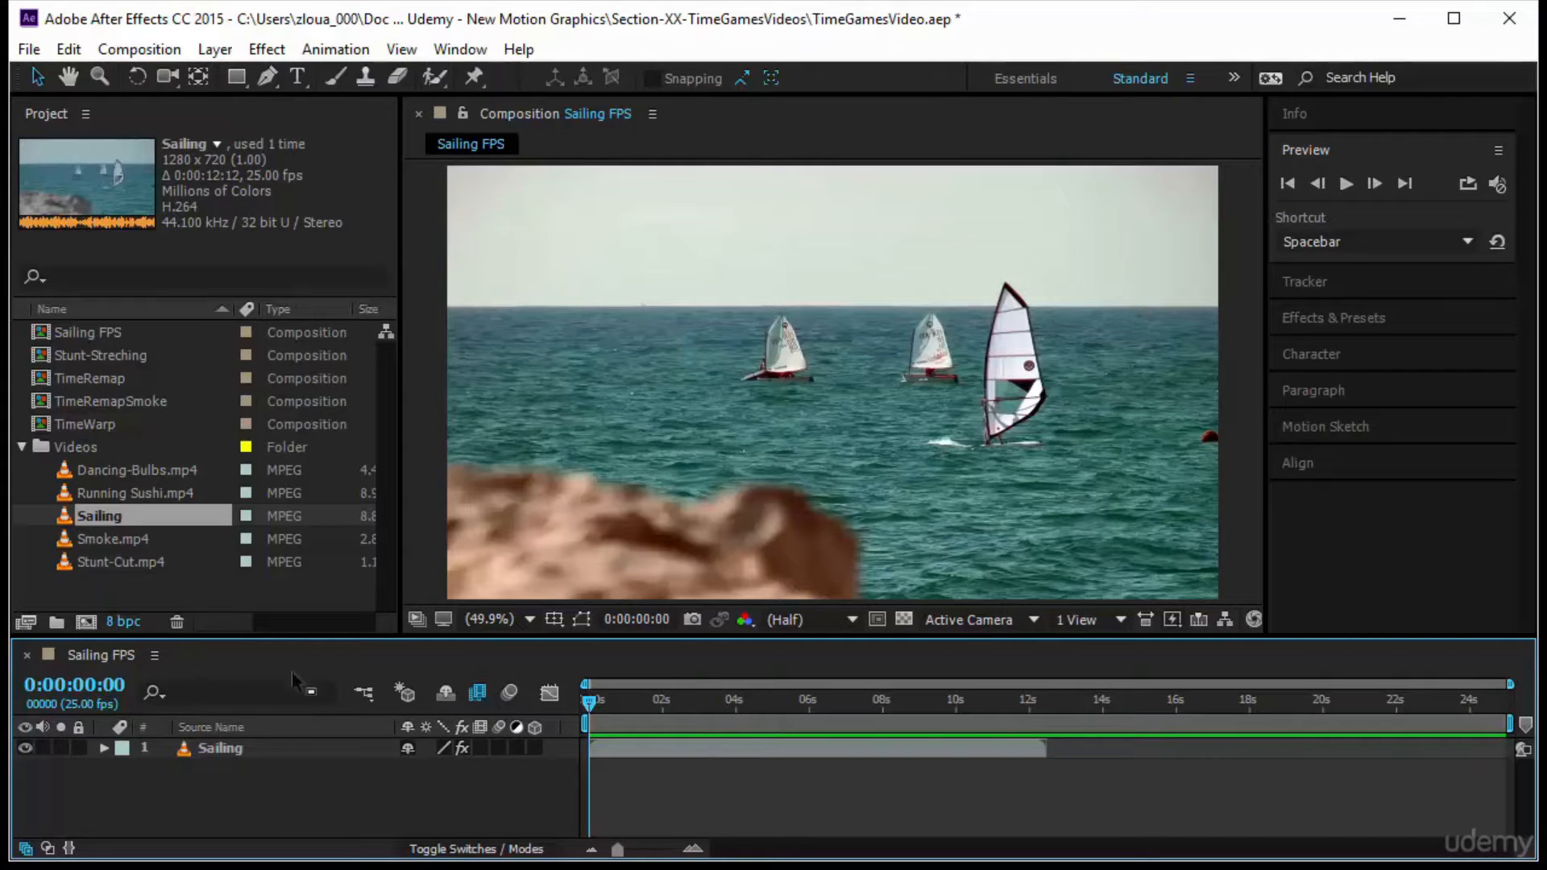
Review the Sailing FPS composition's settings, including its frame rate and duration, and close them without changes
right_click(105, 659)
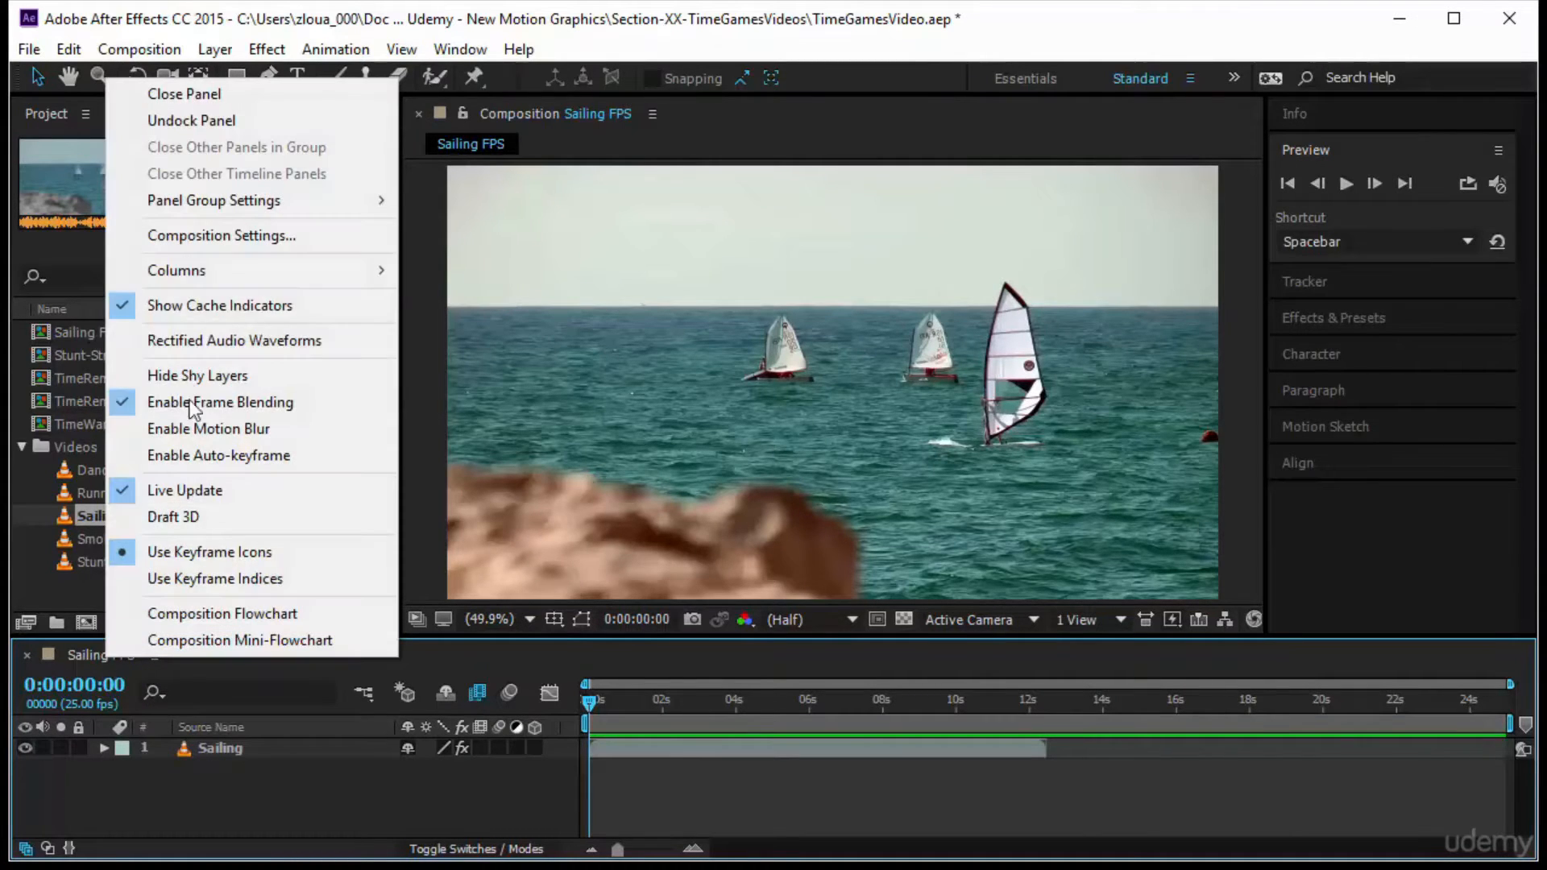
left_click(237, 231)
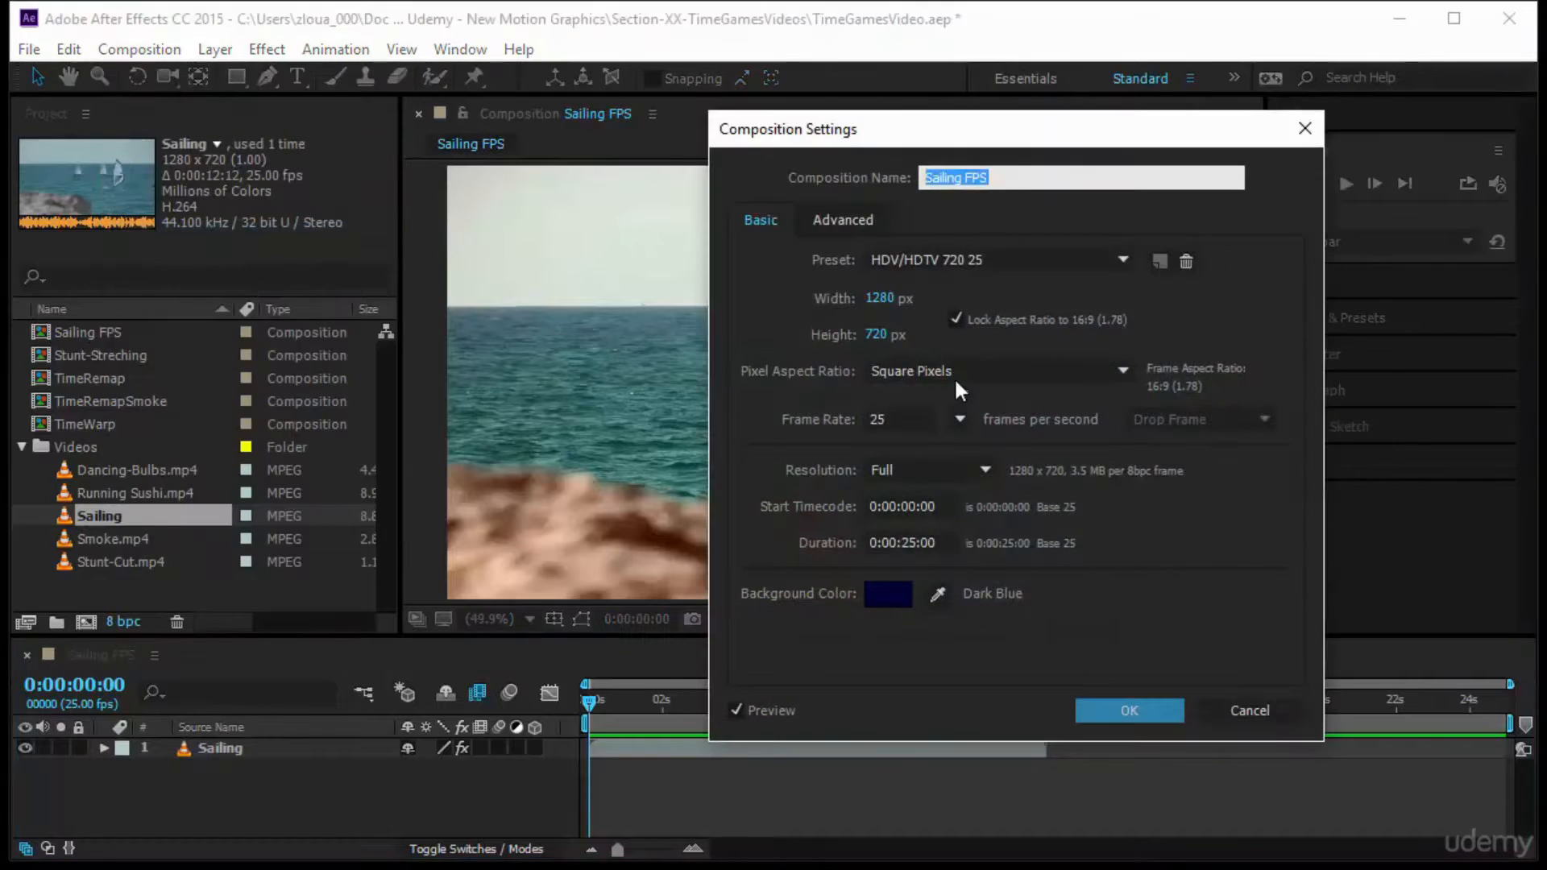
left_click_drag(997, 142, 893, 176)
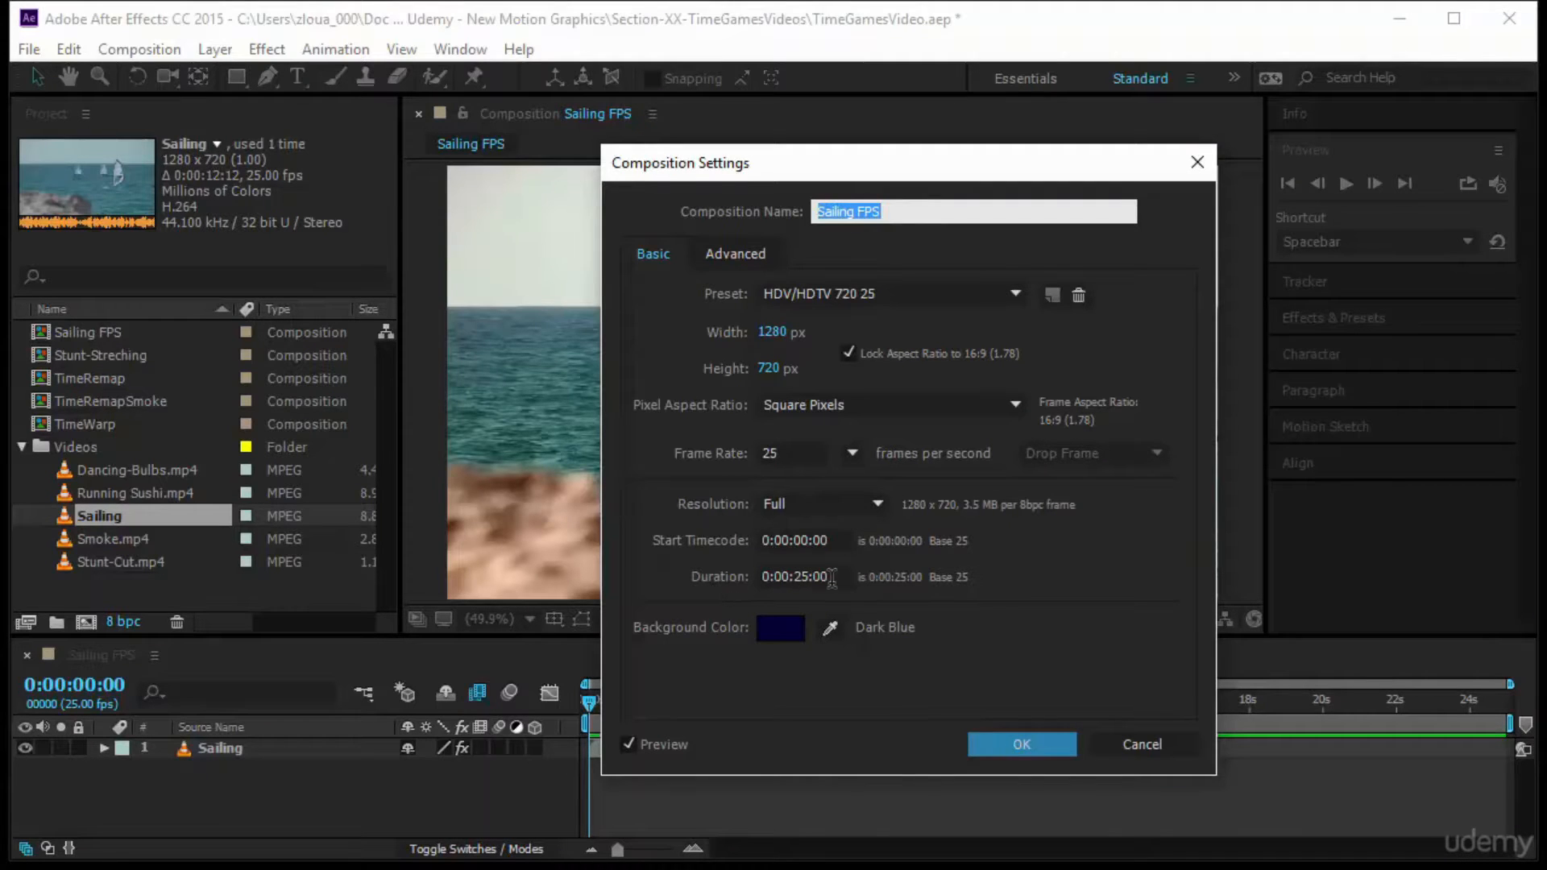
left_click(979, 737)
left_click(231, 748)
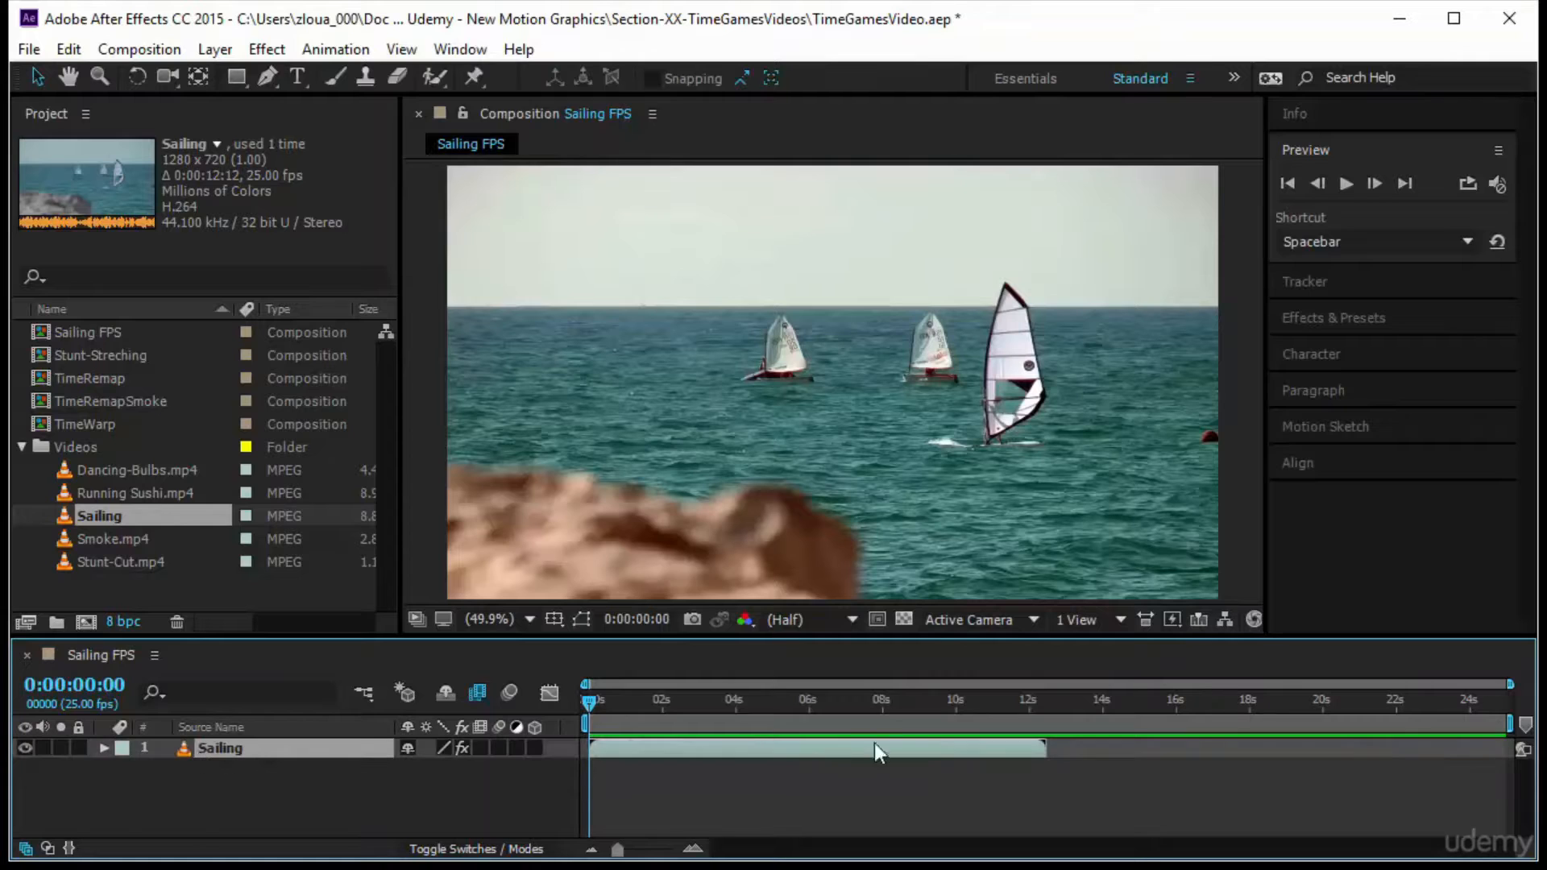
Check the default frame rate offered for a new composition, and cancel without creating one
left_click(132, 508)
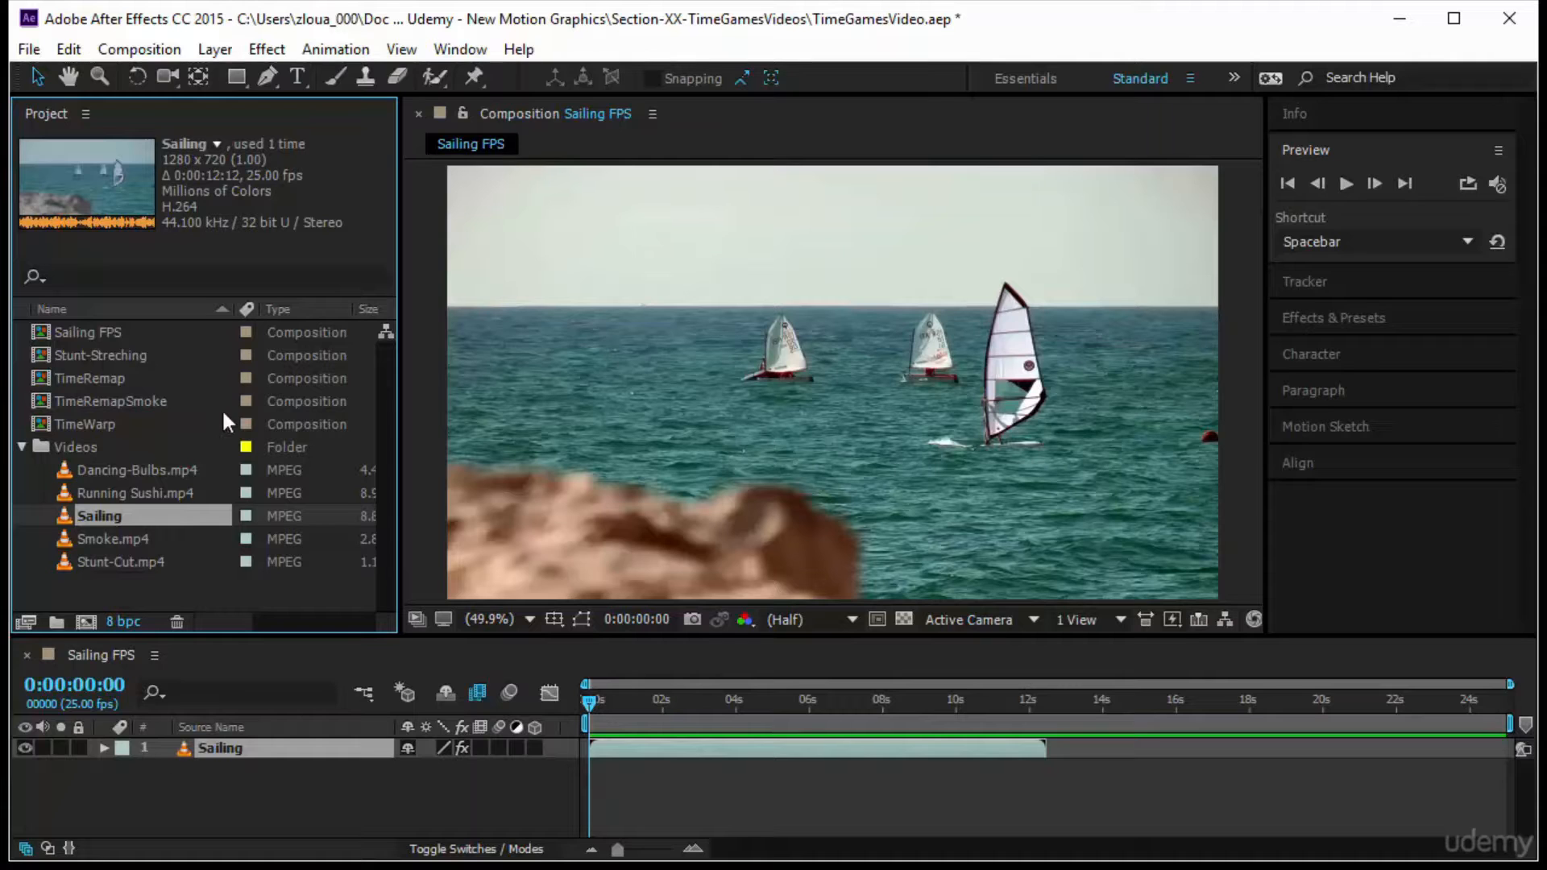
left_click(86, 622)
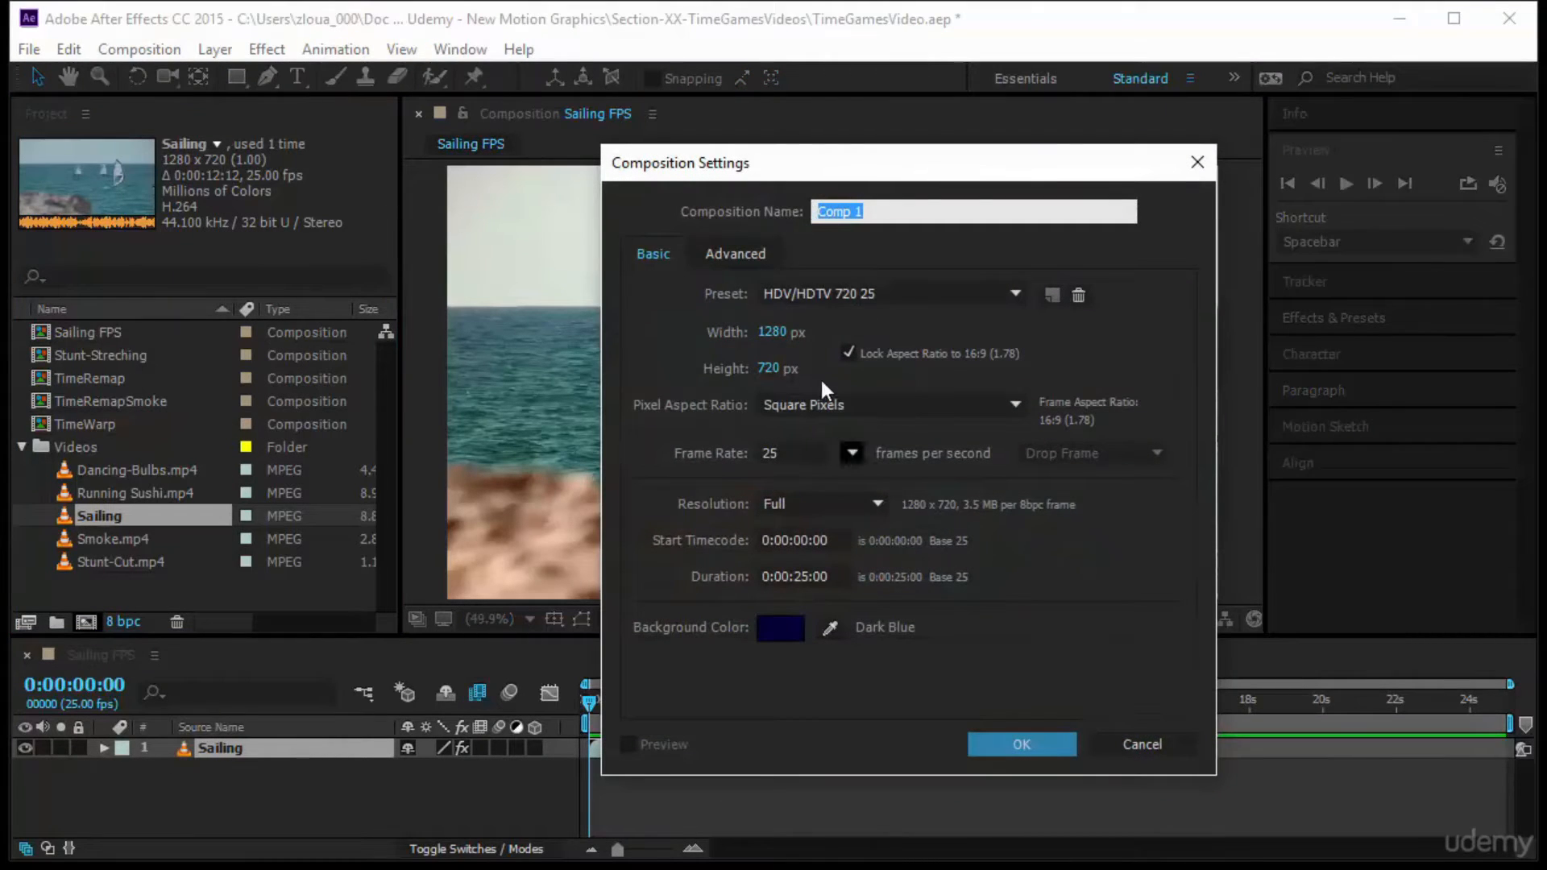
left_click(1143, 743)
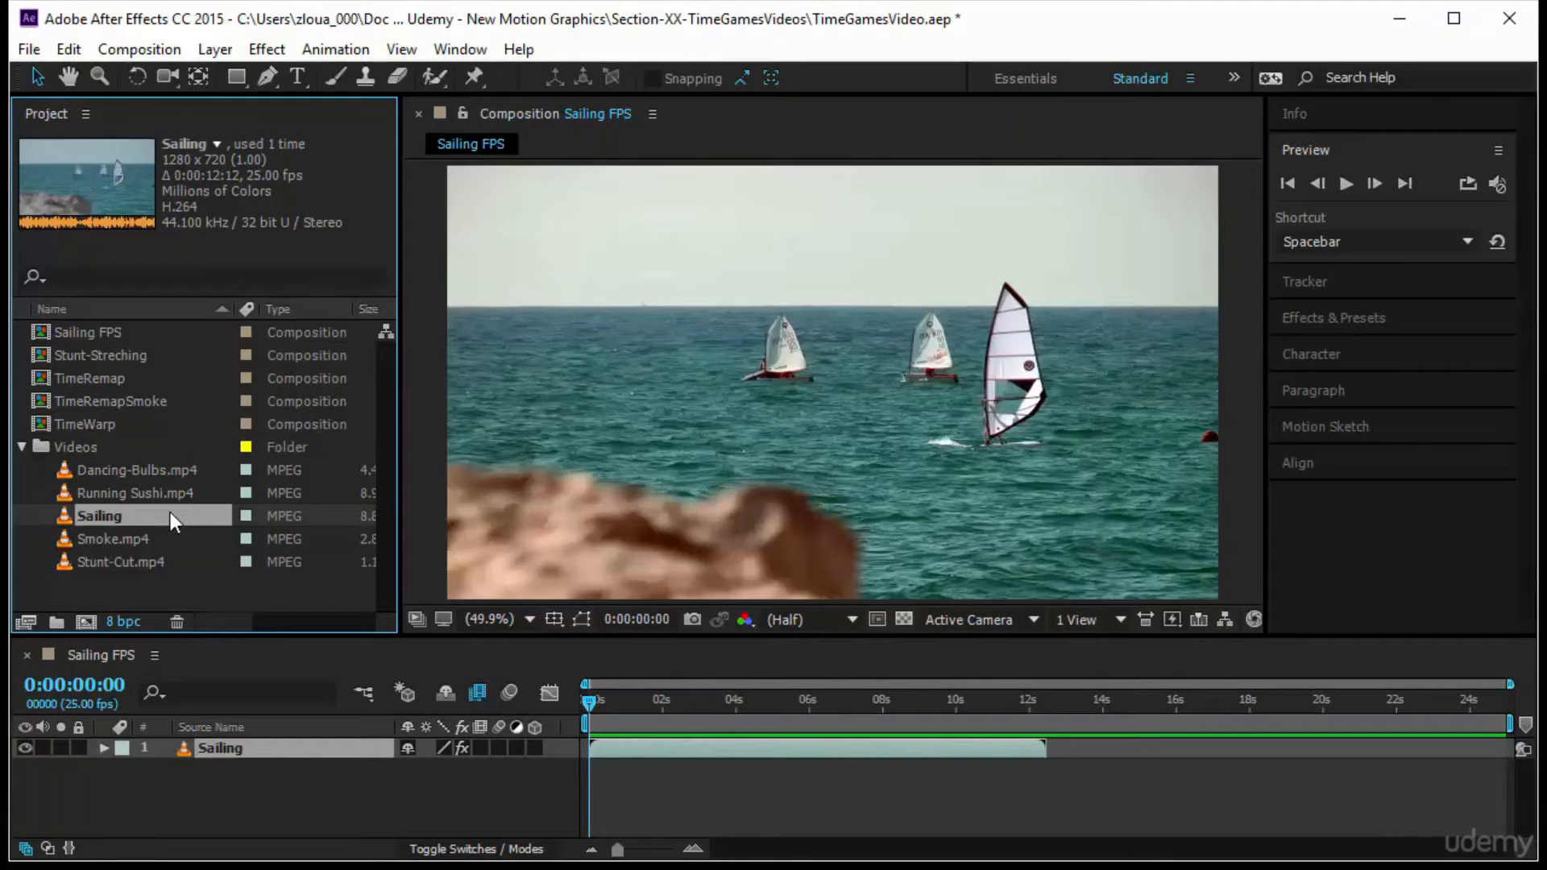
Create a new composition directly from the Sailing footage, and delete that composition from the project
left_click_drag(171, 512, 91, 617)
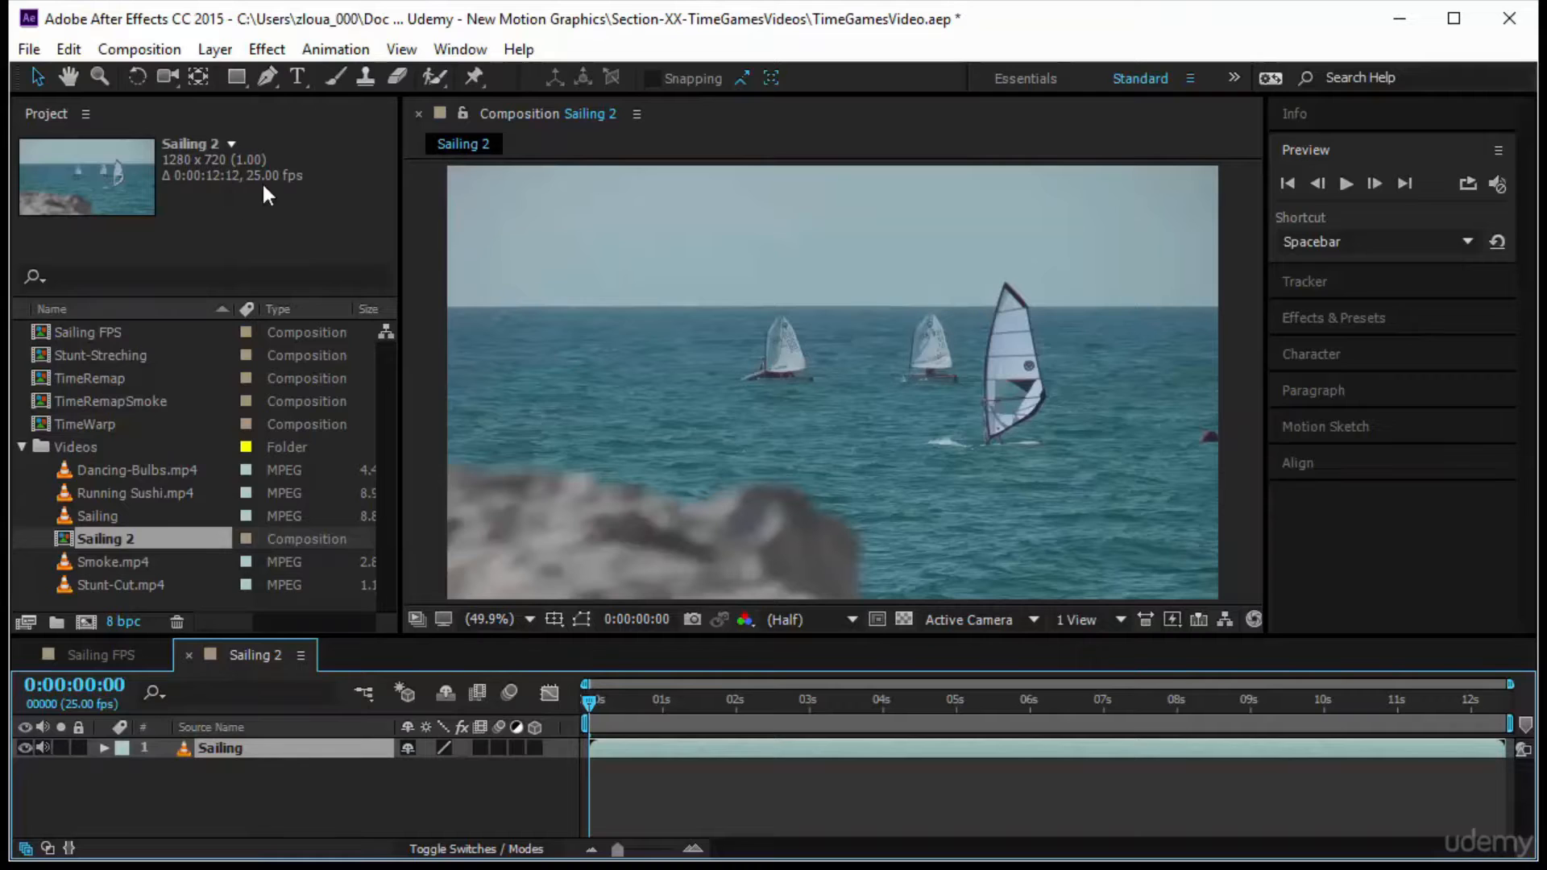
left_click(215, 778)
left_click(193, 538)
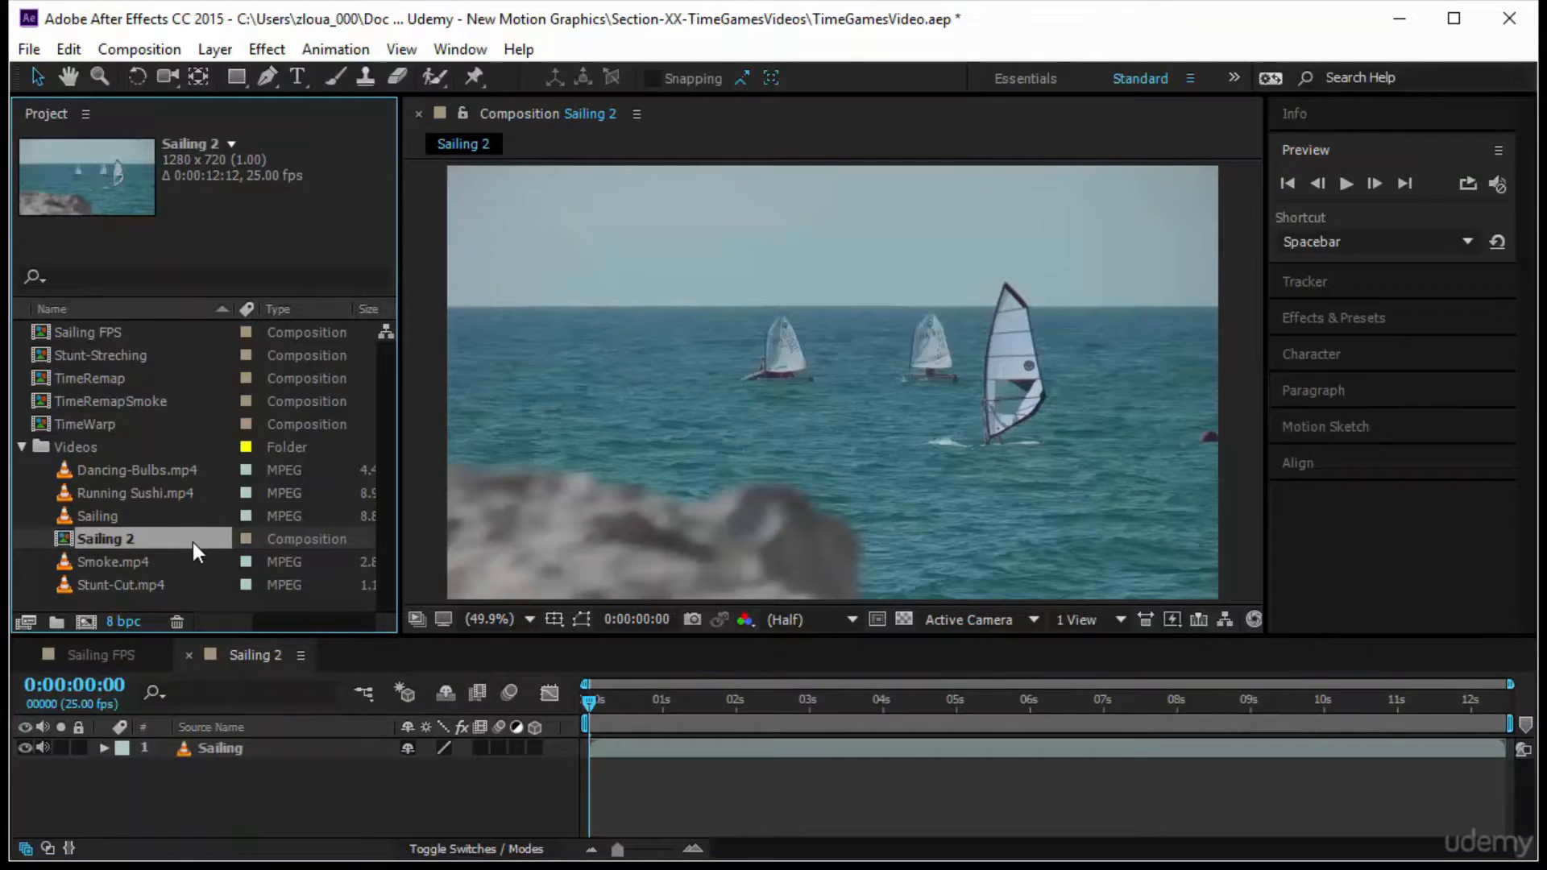
key("Delete")
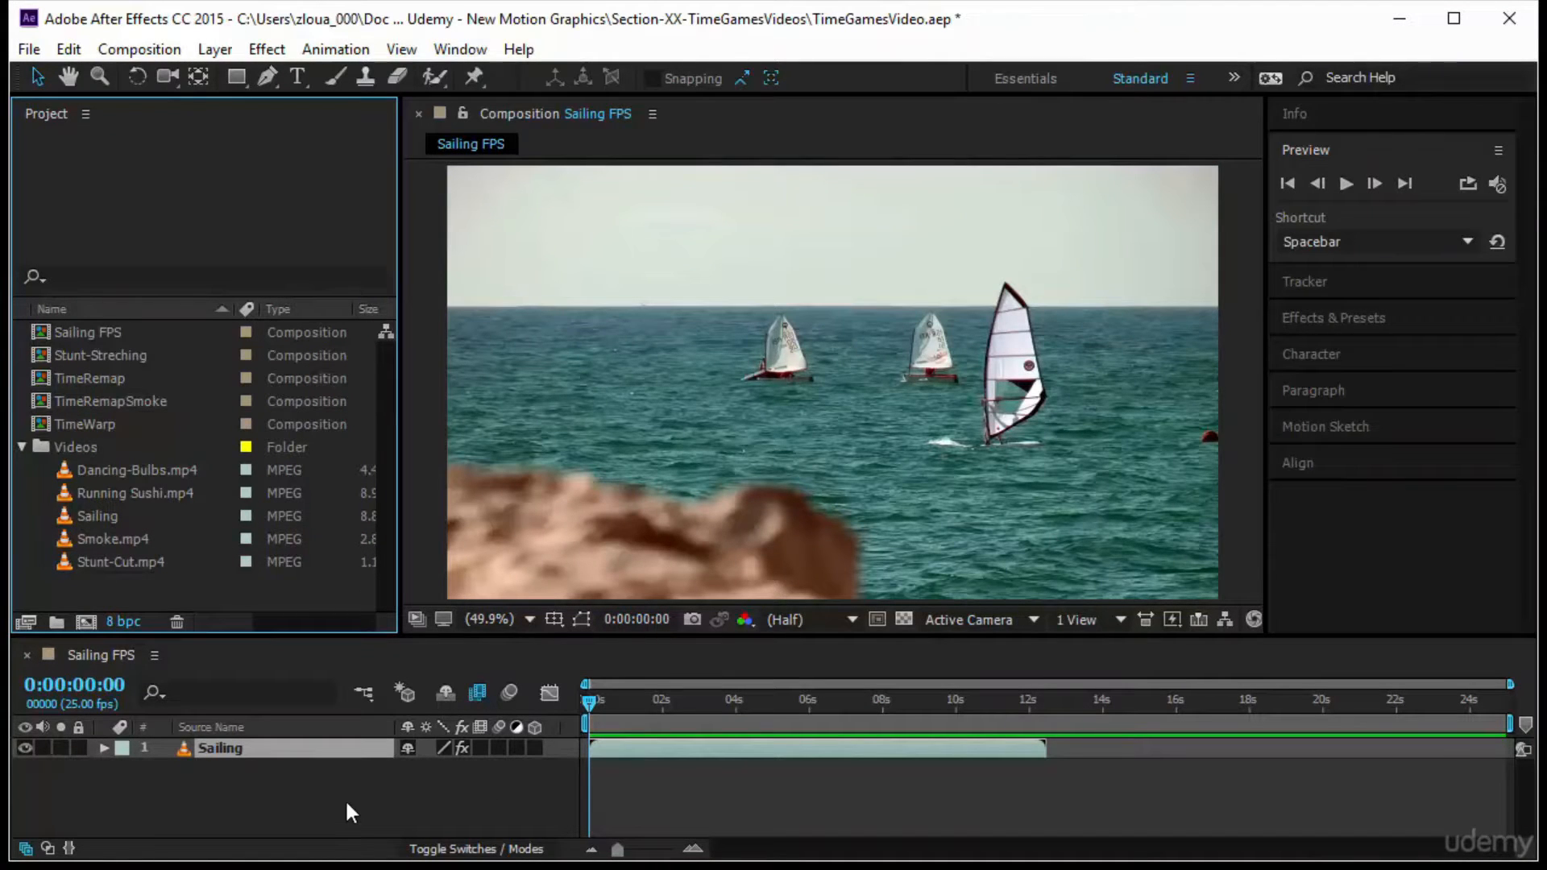
Play a preview of the Sailing FPS composition and return the playhead to the start
left_click(592, 699)
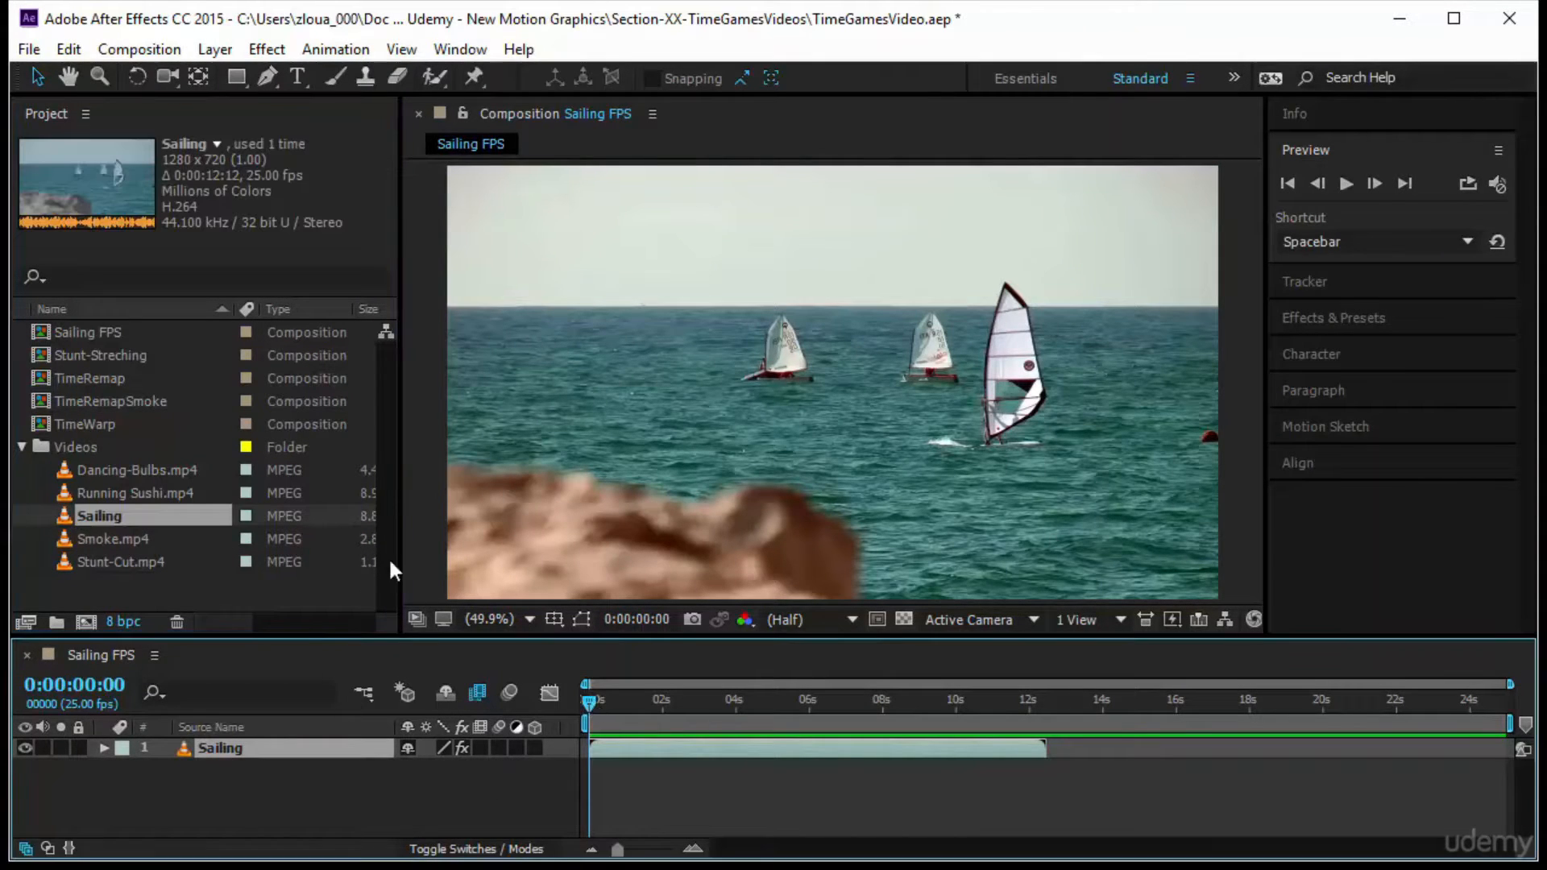
left_click(1344, 184)
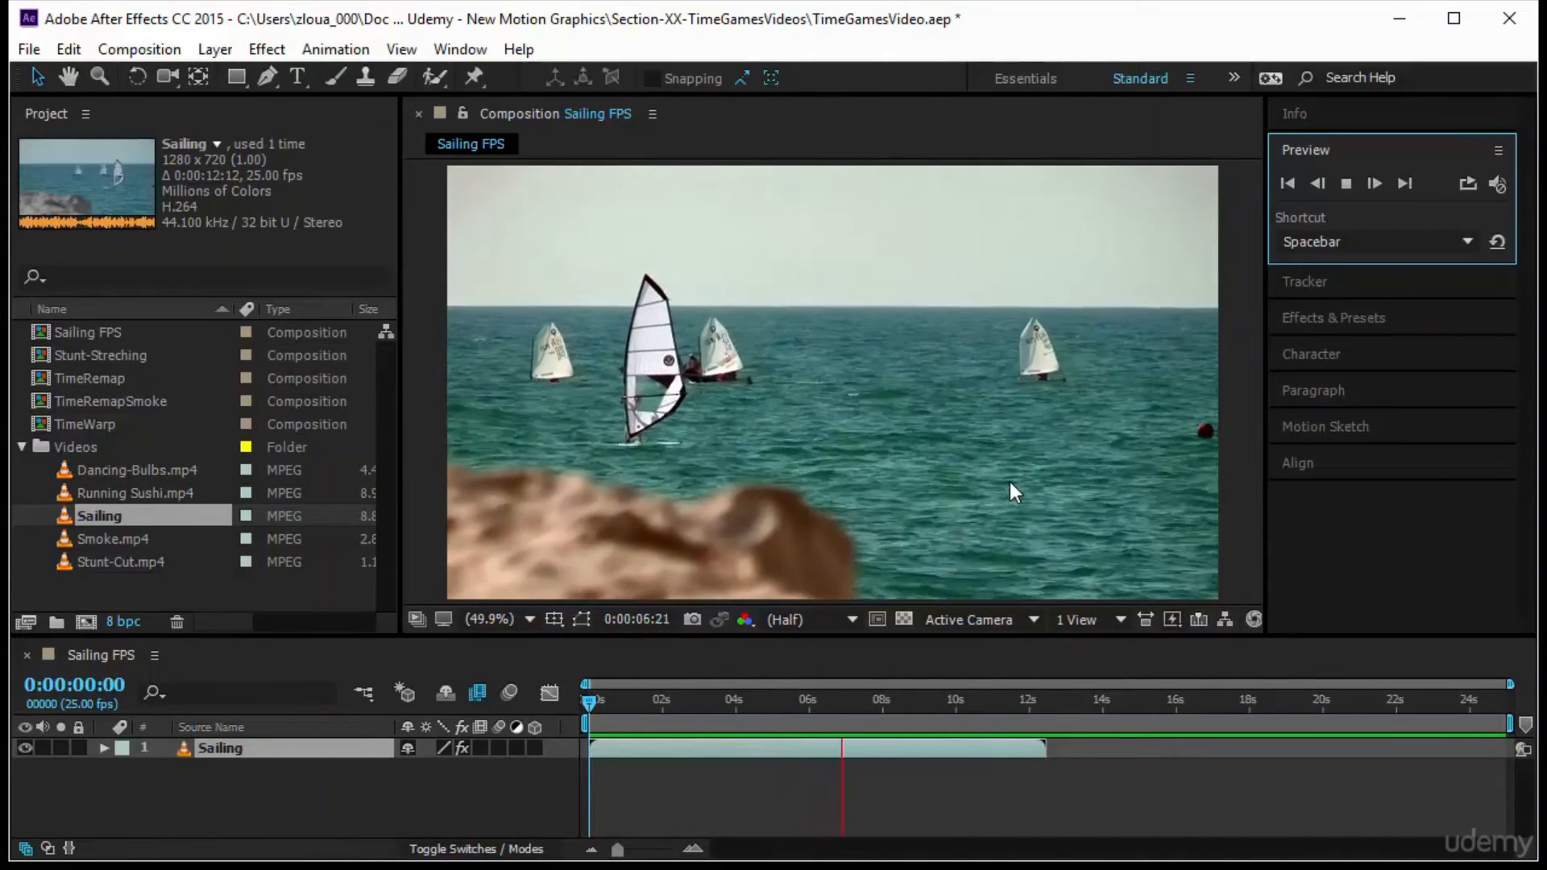
left_click(219, 775)
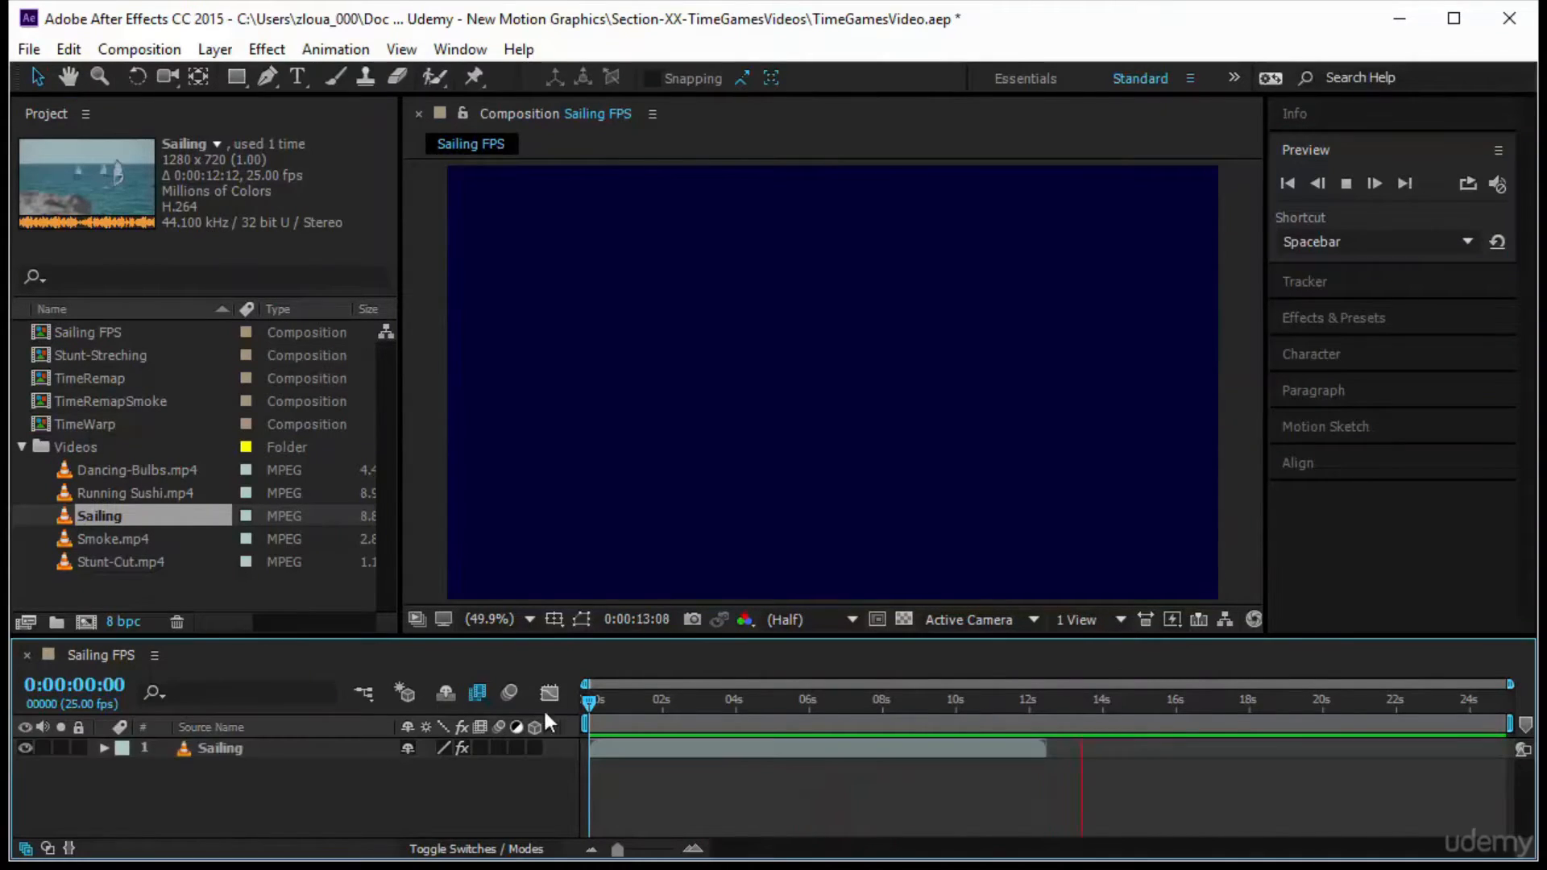
left_click(589, 708)
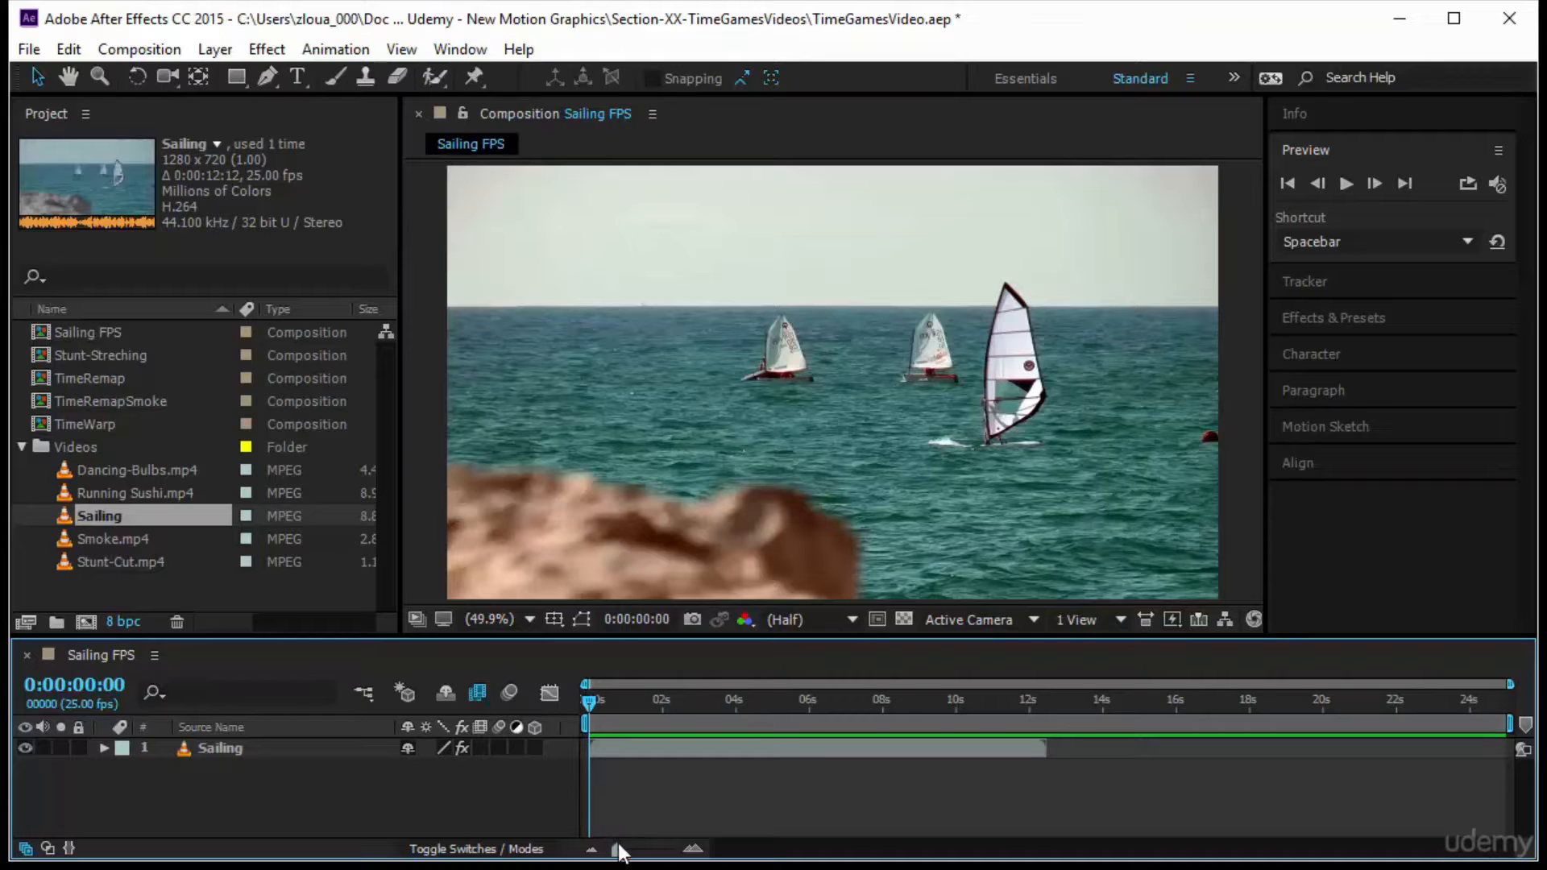
Examine the individual frames at the start of the Sailing layer, scrubbing to frame 5 and back to 0
left_click_drag(619, 852, 683, 861)
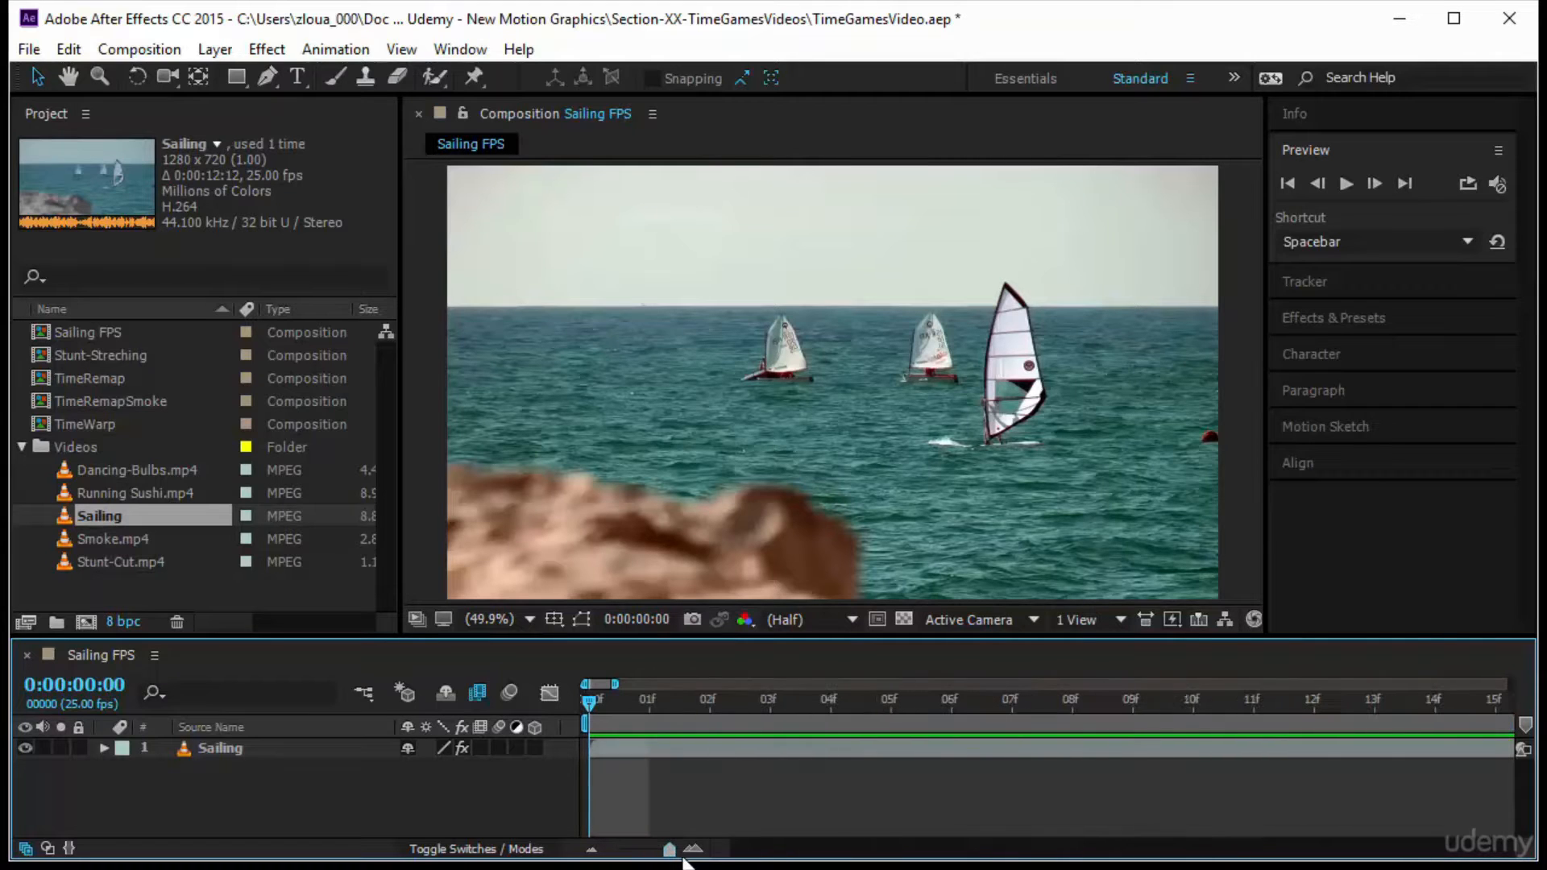
left_click_drag(587, 703, 915, 737)
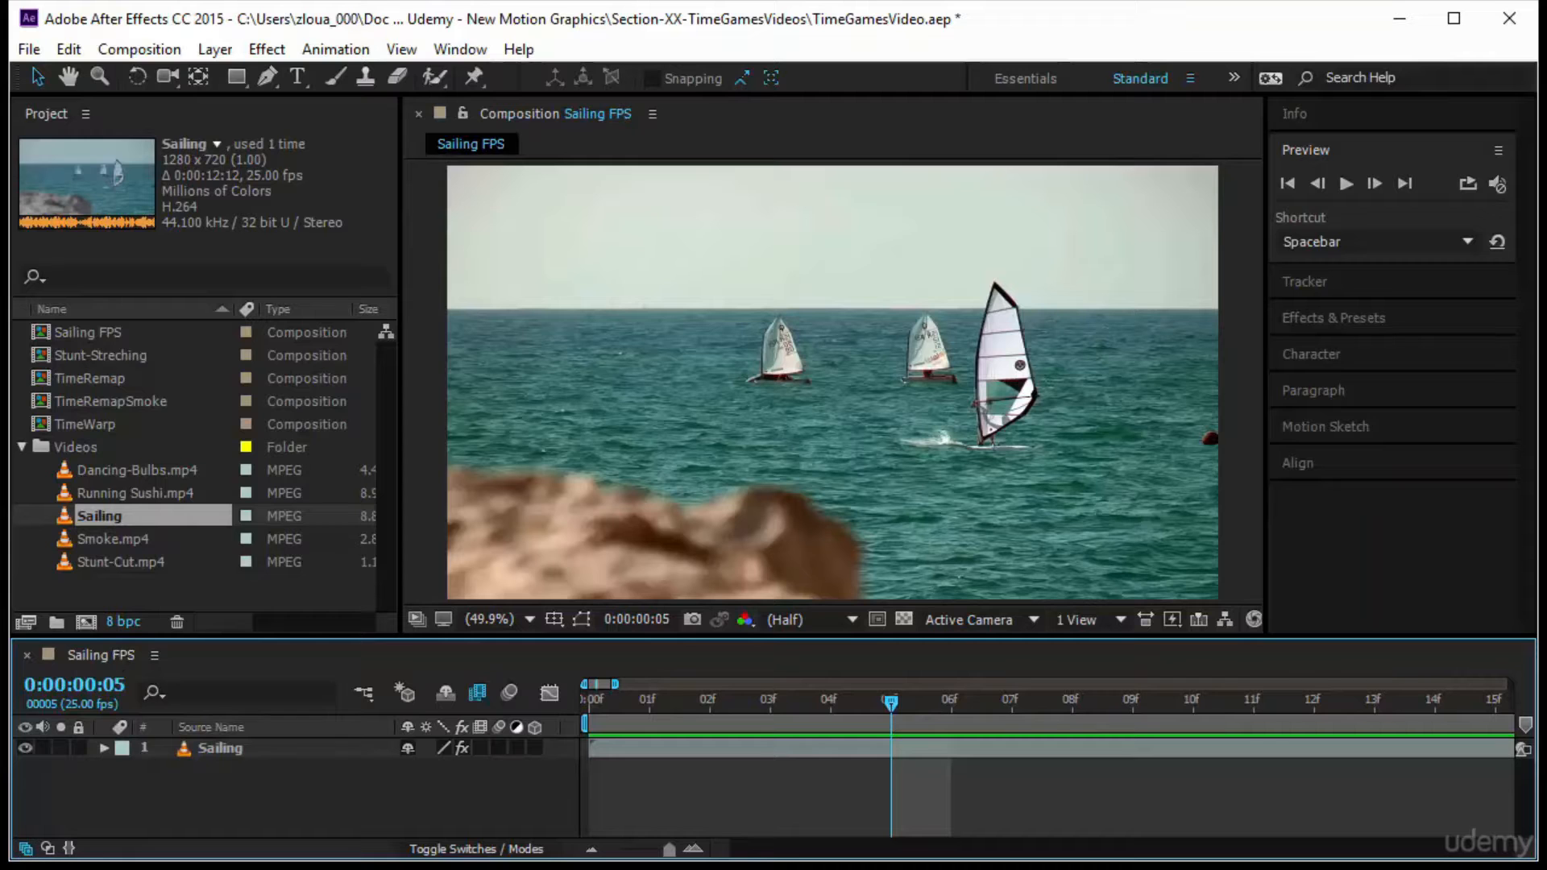
left_click_drag(891, 704, 558, 753)
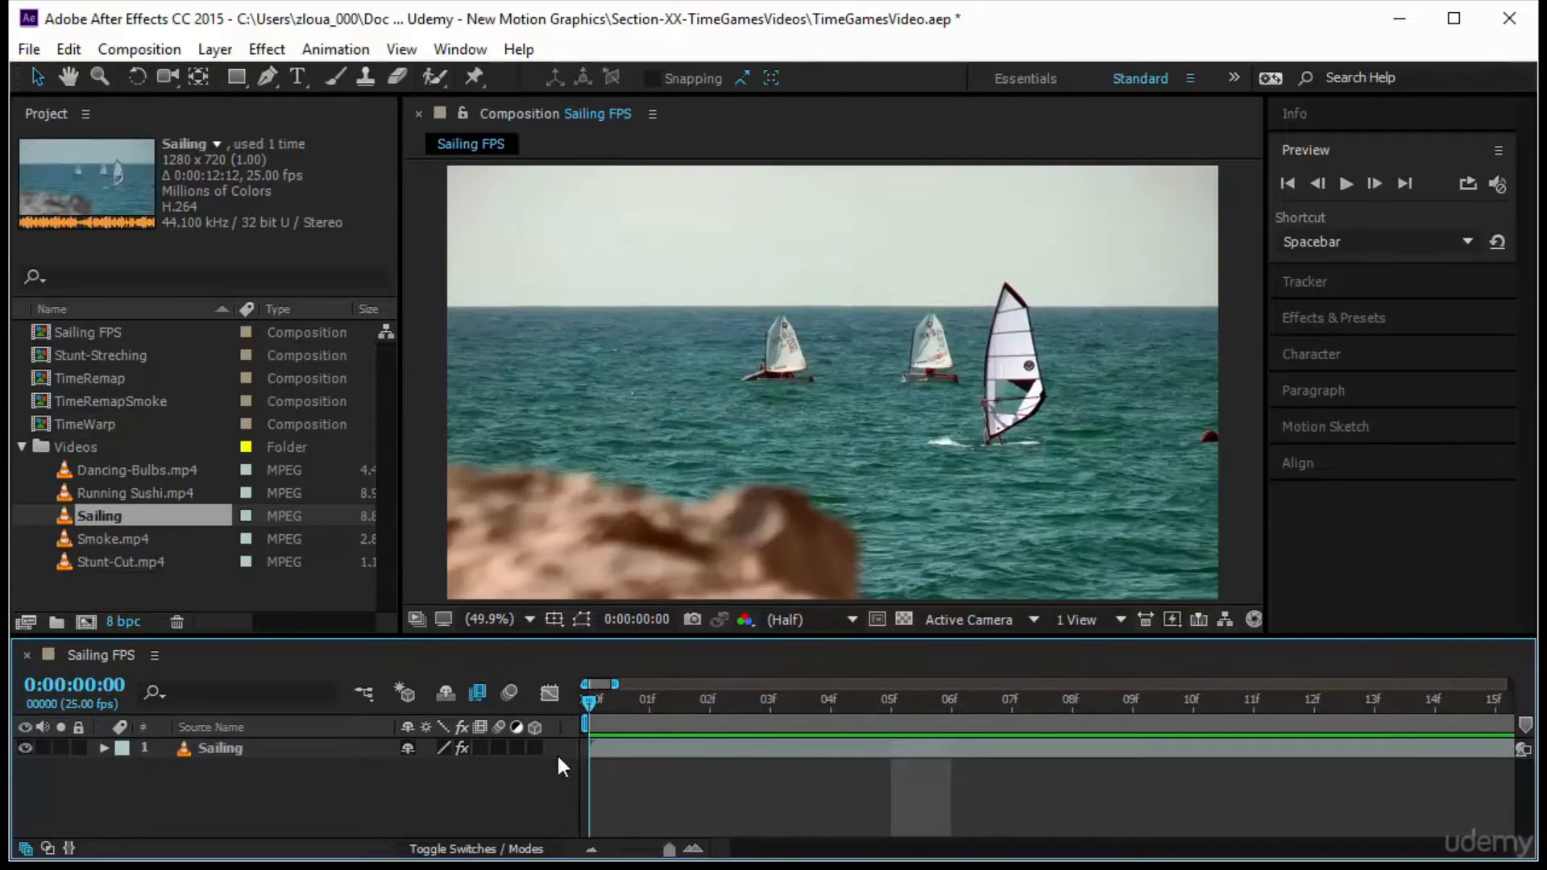
key("space")
key("space")
left_click_drag(669, 849, 617, 849)
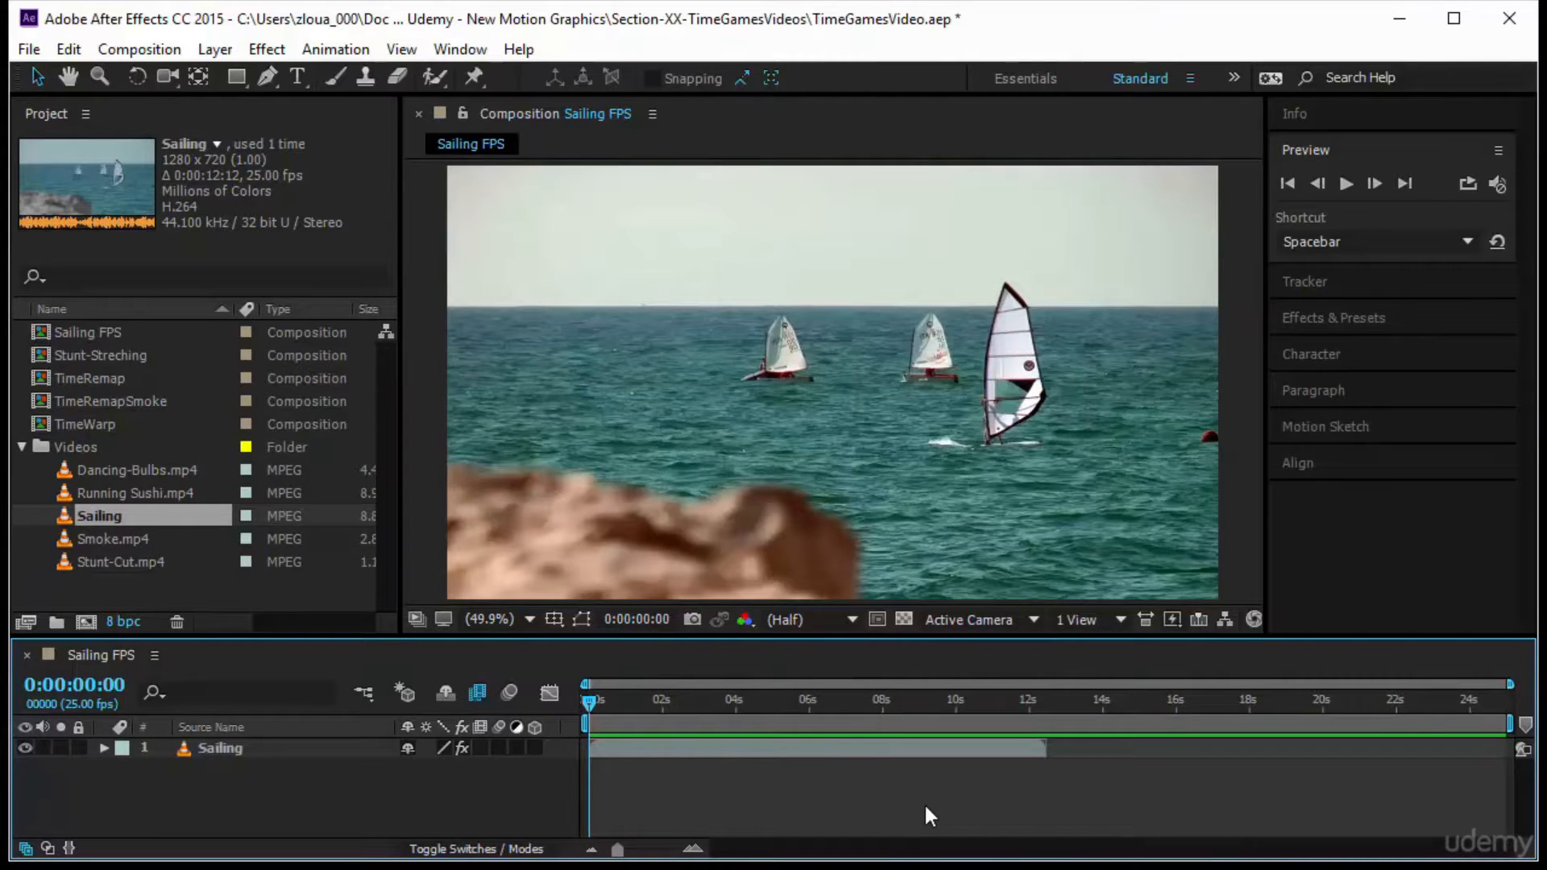
Interpret the Sailing footage so that it conforms to a frame rate of 50 frames per second
left_click(844, 747)
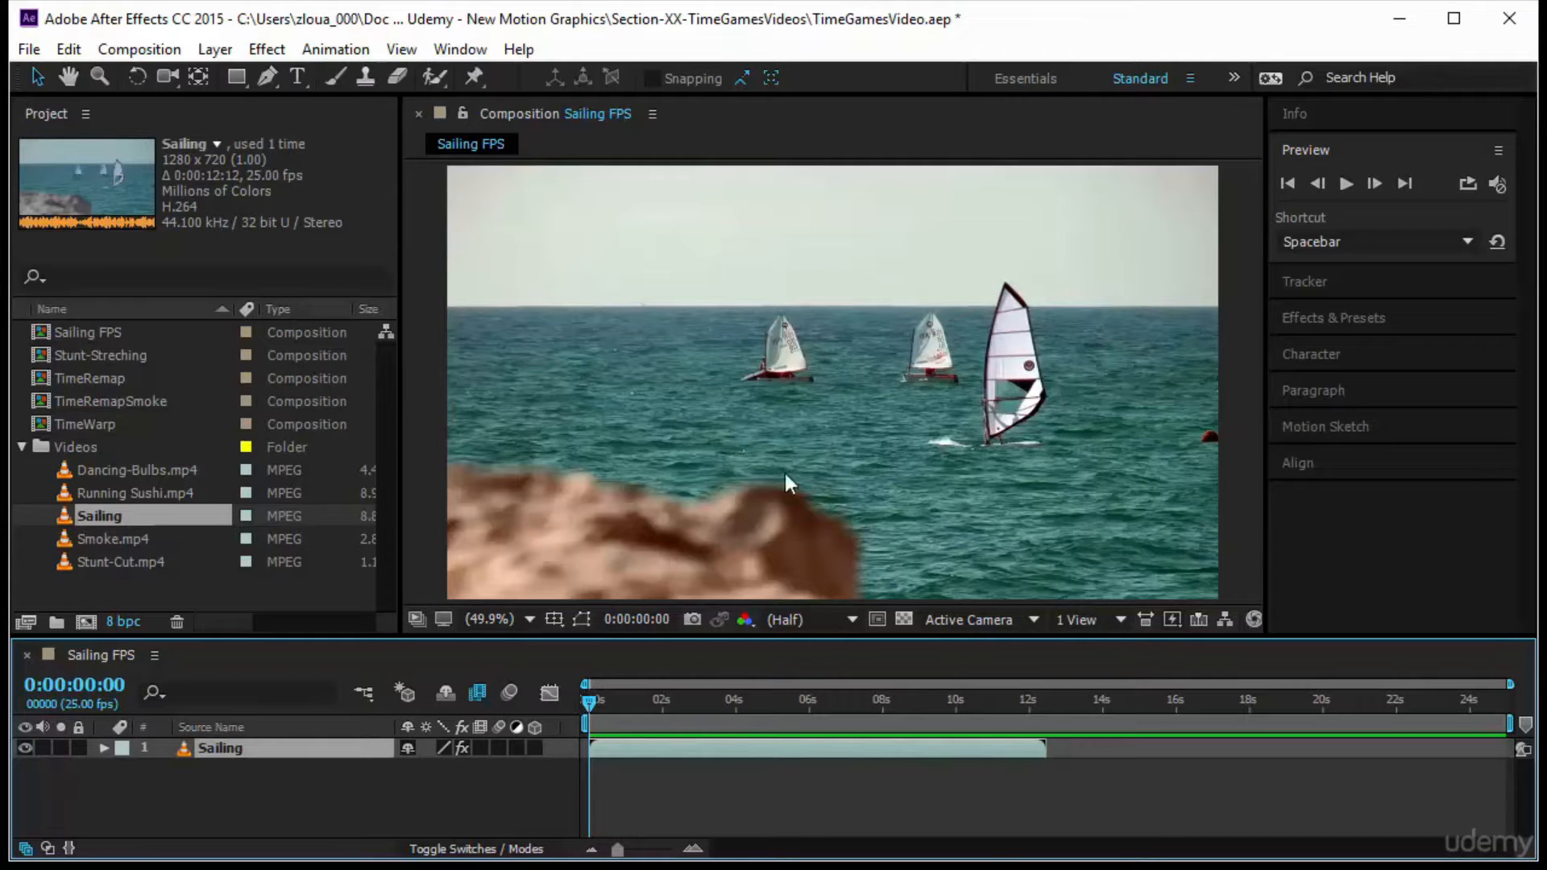
left_click(110, 515)
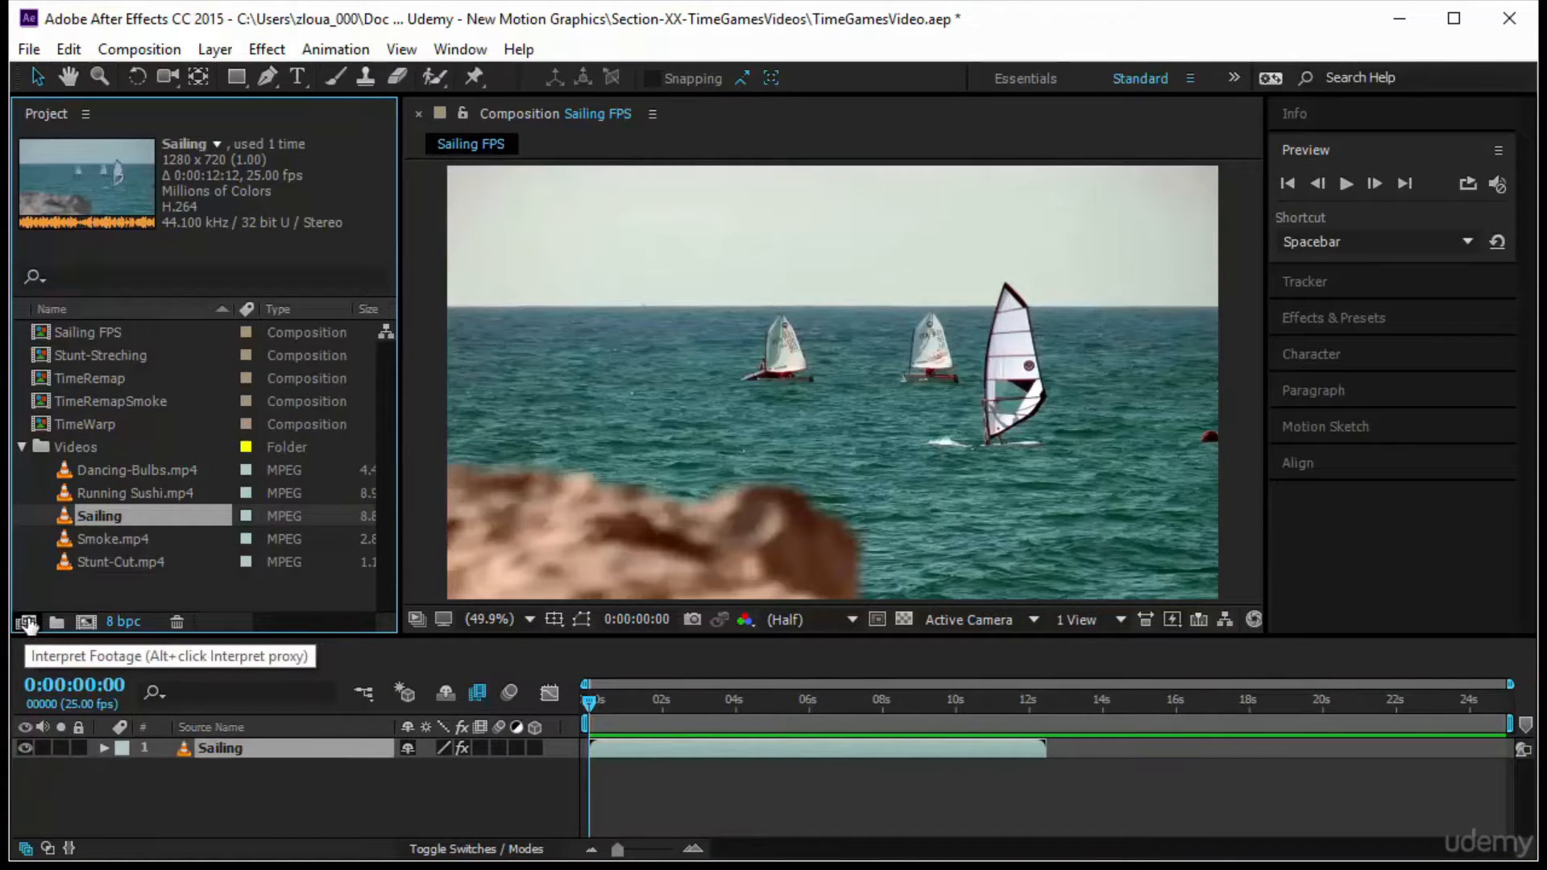
left_click(27, 622)
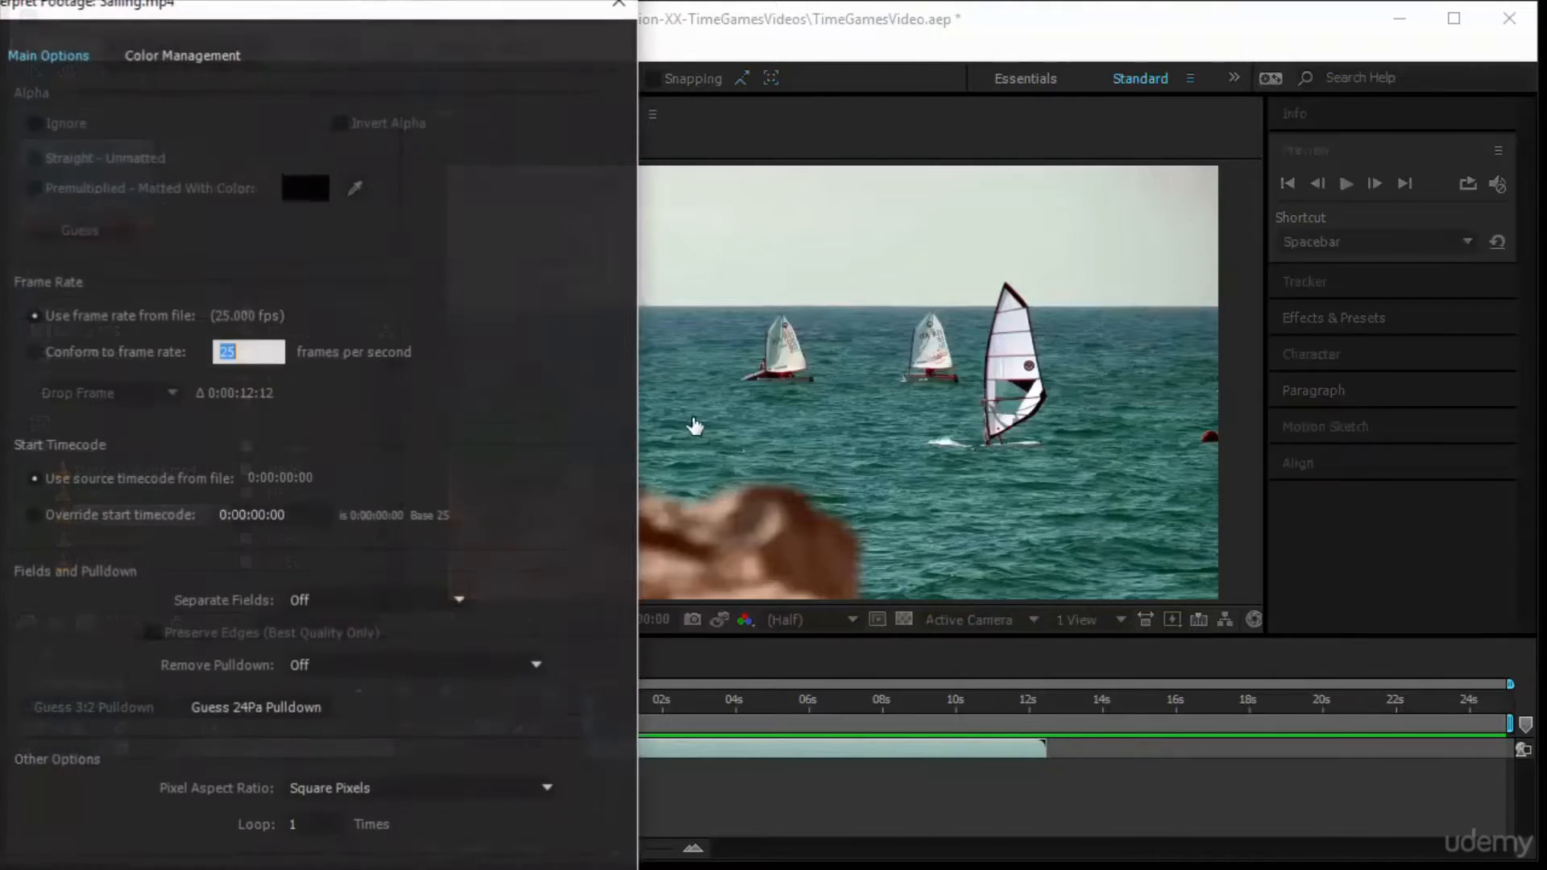
left_click_drag(304, 18, 476, 18)
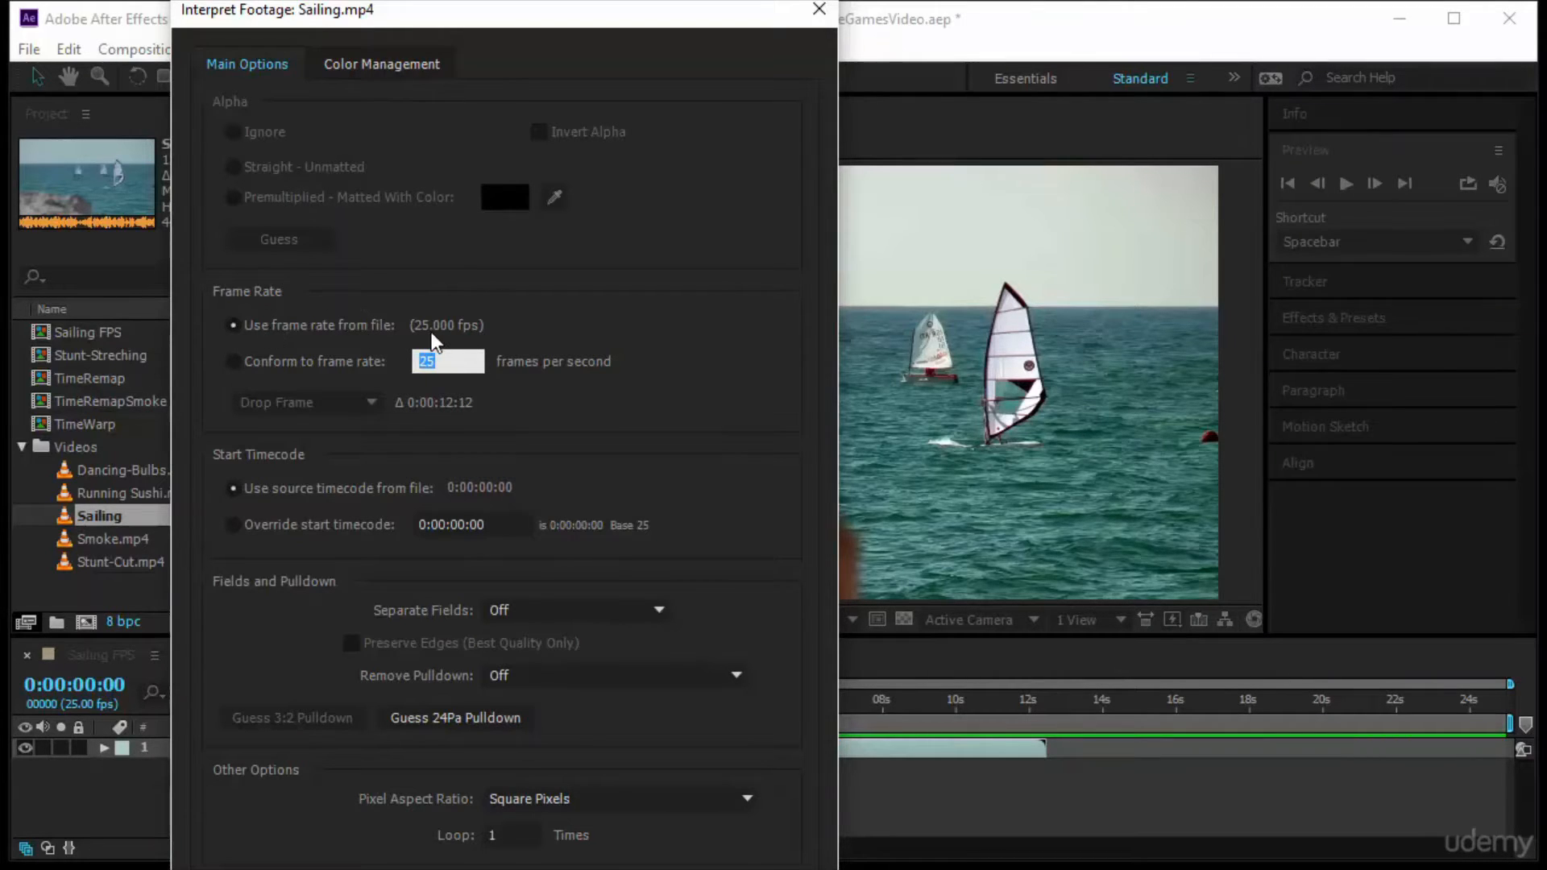
left_click_drag(457, 361, 373, 385)
type("50")
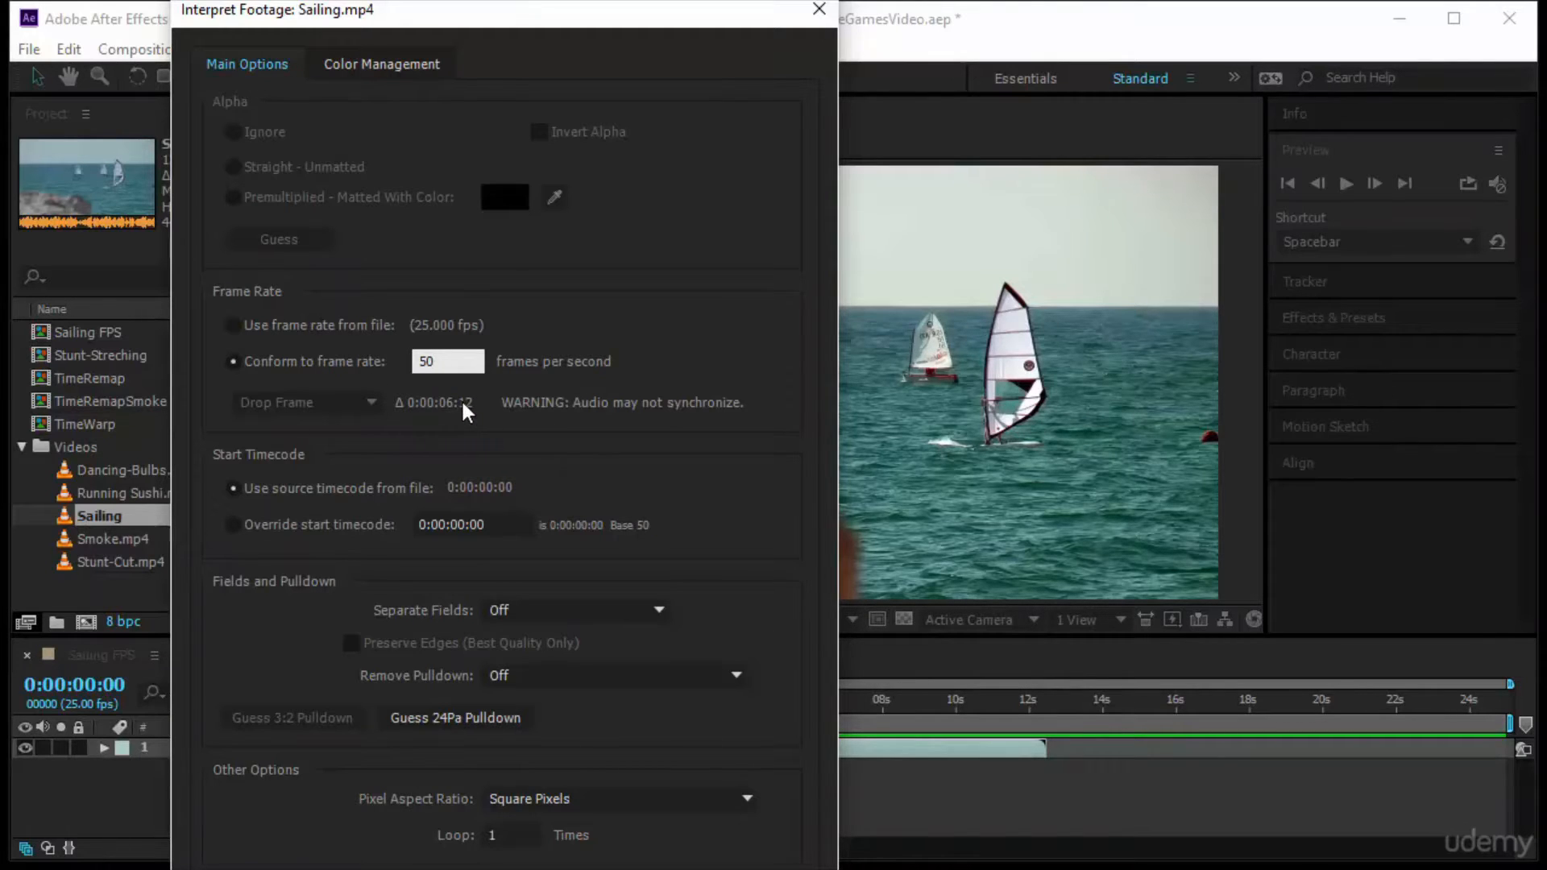
left_click_drag(445, 361, 317, 340)
type("25")
type("50")
key("Return")
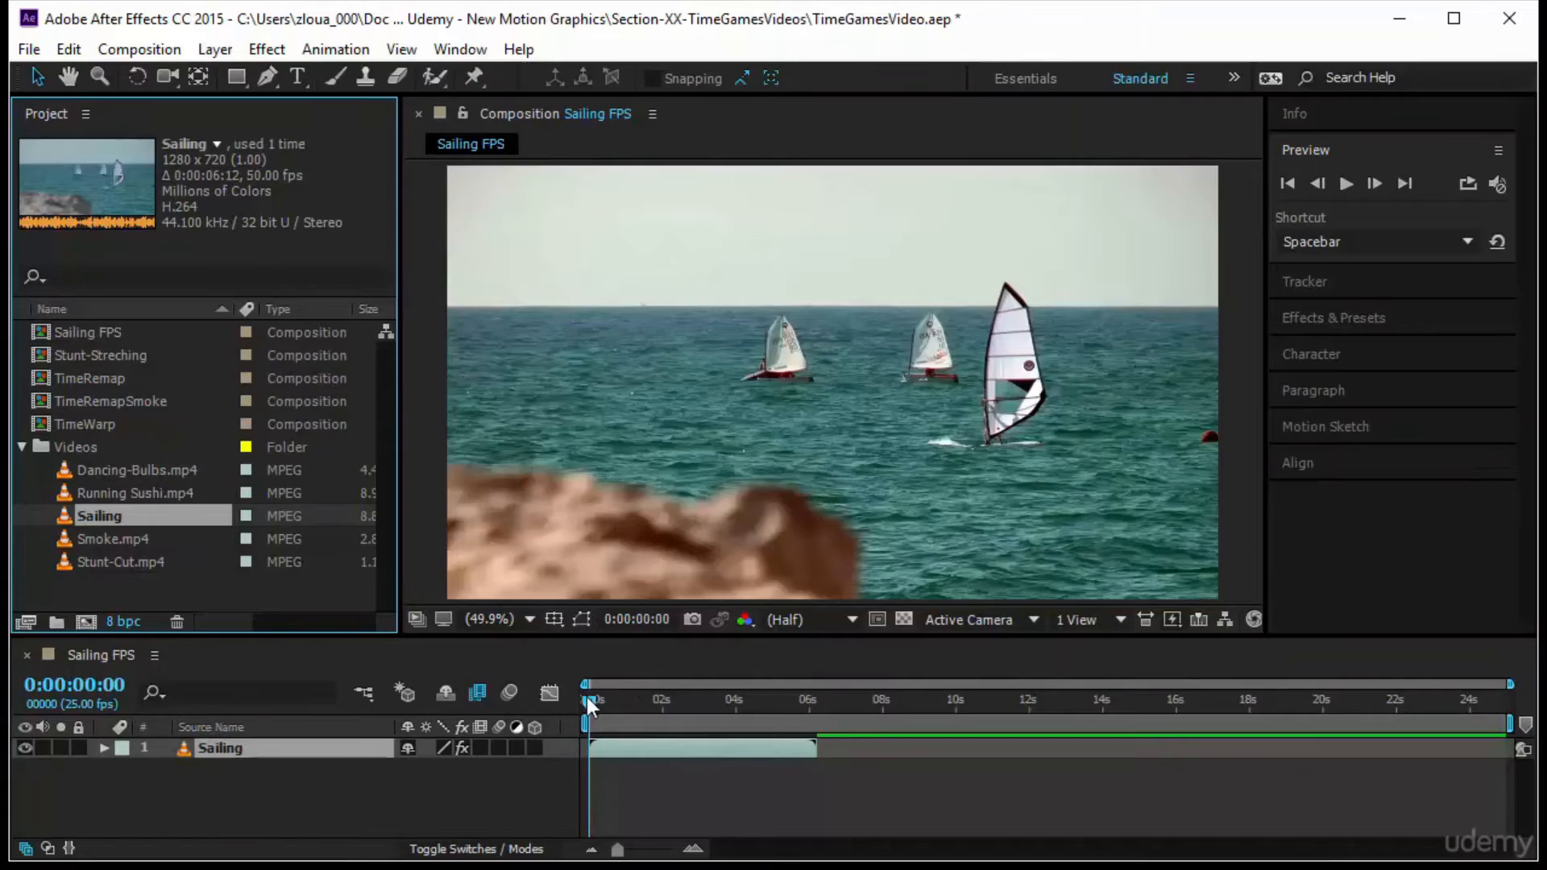
Preview the Sailing layer at its conformed 50 fps rate and inspect the beginning of the timeline frame by frame
mouse_move(590, 699)
left_mouse_down()
mouse_move(801, 704)
mouse_move(612, 701)
left_mouse_up()
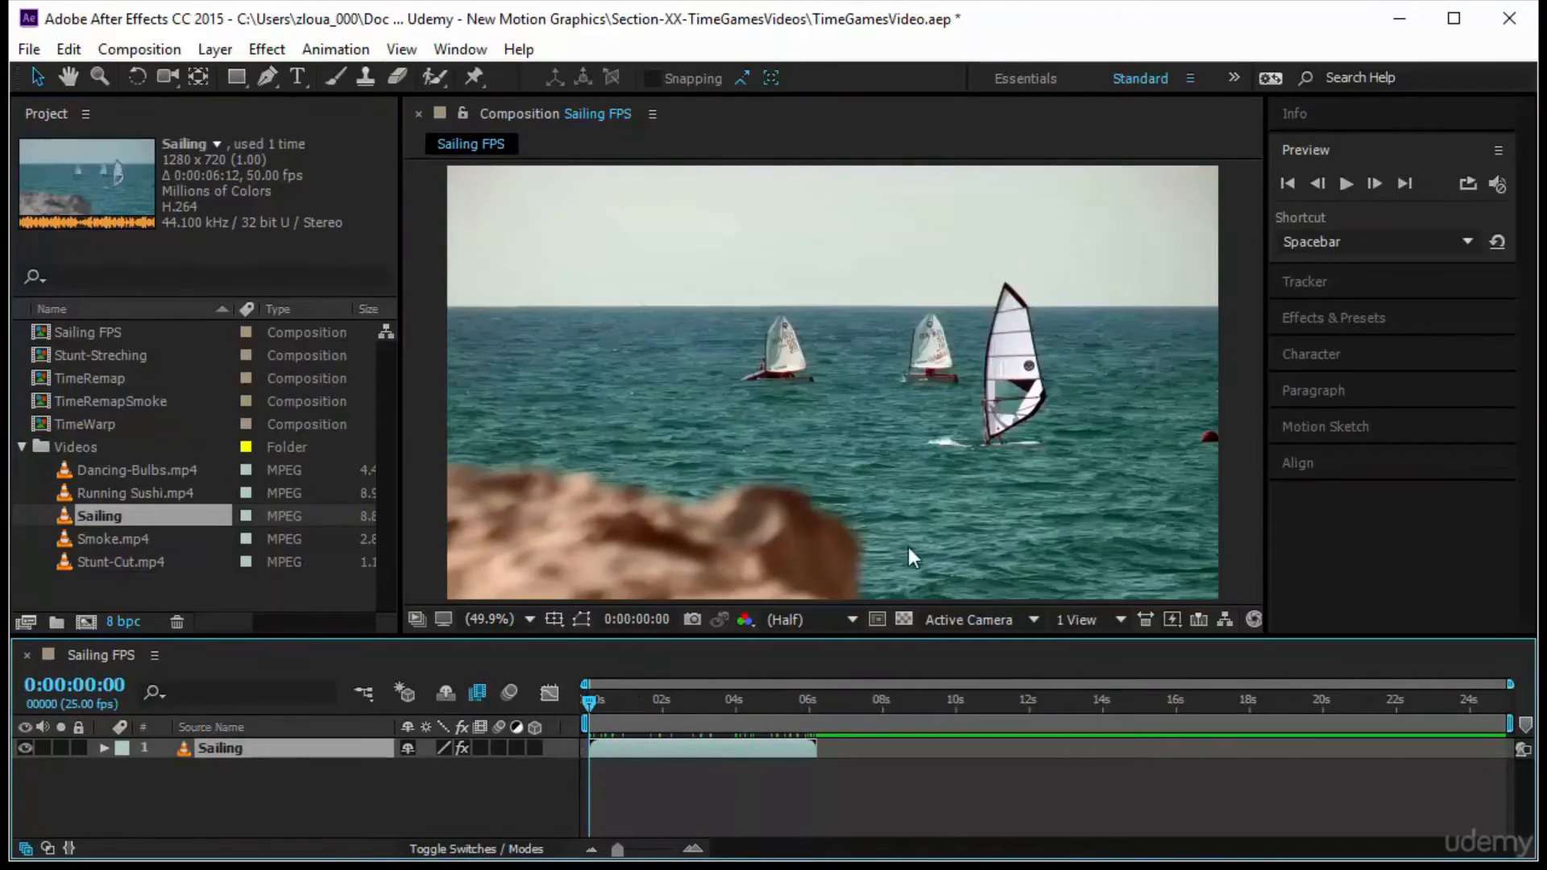
left_click(1346, 184)
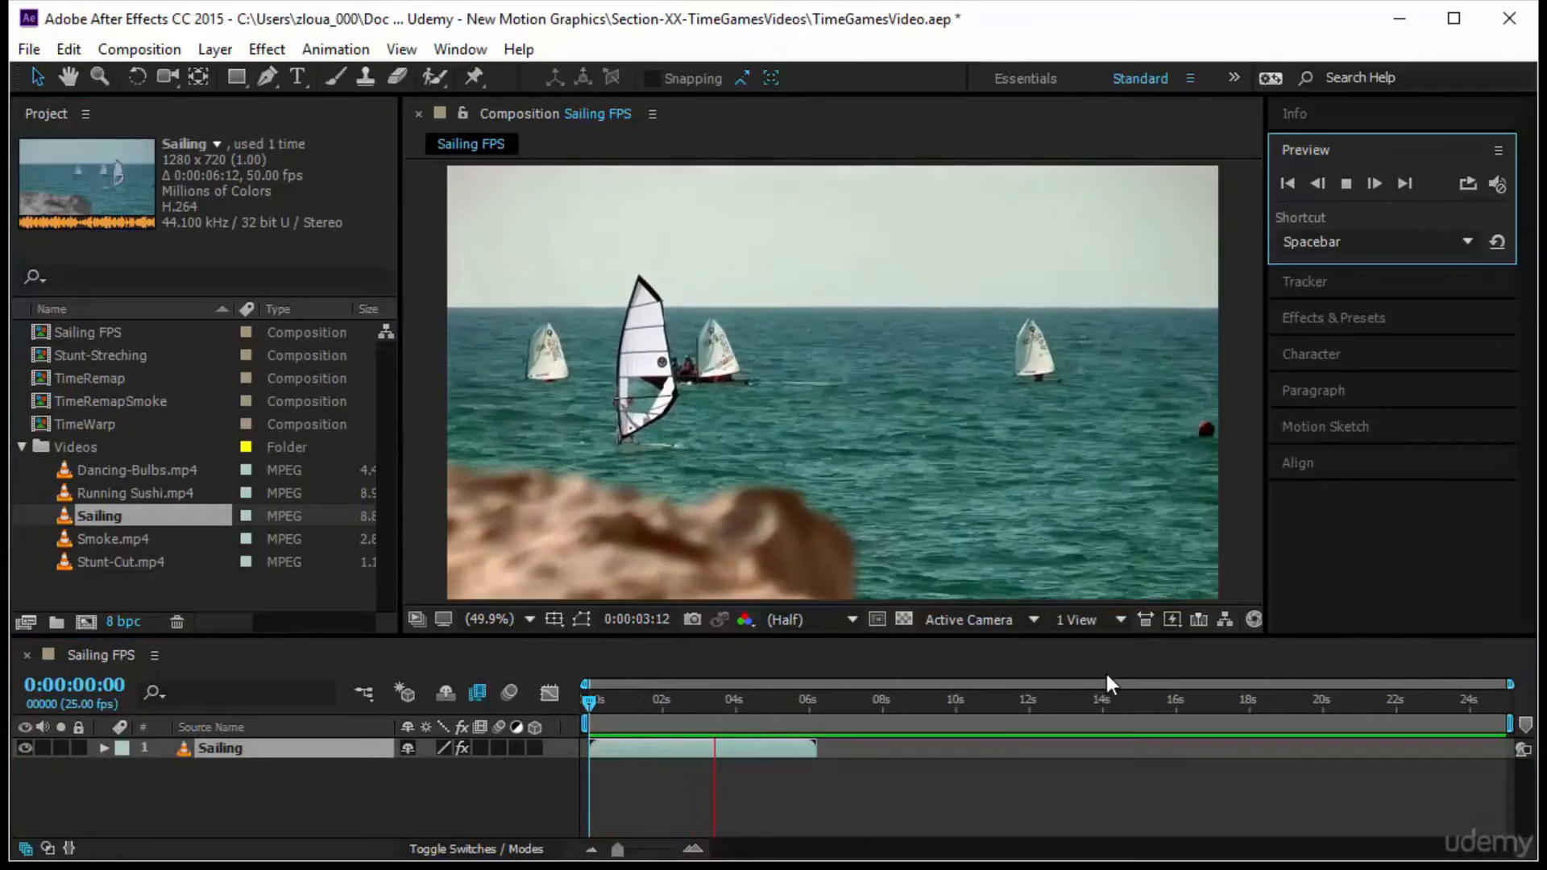
left_click(591, 703)
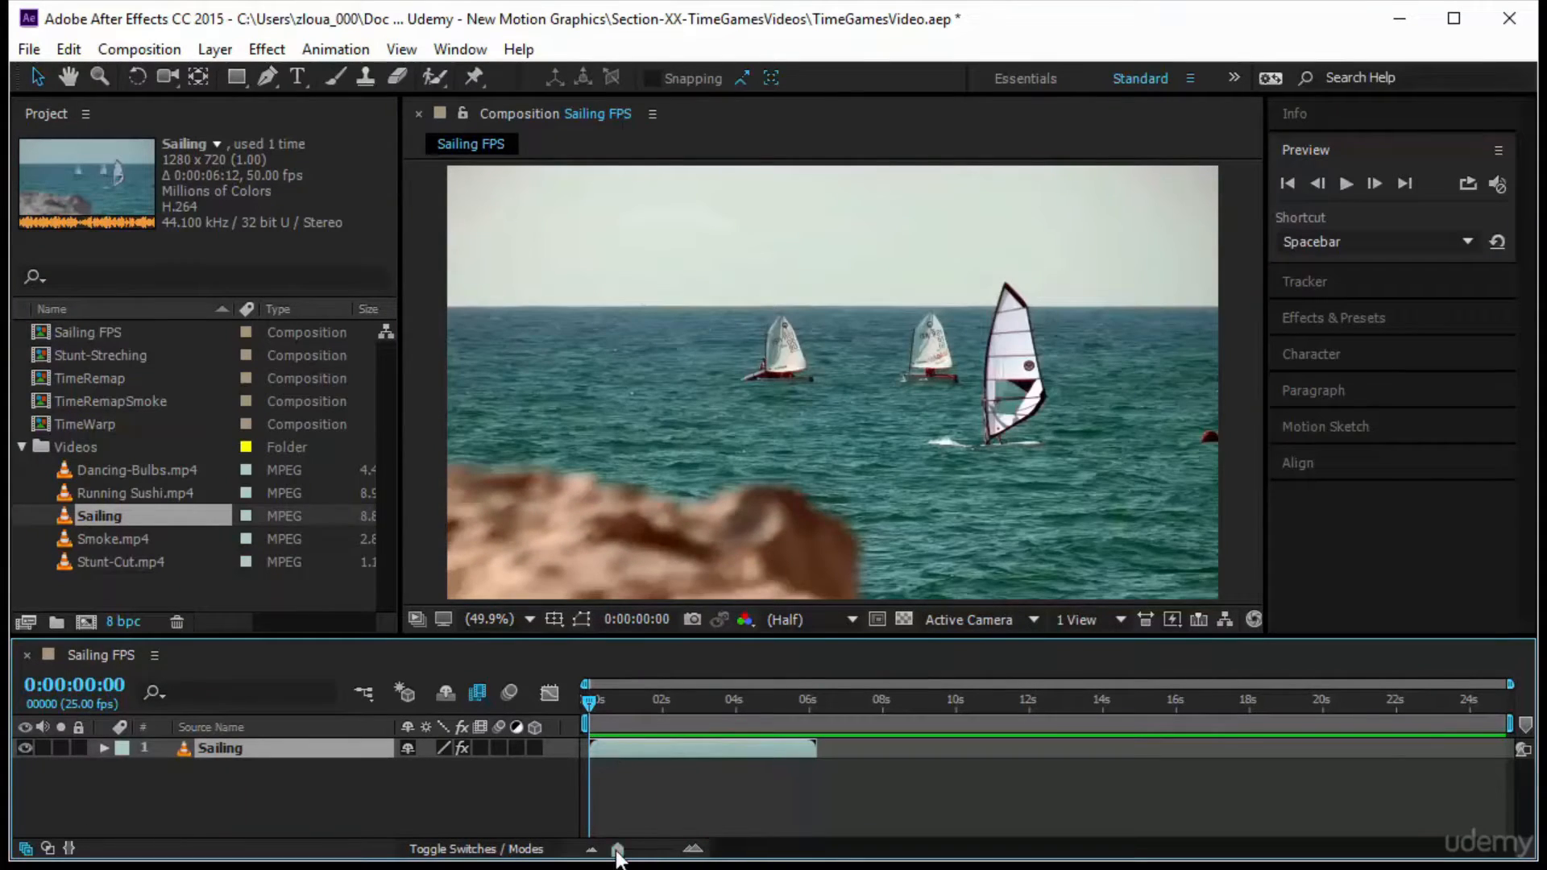
left_click_drag(618, 854, 669, 853)
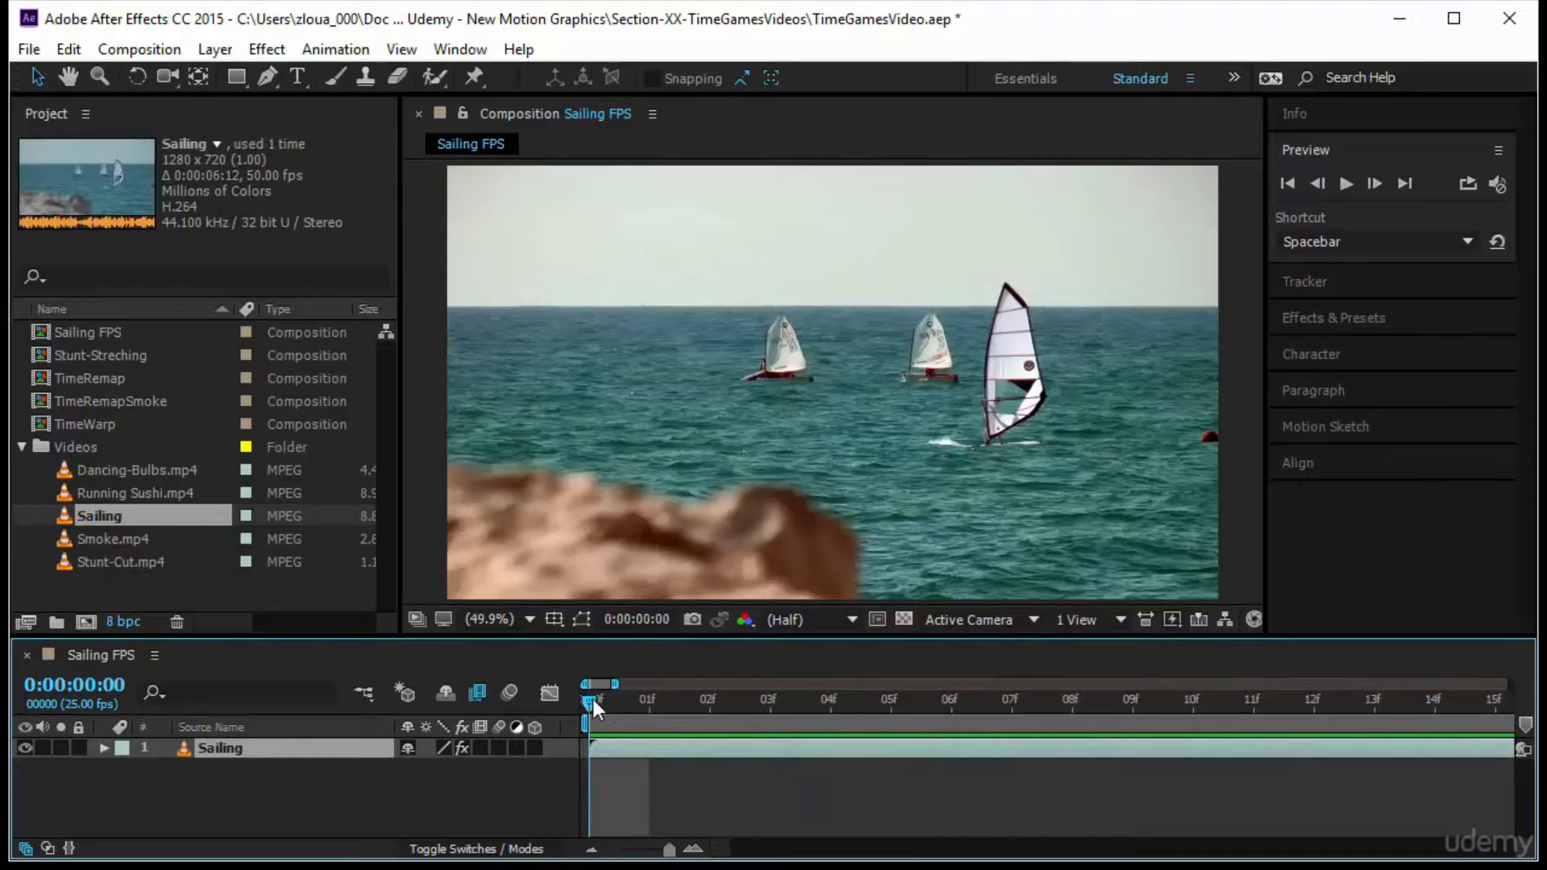
left_click_drag(594, 700, 530, 763)
left_click_drag(686, 853, 633, 852)
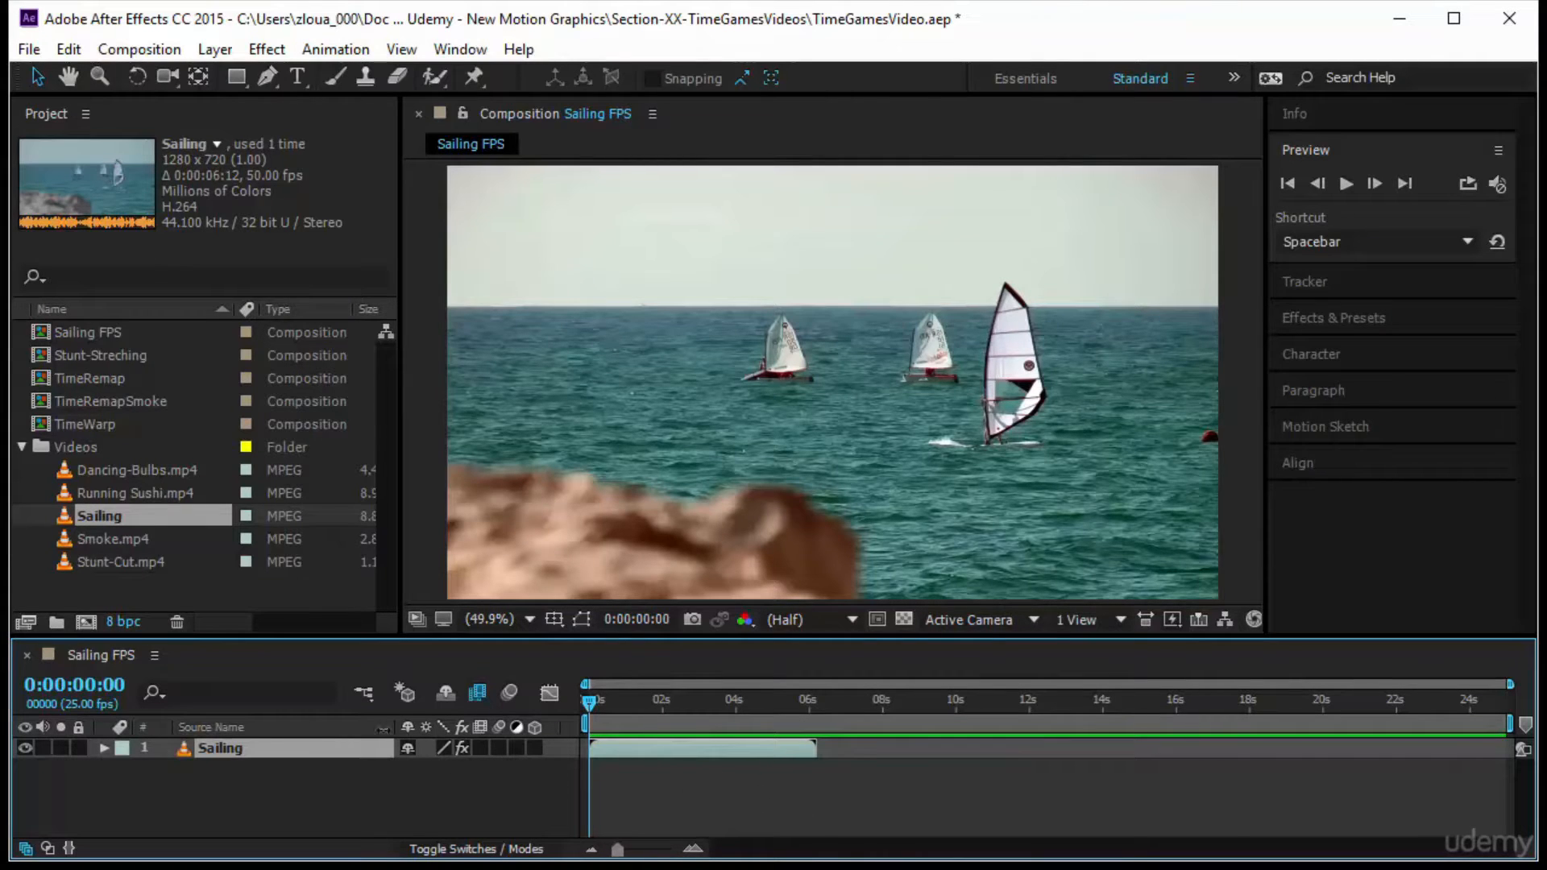
Conform the Sailing footage to 12 frames per second and preview the slowed clip in the composition
left_click(26, 624)
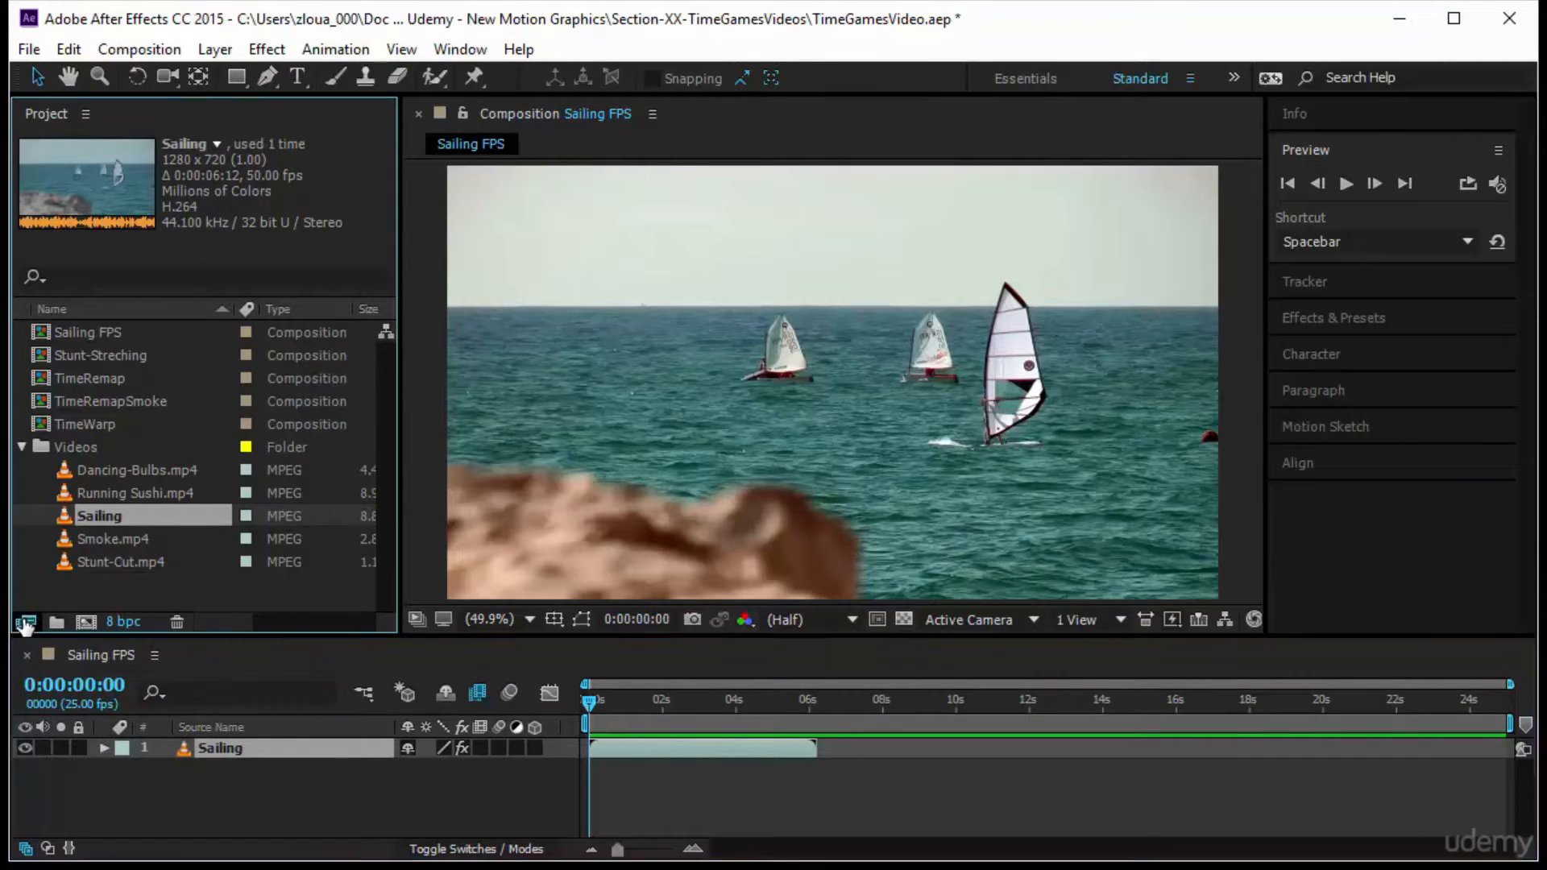
left_click(459, 357)
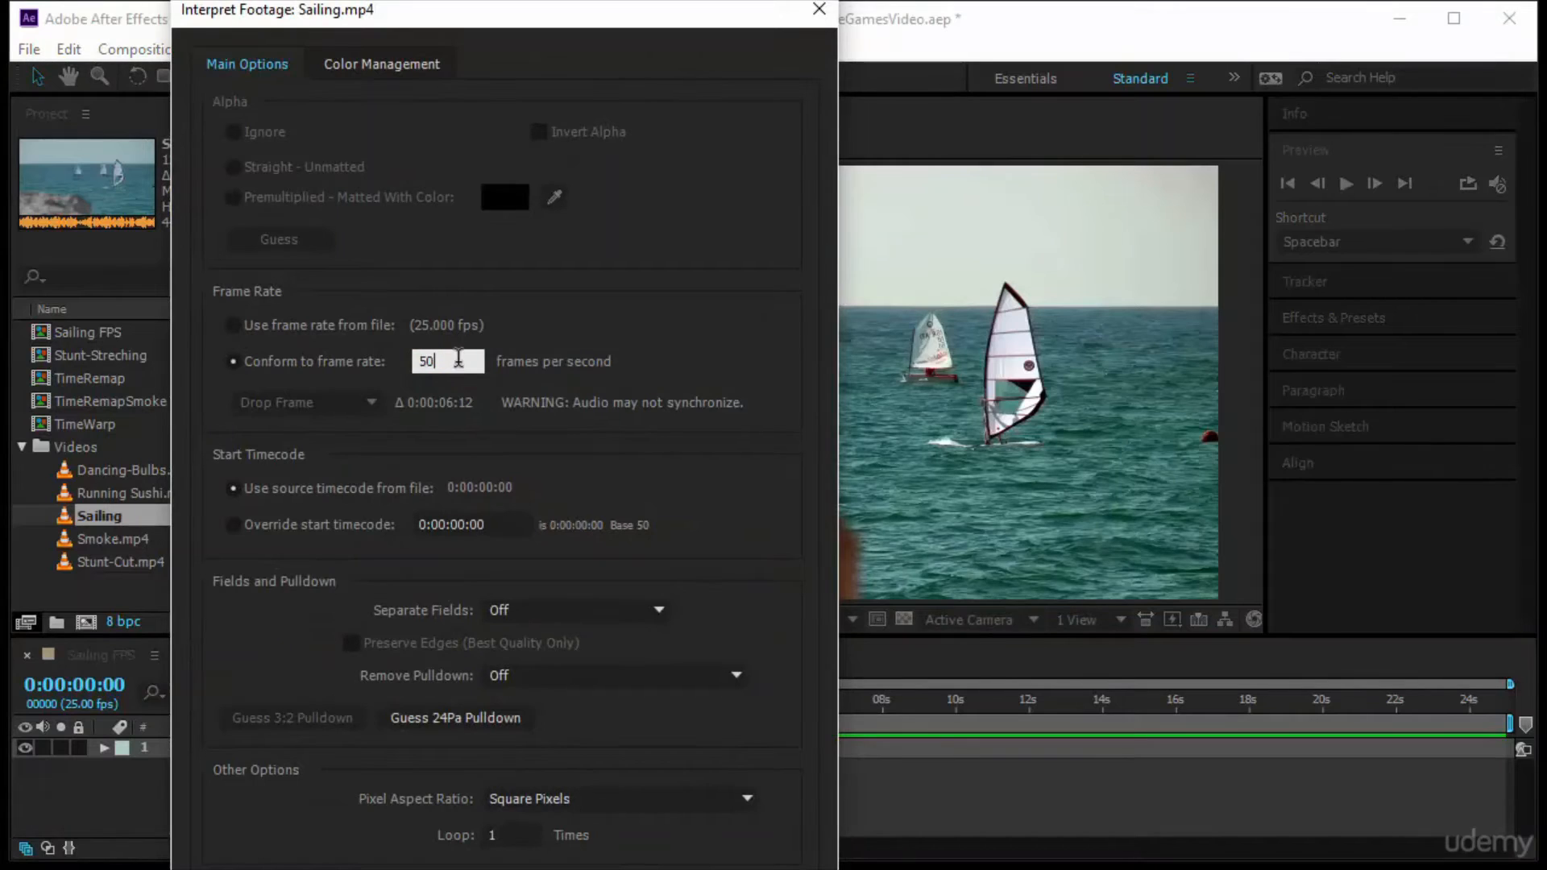
left_click(351, 359)
type("12")
key("Return")
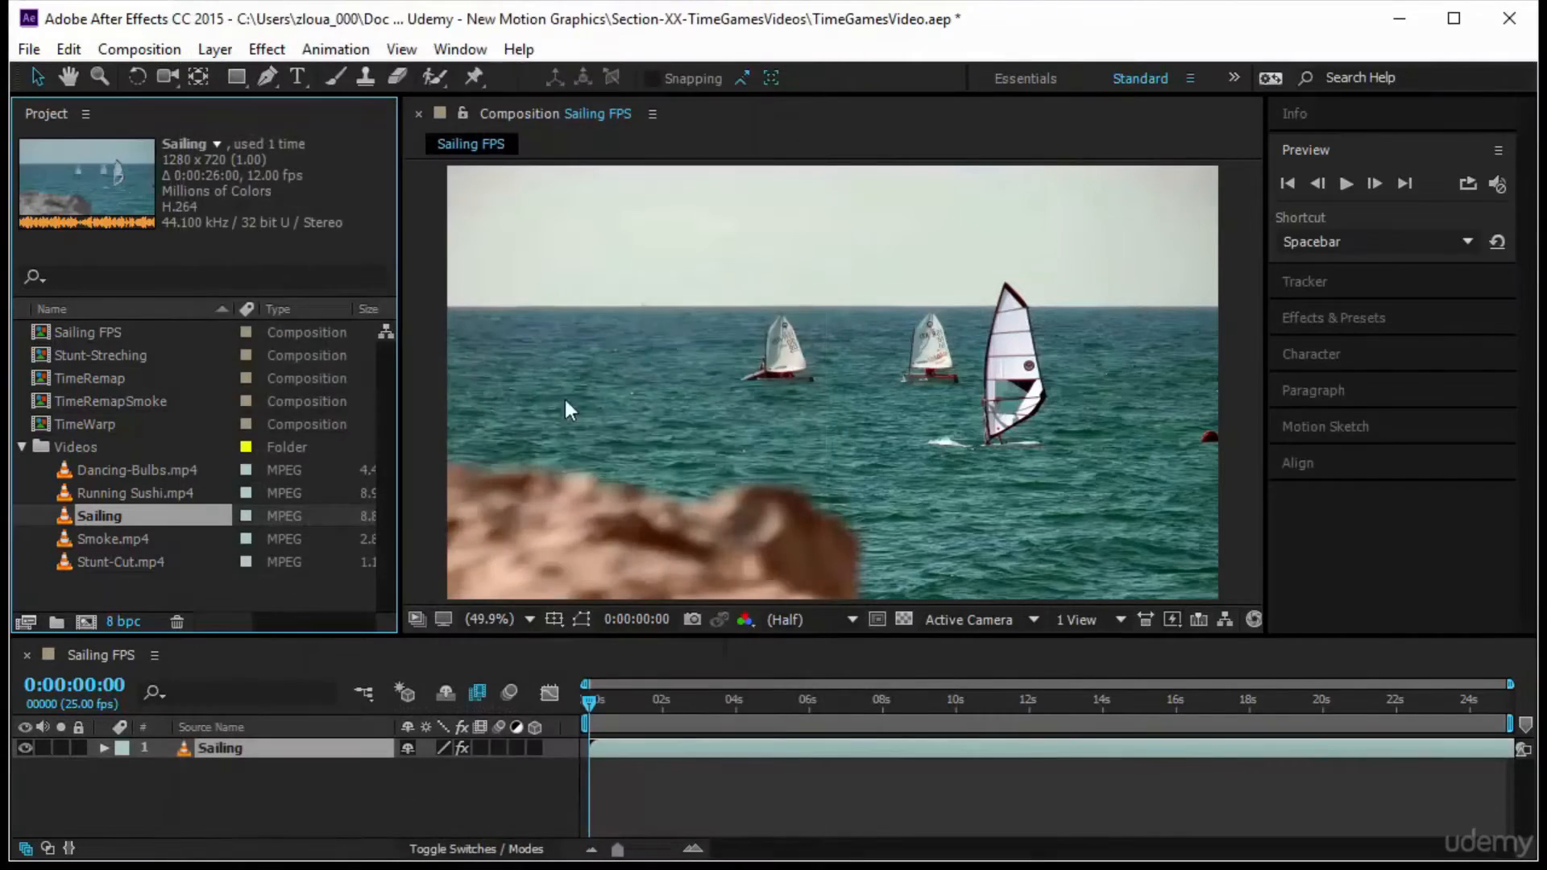
key("space")
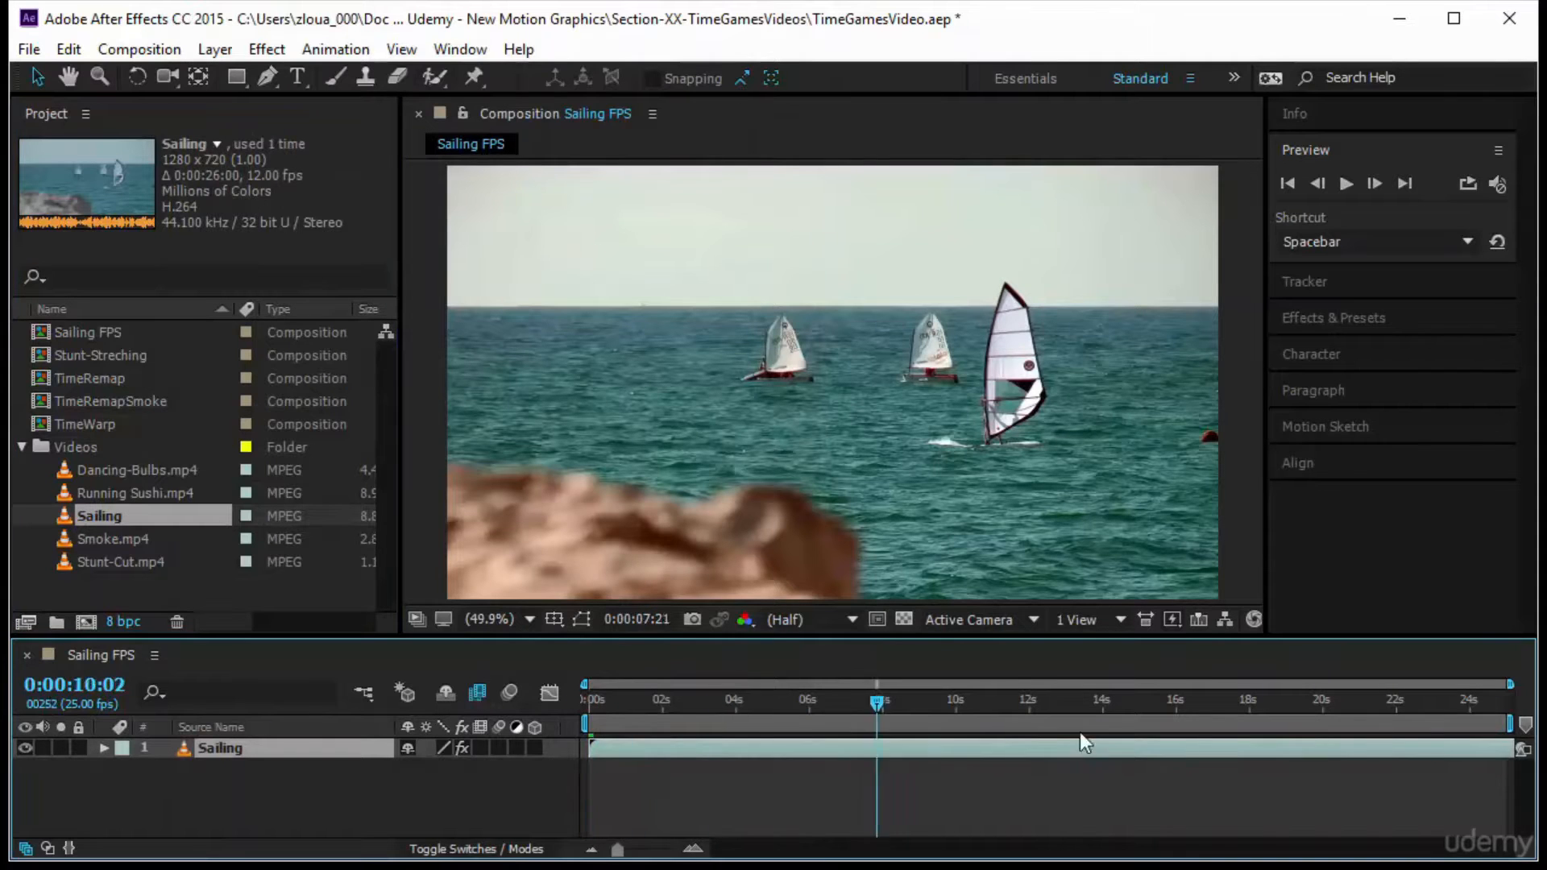
key("space")
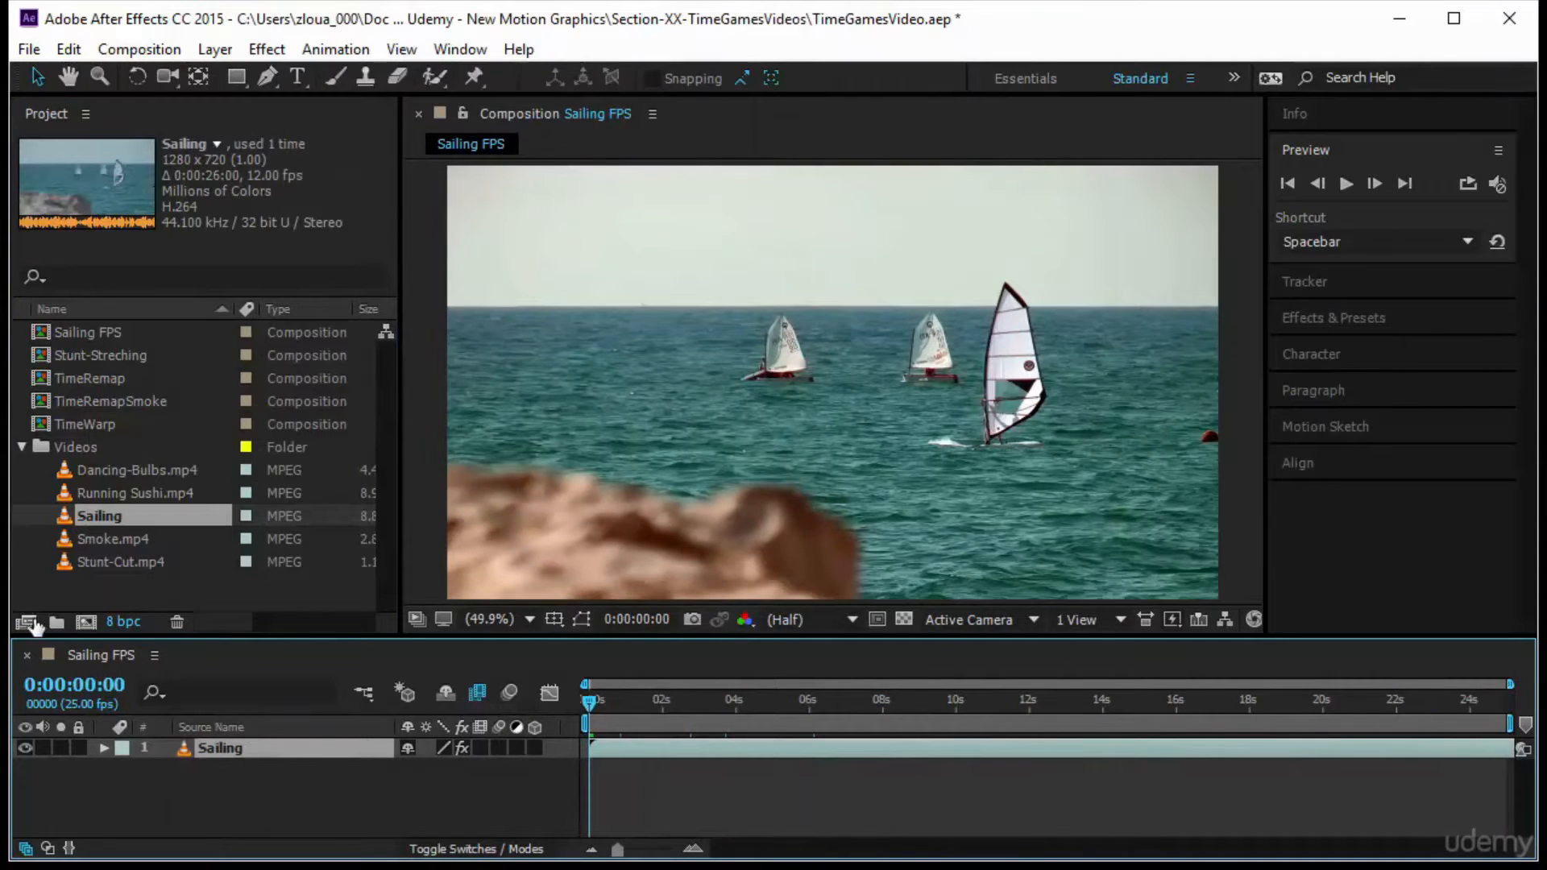
Extend the Sailing FPS composition's duration to 40 seconds and show its full length in the timeline
right_click(87, 656)
left_click(203, 230)
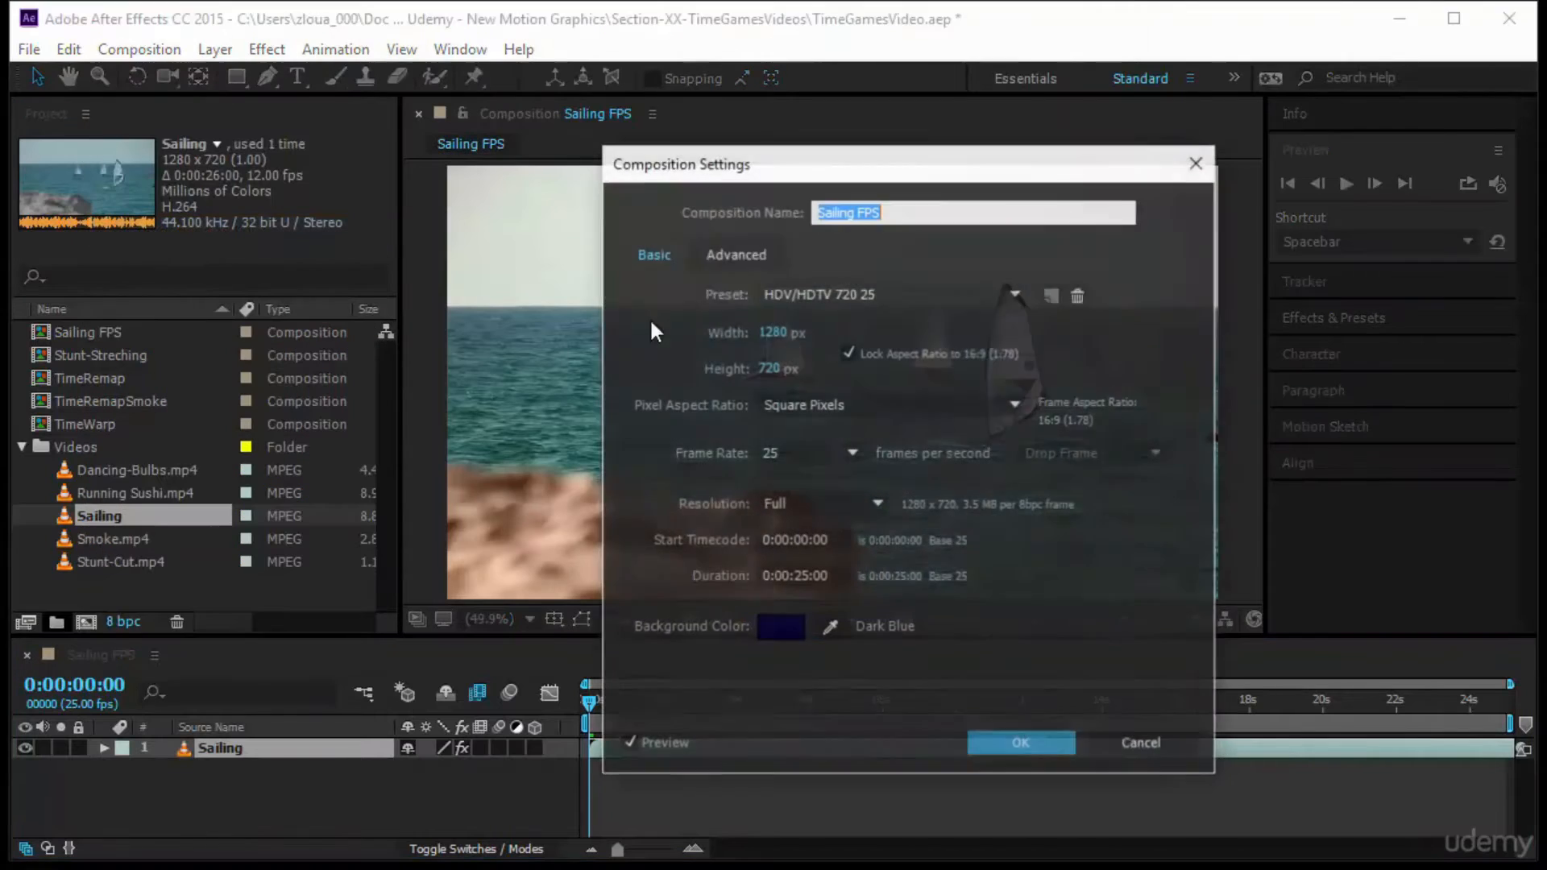
left_click(841, 575)
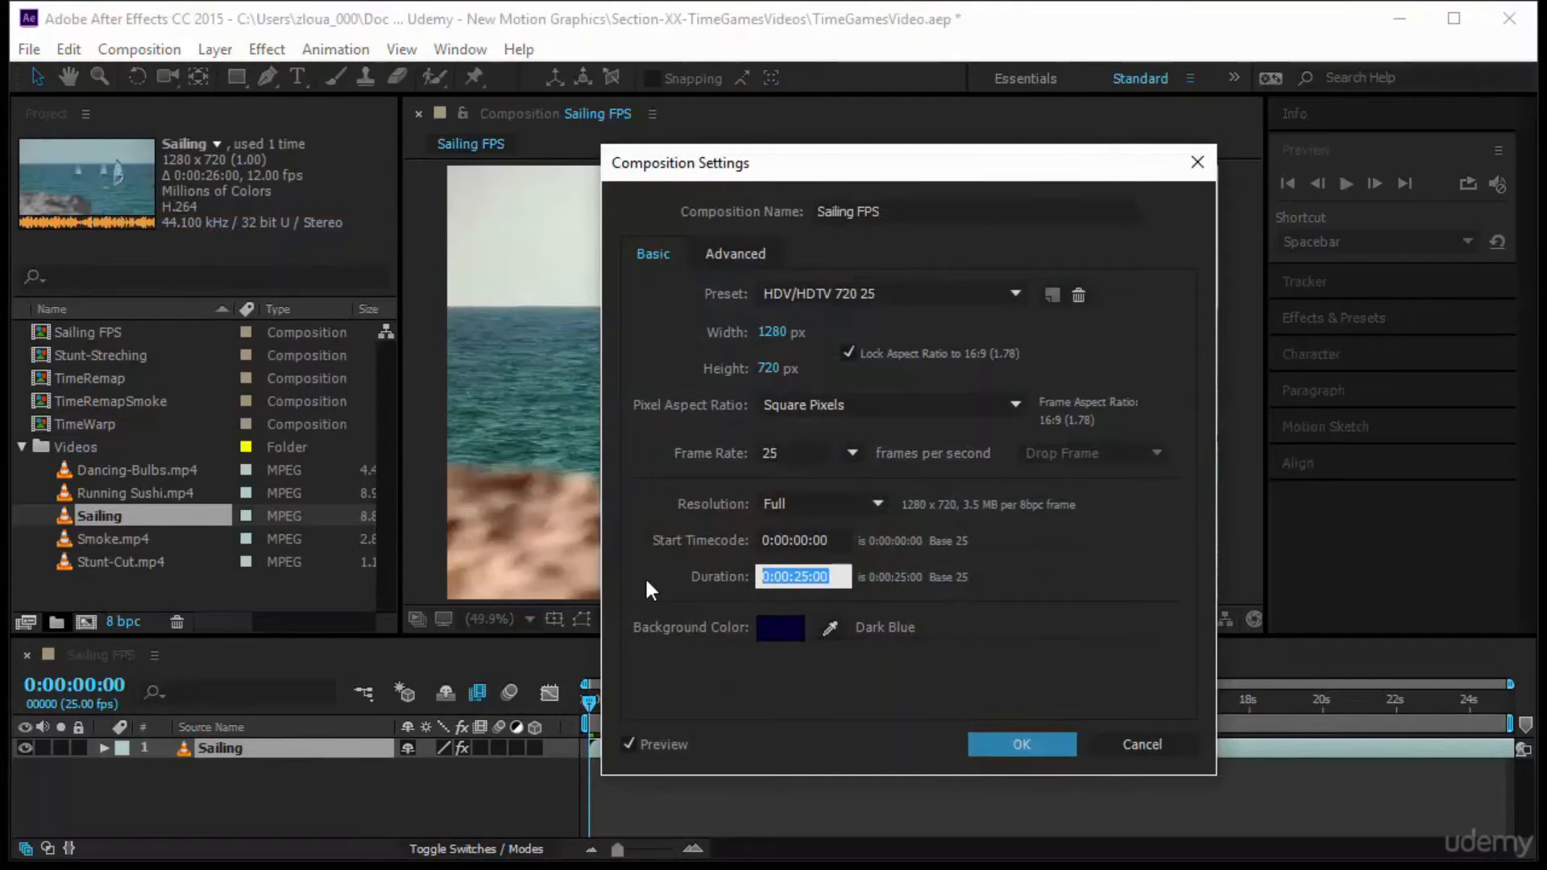
type("40")
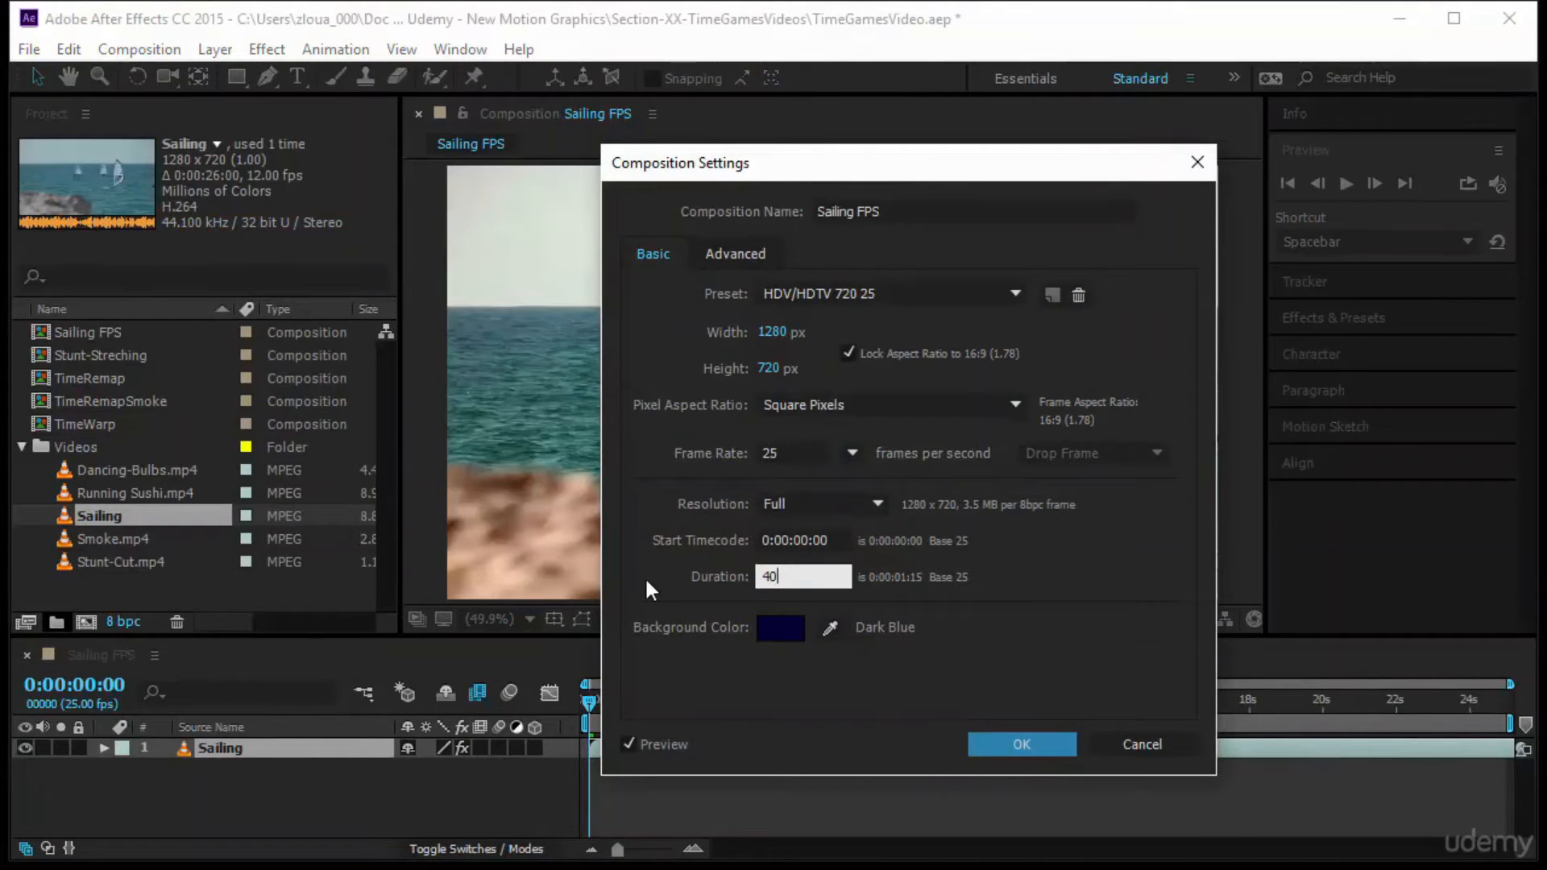
type("0")
key("Return")
left_click_drag(640, 851, 596, 851)
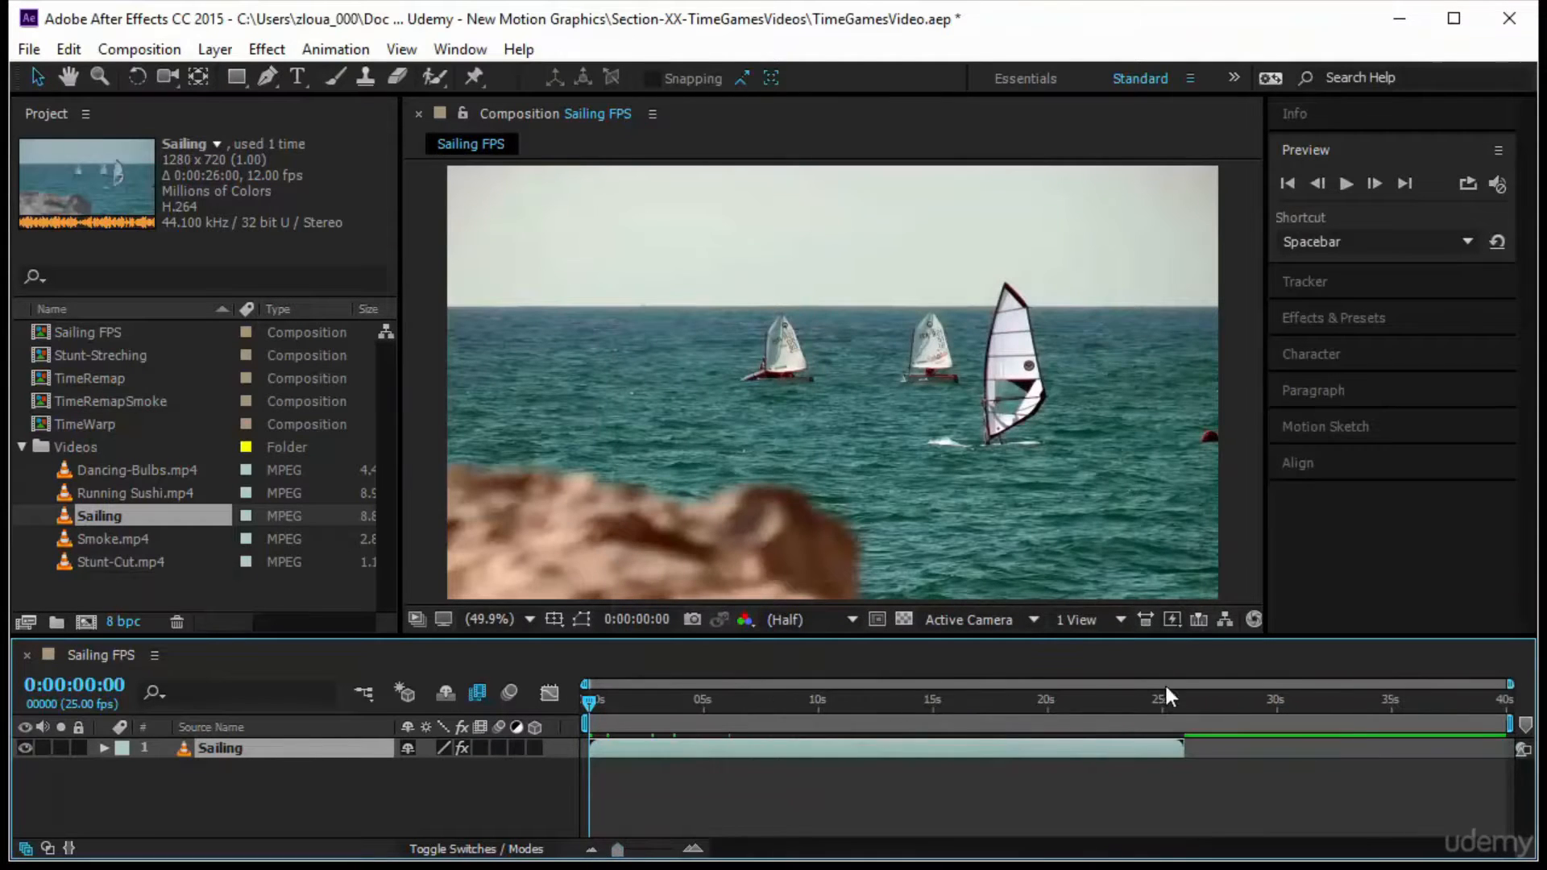
Preview the slowed Sailing clip in the extended composition, scrub through its opening seconds and return to the start
left_click(1346, 183)
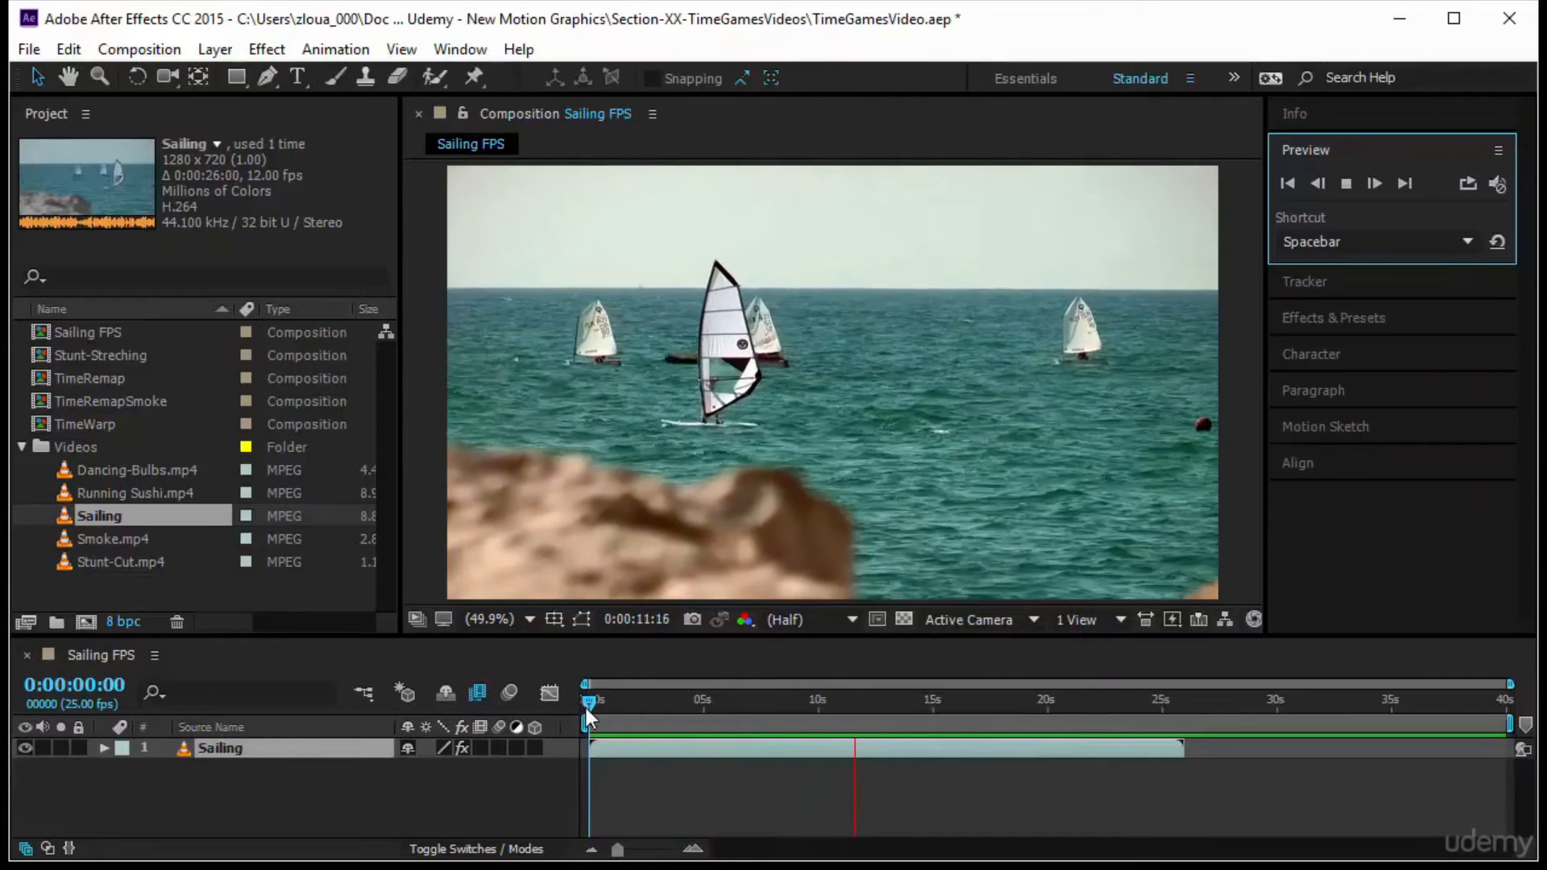
left_click_drag(581, 708, 755, 706)
key("Home")
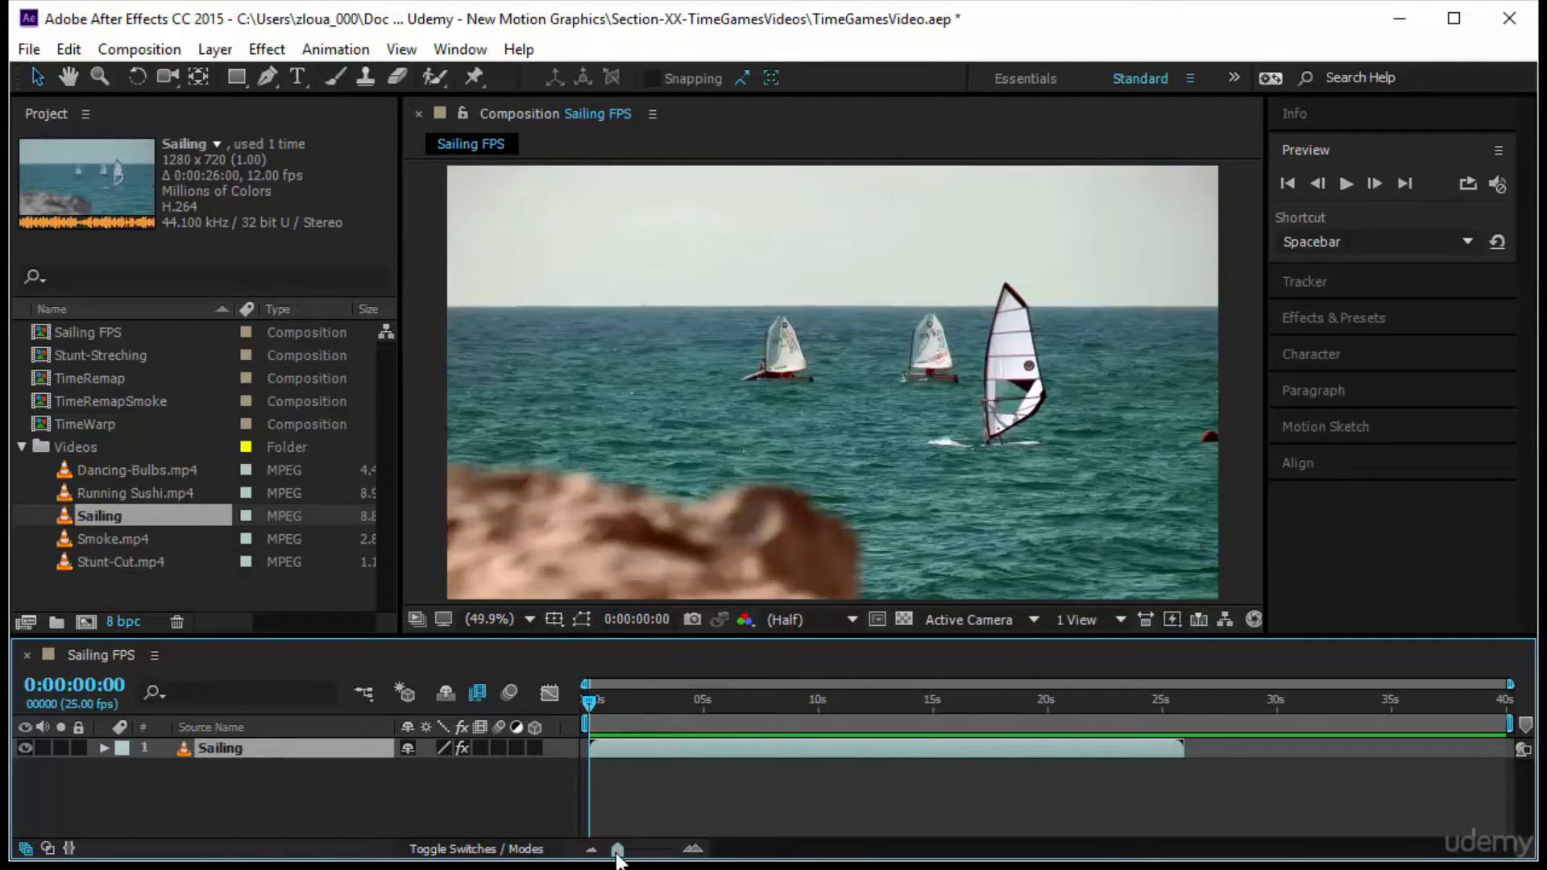
Examine the slowed Sailing layer frame by frame up to frame 5, and replay it from the start
left_click_drag(616, 850, 669, 849)
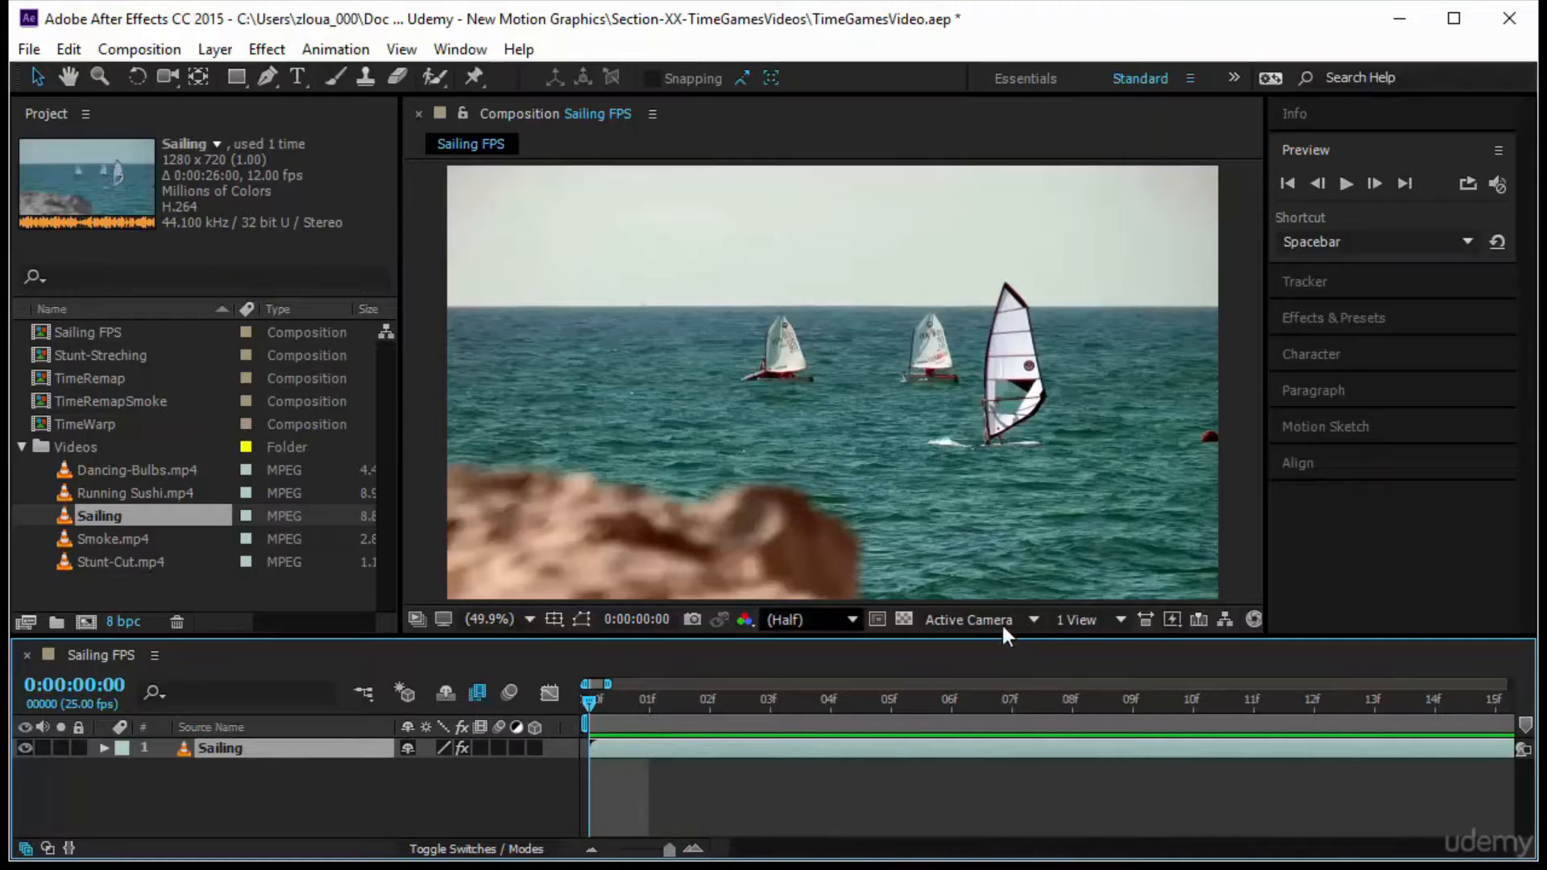
left_click_drag(582, 701, 886, 719)
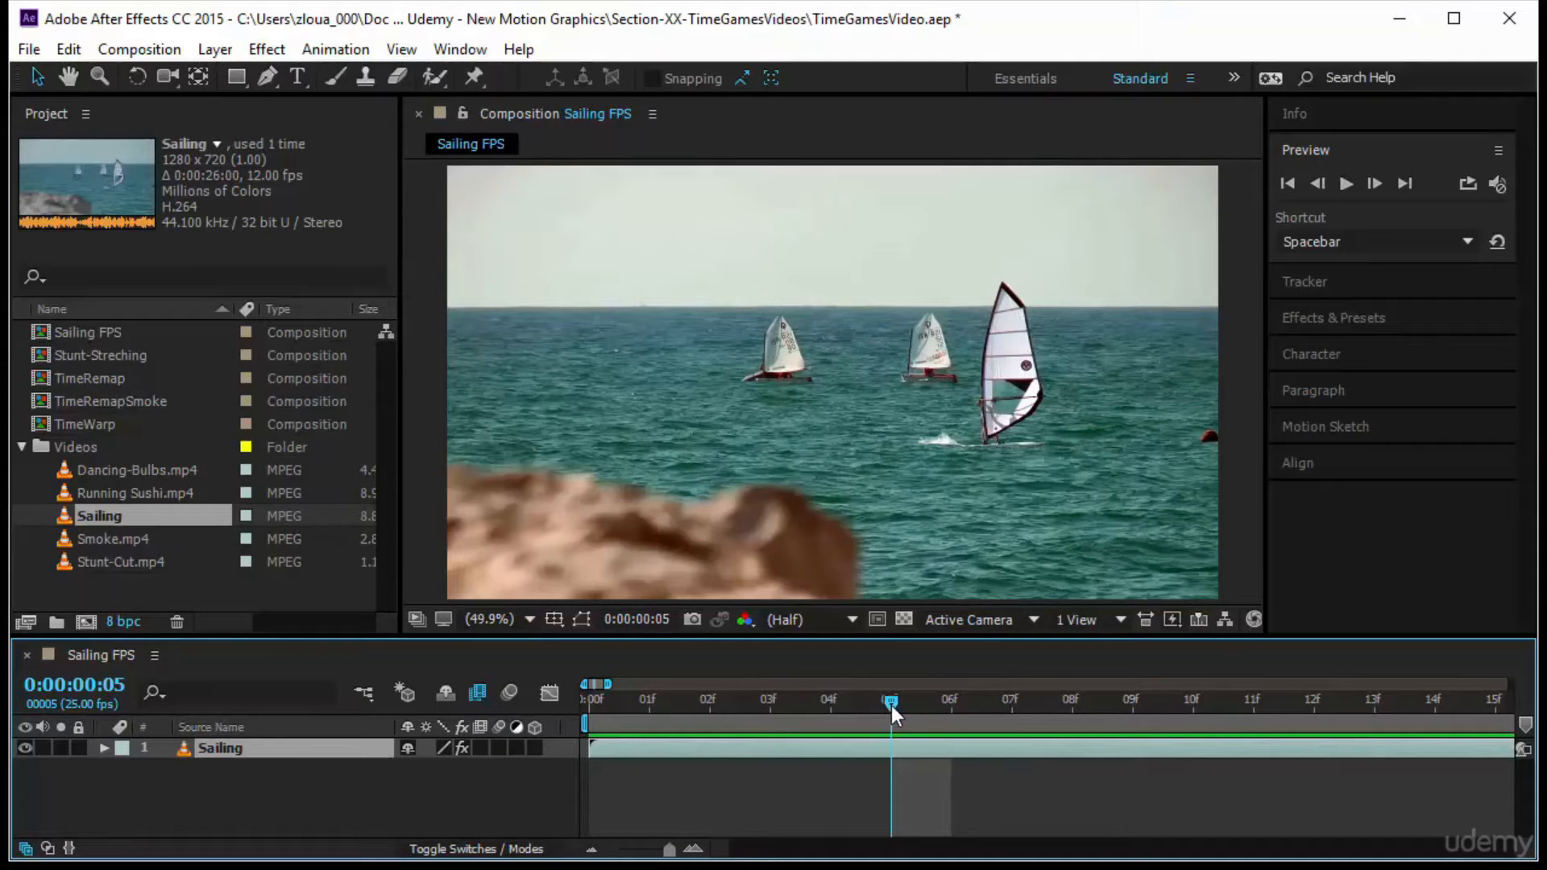
mouse_move(890, 706)
left_mouse_down()
mouse_move(1140, 722)
mouse_move(1003, 733)
mouse_move(1024, 733)
mouse_move(1312, 711)
mouse_move(890, 725)
left_mouse_up()
key("Home")
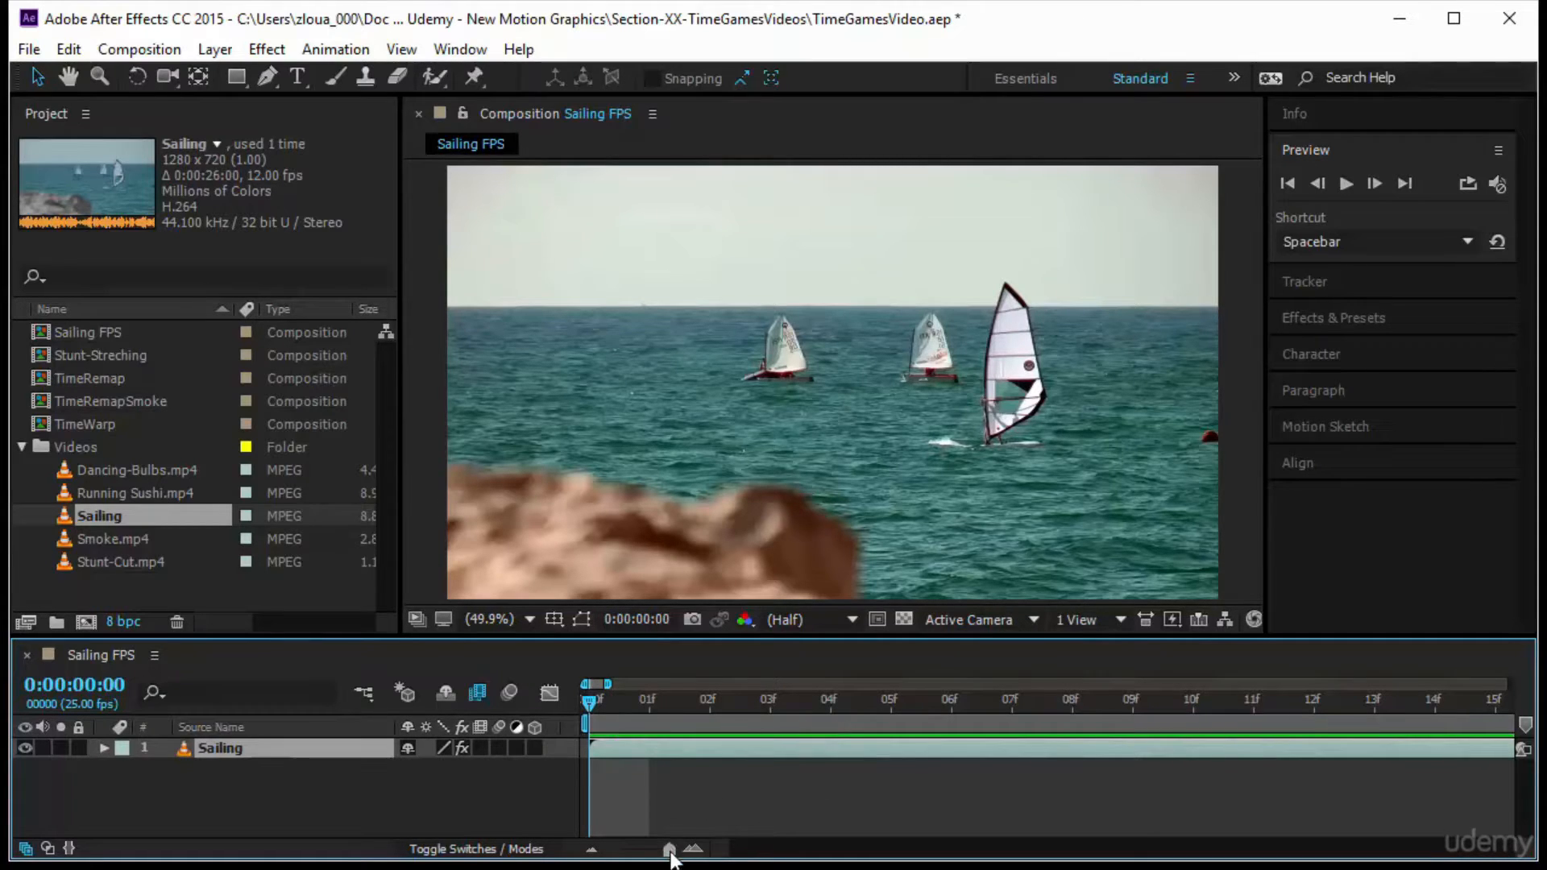
left_click_drag(669, 848, 617, 848)
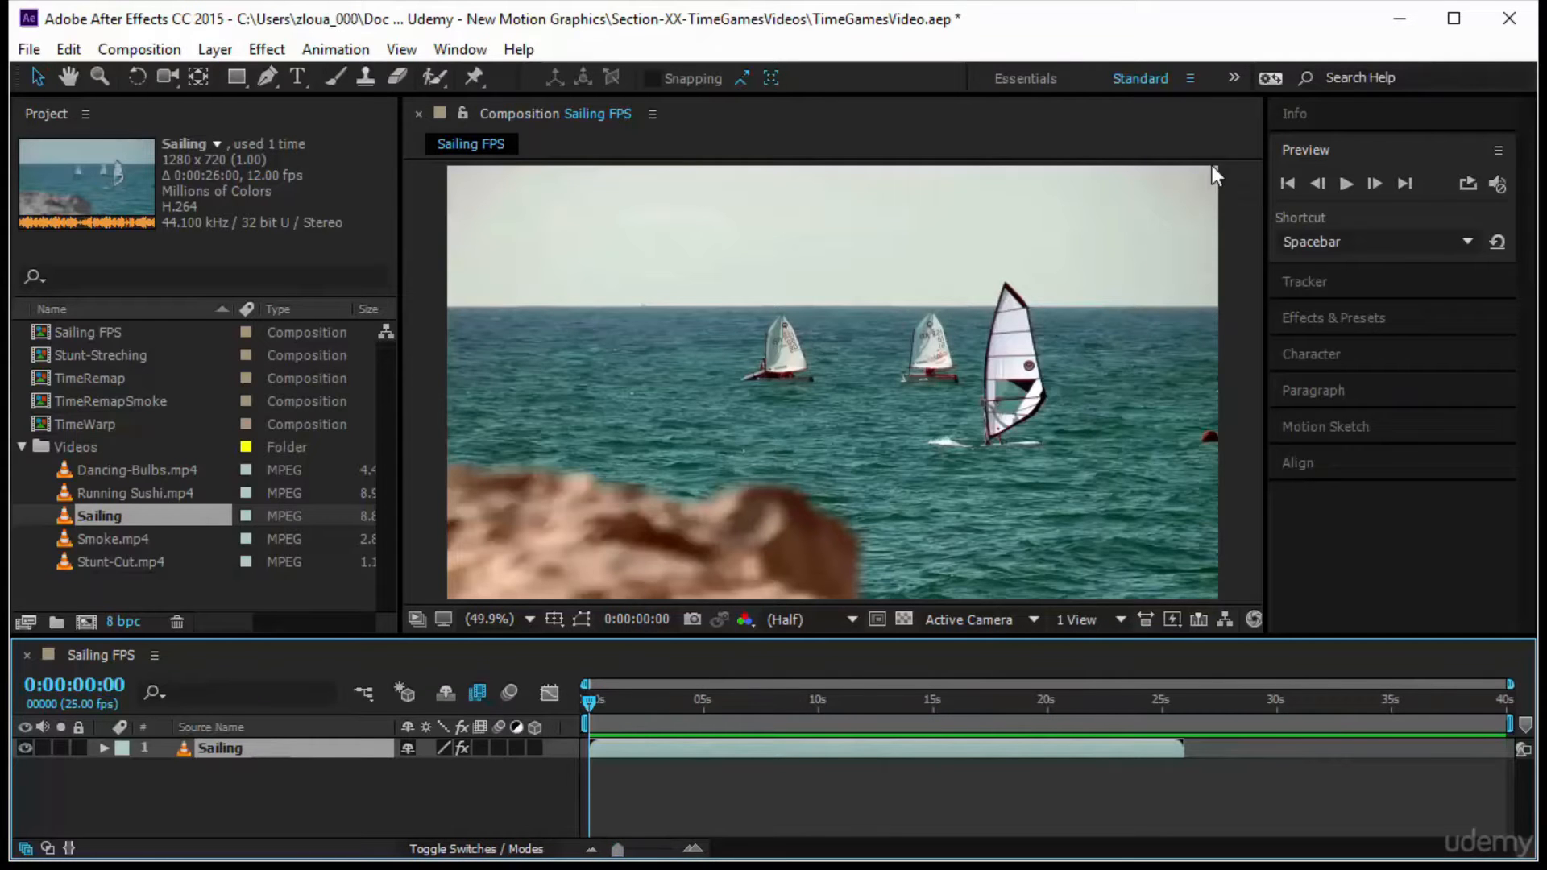
left_click(1344, 183)
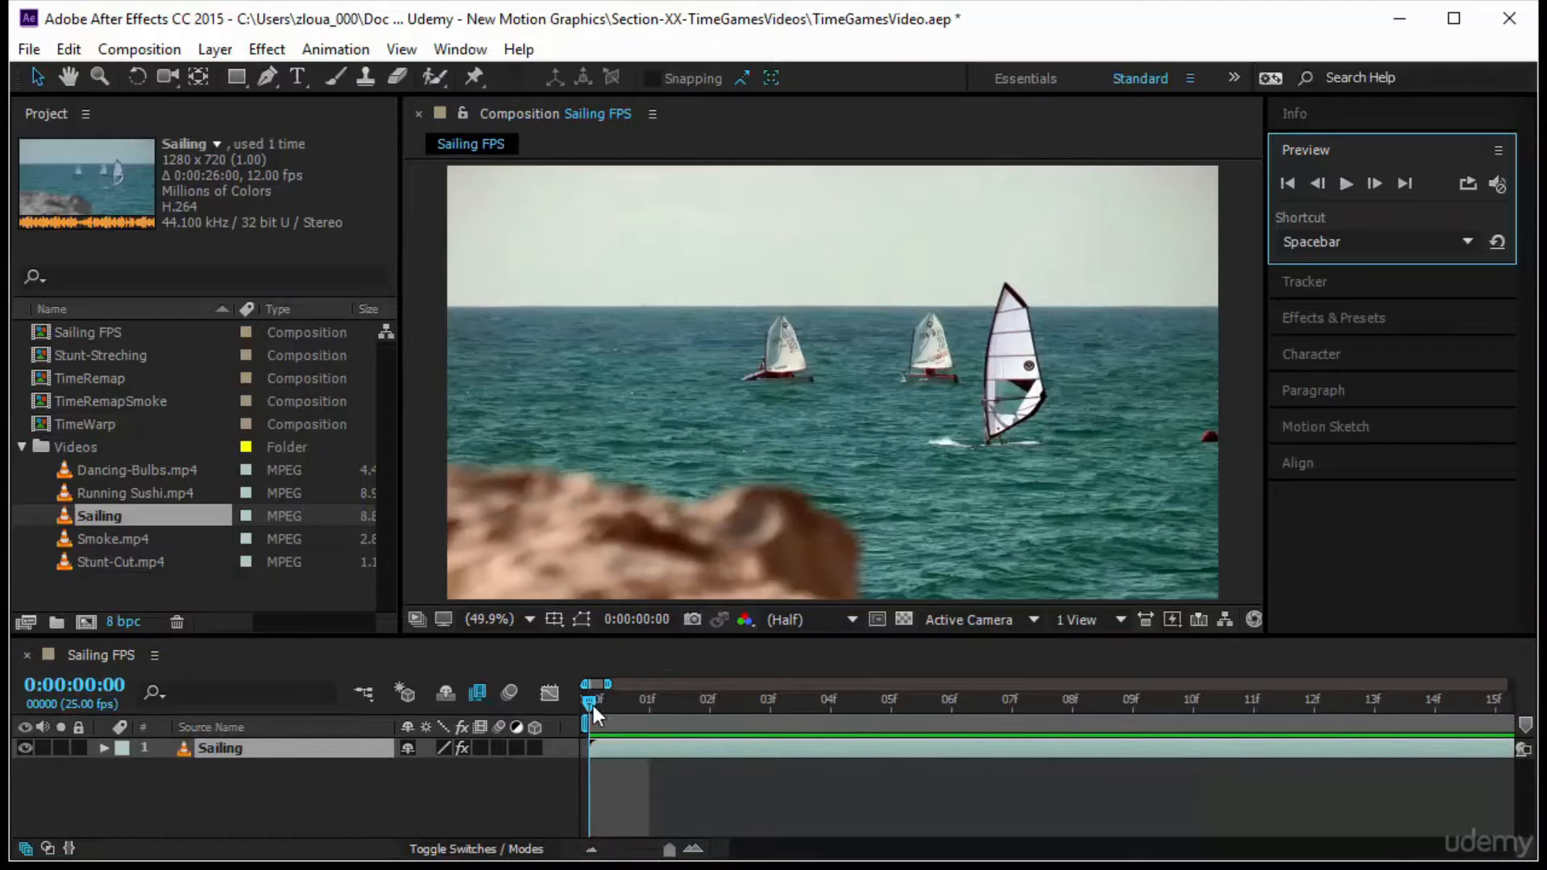
Magnify the windsurfer's sail to 200% and scrub through frames 5 to 10 to check for duplicated frames, ending at frame 0
left_click_drag(593, 702, 687, 712)
left_click_drag(790, 715, 901, 732)
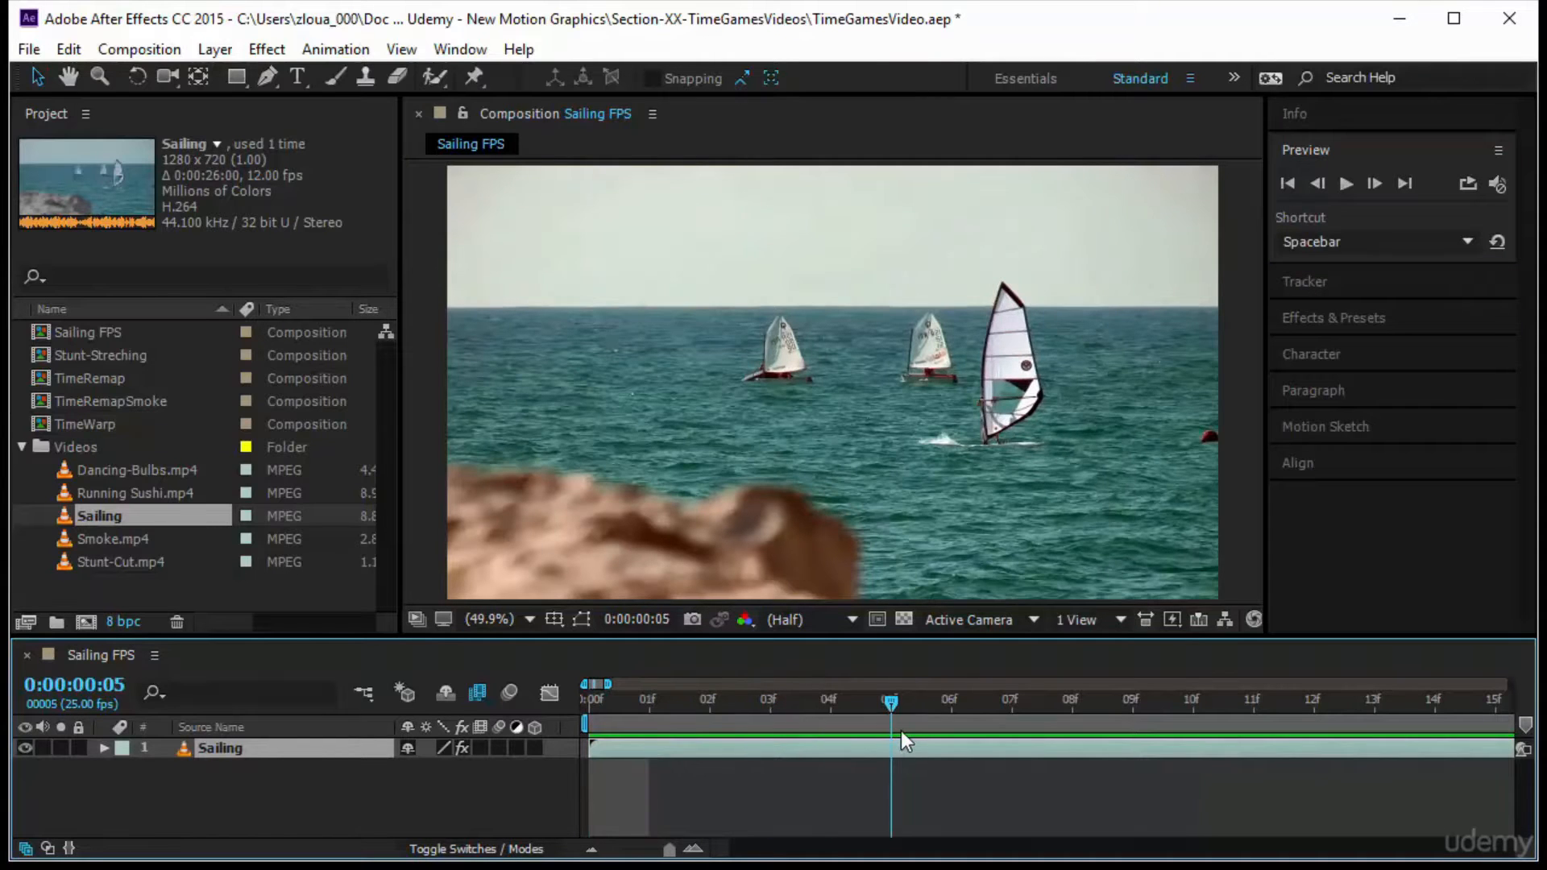
scroll(1033, 297, "up", 3)
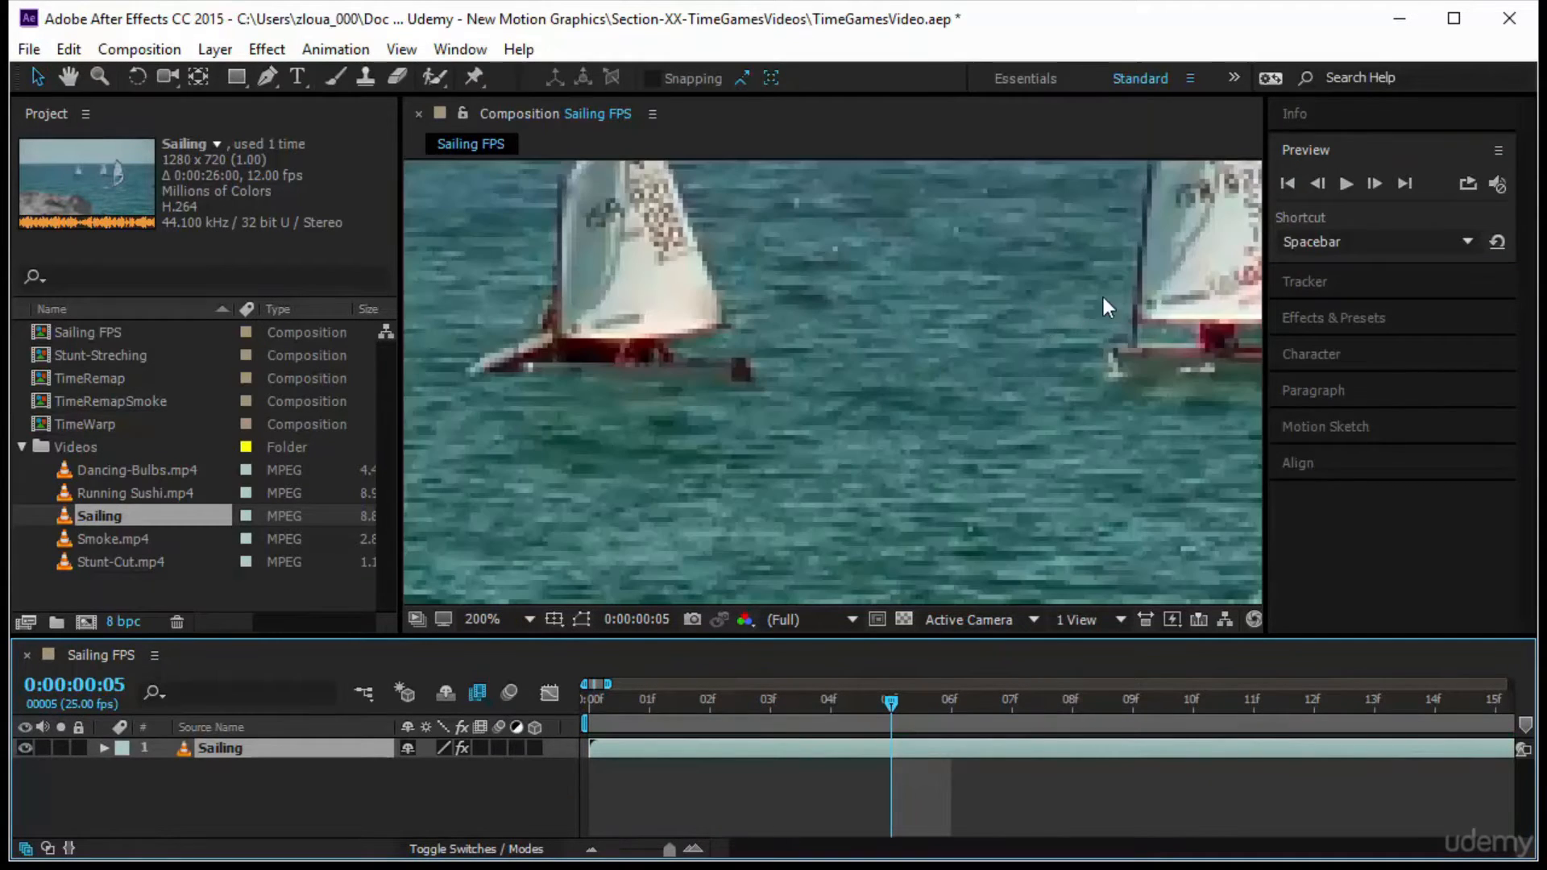
left_click_drag(1003, 314, 905, 391)
left_click_drag(891, 705, 1117, 735)
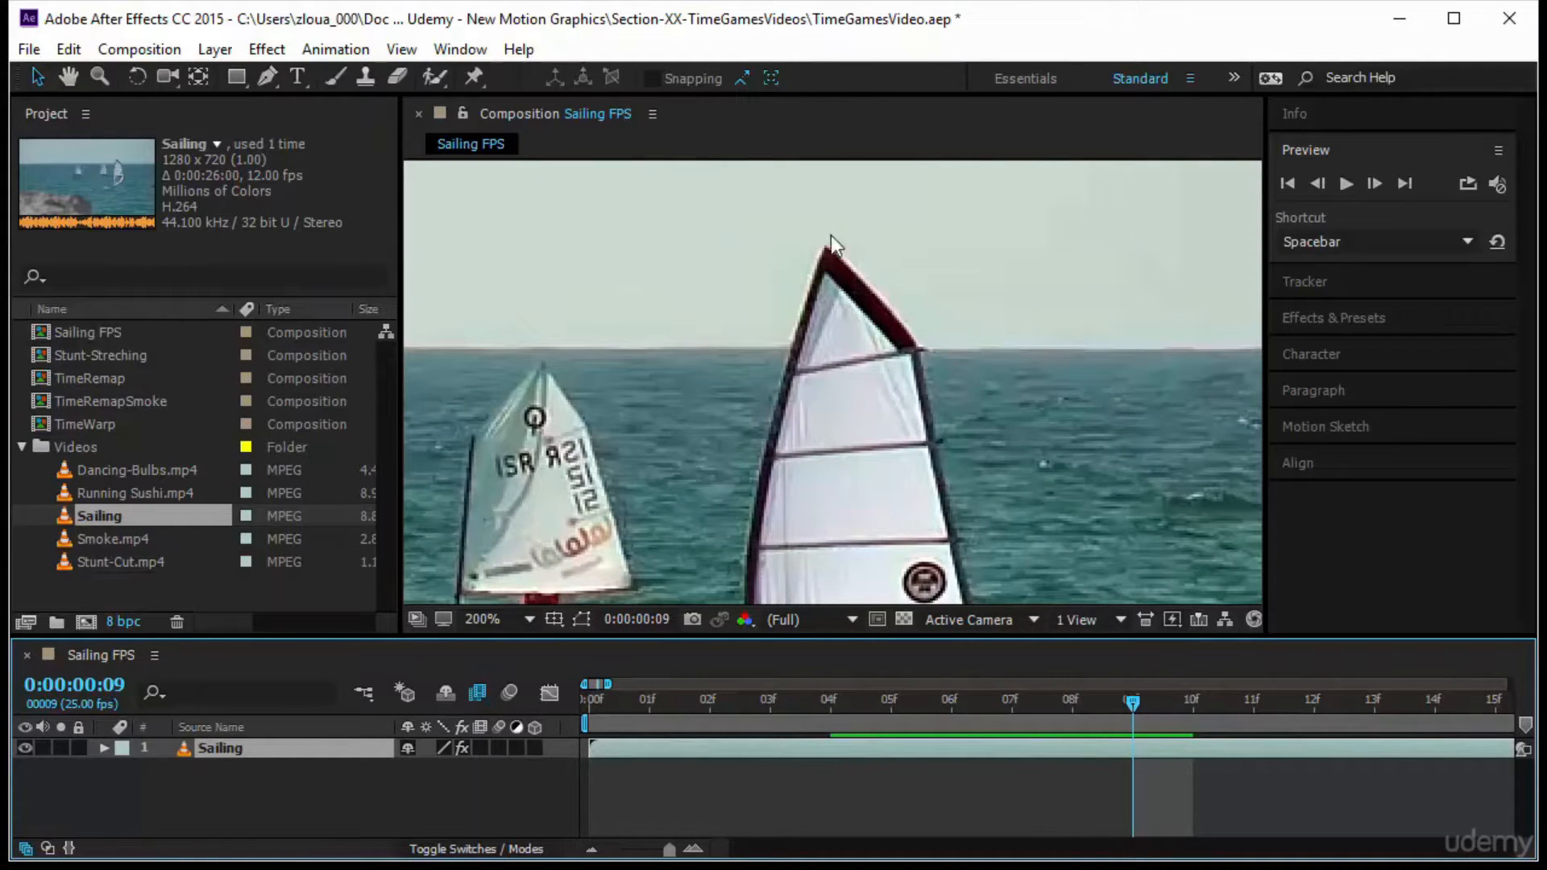
left_click_drag(1135, 708, 1193, 717)
left_click_drag(1023, 736, 590, 741)
Preview the magnified sail and compare its position at frames 6 and 7
left_click(1342, 184)
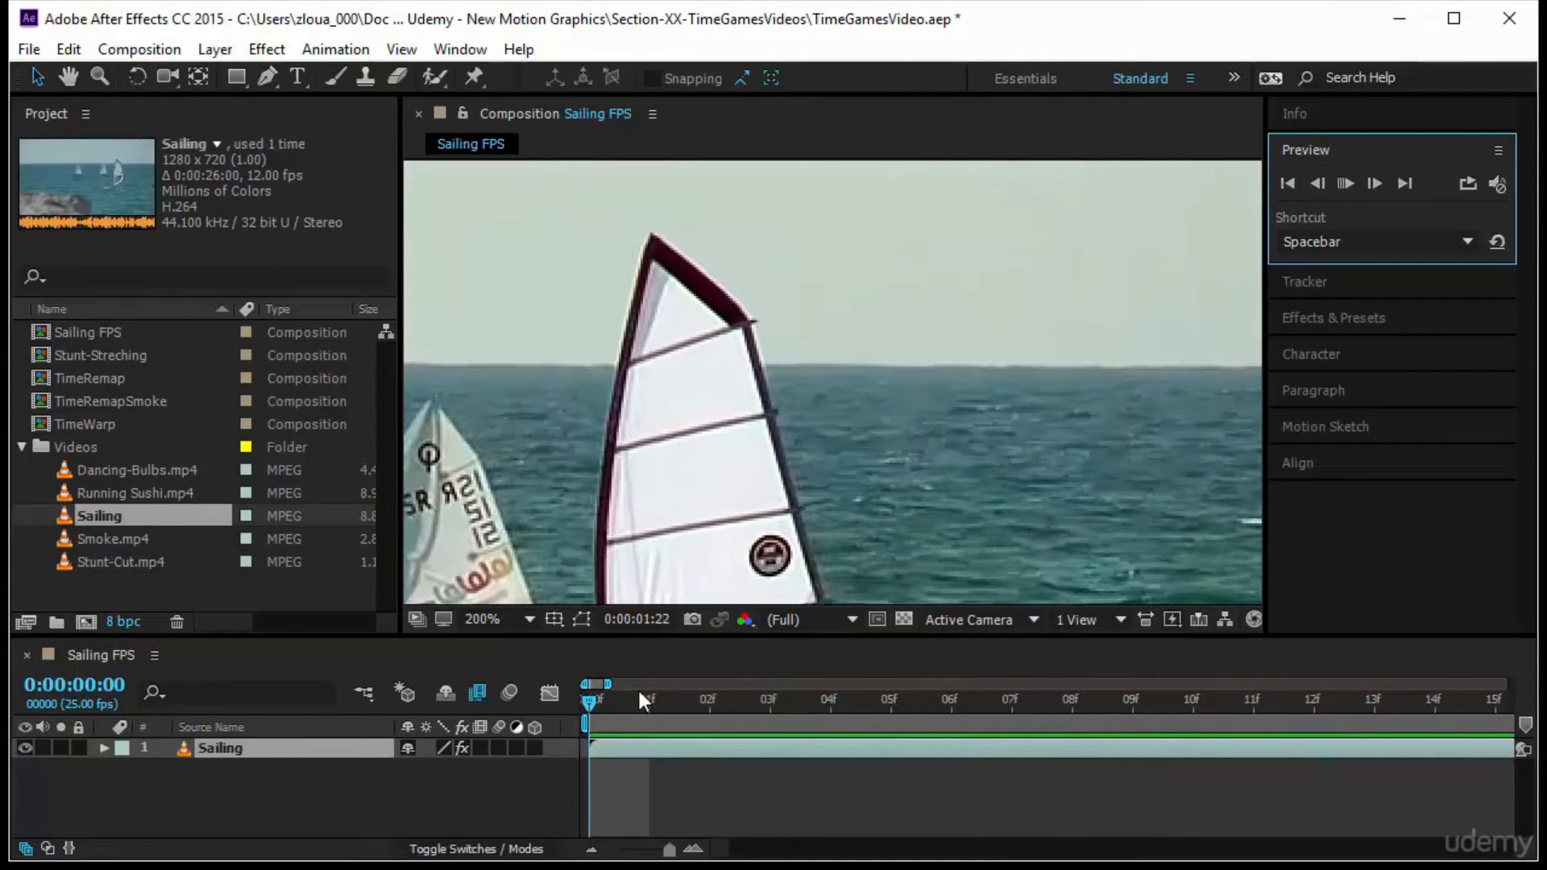
left_click_drag(891, 709, 950, 725)
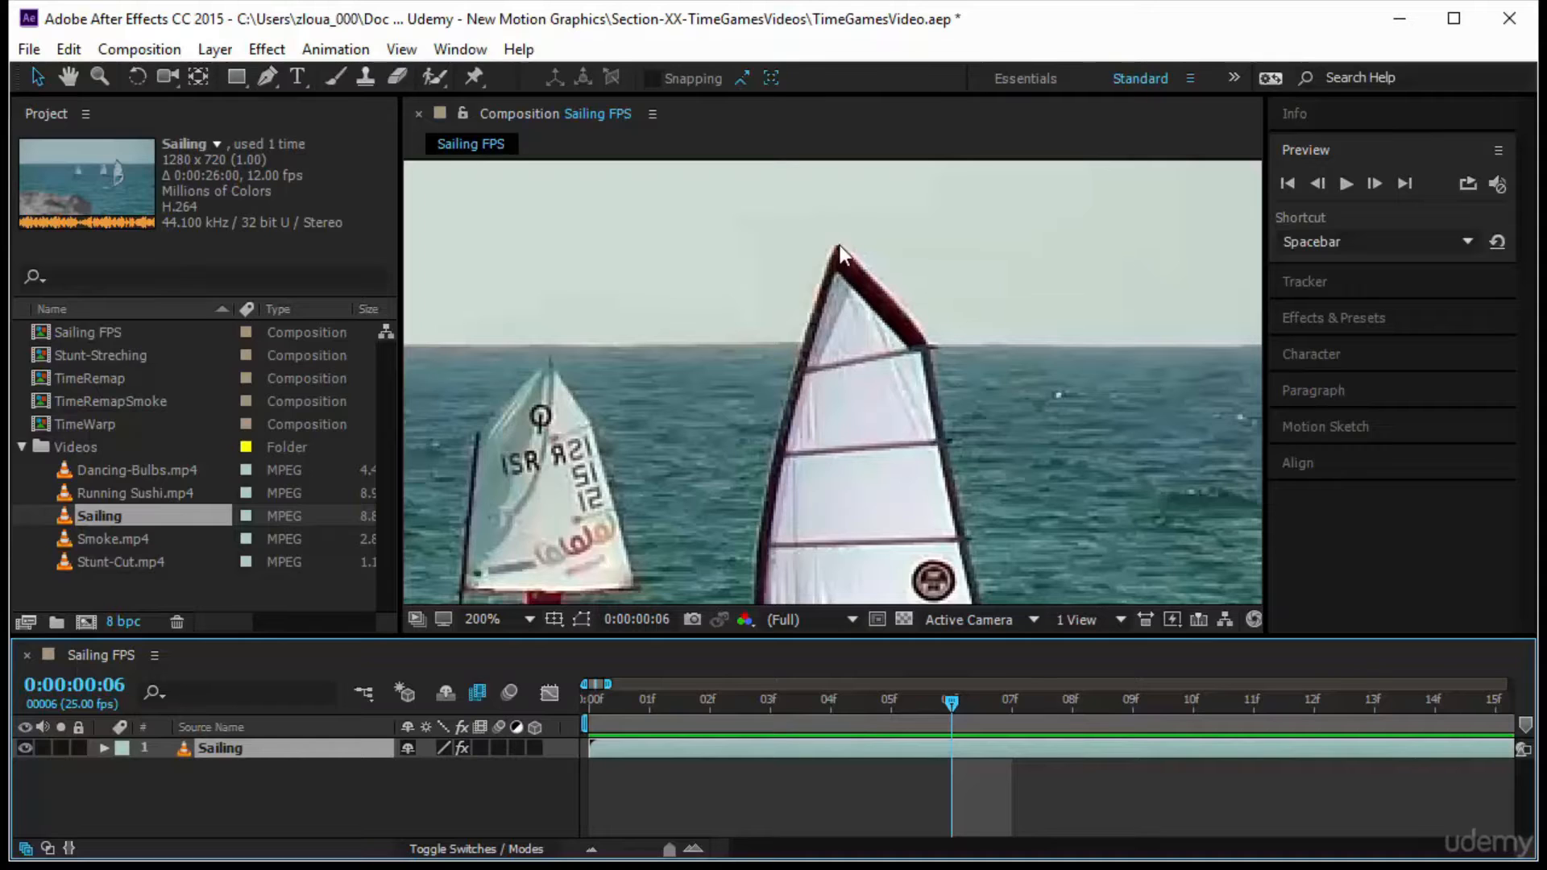
left_click_drag(951, 707, 1012, 713)
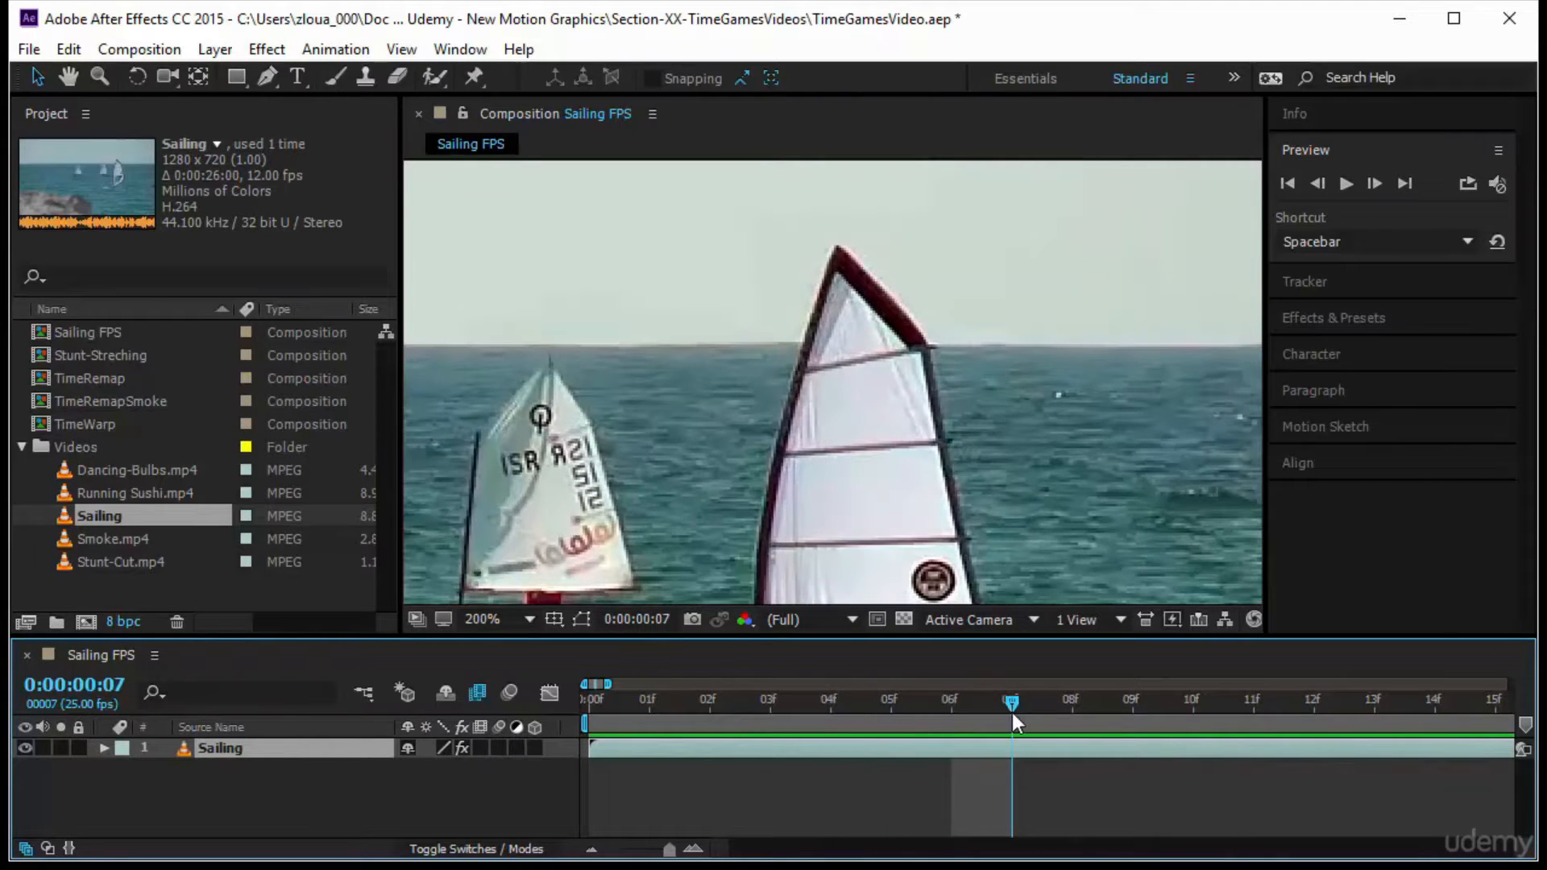
Enable Frame Mix blending for the composition and the Sailing layer, and compare the blended result at frames 5 to 7
left_click(479, 692)
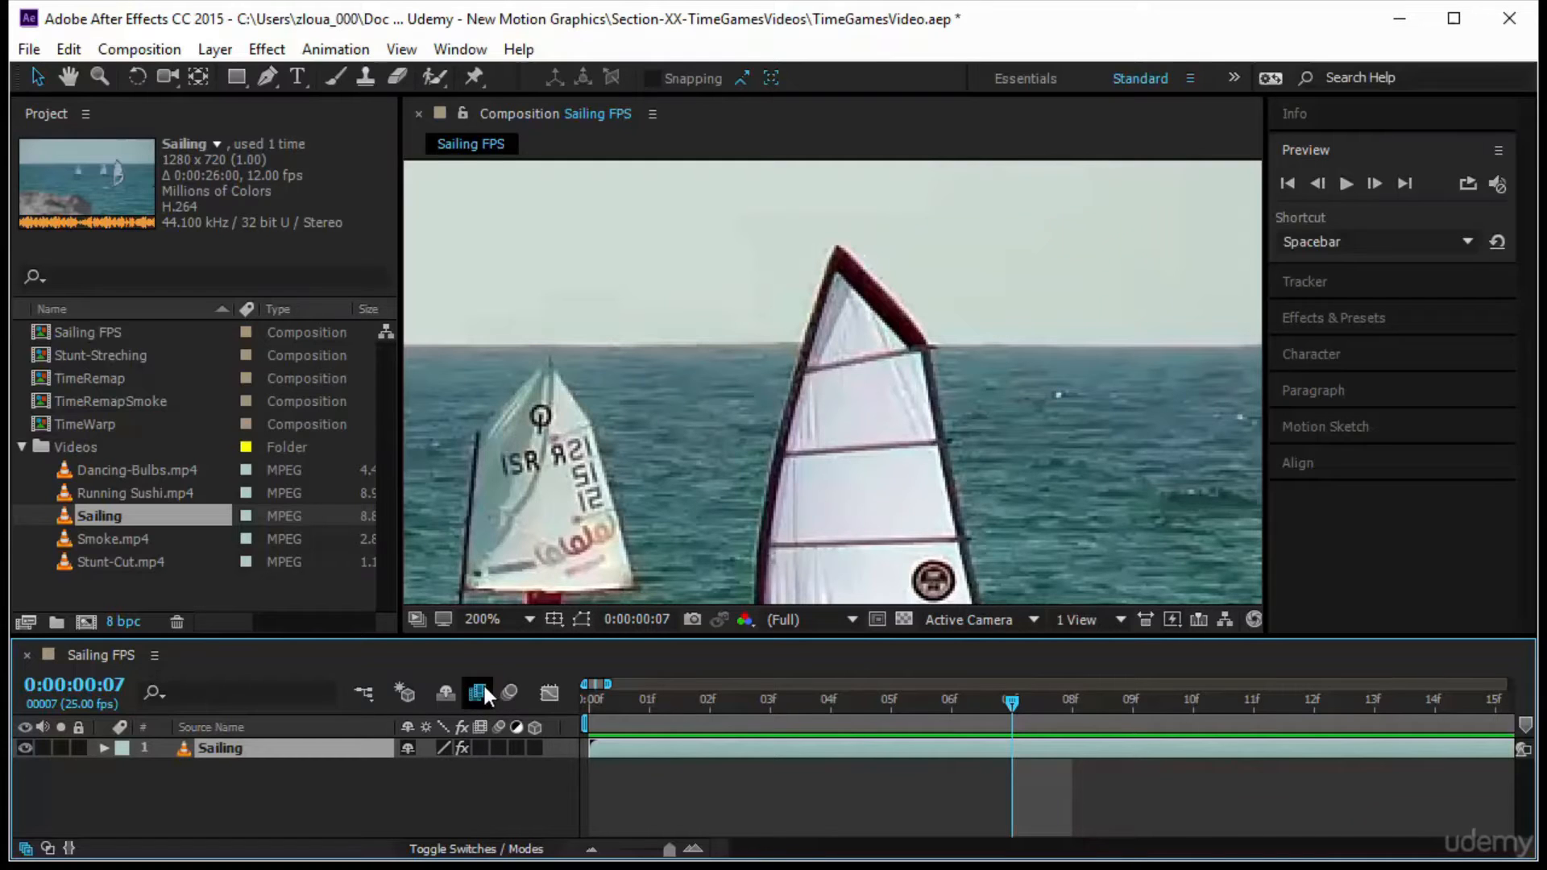
left_click(480, 749)
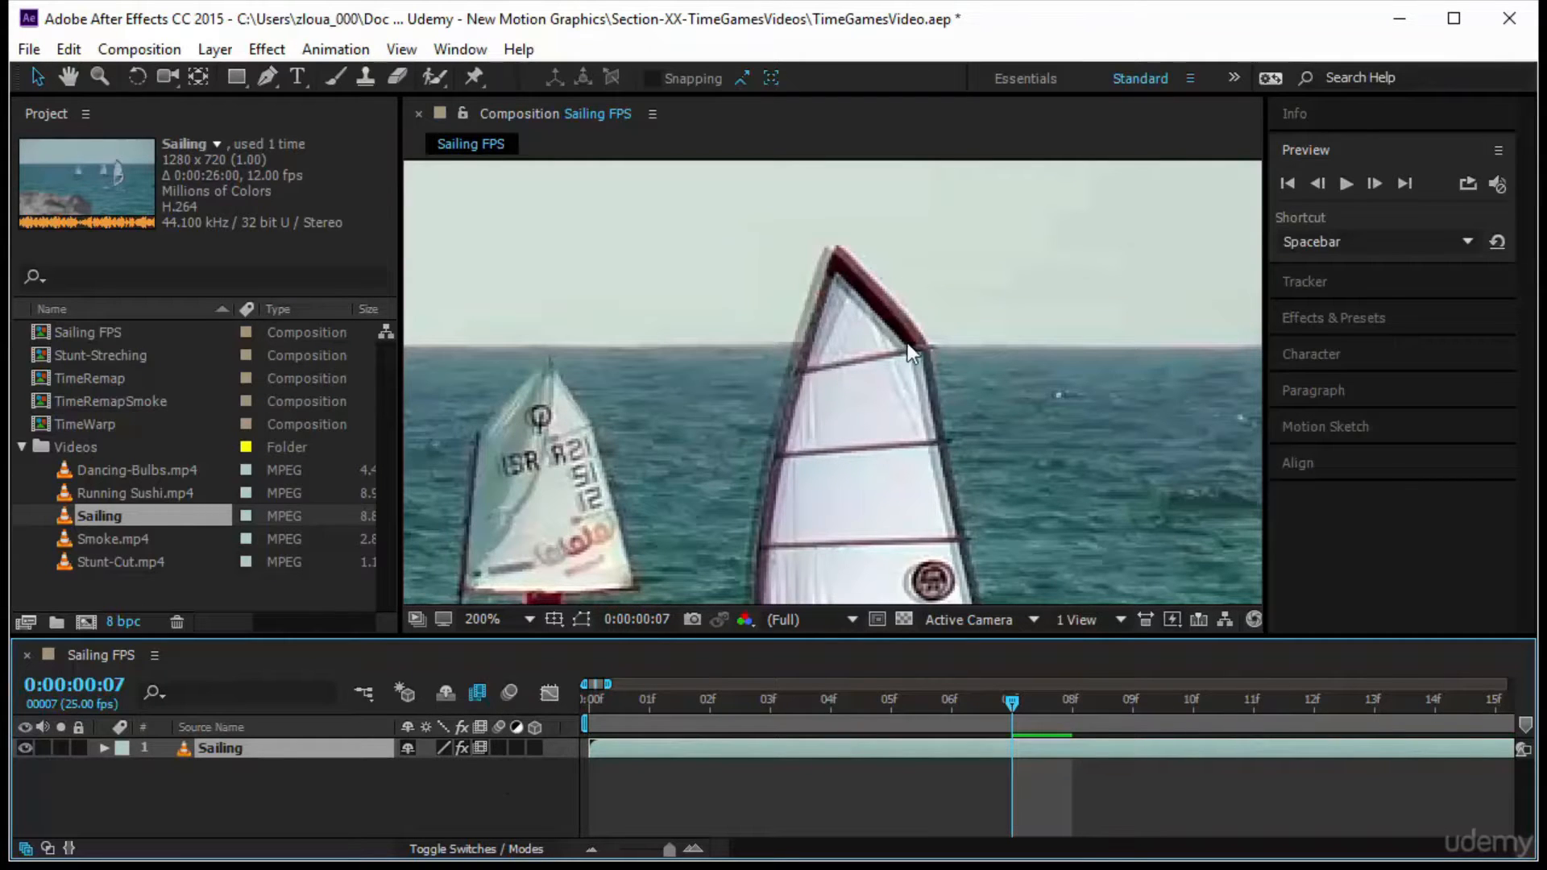
left_click_drag(1012, 699, 963, 703)
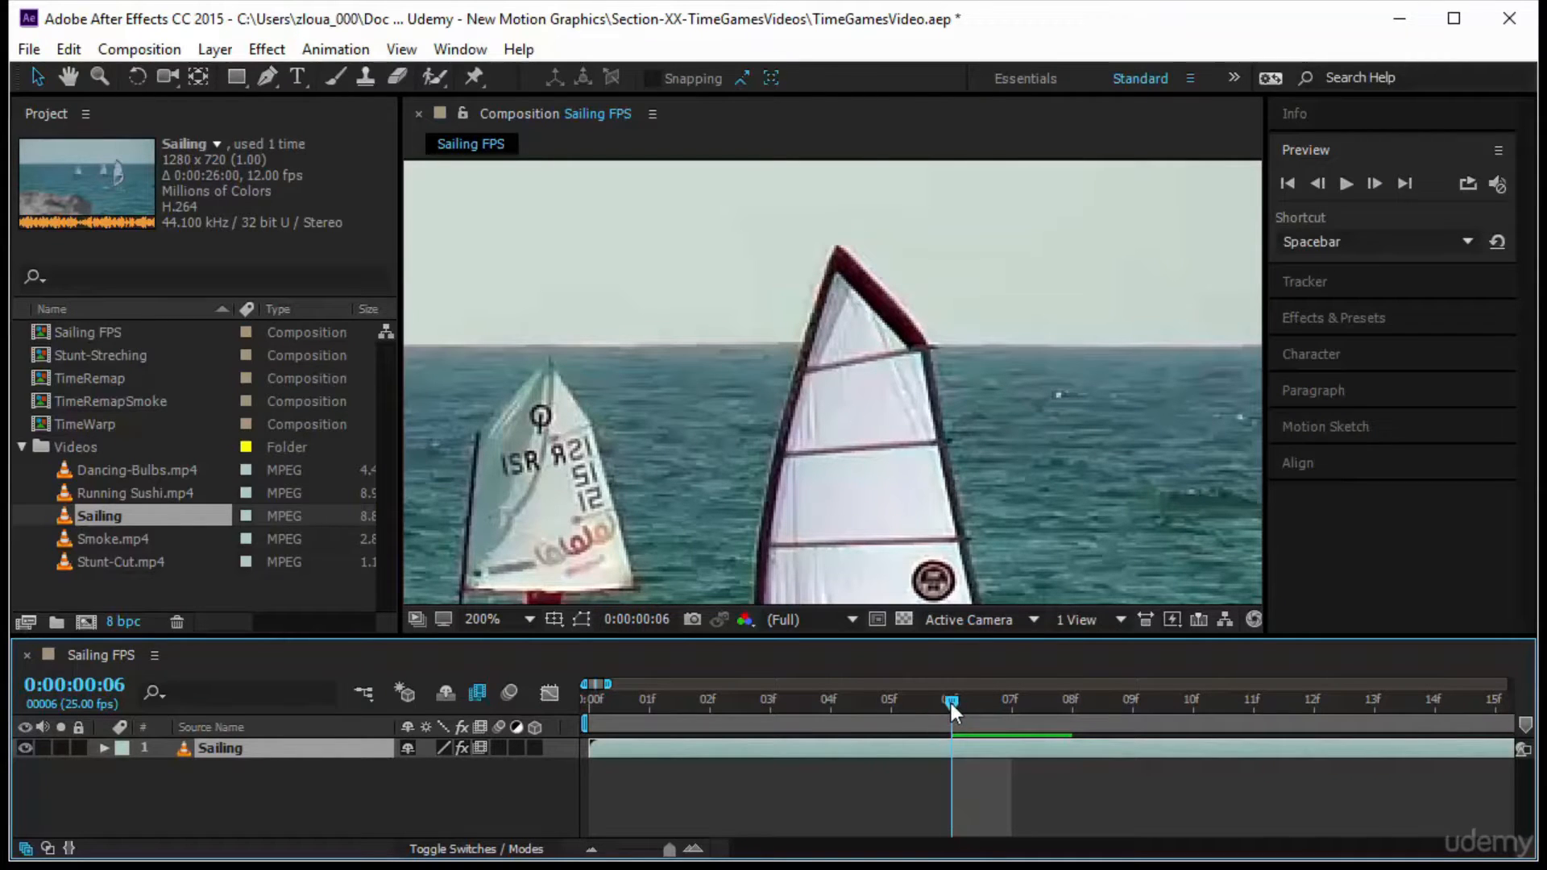
key("Page_Down")
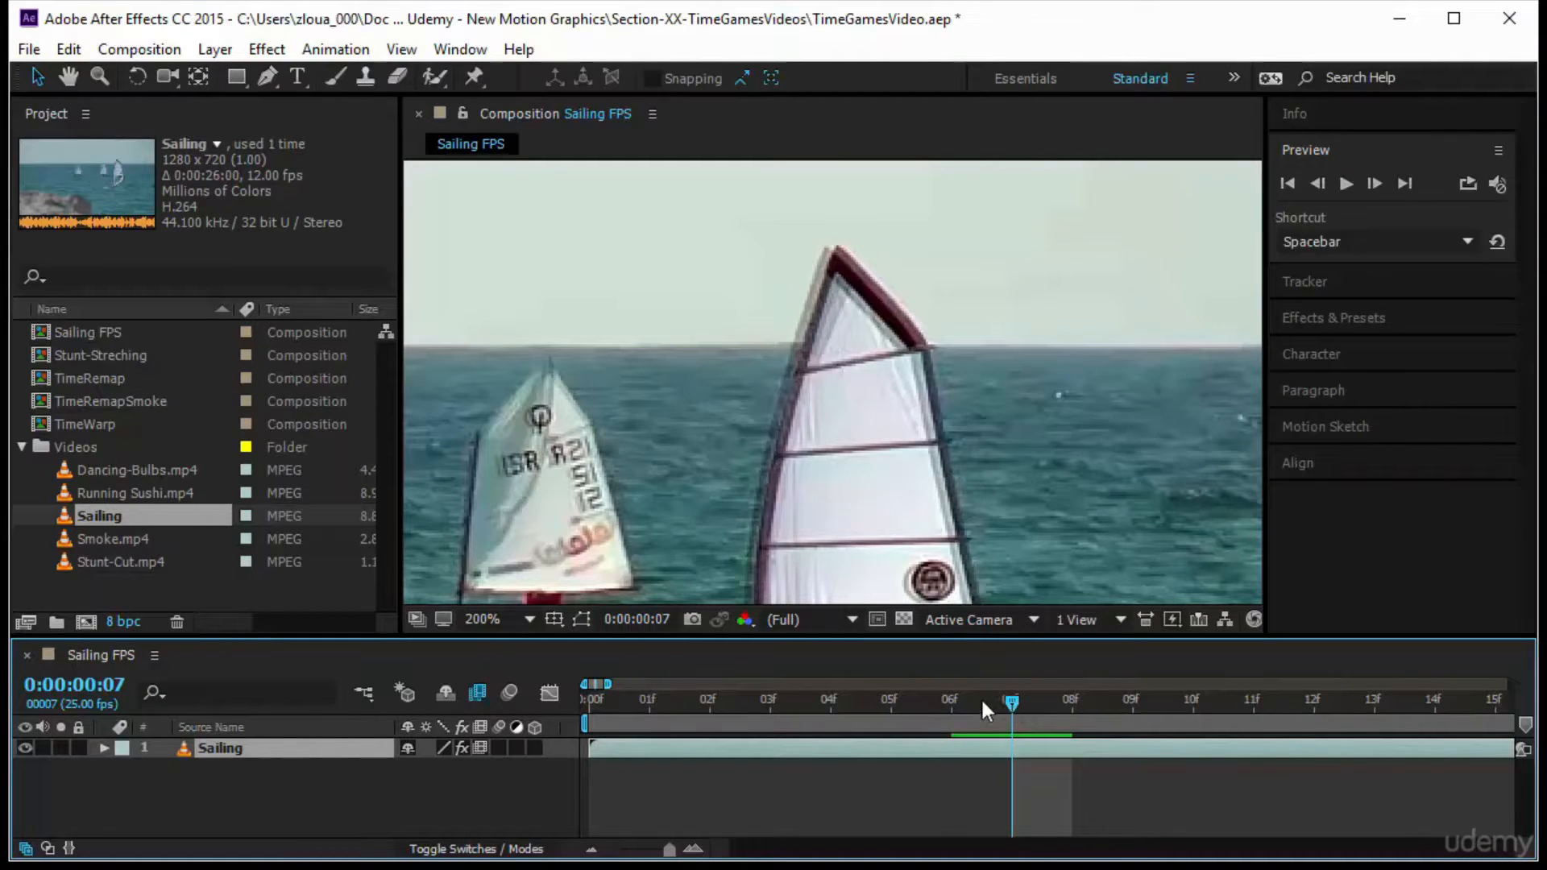
left_click(889, 707)
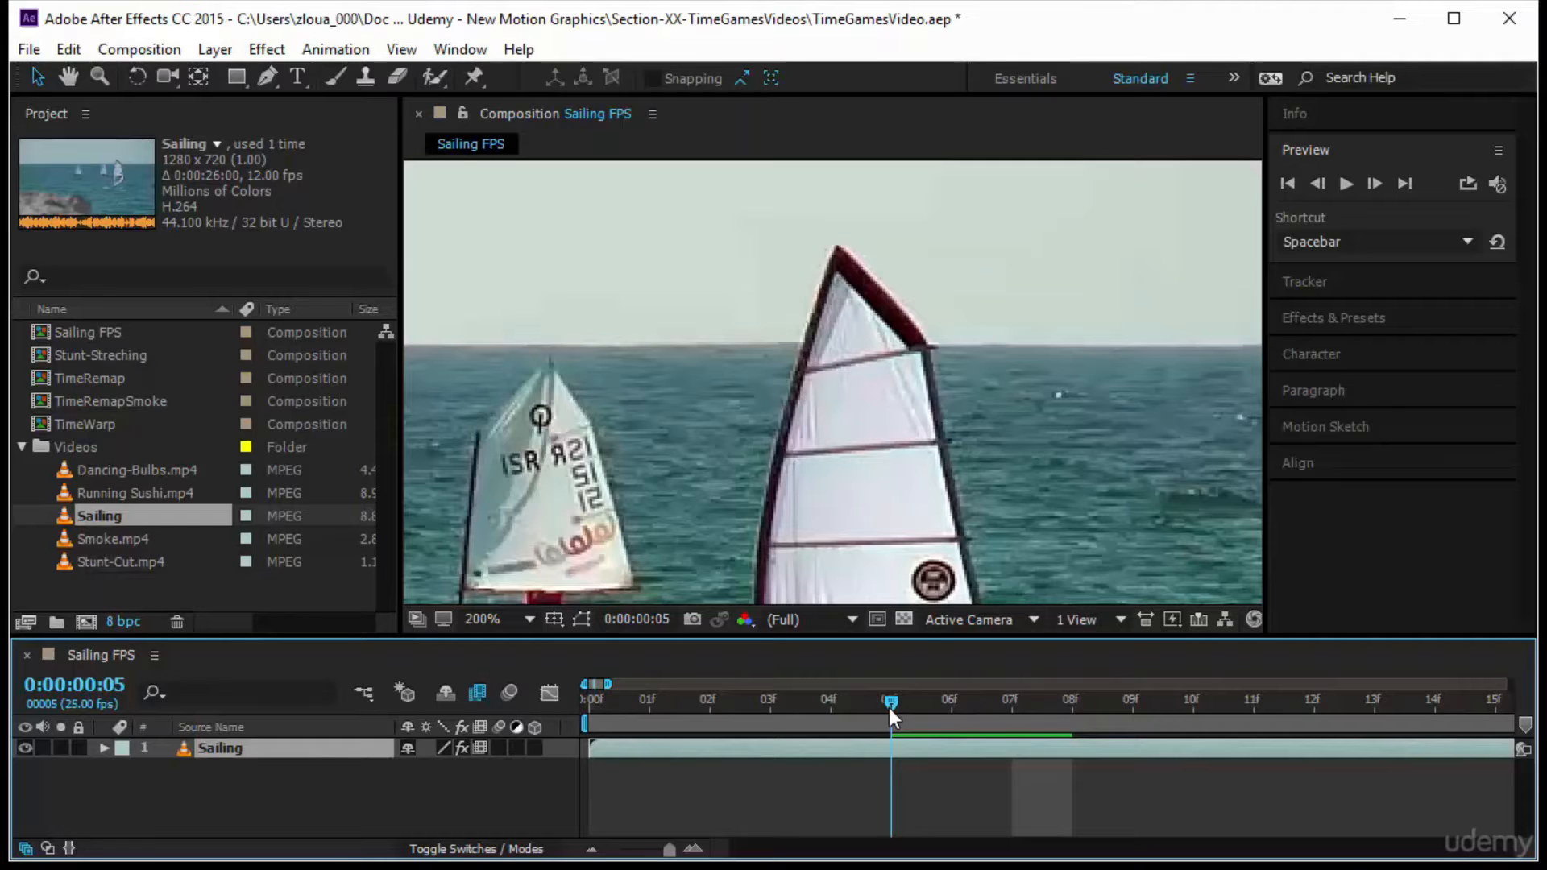
left_click_drag(888, 710, 1029, 722)
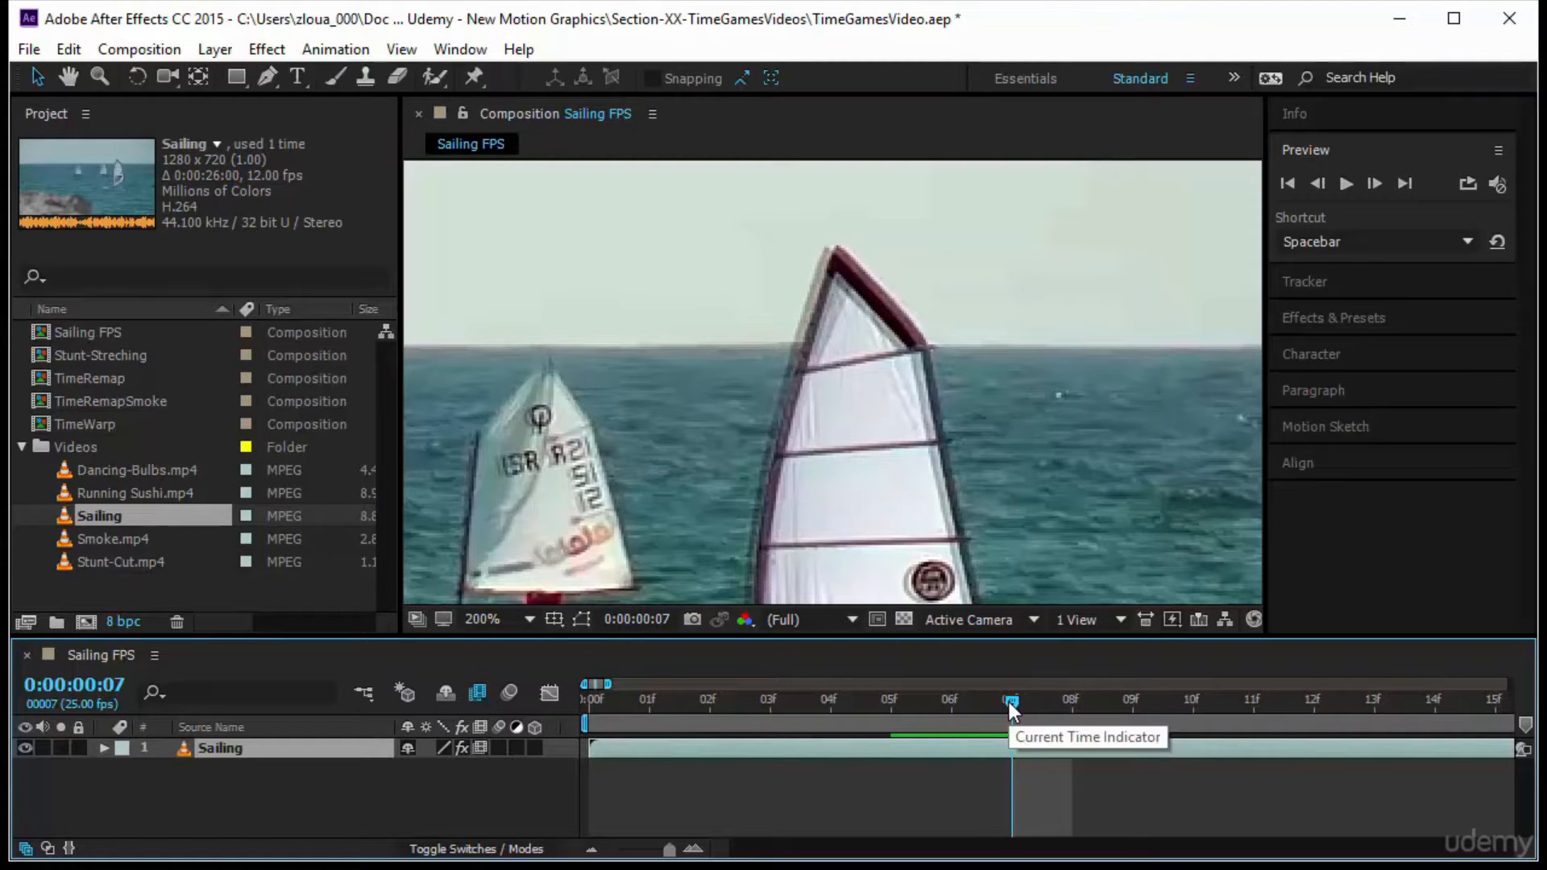
Fit the whole frame in the viewer, preview the Frame Mix result from the start, and go to frame 4
left_click(484, 619)
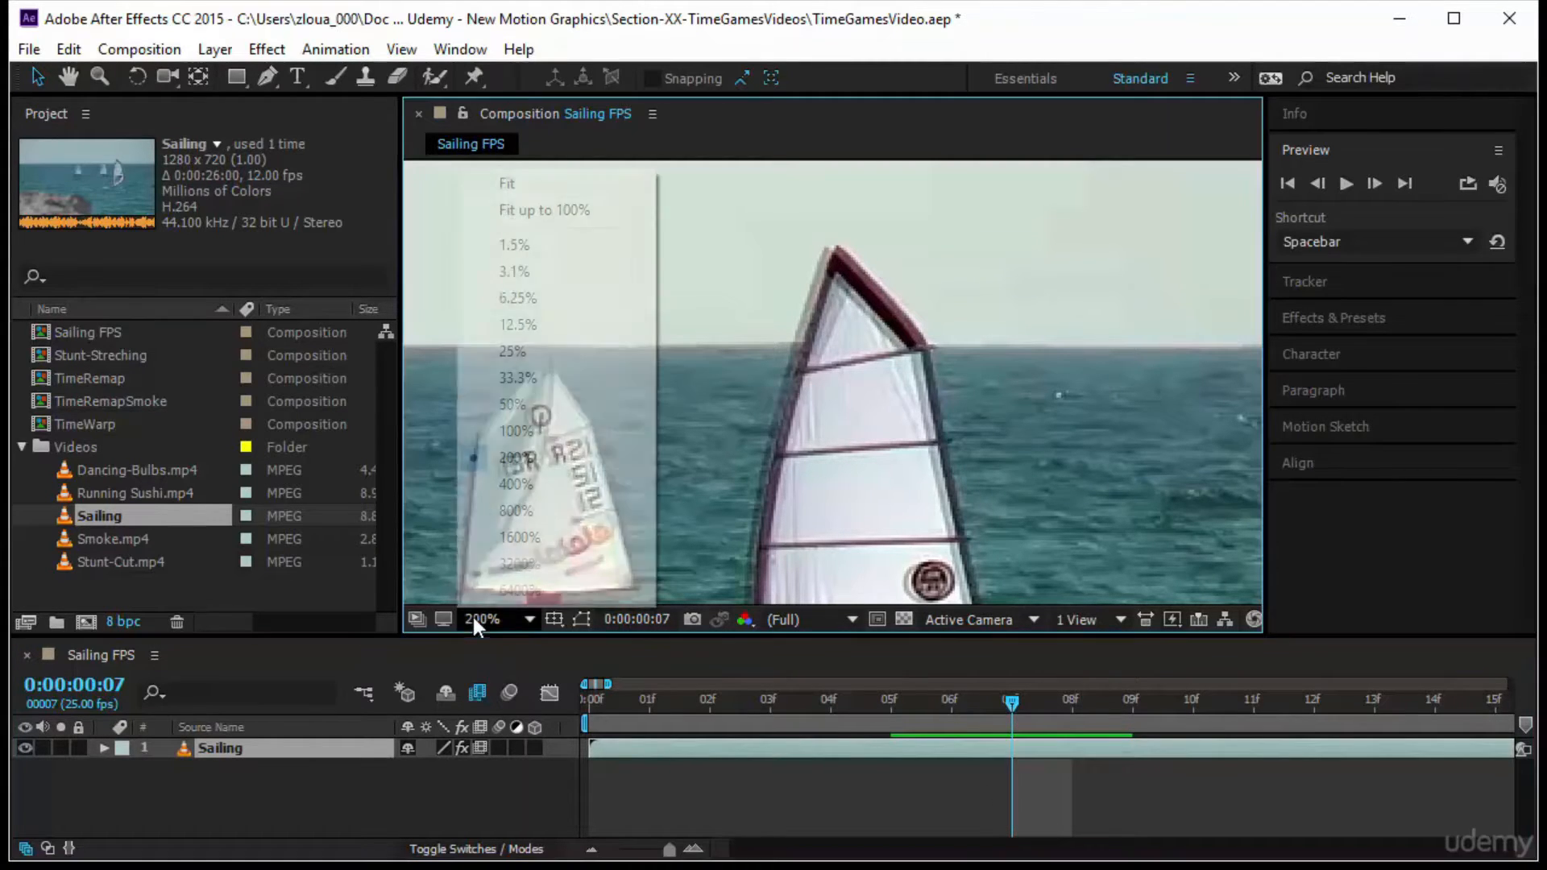
left_click(601, 219)
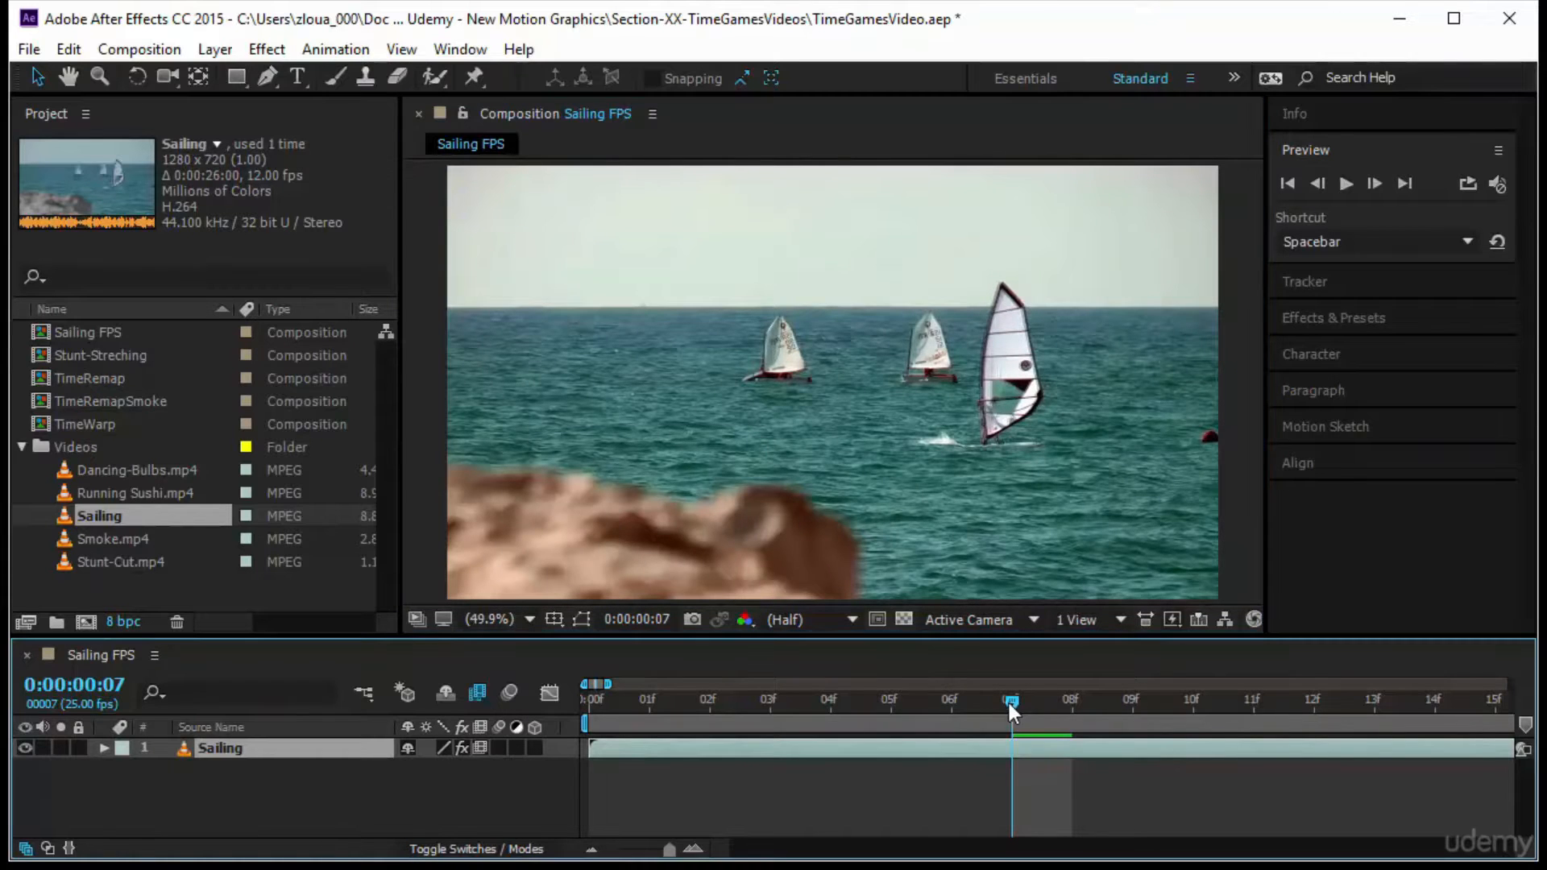
key("Home")
left_click(1345, 185)
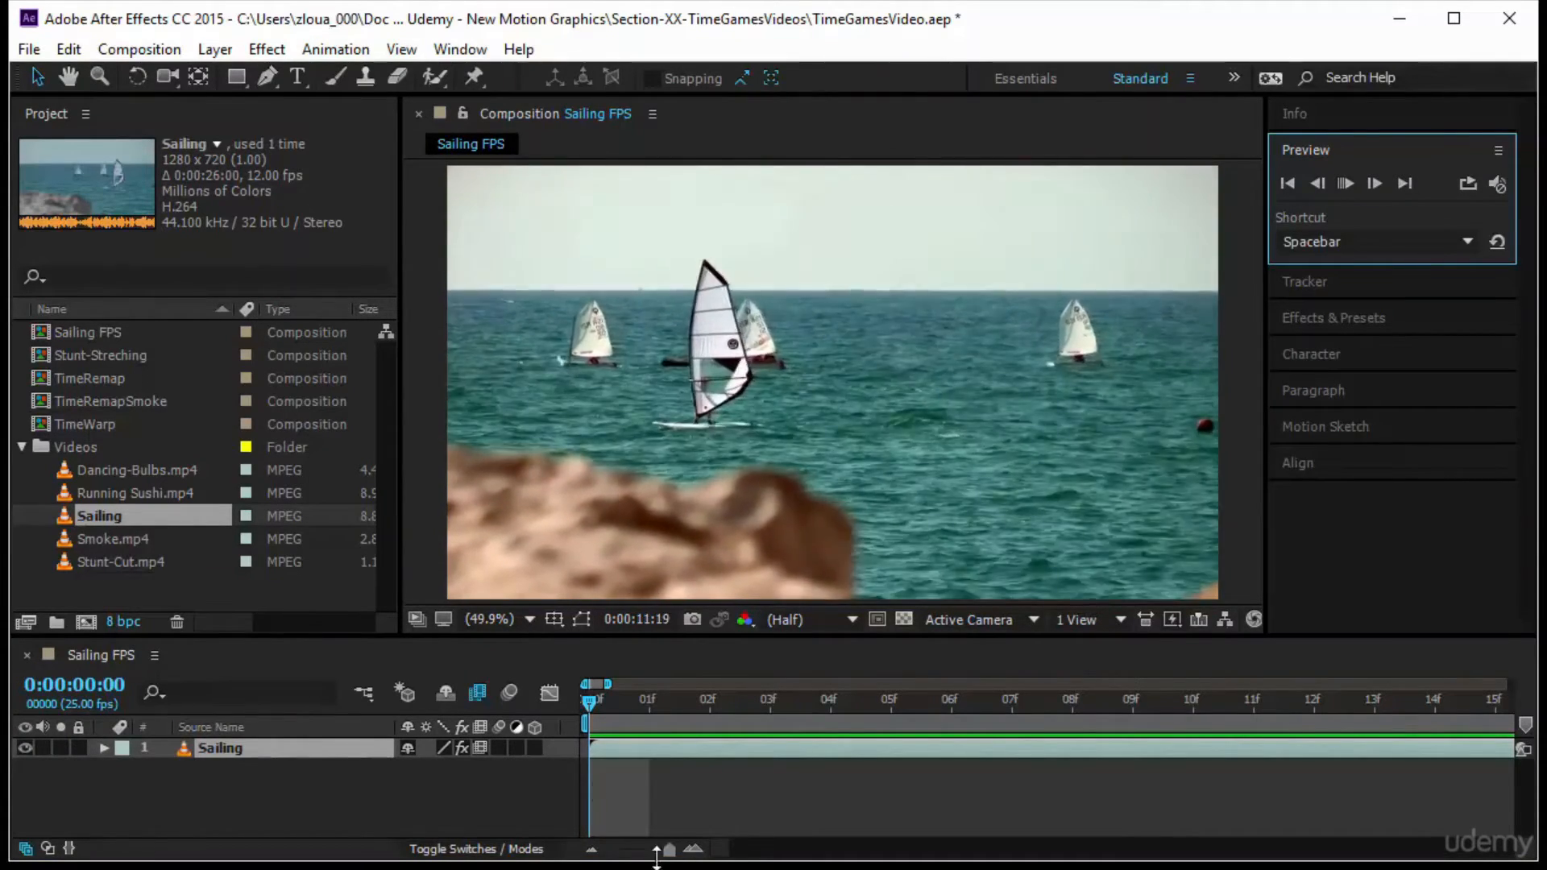
left_click(649, 699)
left_click(821, 701)
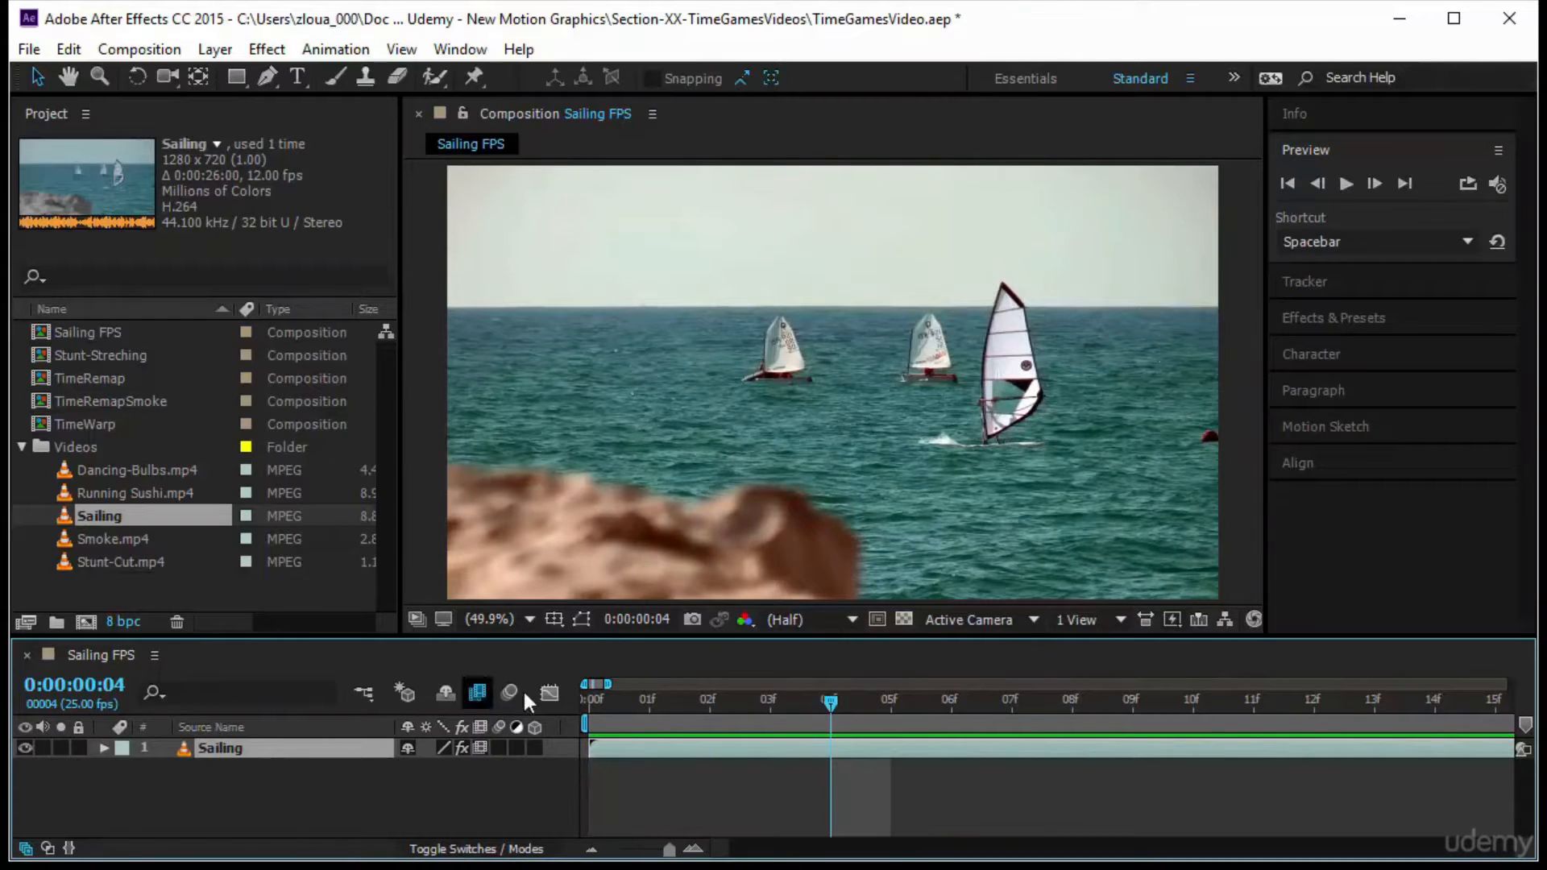
Switch the Sailing layer's frame blending to Pixel Motion and examine the sail at 200% across frames 5 to 7
left_click(479, 745)
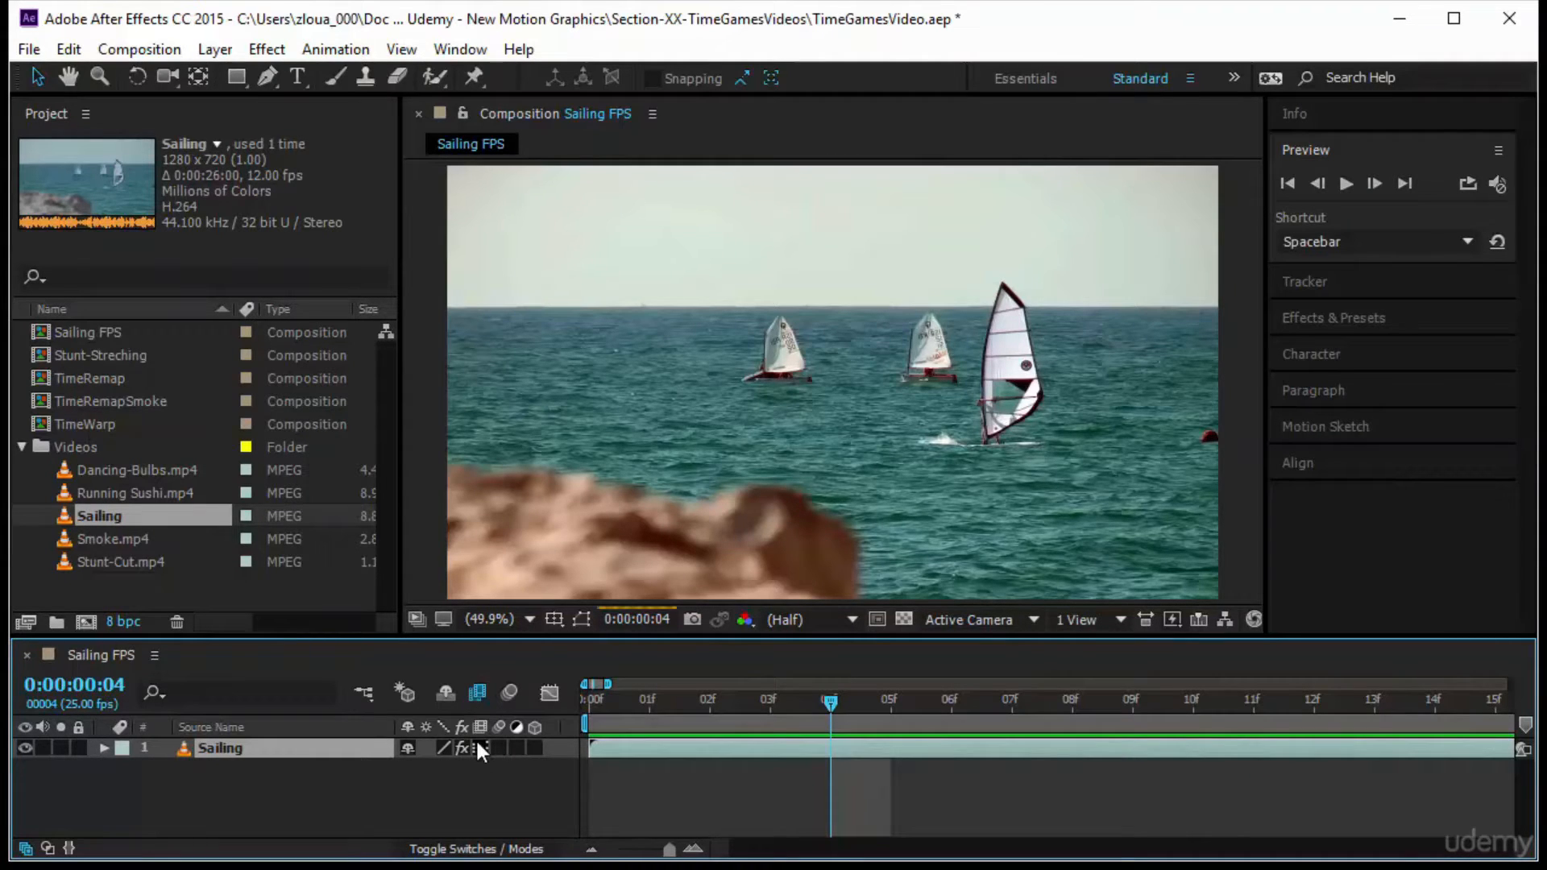
left_click(480, 748)
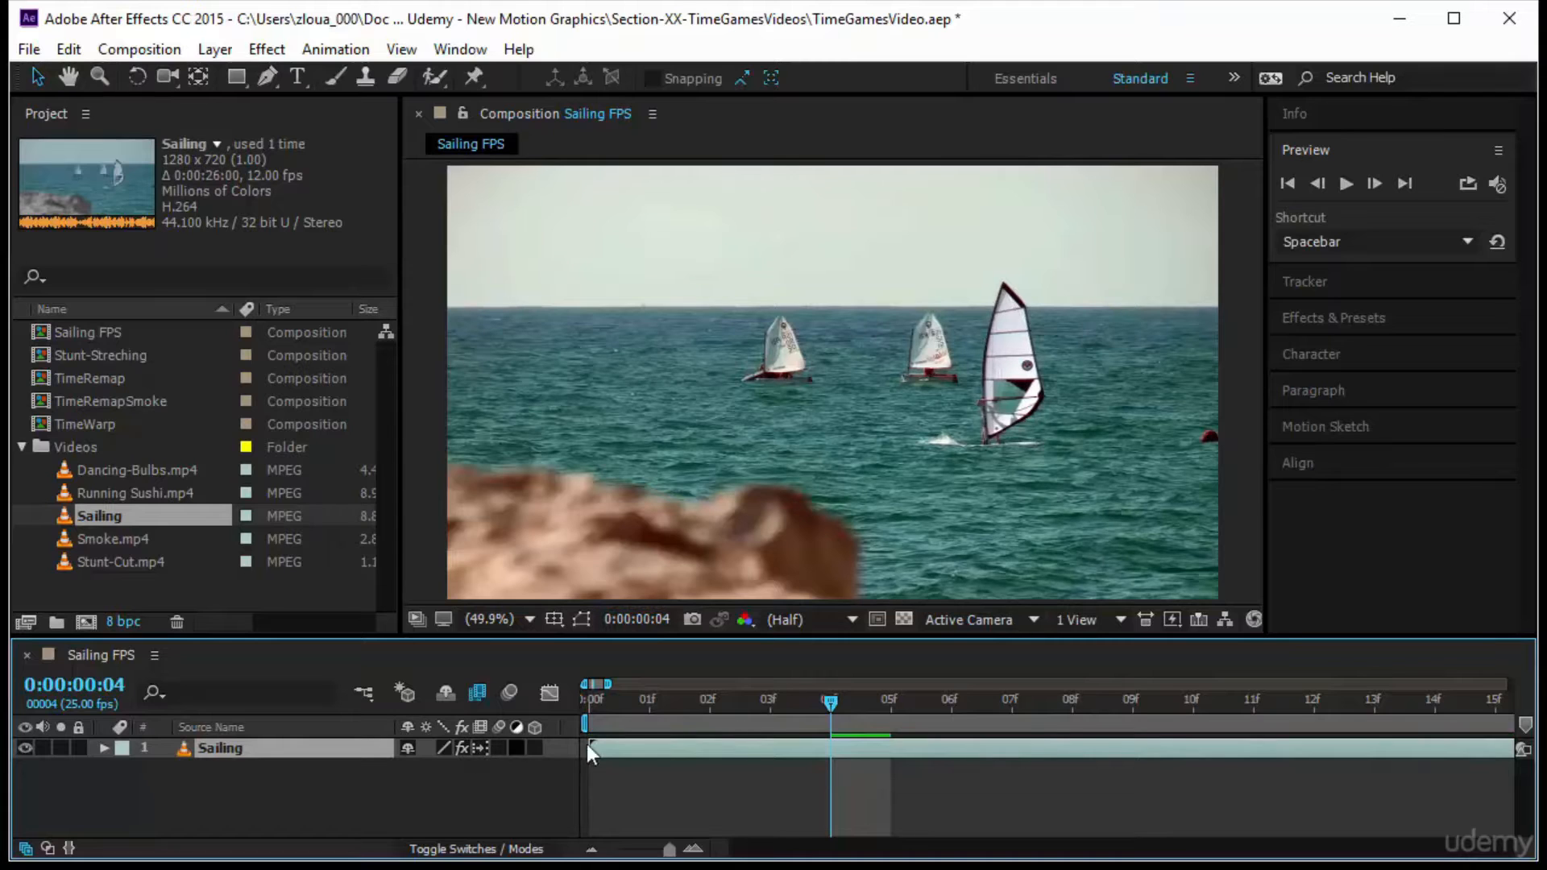
left_click_drag(834, 700, 903, 704)
scroll(1012, 269, "up", 4)
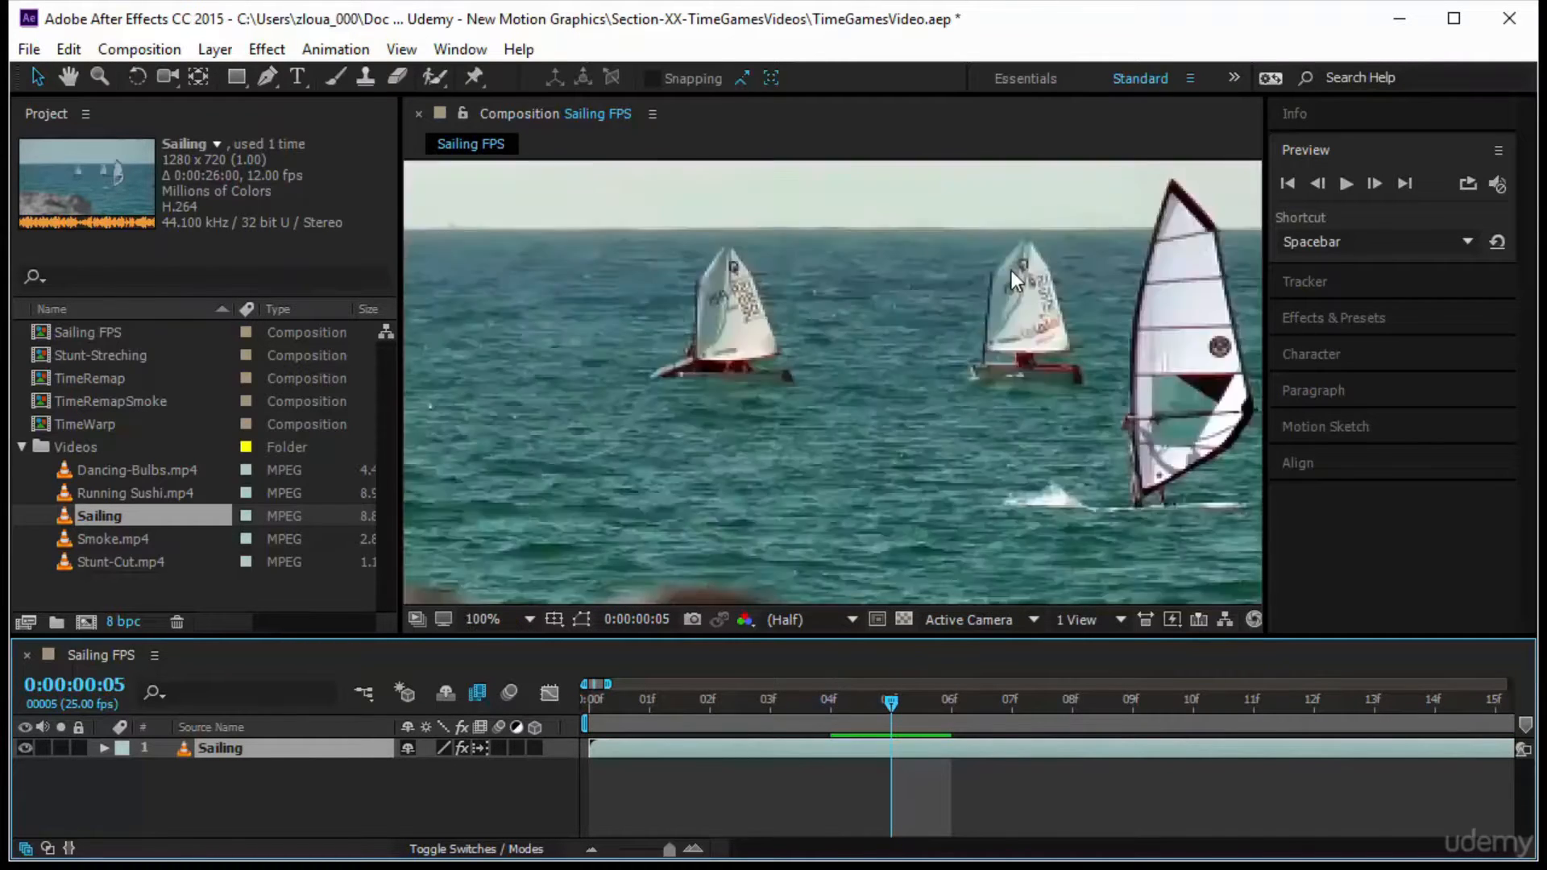
left_click_drag(1084, 294, 774, 483)
left_click_drag(1116, 315, 766, 392)
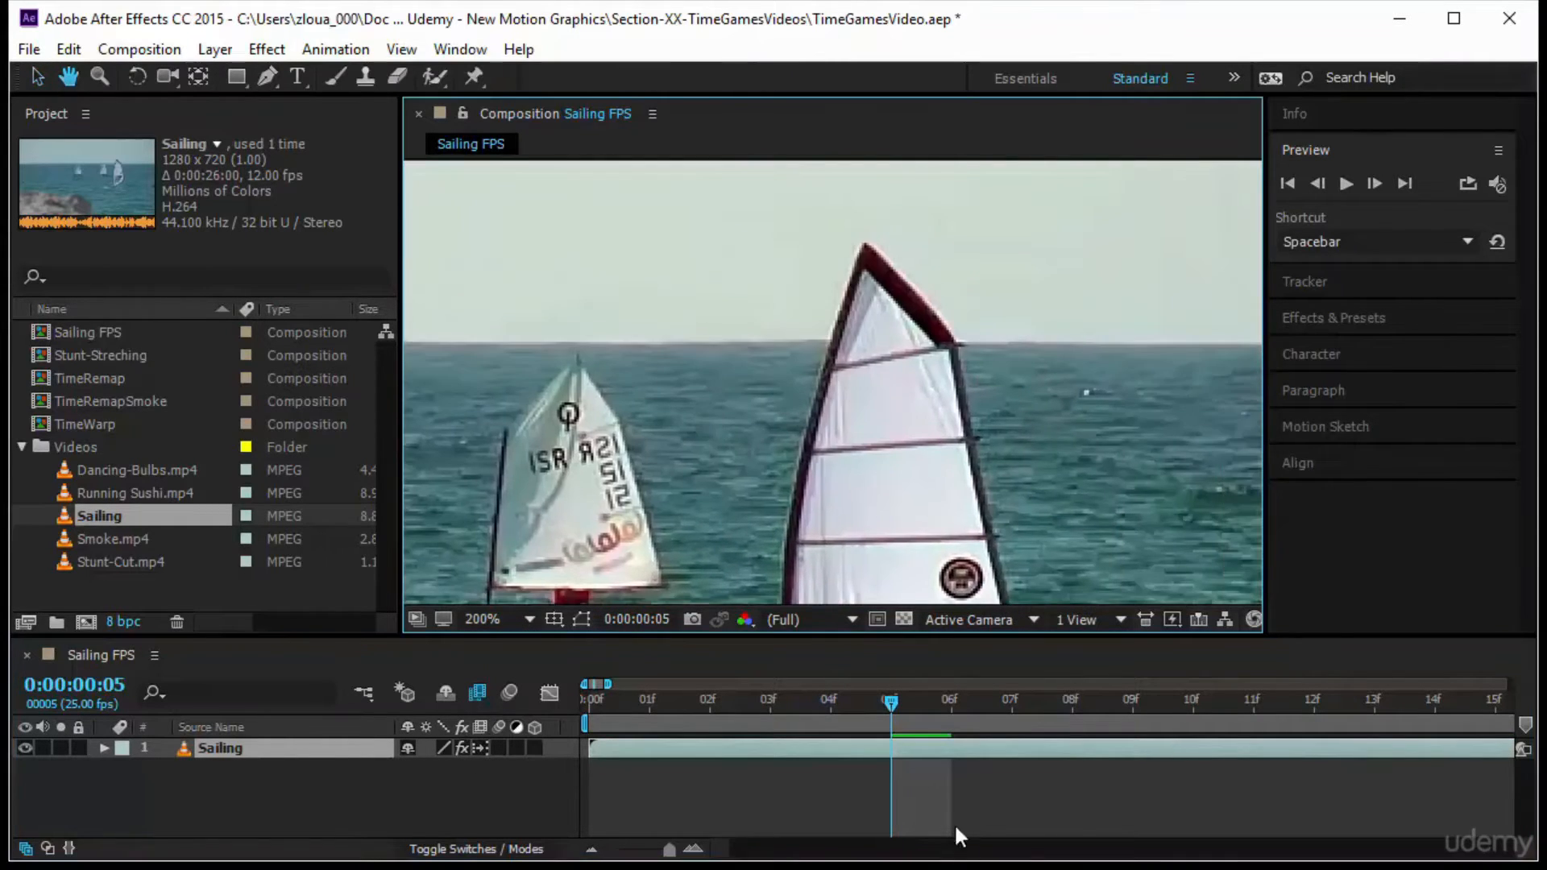
left_click_drag(899, 701, 1033, 714)
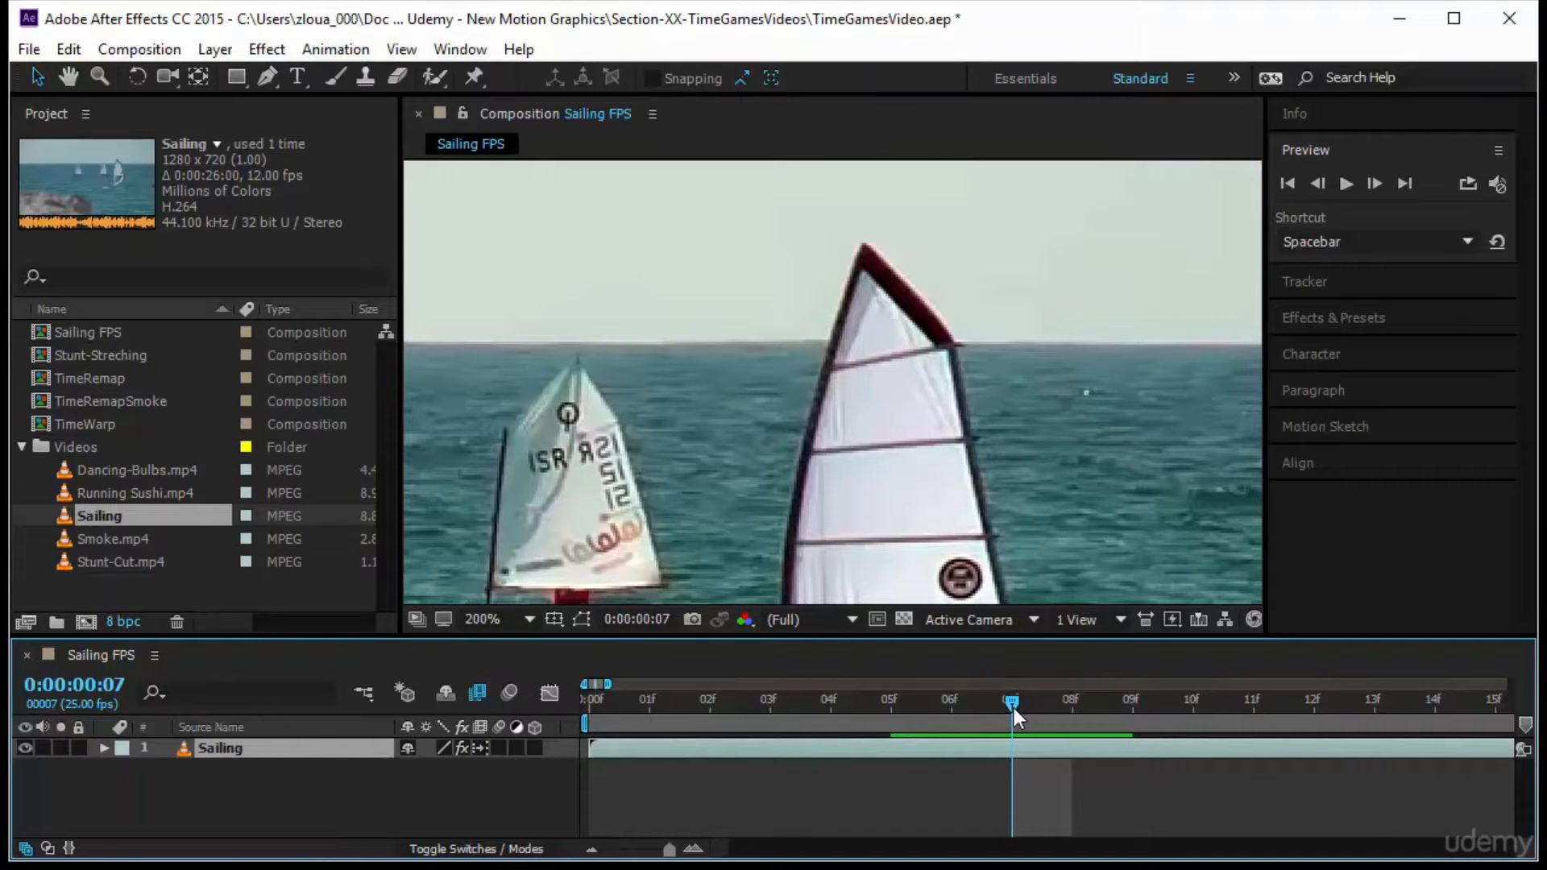
mouse_move(1014, 709)
left_mouse_down()
mouse_move(1048, 704)
mouse_move(959, 705)
mouse_move(1069, 717)
mouse_move(936, 720)
mouse_move(1068, 715)
mouse_move(1028, 709)
left_mouse_up()
Fit the whole frame in the viewer again and preview the Pixel Motion result from frame 0
key("Home")
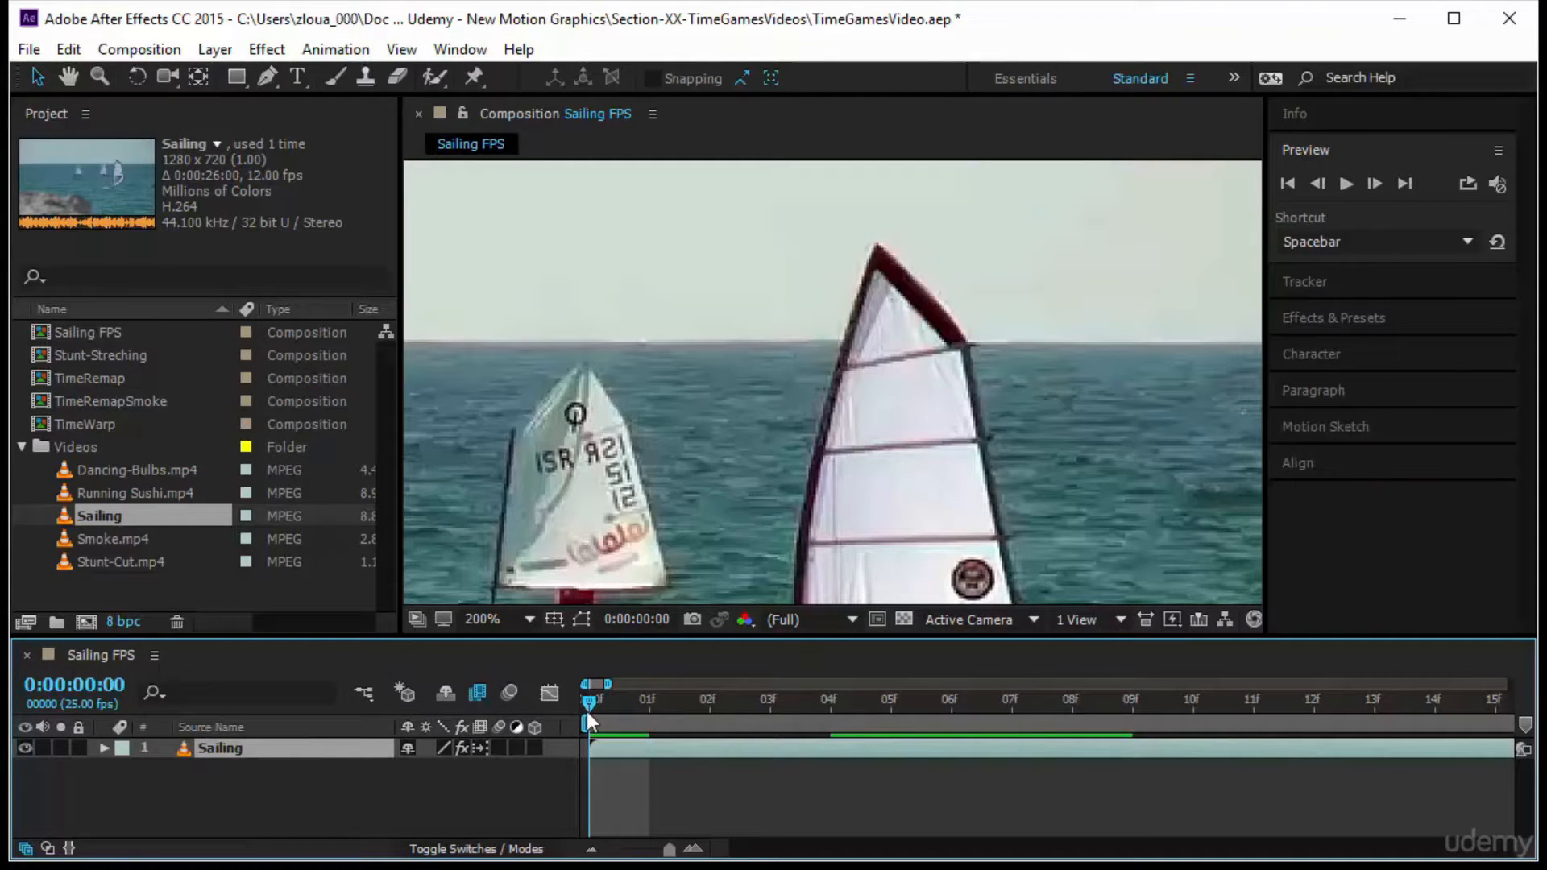
left_click(499, 622)
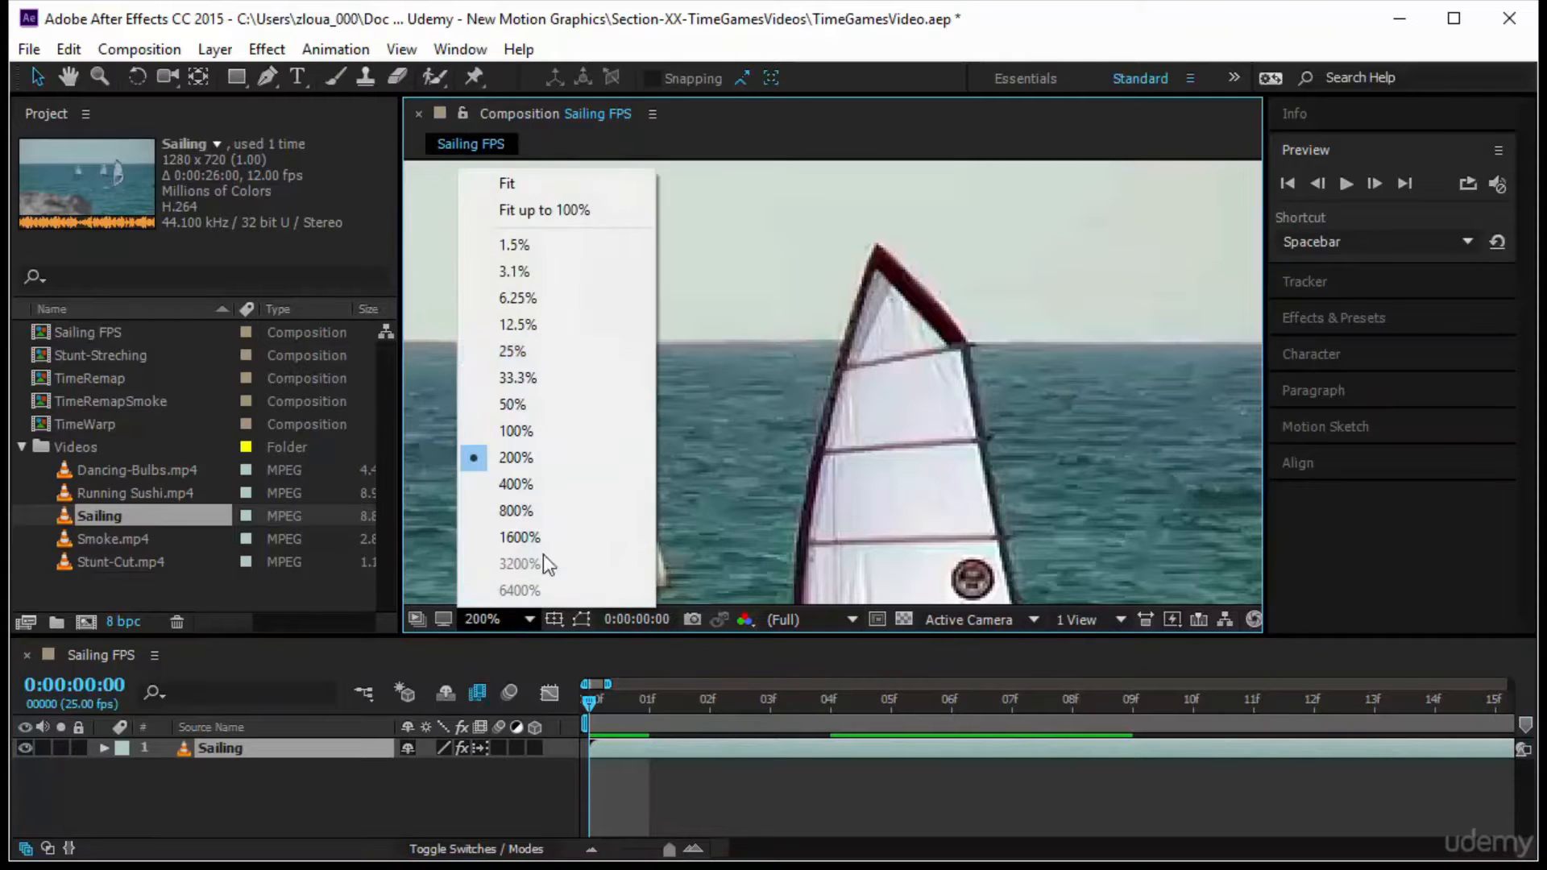
left_click(593, 211)
left_click(1344, 183)
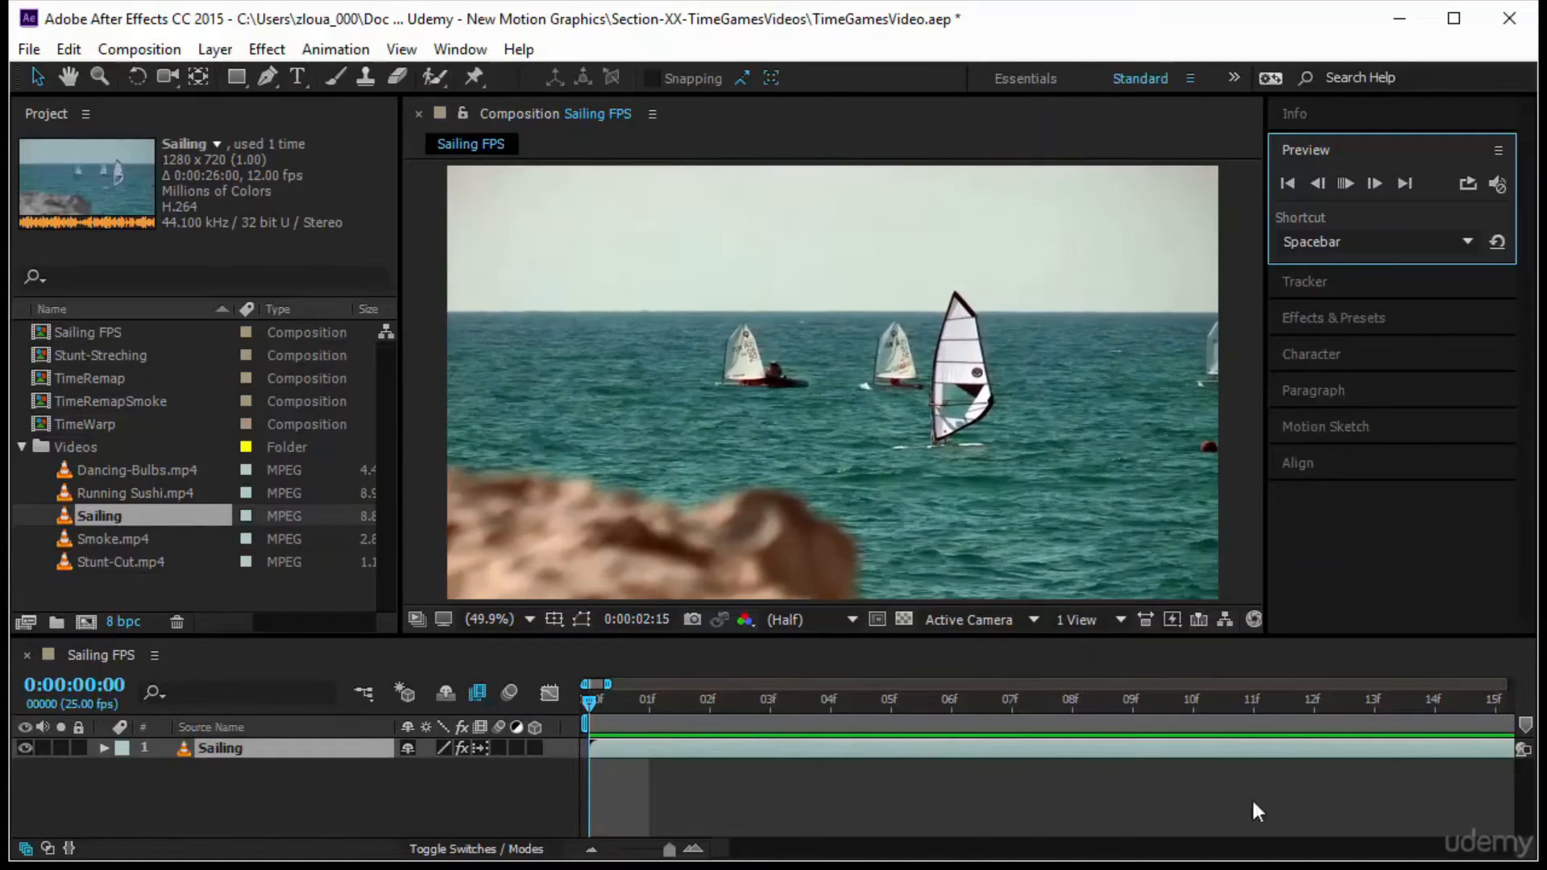
left_click(477, 748)
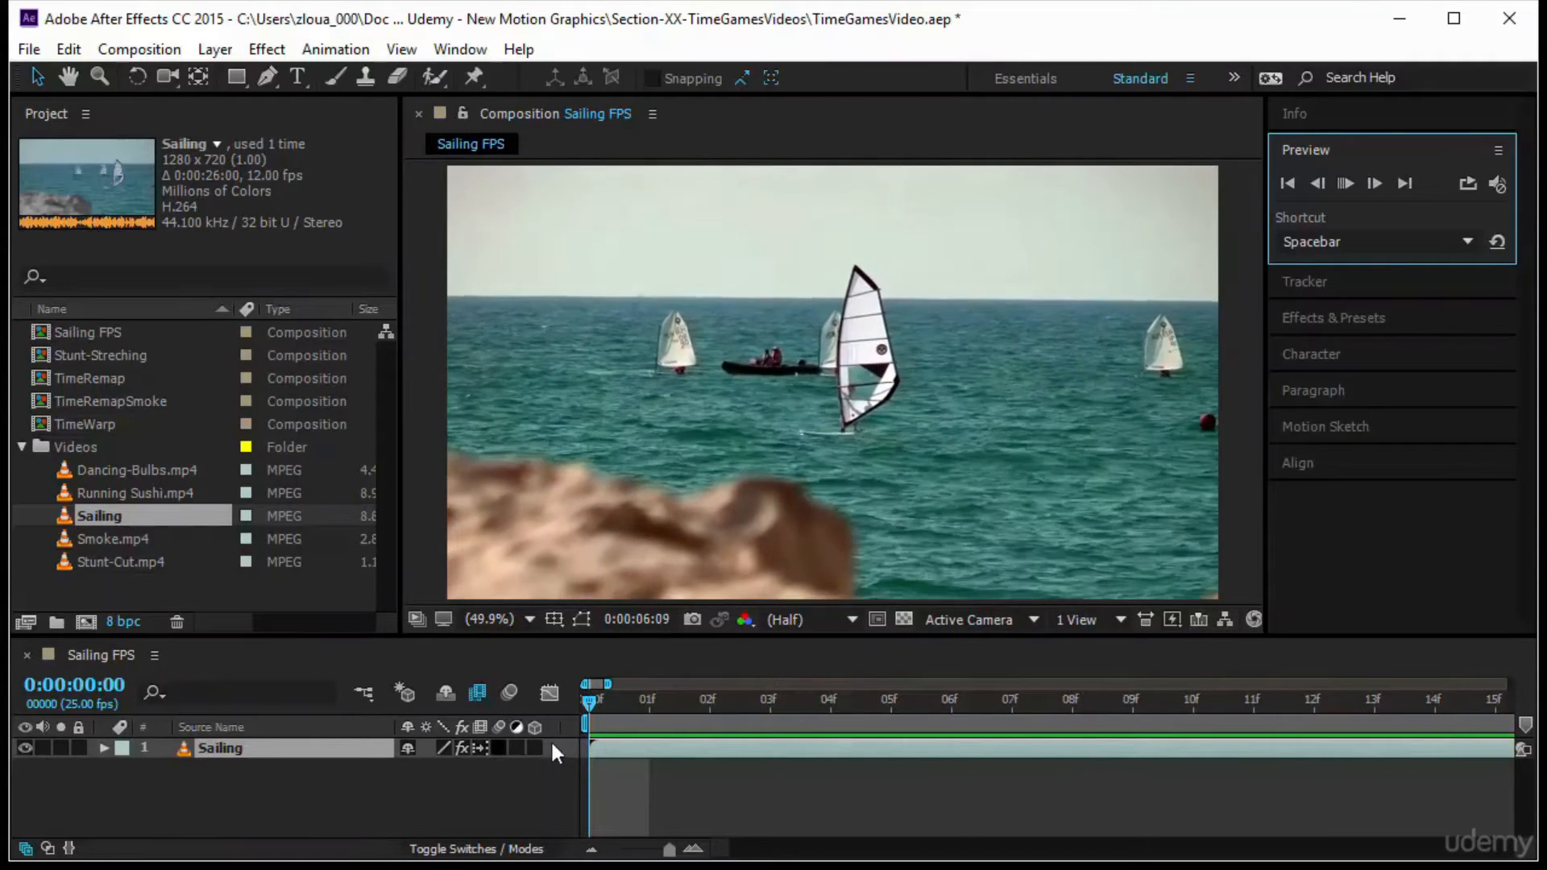
Stop the preview, move to frame 4, and create a new composition from the Sailing footage
left_click(745, 717)
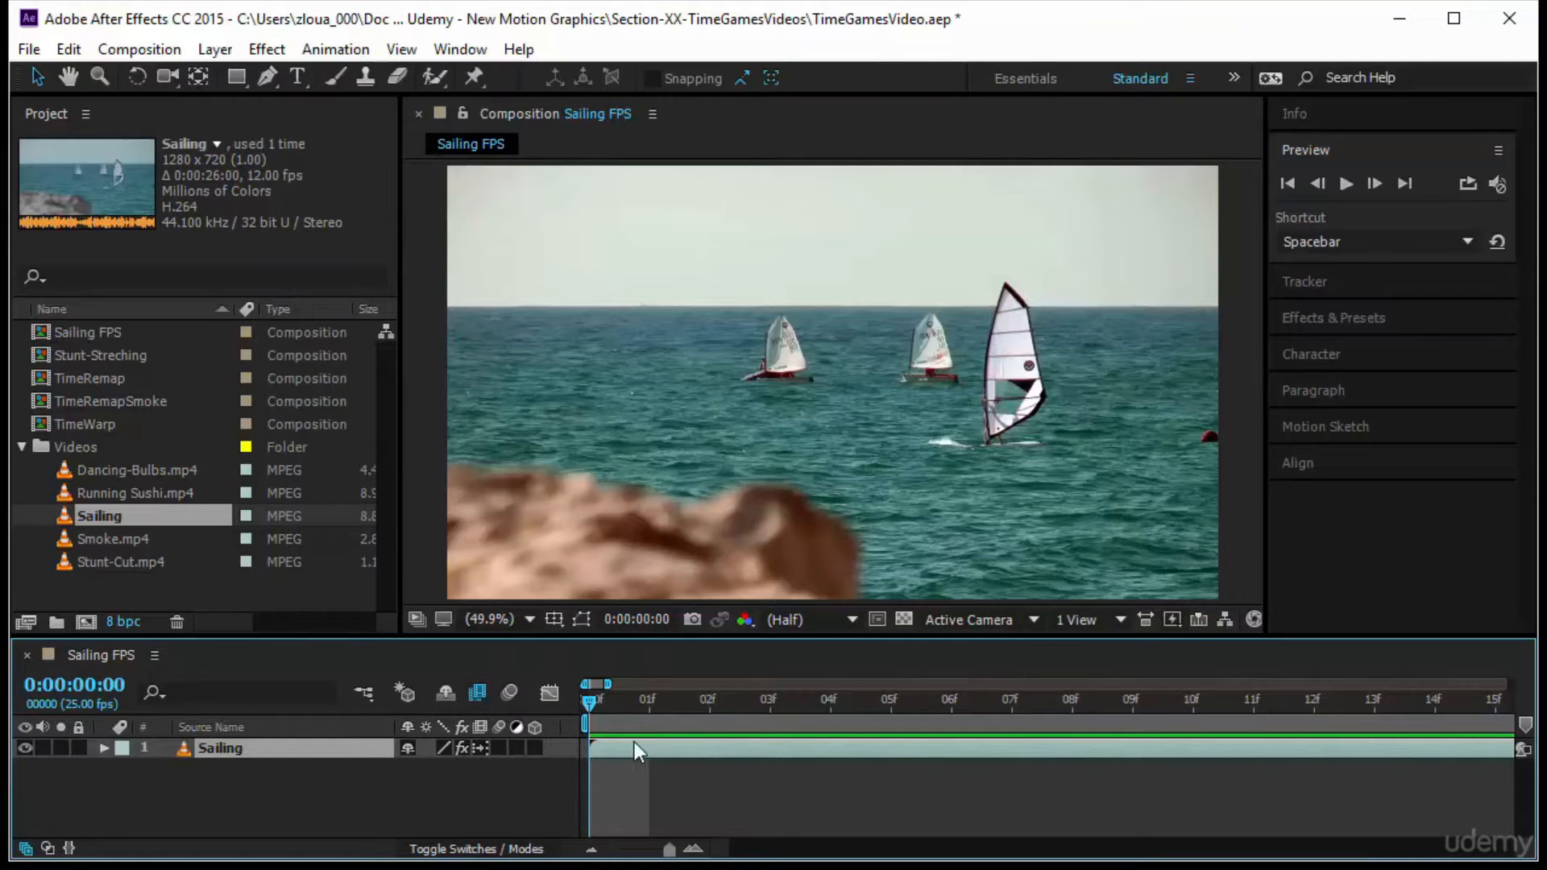
left_click_drag(598, 693, 830, 719)
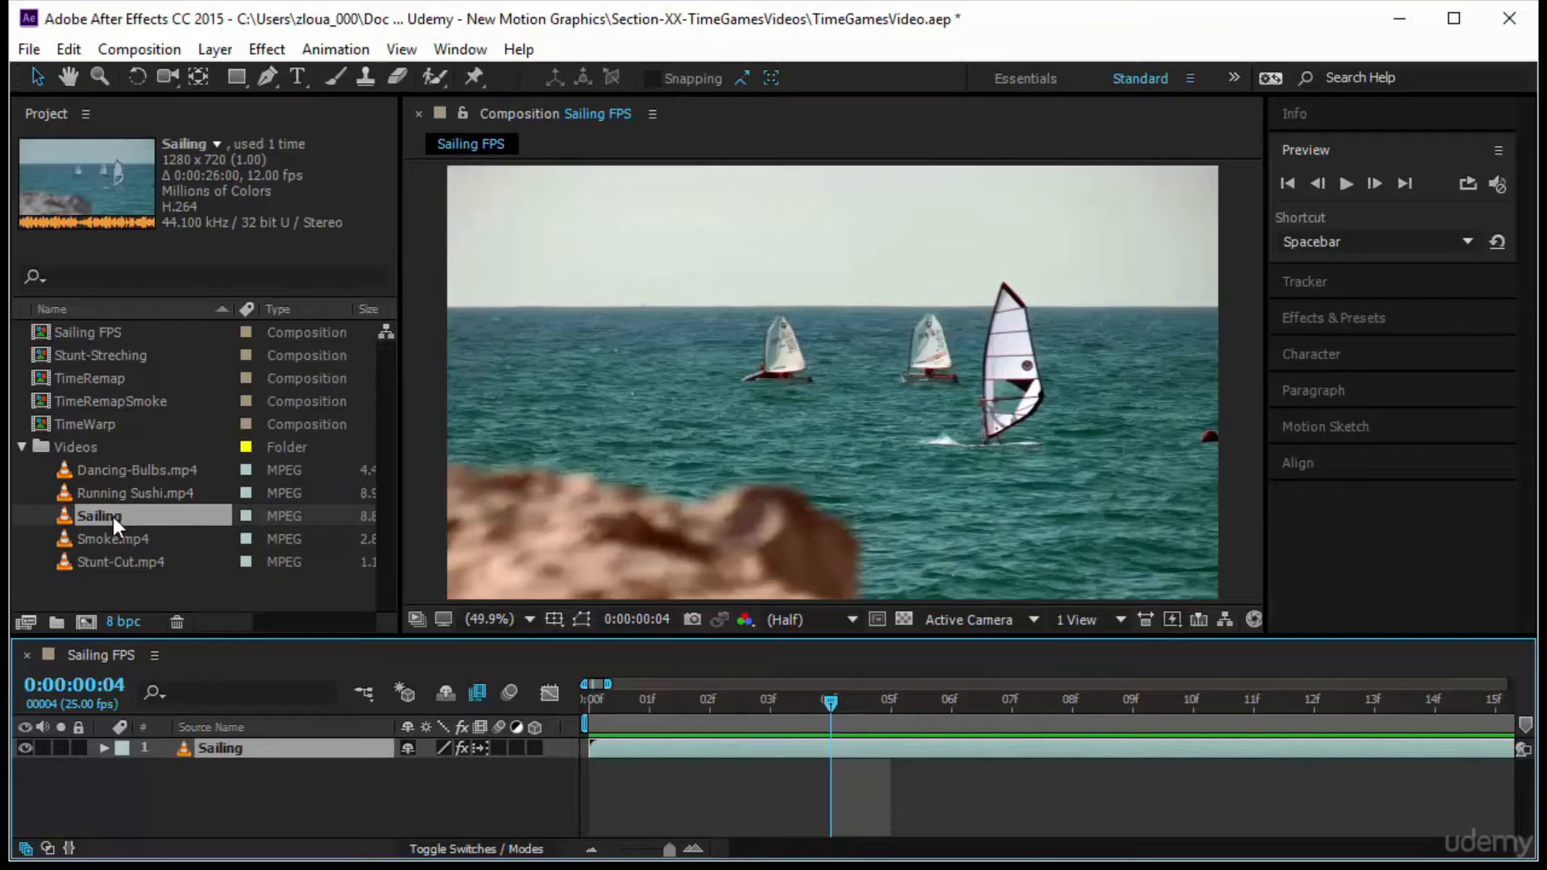
left_click_drag(113, 516, 89, 620)
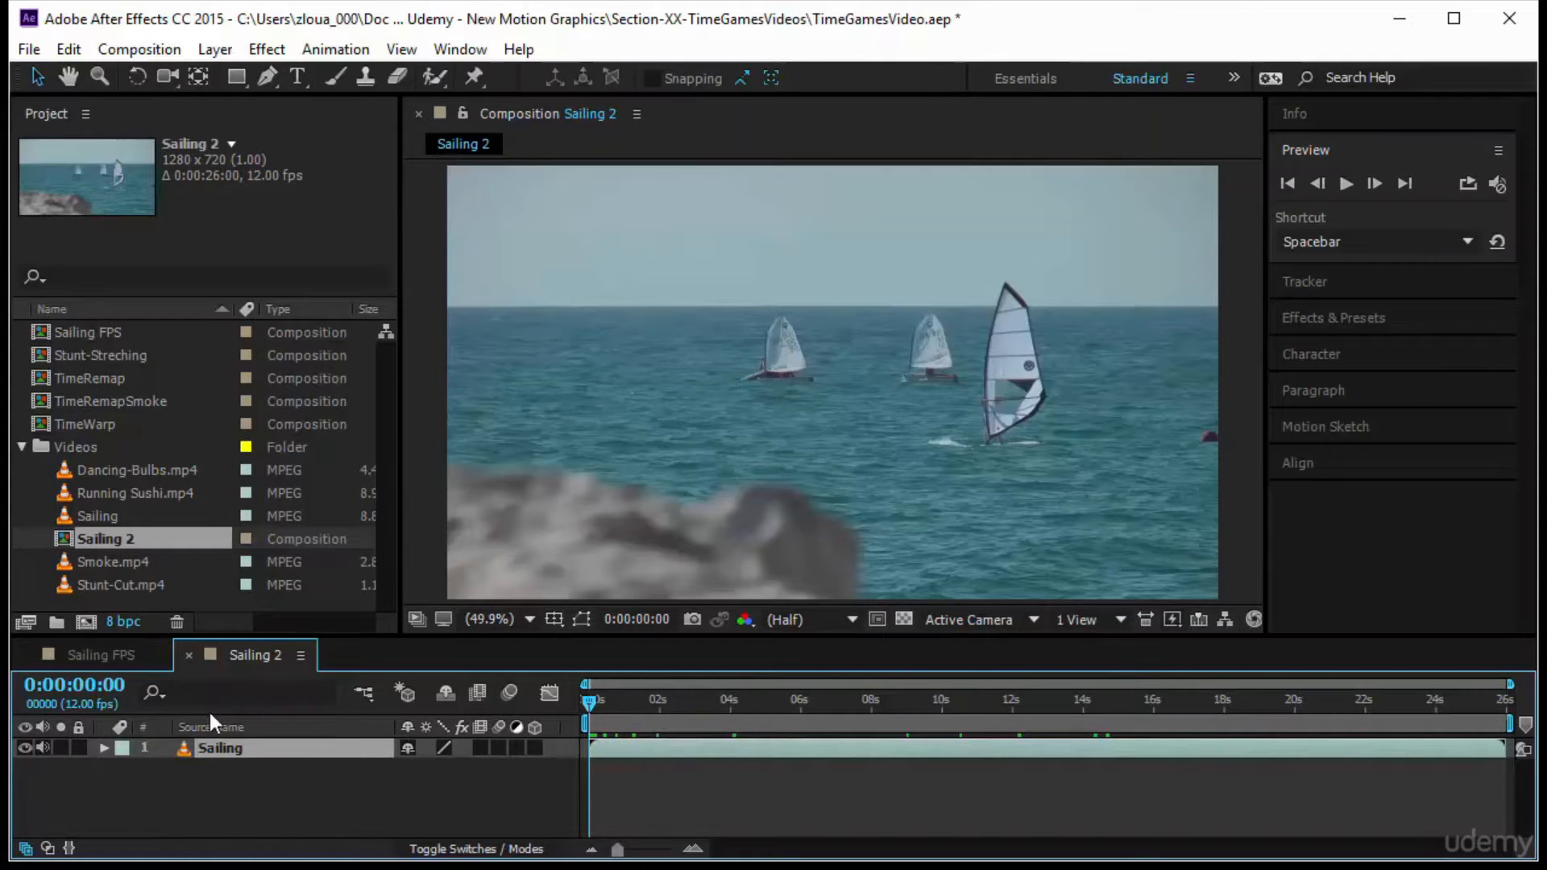
Check the frame rate the Sailing footage is conformed to in its Interpret Footage settings, then close them without changes
left_click(132, 518)
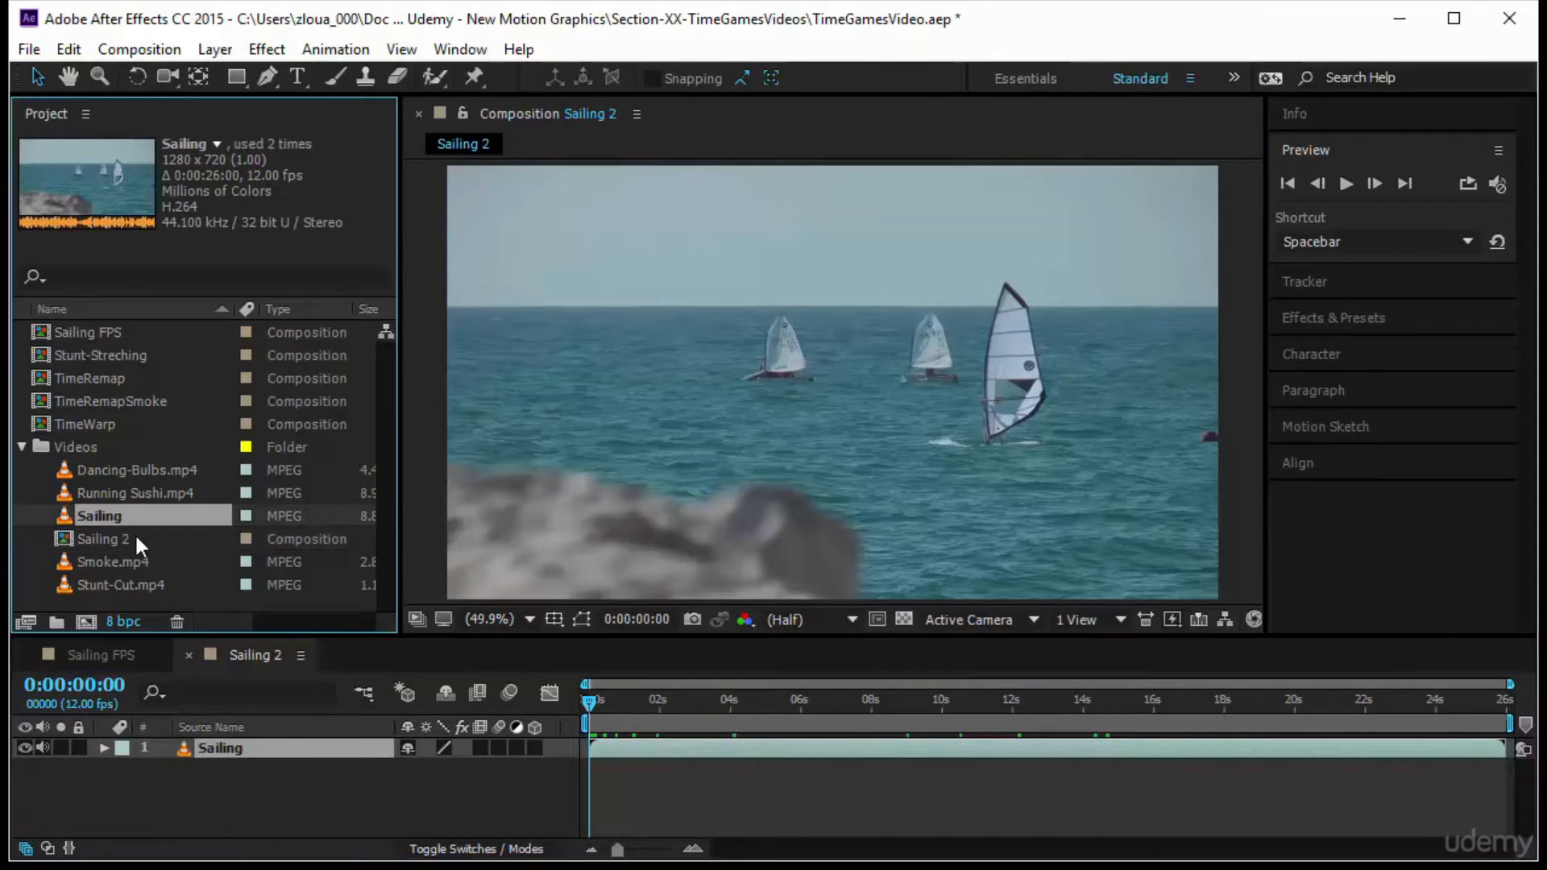
left_click(134, 535)
left_click(103, 513)
left_click(25, 623)
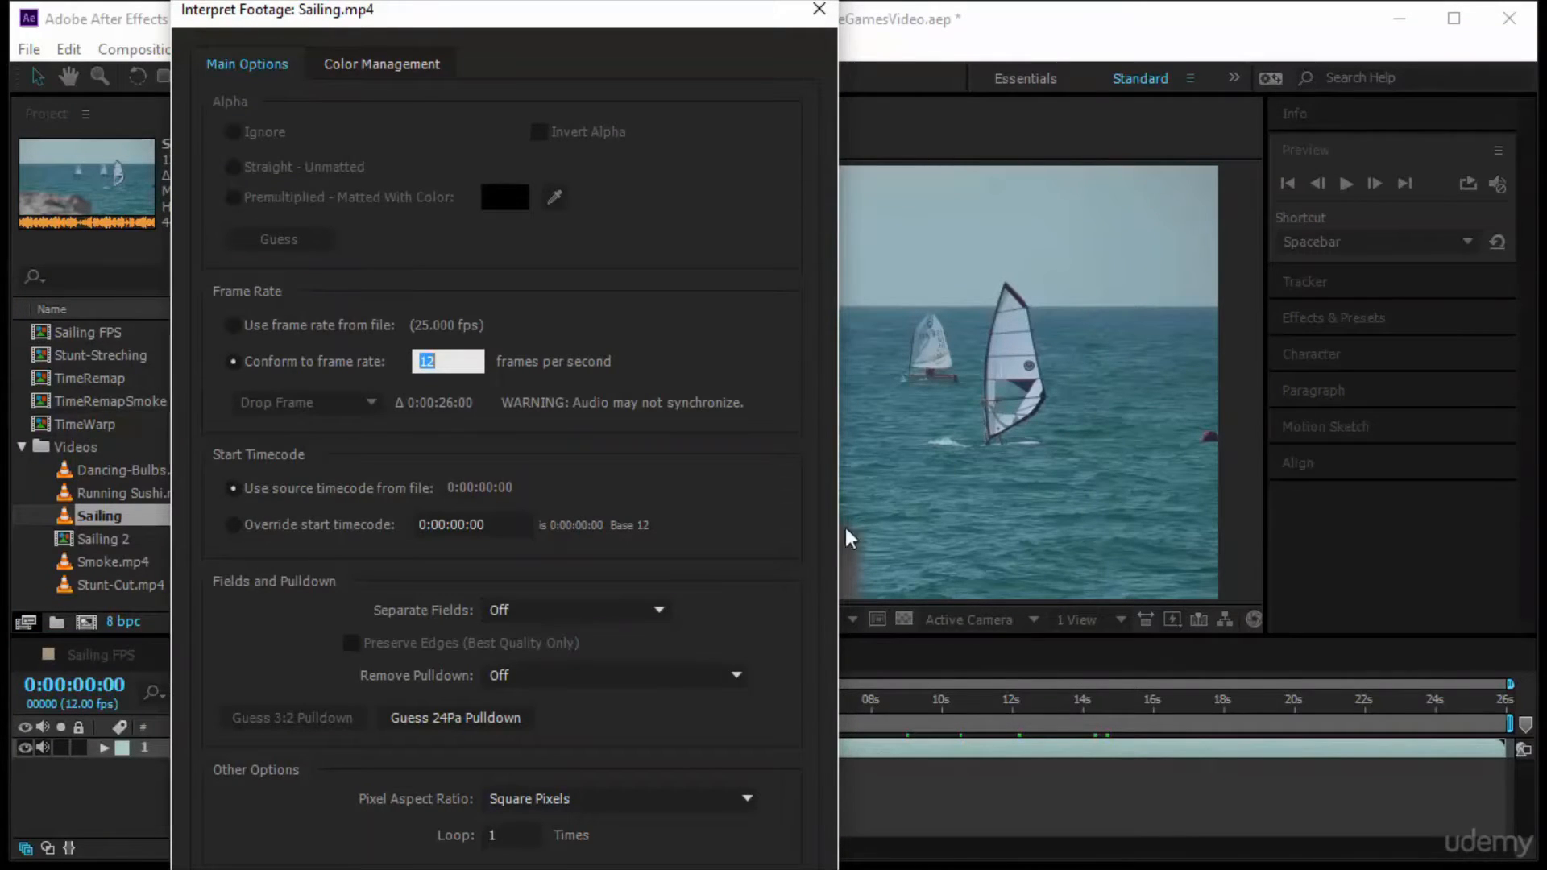
left_click(819, 9)
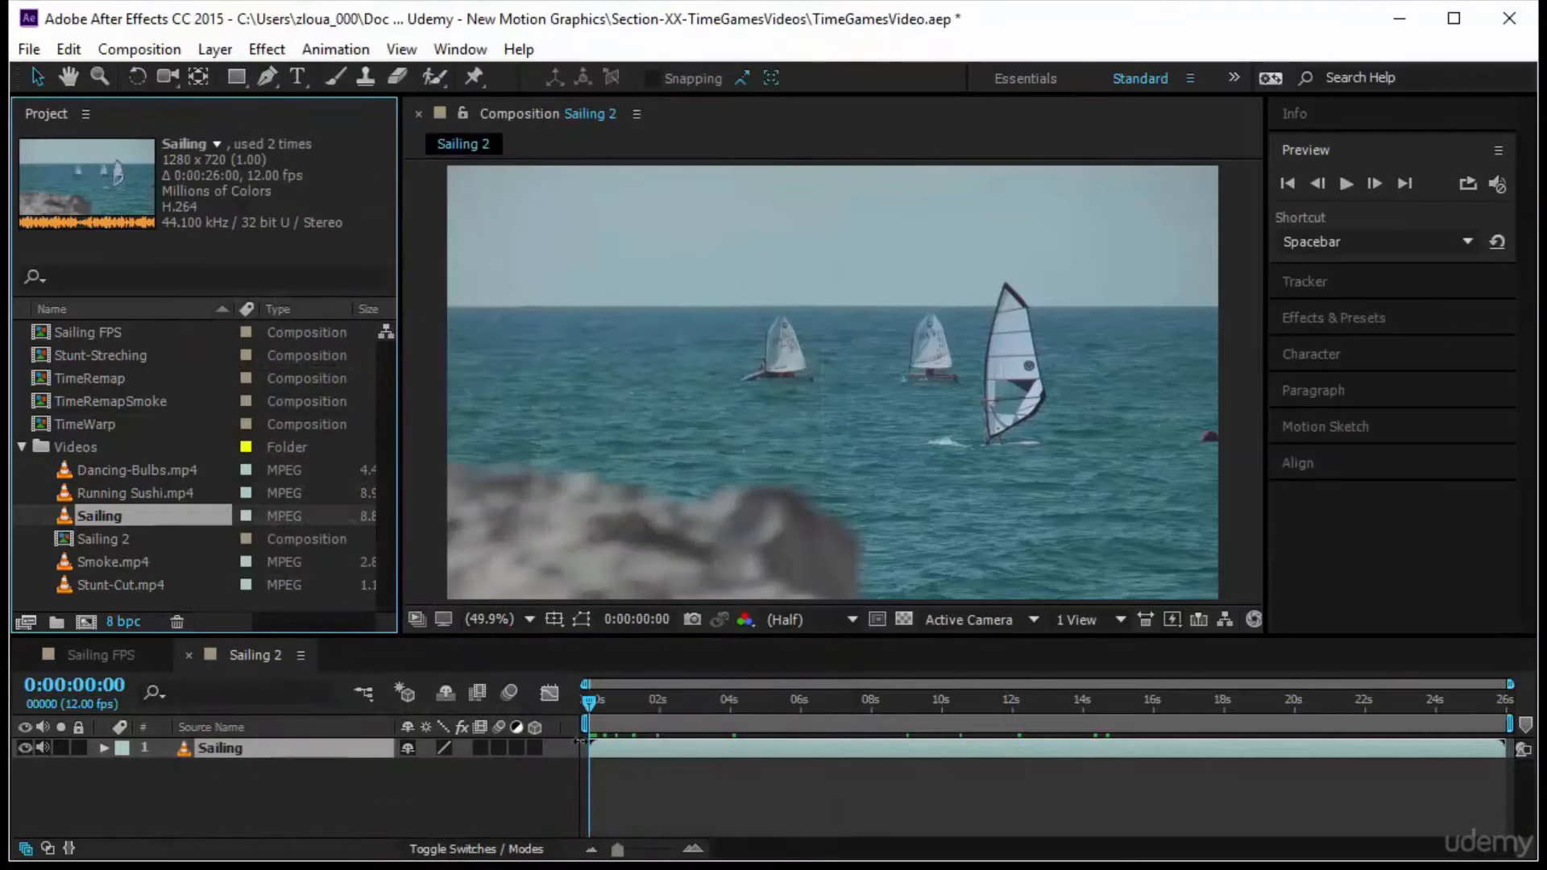
Delete the Sailing 2 composition from the project
left_click(144, 537)
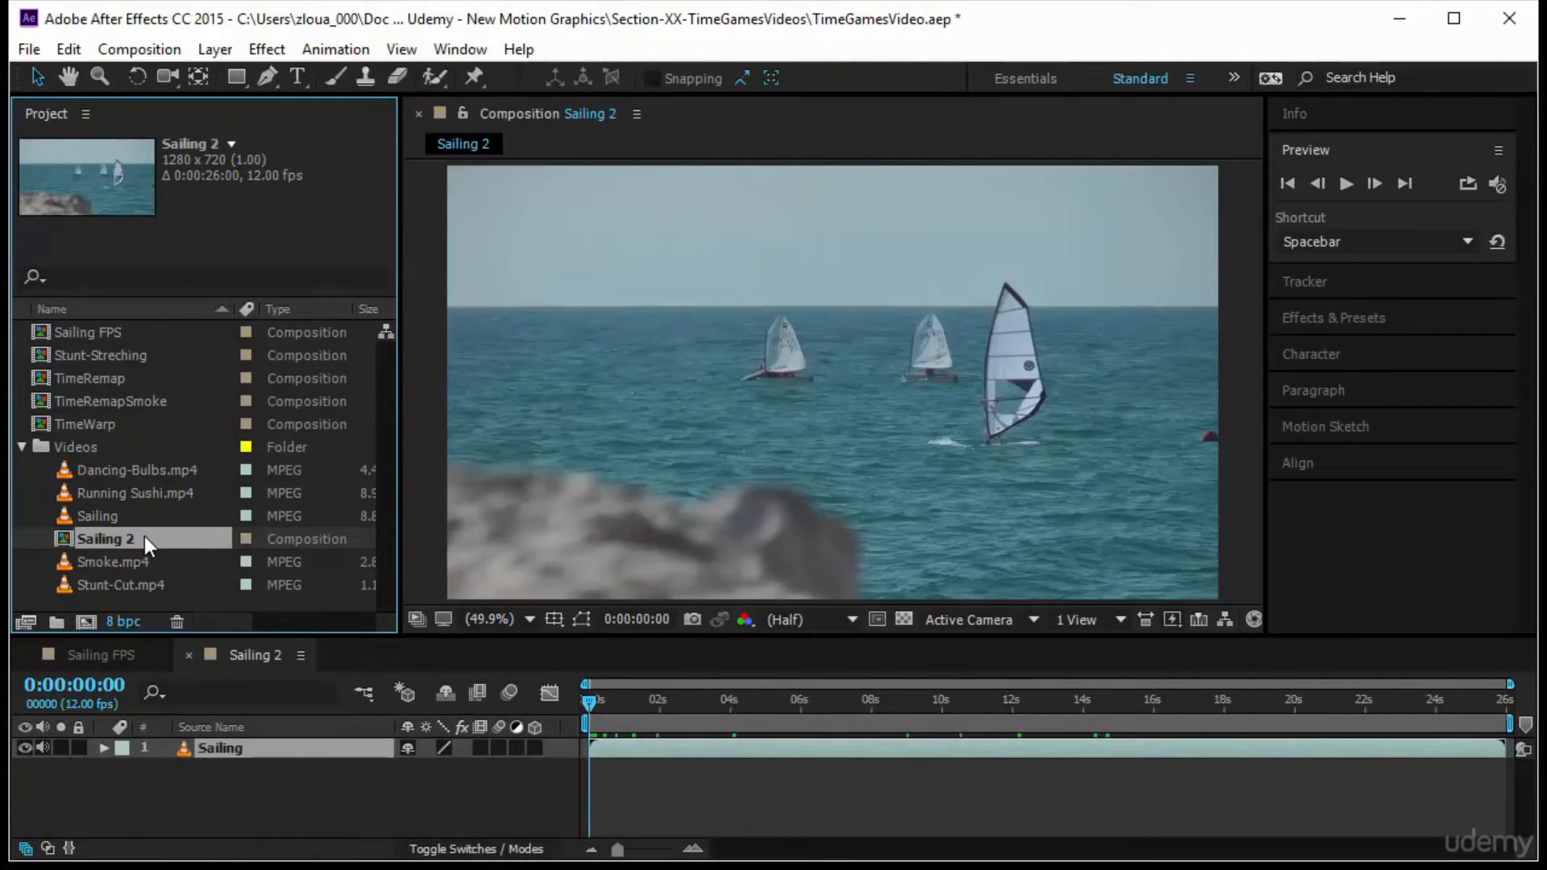
key("Delete")
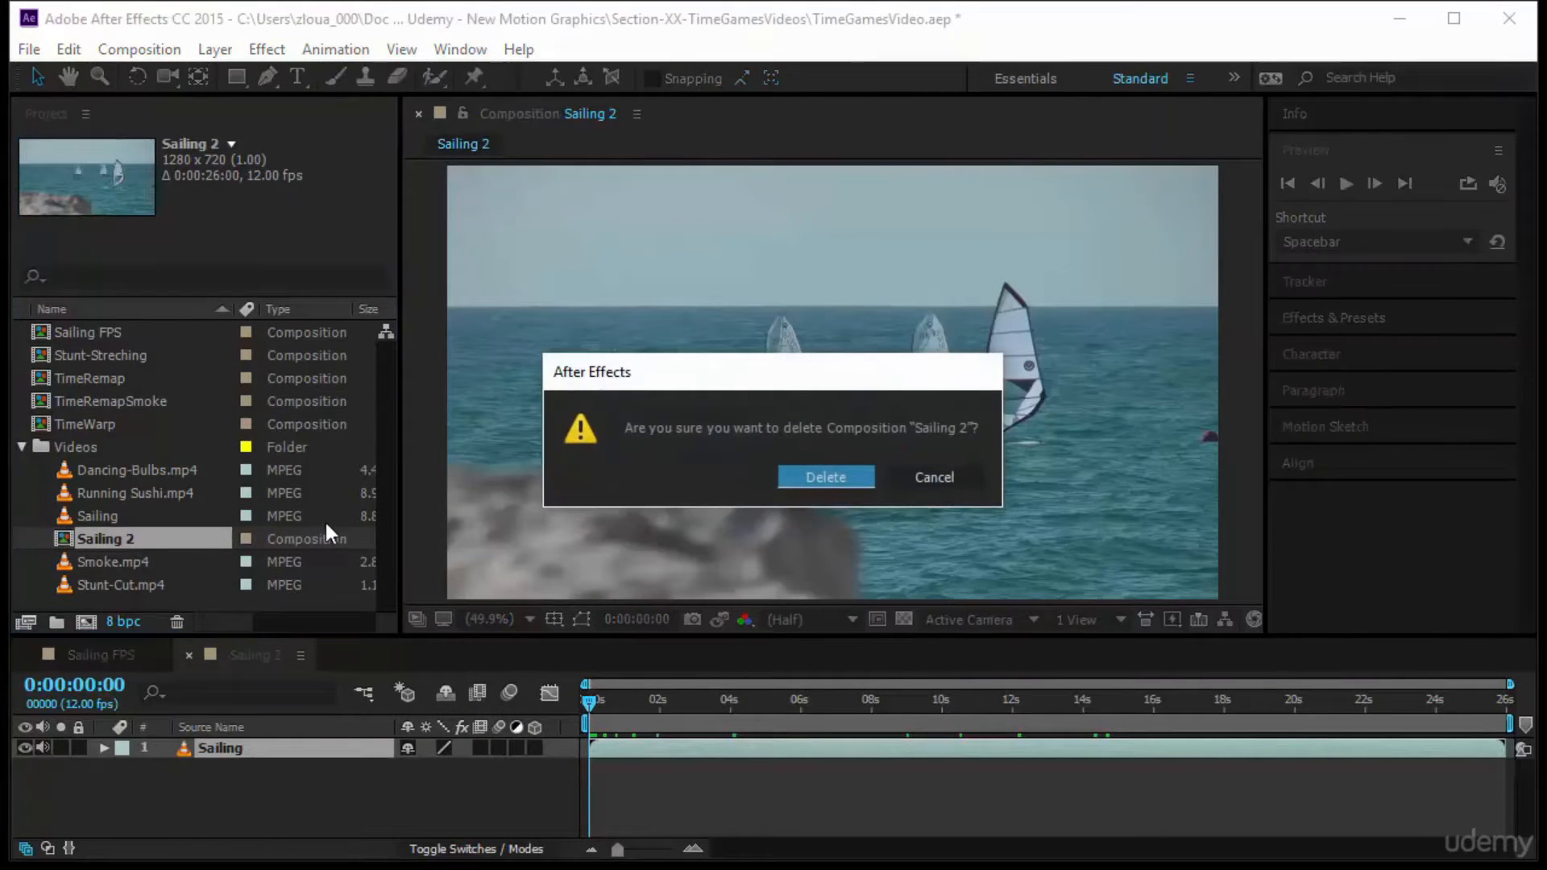
left_click(825, 475)
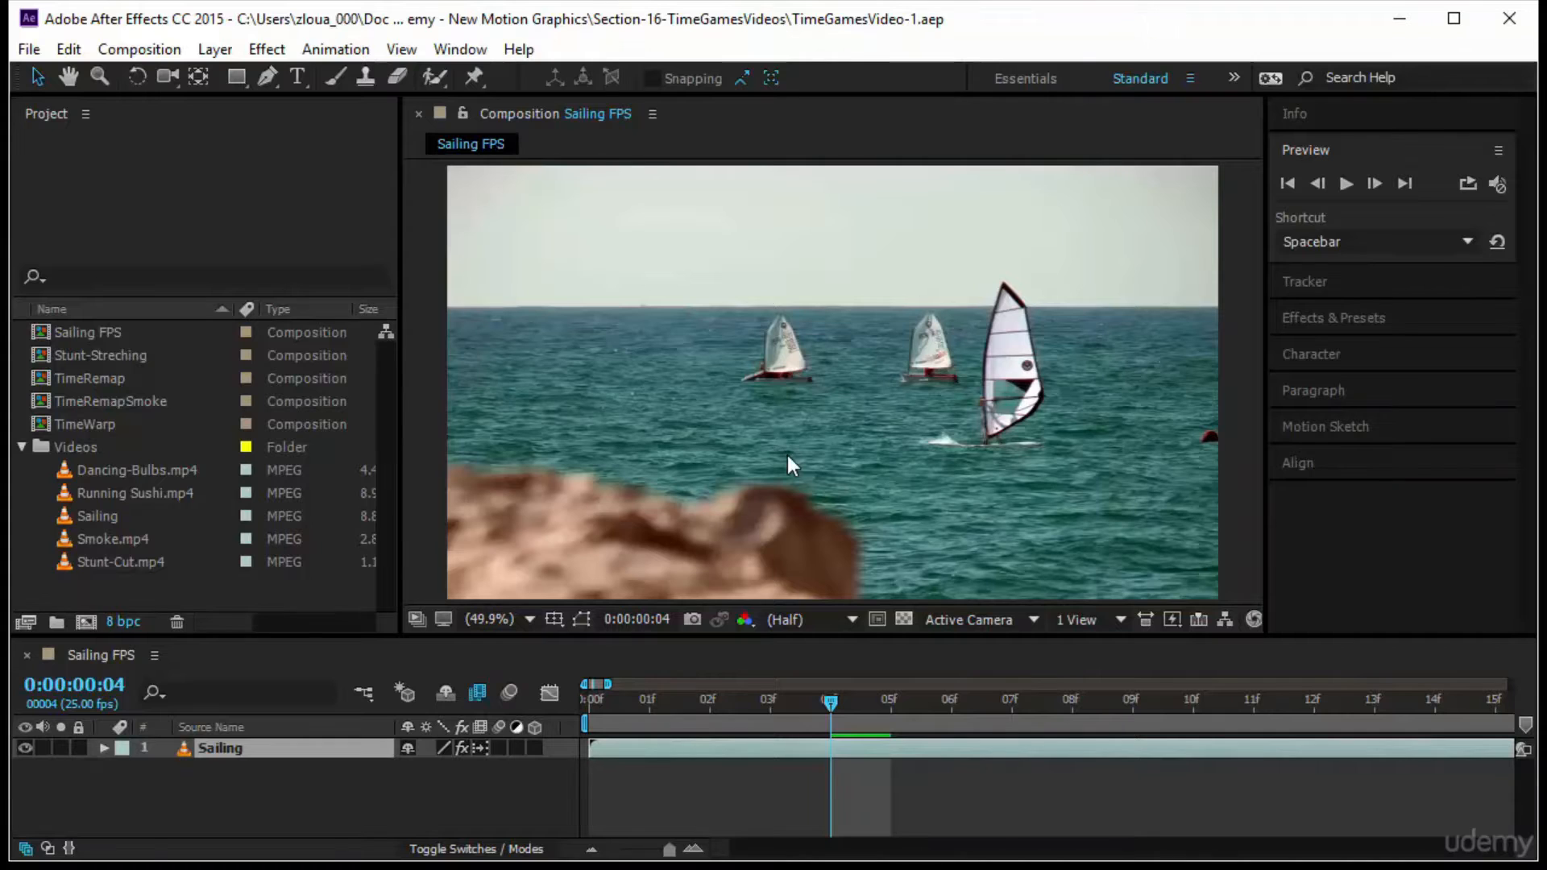
Set the Sailing footage to use the frame rate from its file and return to the start of the full timeline
left_click(143, 521)
left_click(26, 621)
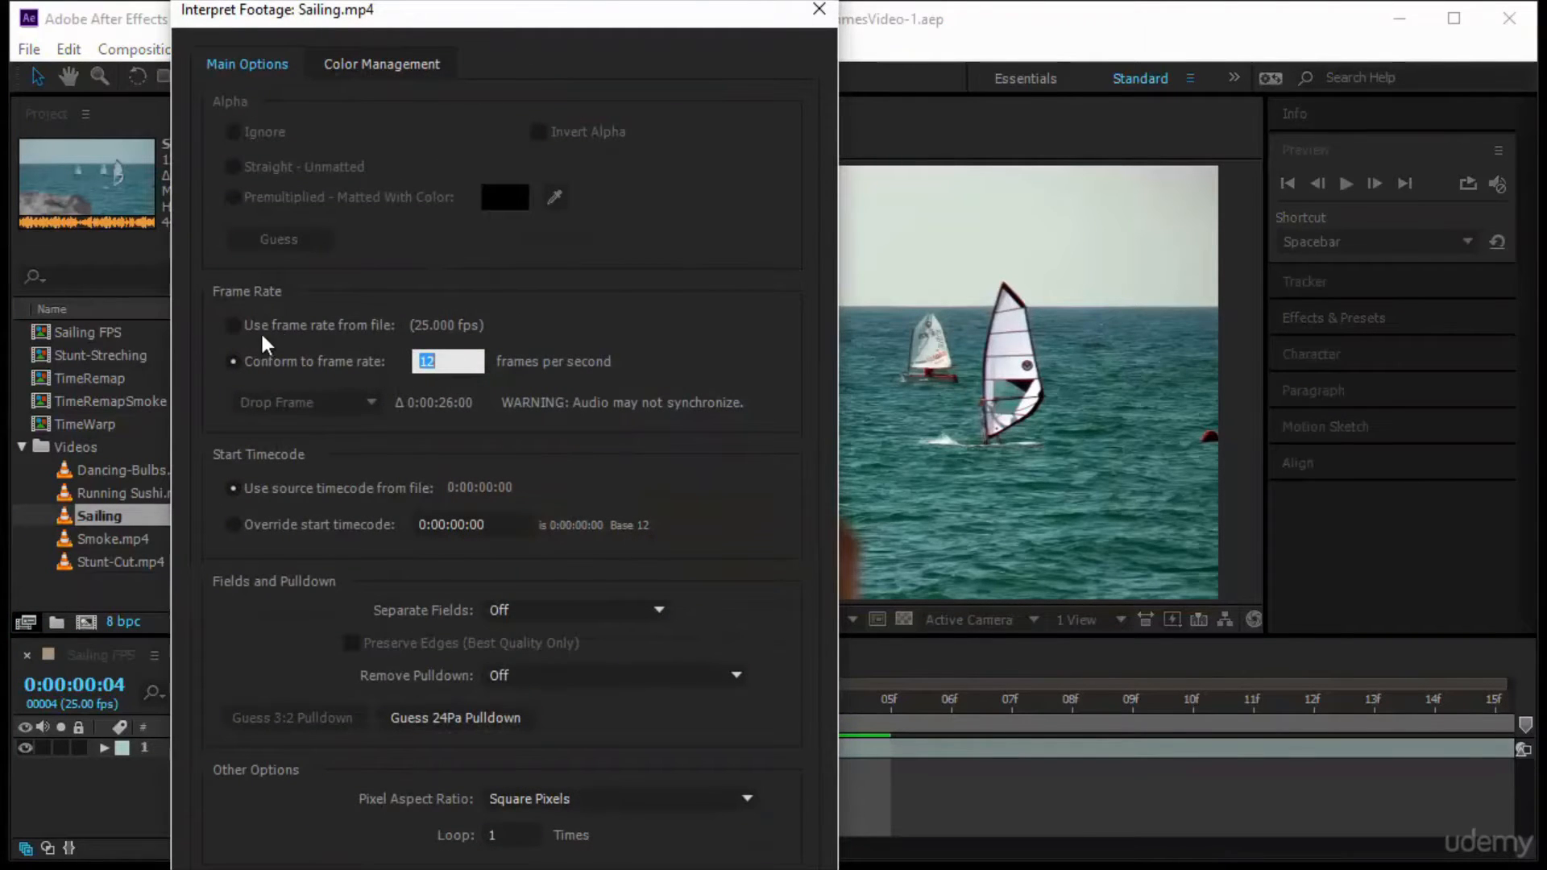
left_click(370, 327)
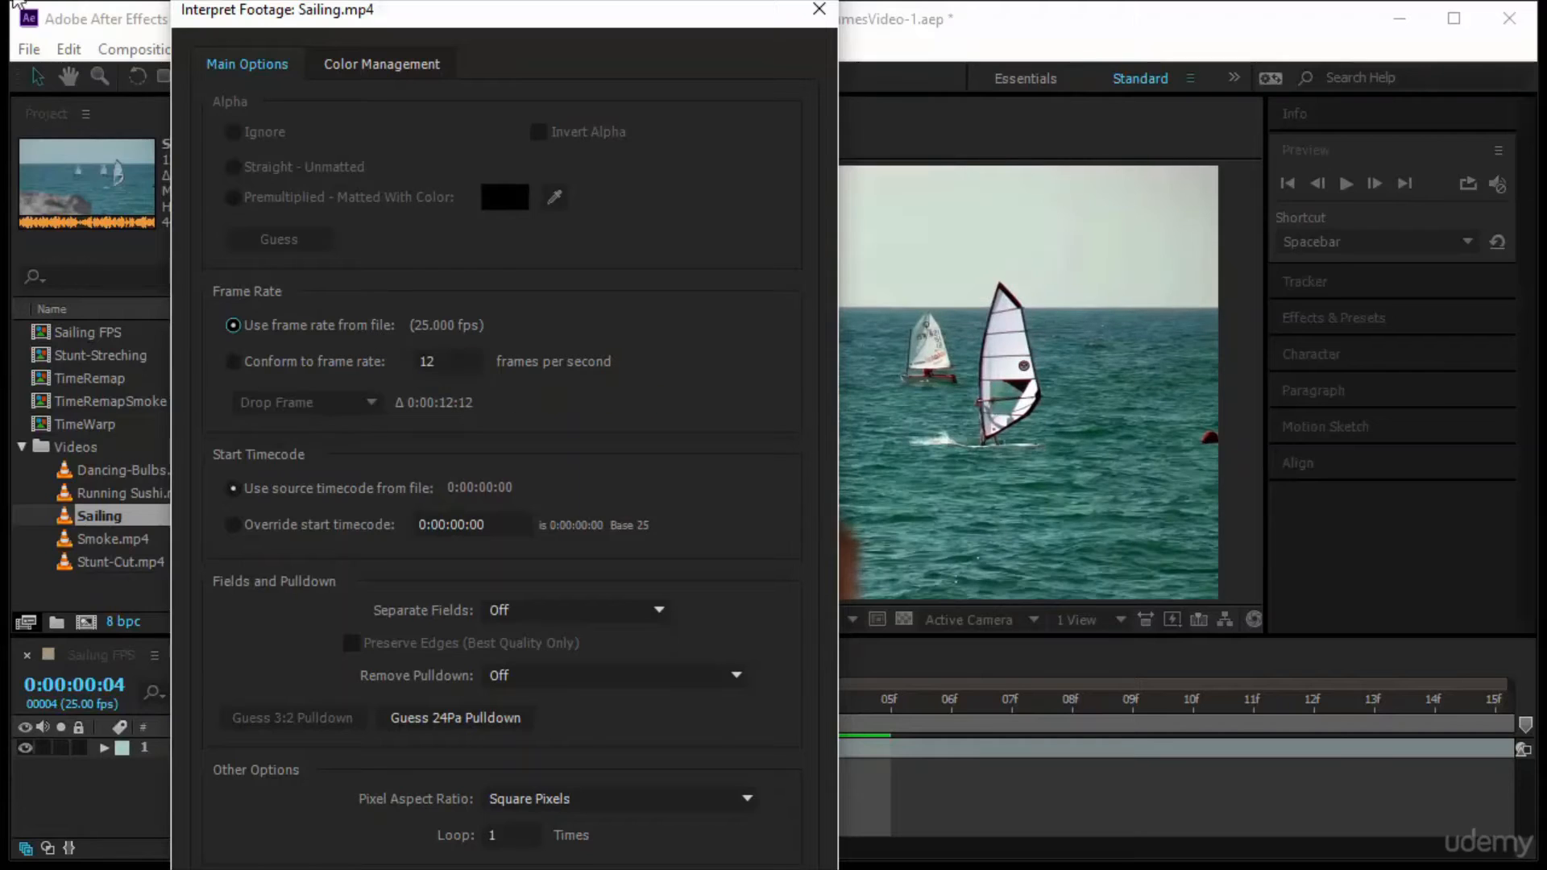
key("Return")
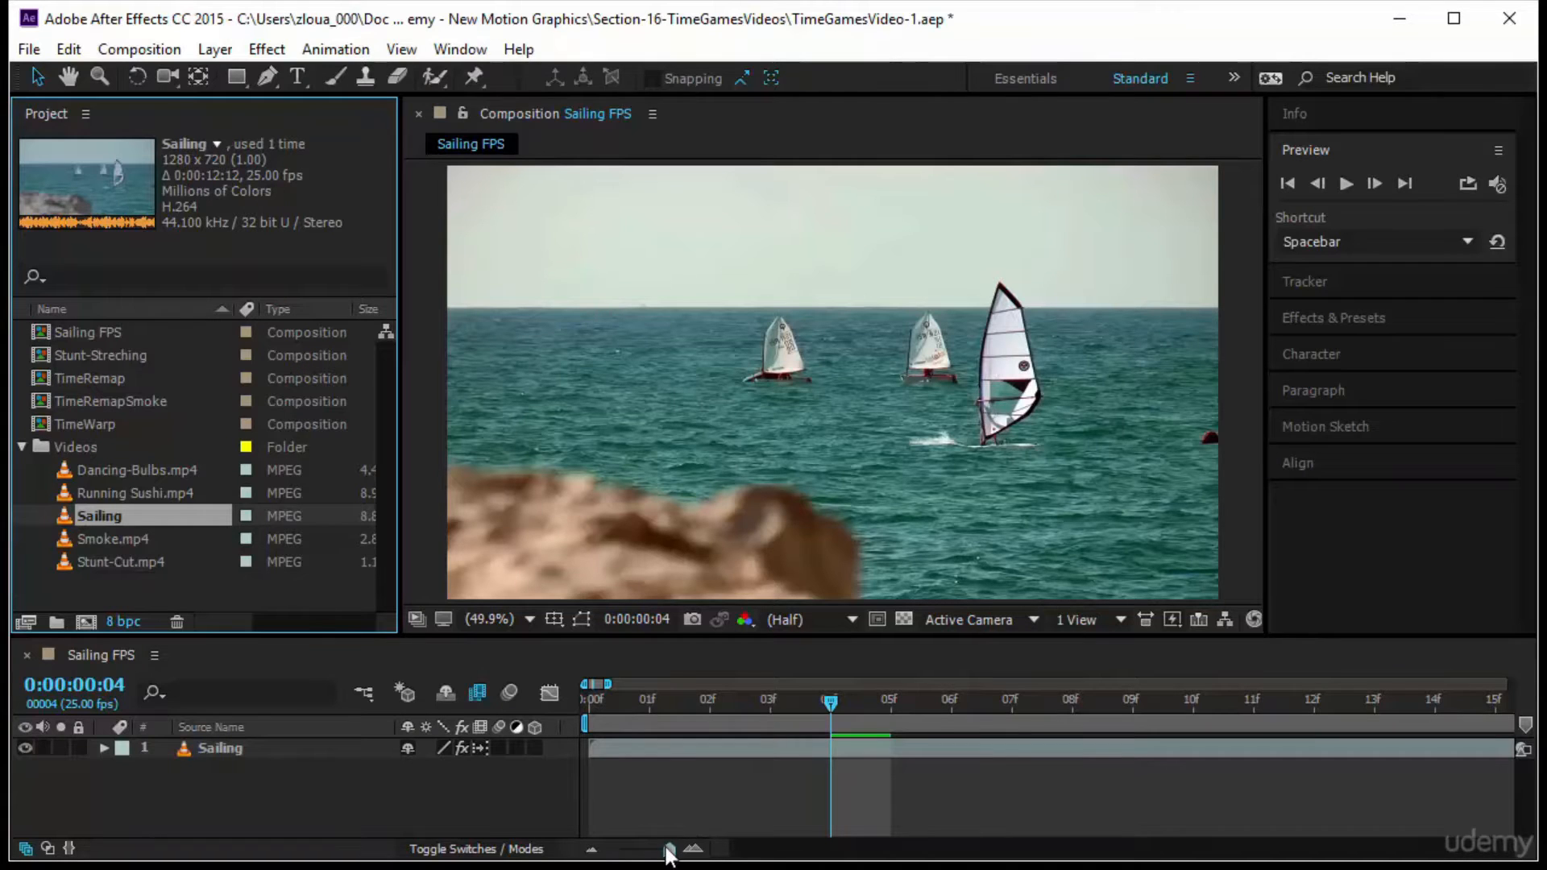
left_click_drag(670, 850, 545, 861)
left_click_drag(587, 704, 591, 751)
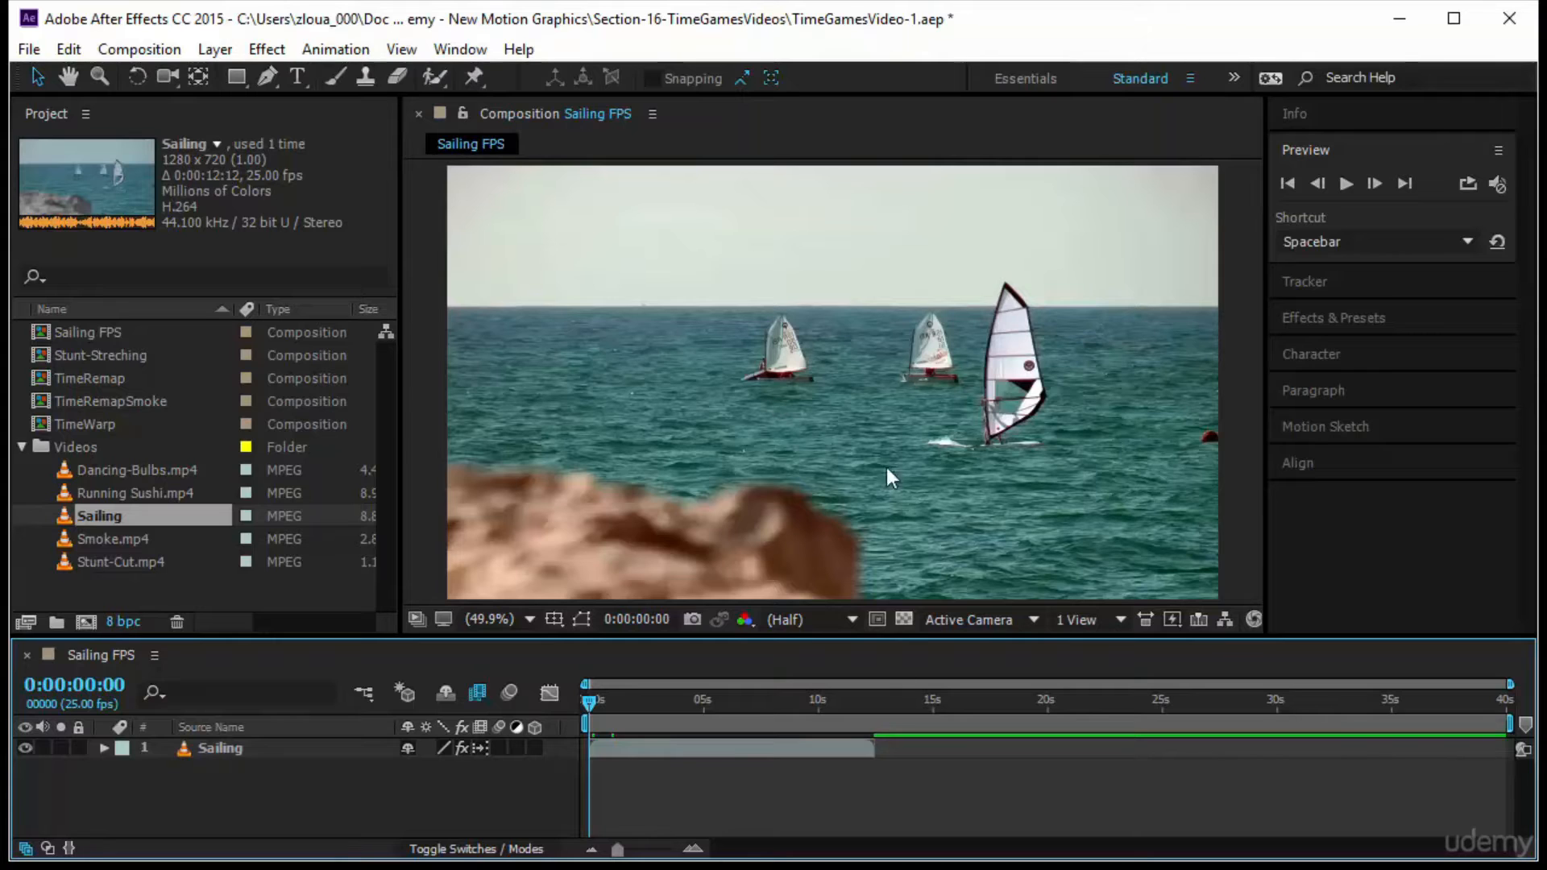
Set the Sailing FPS composition's frame rate to 55 frames per second
right_click(96, 652)
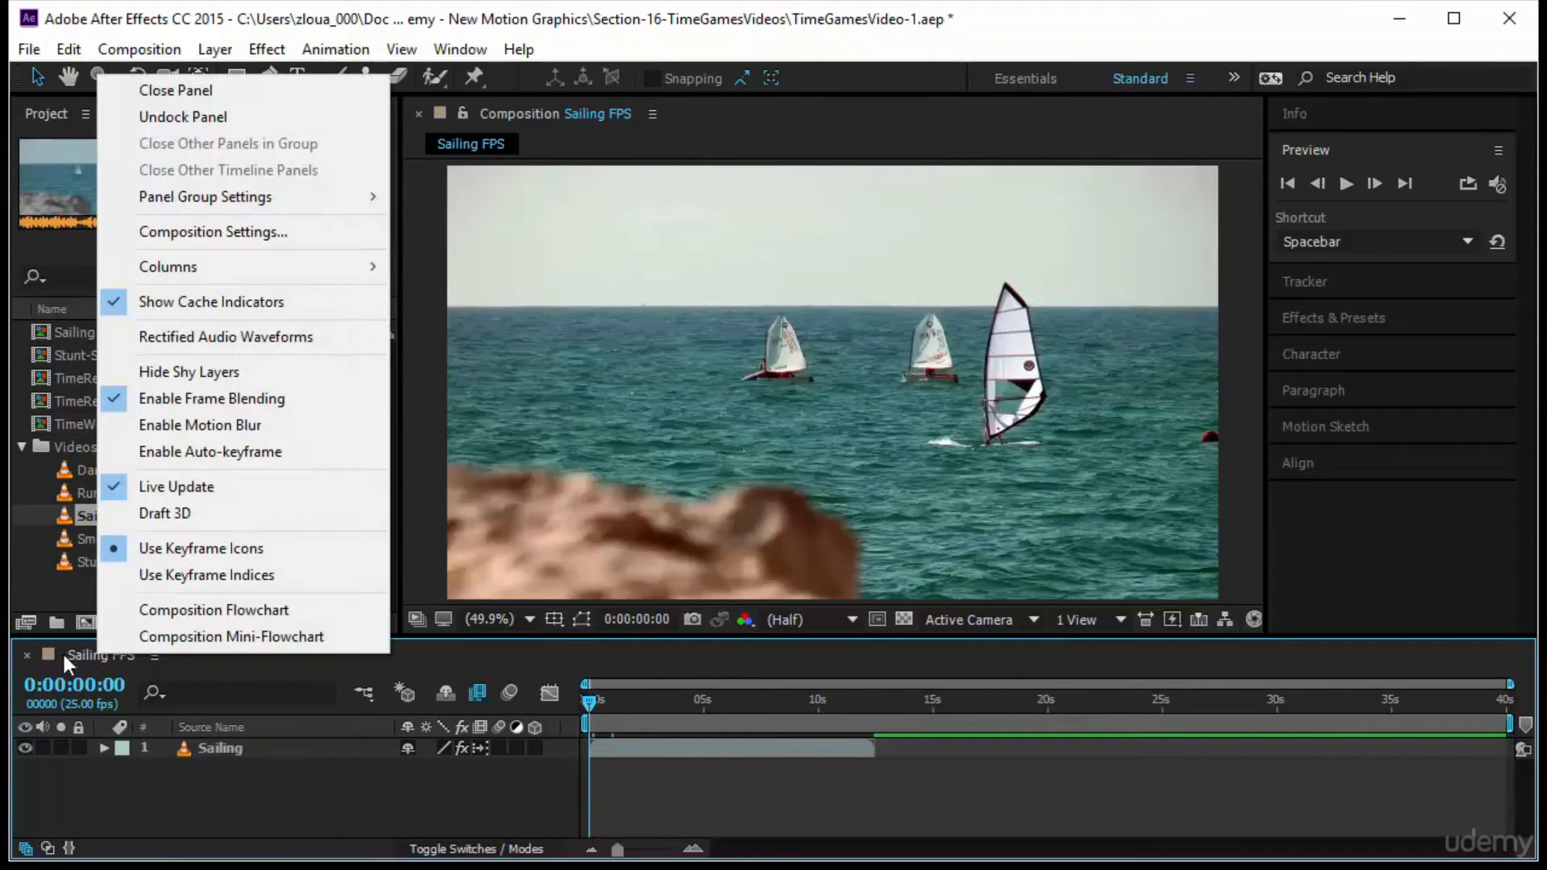
left_click(278, 233)
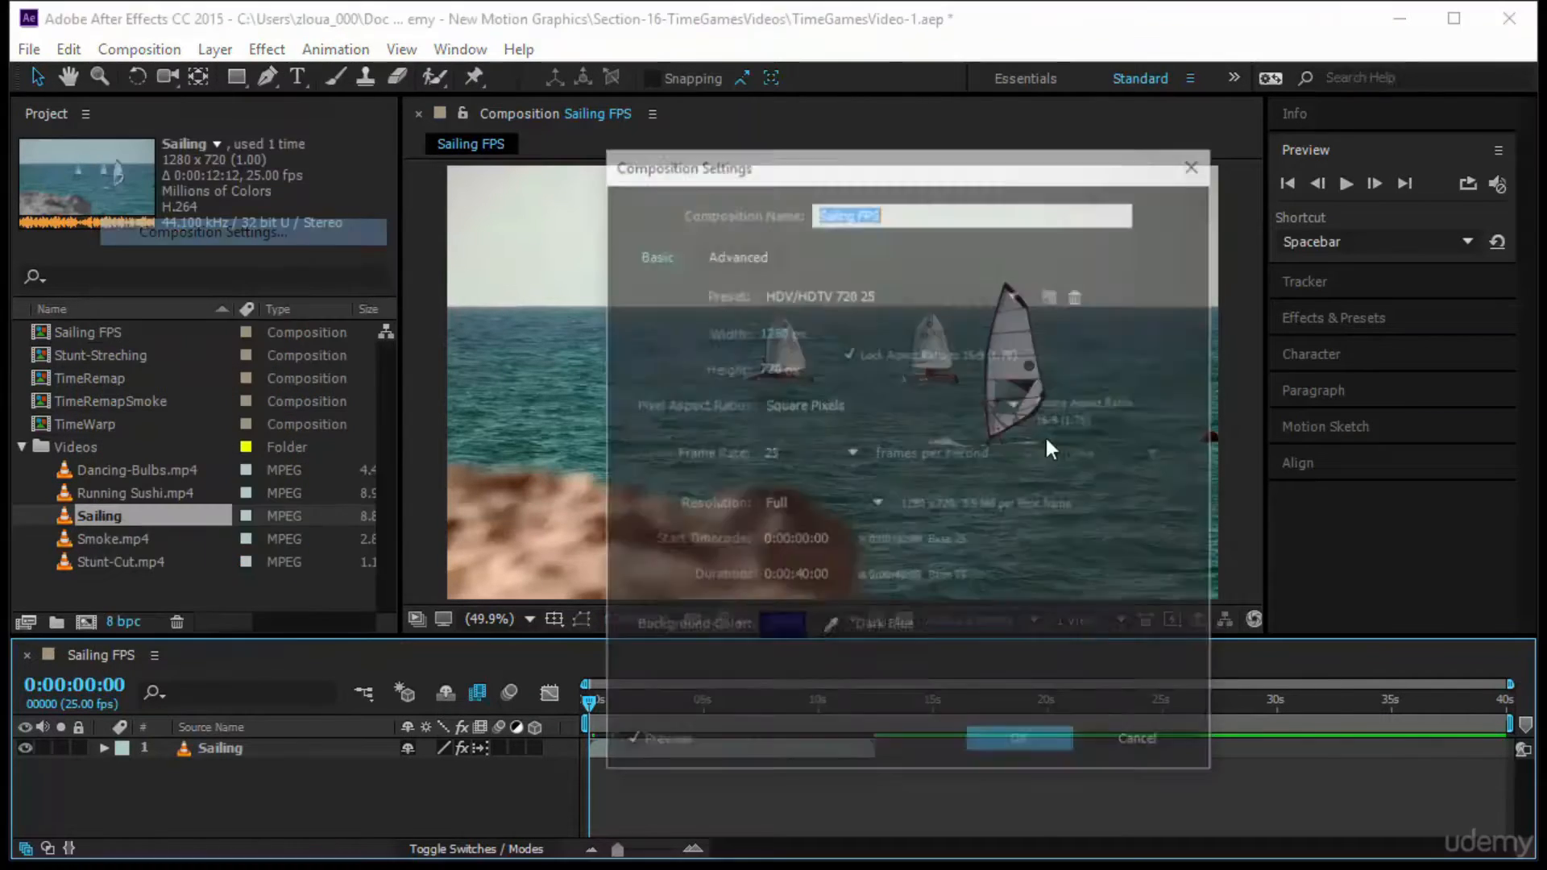
left_click(796, 453)
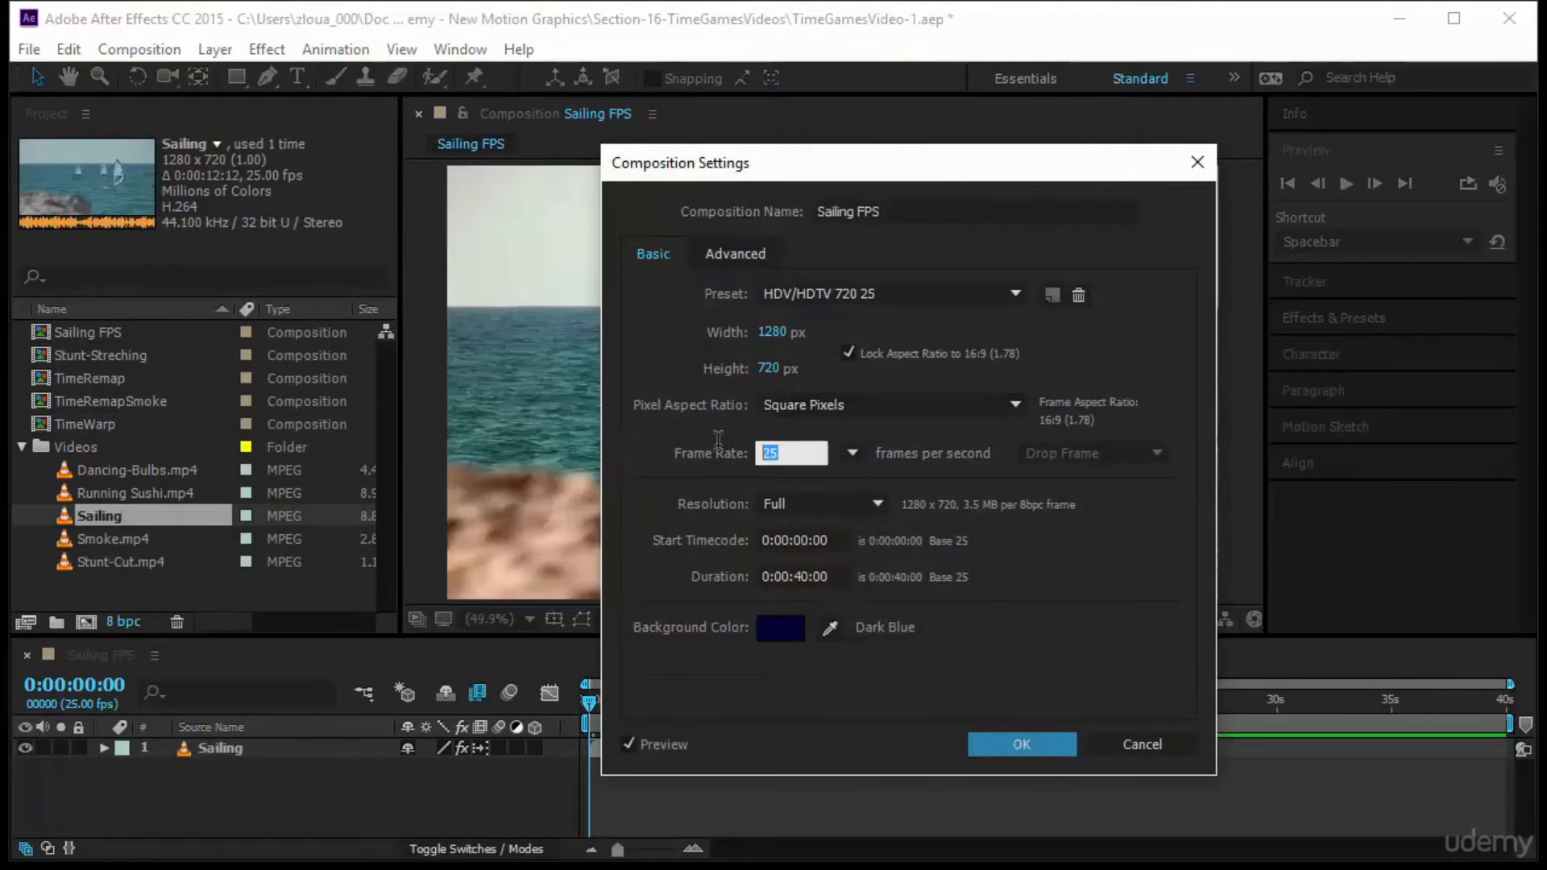
key("Right")
key("BackSpace")
key("BackSpace")
type("55")
key("Return")
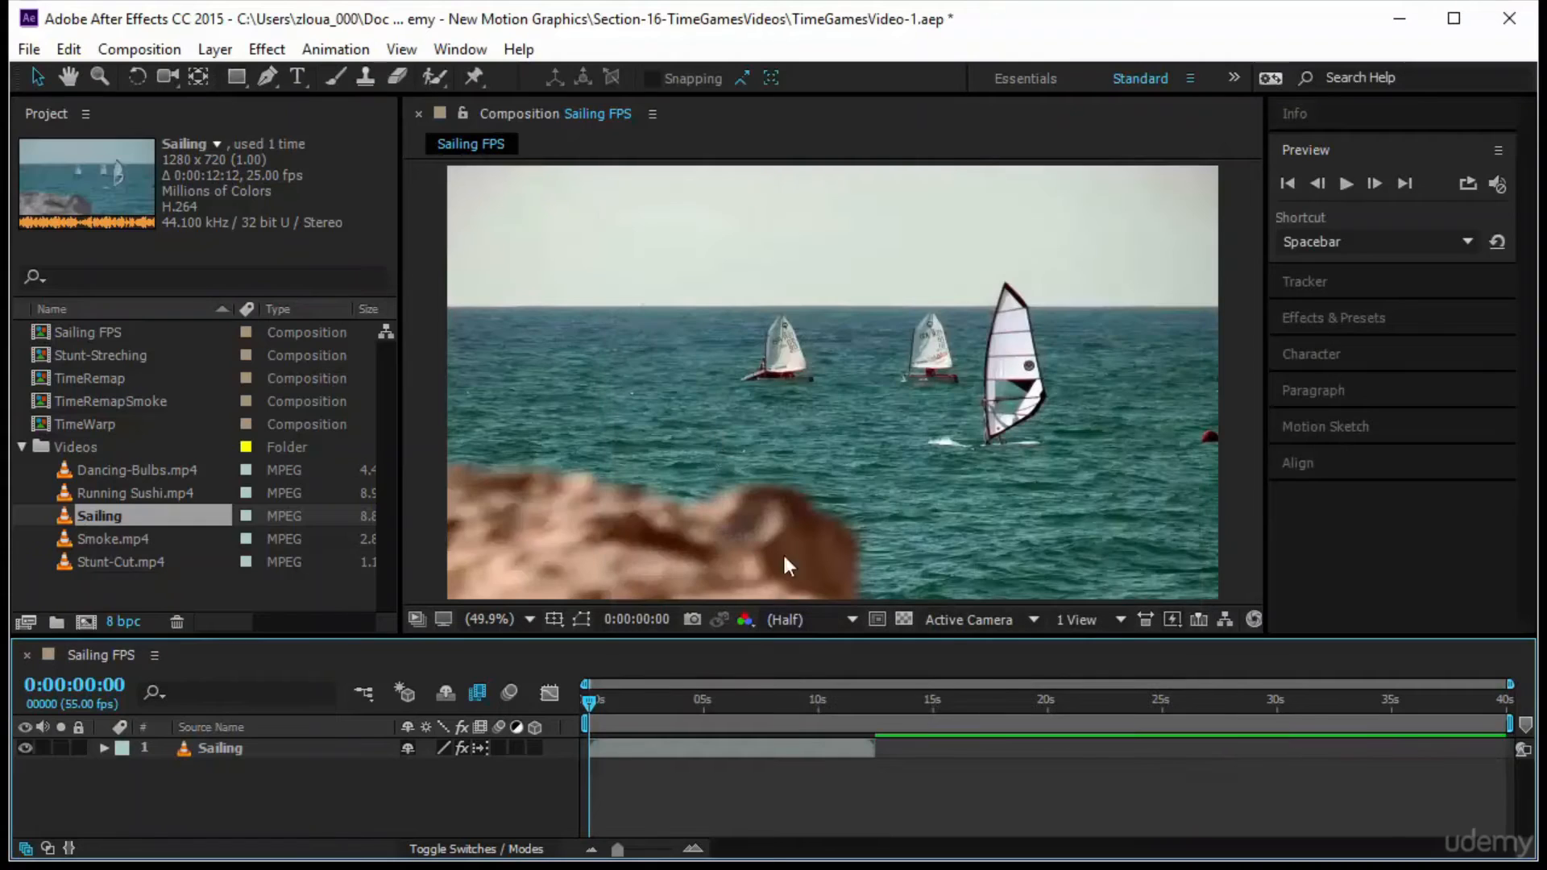
Check the frame rate and duration in the Sailing FPS composition's settings
left_click_drag(591, 707, 528, 794)
right_click(121, 652)
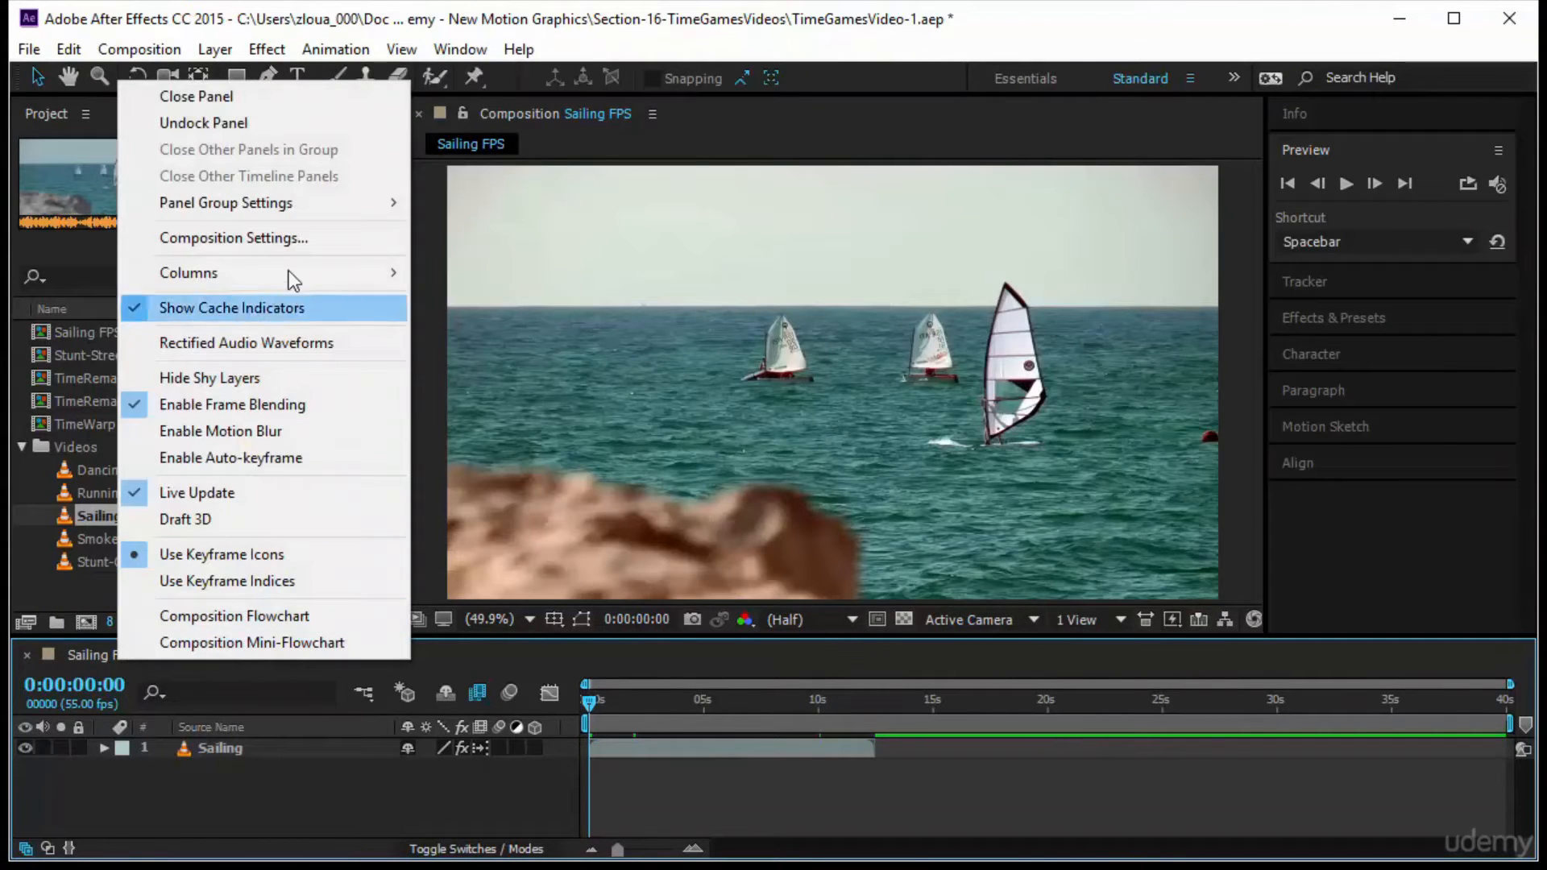
left_click(293, 239)
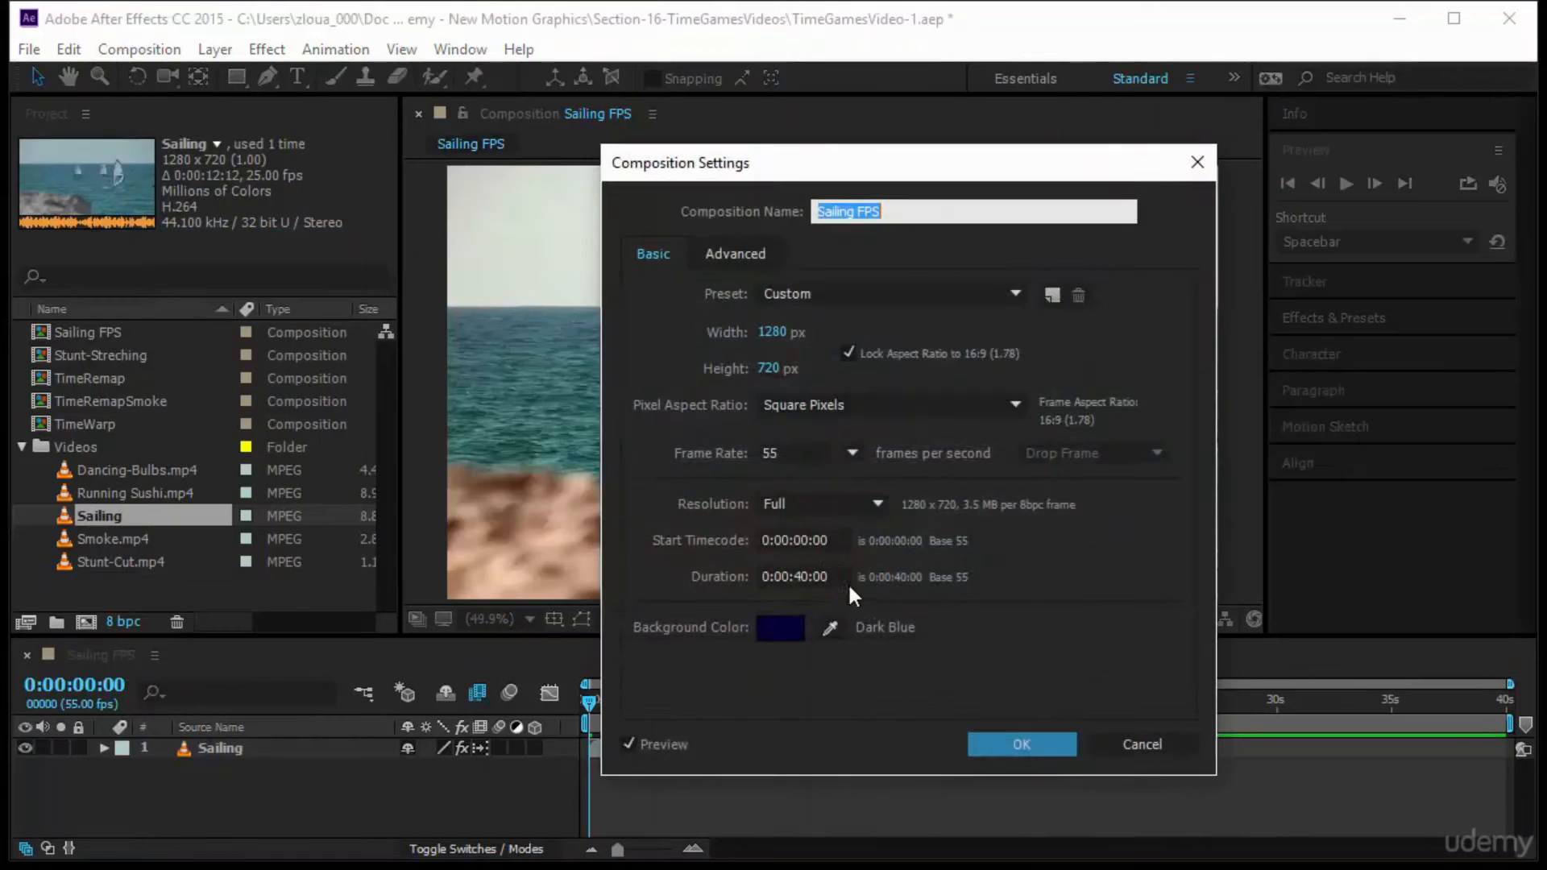
left_click(1000, 742)
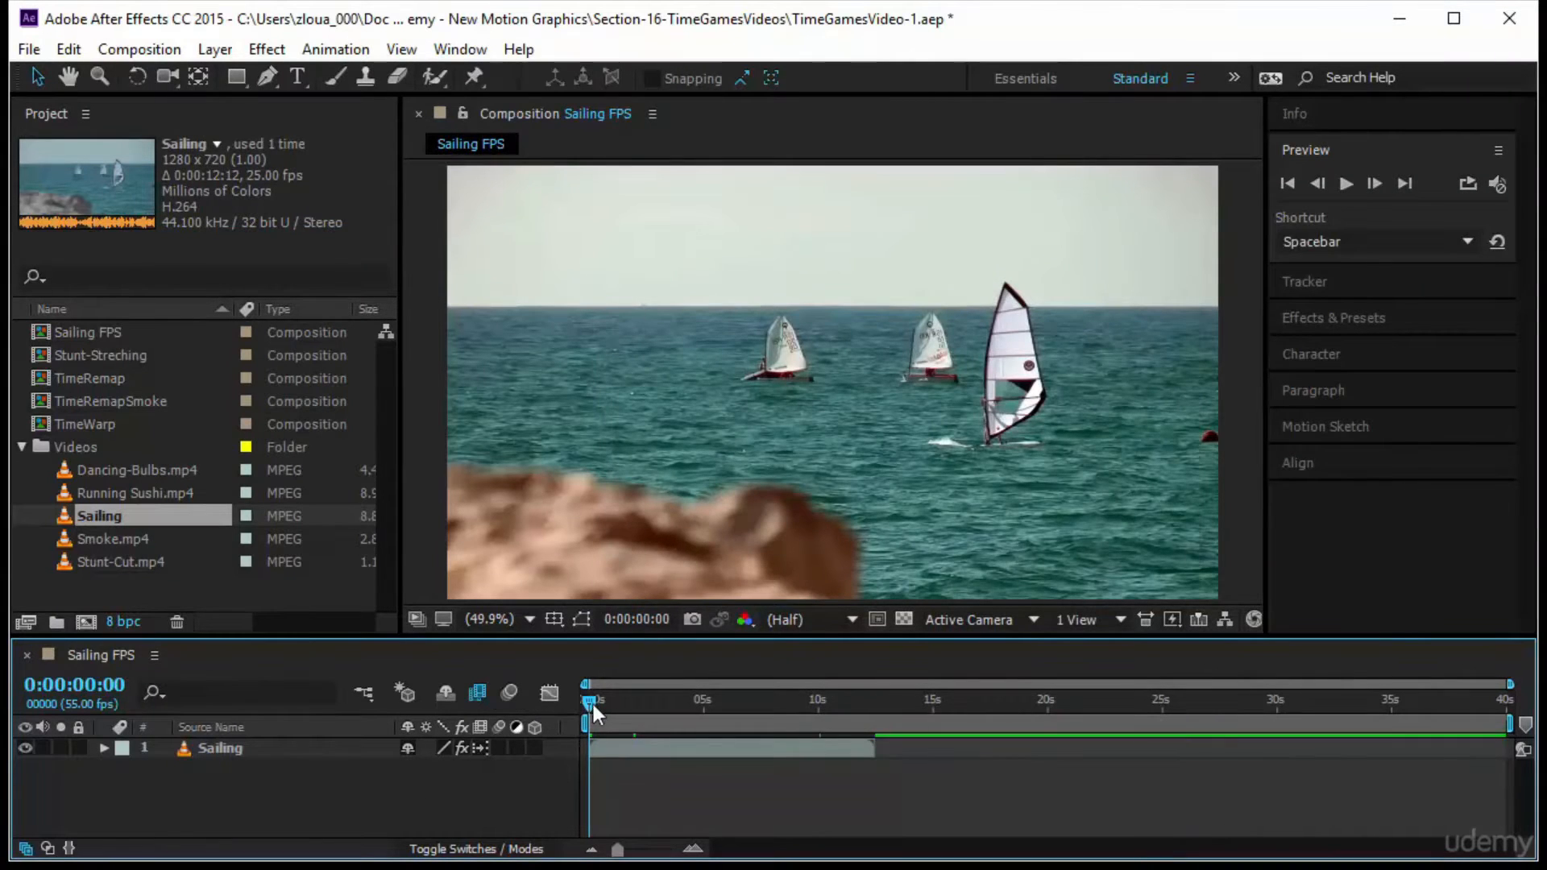
Examine the Sailing footage frame by frame from frame 0 to frame 15
left_click_drag(593, 705, 564, 725)
left_click_drag(618, 851, 691, 852)
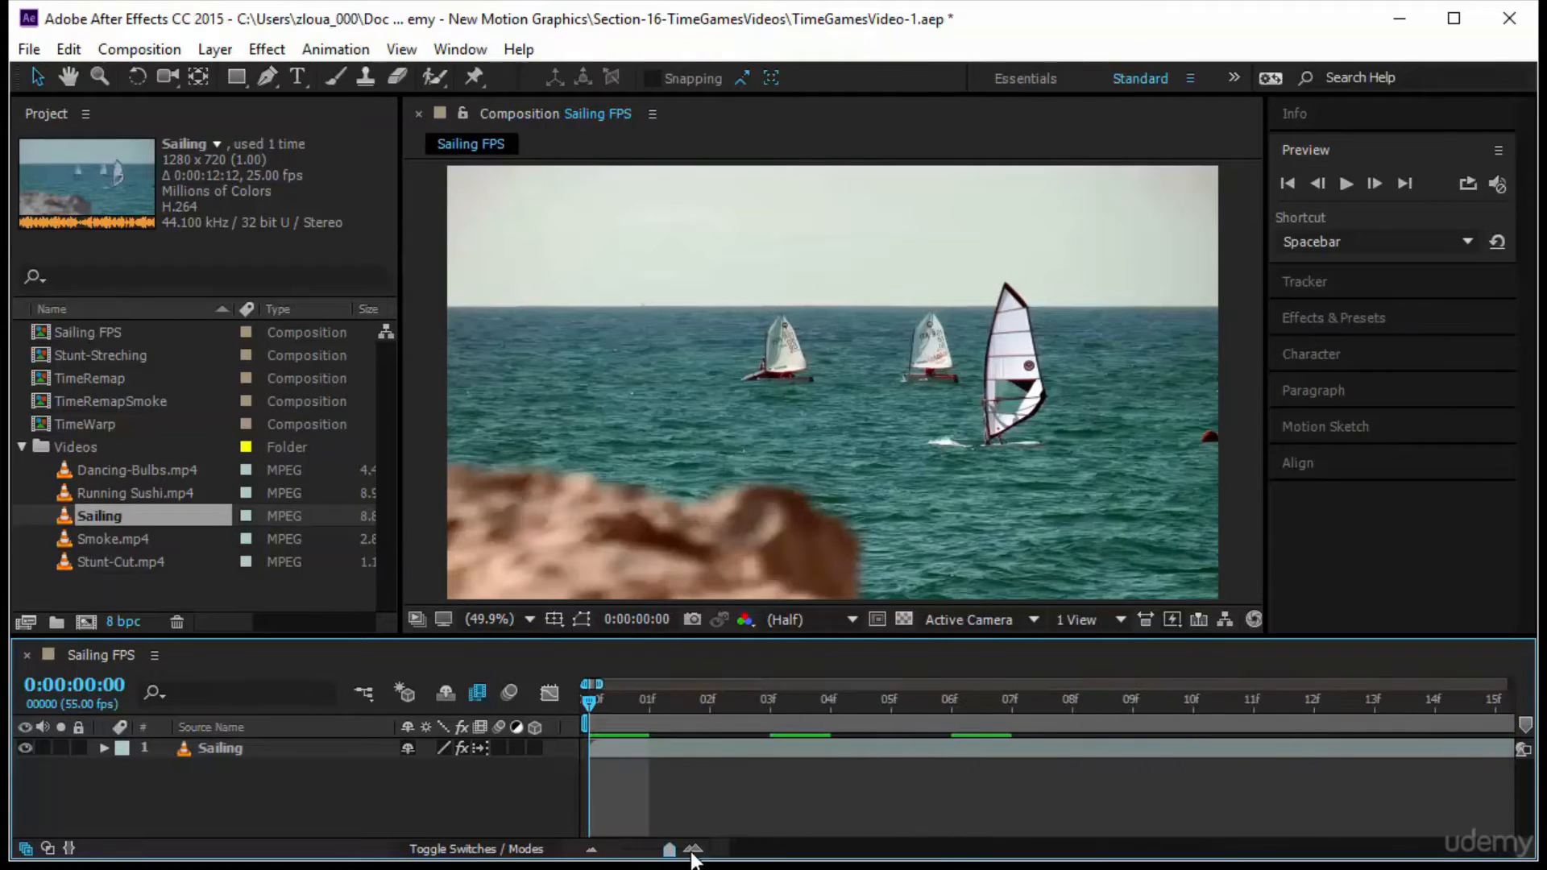
left_click_drag(583, 698, 1497, 751)
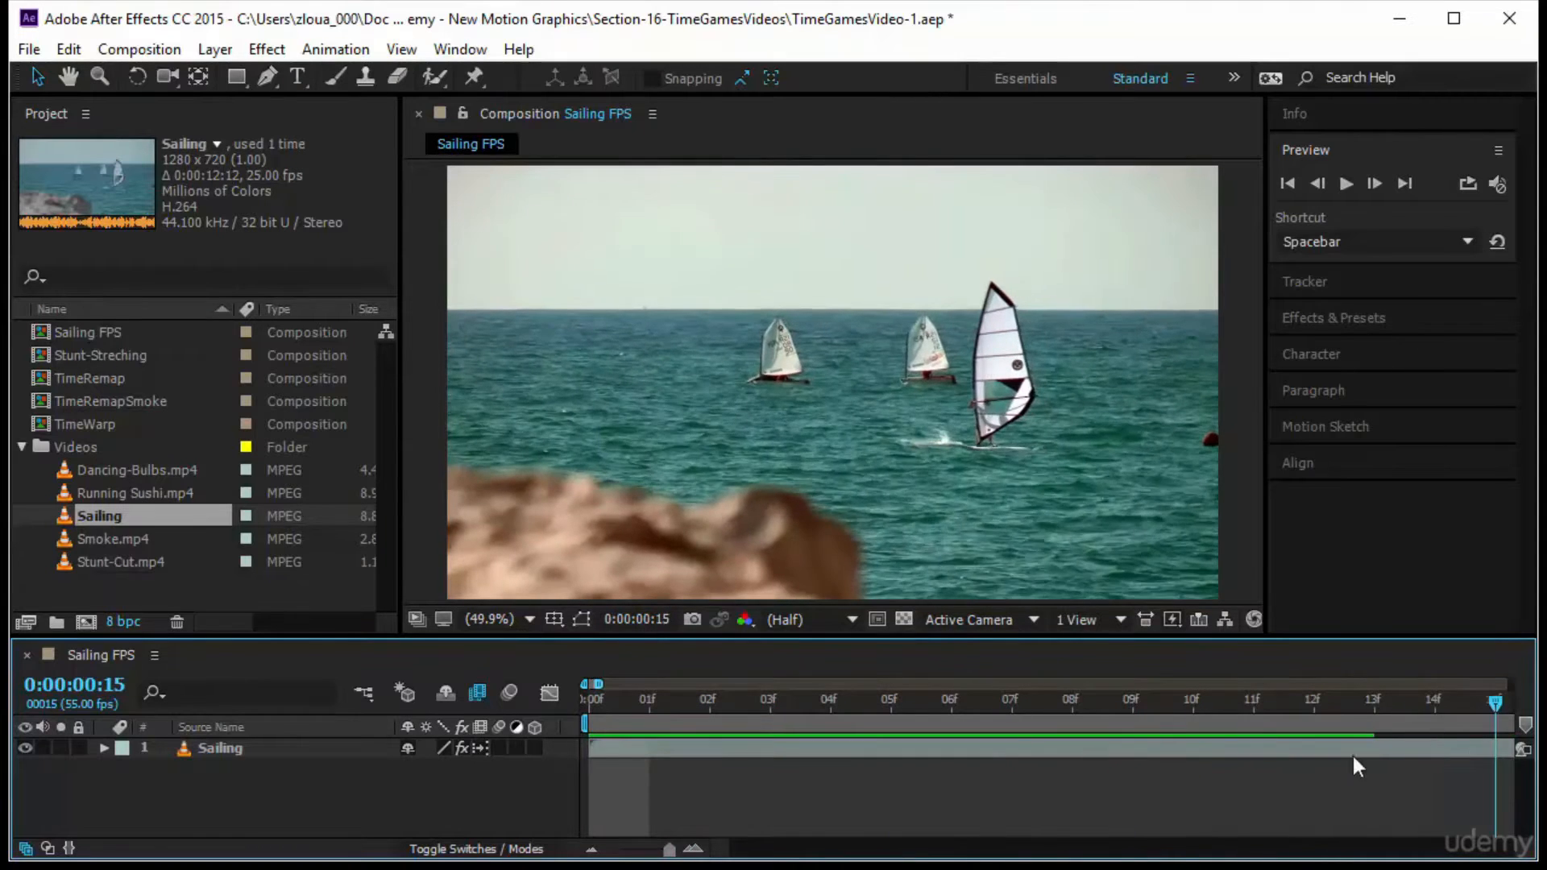
key("space")
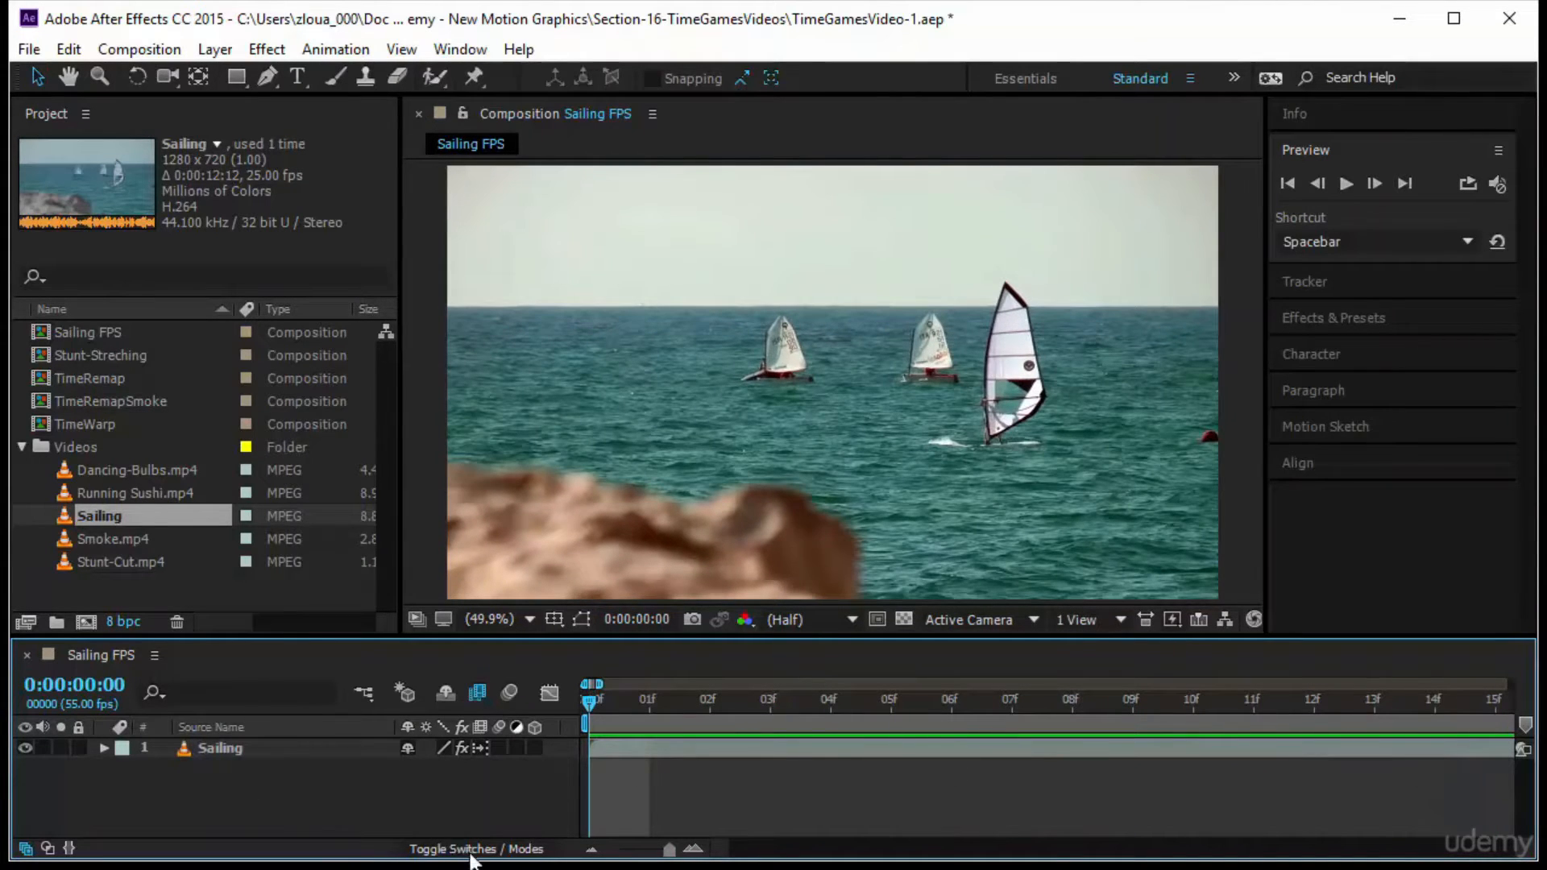
Preview the composition from the start, read its actual playback rate in the Info read-out, and return to frame 0
left_click_drag(673, 850, 617, 849)
left_click(1353, 182)
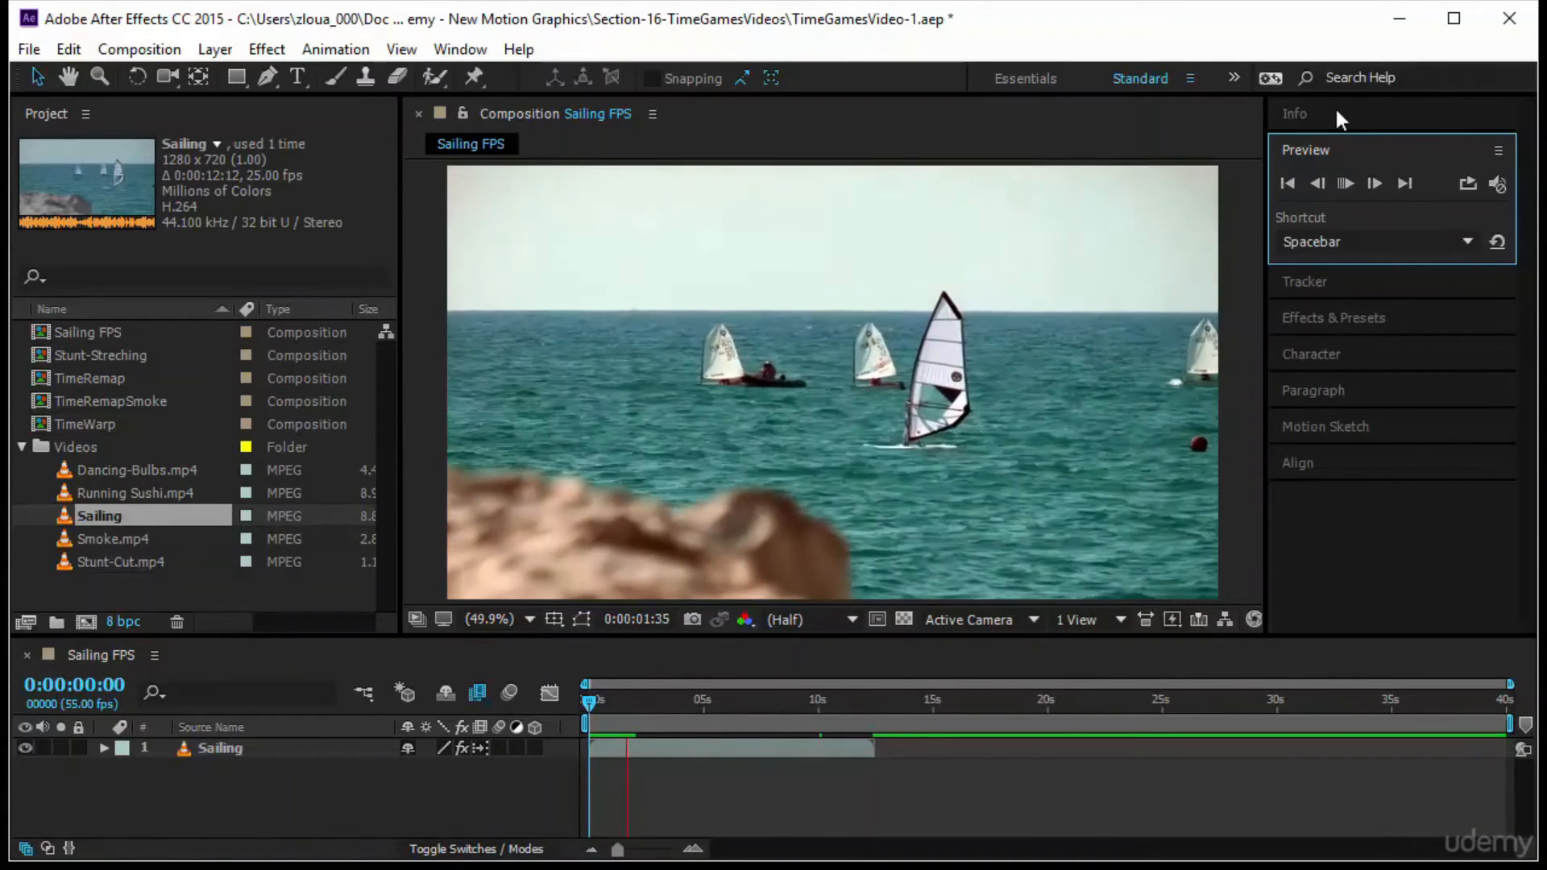
left_click(1336, 107)
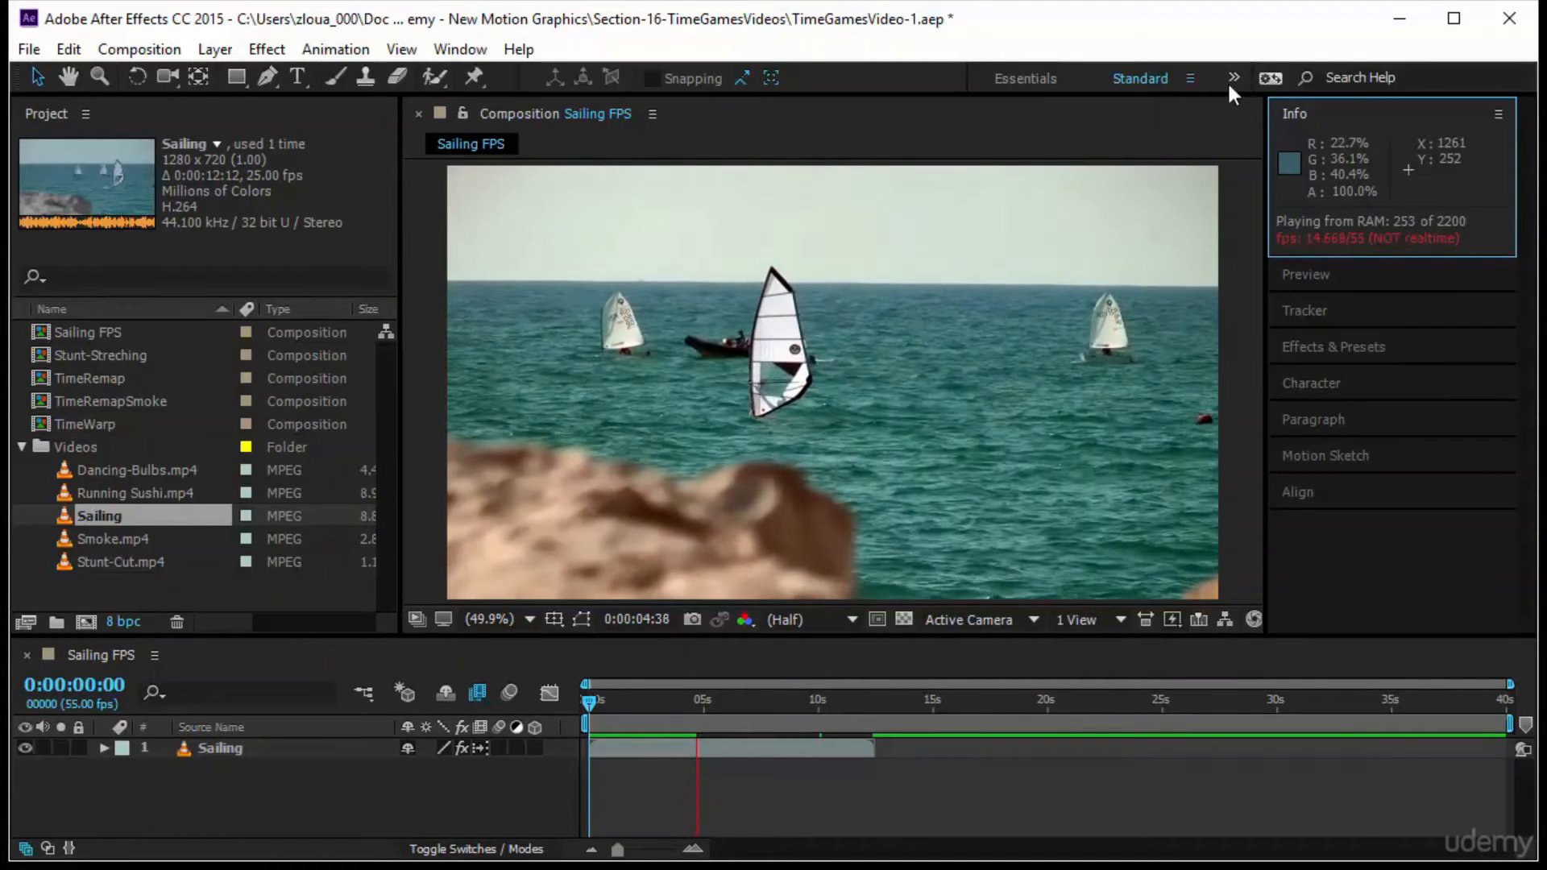
left_click(592, 698)
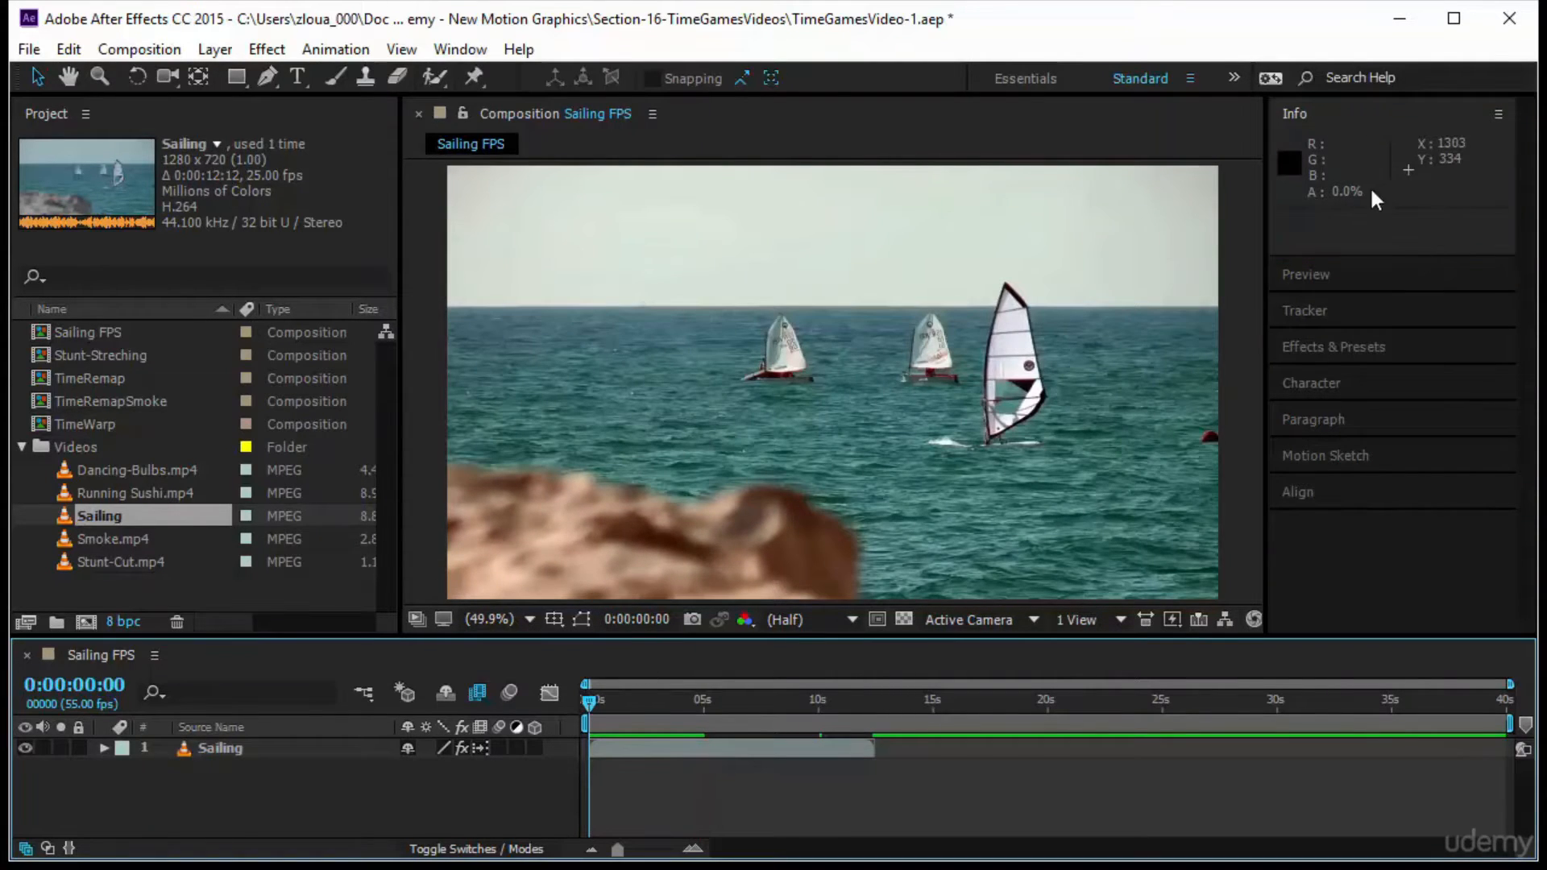
Replay the cached preview of the composition and stop it back at frame 0
left_click(1361, 274)
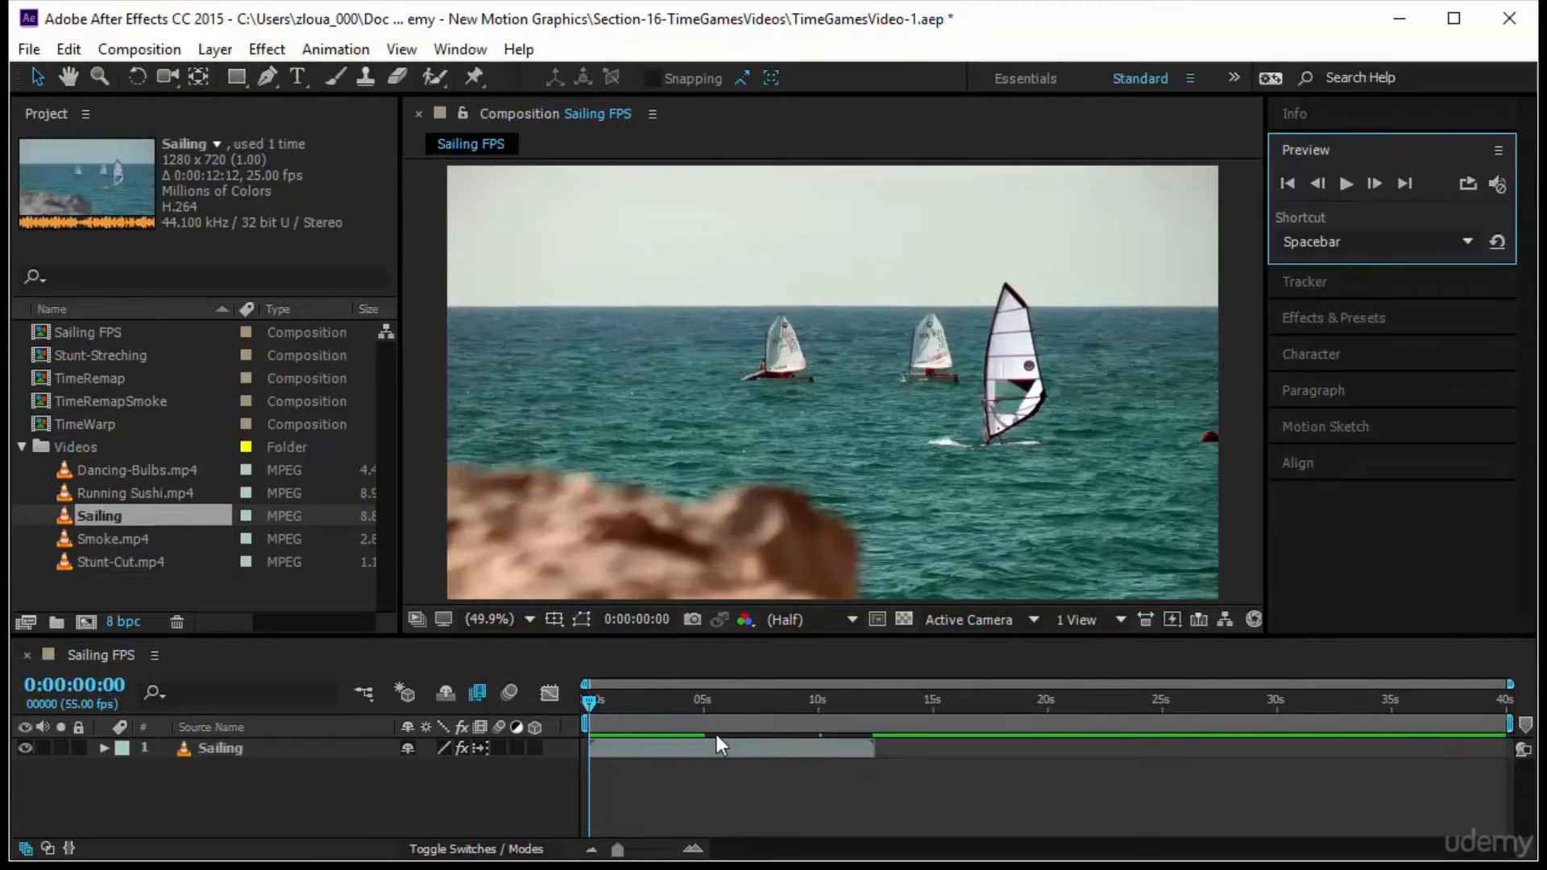
left_click(1346, 184)
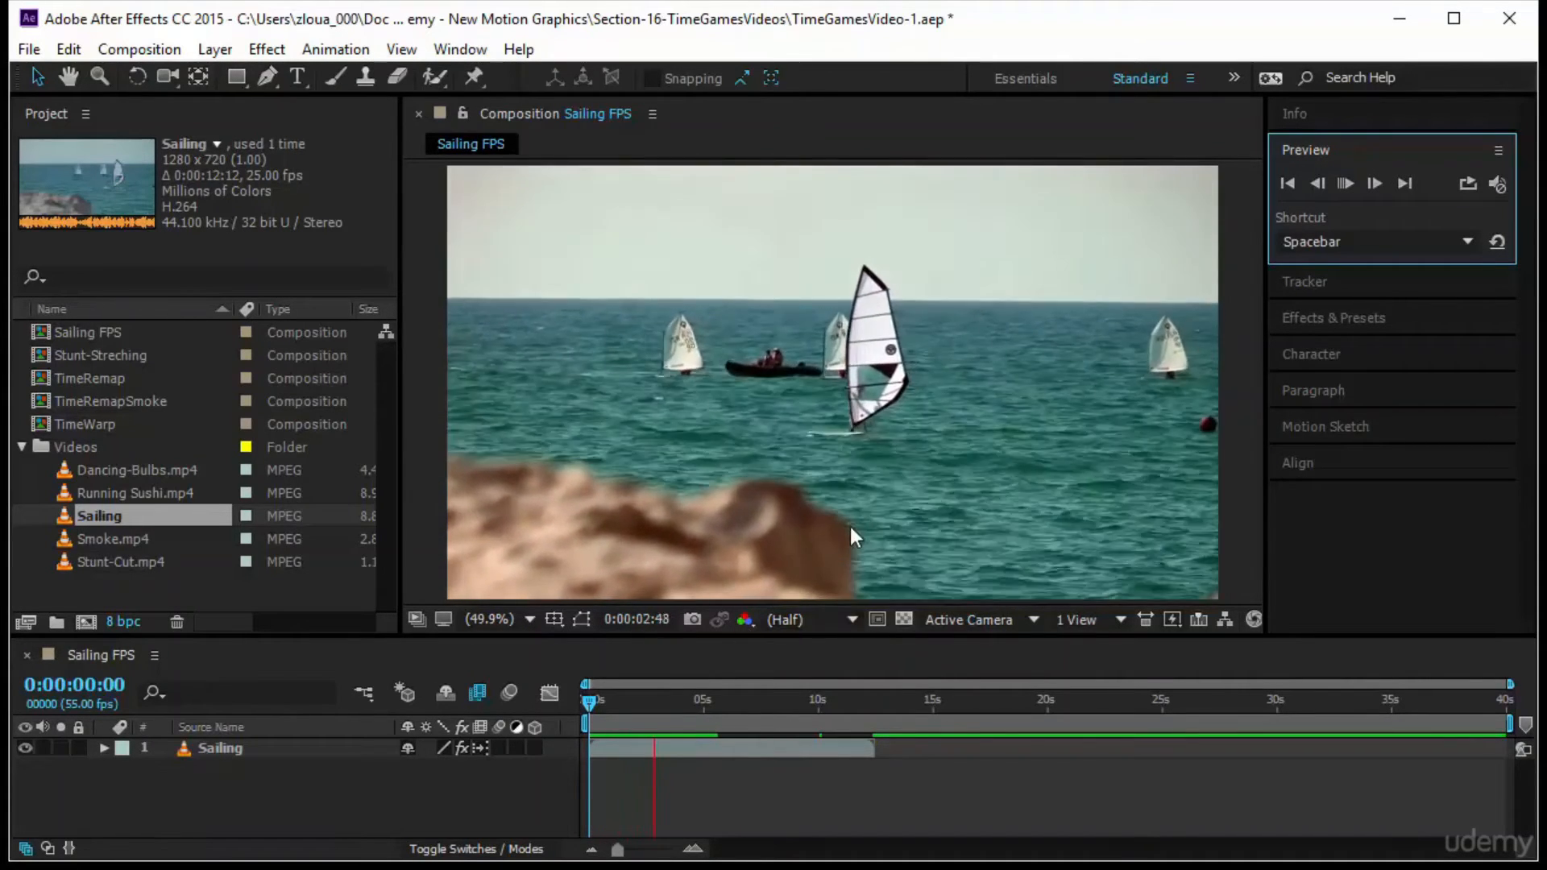
left_click(588, 701)
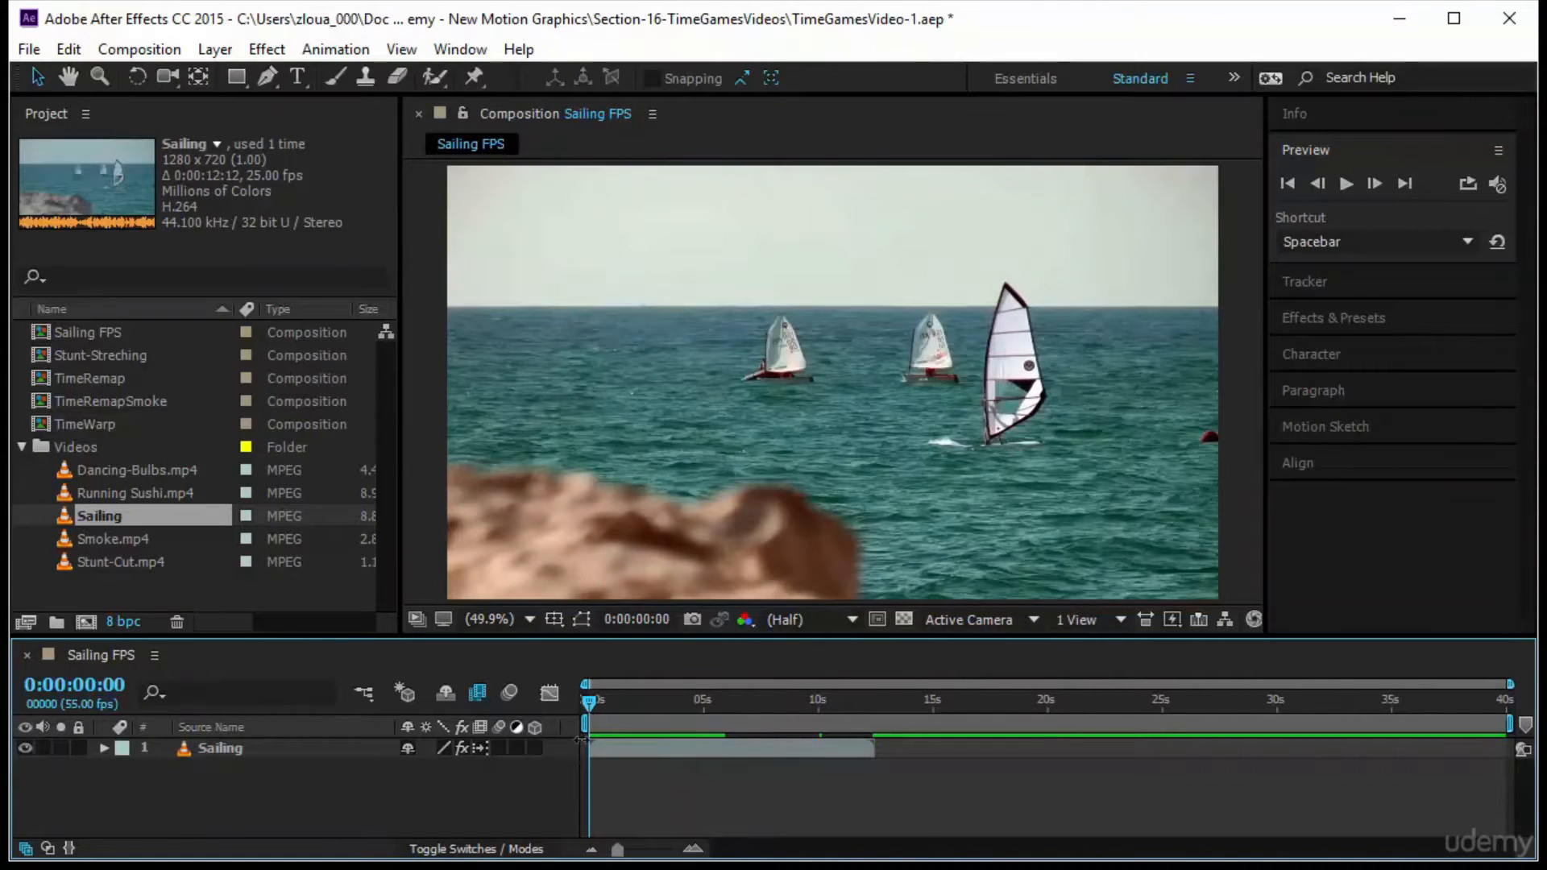
Set the Sailing FPS composition's frame rate to 1 frame per second
right_click(103, 654)
left_click(266, 231)
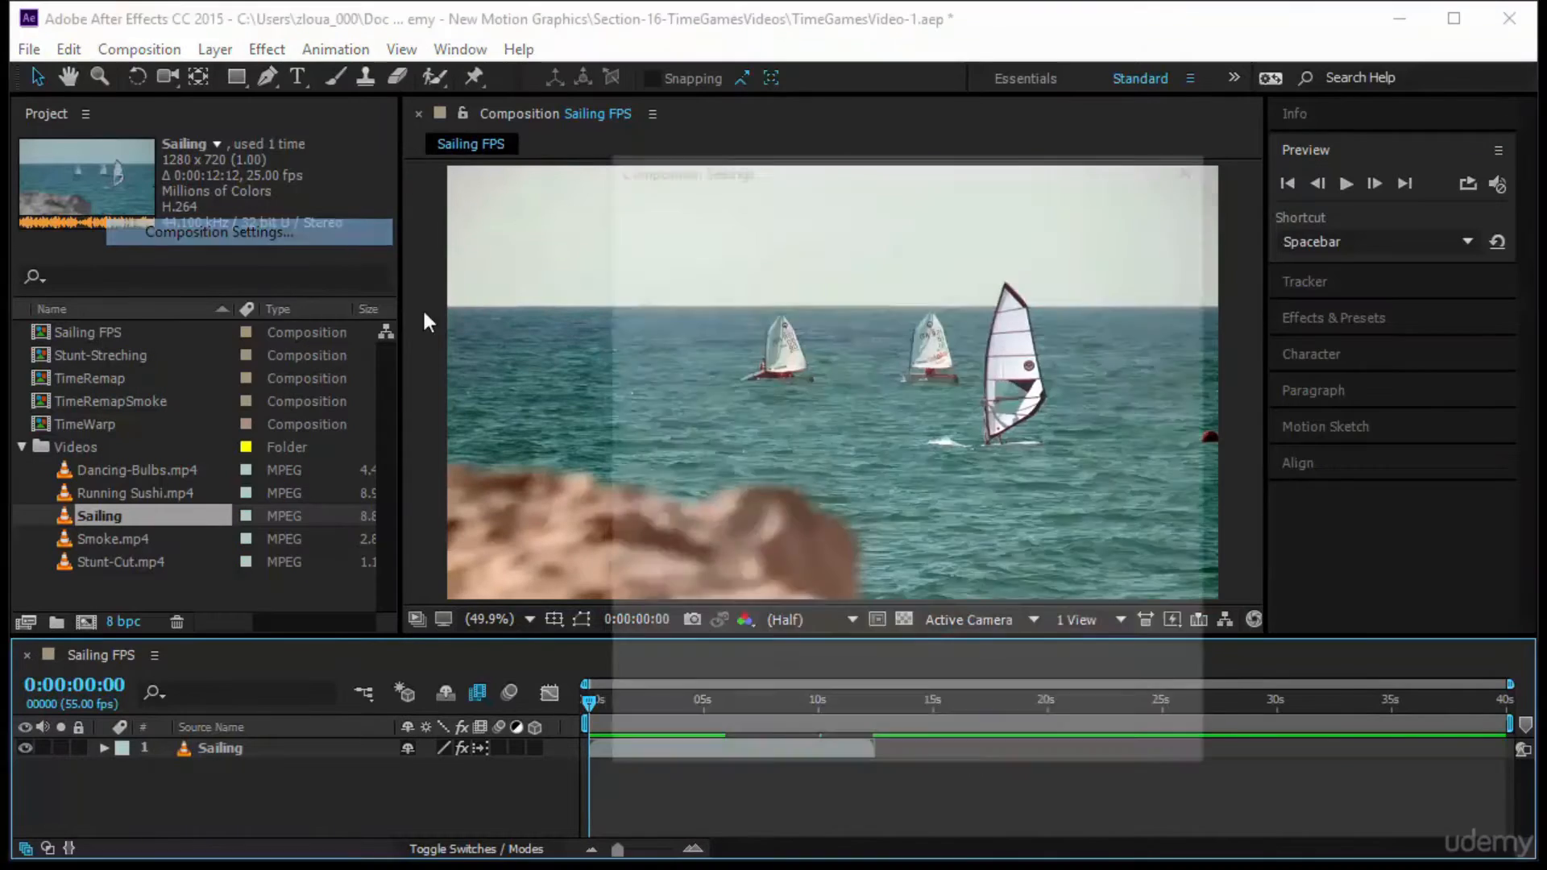
left_click(786, 453)
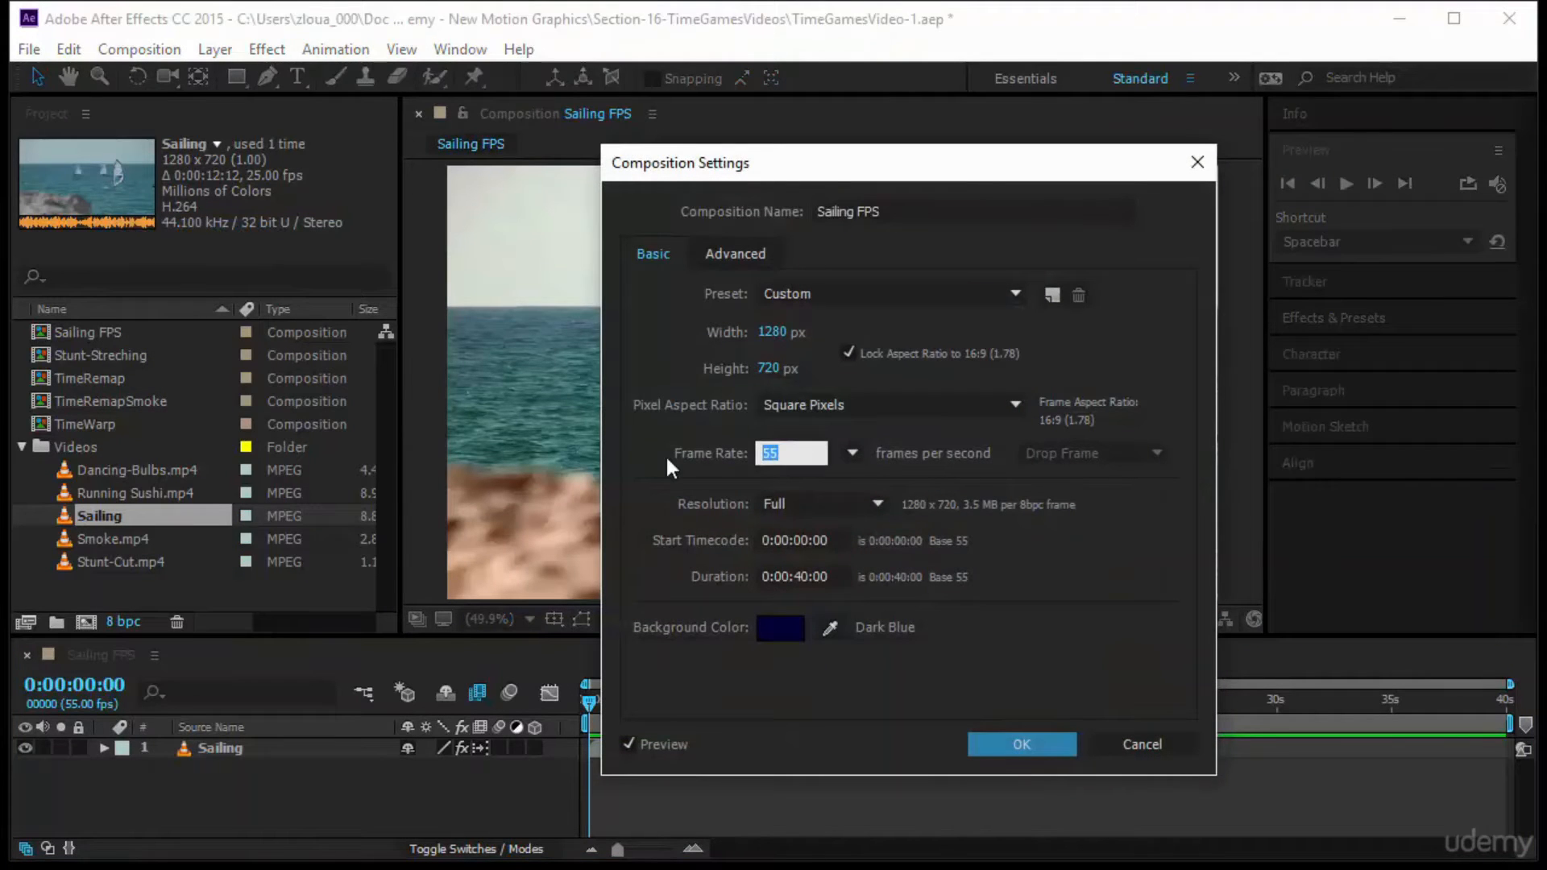
type("1")
left_click(1062, 746)
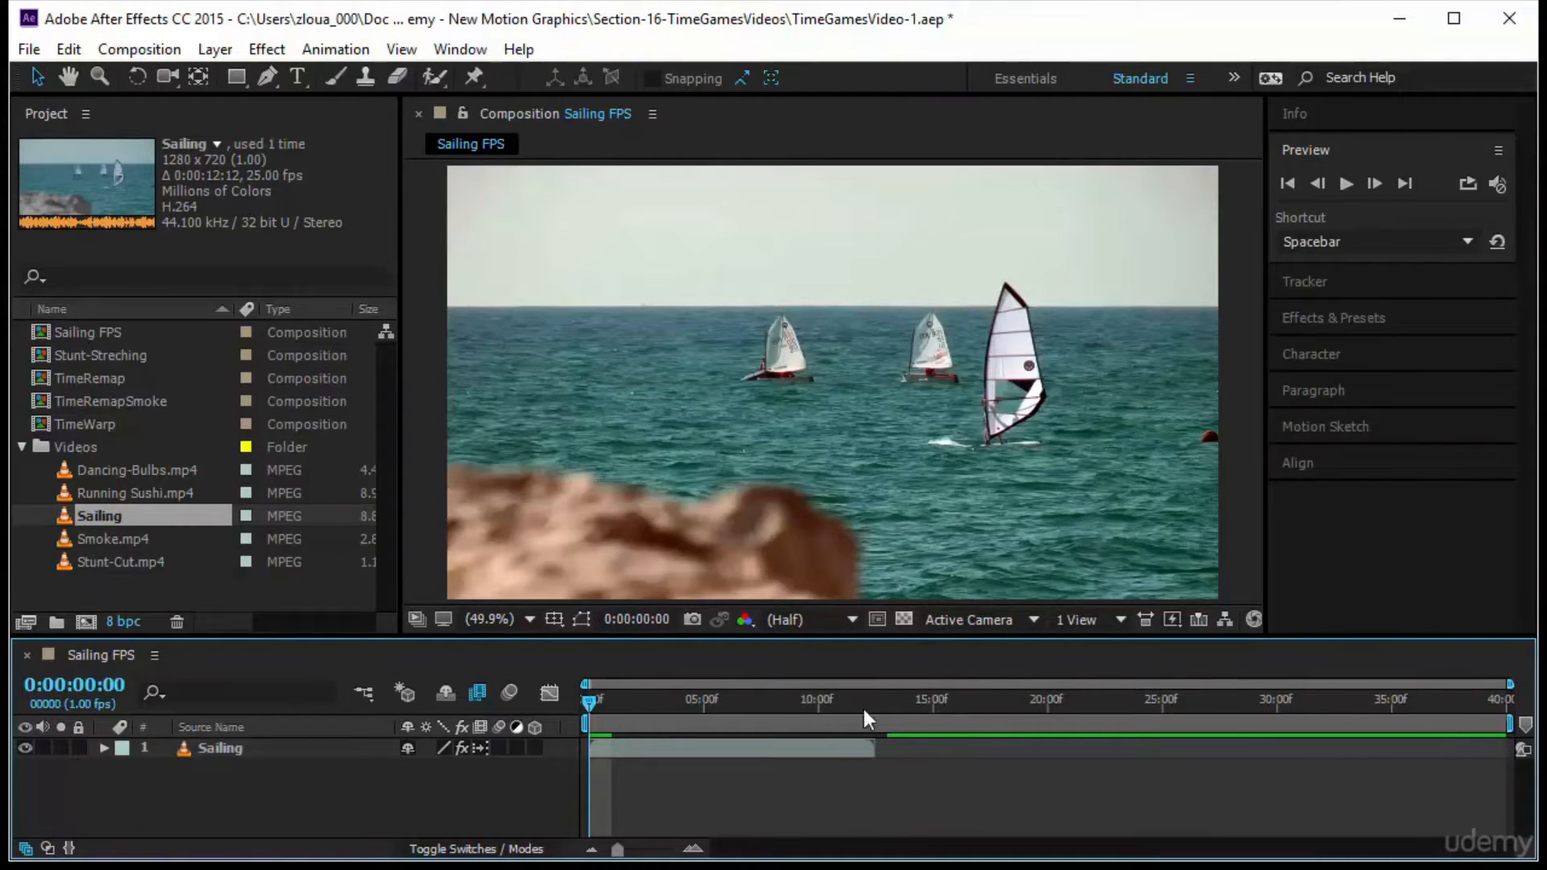
Preview the 1 fps composition from the start, and inspect its individual frames on the timeline from frame 0
left_click(1346, 183)
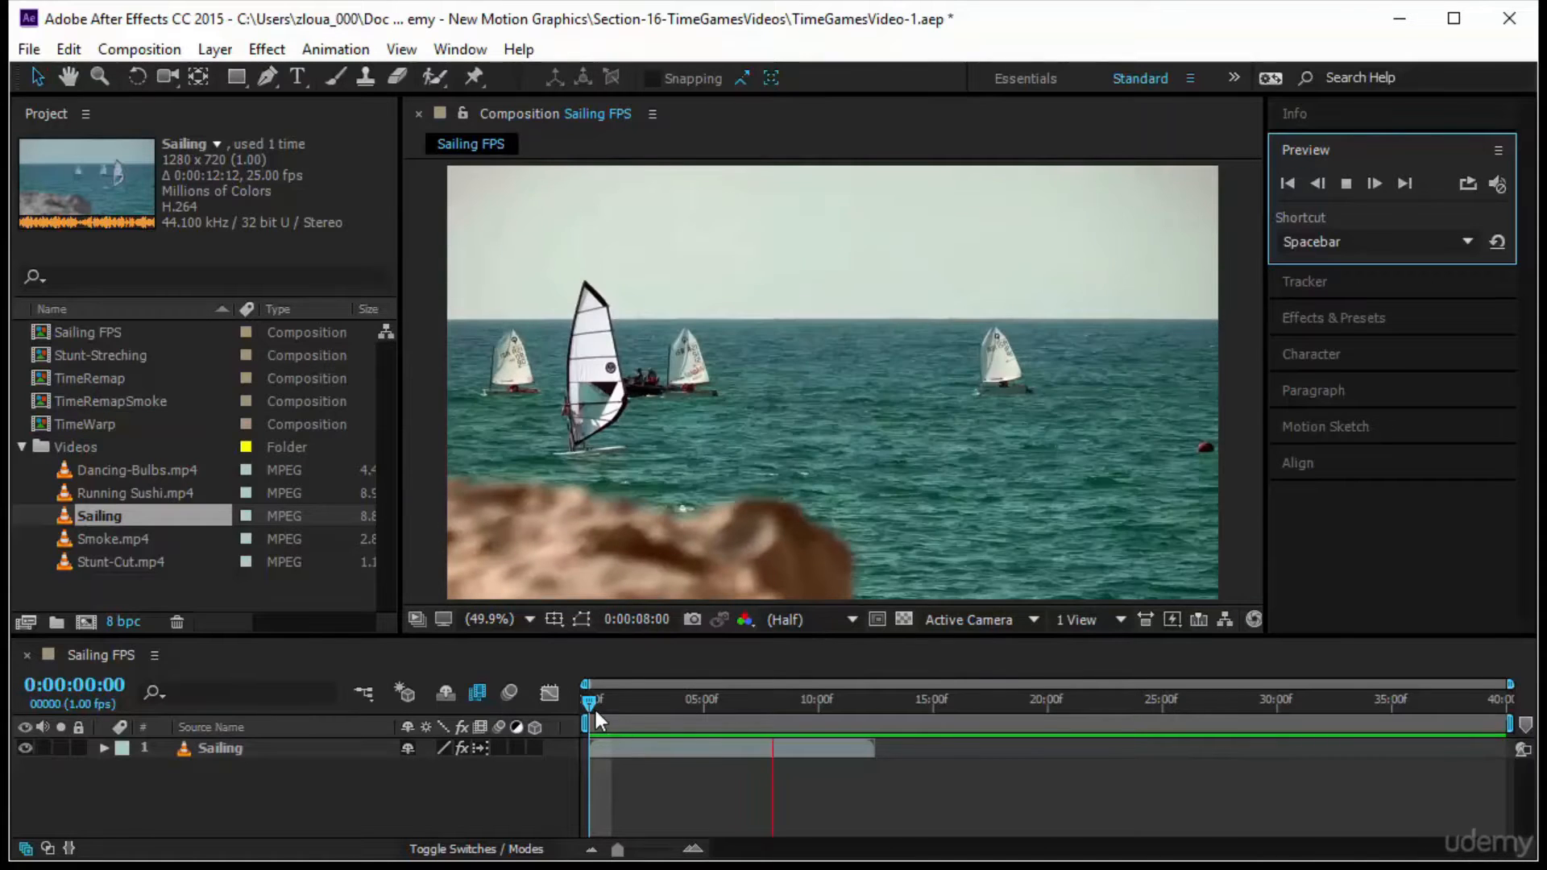
left_click(587, 704)
left_click_drag(584, 703, 524, 741)
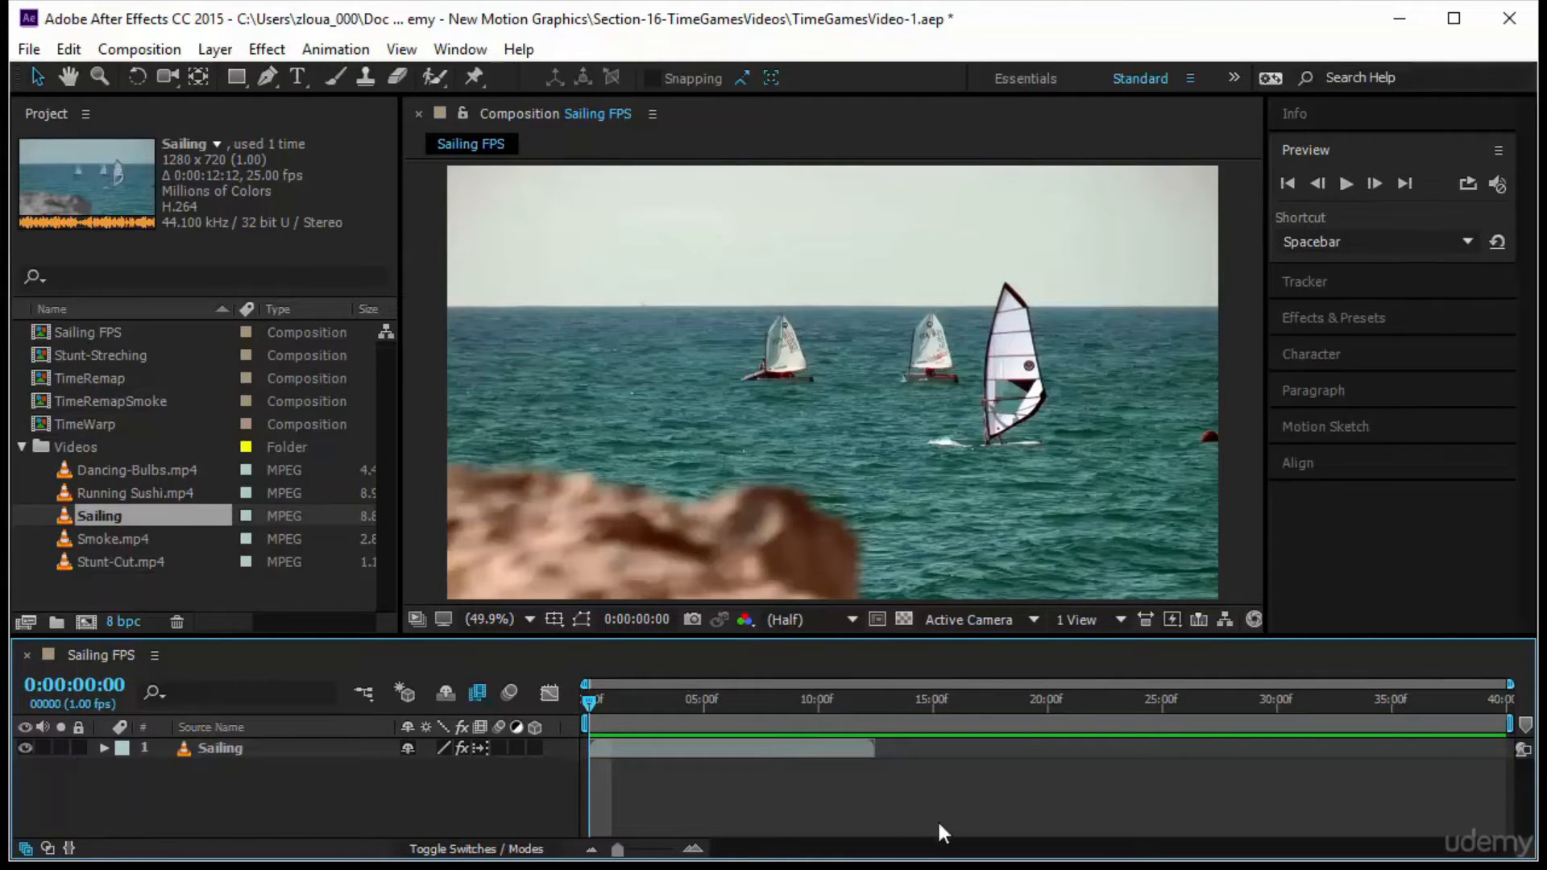
left_click_drag(617, 849, 673, 851)
left_click_drag(587, 705, 431, 790)
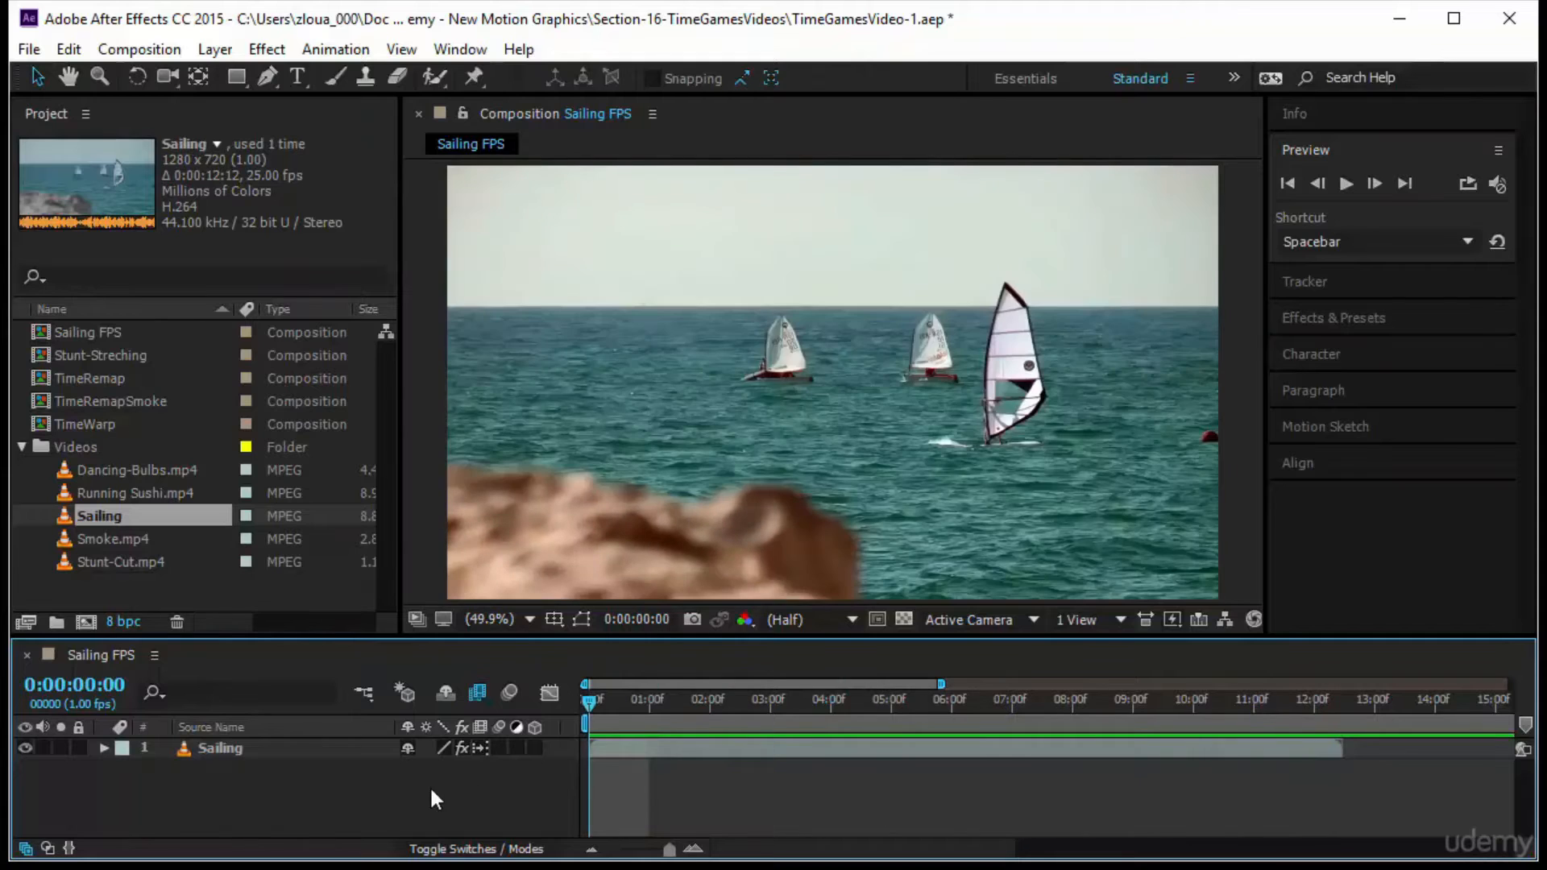
Replay the 1 fps Sailing FPS preview, scrub from frame 0 to 0:00:03:00 and return to the start
left_click(1346, 185)
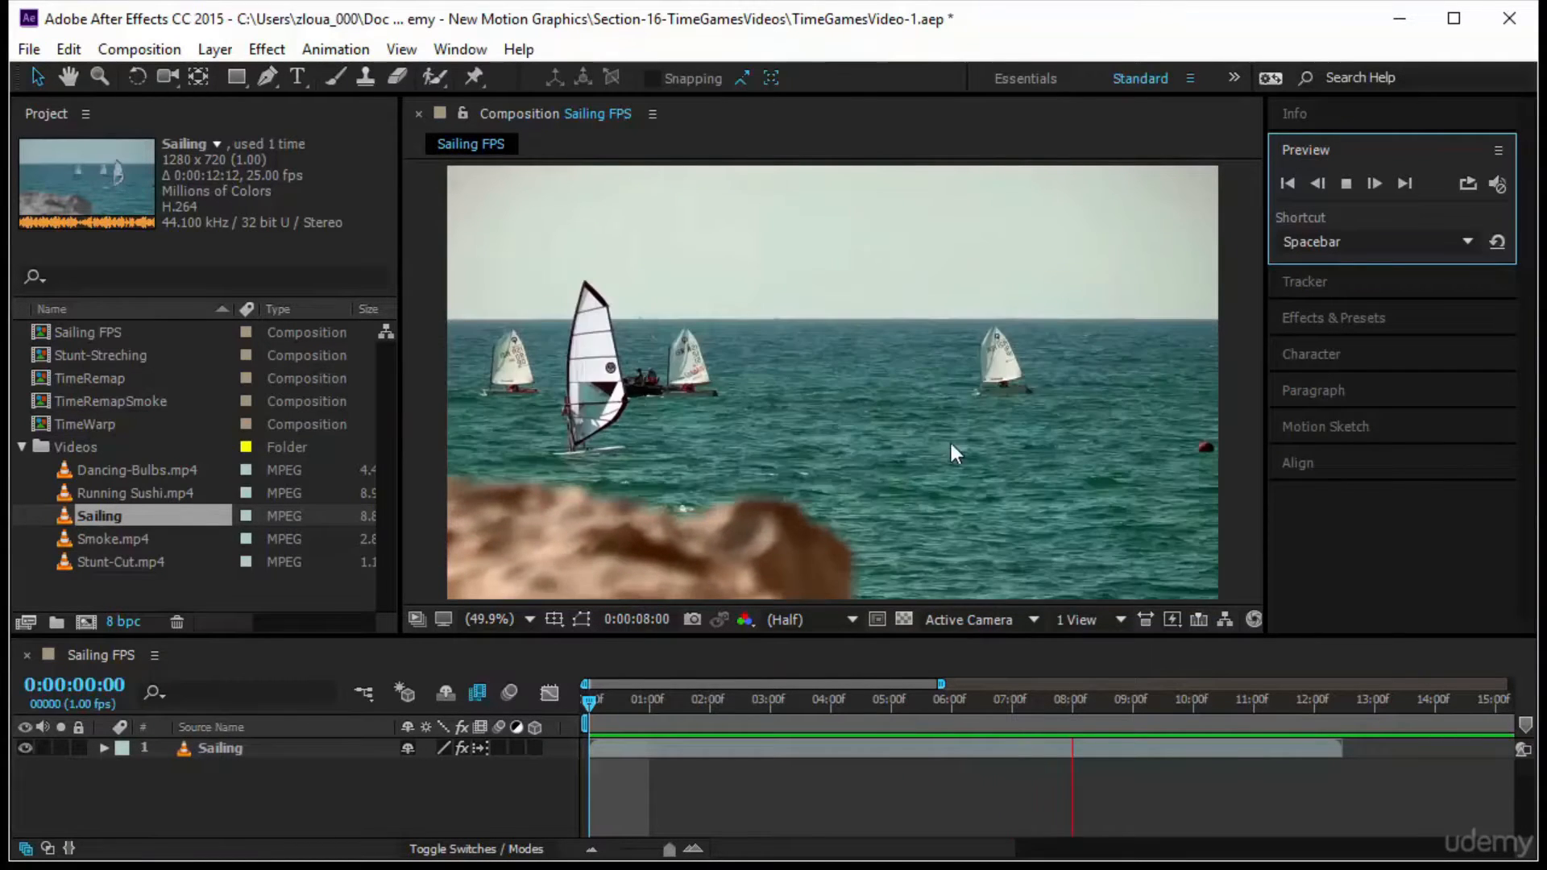
left_click(592, 705)
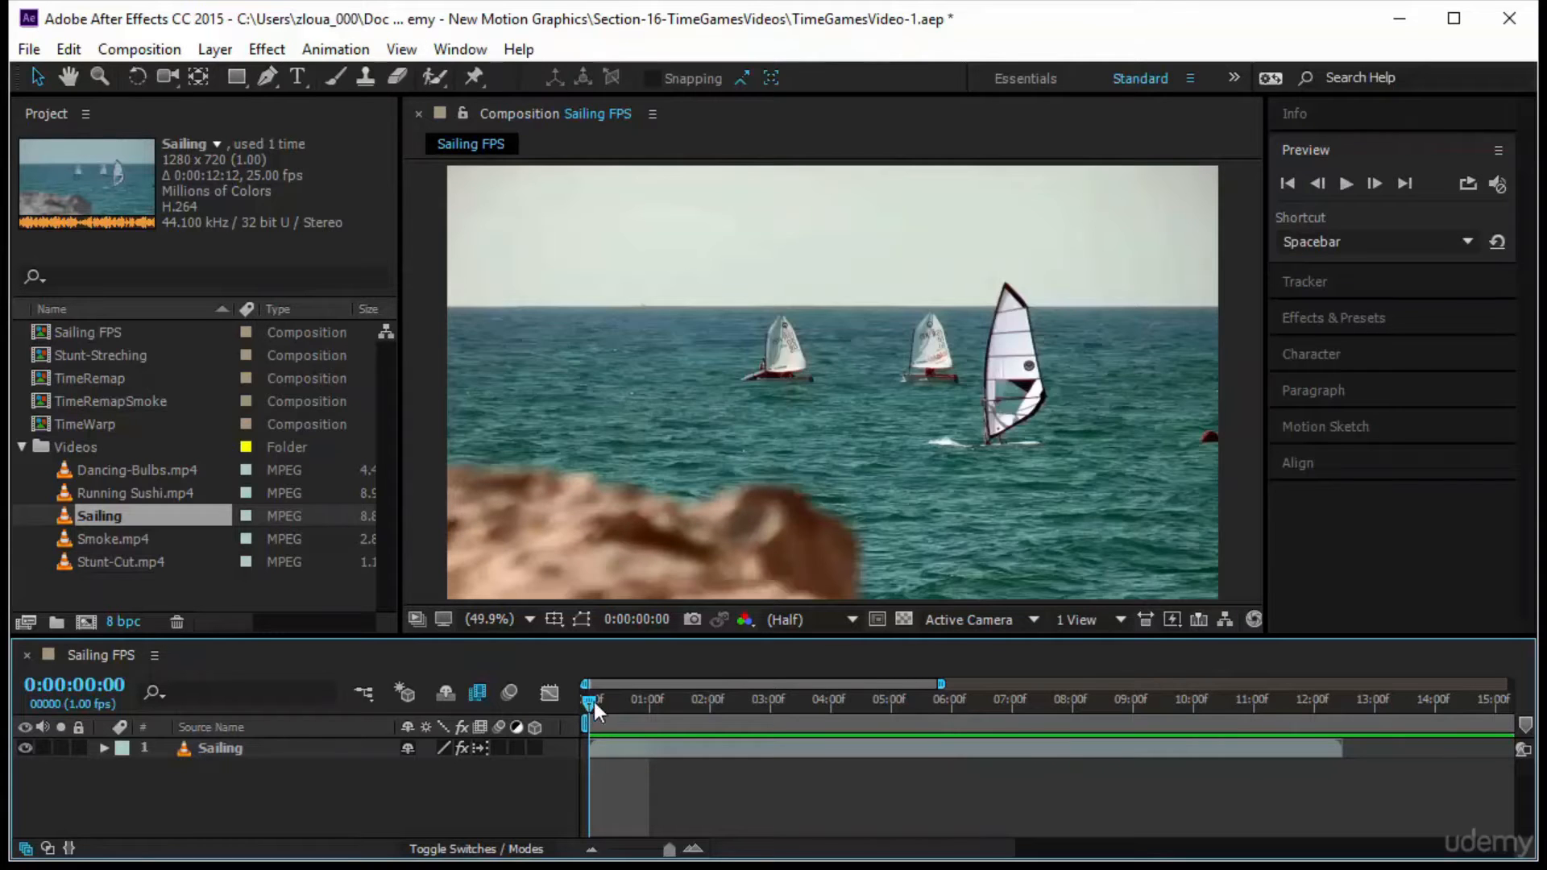
left_click_drag(594, 703, 769, 703)
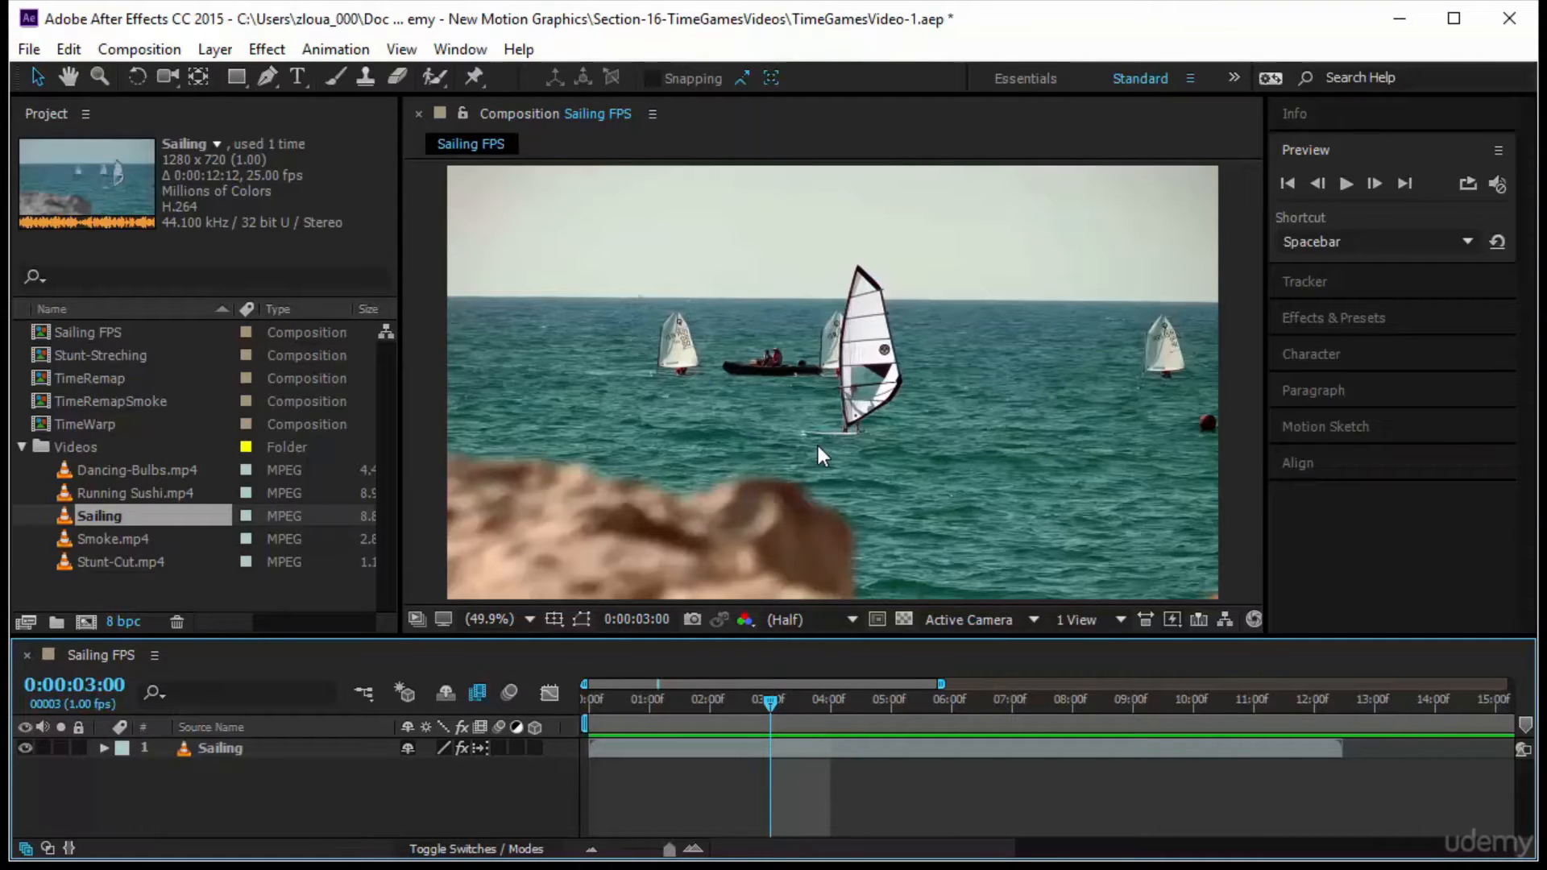
key("Home")
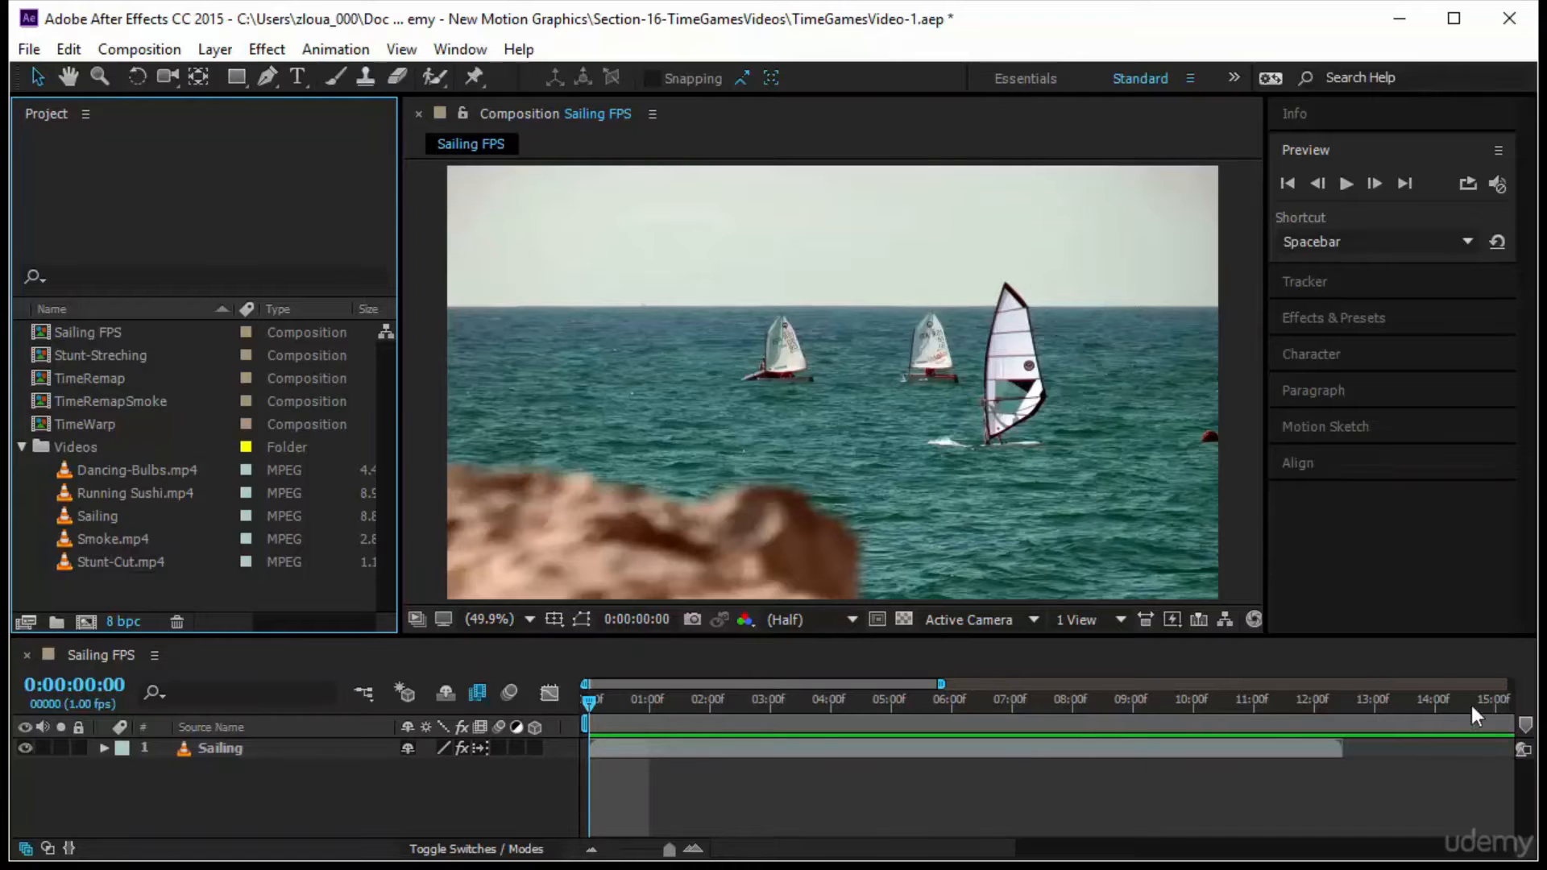
Open the Stunt-Streching composition, scrub through Stunt-Cut.mp4 to its end and return to the first frame
left_click(337, 750)
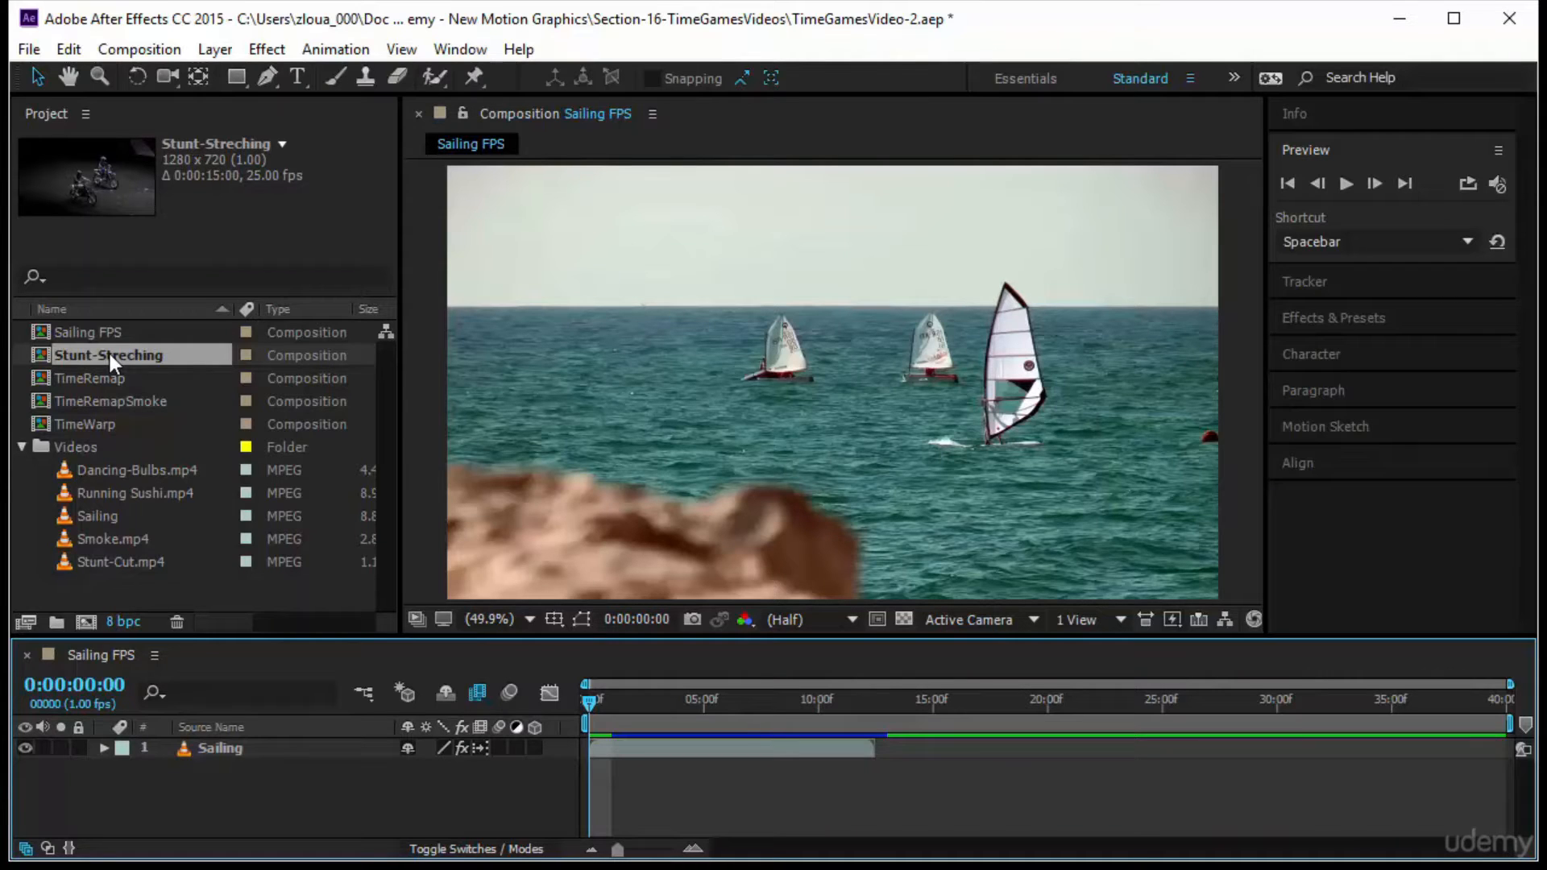
double_click(161, 356)
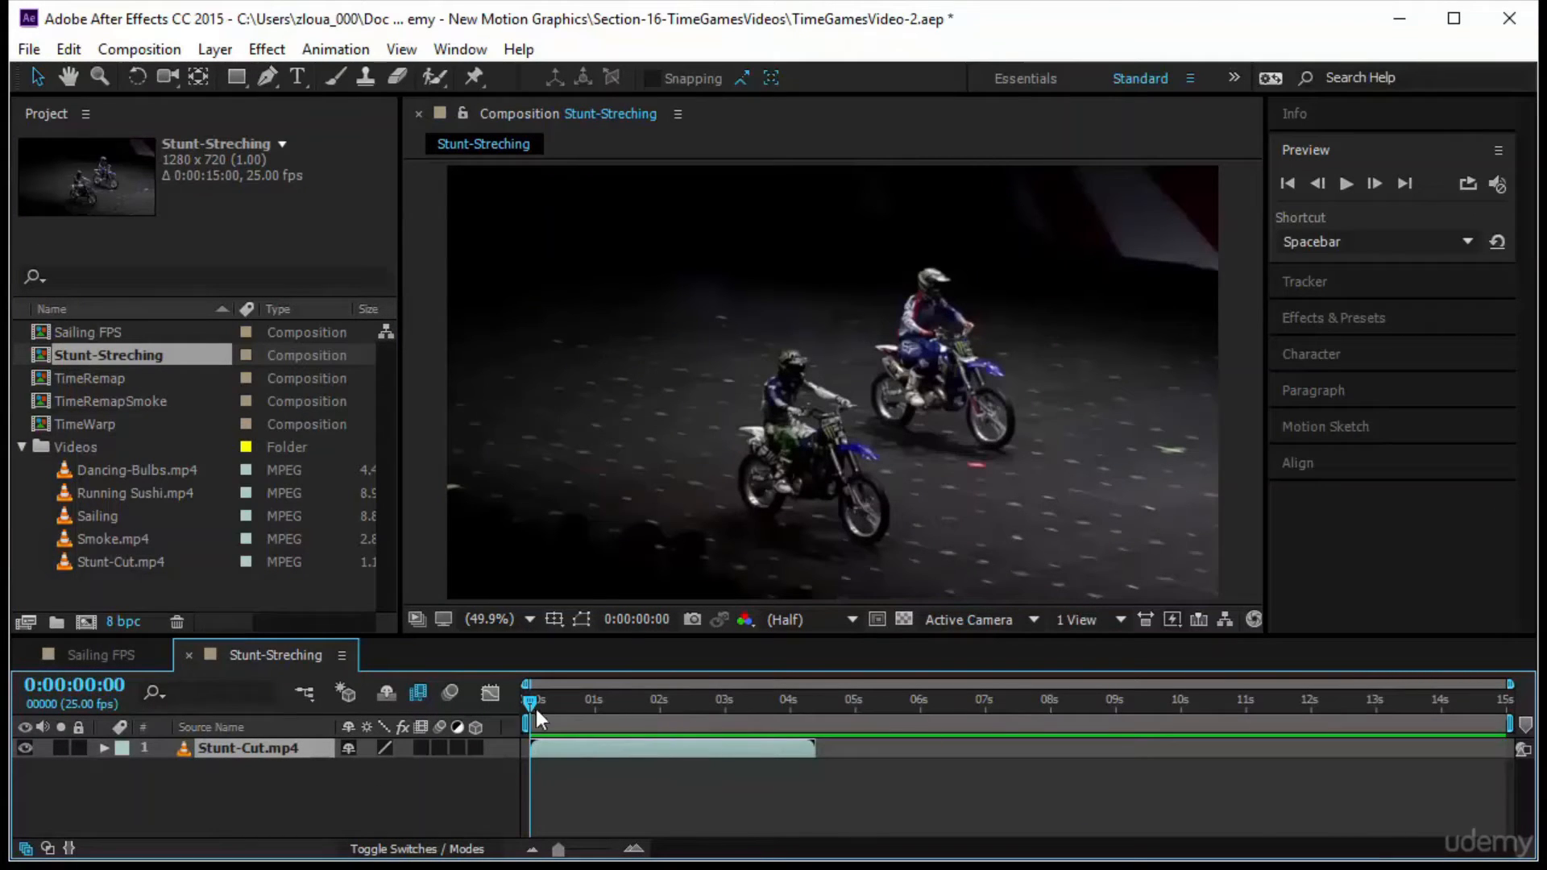
left_click_drag(529, 700, 811, 727)
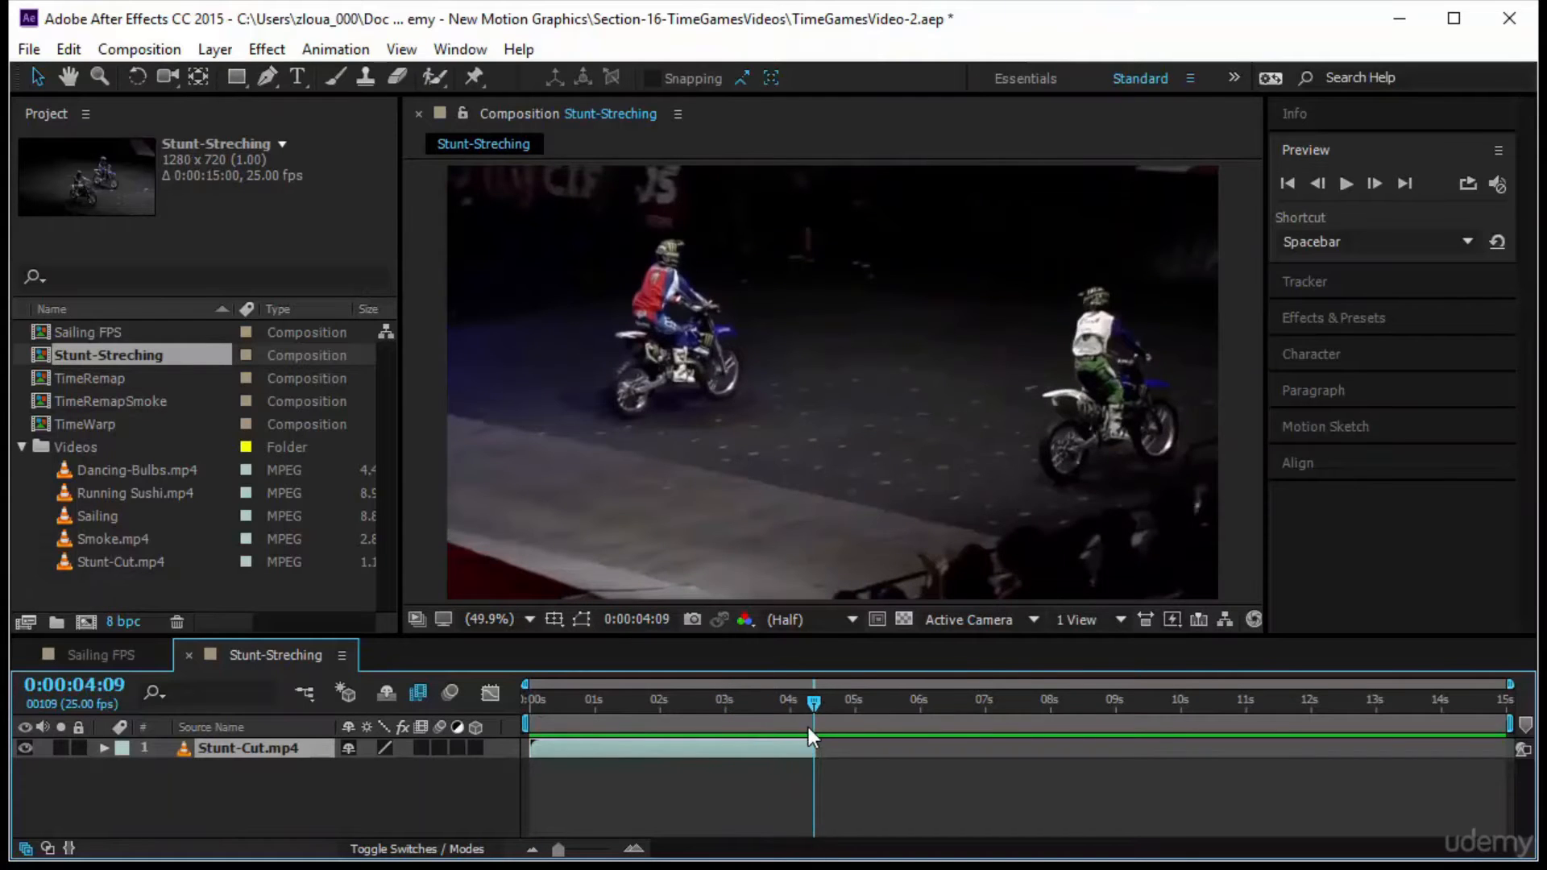
key("Home")
Preview the Stunt-Cut.mp4 clip twice at its original speed and stop back at the start
left_click(1349, 183)
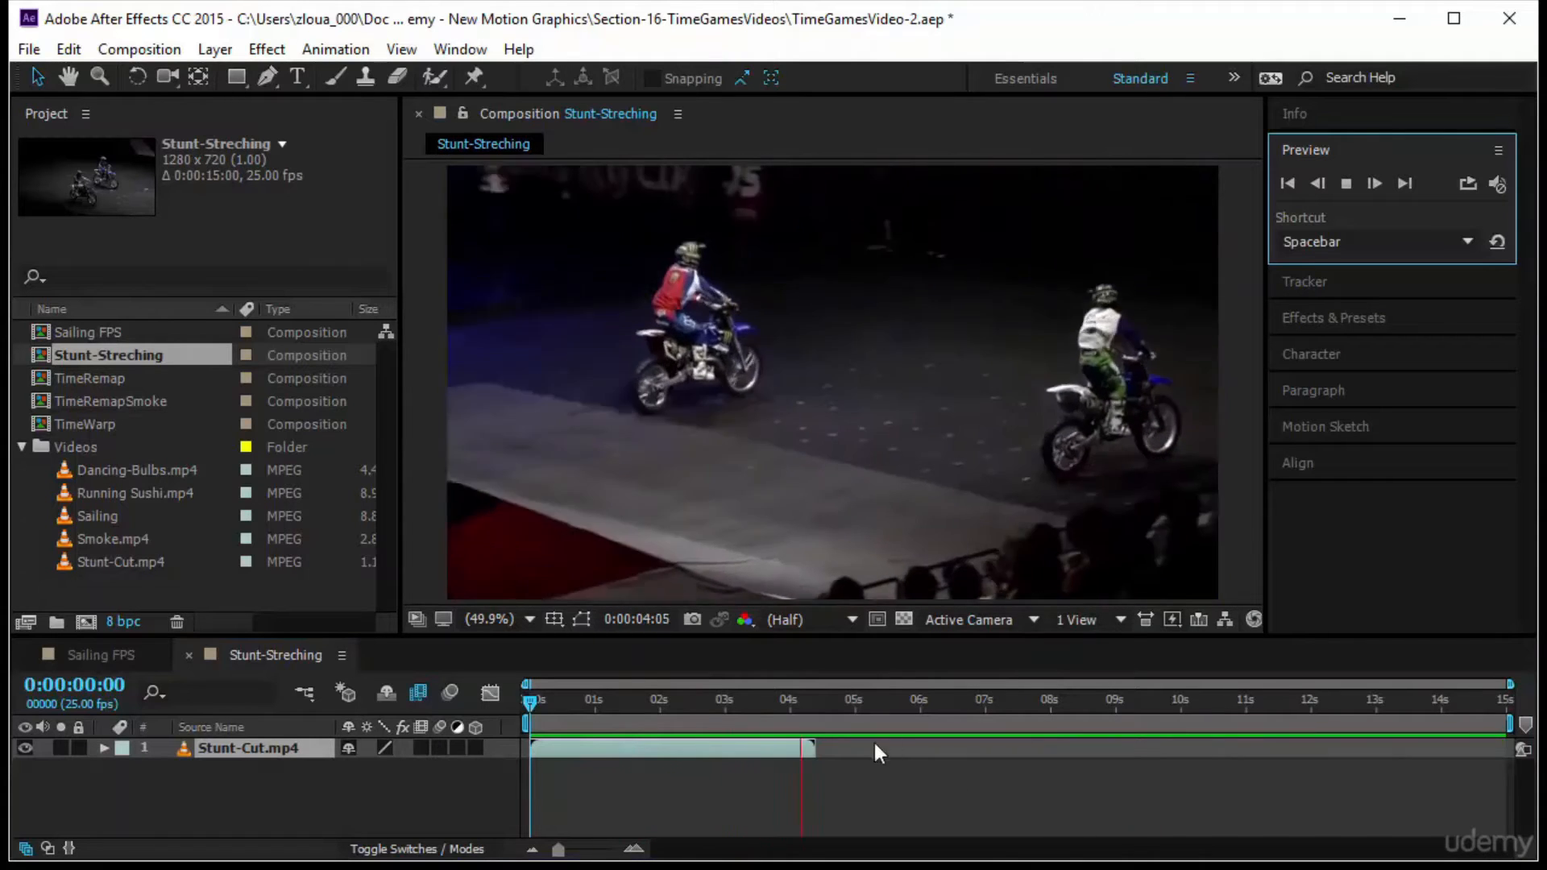
left_click_drag(532, 693, 470, 733)
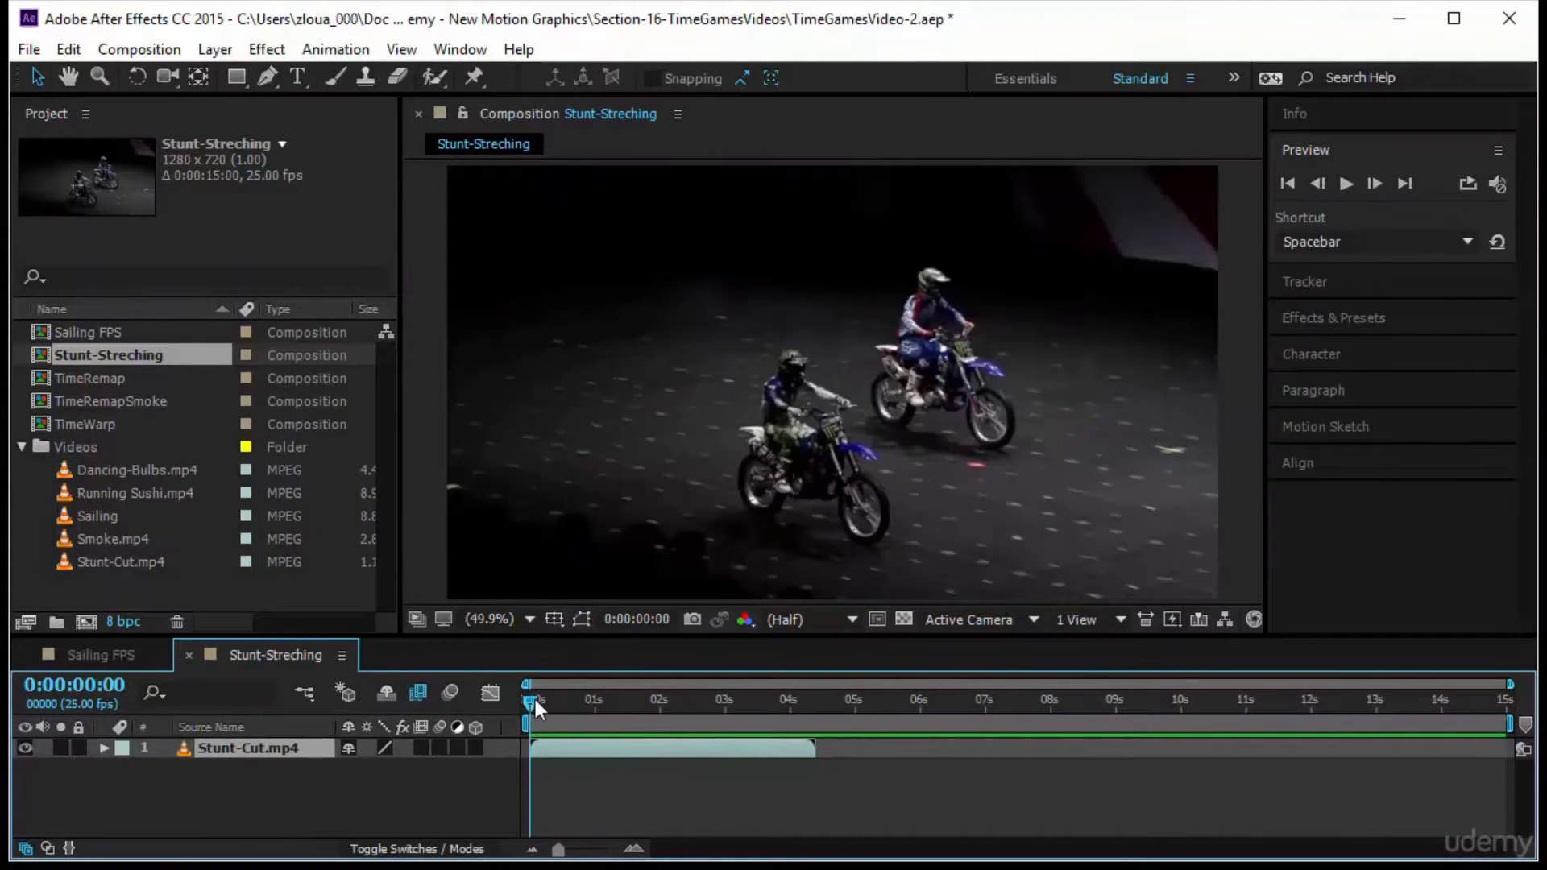
left_click_drag(525, 704, 502, 773)
left_click(1342, 184)
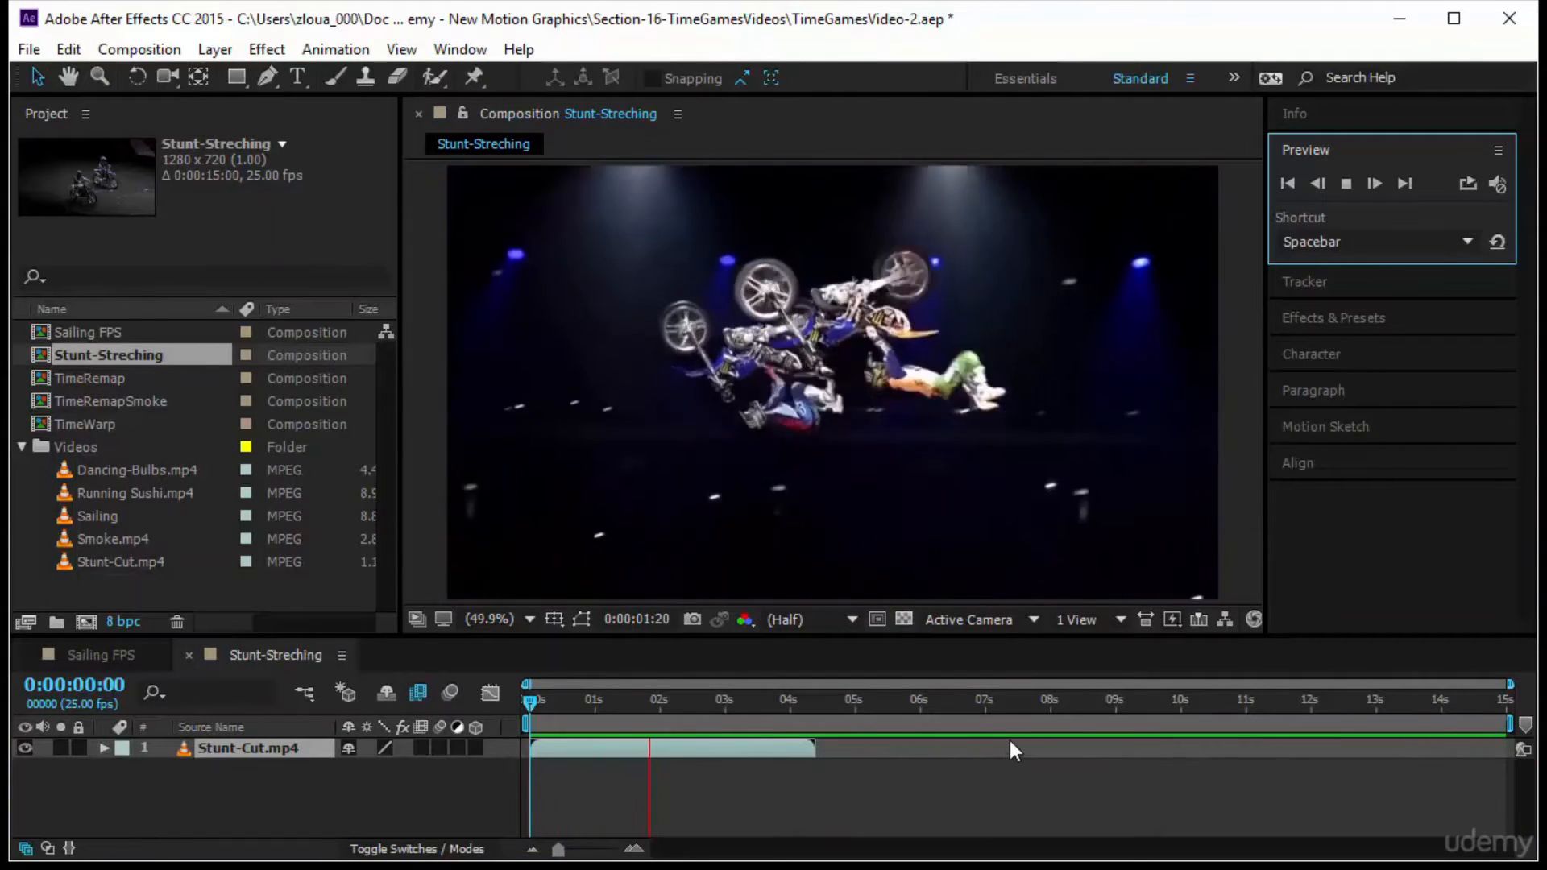
left_click(525, 702)
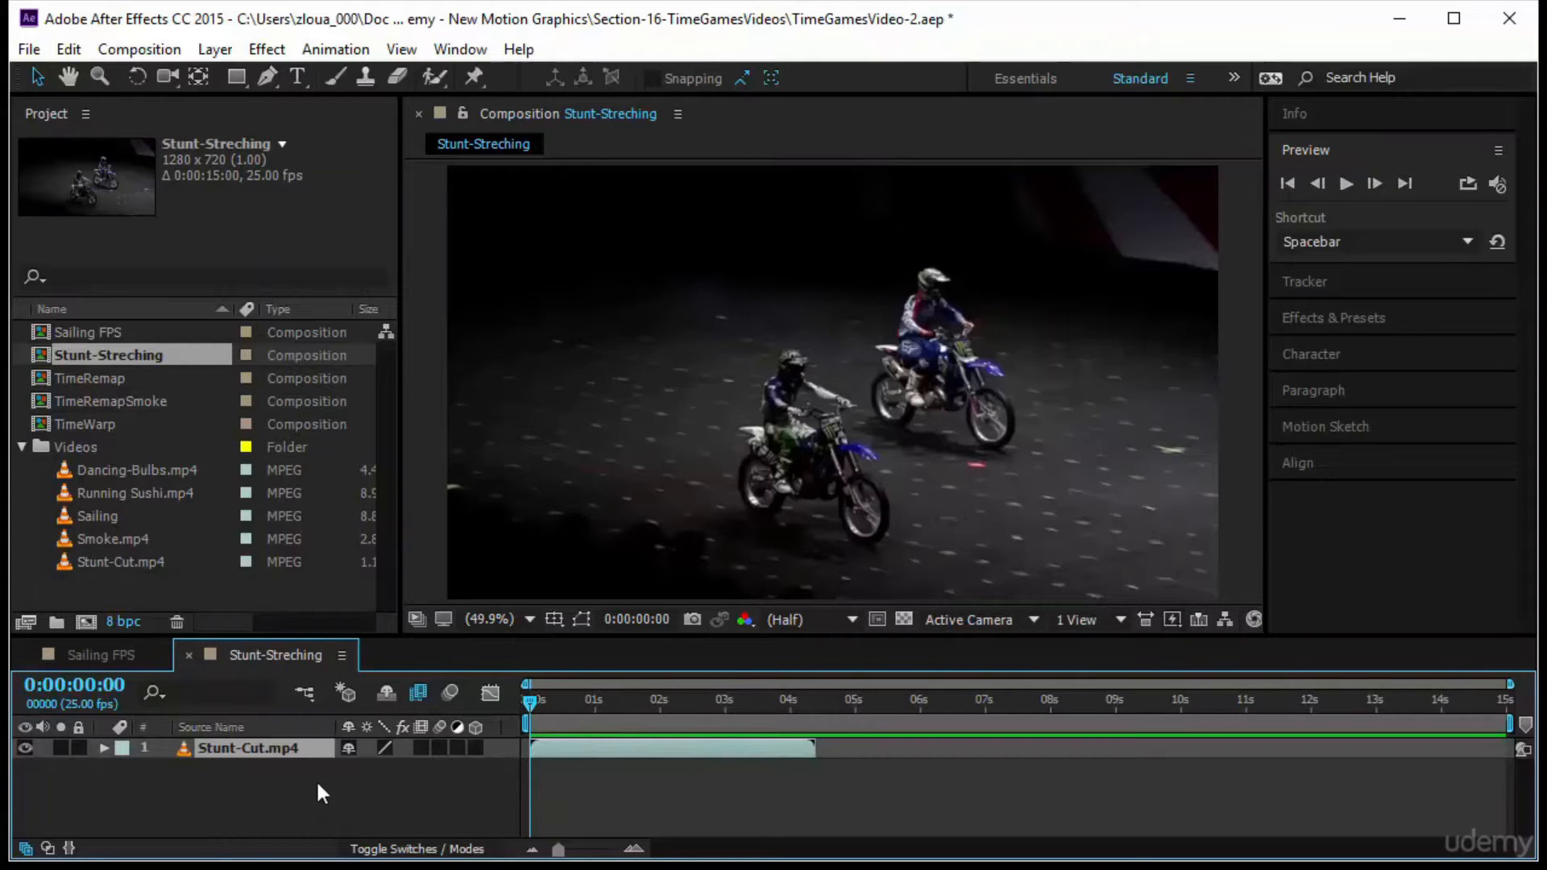
Show the layer's In, Out, Duration and Stretch values, set its In time to 0:00:00:10 and move to the in-point
left_click(69, 849)
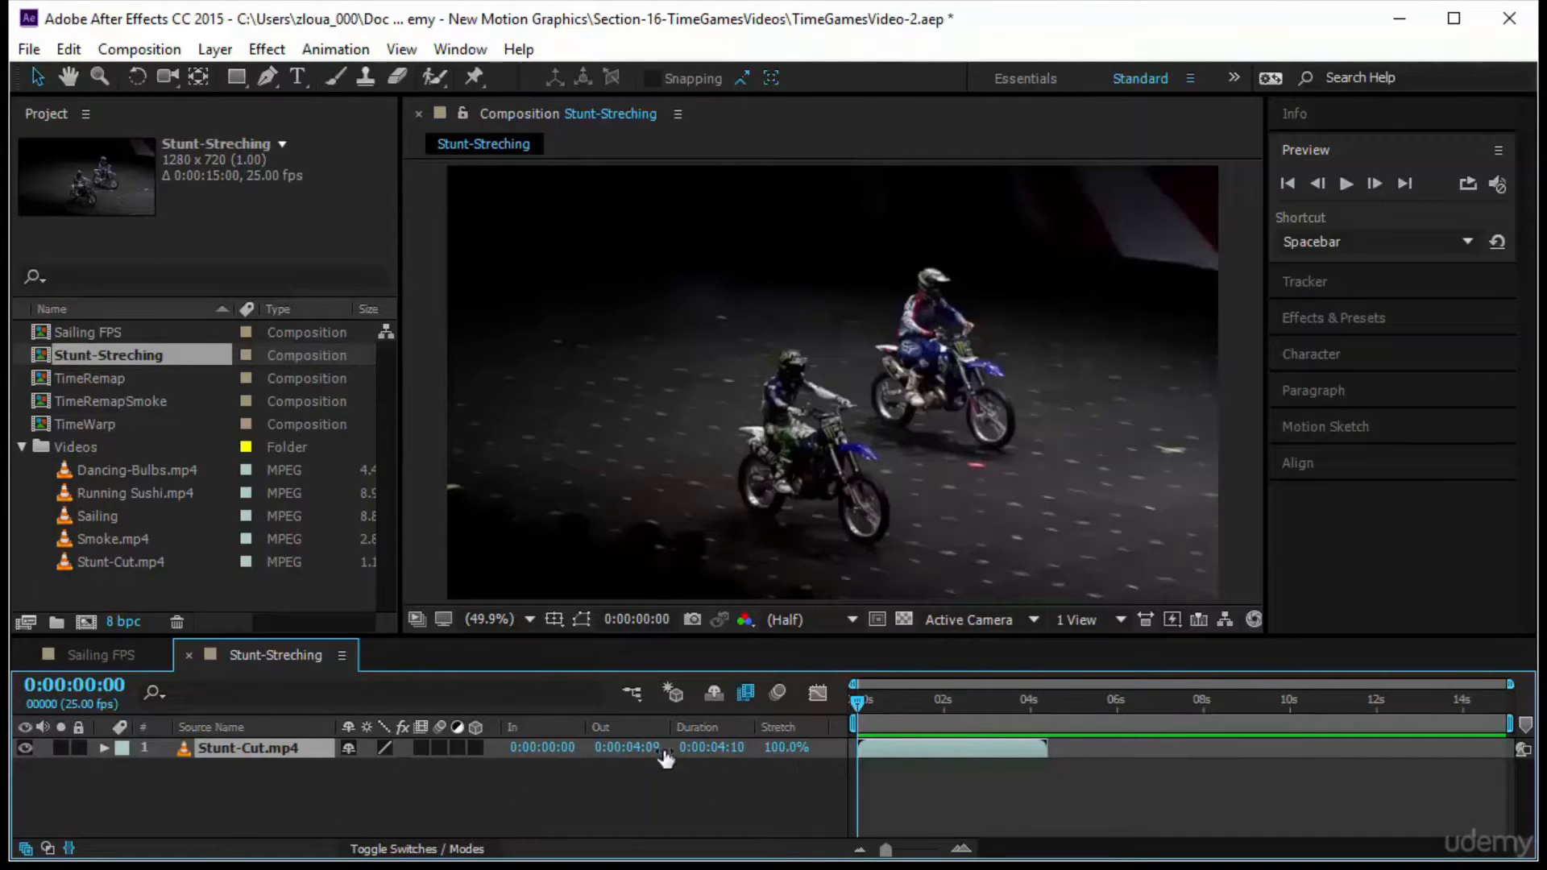
left_click(556, 748)
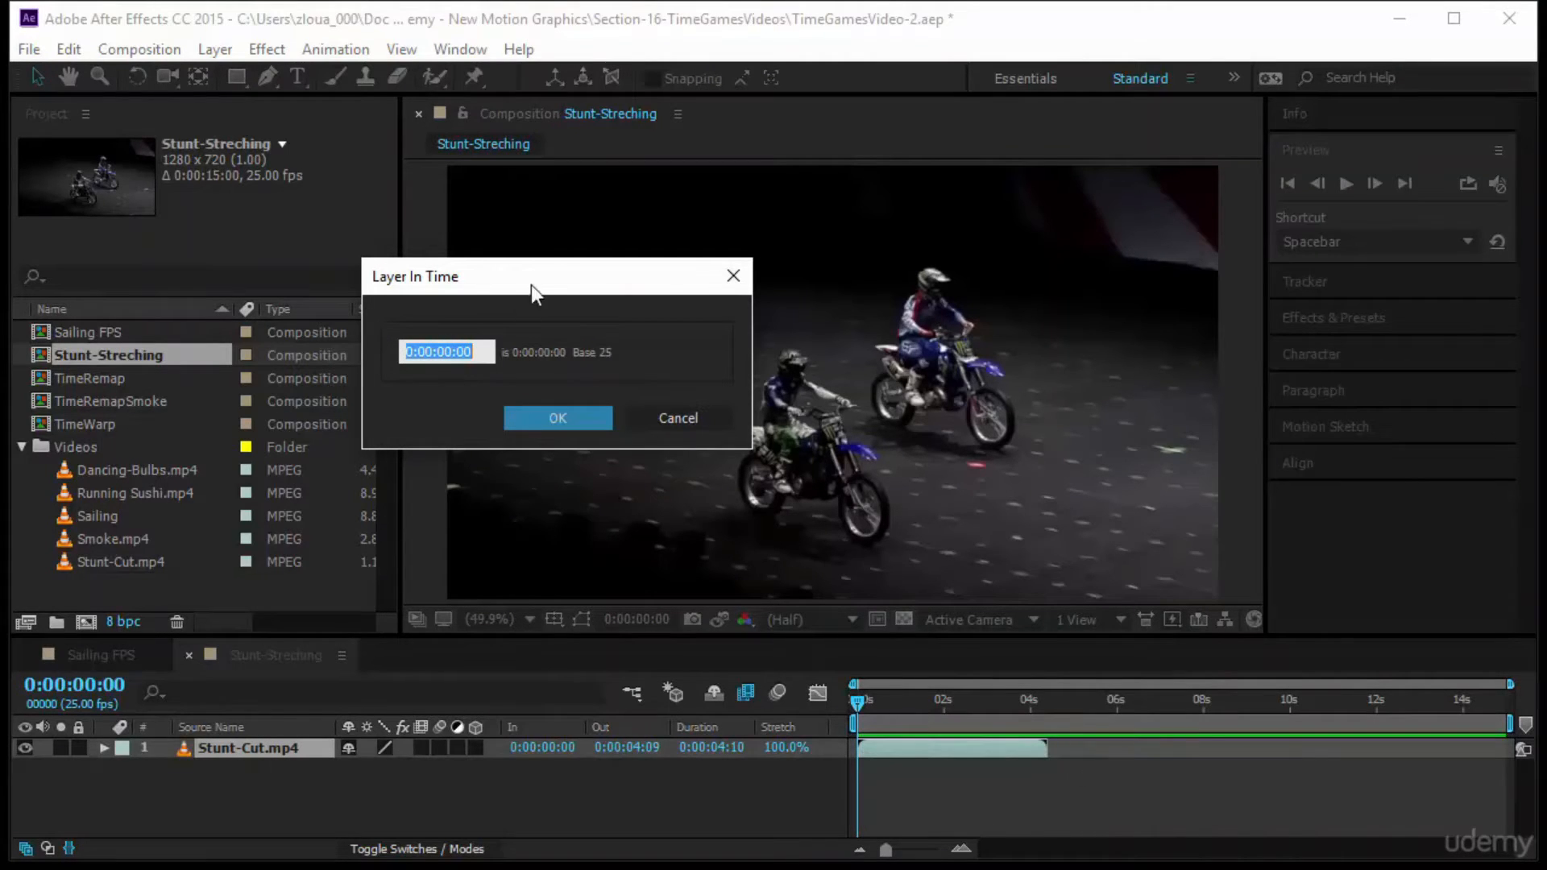
type("10")
key("Return")
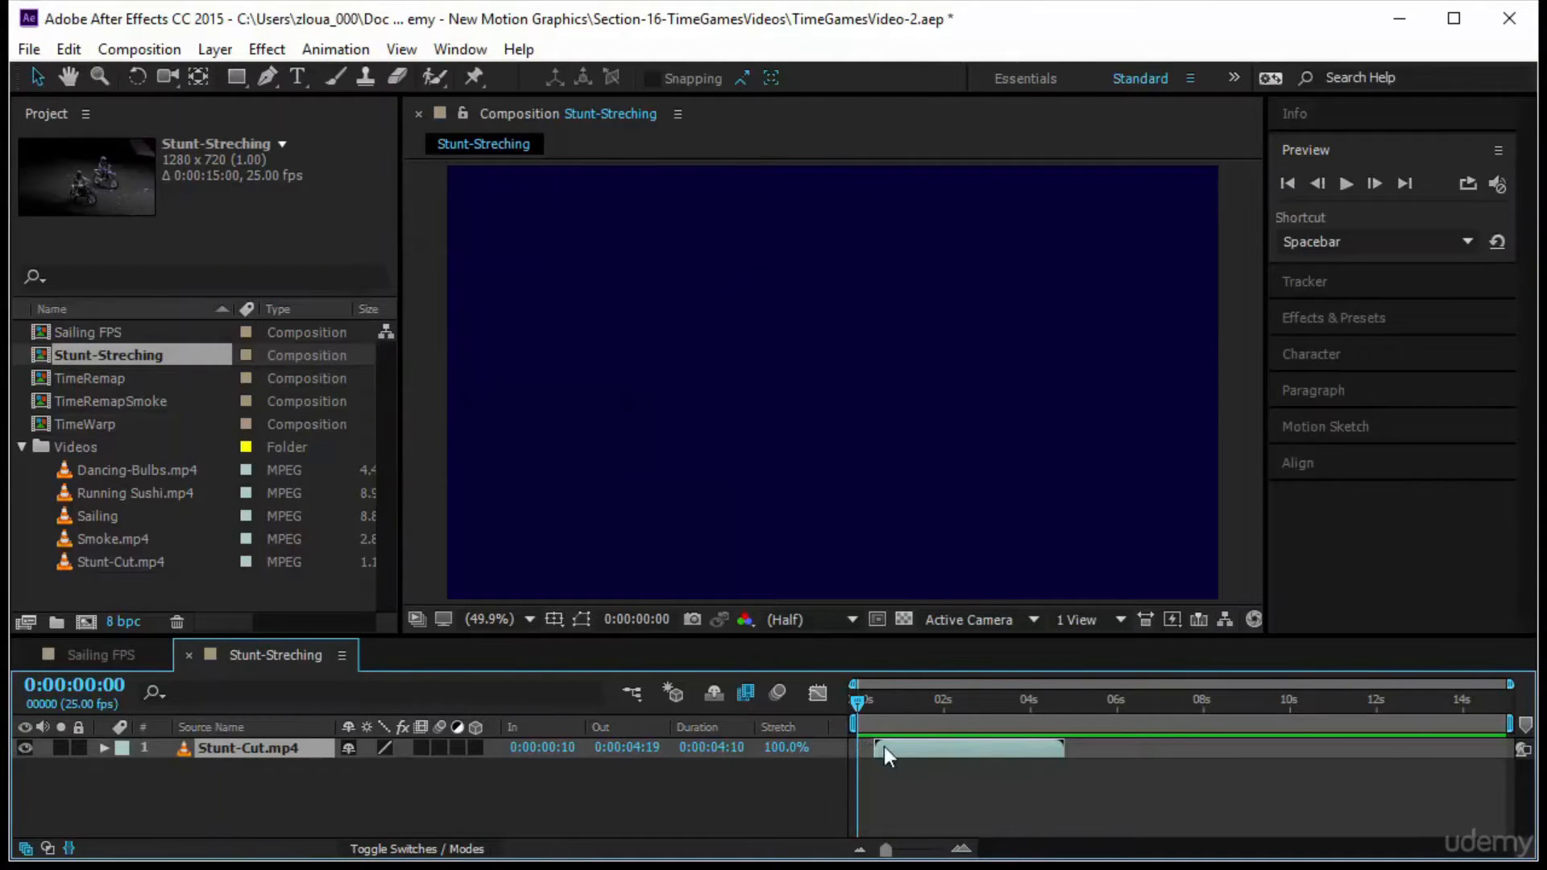
key("i")
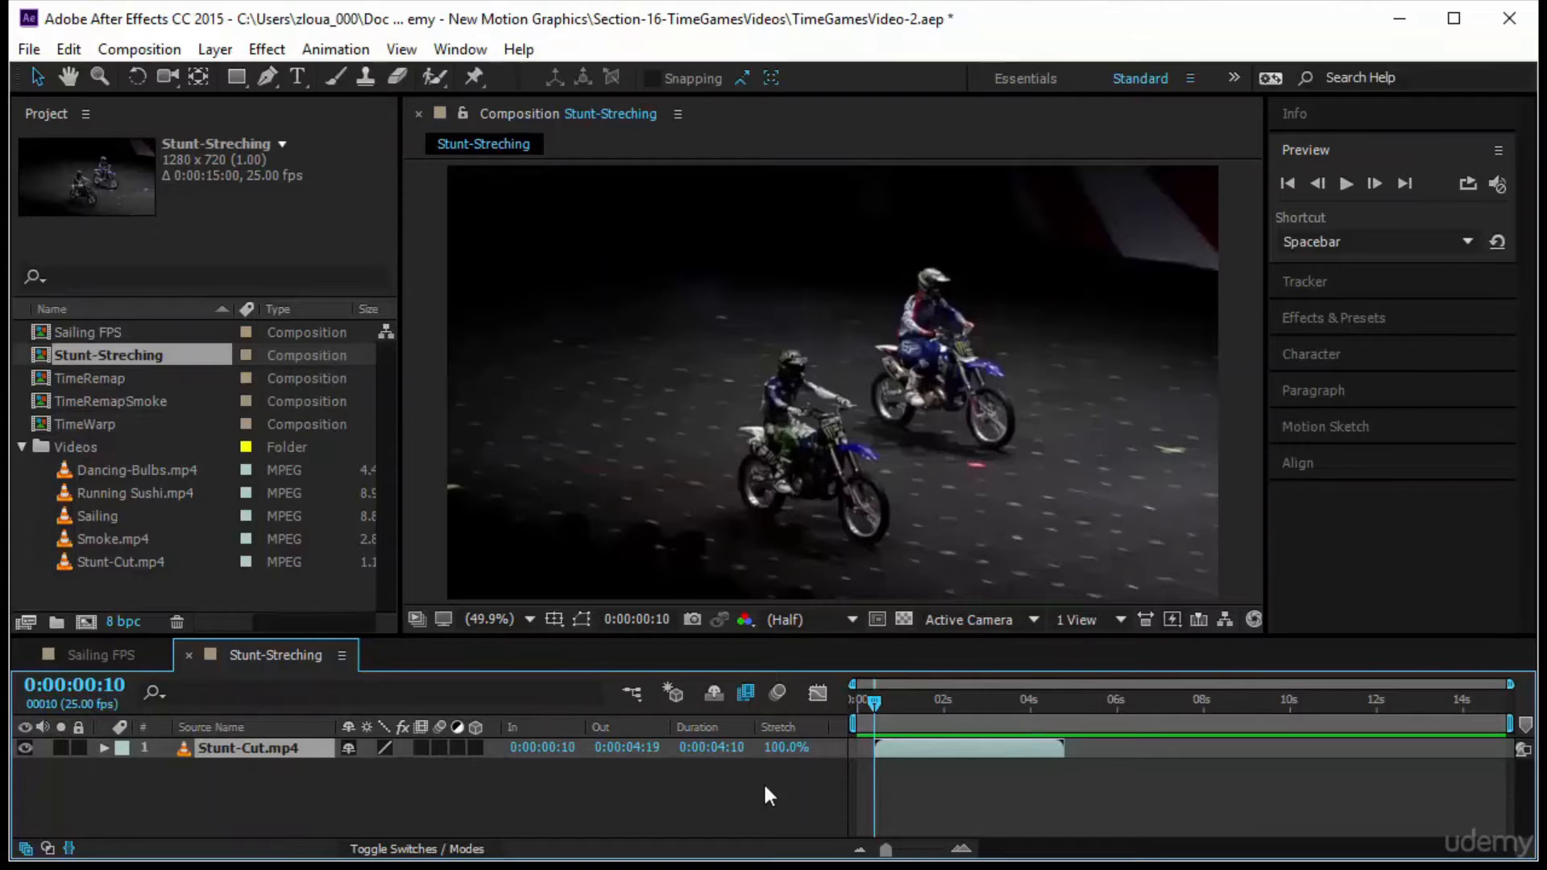
Set the Stunt-Cut.mp4 layer's Out time to 0:00:05:00 and move the current time to its out-point
left_click(628, 748)
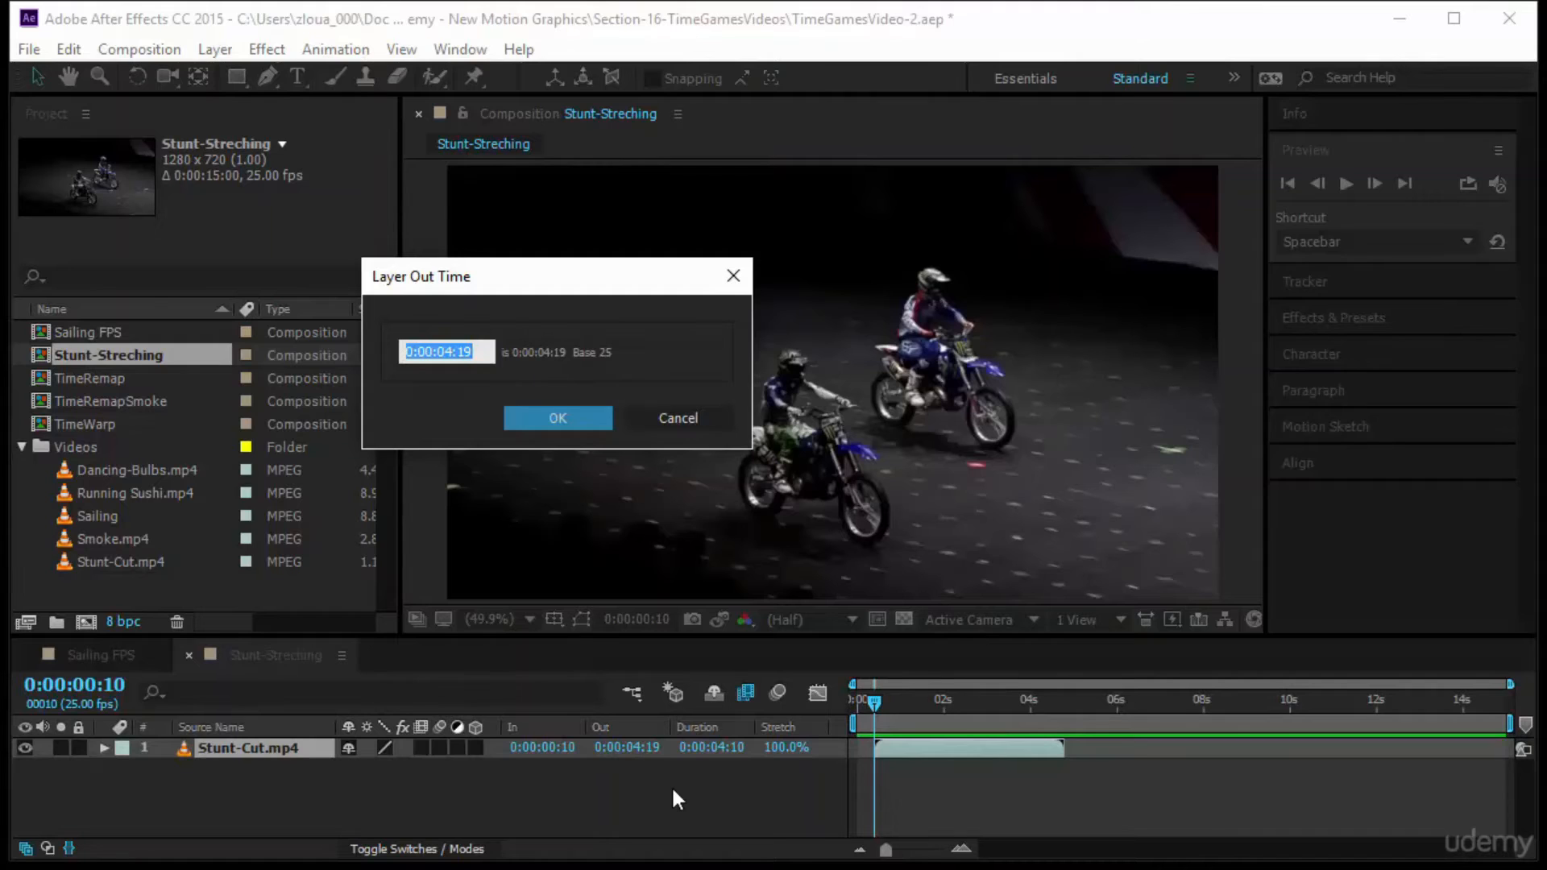
type("500")
key("Return")
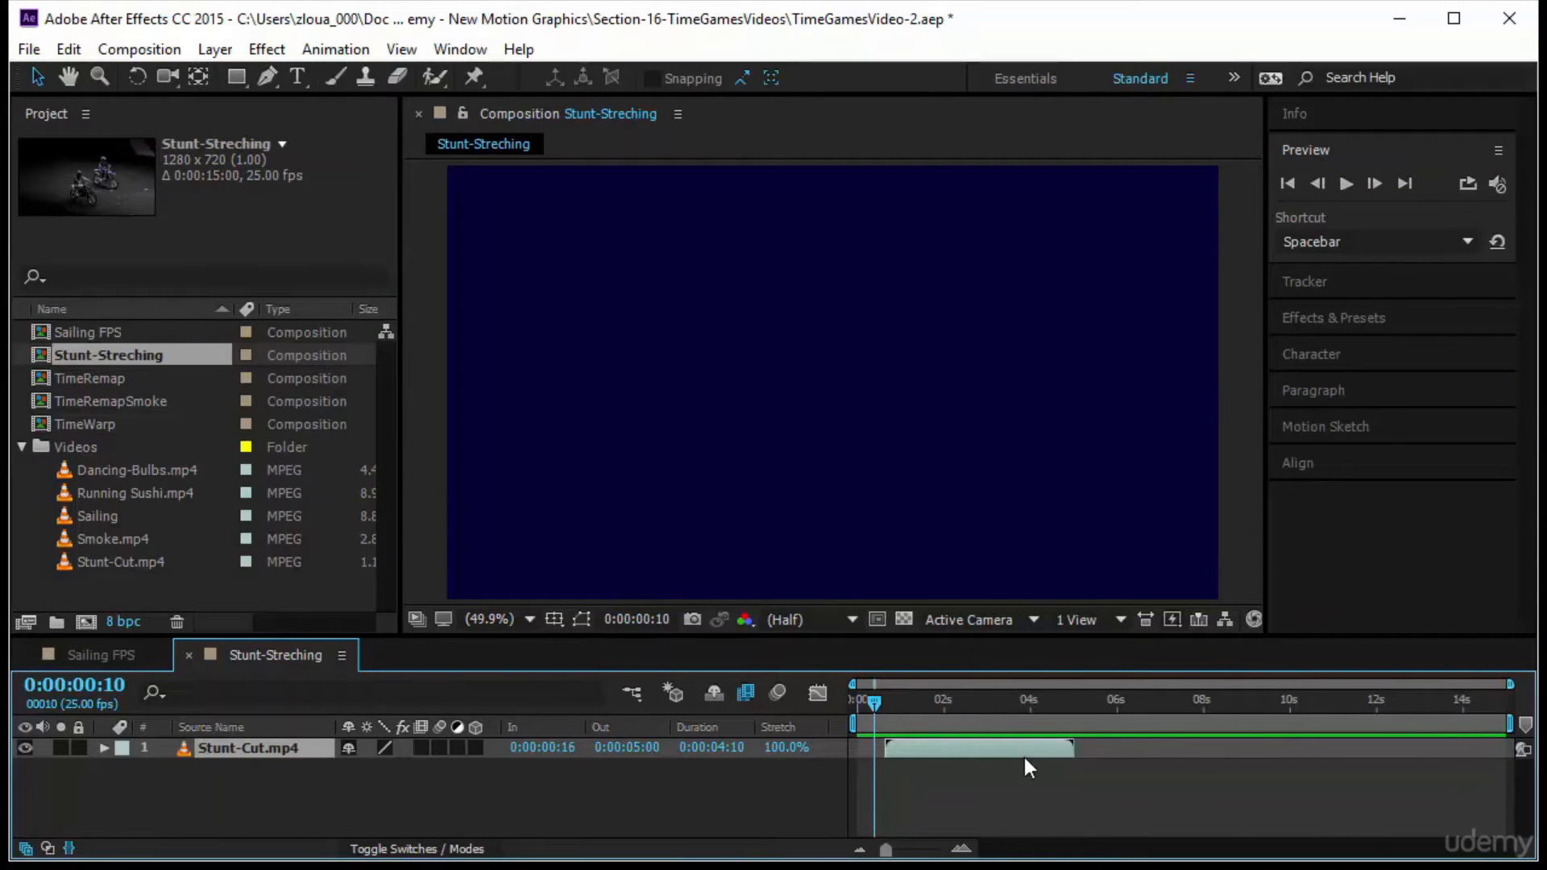
key("o")
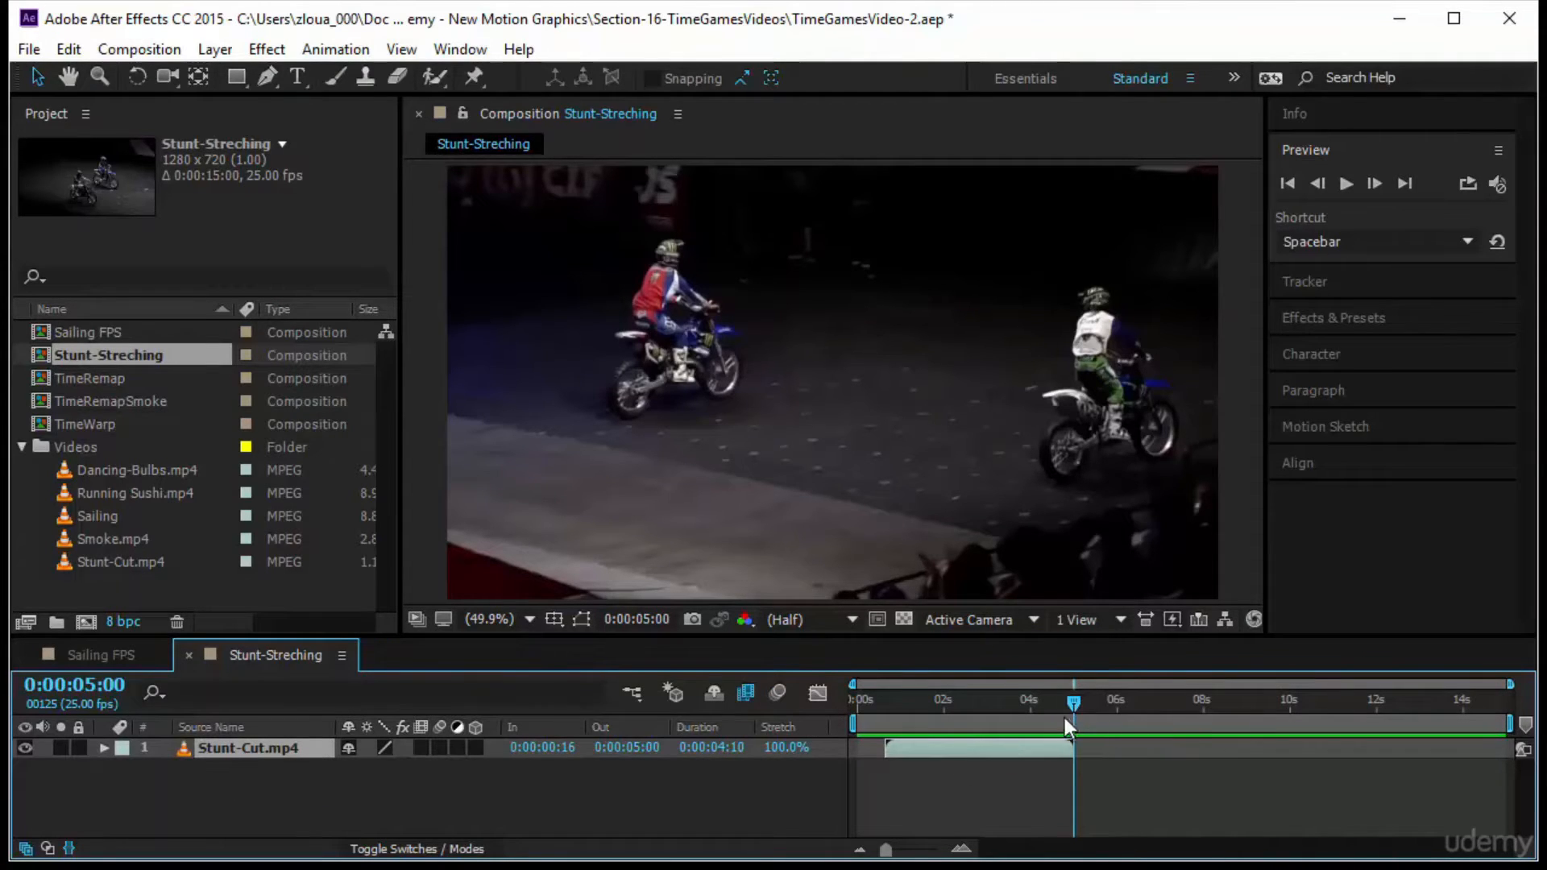
Set the Stunt-Cut.mp4 layer's In time to 0:00:00:00 and return the current time to the start
left_click(549, 748)
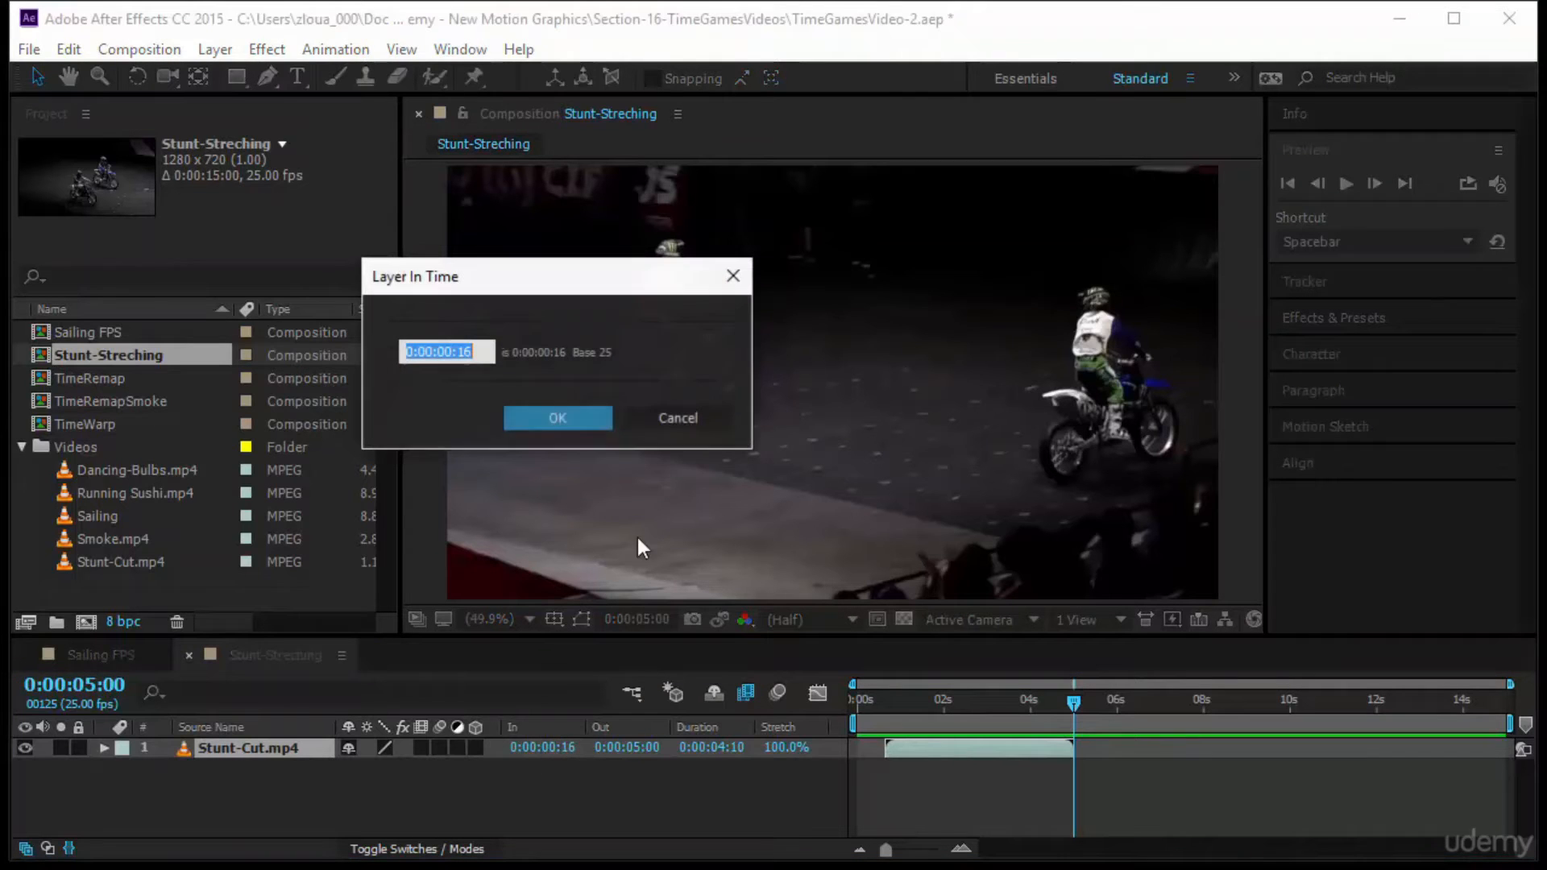
type("0")
left_click(573, 422)
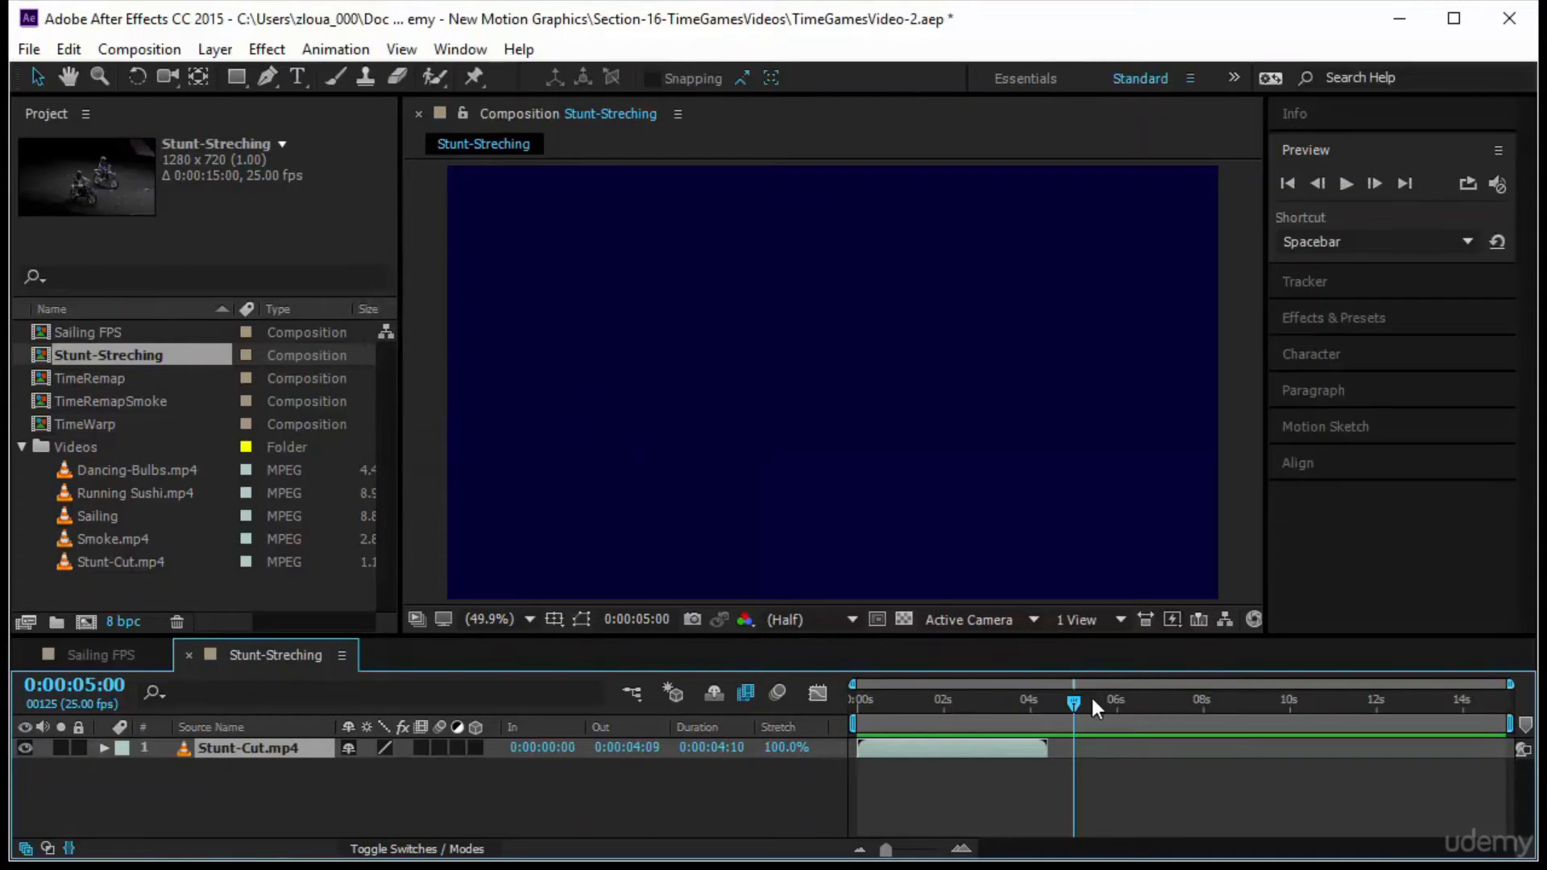
left_click_drag(1091, 695, 806, 725)
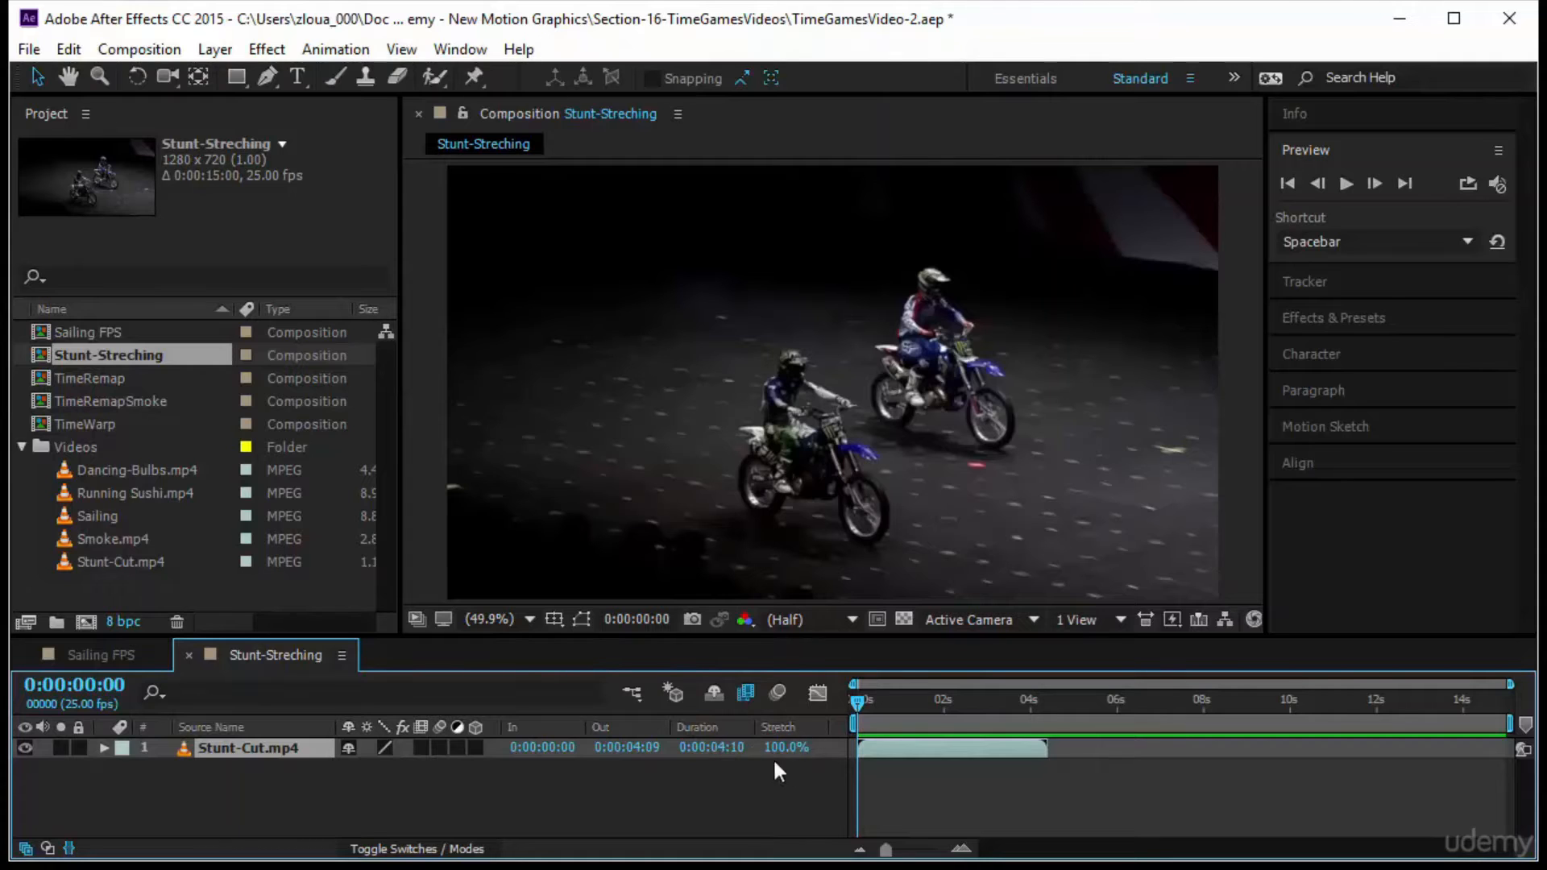
Time-stretch the Stunt-Cut.mp4 layer to a new duration of 0:00:03:00, holding the layer in-point in place
left_click(733, 748)
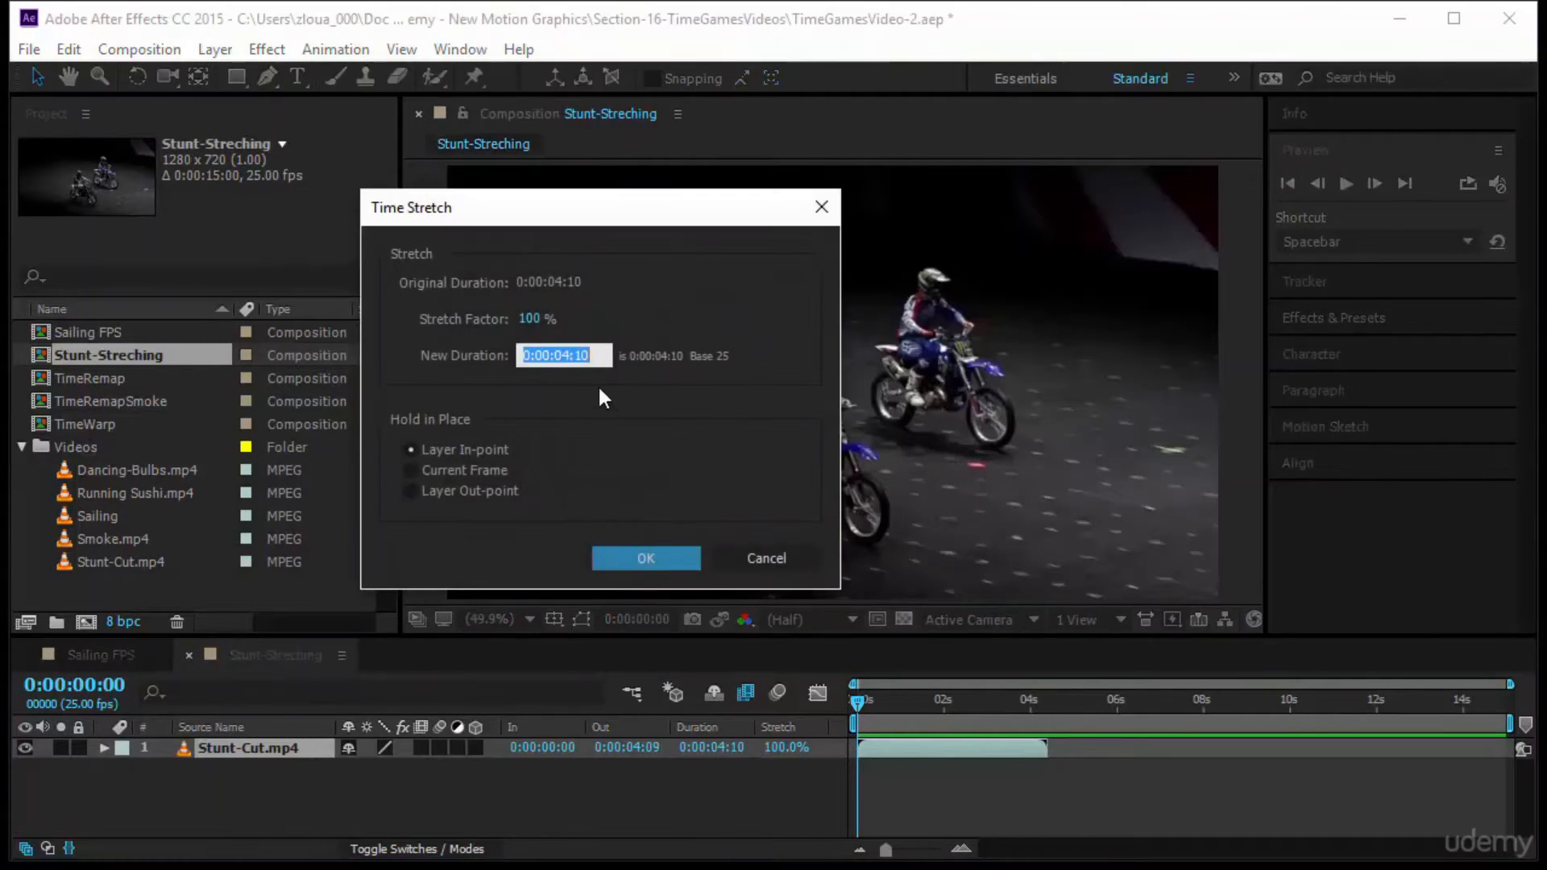
type("300")
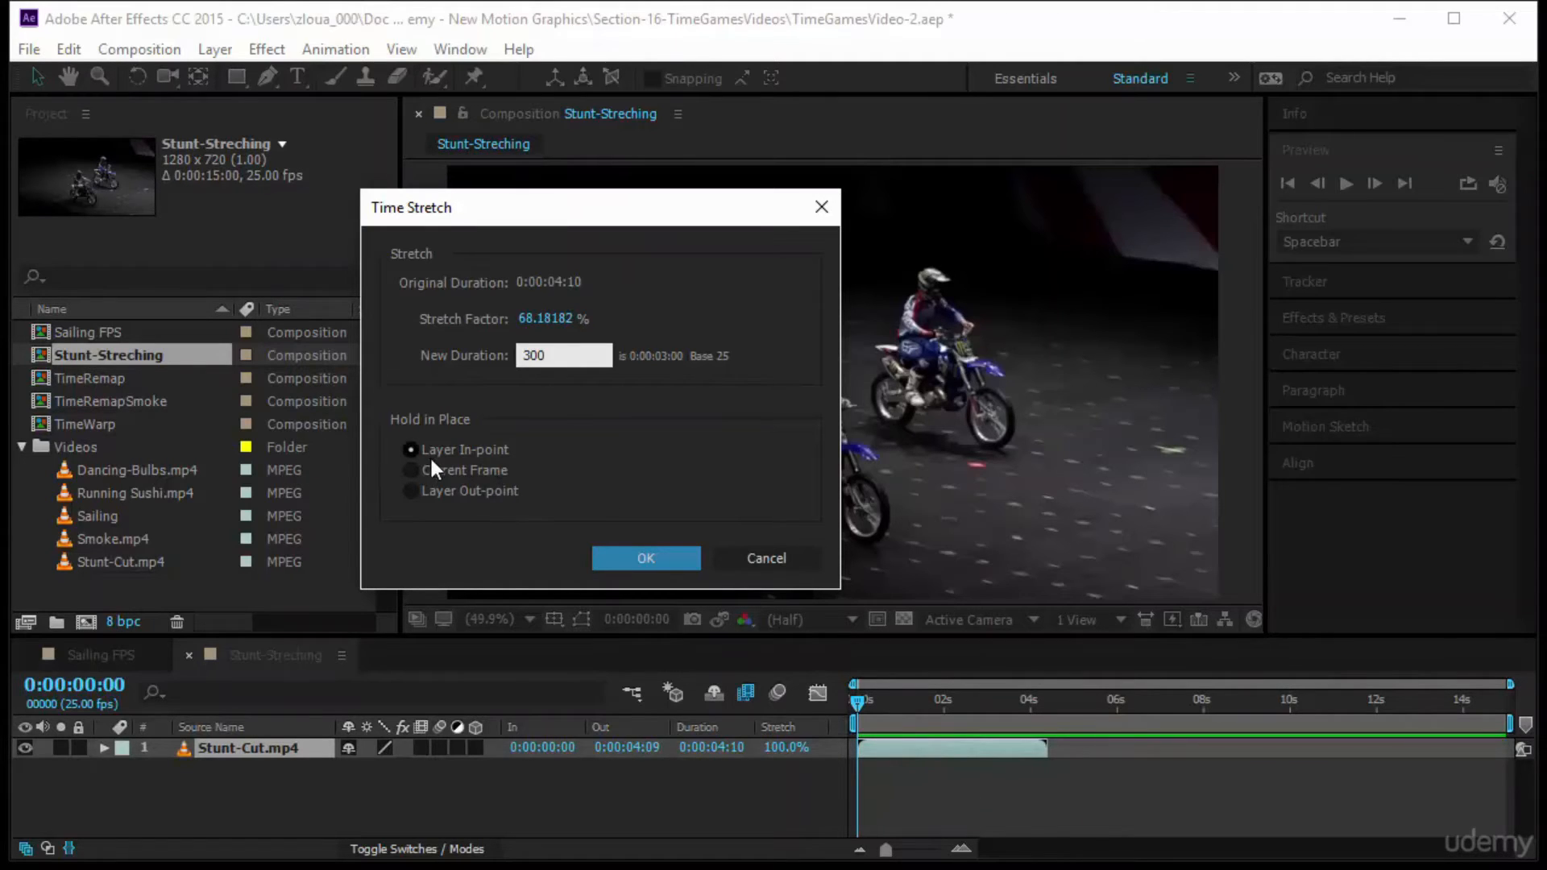
left_click(626, 554)
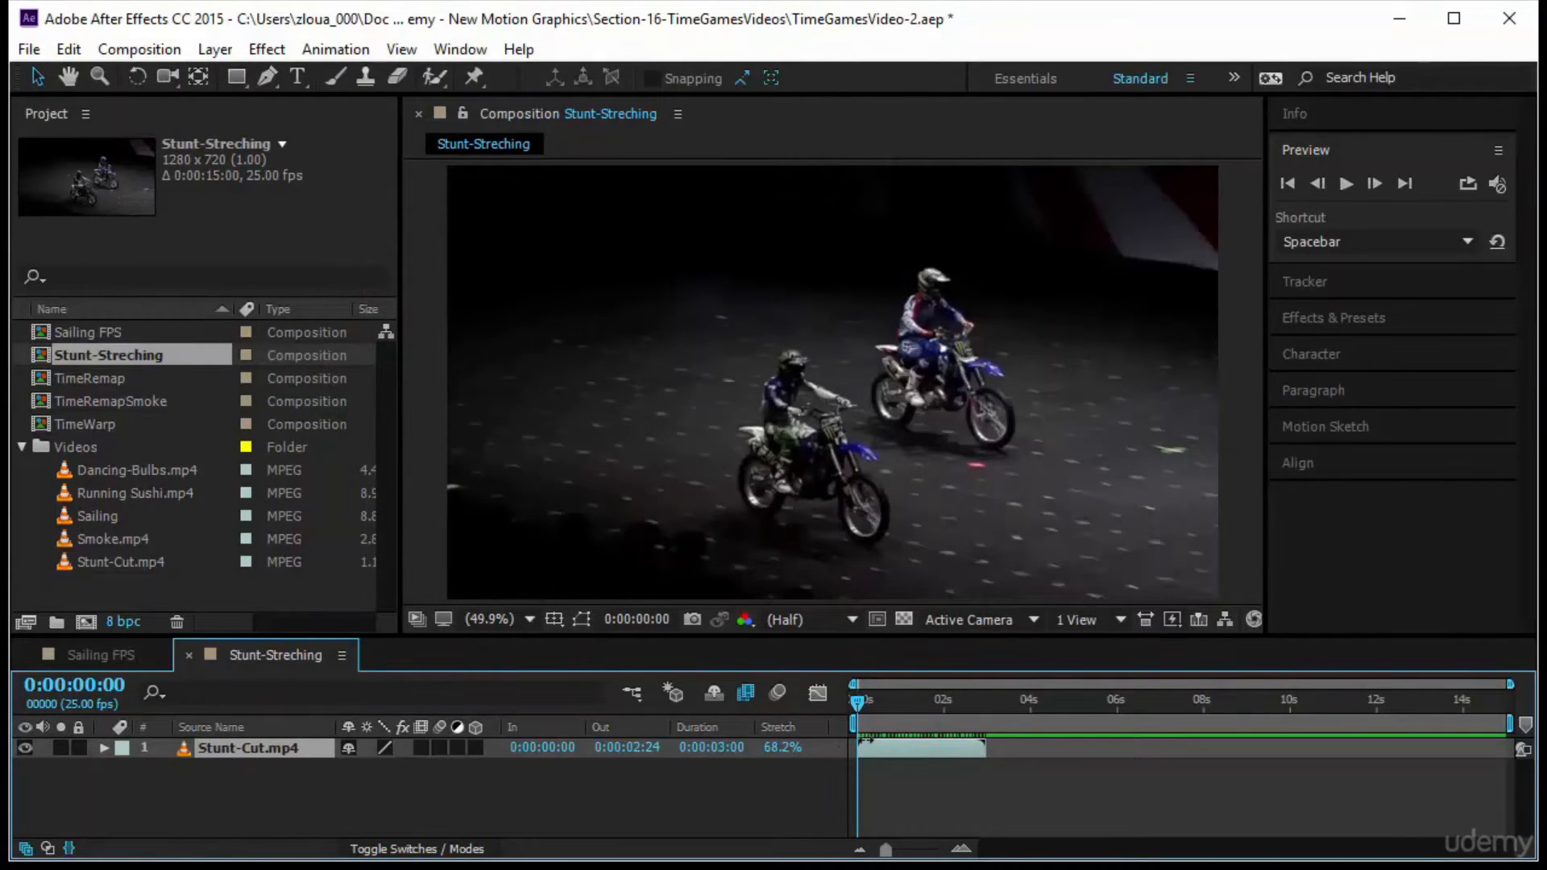
Preview the three-second version of the stunt clip twice from the start
left_click(1350, 182)
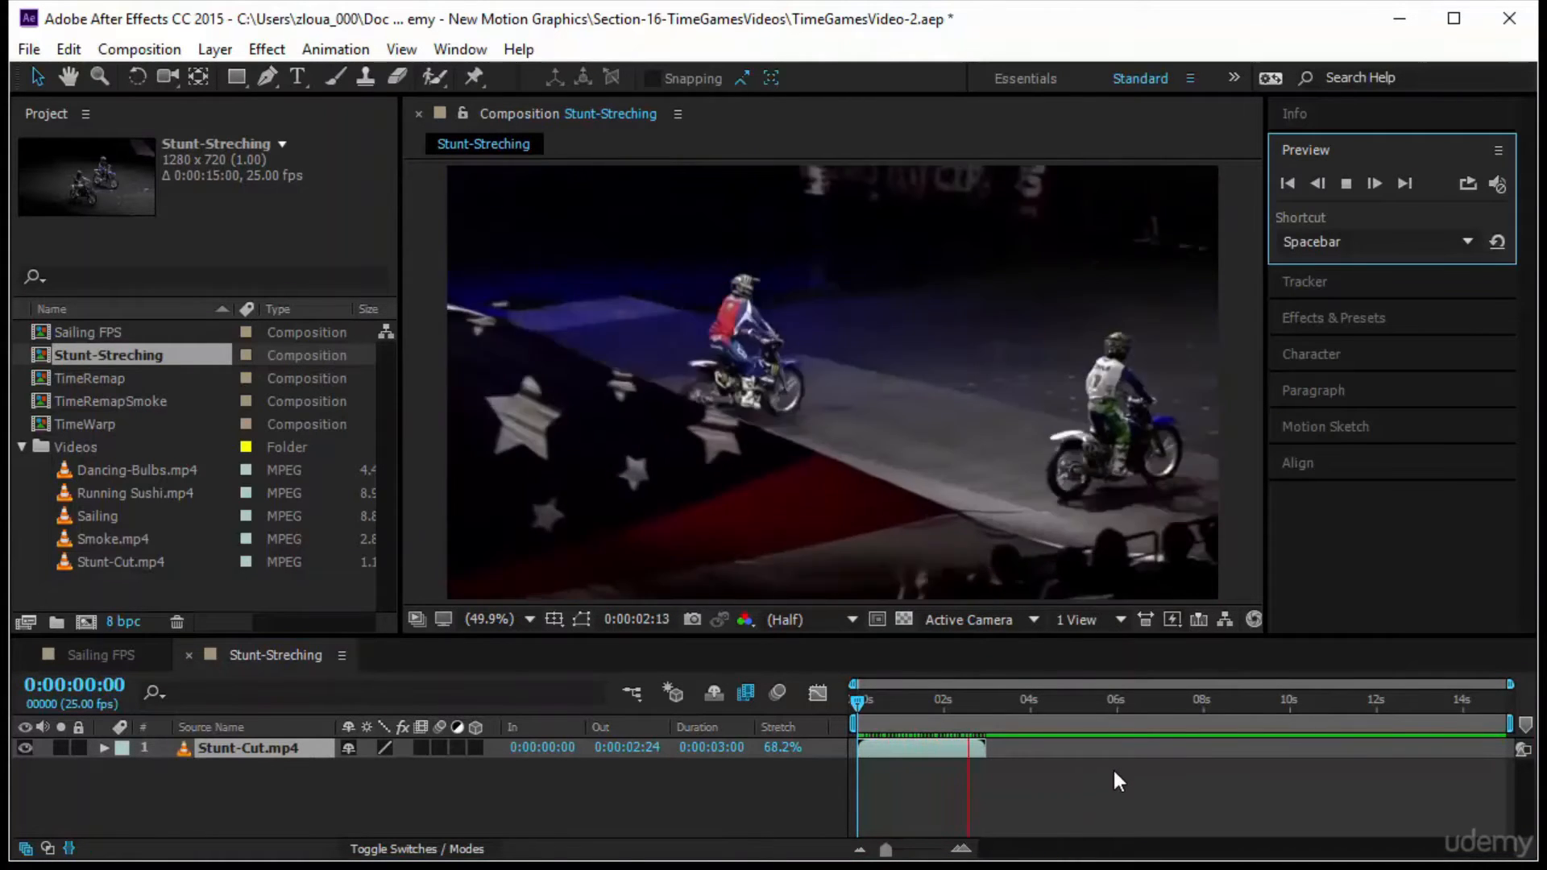
left_click(843, 699)
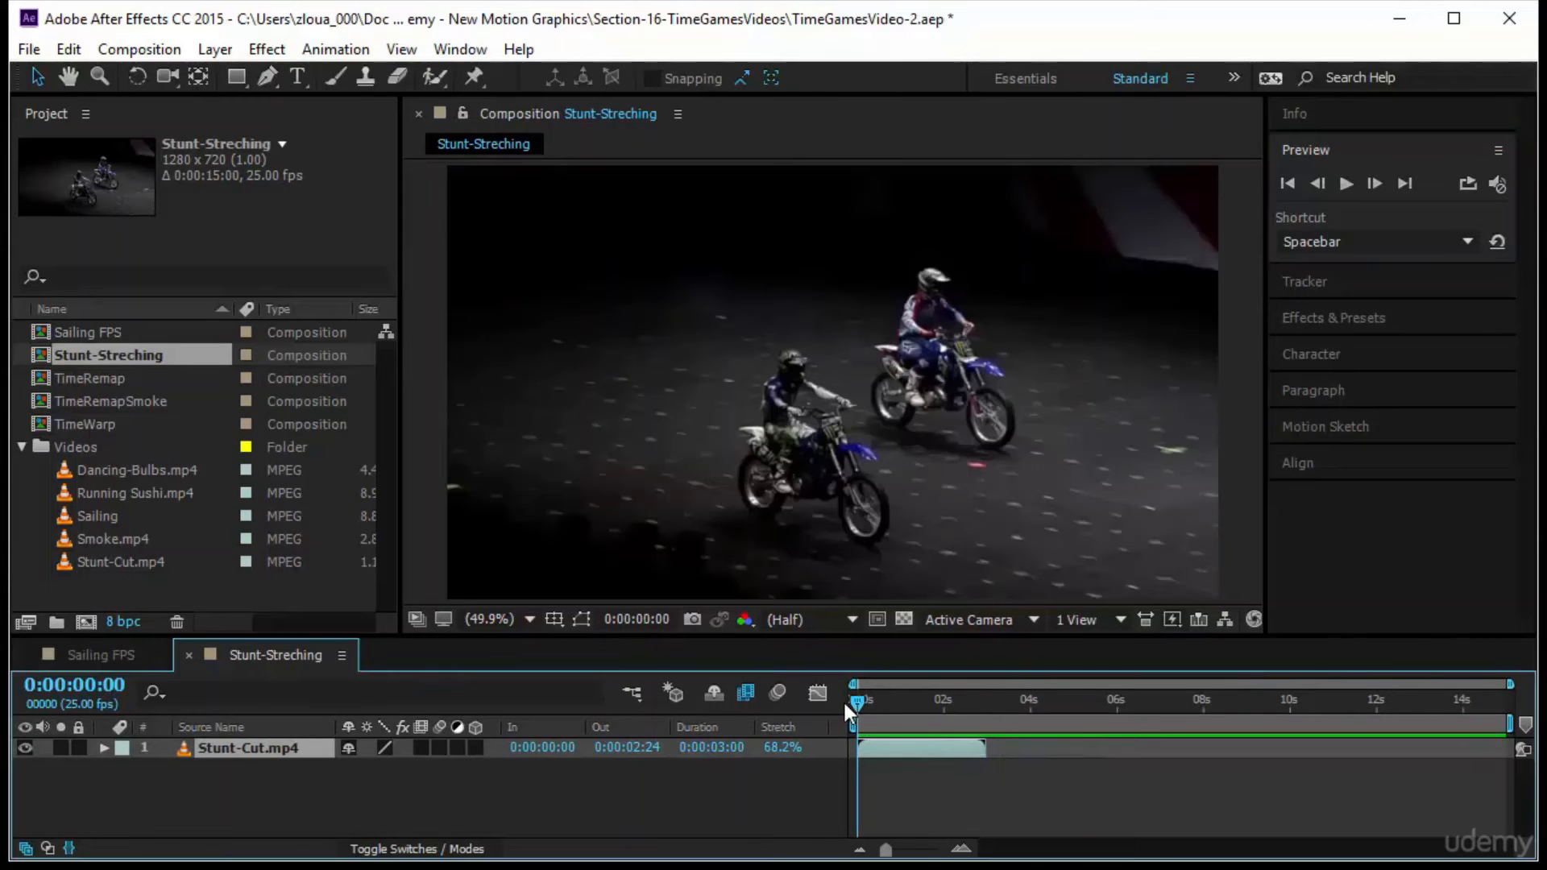
left_click(1346, 184)
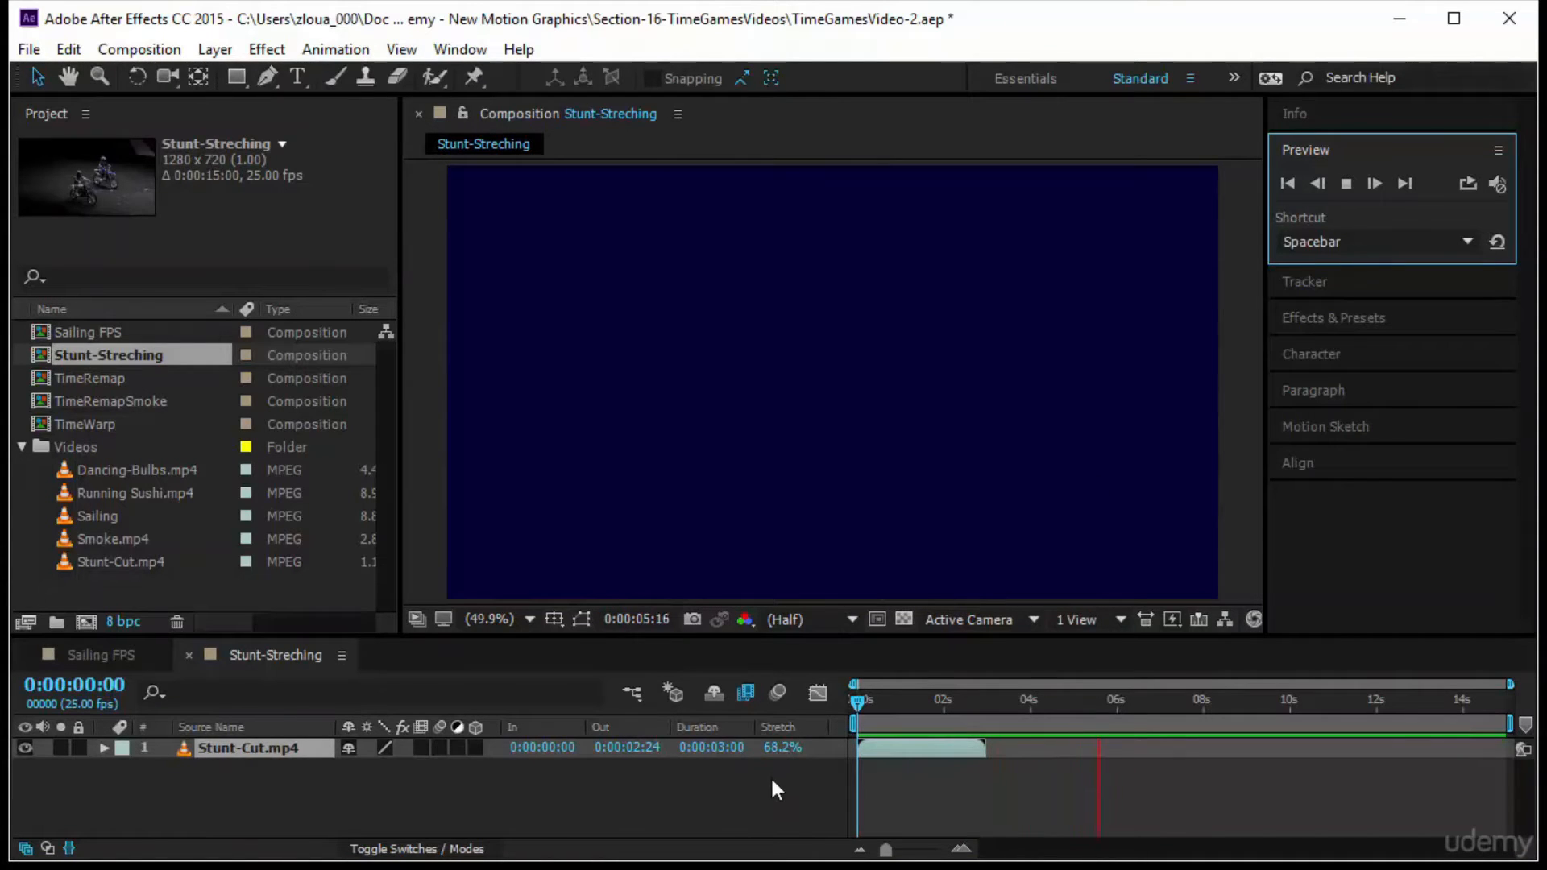
Set the Stunt-Cut.mp4 layer's stretch factor to 50%, holding the layer in-point in place
left_click(776, 749)
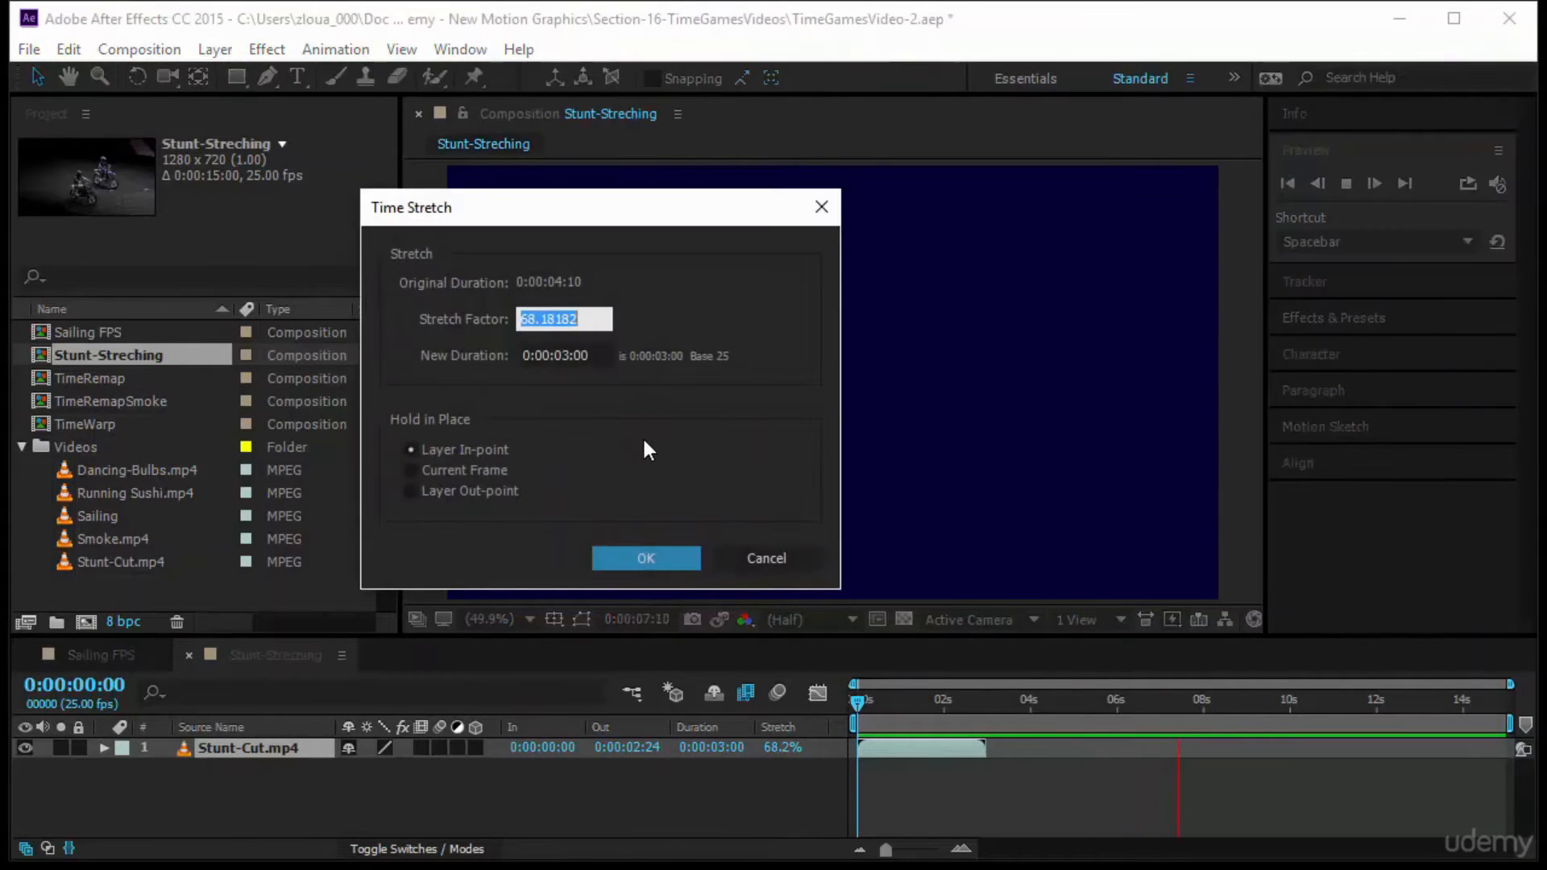
type("75")
key("BackSpace")
key("BackSpace")
type("50")
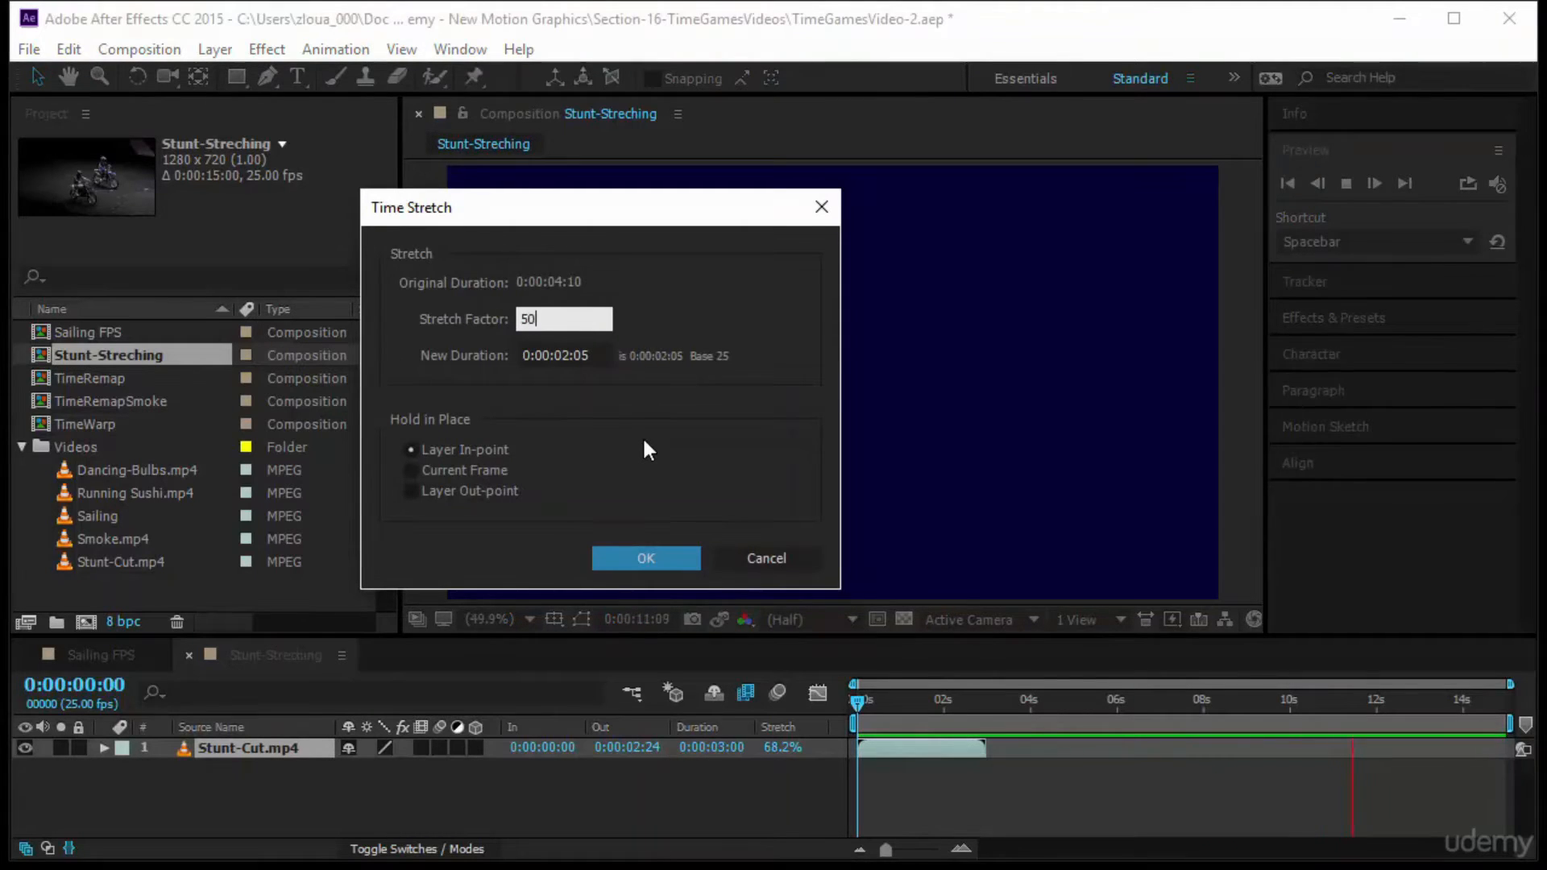
key("Return")
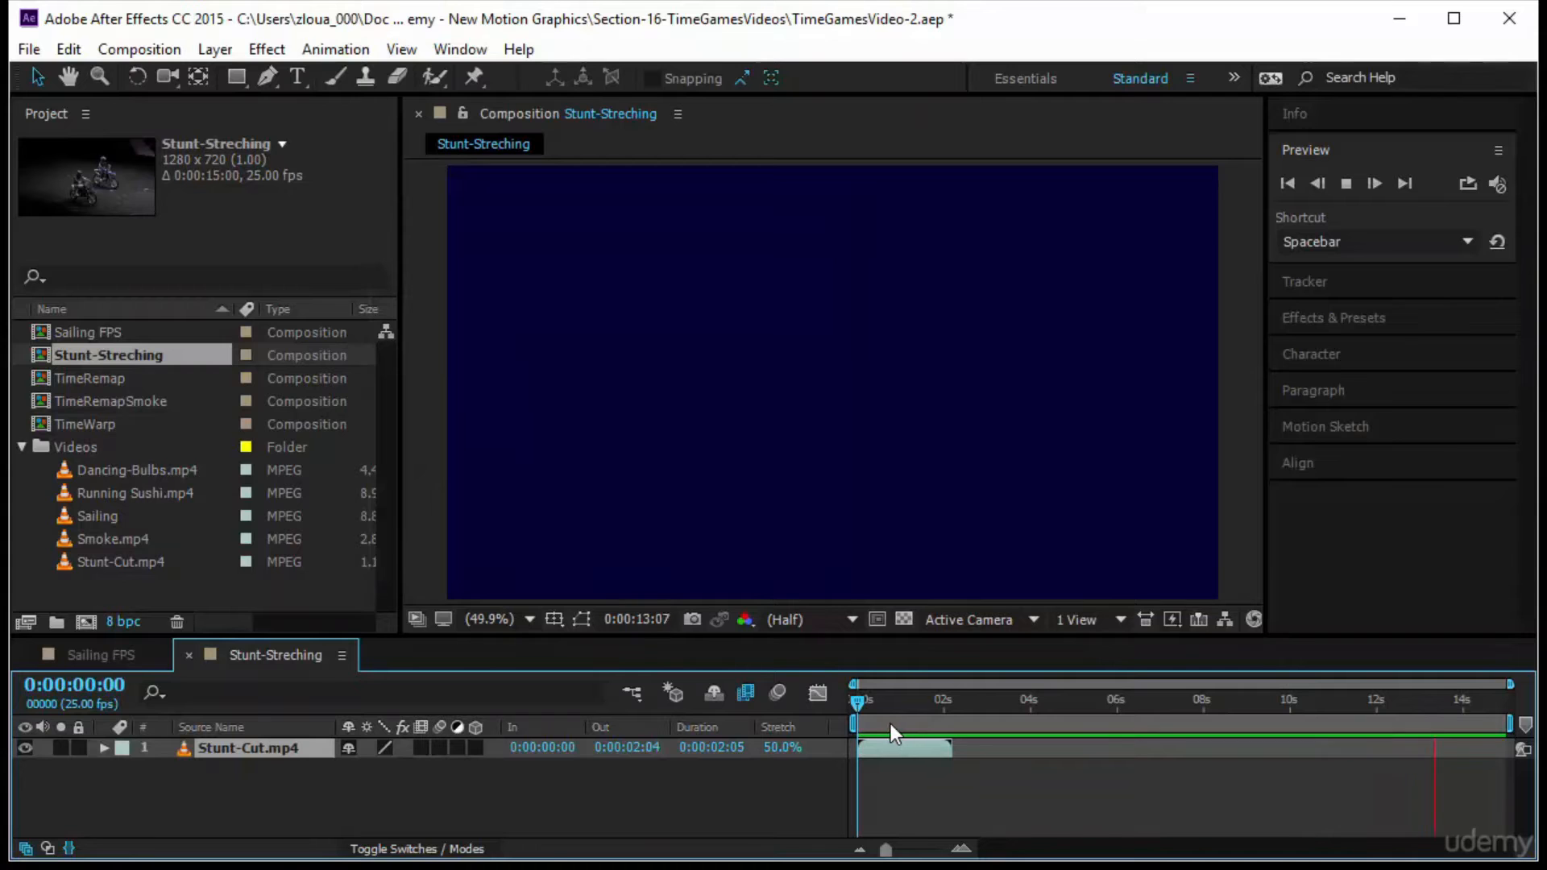
Check the out-point of the 50% stretched clip, preview it from the start and stop back at frame 0
key("o")
key("space")
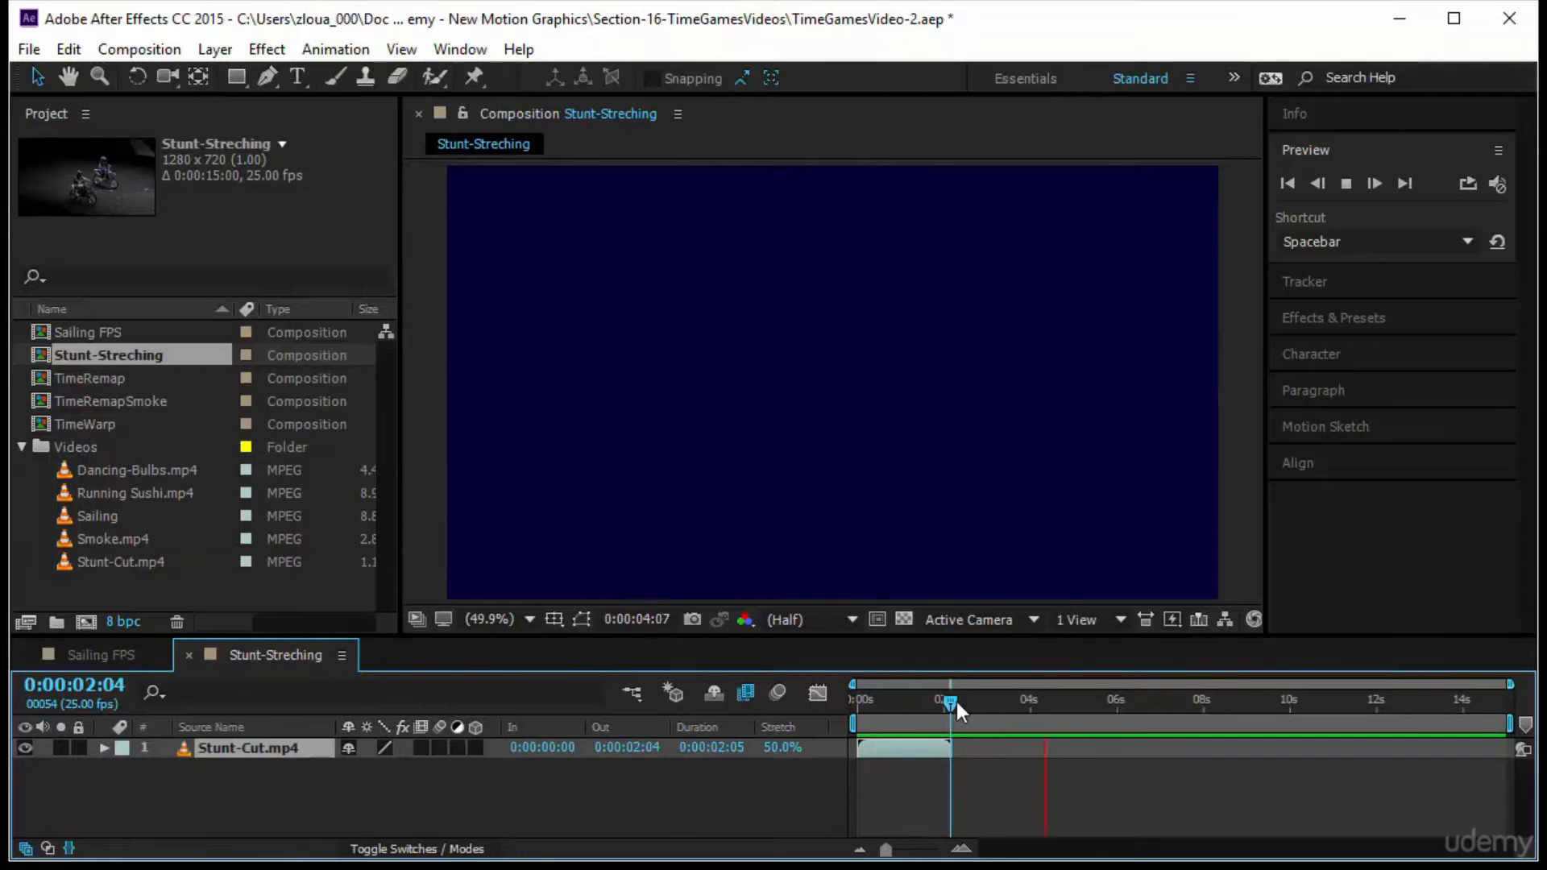
left_click_drag(952, 703, 856, 703)
left_click(1354, 186)
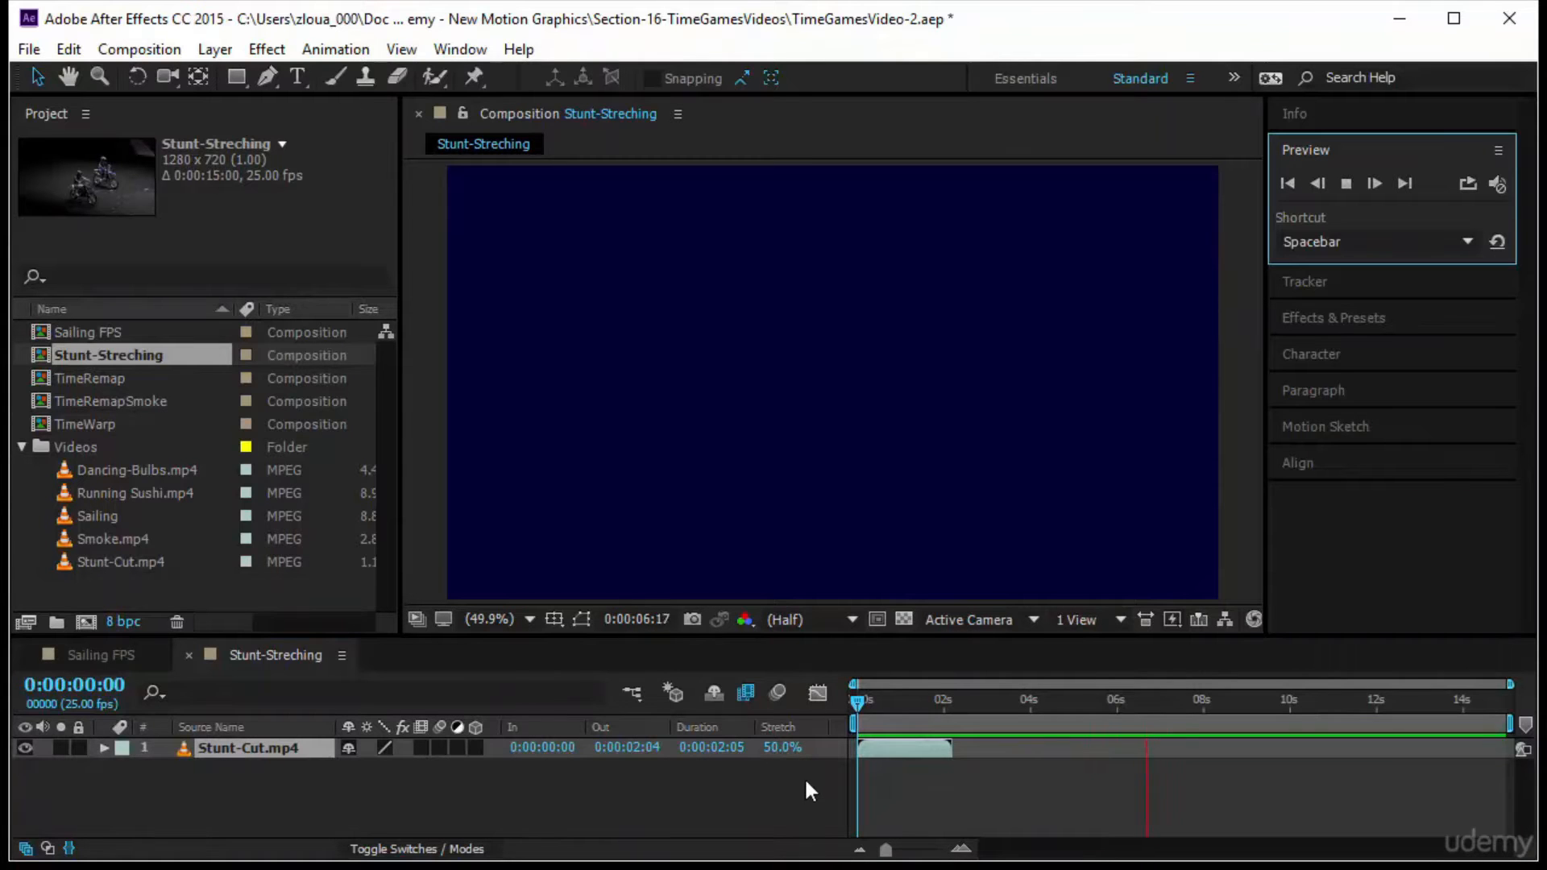
left_click(858, 703)
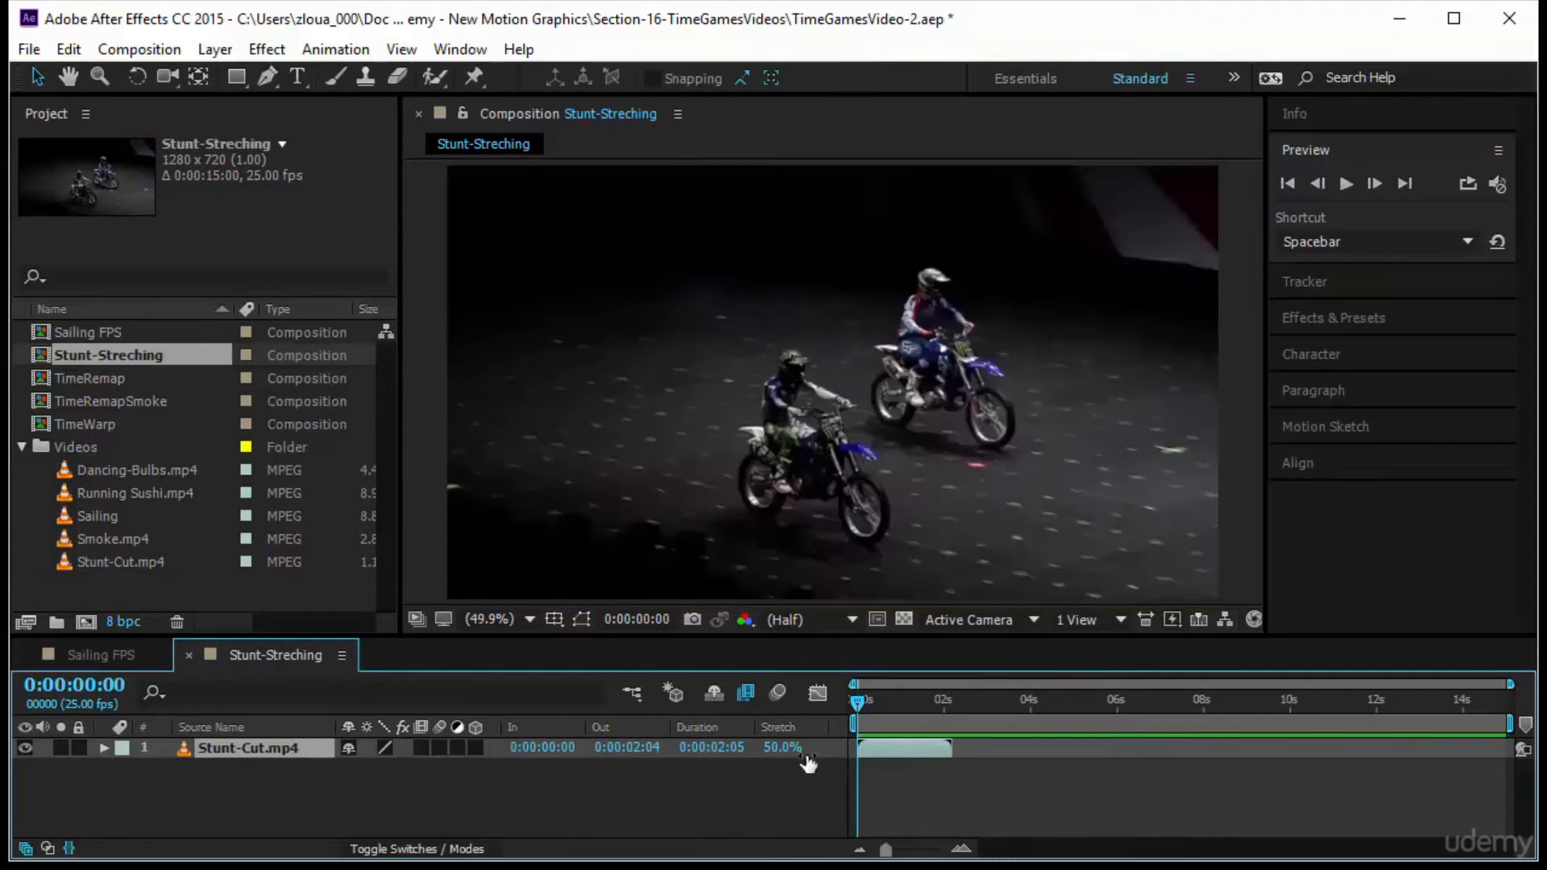
Set the Stunt-Cut.mp4 layer's stretch factor to 300%, holding the layer in-point in place
left_click(788, 749)
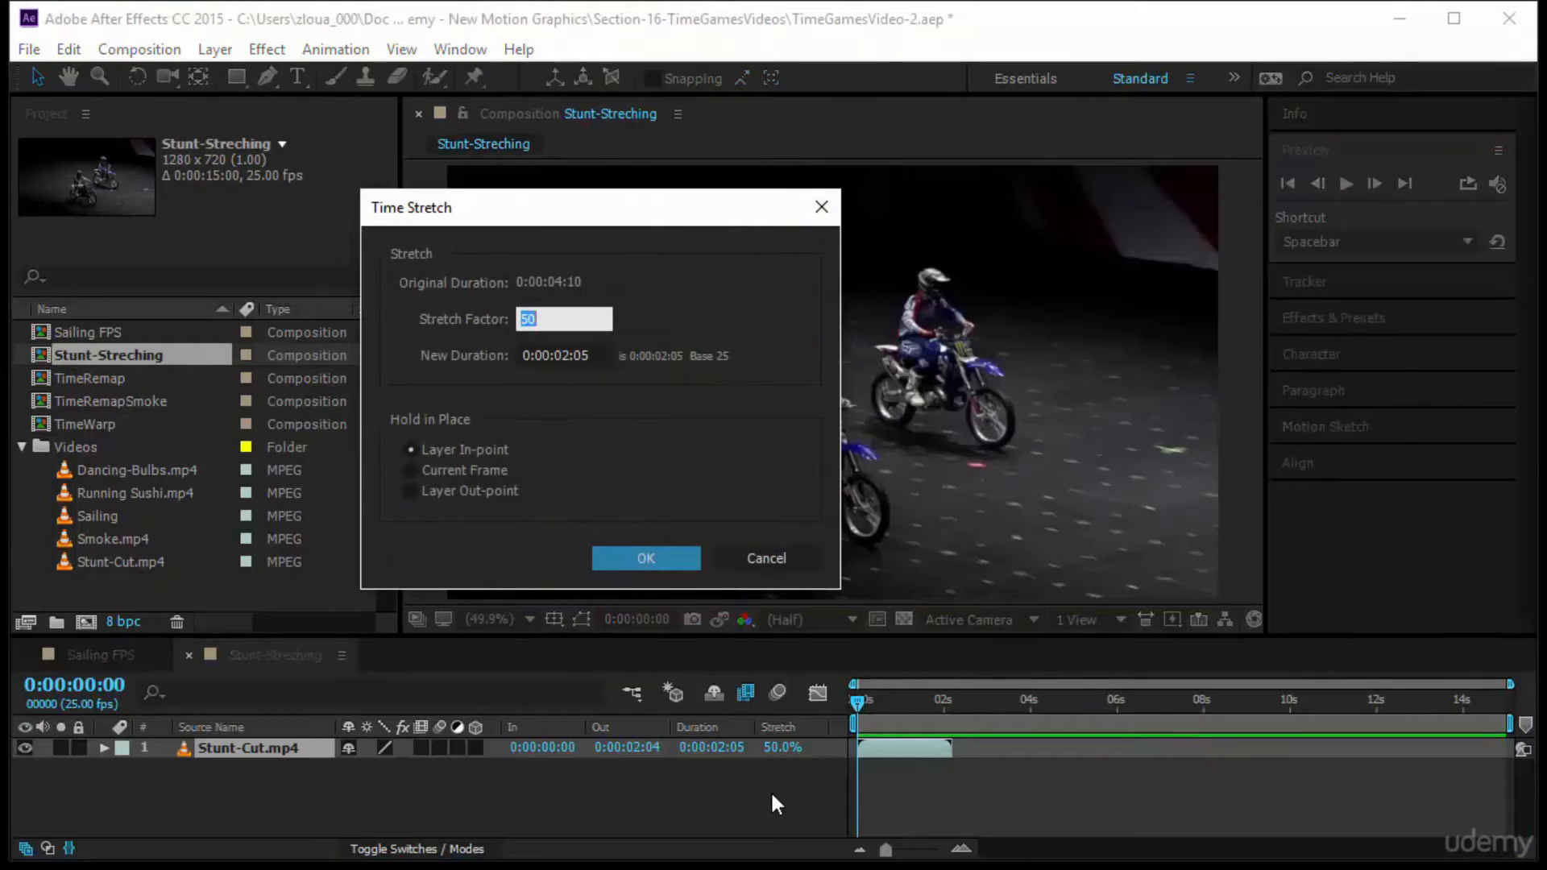
type("300")
key("Return")
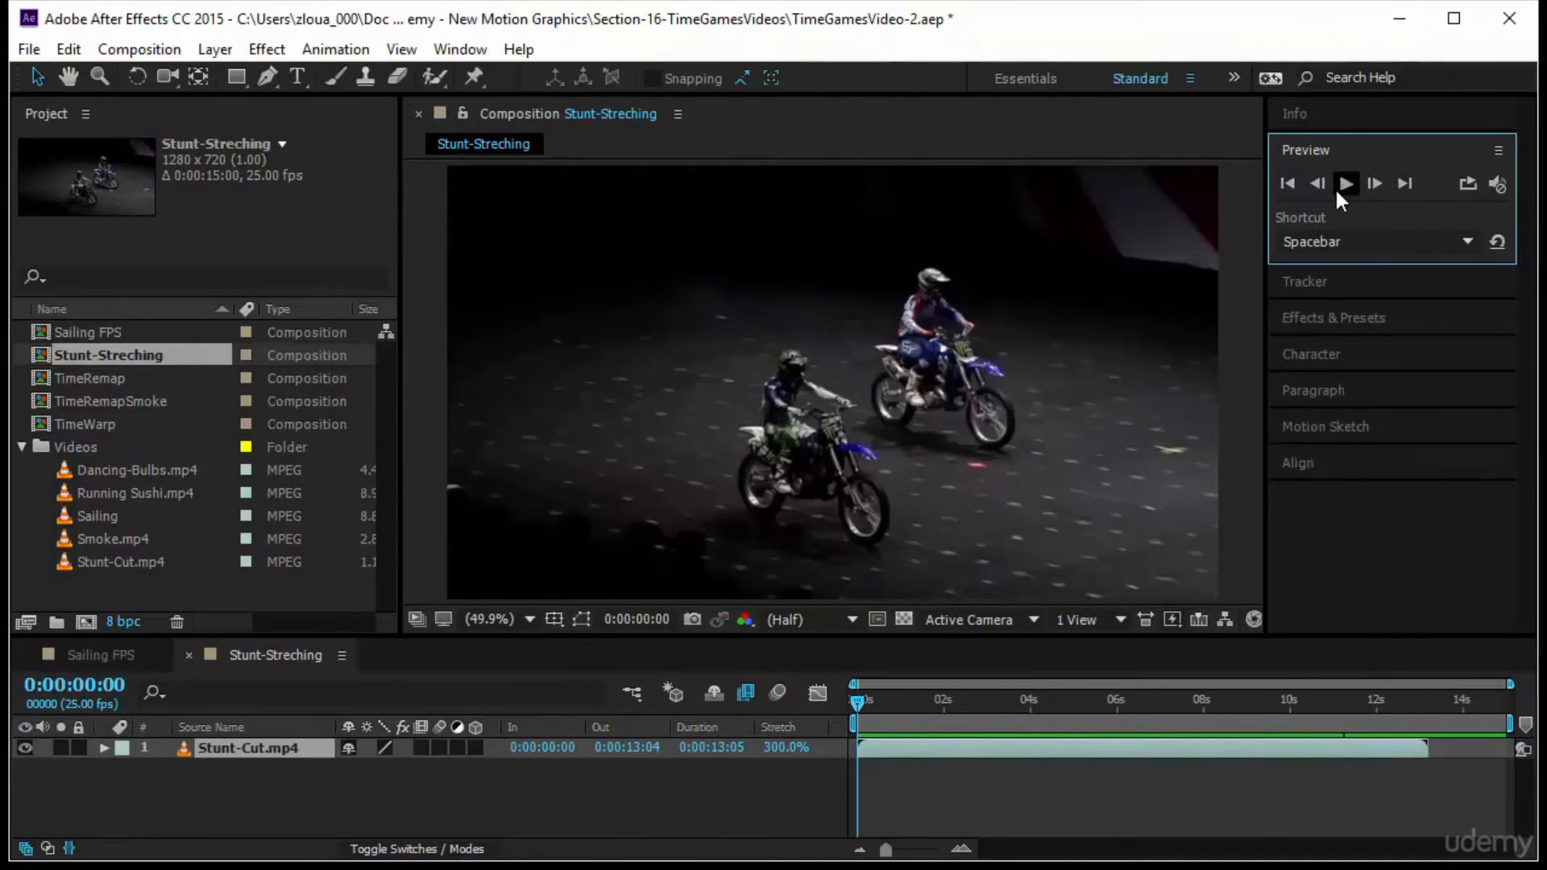
Preview the Stunt-Cut.mp4 clip at 300% stretch from the start, and stop the playback
left_click(1339, 187)
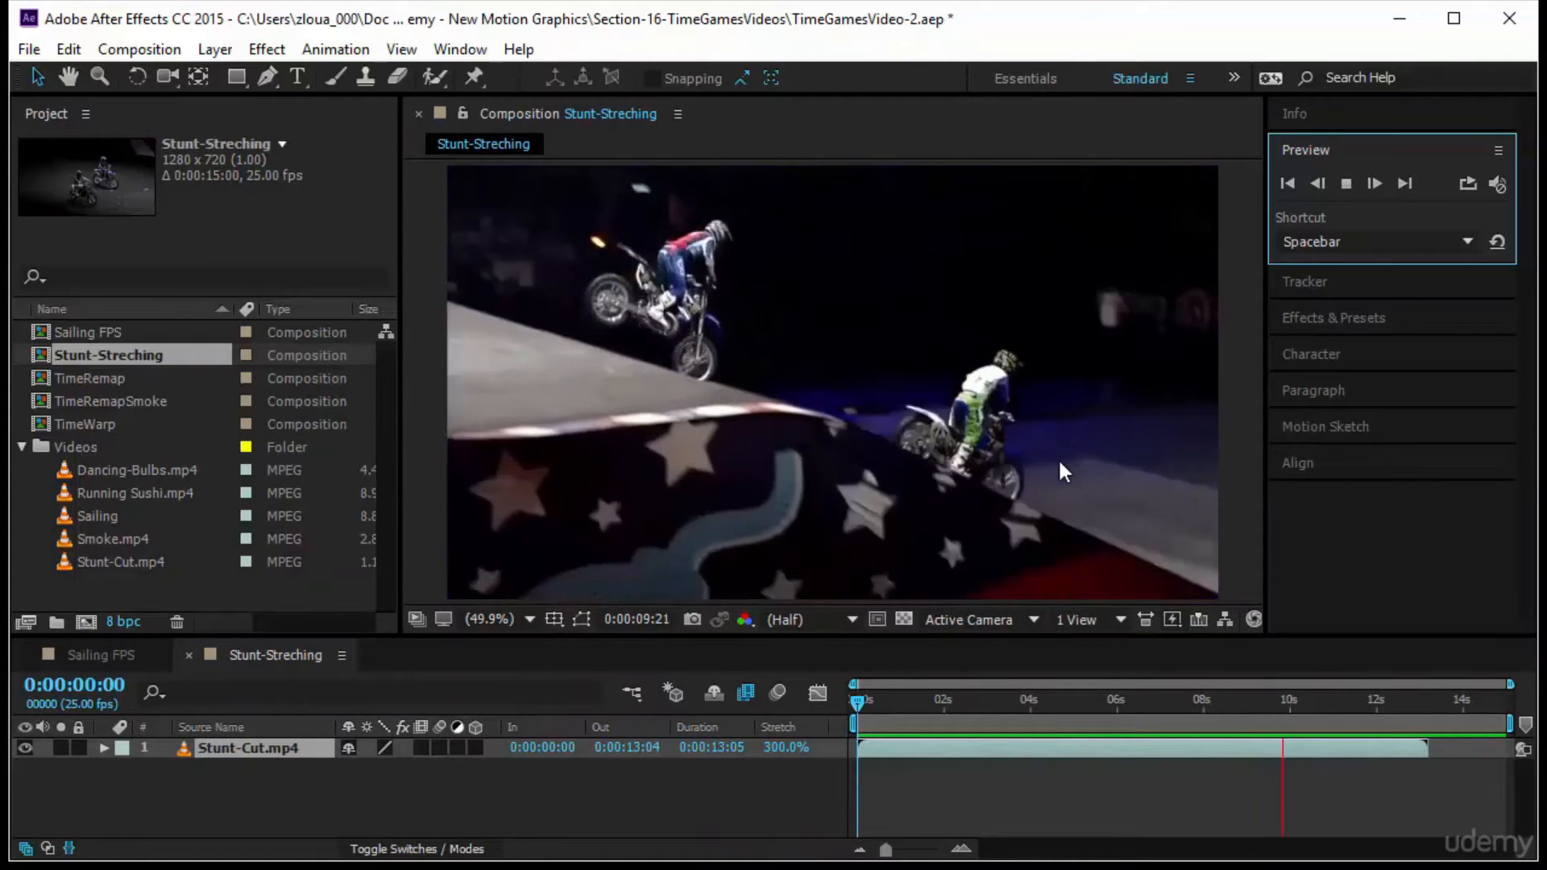
left_click(801, 767)
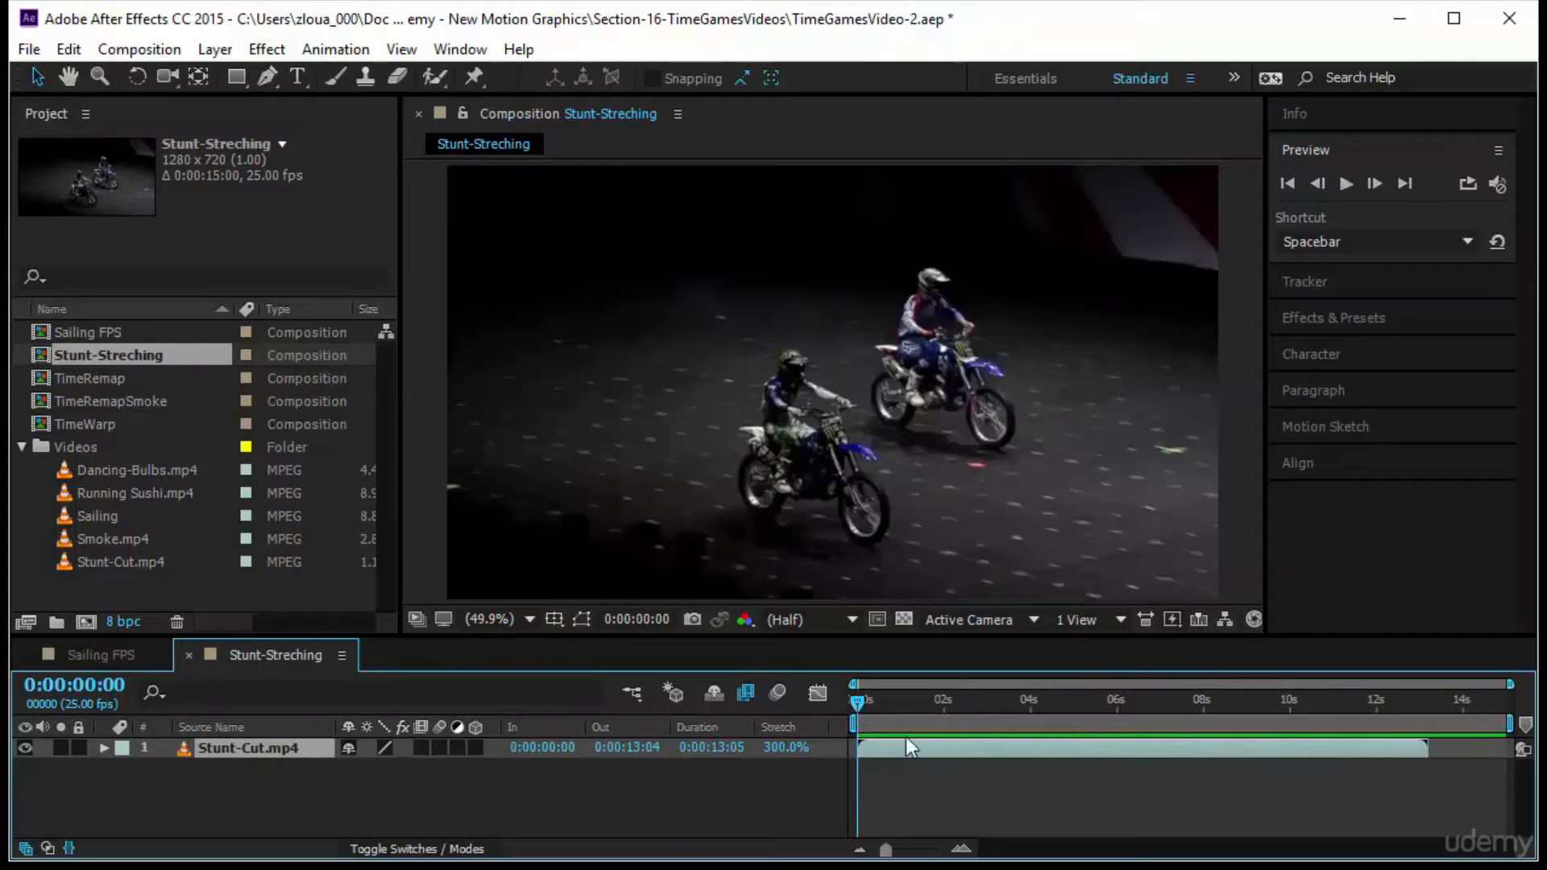
Compare the frame-blending modes on the Stunt-Cut.mp4 layer at 0:00:01:21, and switch frame blending back off
left_click(420, 746)
left_click(420, 747)
left_click_drag(857, 701, 935, 714)
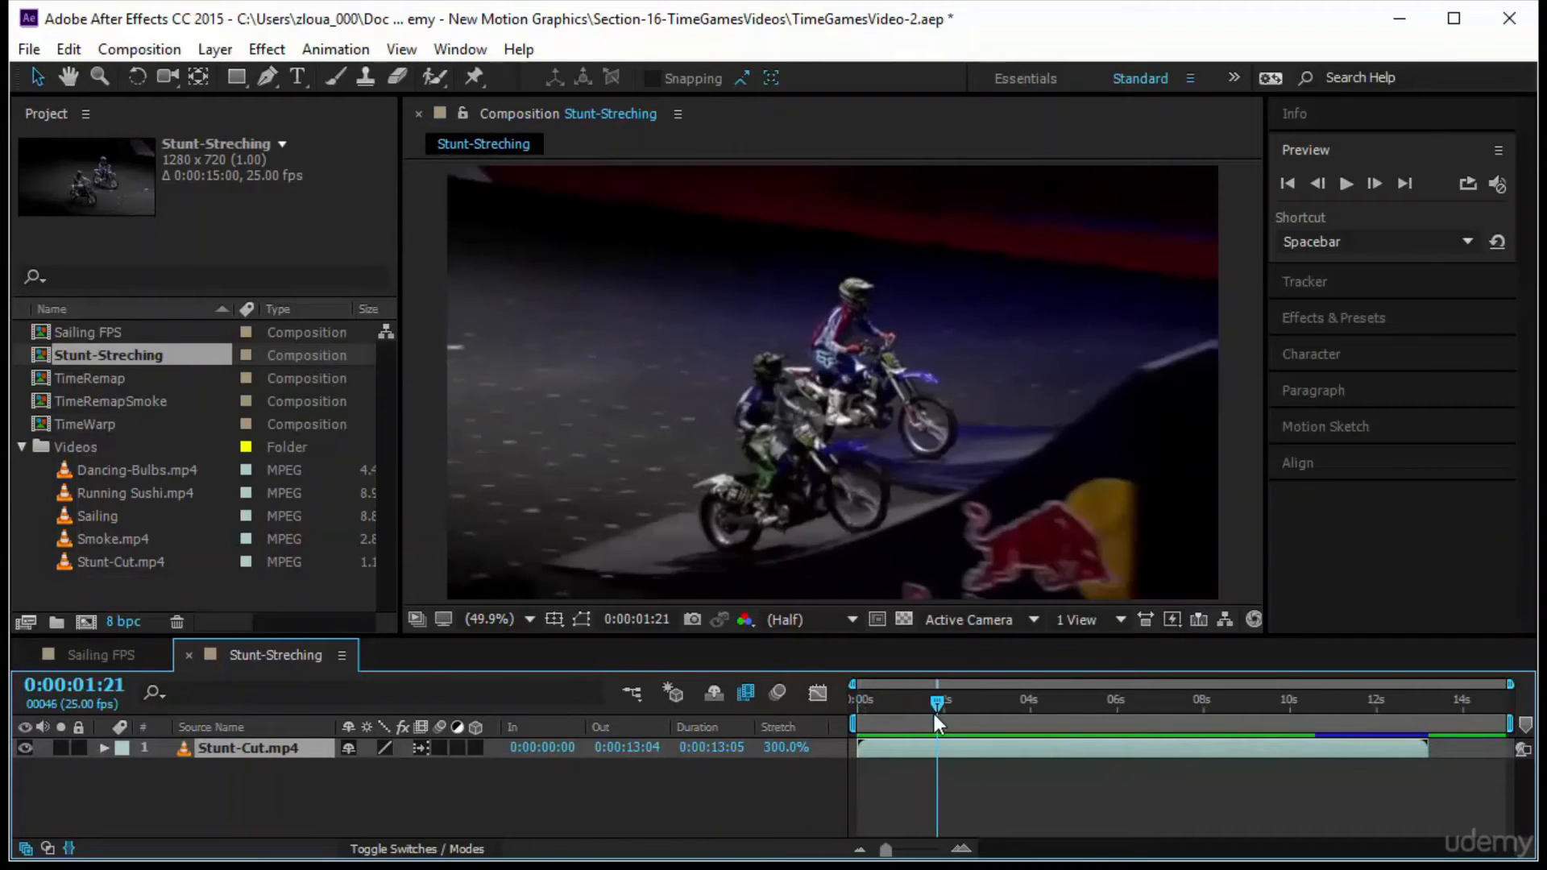
left_click(420, 746)
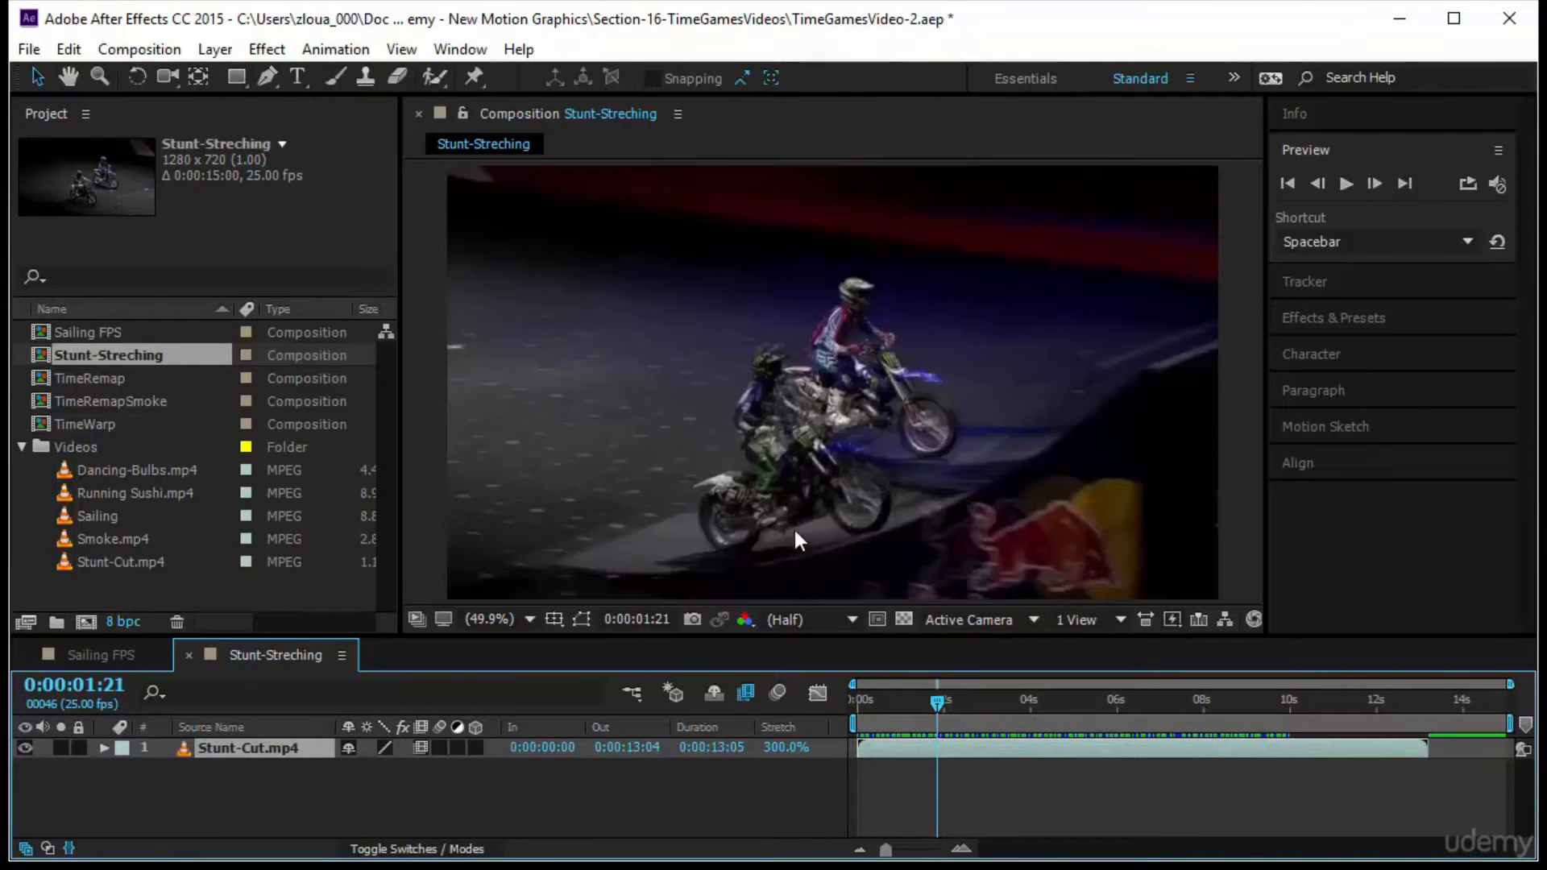
left_click(420, 747)
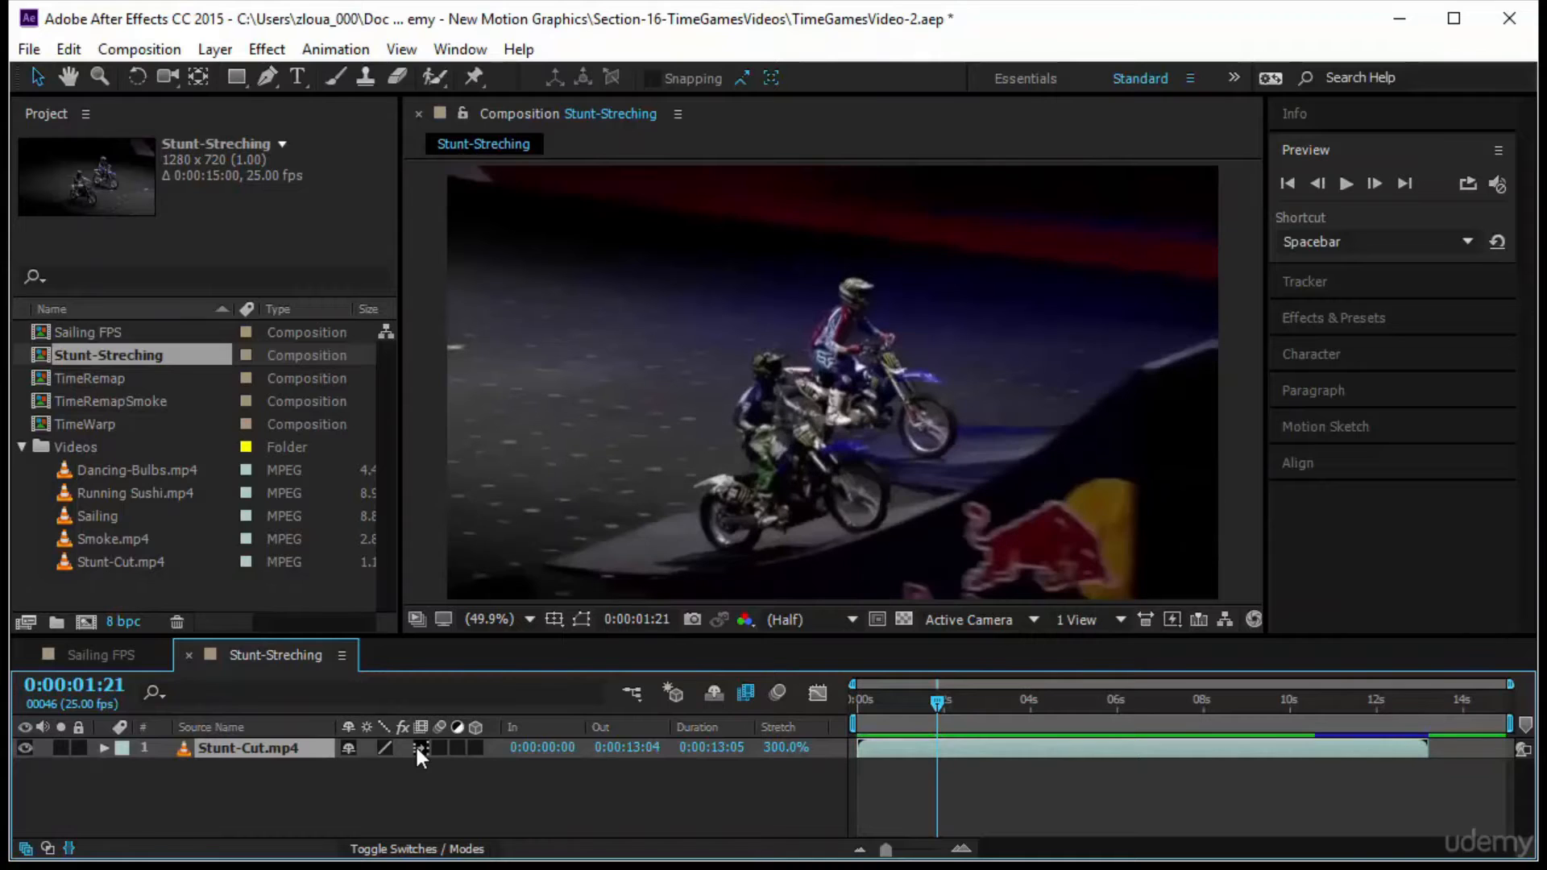
left_click(420, 747)
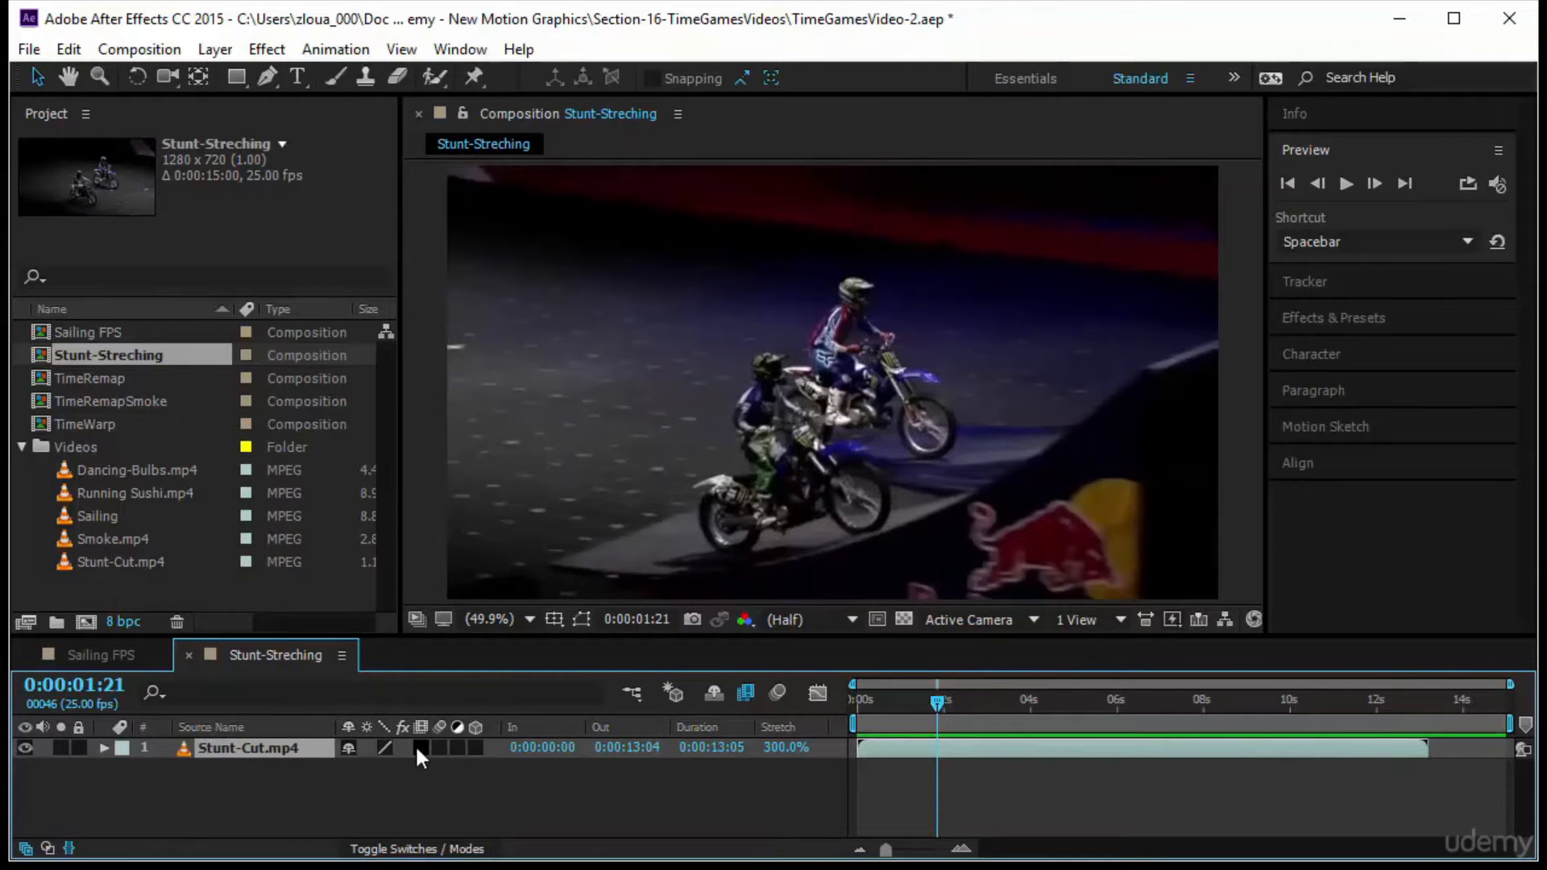
Return to frame 0 and preview the 300% stretched clip without frame blending
left_click_drag(935, 703, 854, 703)
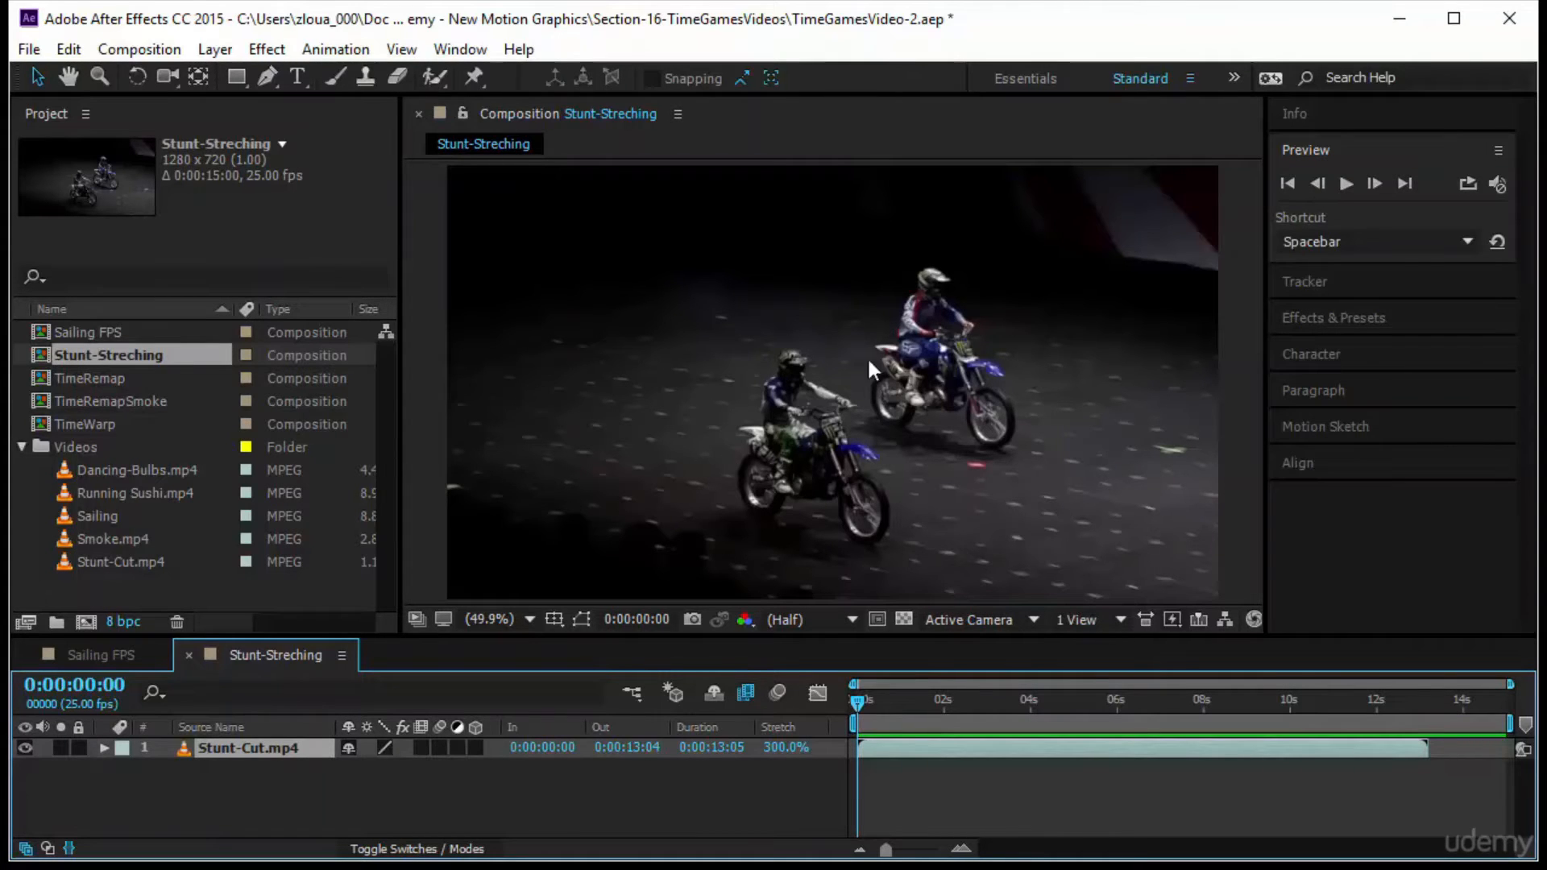
left_click(1347, 184)
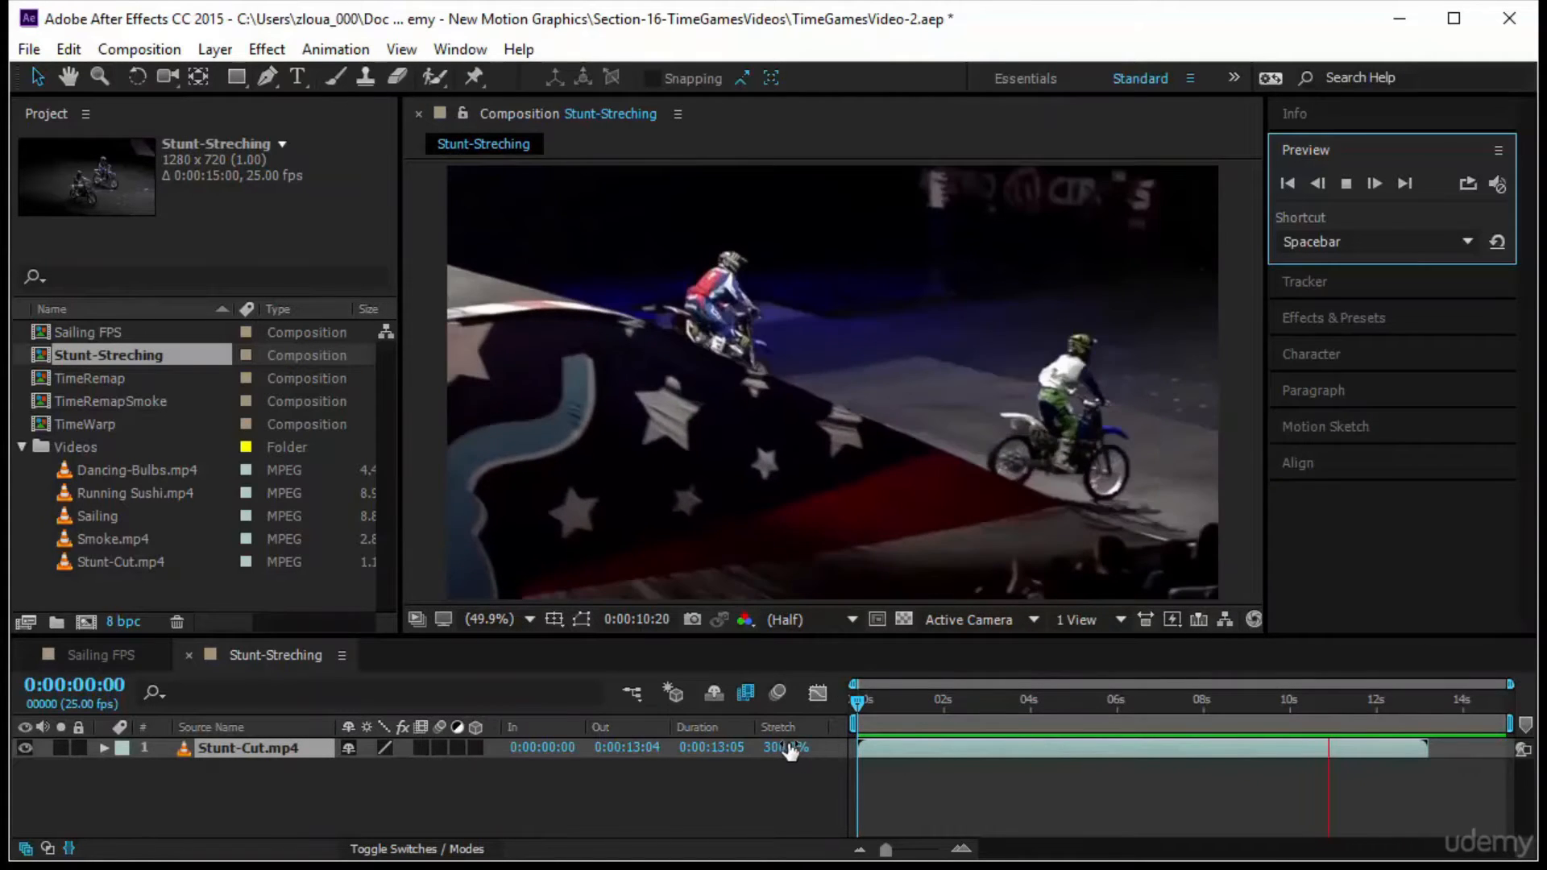
Set the Stunt-Cut.mp4 layer's stretch factor to 208%, and check the result from the start up to 0:00:03:09
left_click_drag(787, 747, 688, 762)
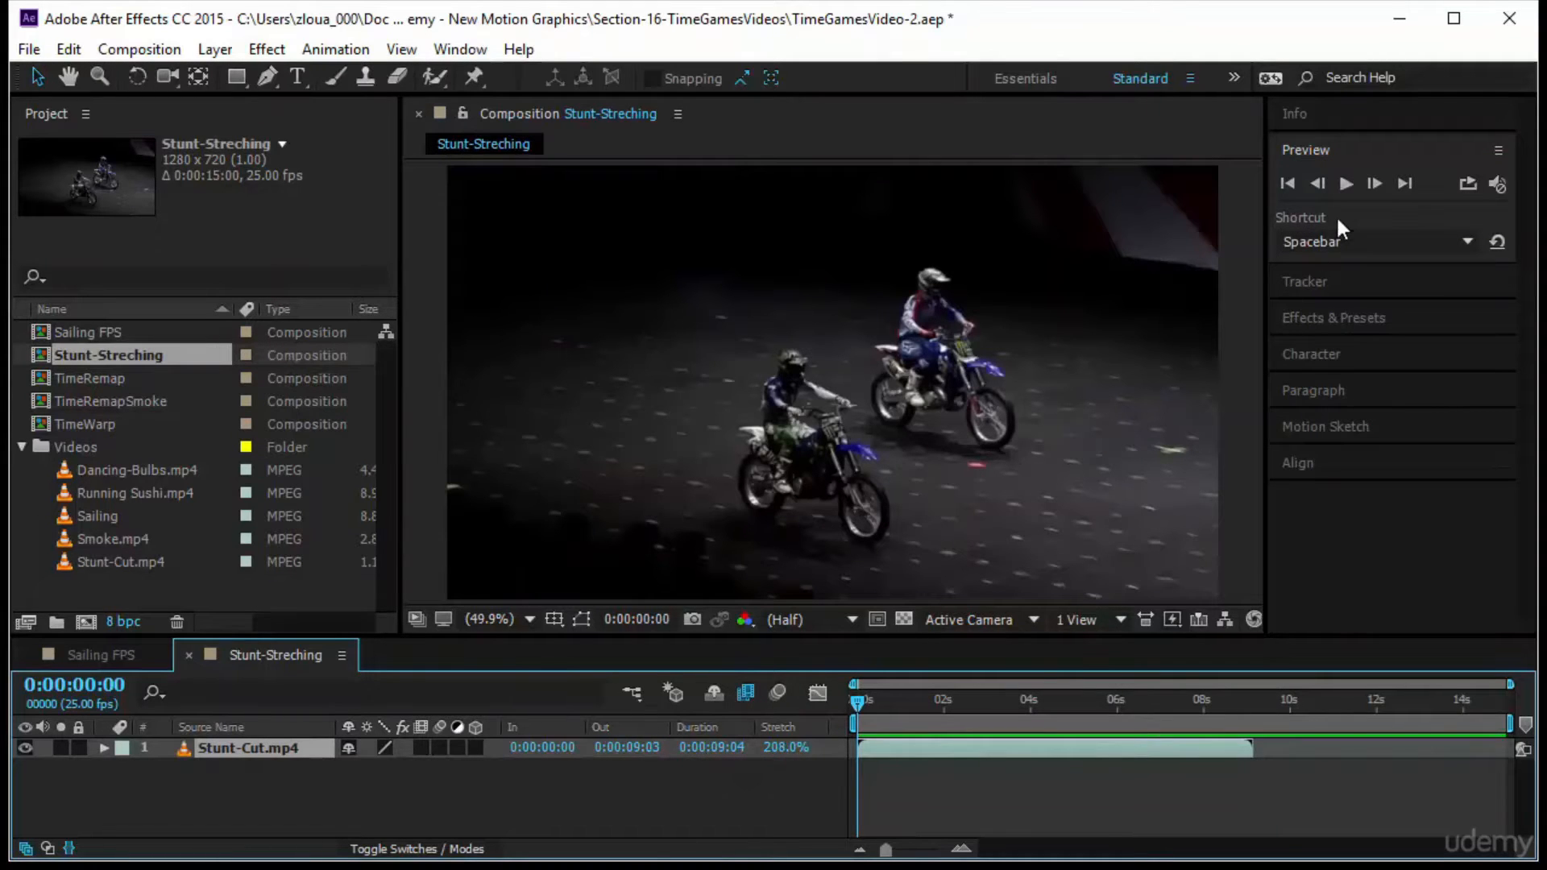
left_click(1346, 184)
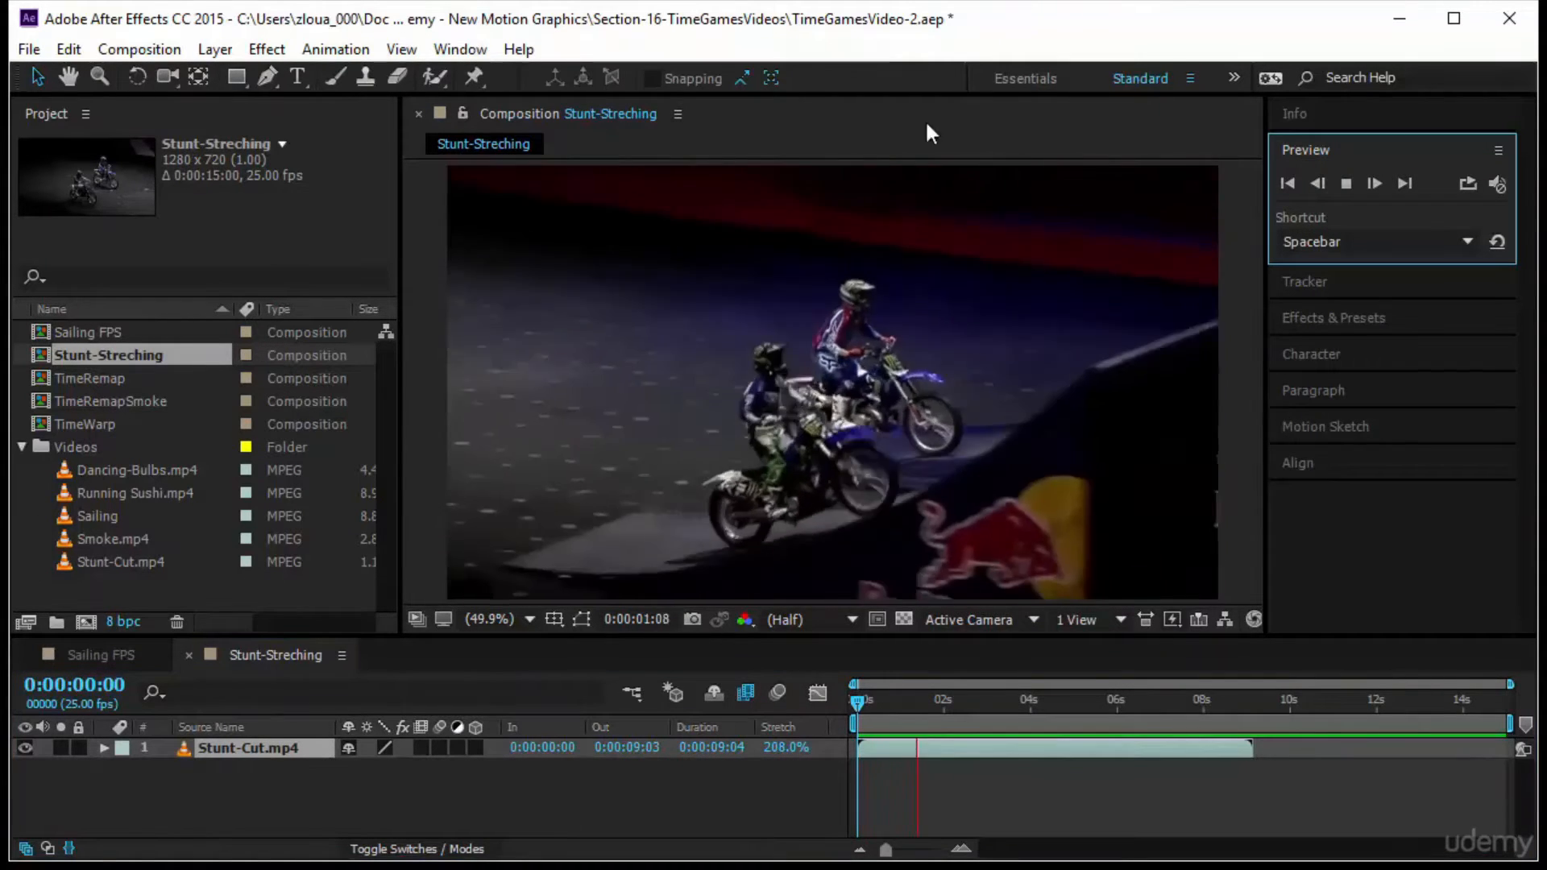
left_click(843, 708)
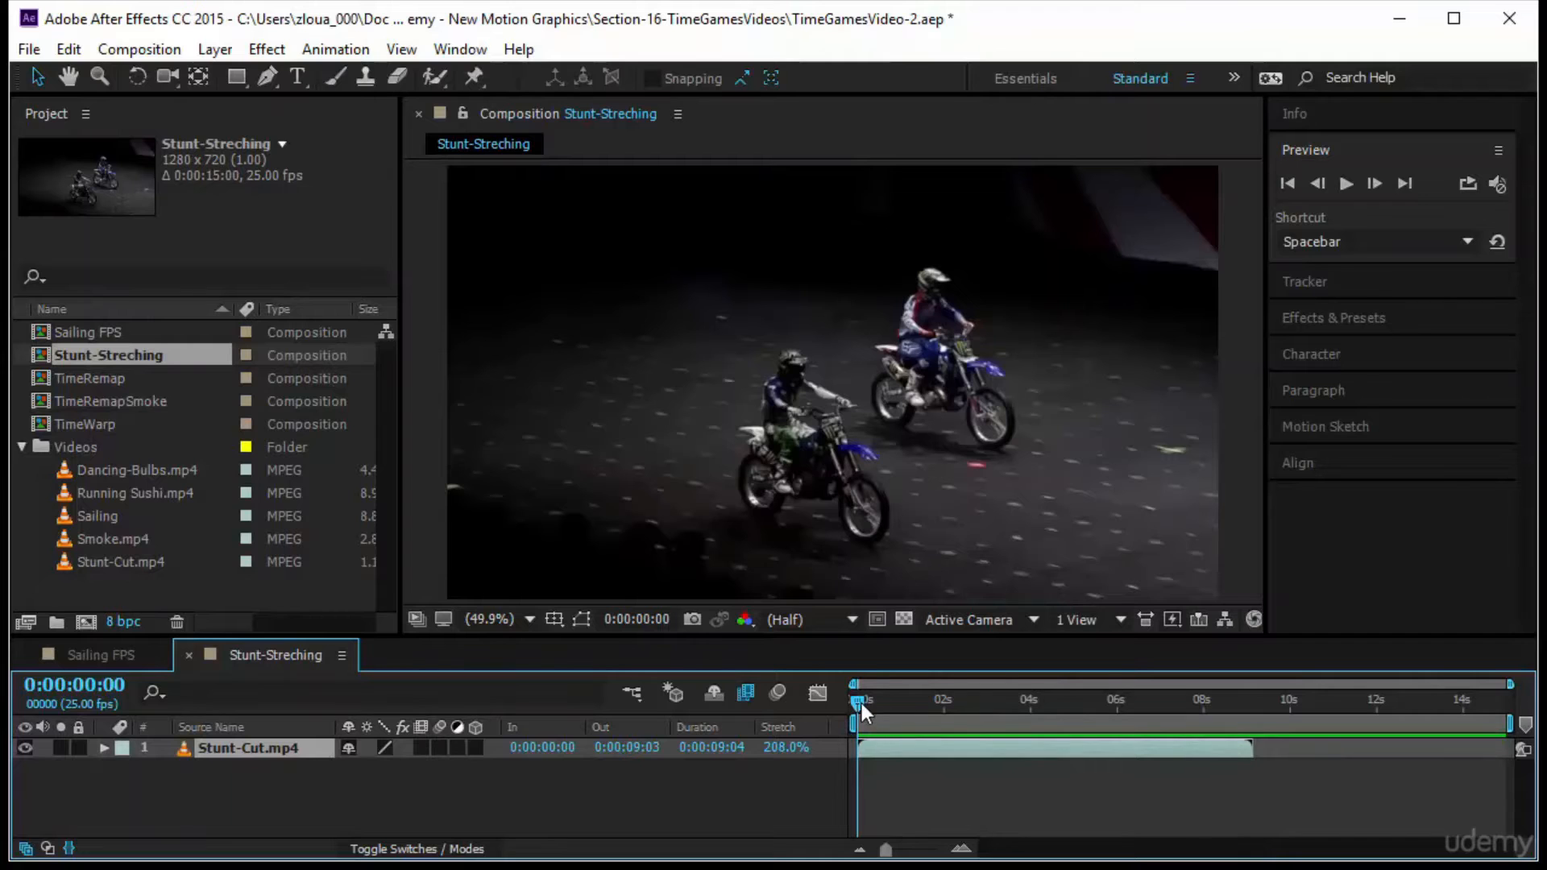
key("space")
key("space")
left_click_drag(855, 704, 1001, 704)
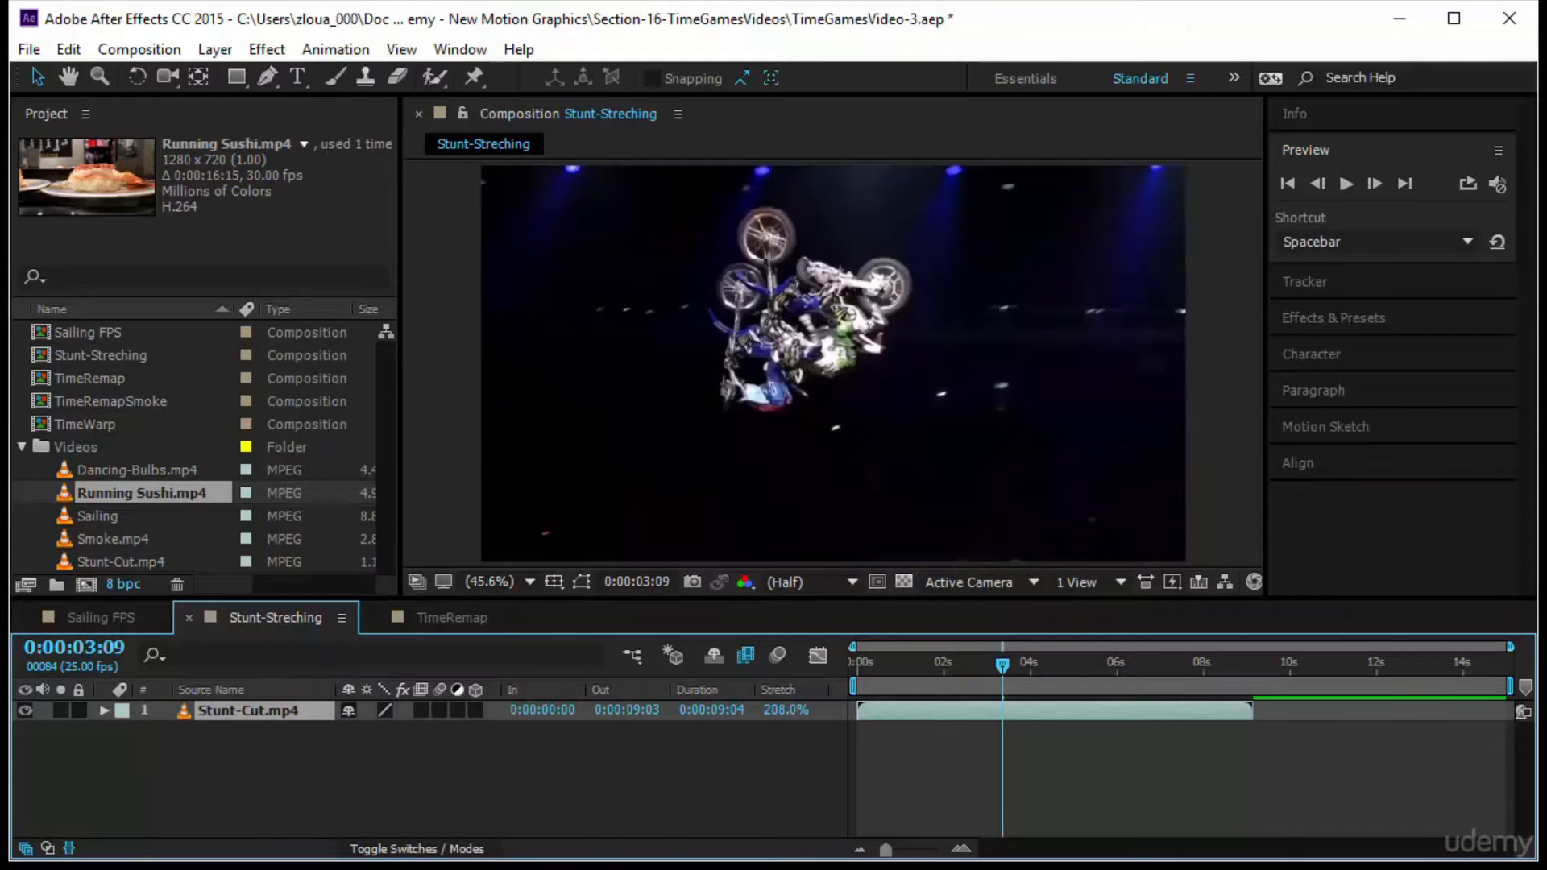
Open the TimeRemap composition, preview it from the start and stop back at frame 0
left_click(75, 376)
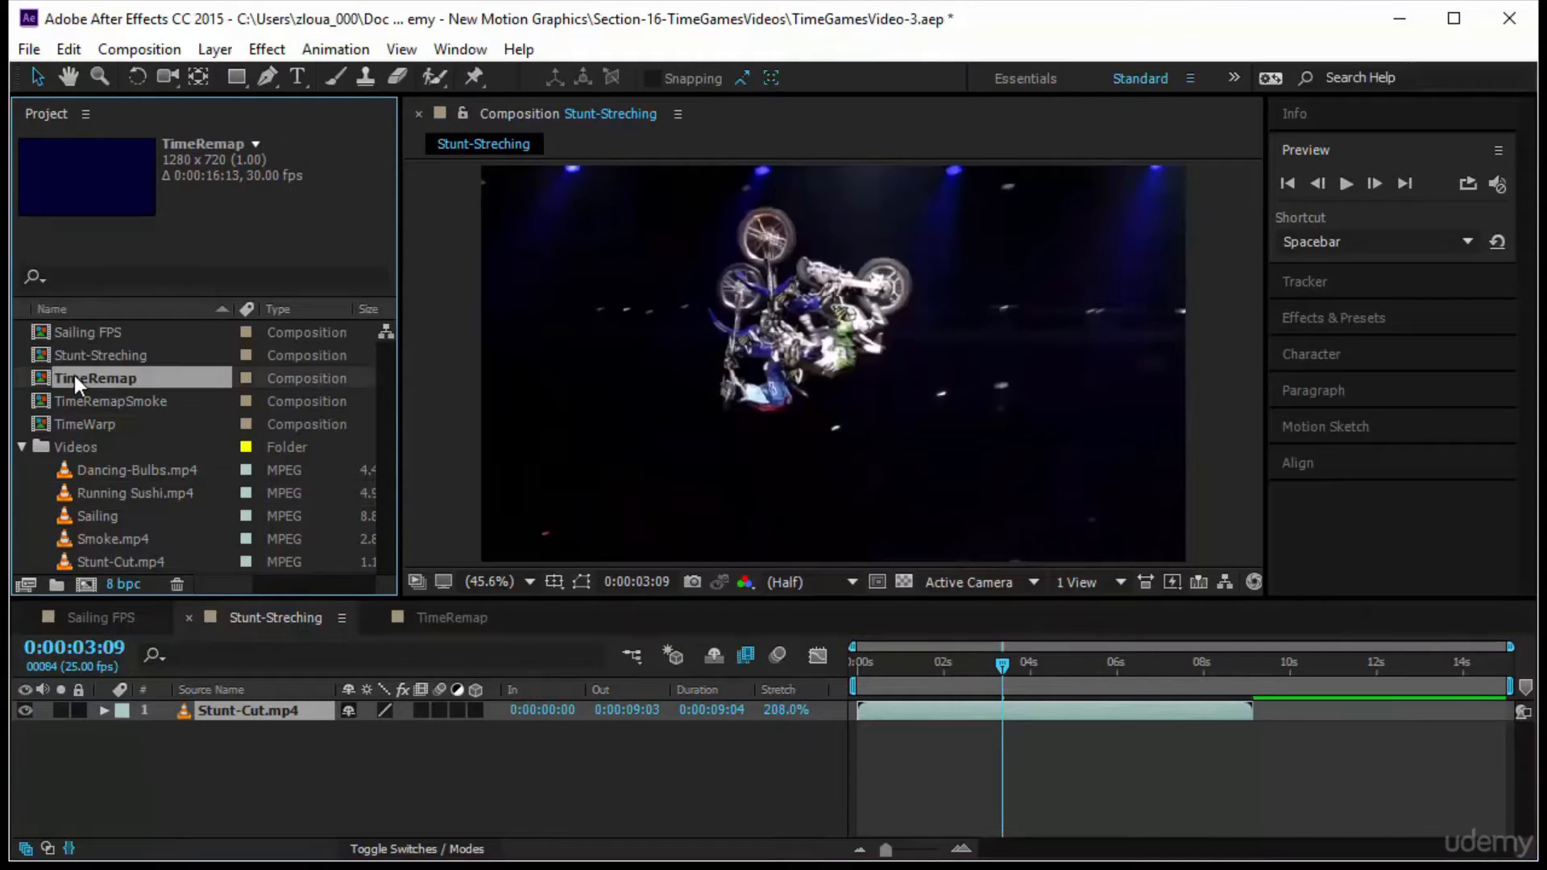
double_click(74, 376)
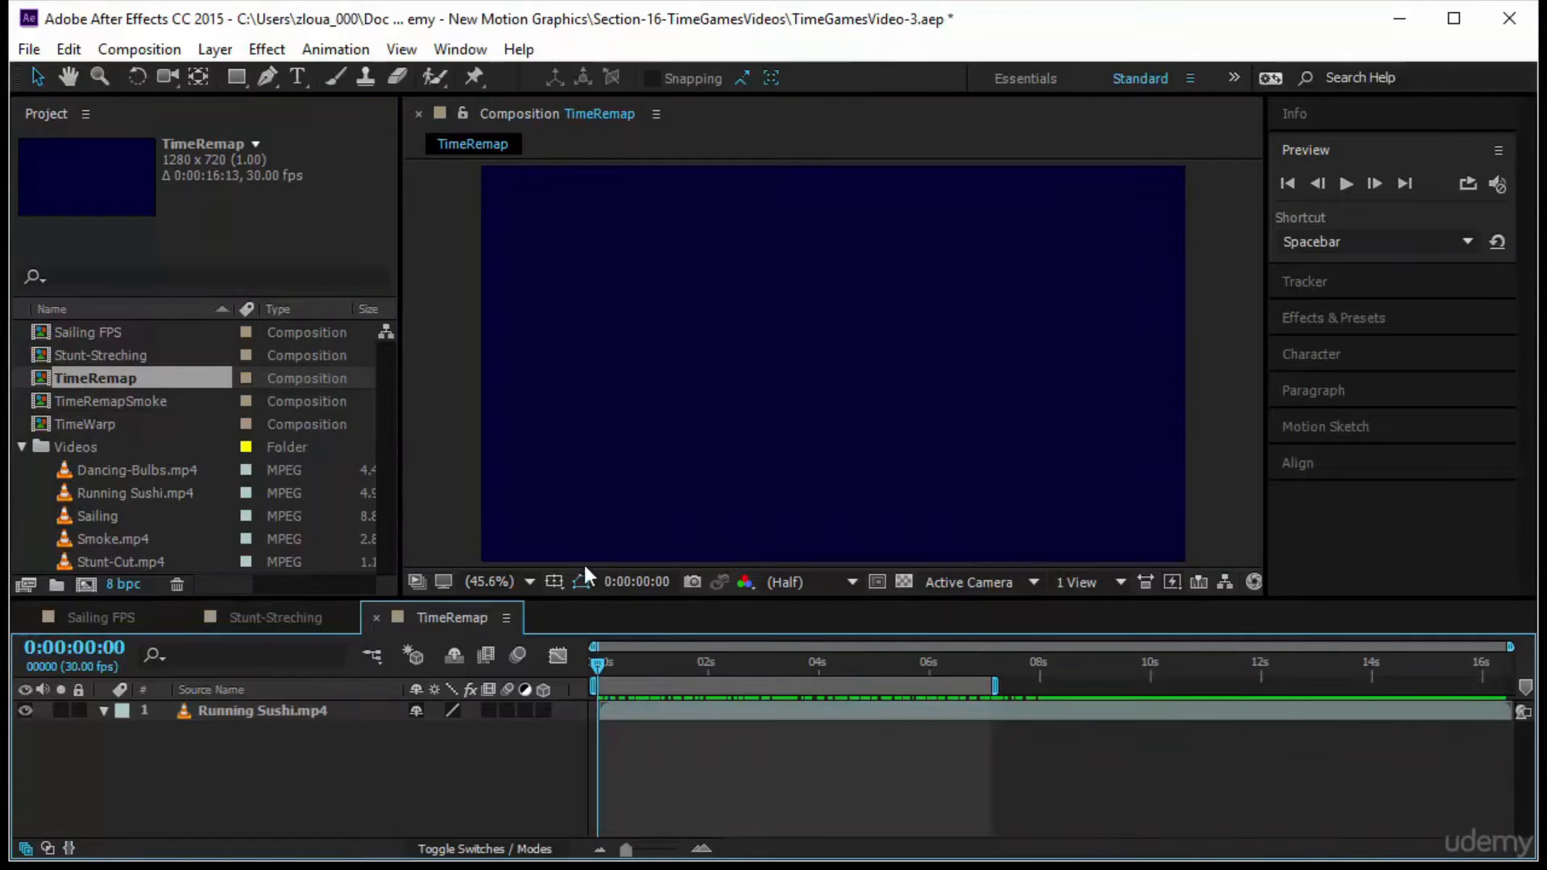
left_click(1345, 184)
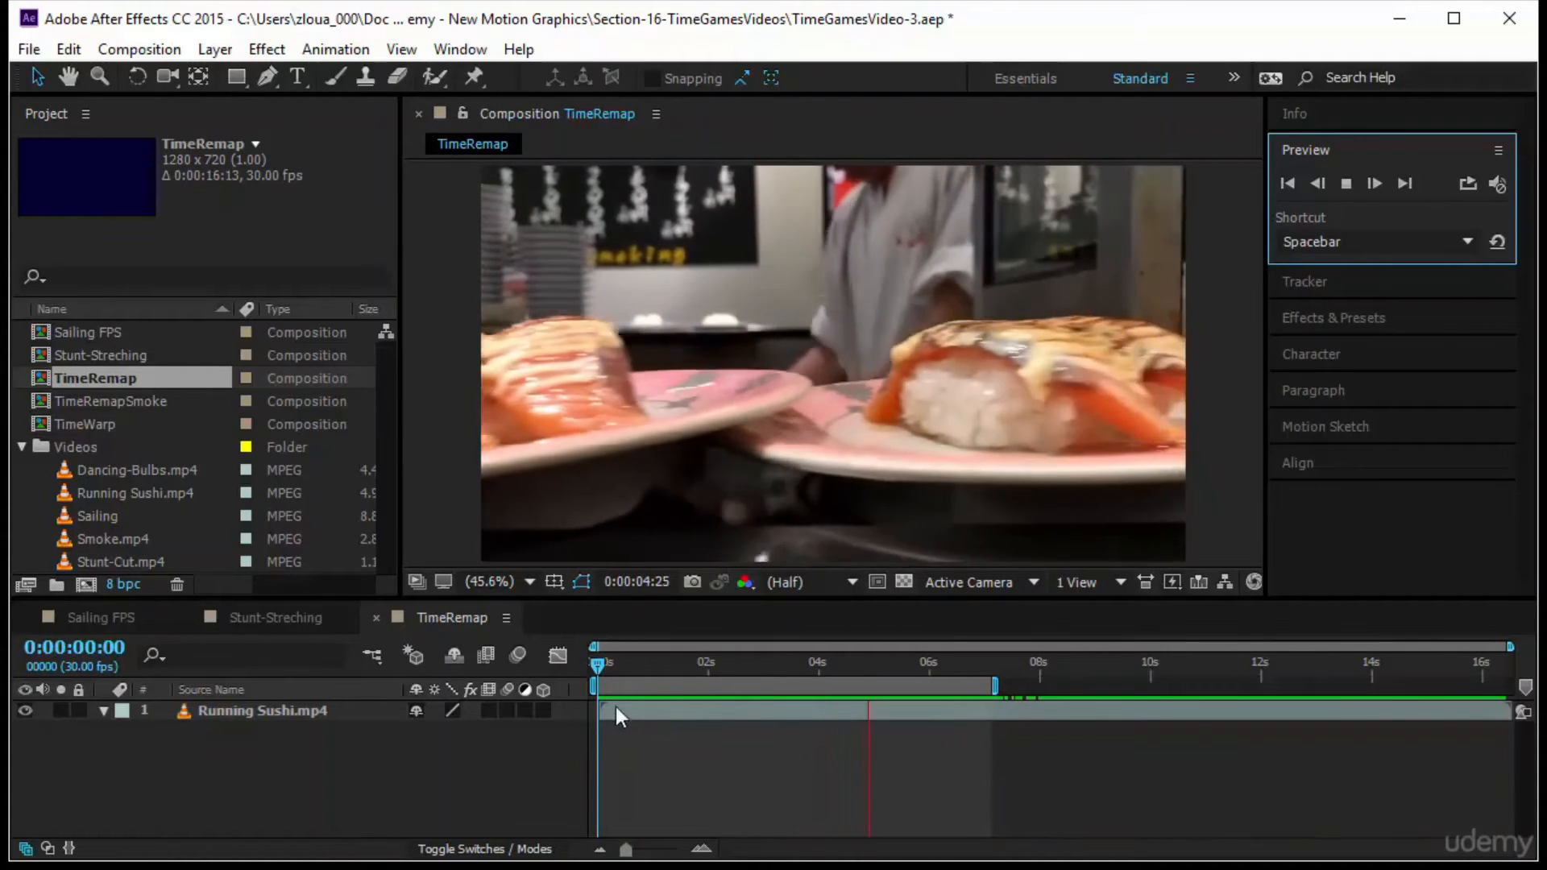
left_click(592, 670)
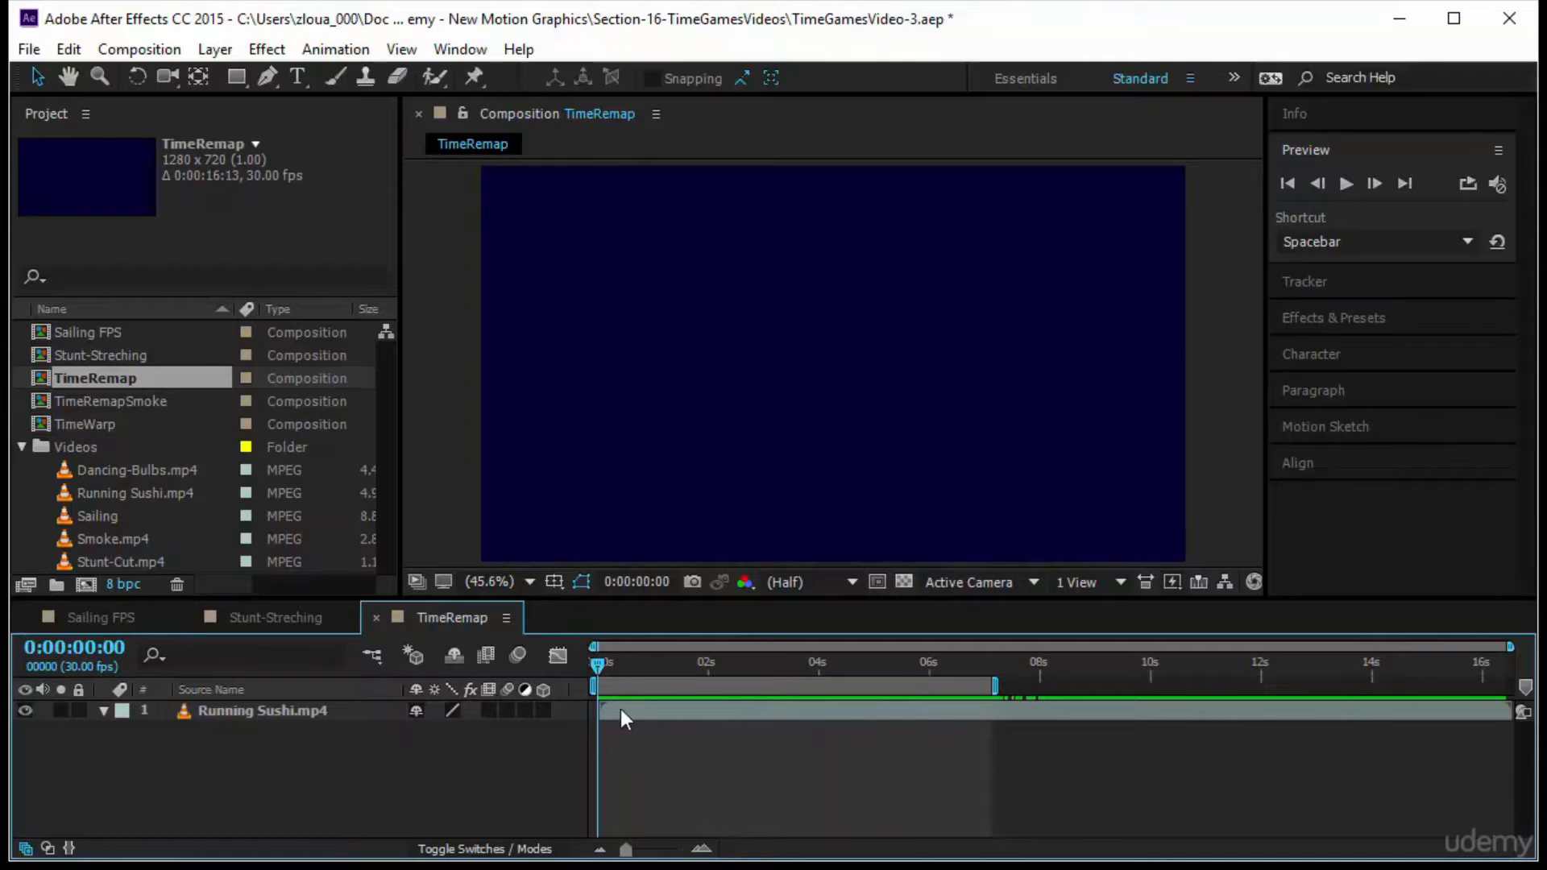
Enable time remapping on the Running Sushi.mp4 layer
left_click(649, 715)
left_click_drag(655, 714, 649, 717)
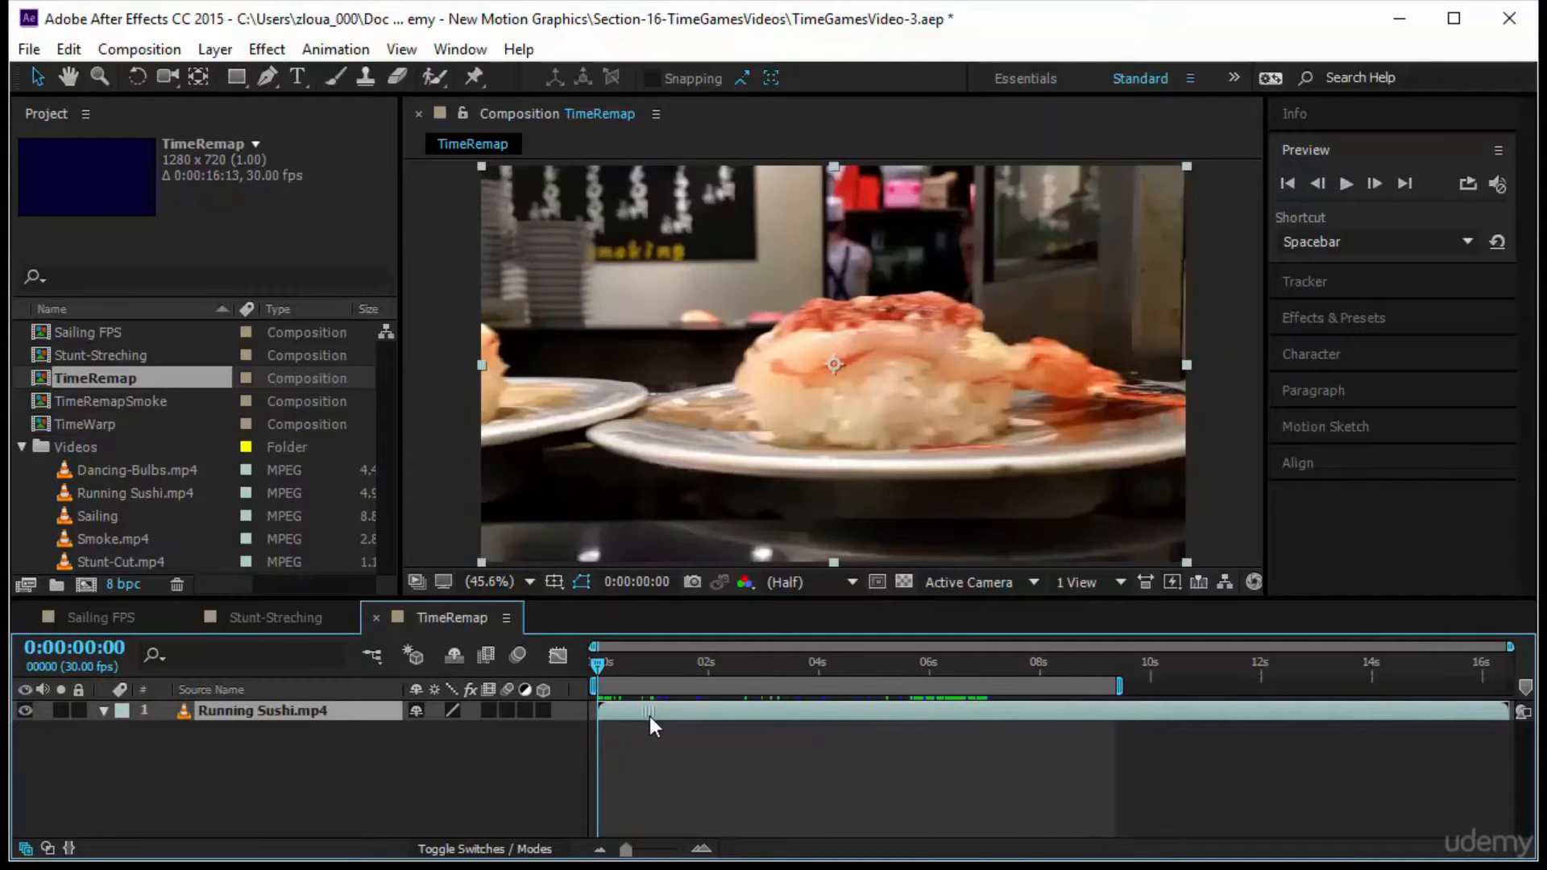
right_click(342, 717)
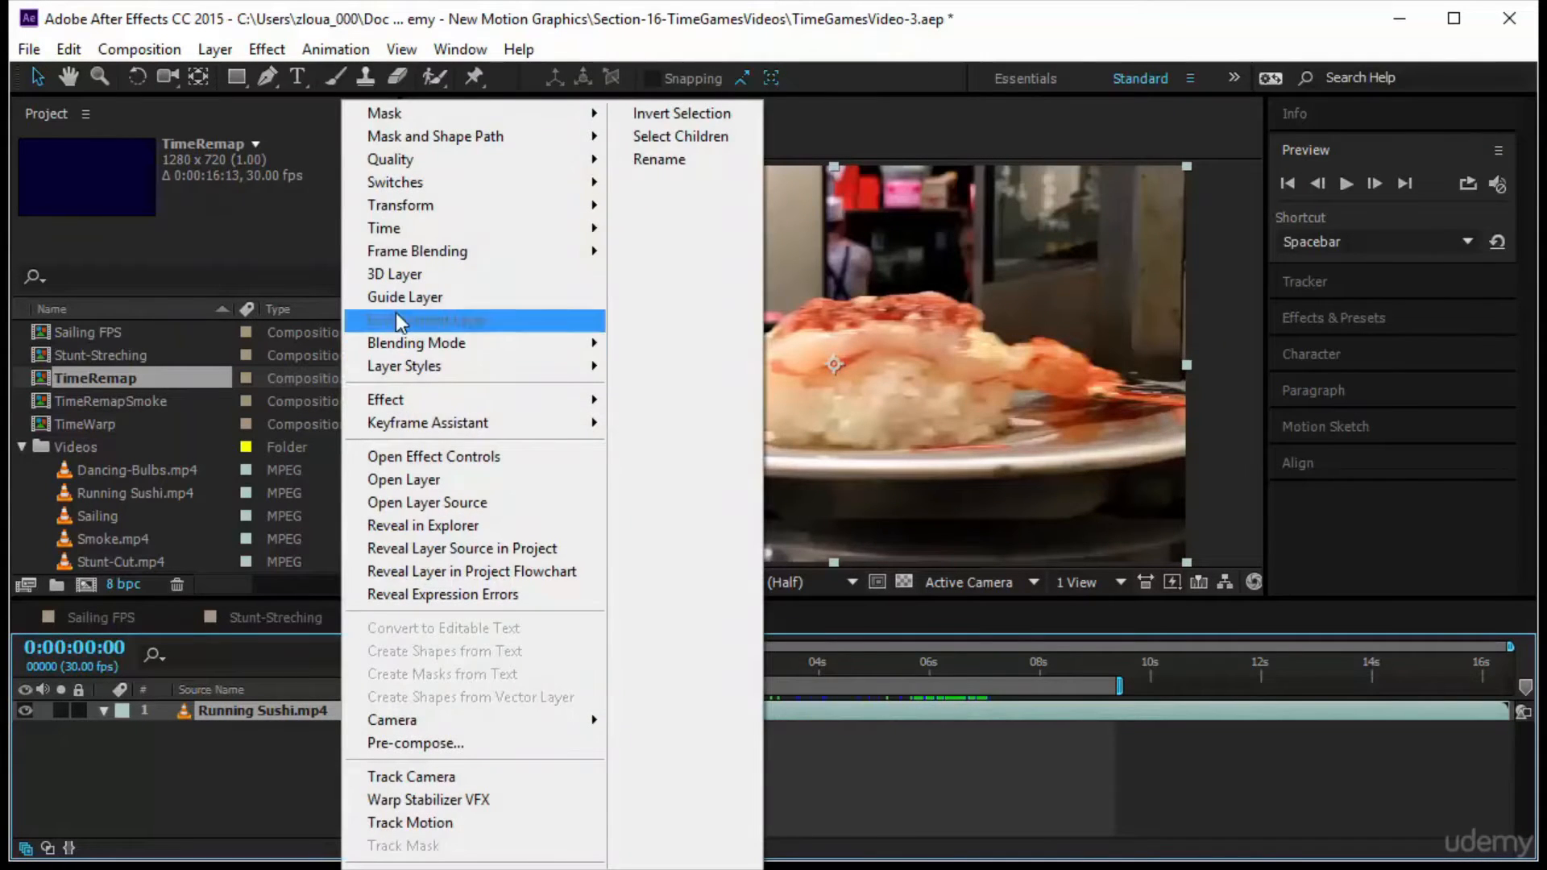
mouse_move(458, 229)
left_click(637, 234)
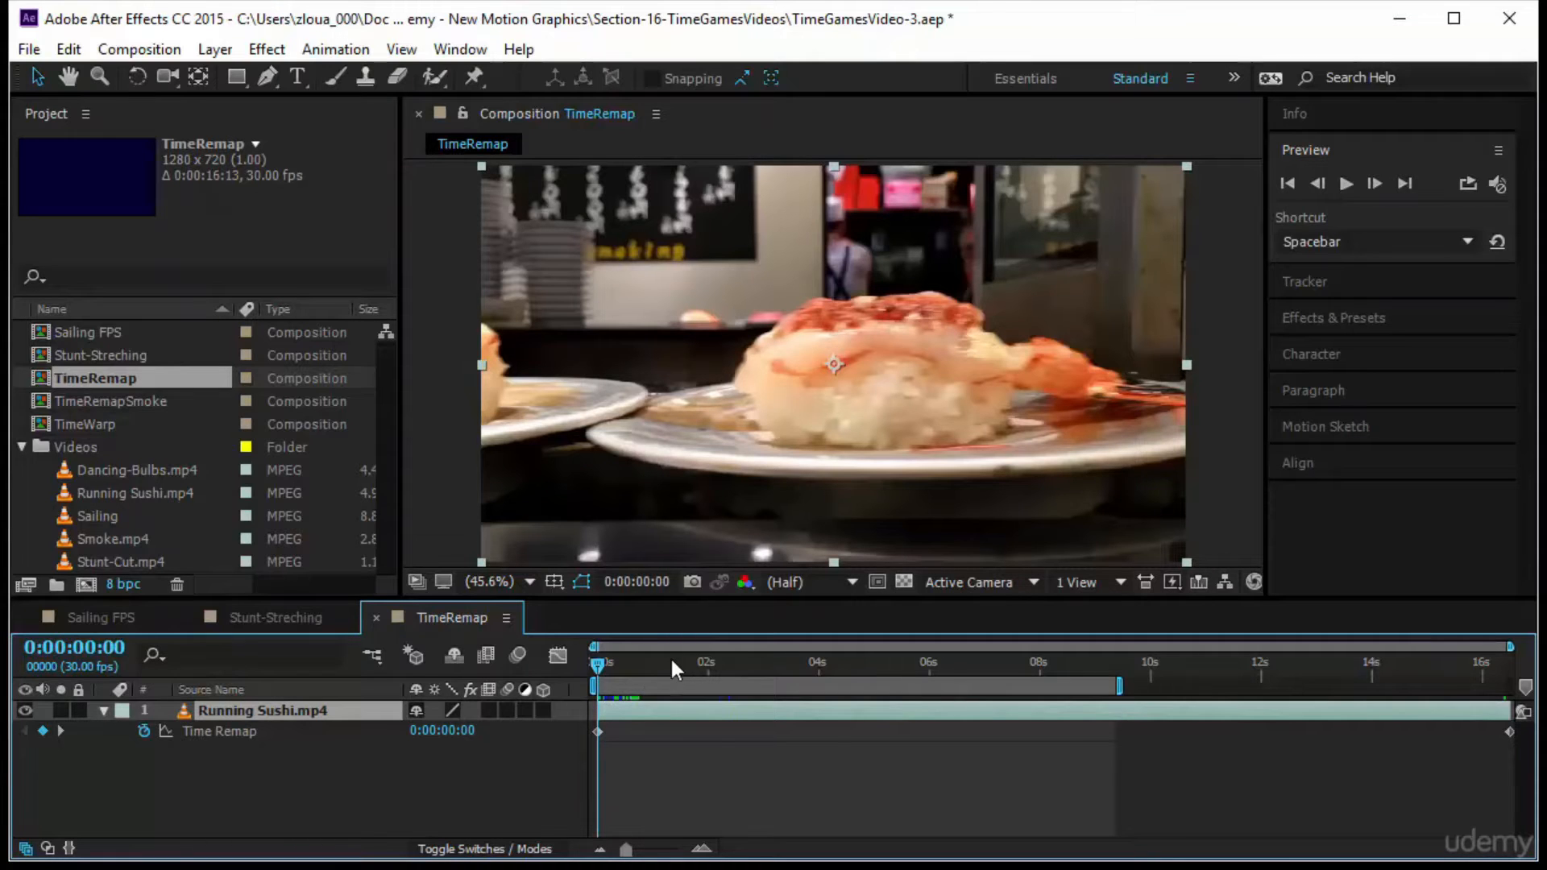
Scrub through the sushi clip to its end at 0:00:16:12, and return to frame 0
left_click_drag(603, 664, 860, 664)
left_click_drag(1226, 704, 1546, 703)
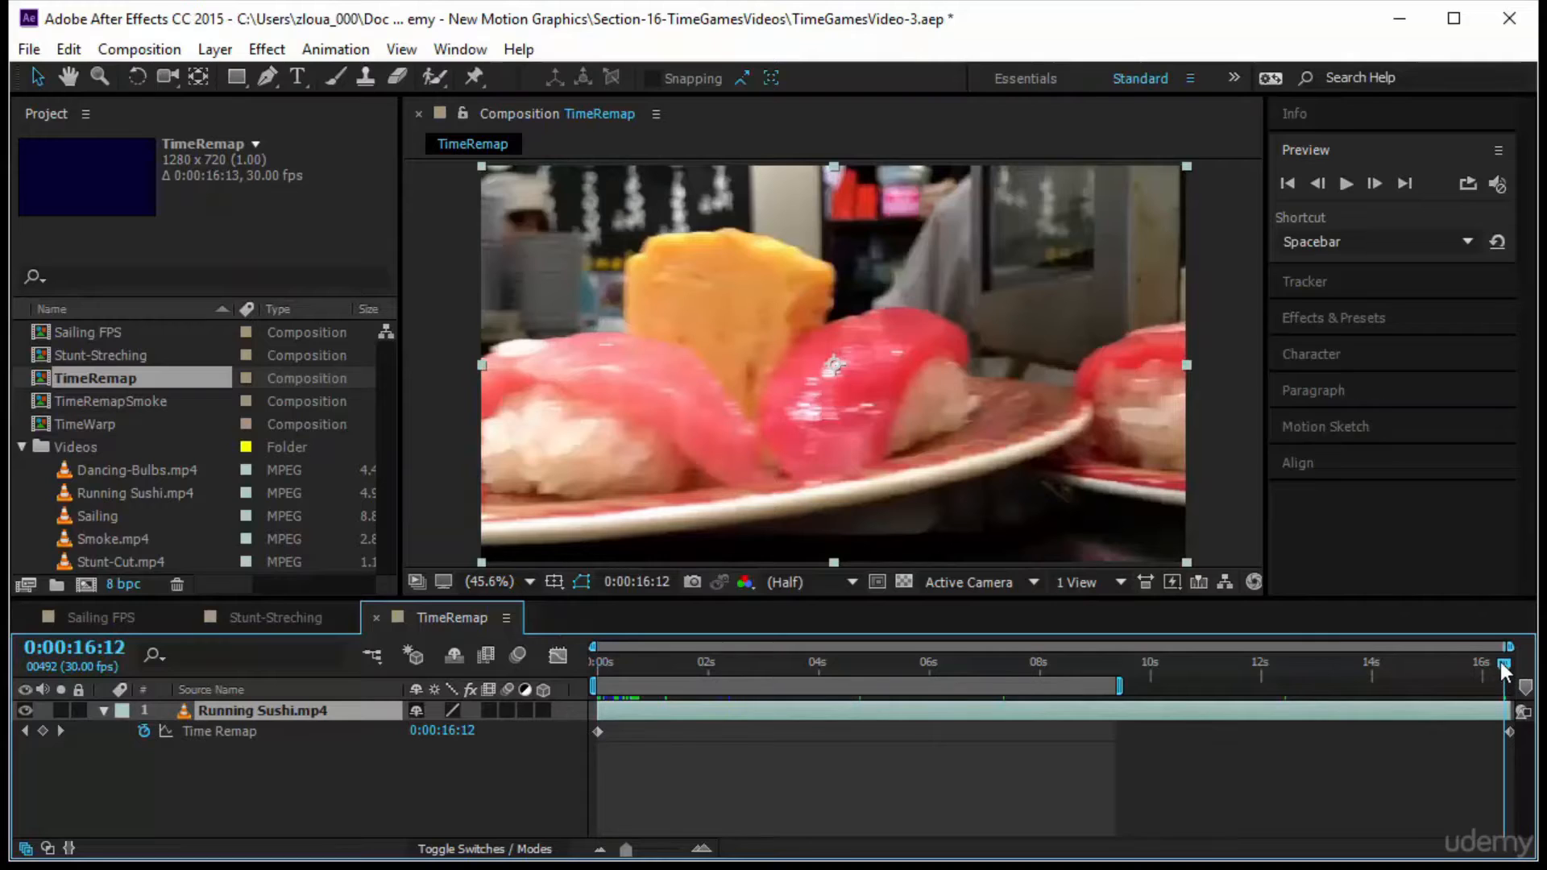
key("Home")
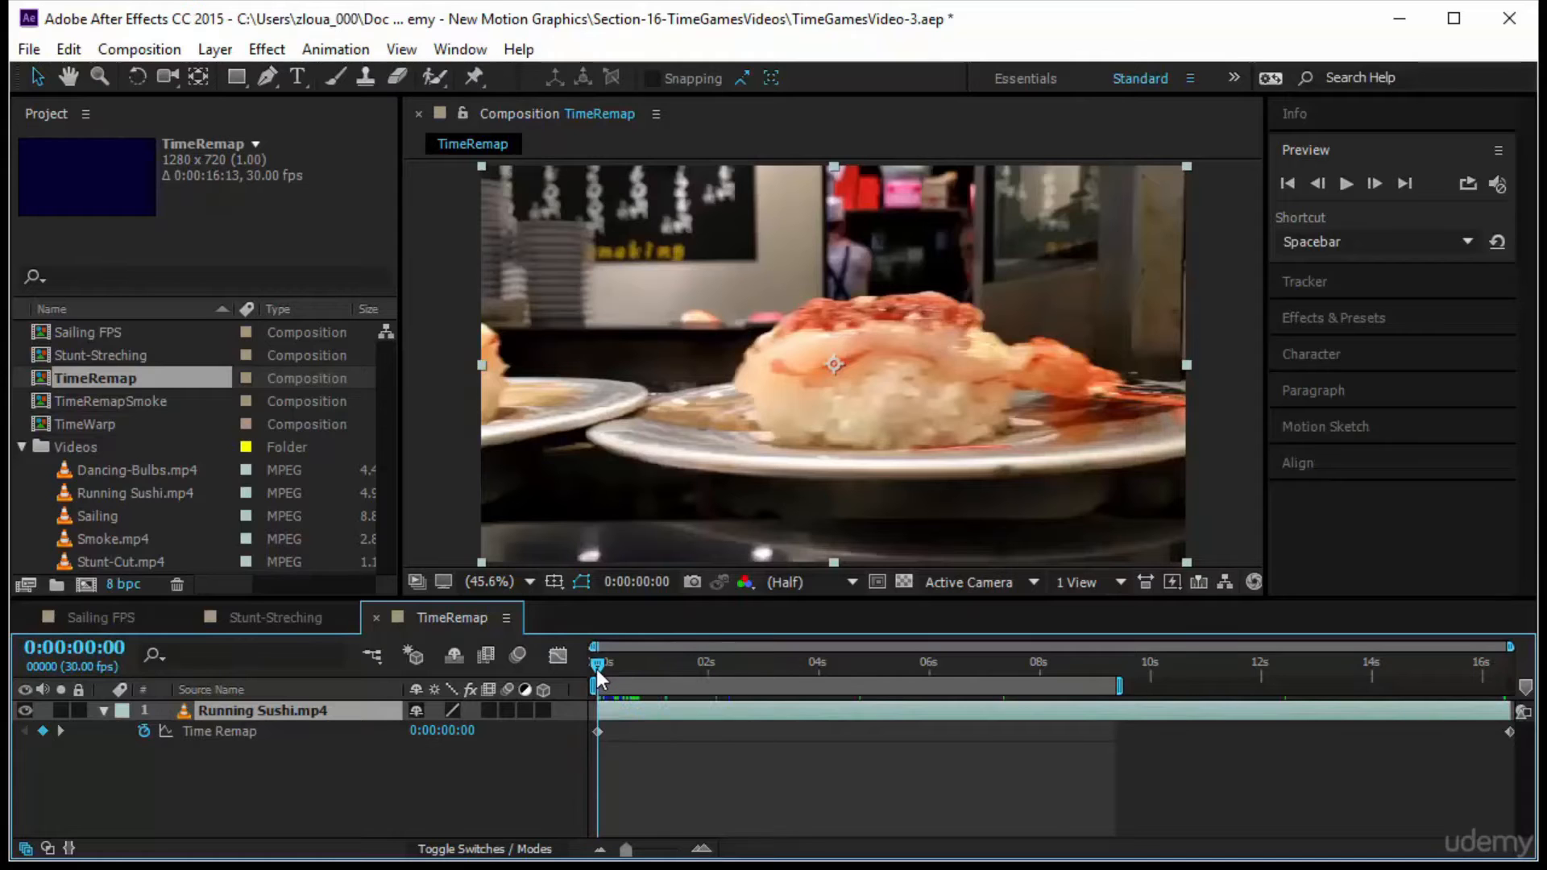
Set the Time Remap value of the first keyframe at frame 0 to 0:00:00:07
left_click_drag(597, 669, 510, 780)
left_click(443, 730)
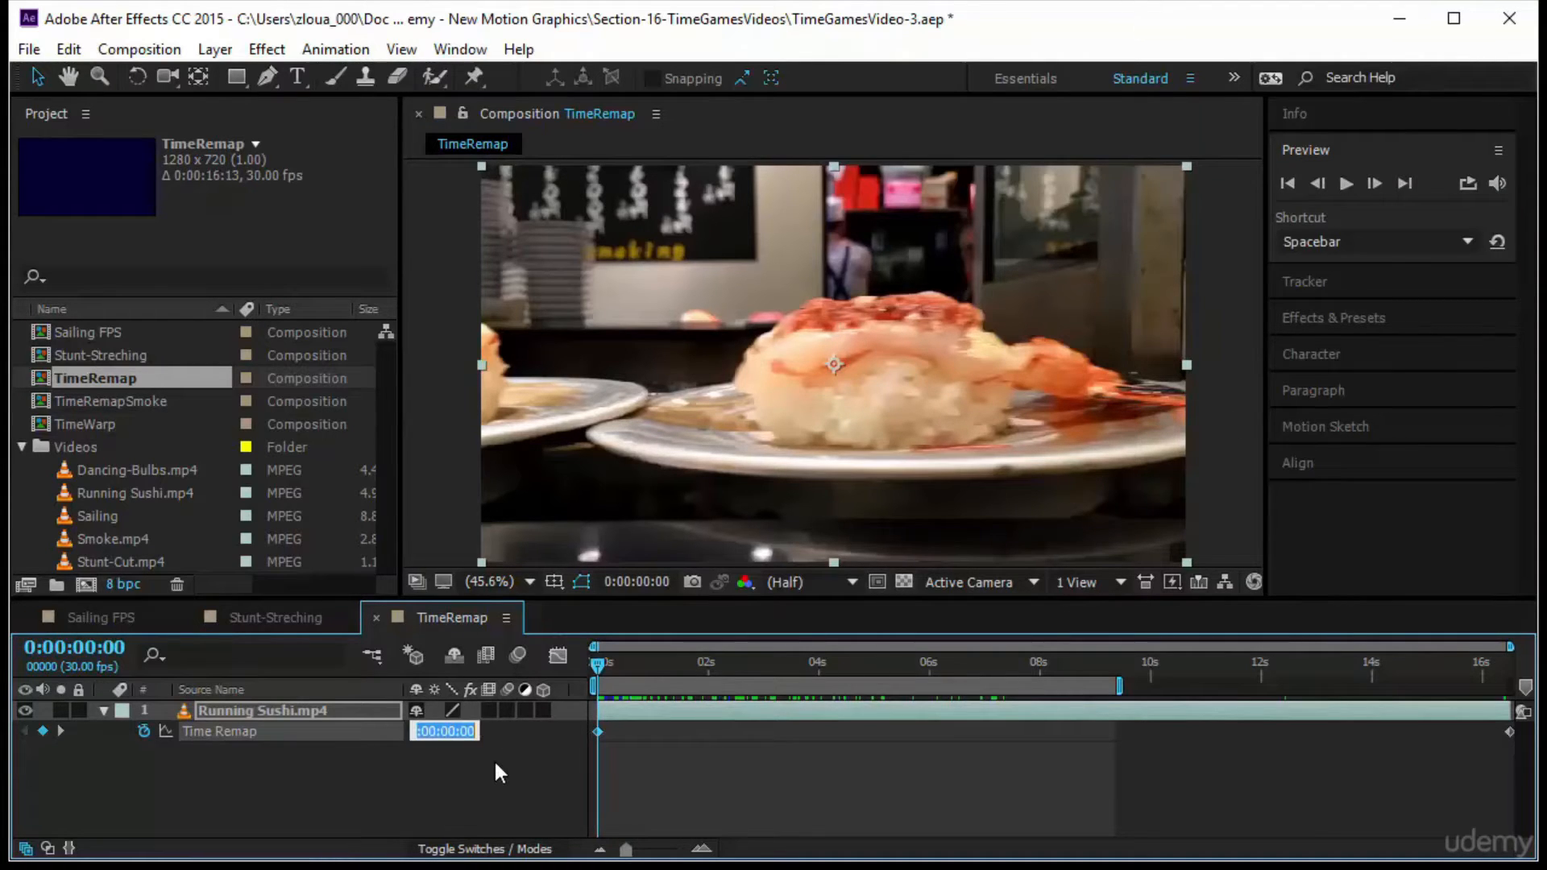
type("7")
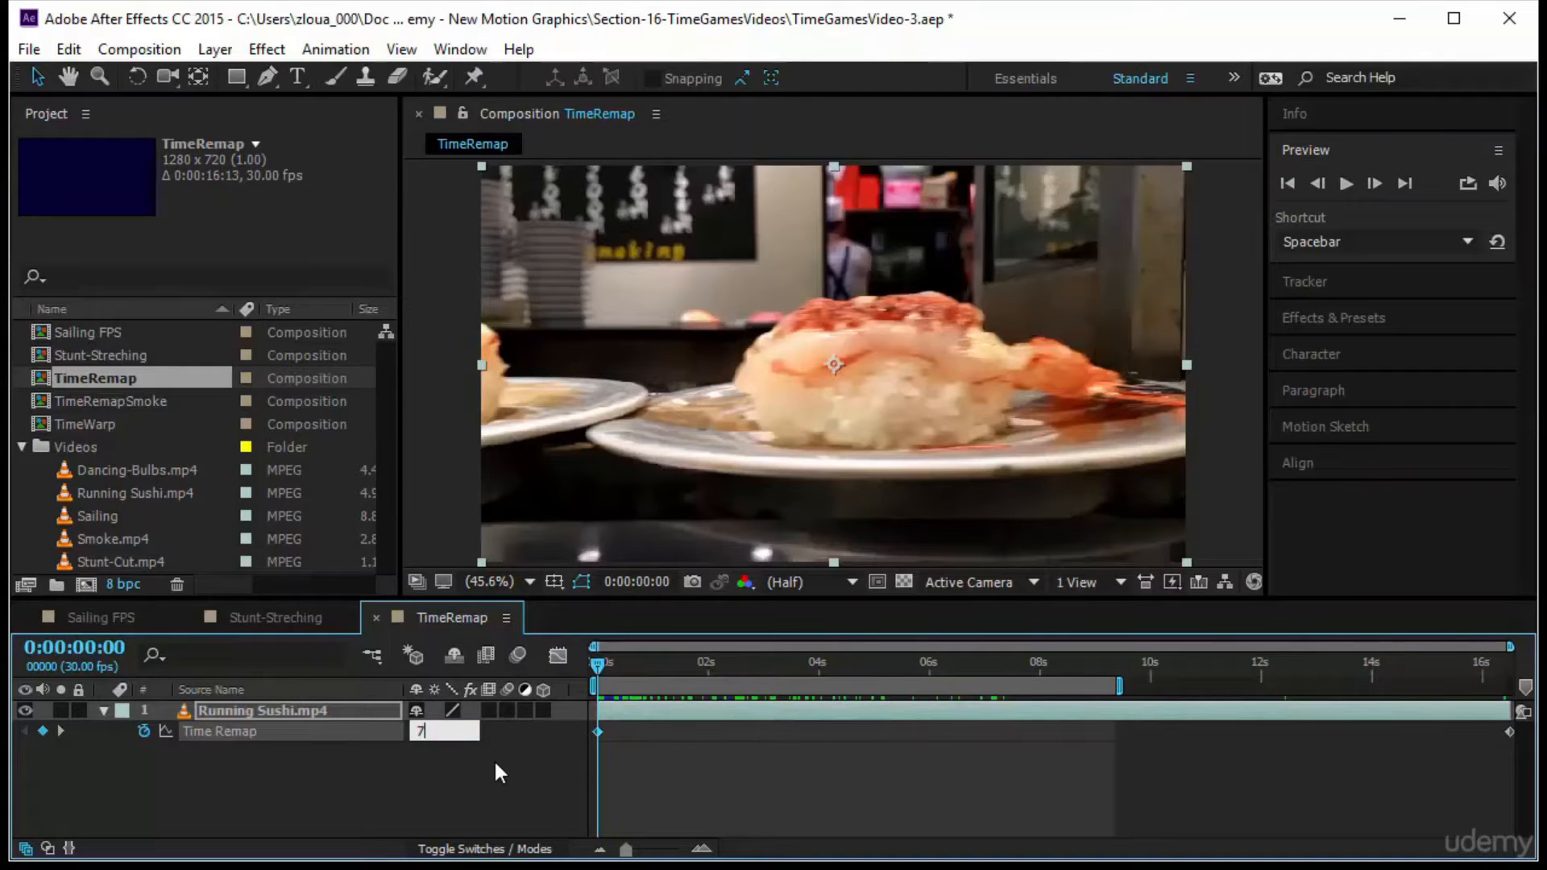
key("Return")
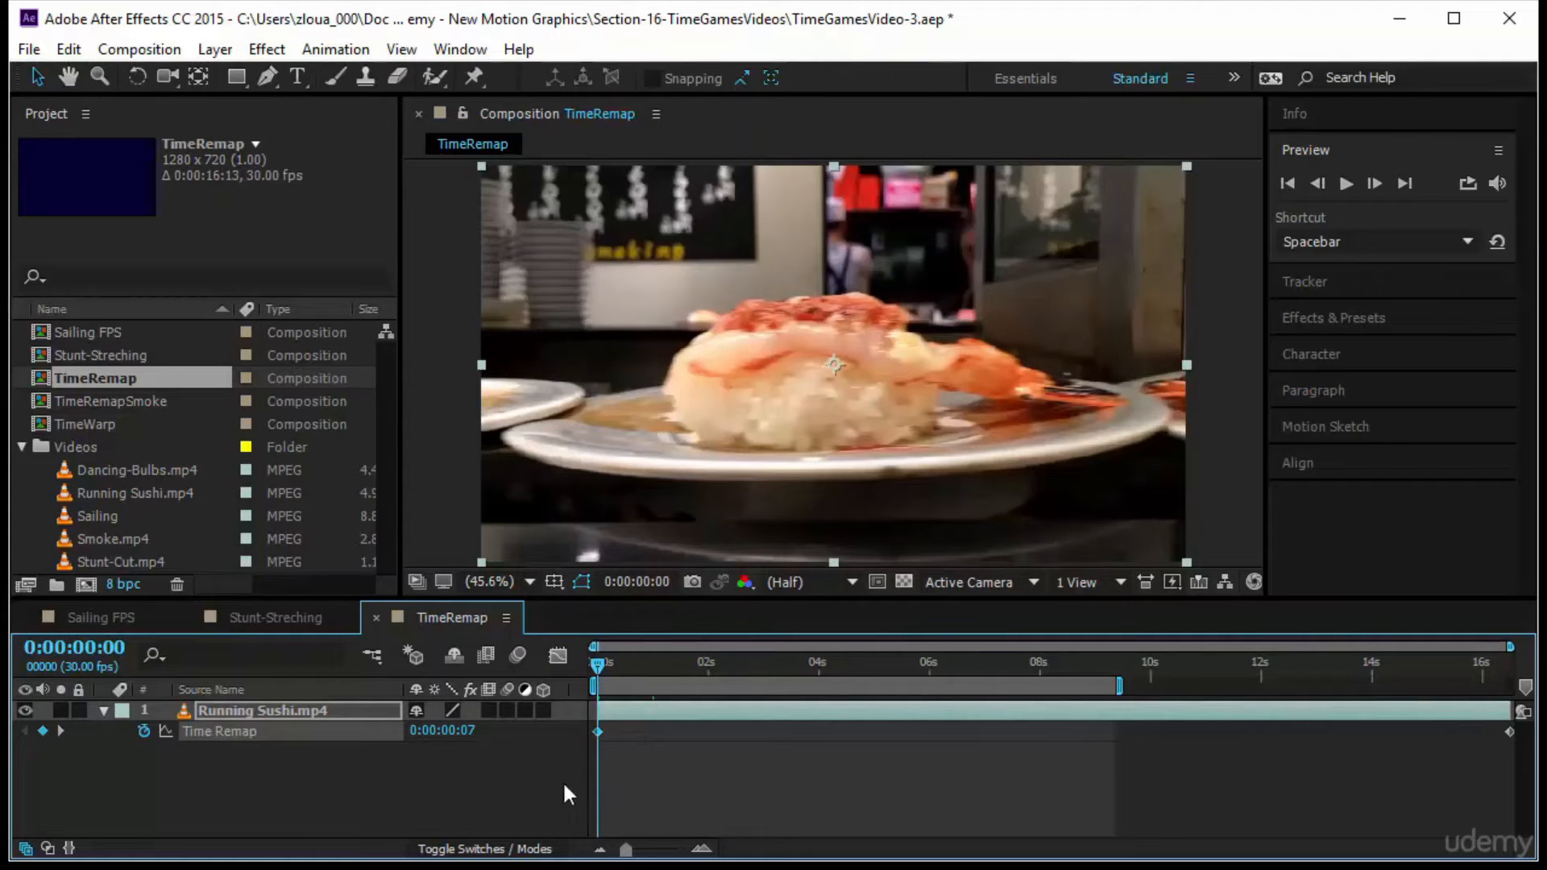
Go one second forward to 0:00:01:00, and paste a copy of the first Time Remap keyframe there
left_click(111, 655)
type("+100")
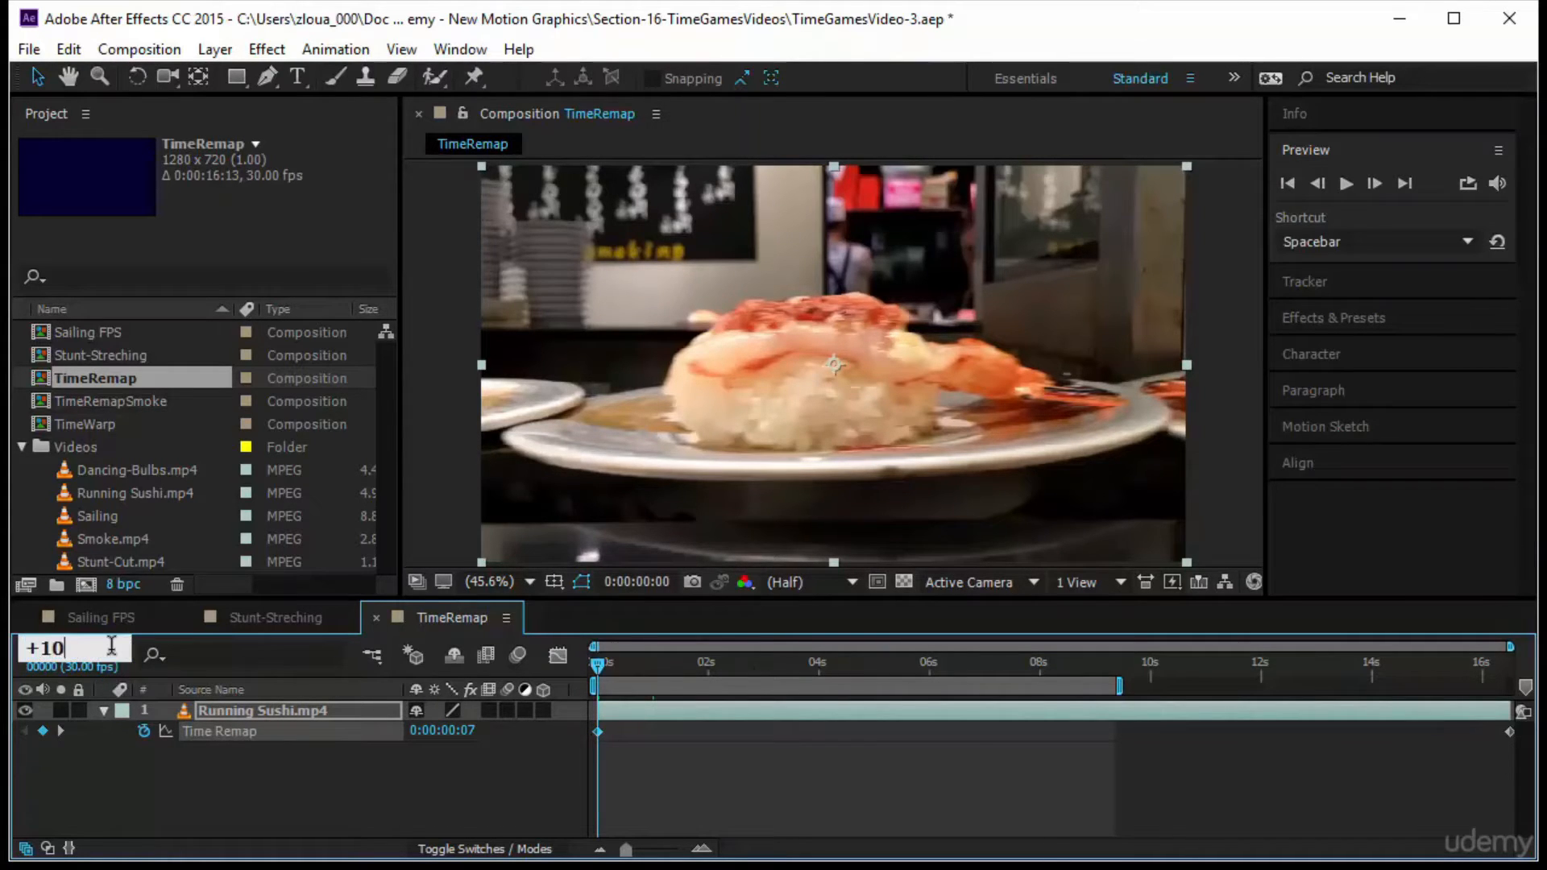
key("Return")
key("ctrl+v")
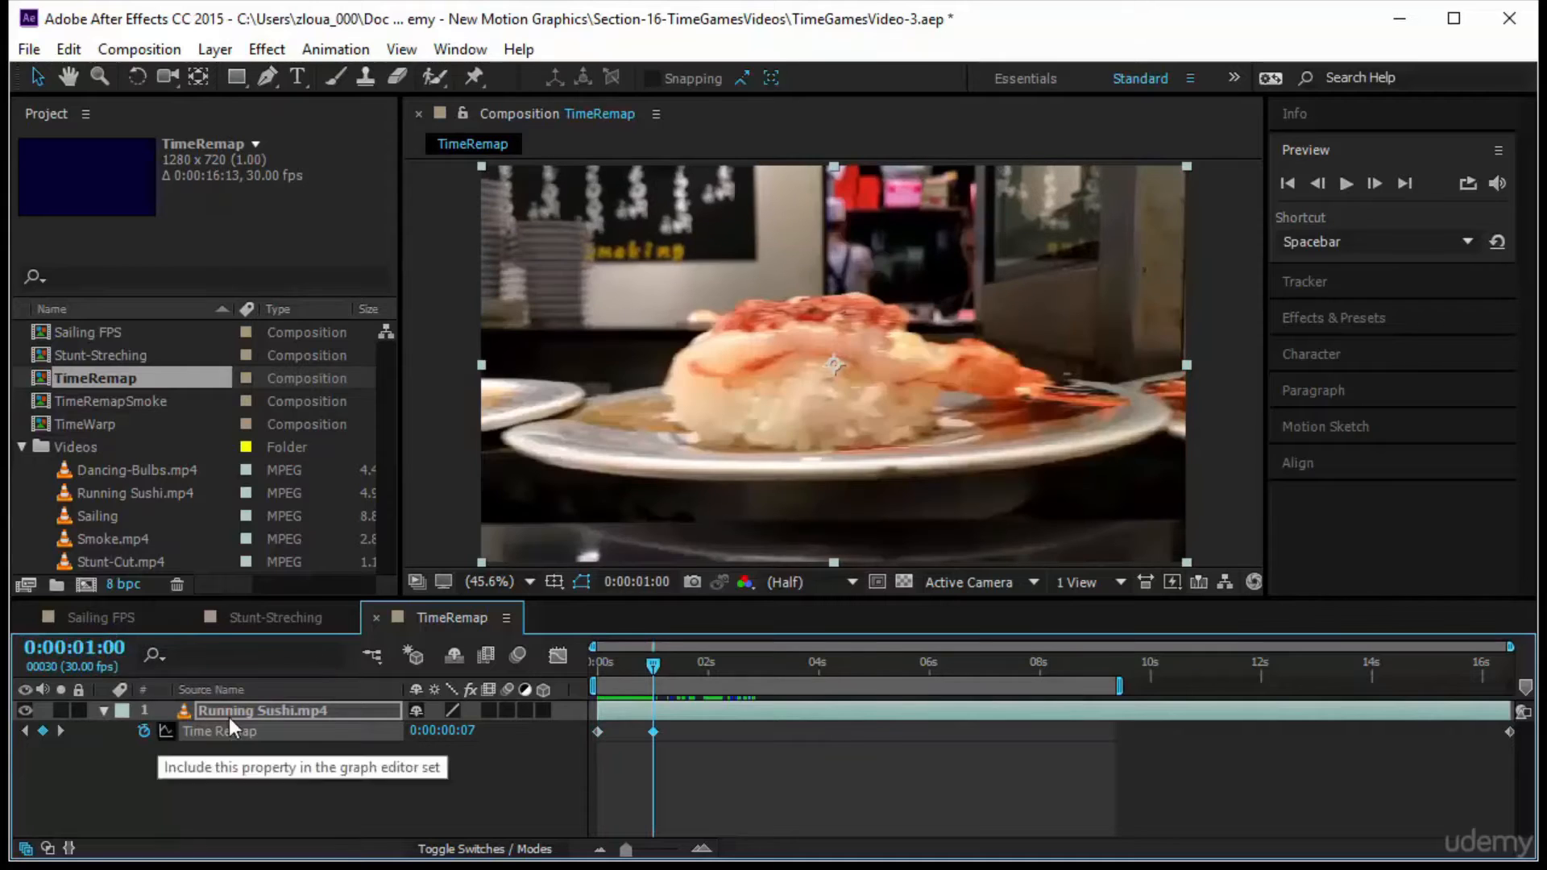
Add a Time Remap keyframe at 0:00:02:25 on the next centred plate, and move it back to just after the one-second keyframe
left_click_drag(636, 676, 757, 708)
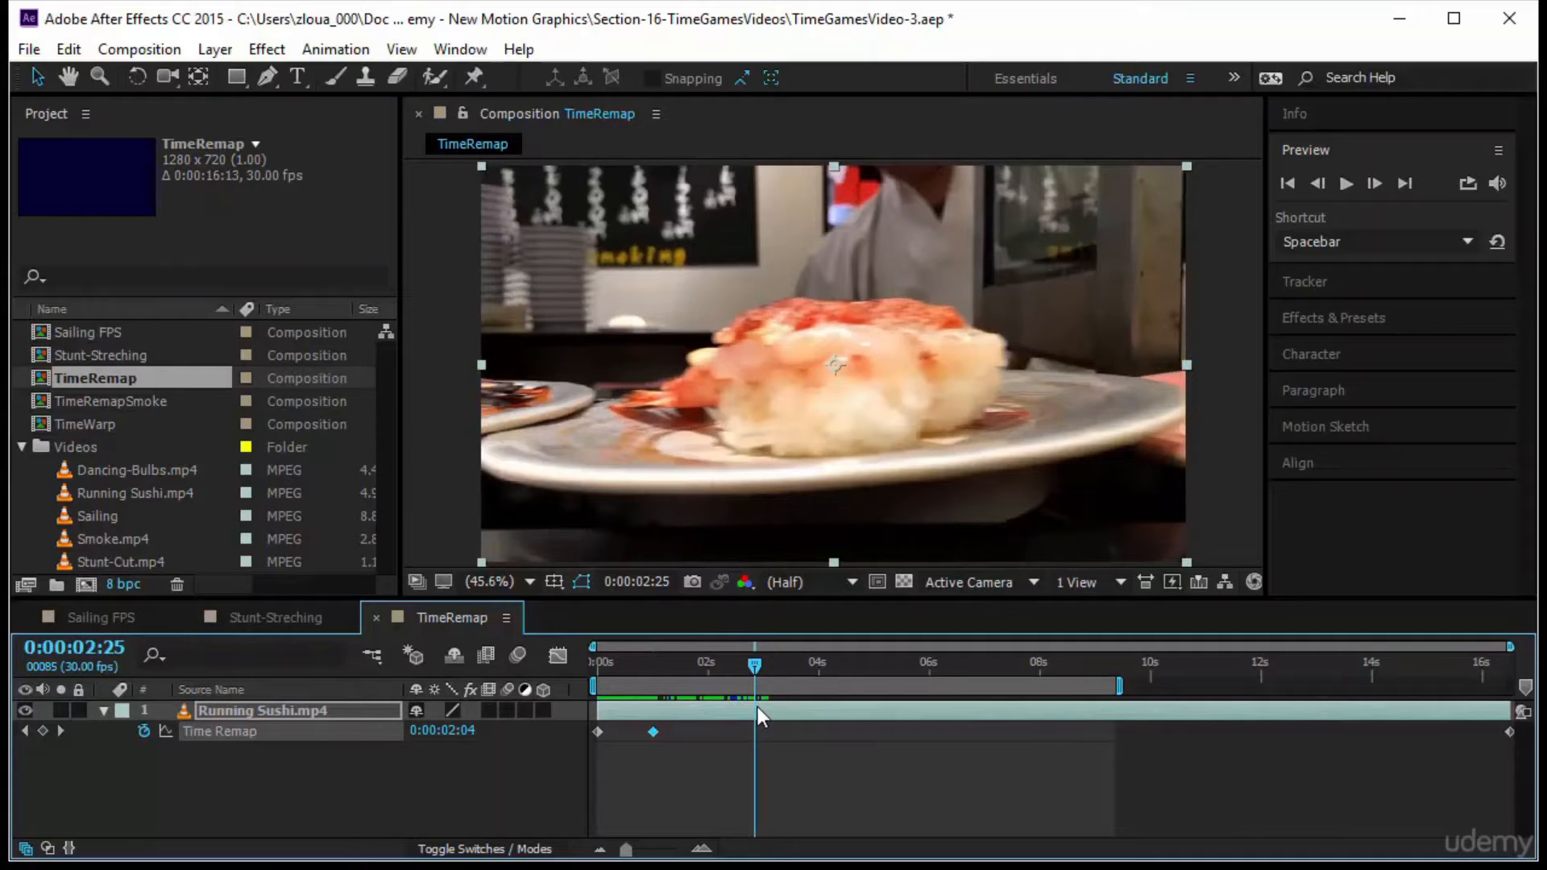
left_click(43, 731)
left_click_drag(752, 732, 677, 739)
Go 15 frames past the one-second keyframe, and align the third Time Remap keyframe to 0:00:01:15
left_click_drag(754, 669, 654, 703)
left_click(119, 649)
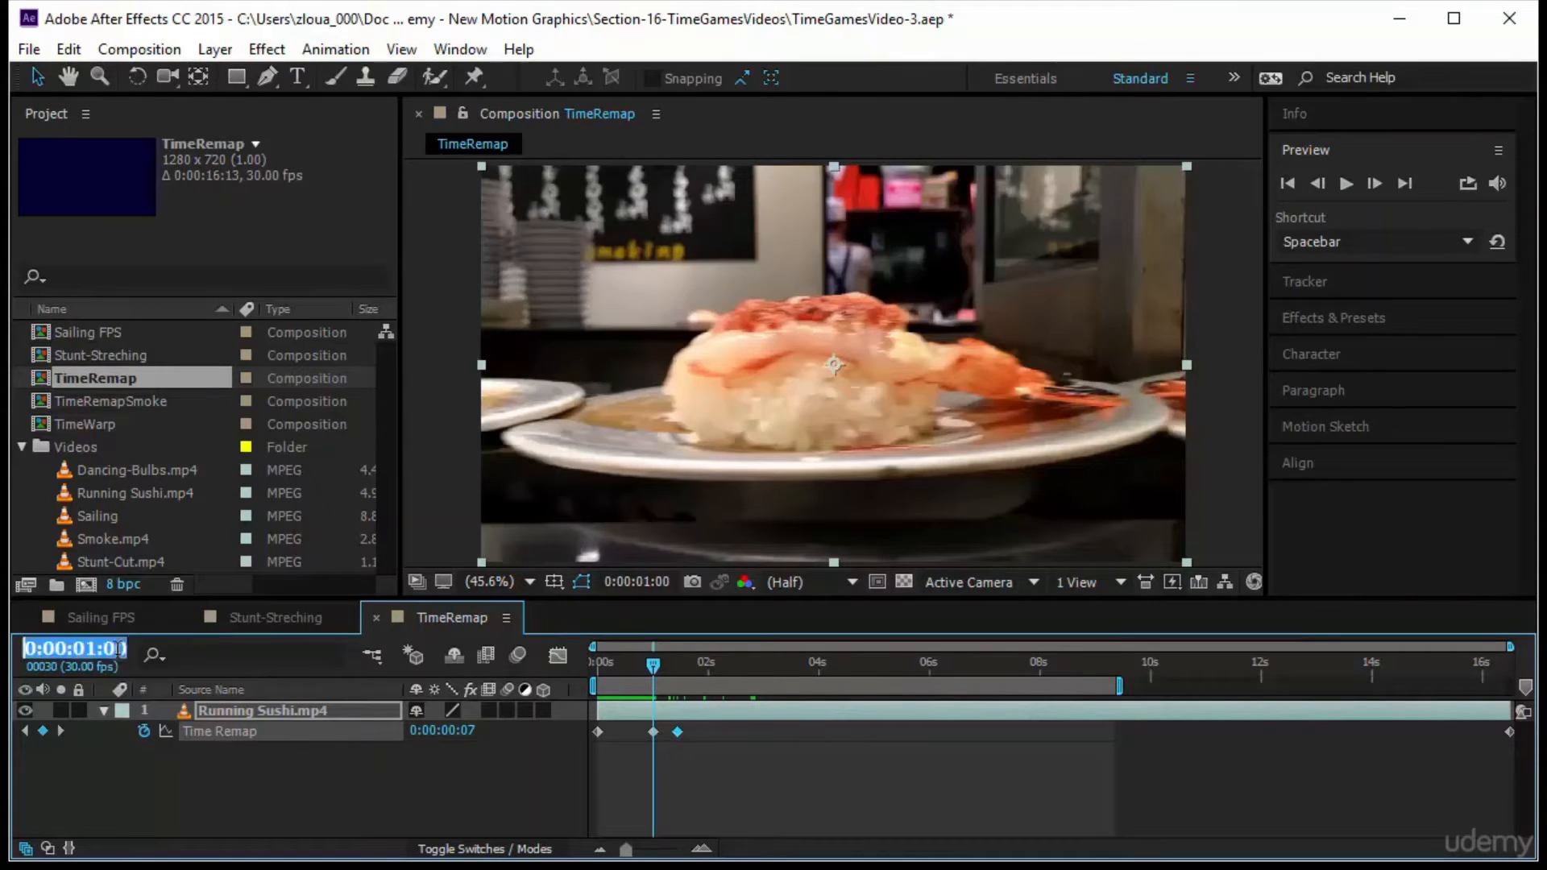
type("+15")
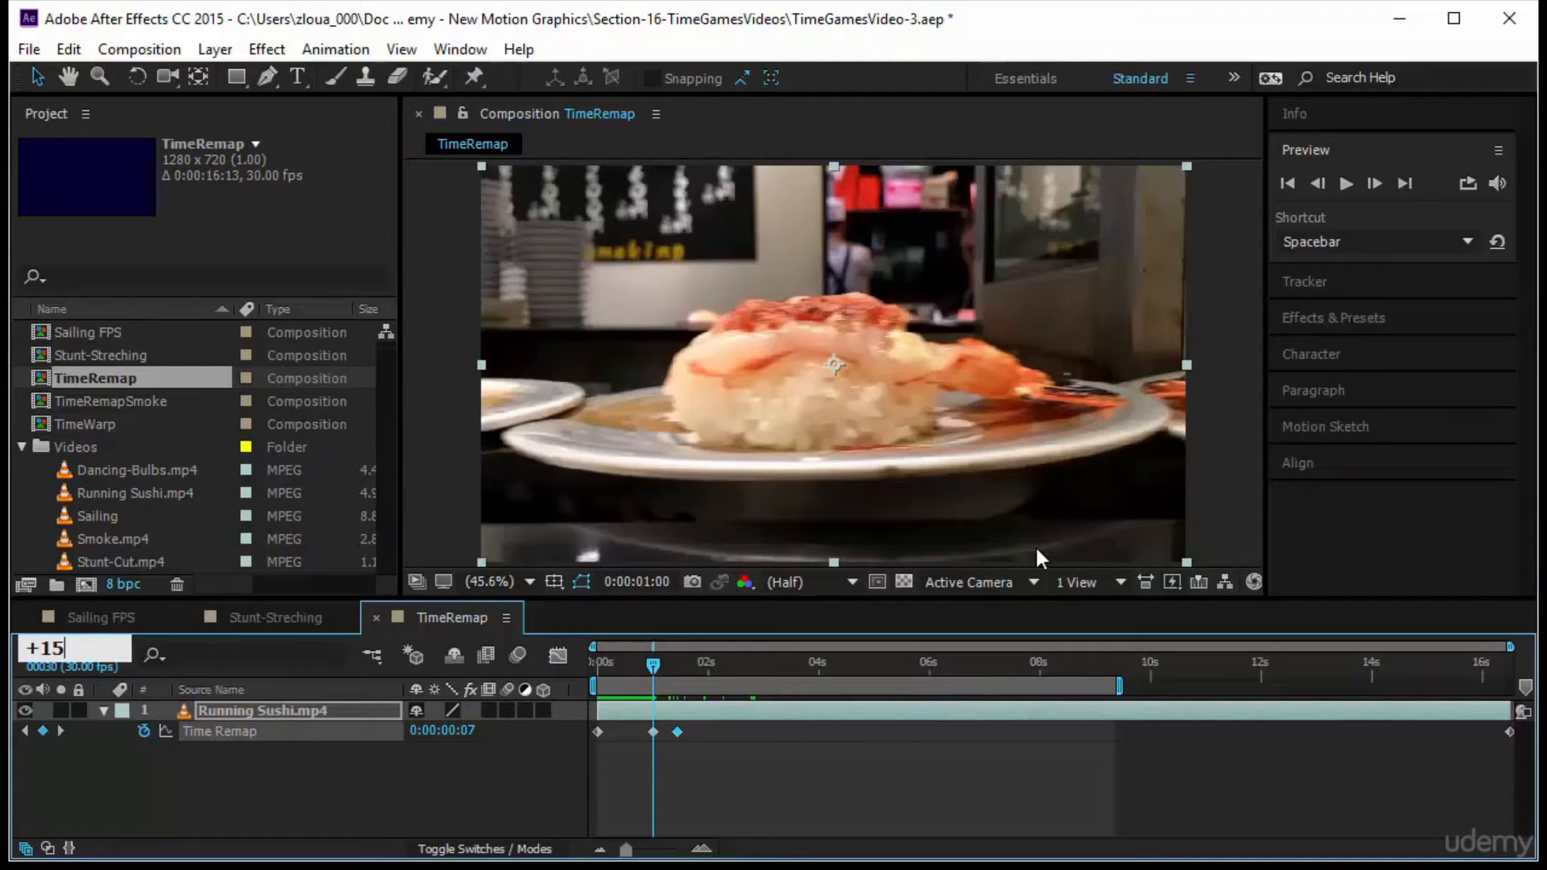
key("Return")
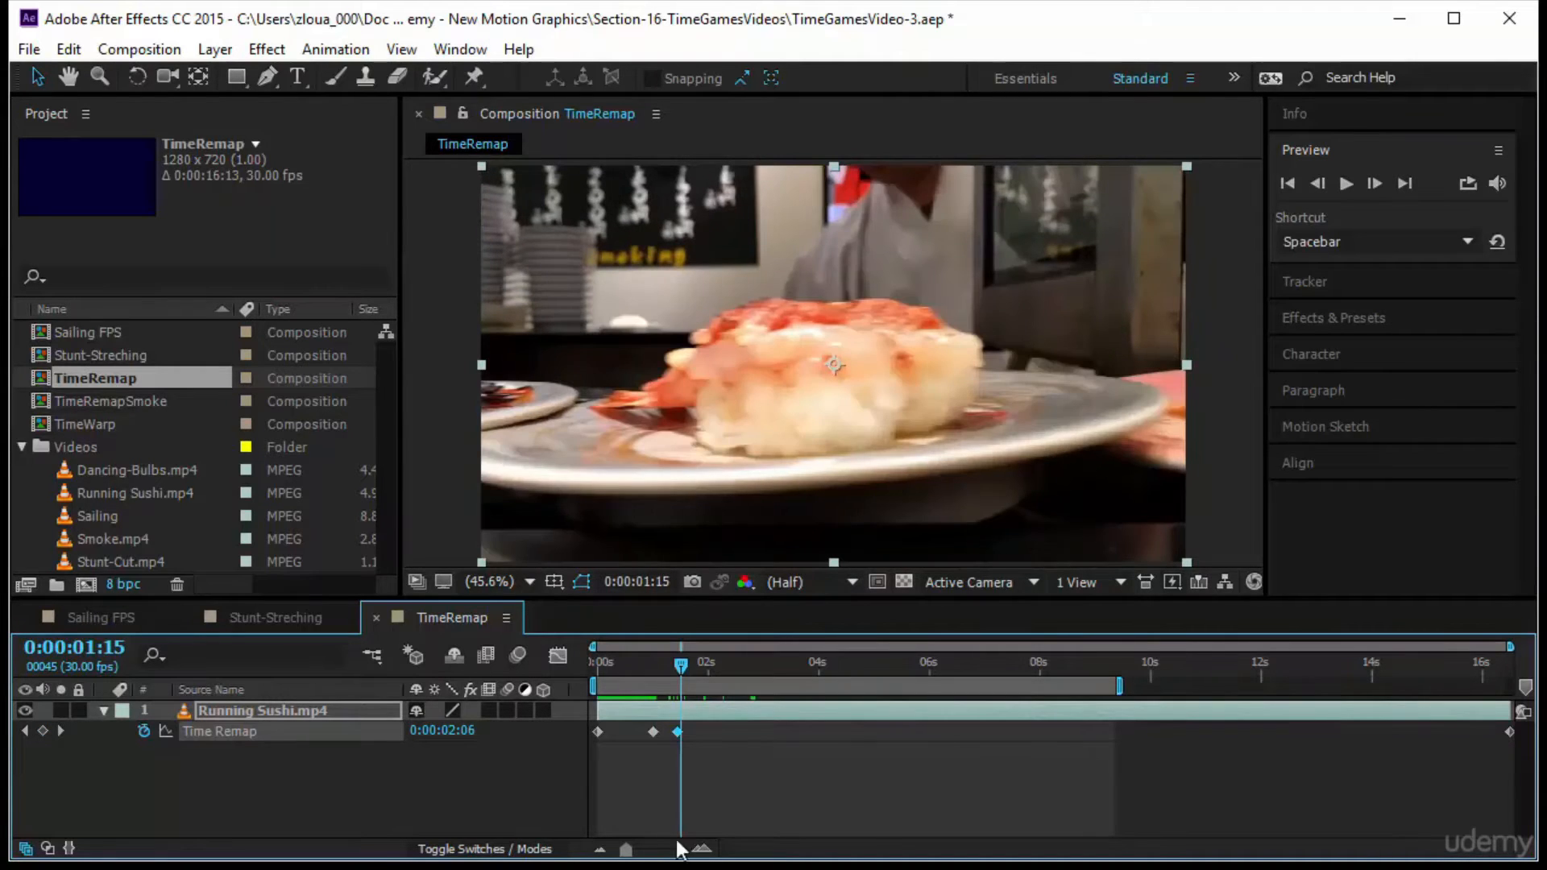
left_click_drag(677, 731, 682, 731)
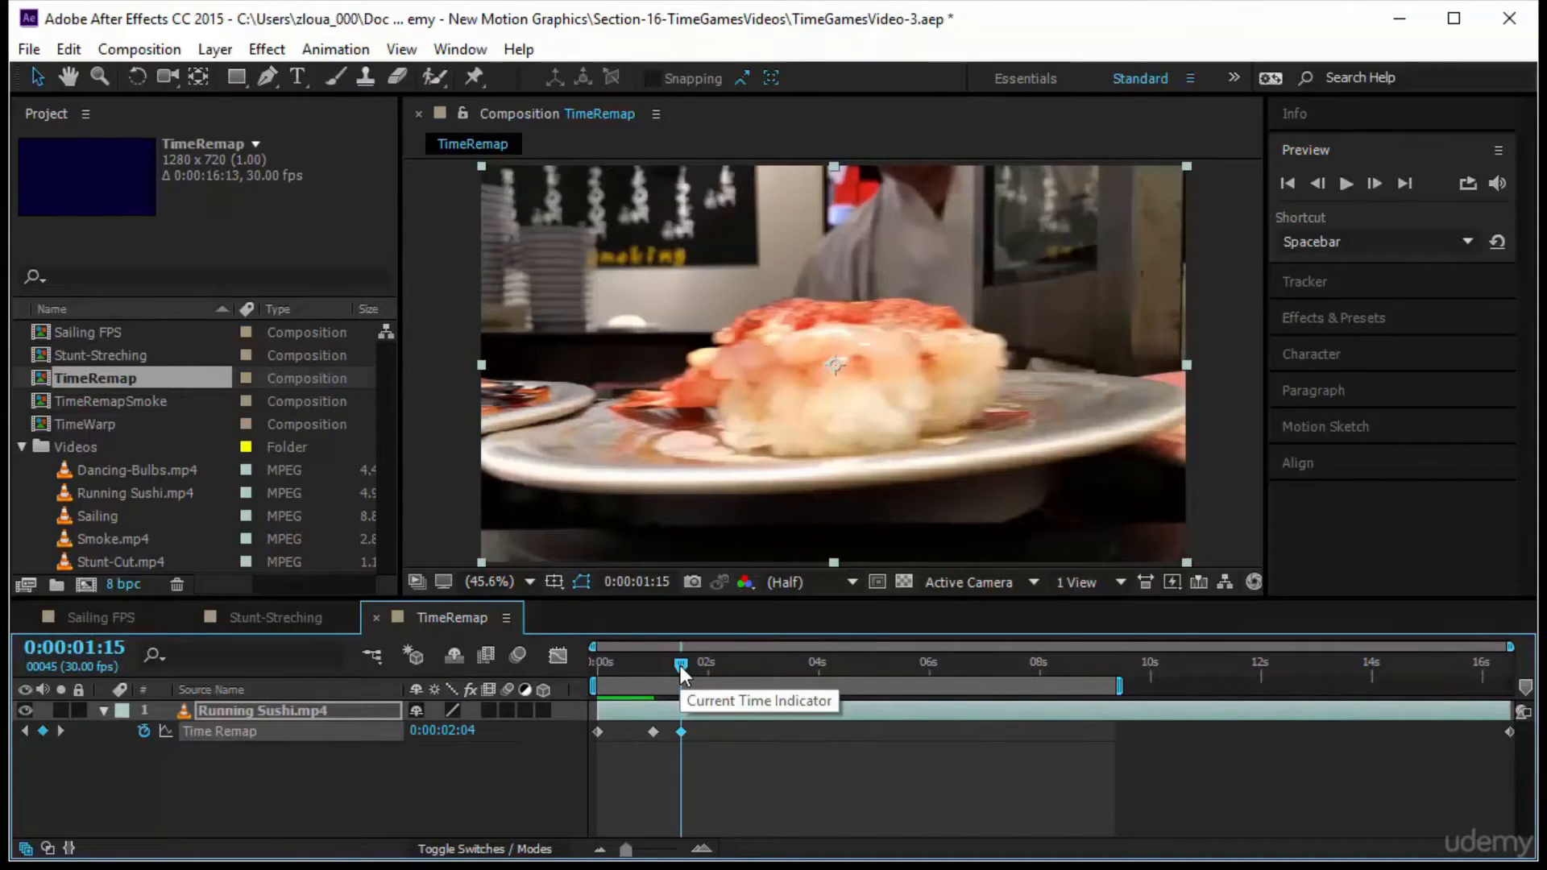
left_click_drag(691, 743, 674, 733)
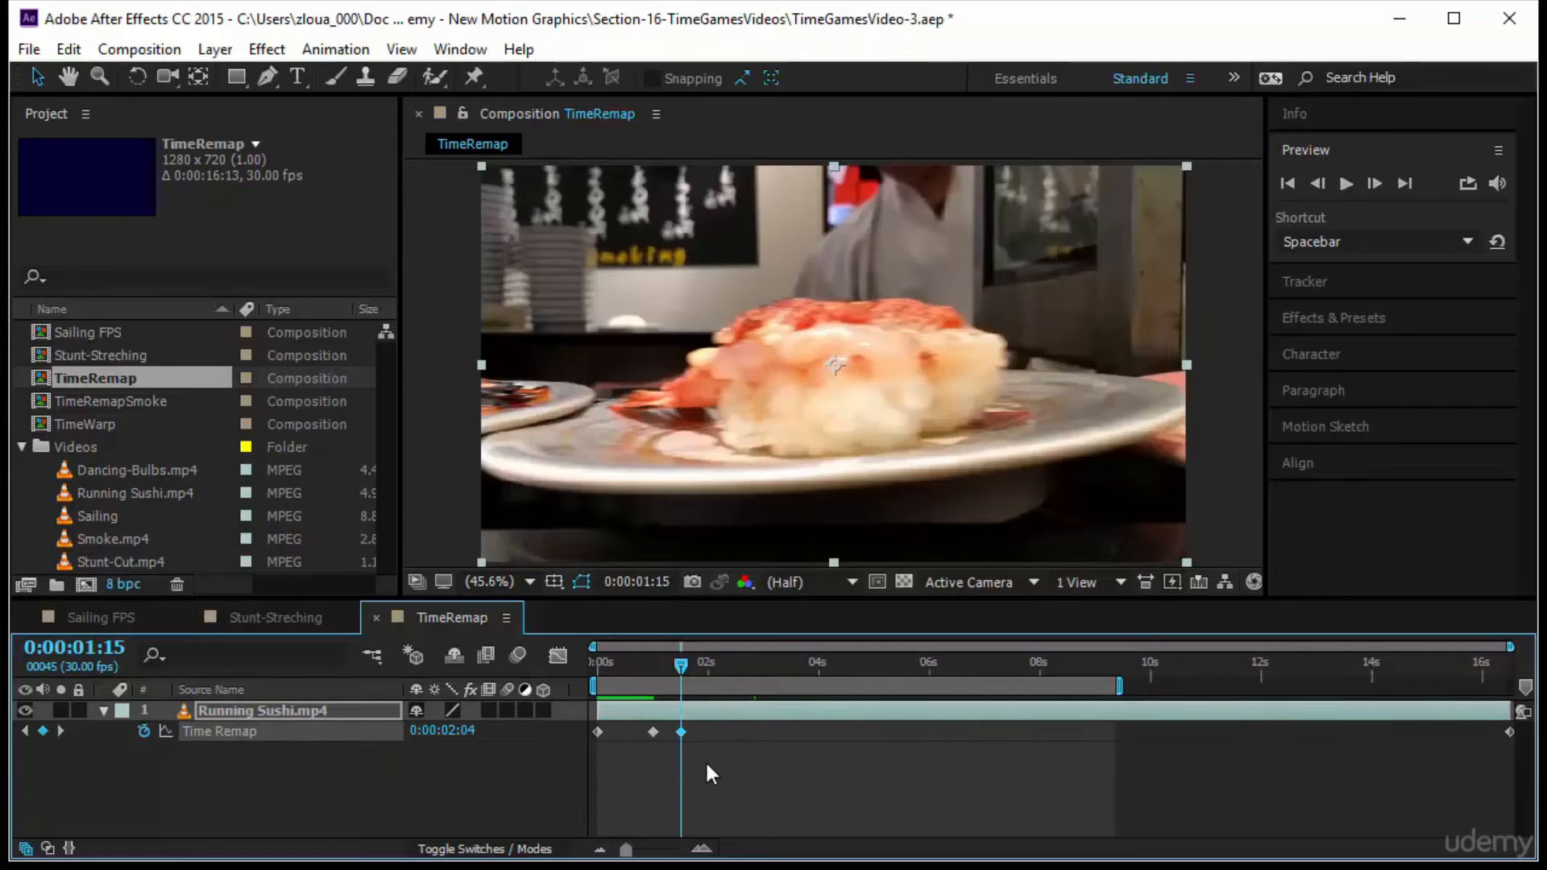
Go one second forward to 0:00:02:15, and paste a copy of the third Time Remap keyframe there
left_click(119, 653)
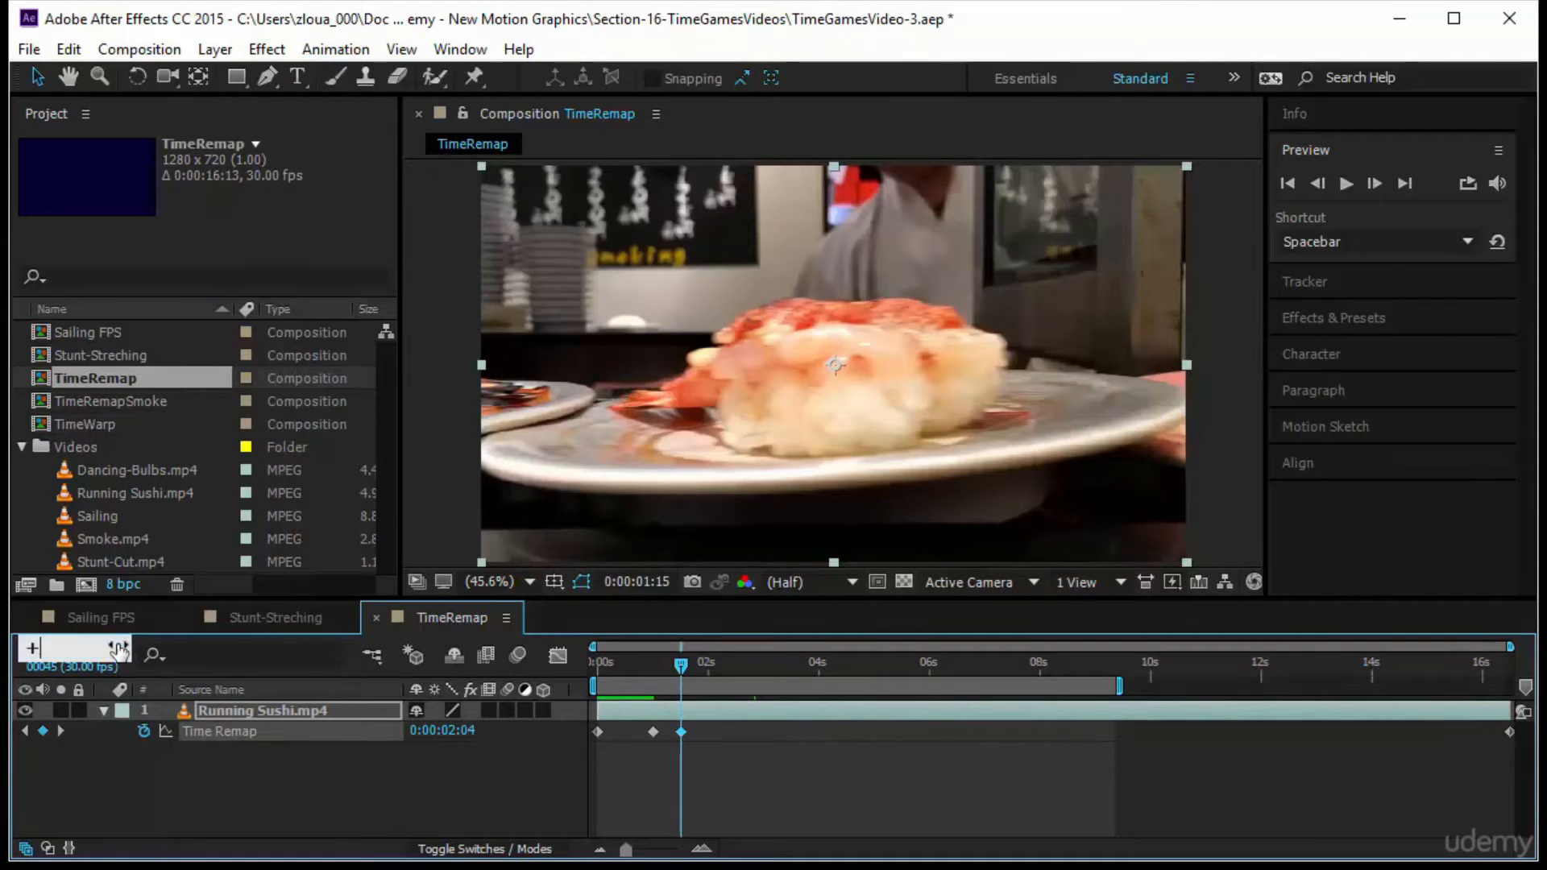
type("+100")
key("Return")
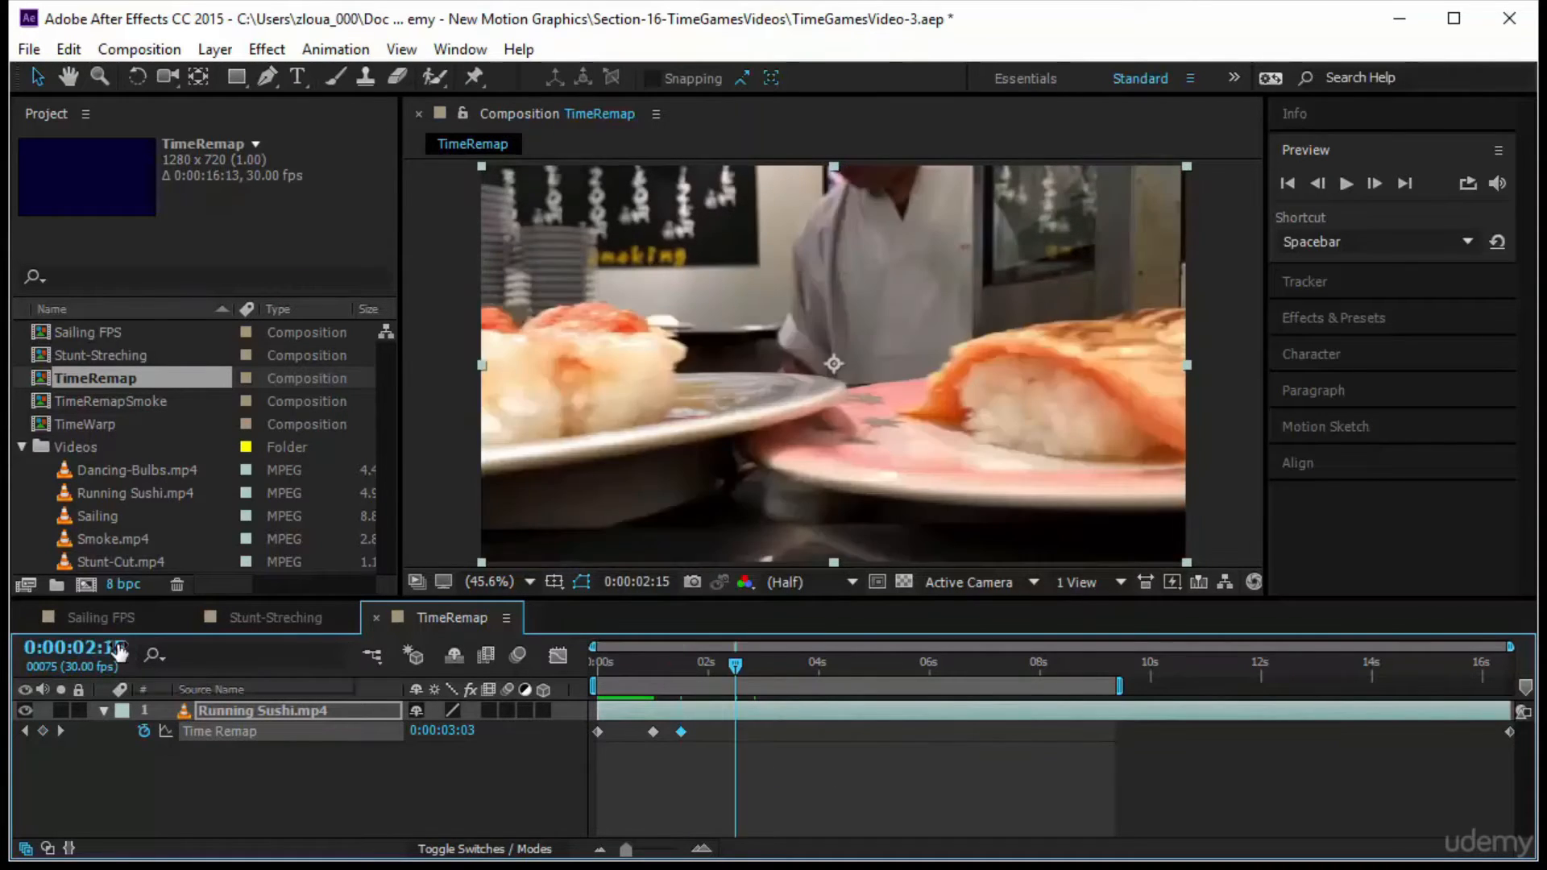
key("ctrl+v")
Add a Time Remap keyframe at 0:00:04:05 on the centred salmon plate, and move it back to 0:00:03:00, 15 frames past the previous one
left_click_drag(733, 666, 828, 690)
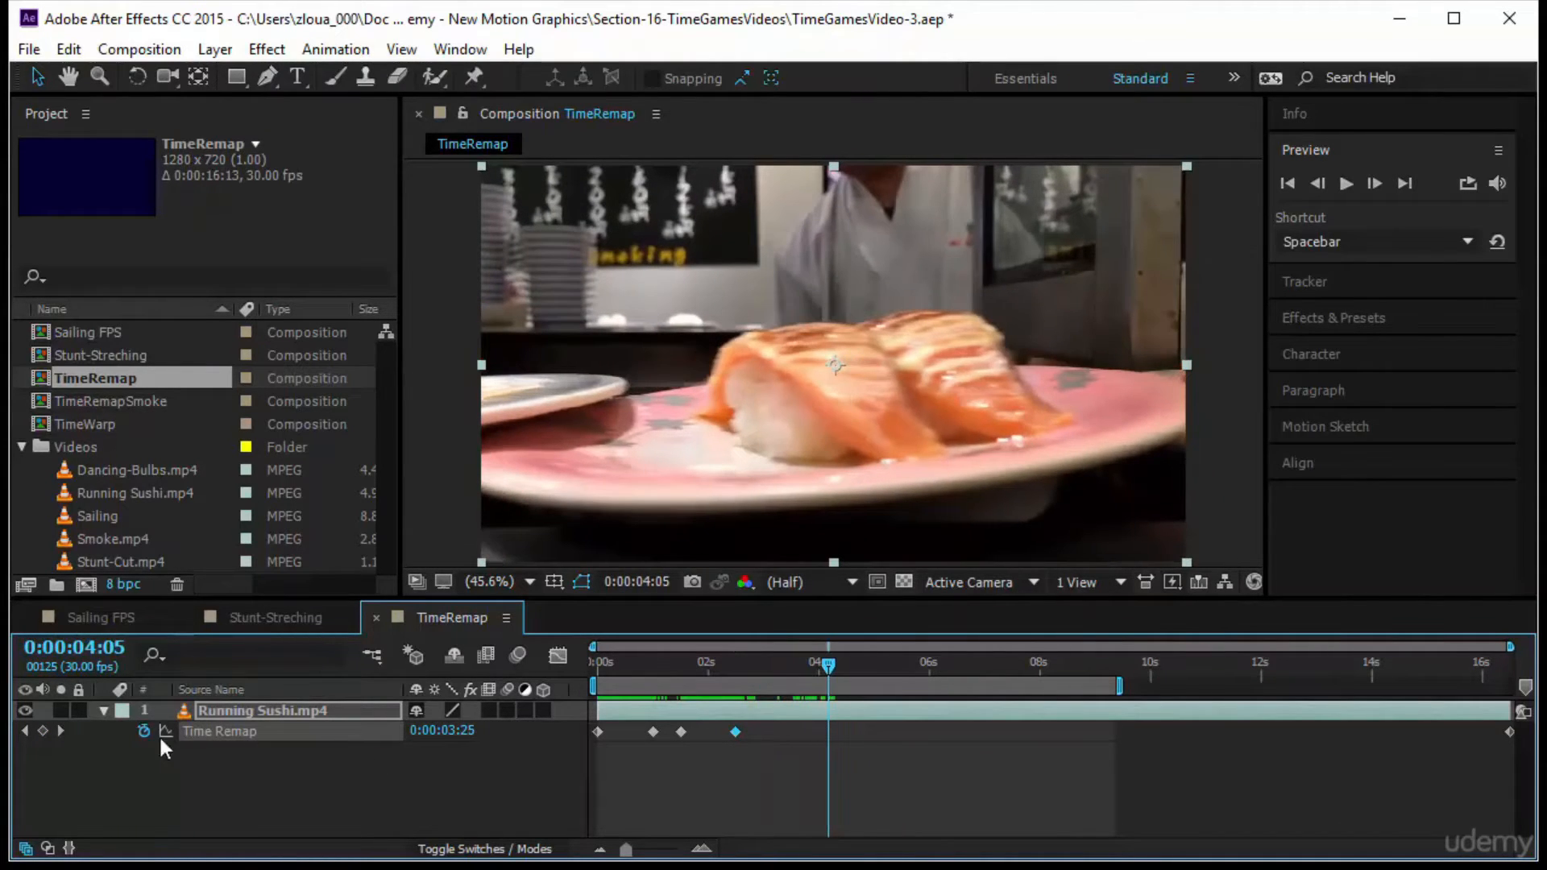
left_click(48, 731)
key("j")
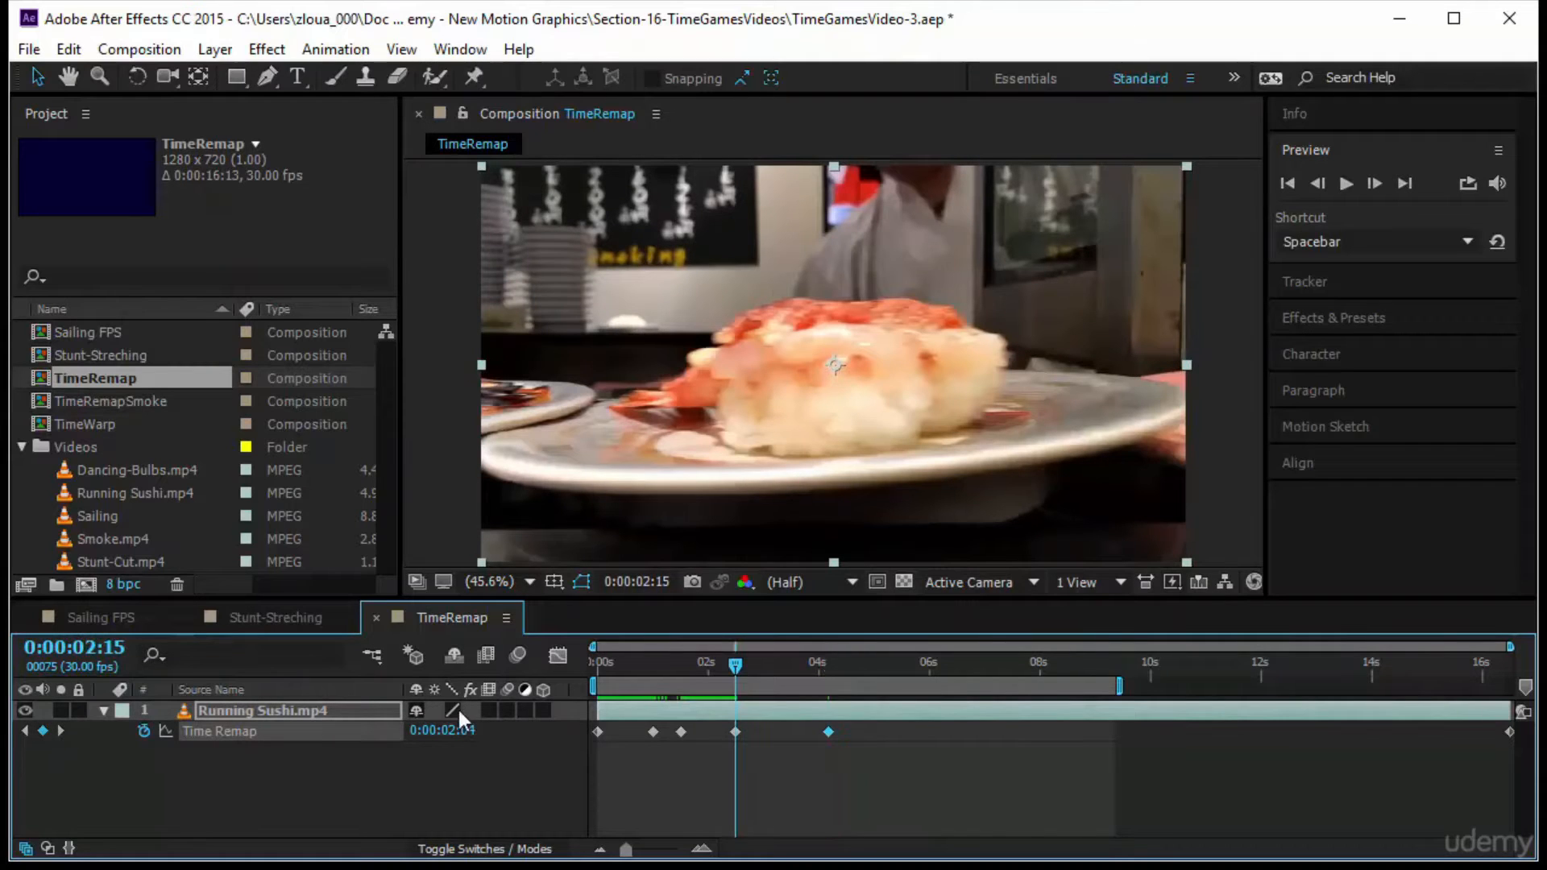
left_click(86, 653)
type("+15")
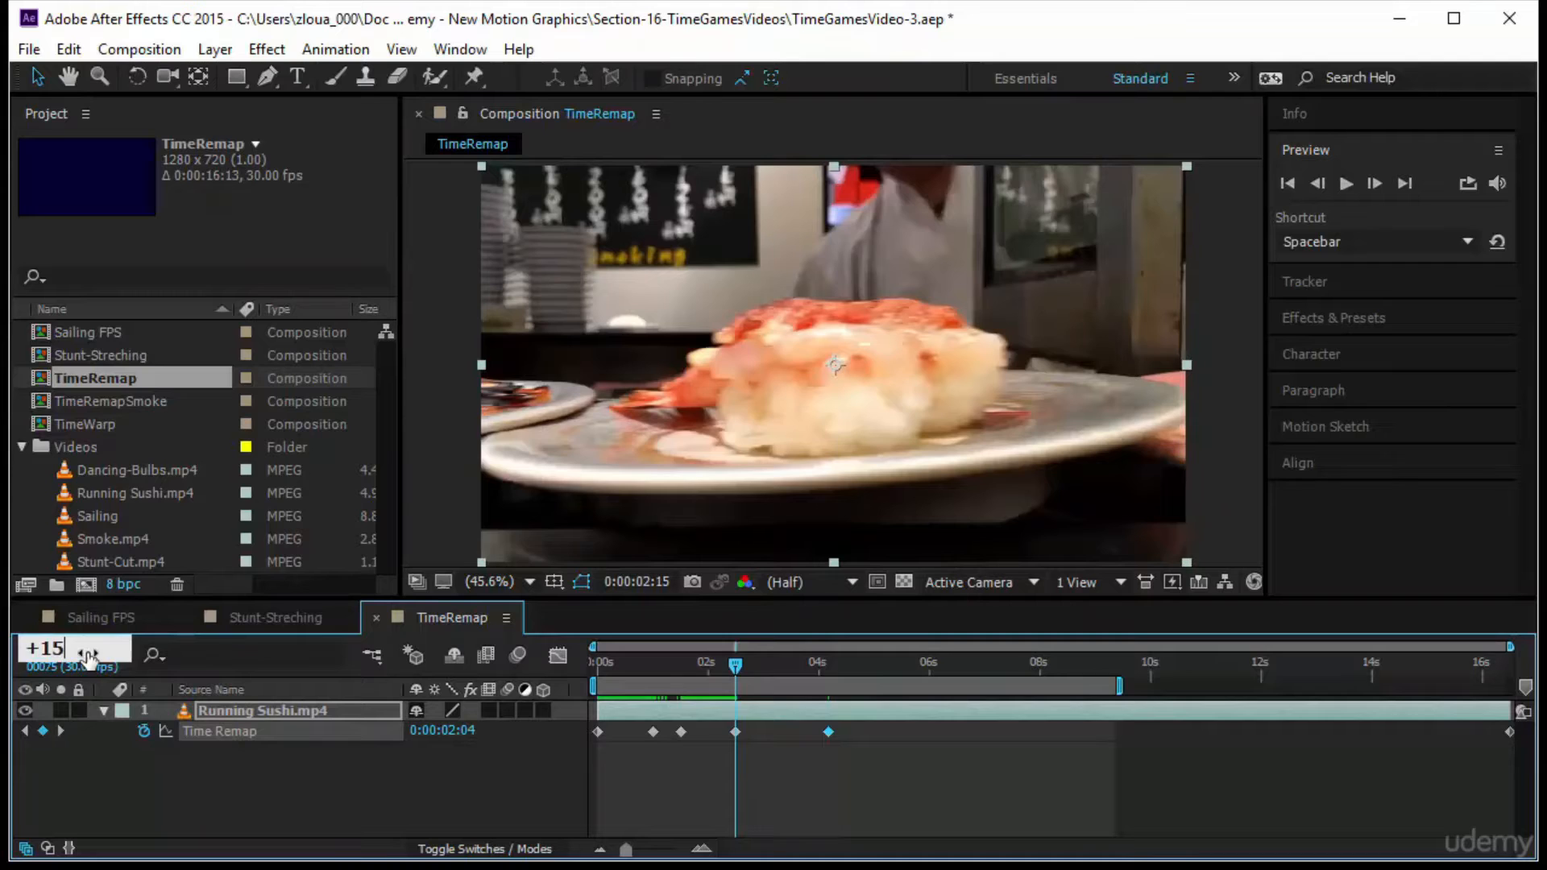
key("Return")
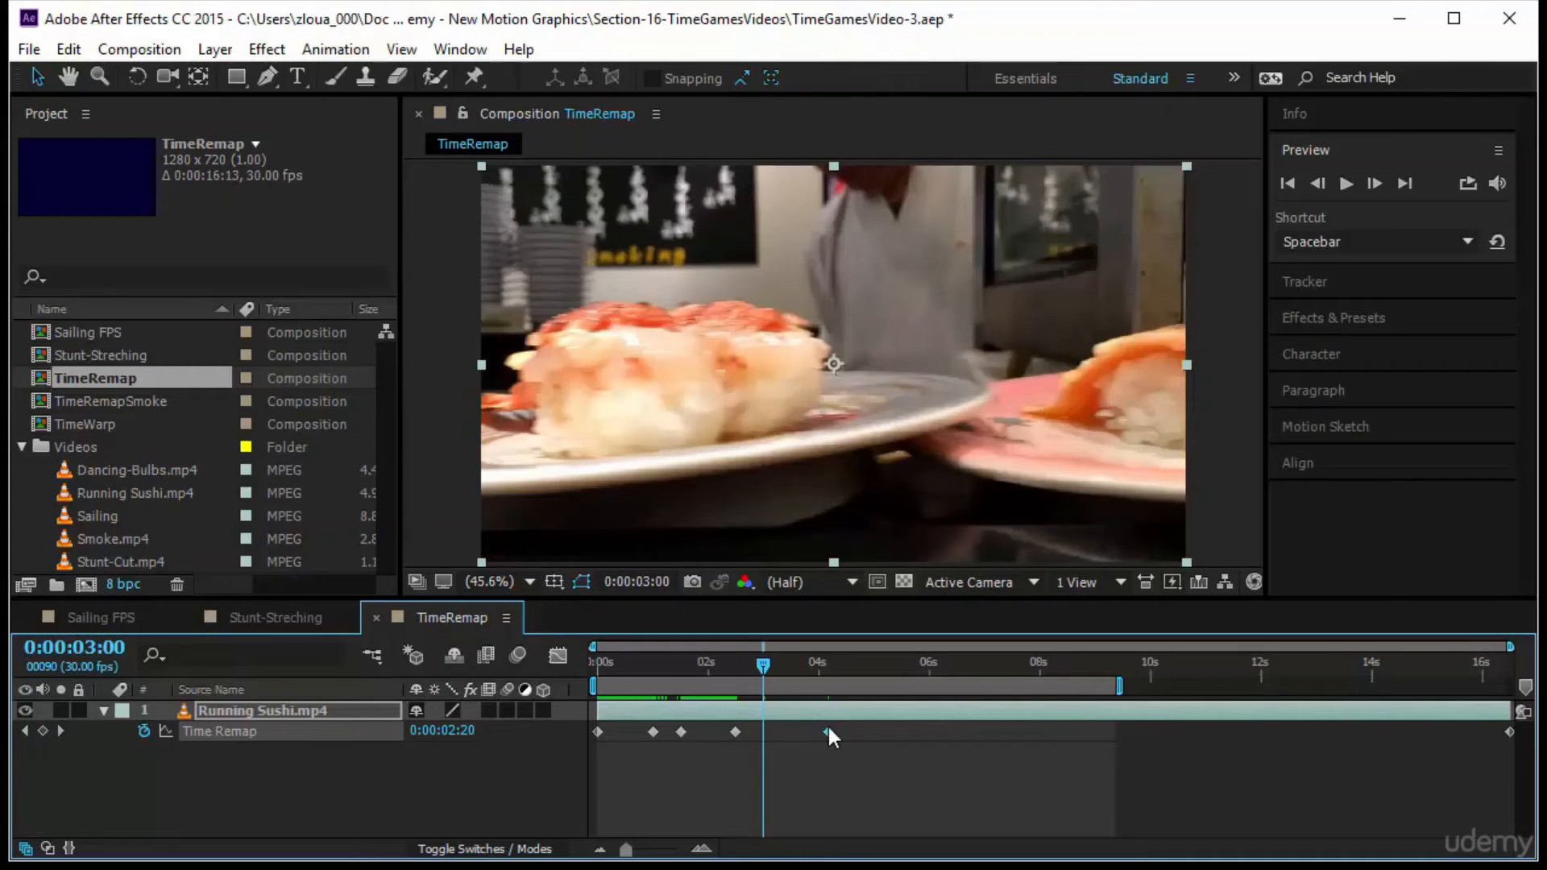
left_click_drag(829, 731, 763, 741)
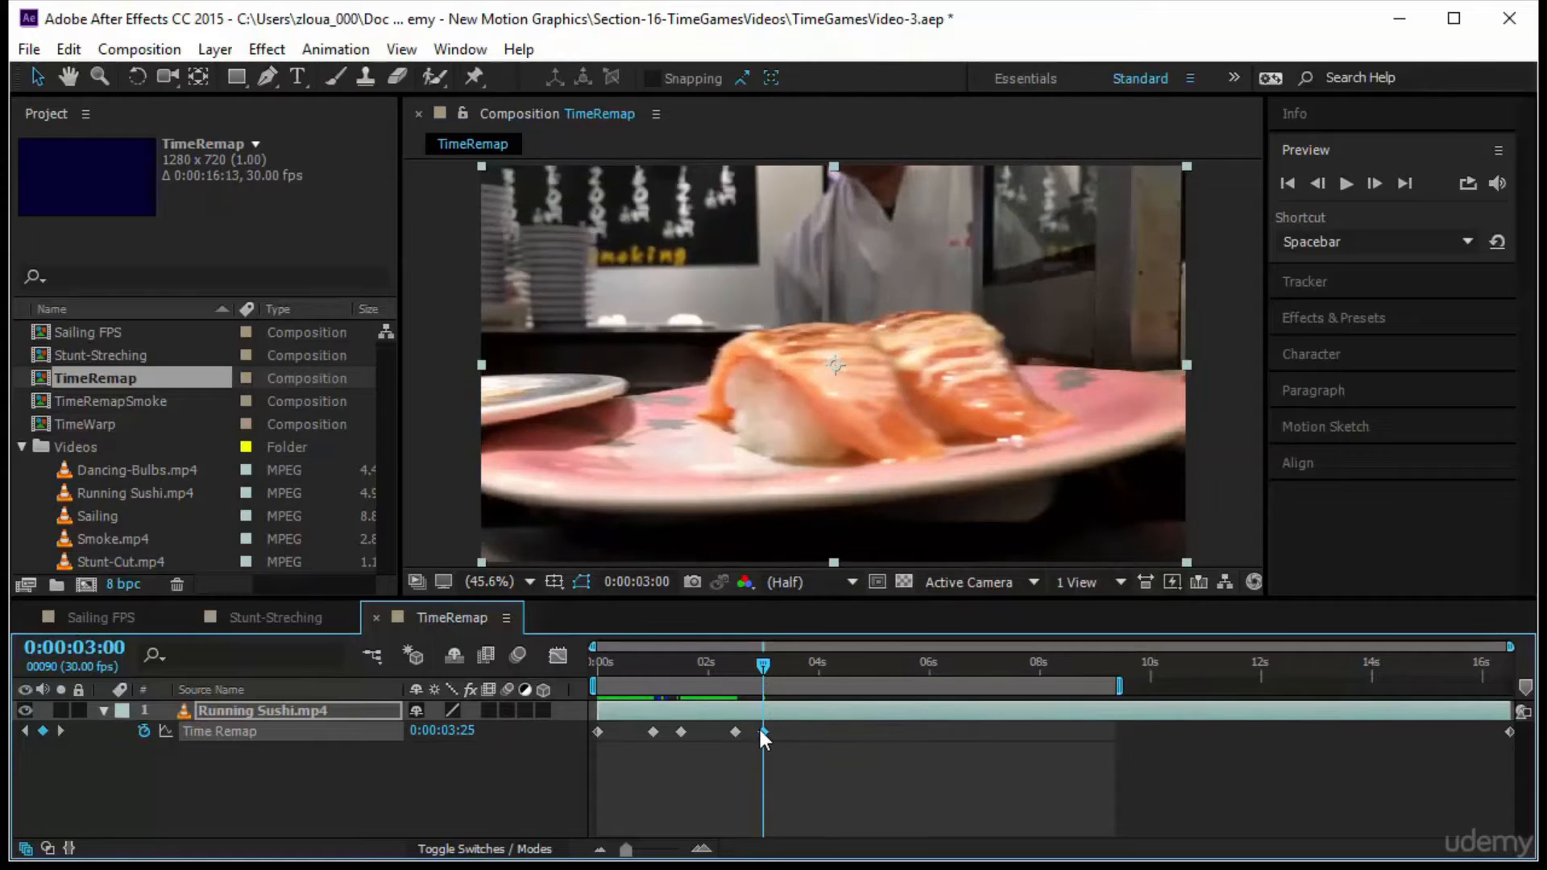
Go one second forward to 0:00:04:00, and paste a copy of the three-second Time Remap keyframe there
left_click(100, 649)
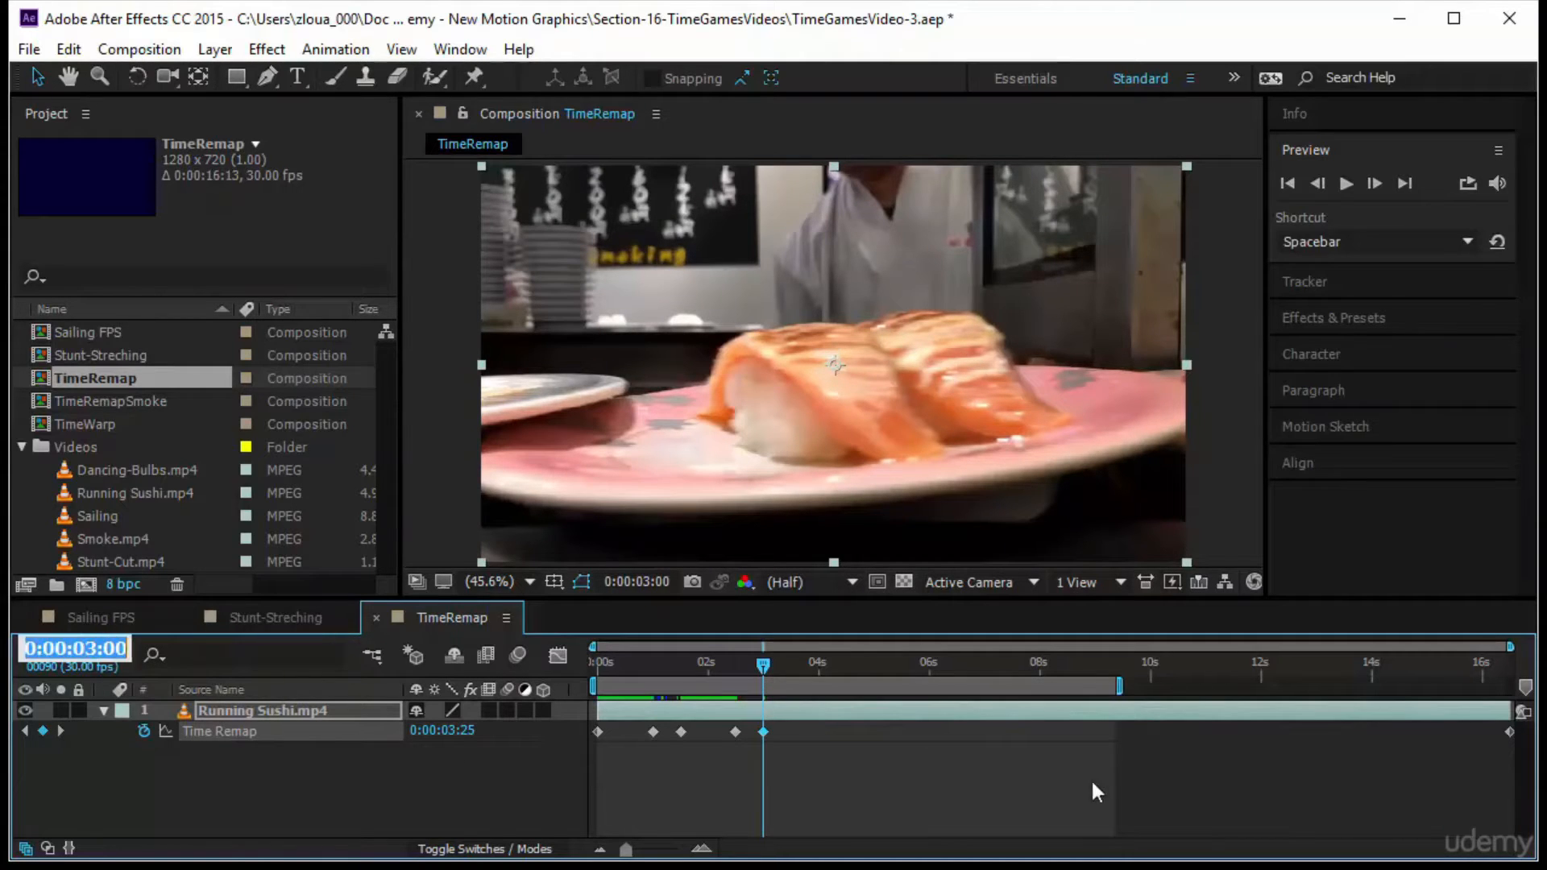
left_click_drag(818, 753, 755, 724)
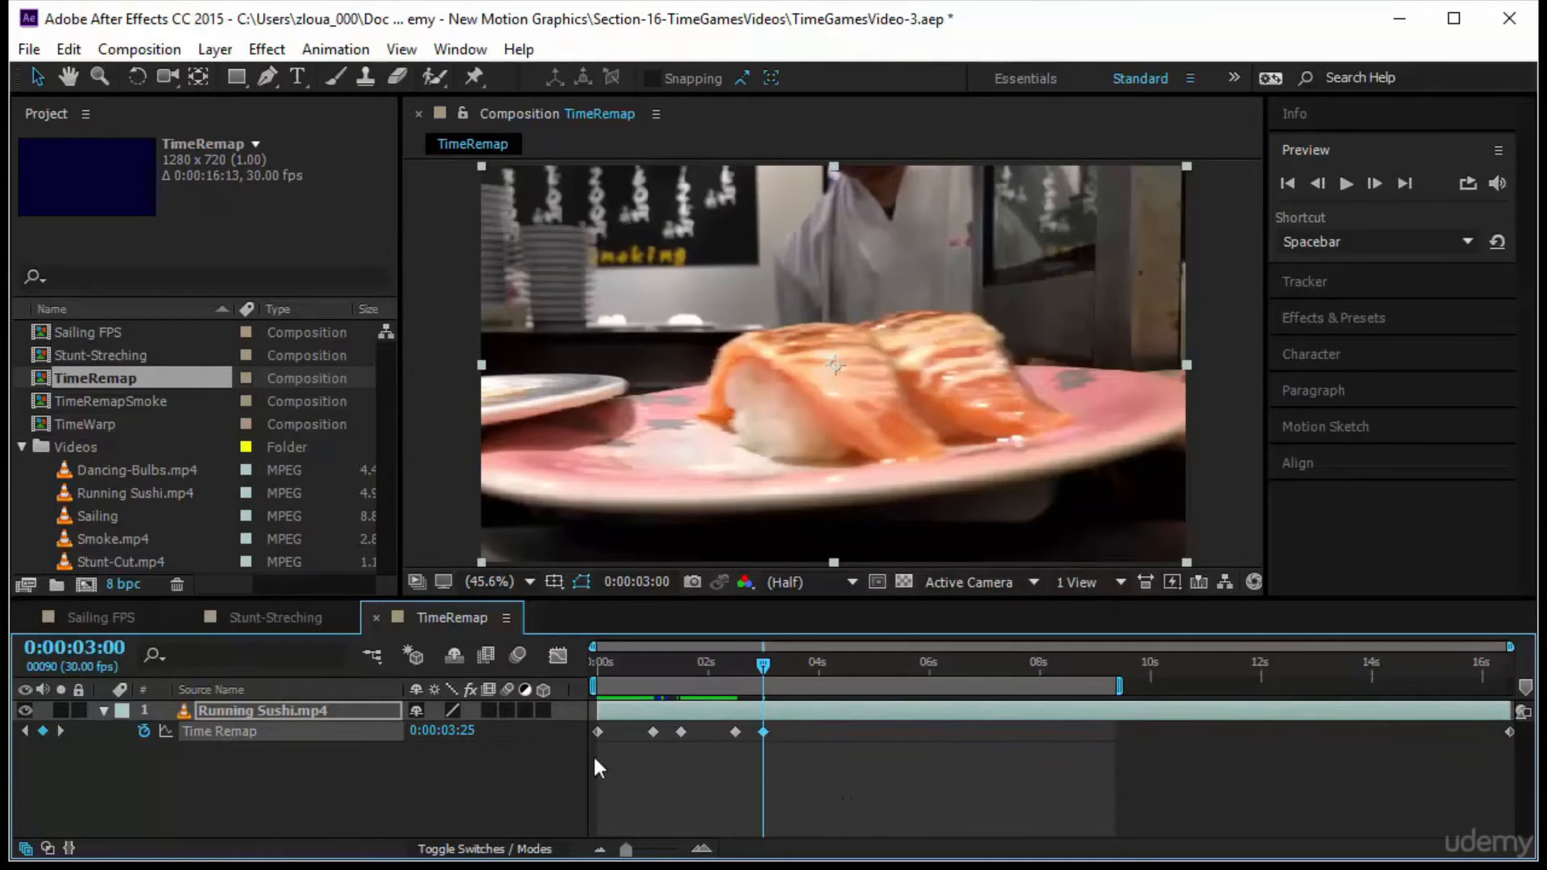
left_click(77, 652)
type("+10")
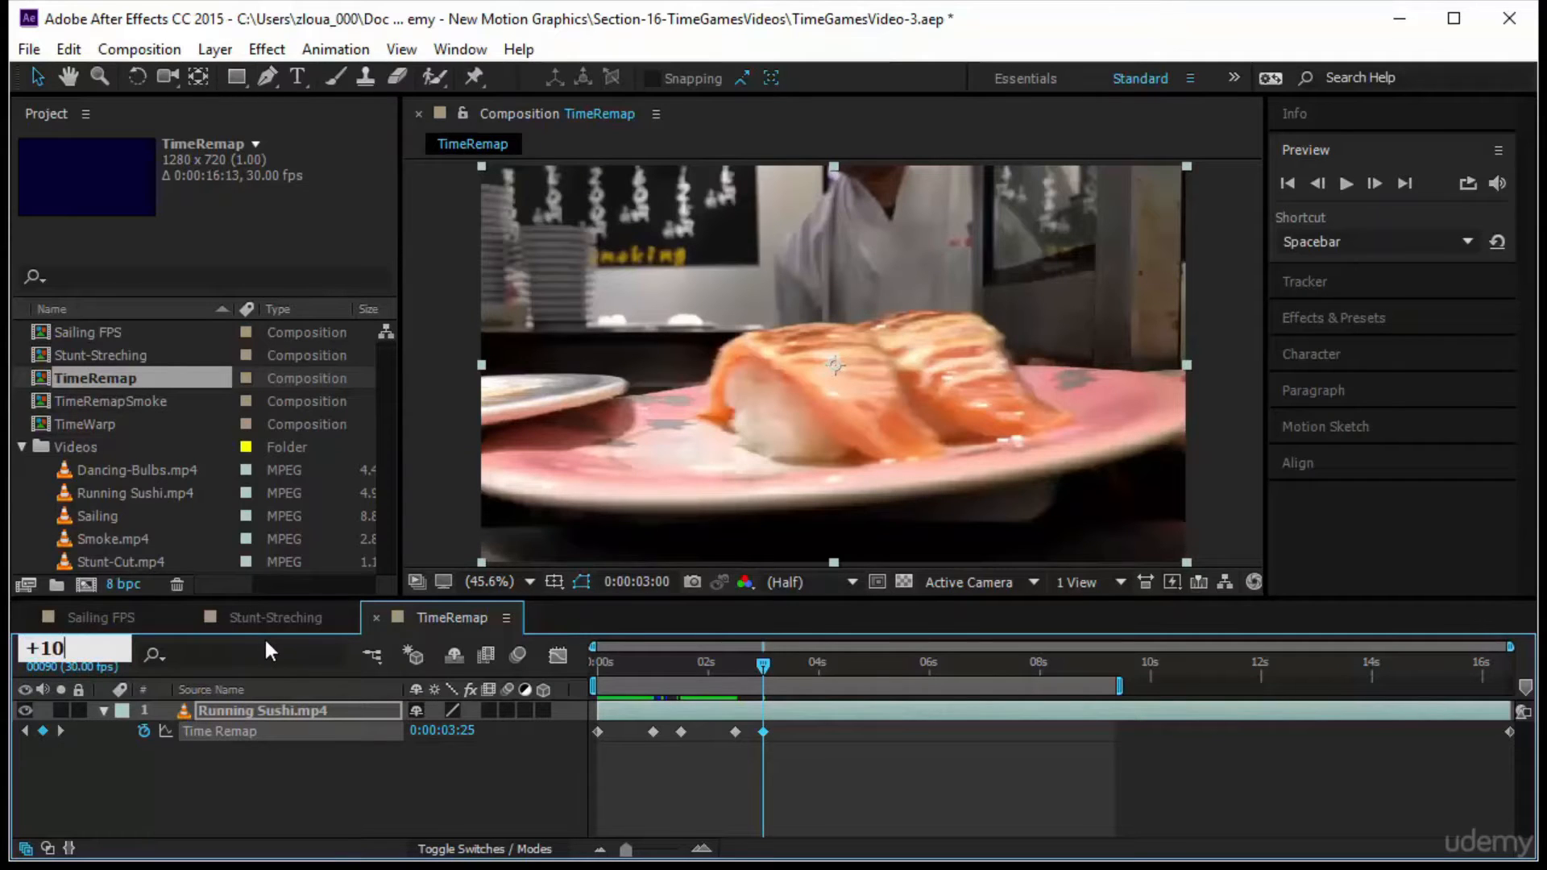
type("0")
key("Return")
key("ctrl+v")
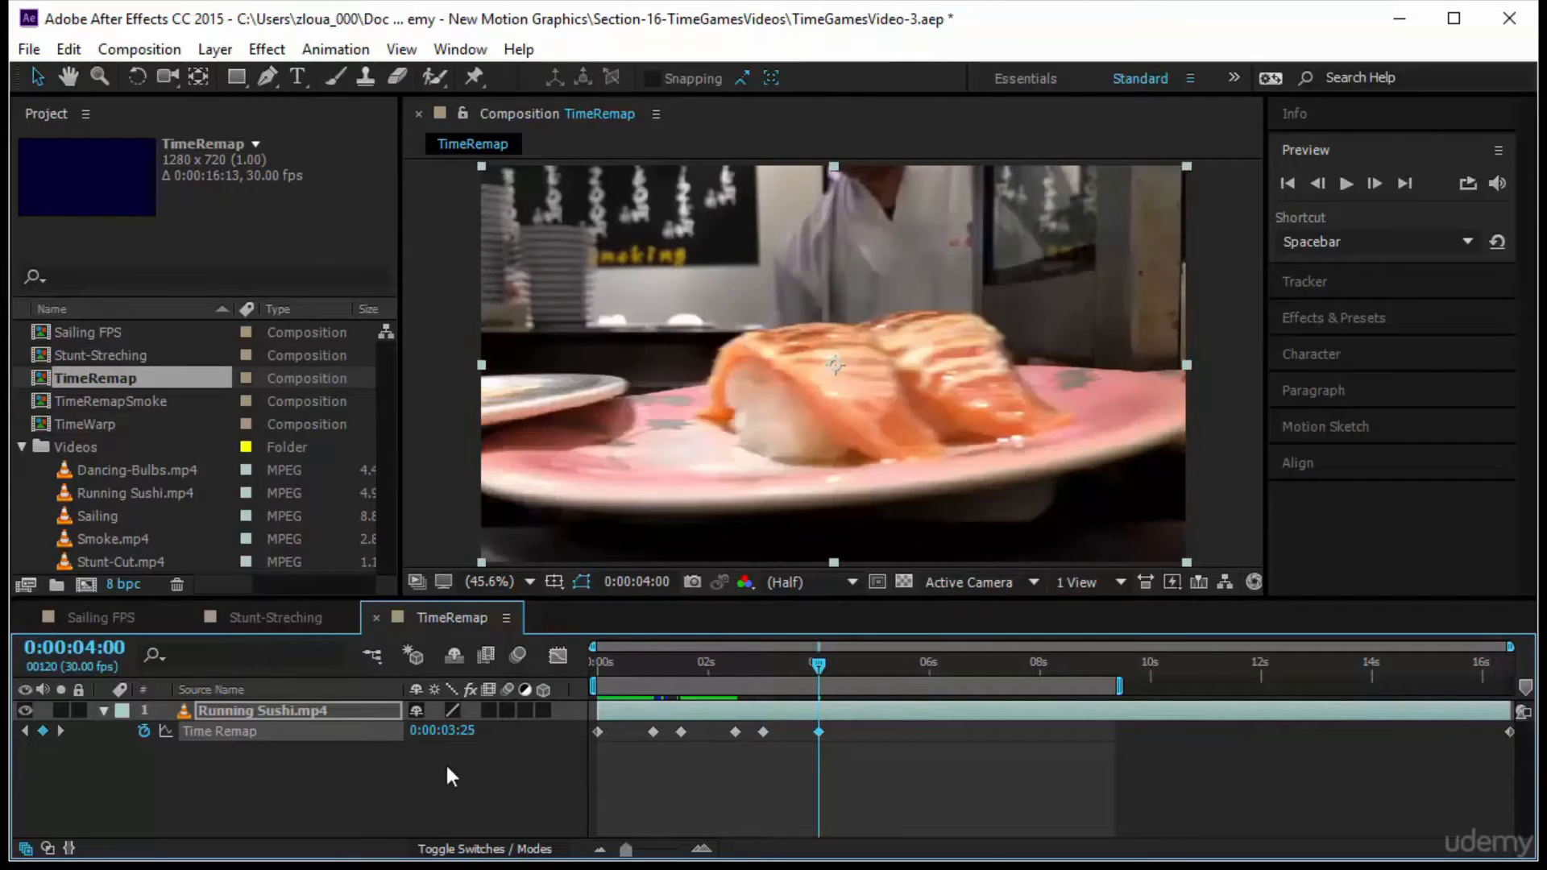
Add a Time Remap keyframe at 0:00:05:18 on the next centred plate, and move it back to 0:00:04:15, 15 frames past the four-second keyframe
left_click_drag(816, 669, 906, 714)
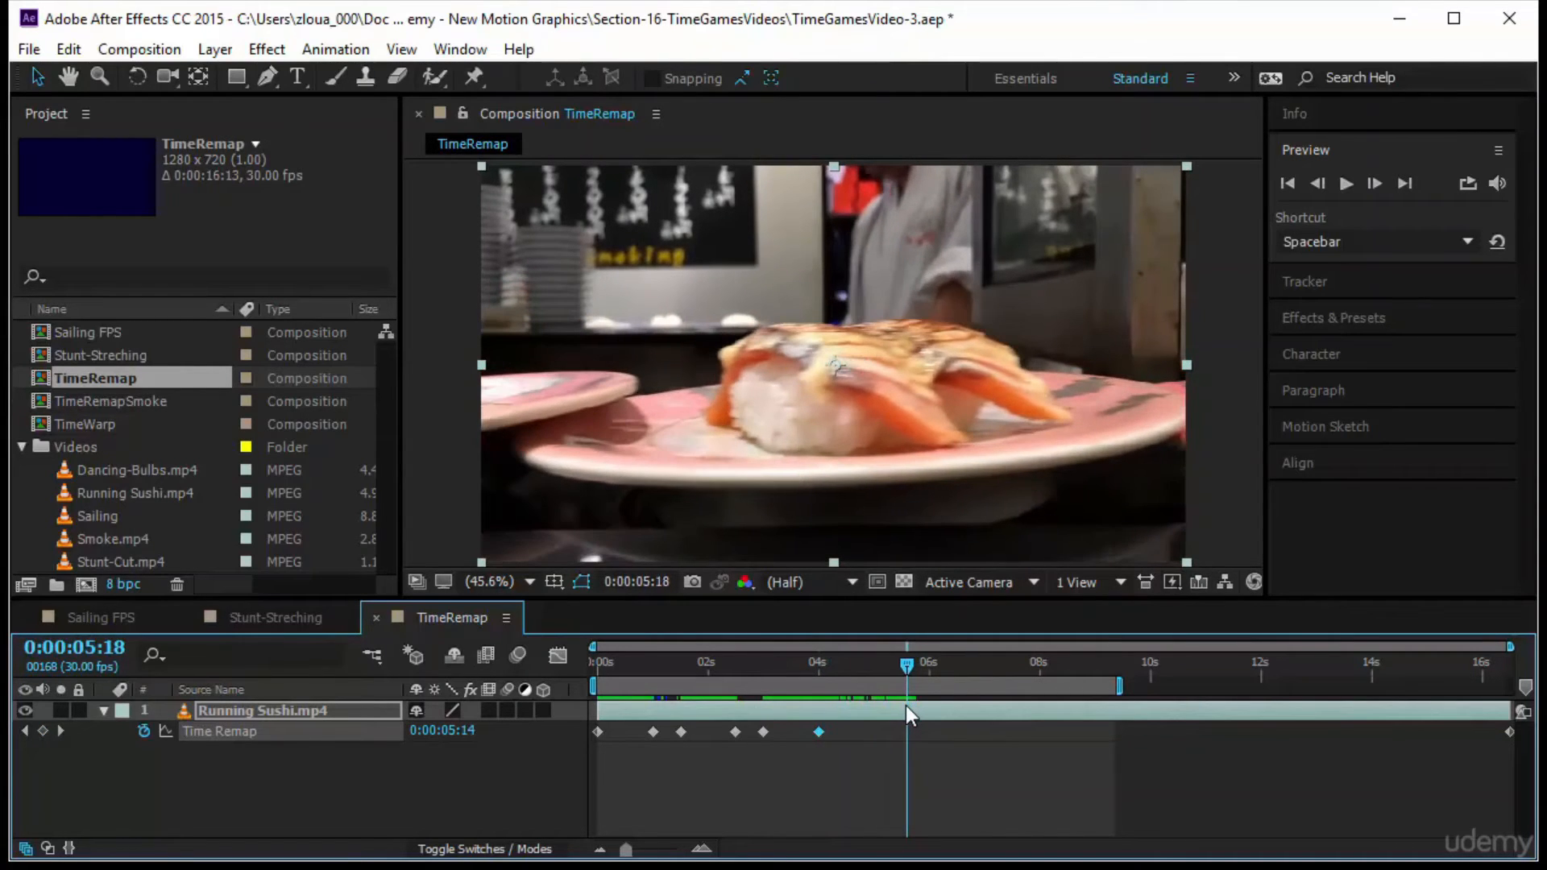
left_click(42, 731)
key("j")
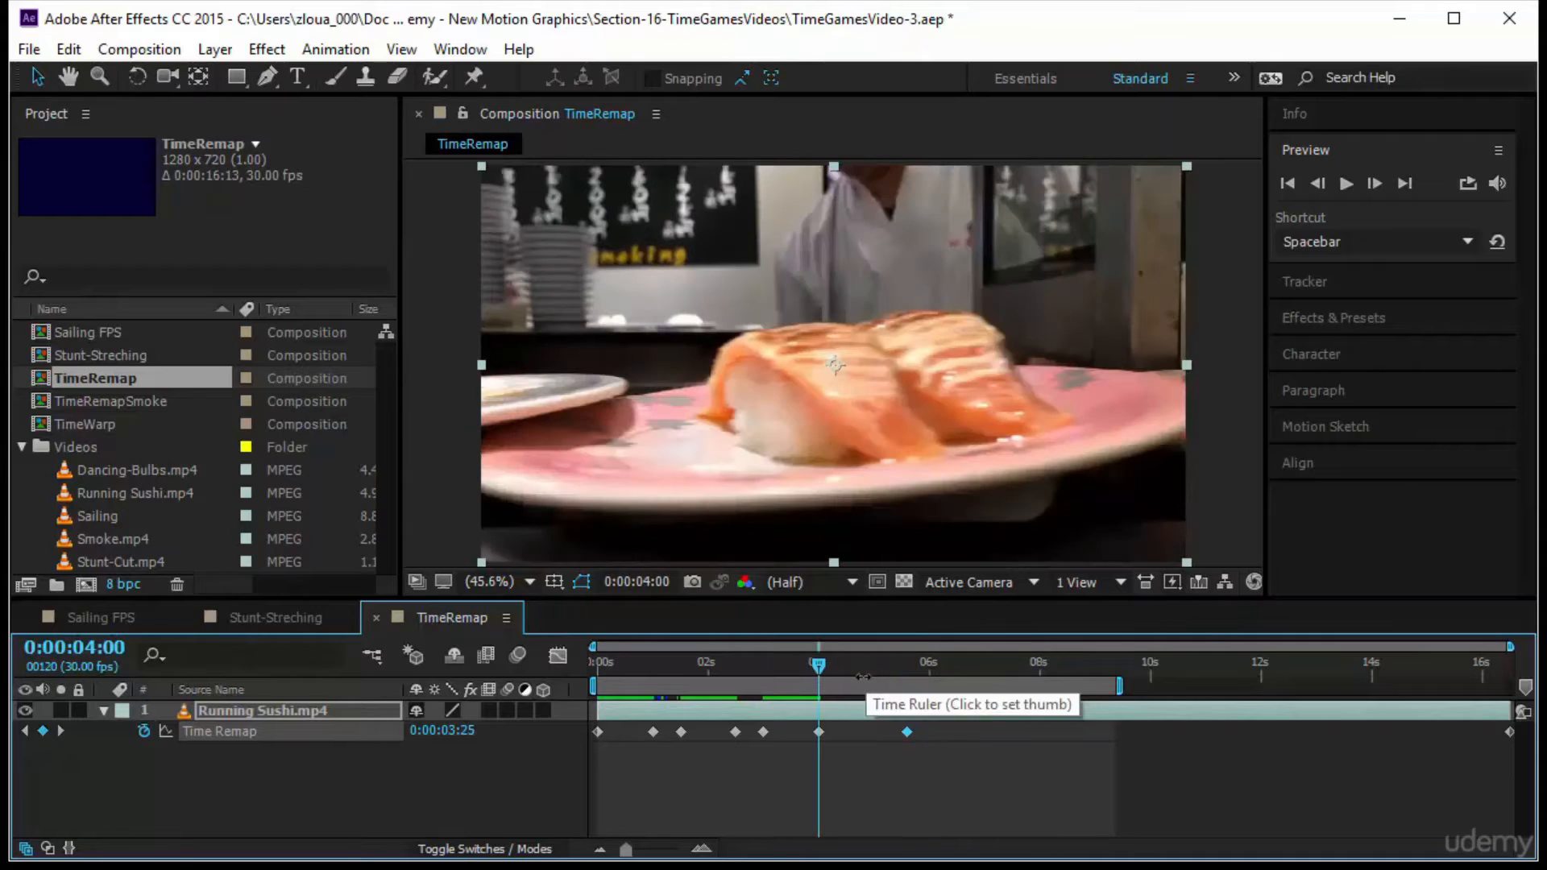
left_click(81, 654)
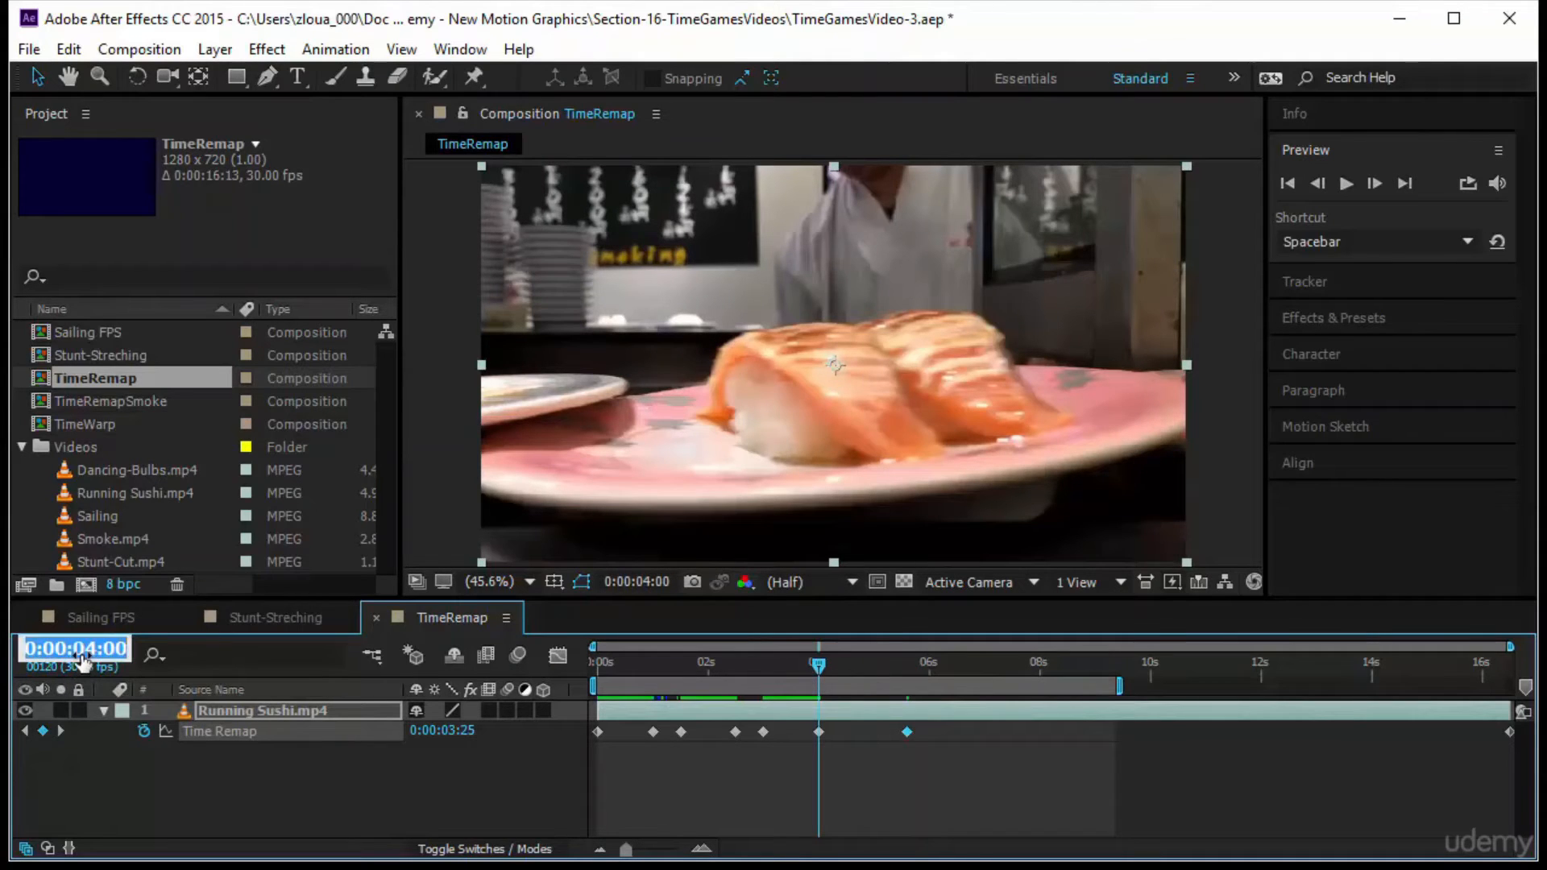
type("+15")
key("Return")
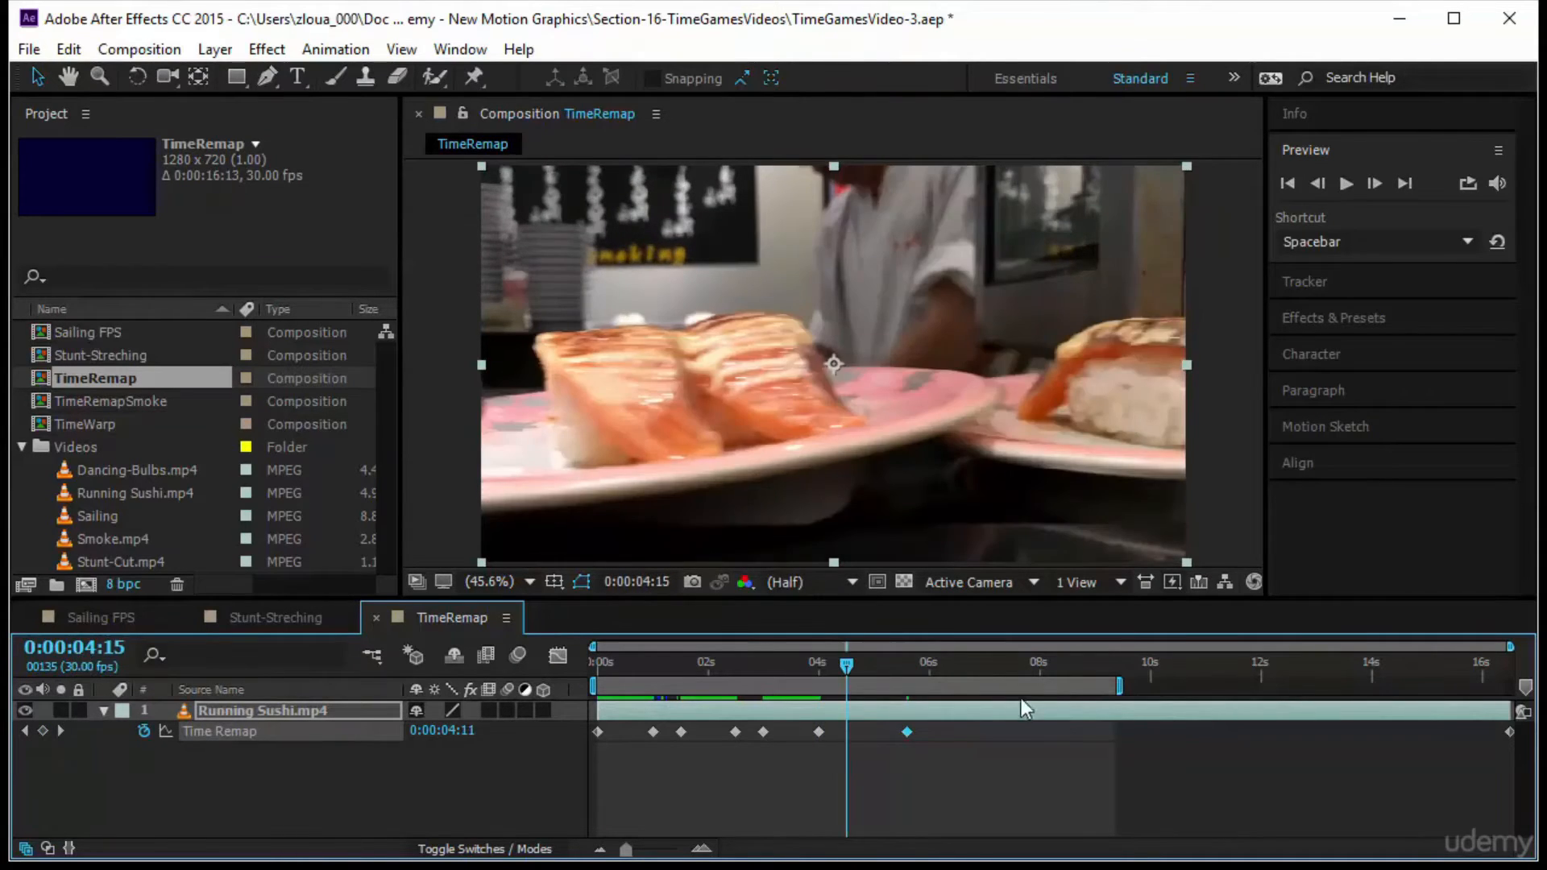
mouse_move(905, 732)
left_mouse_down()
mouse_move(858, 737)
mouse_move(874, 718)
mouse_move(845, 708)
mouse_move(820, 727)
mouse_move(835, 736)
left_mouse_up()
key("j")
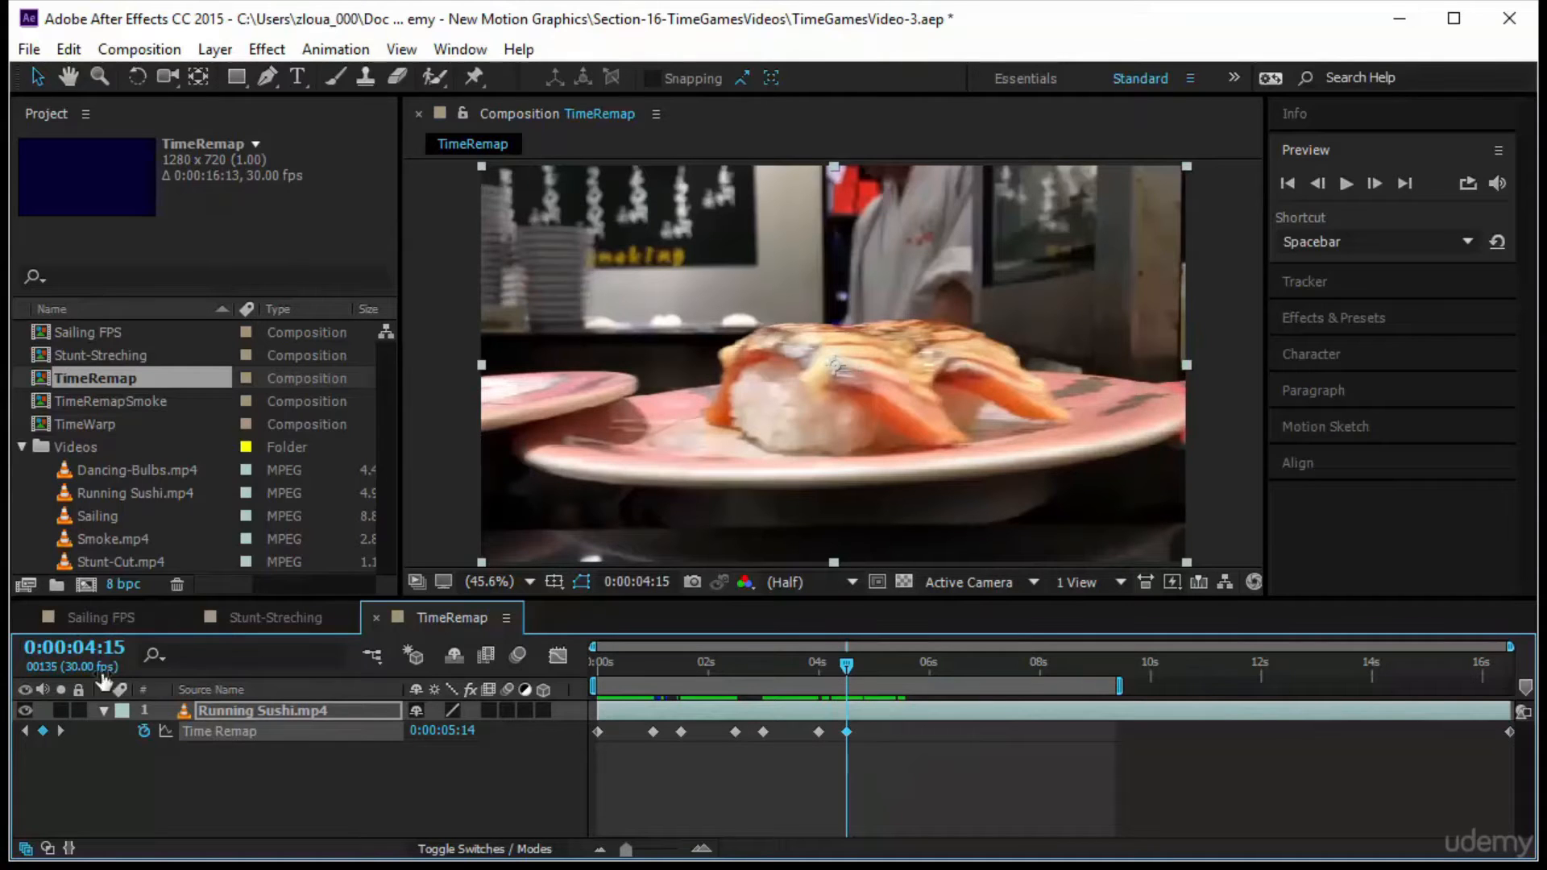
Go one second forward to 0:00:05:15, paste a copy of the 0:00:04:15 Time Remap keyframe there, and deselect it
left_click(123, 647)
type("+100")
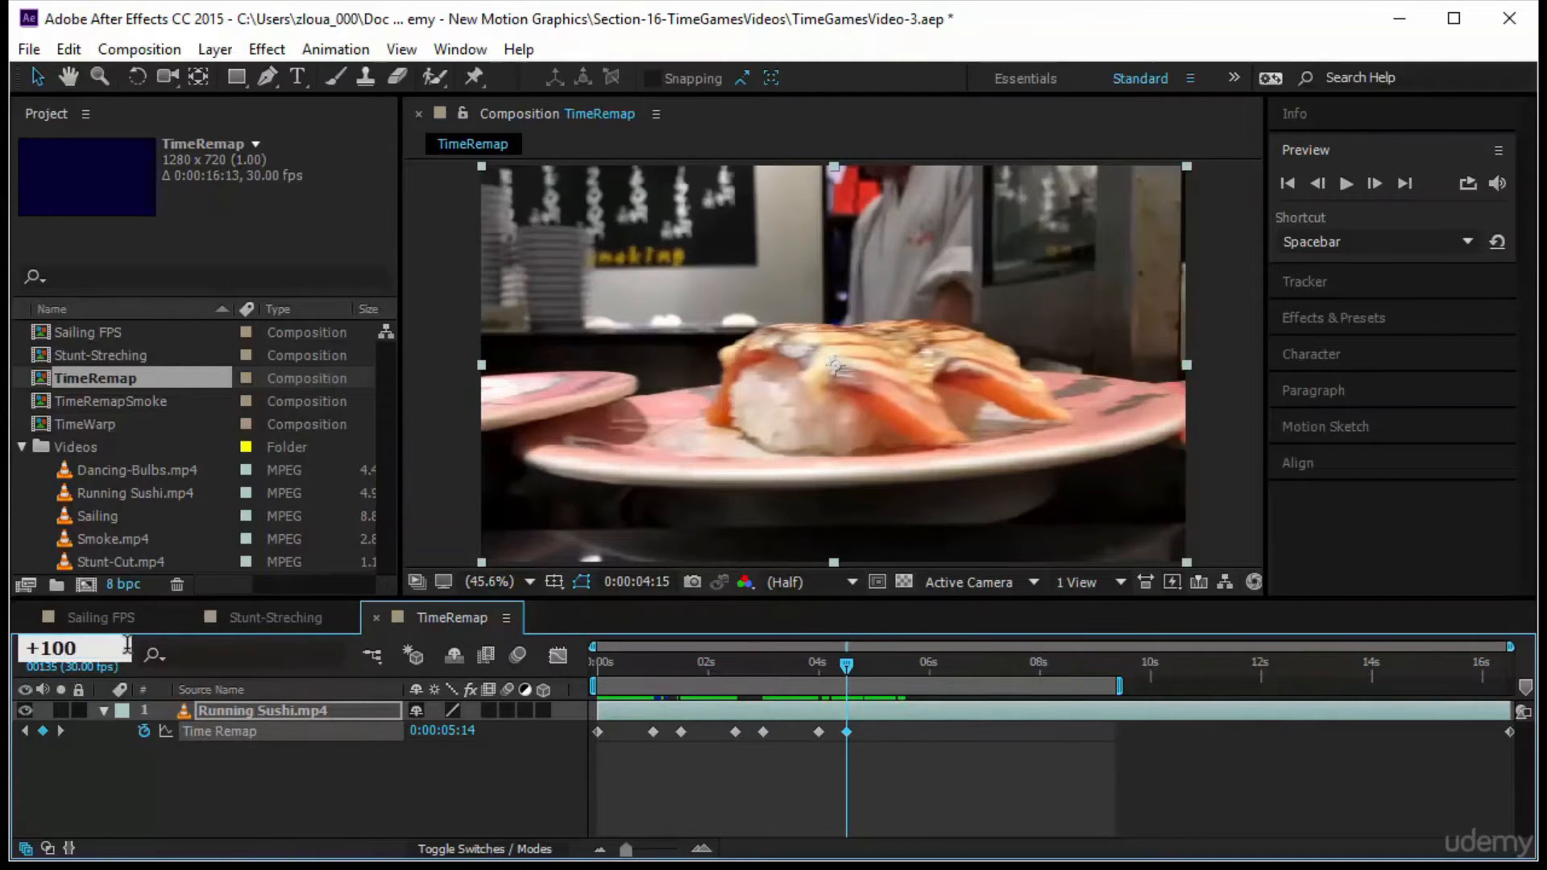
key("Return")
key("ctrl+v")
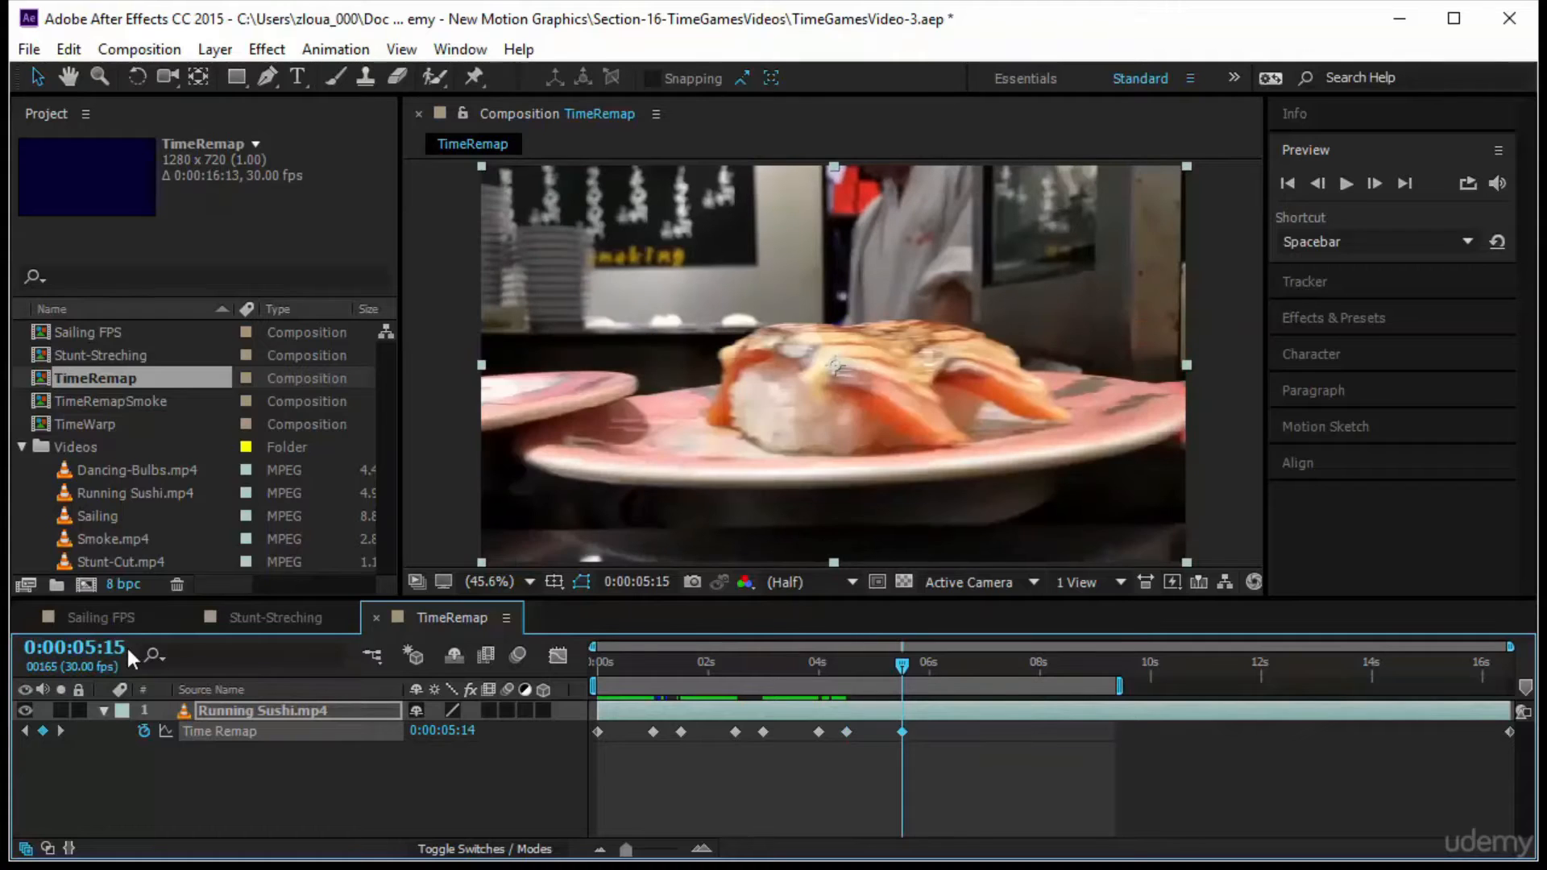
left_click(1070, 765)
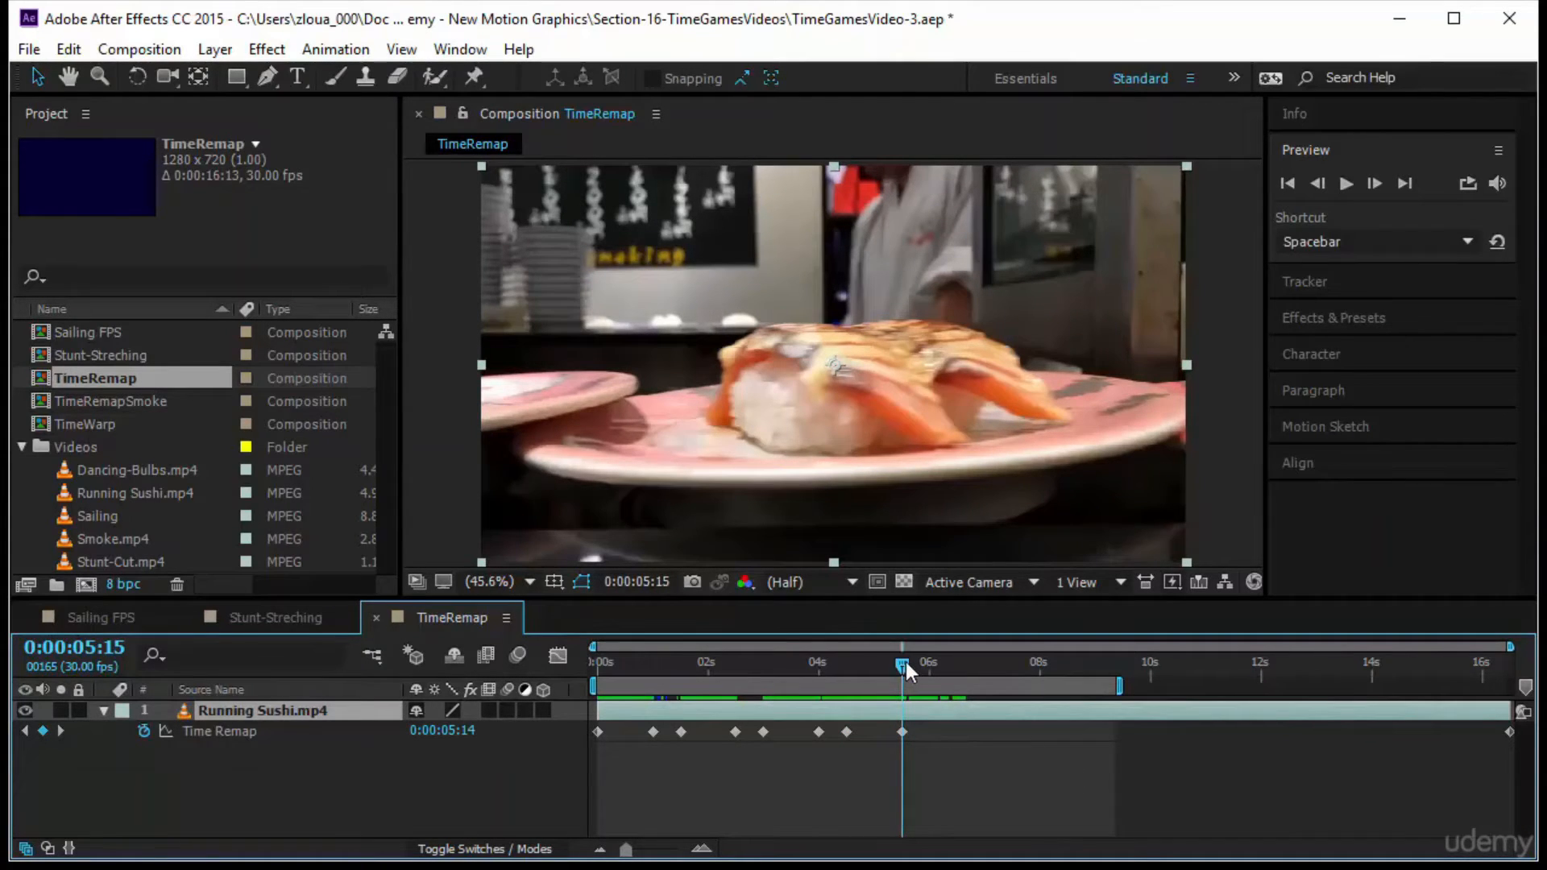
Add a Time Remap keyframe at 0:00:07:12 on the next centred plate, and move it back to 0:00:06:00, 15 frames past the previous one
left_click_drag(905, 664, 1011, 699)
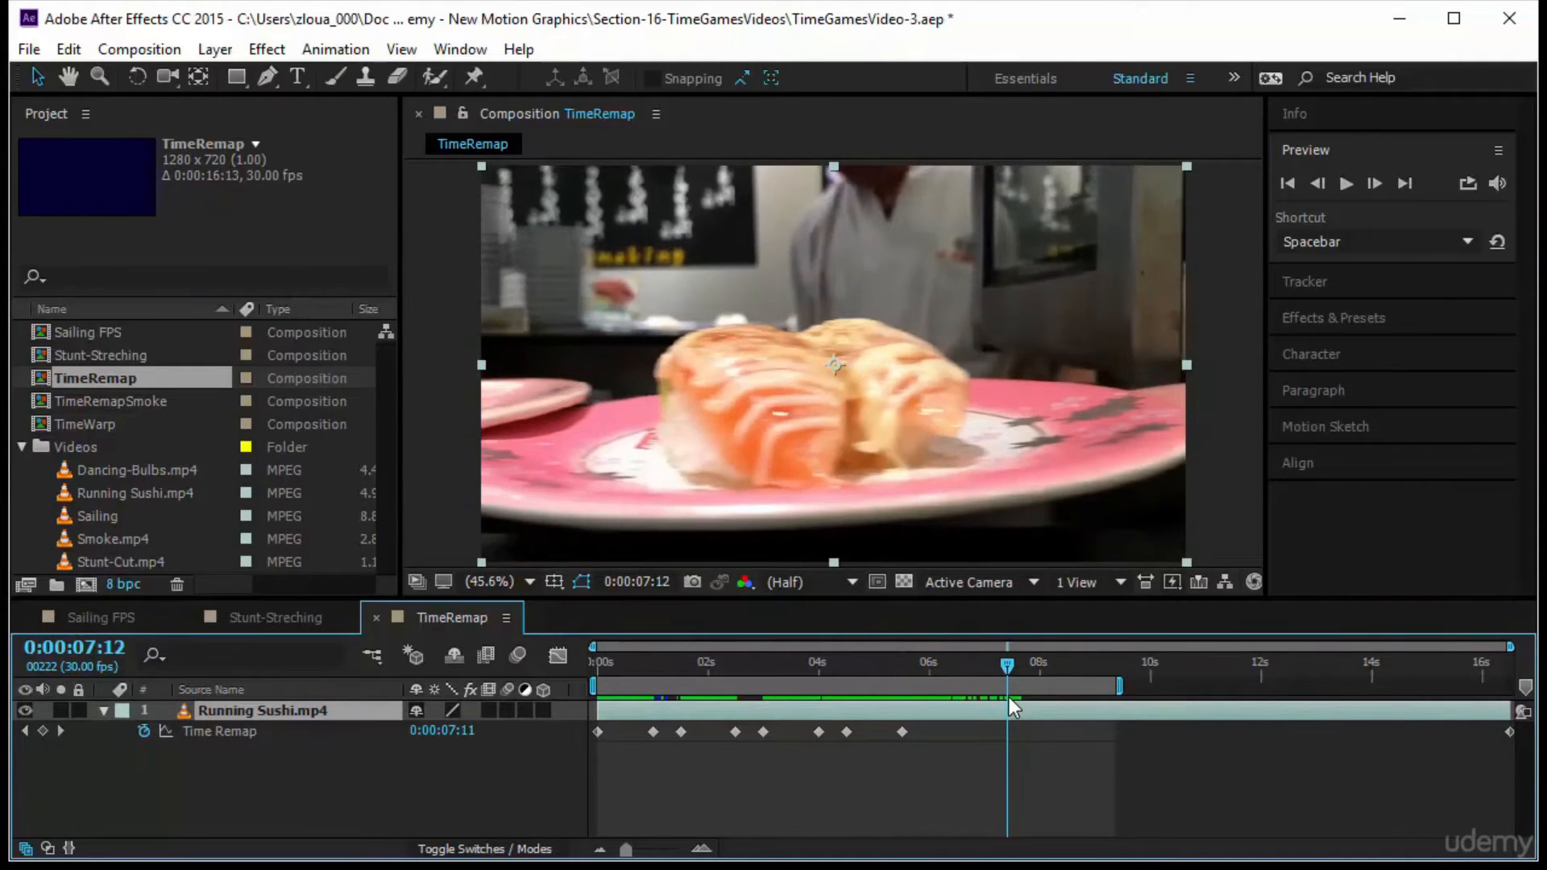
left_click(43, 731)
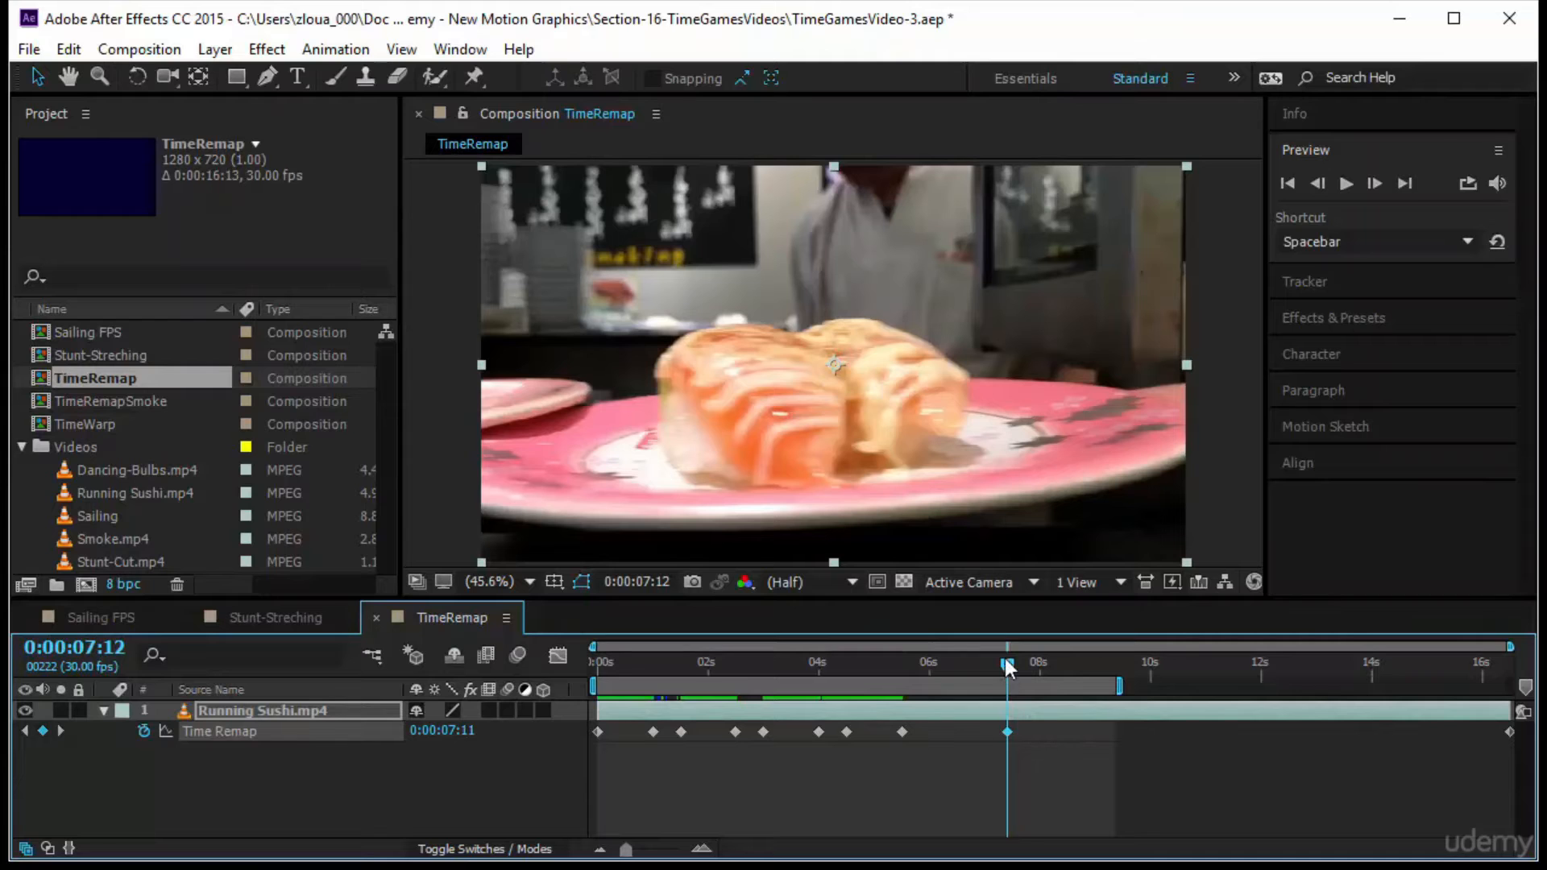
left_click_drag(1006, 732, 946, 732)
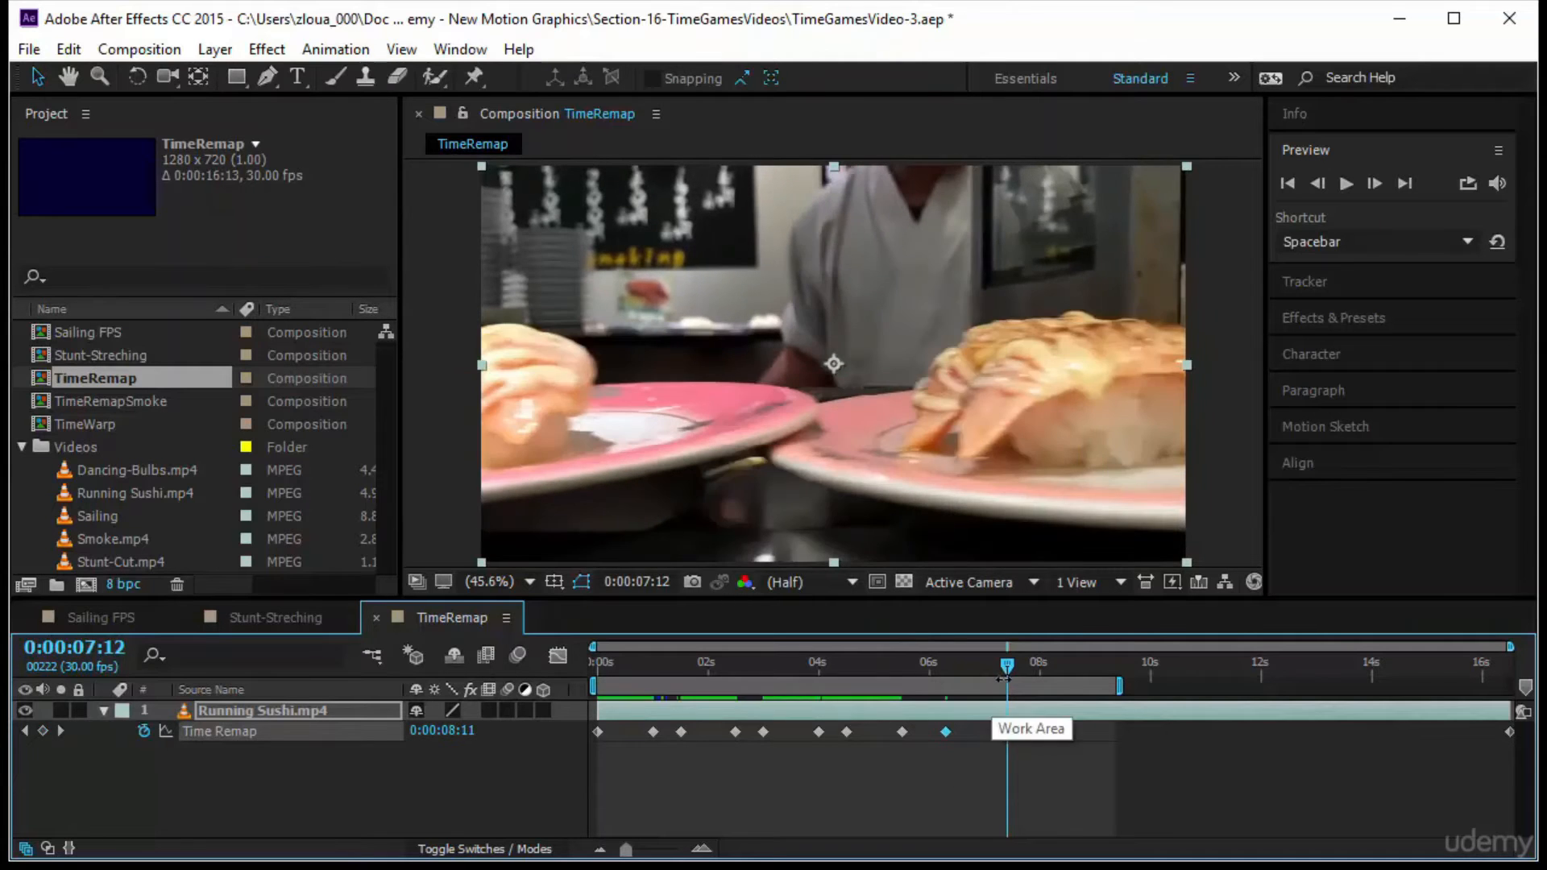
left_click_drag(1004, 669, 902, 686)
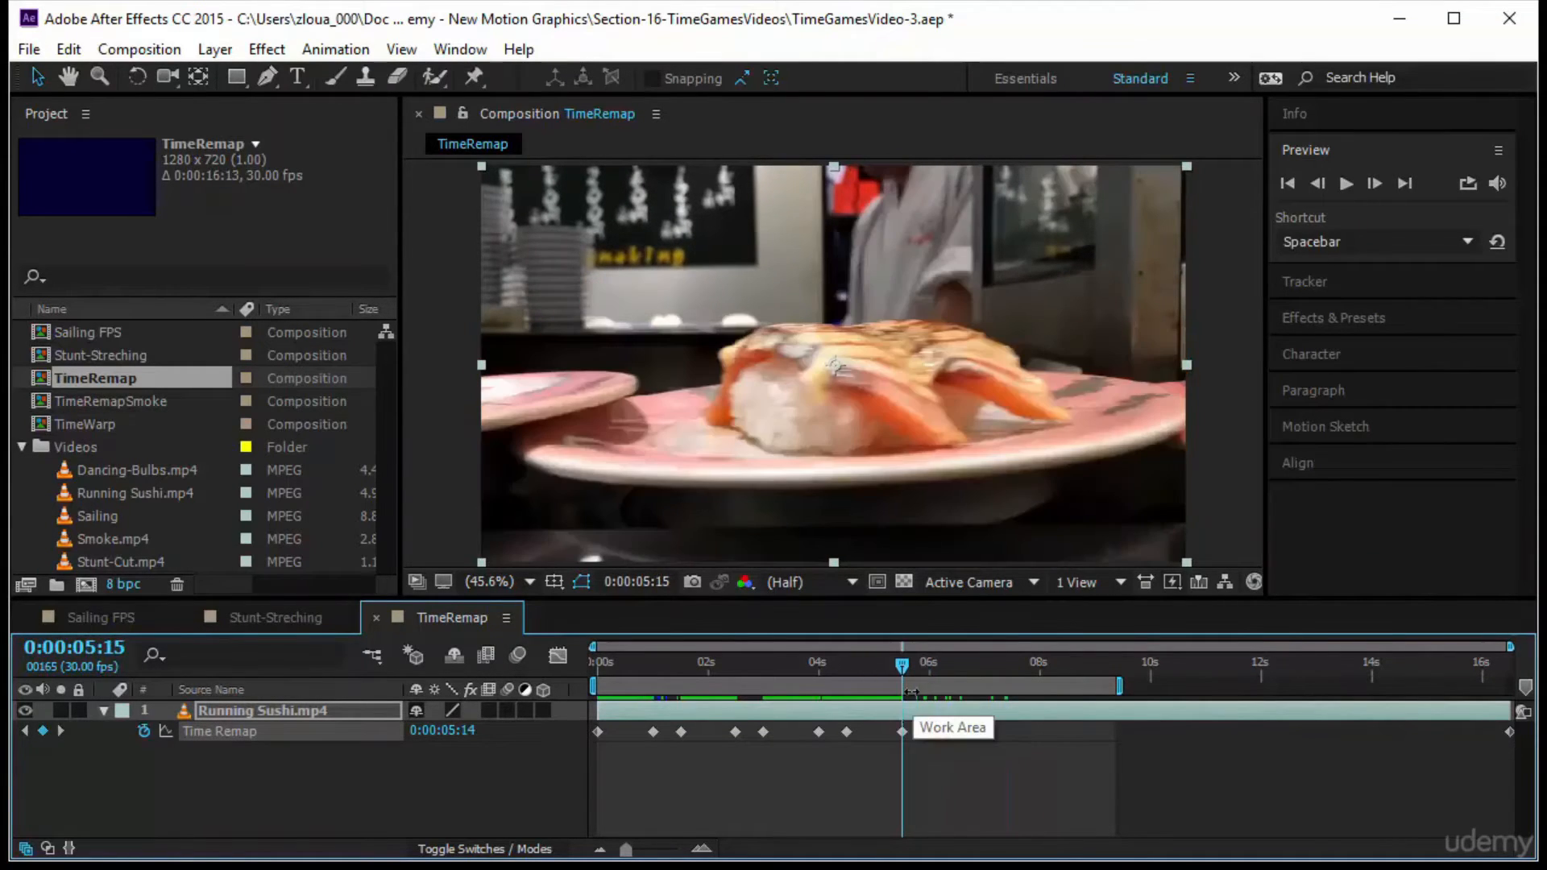
left_click(113, 648)
type("+15")
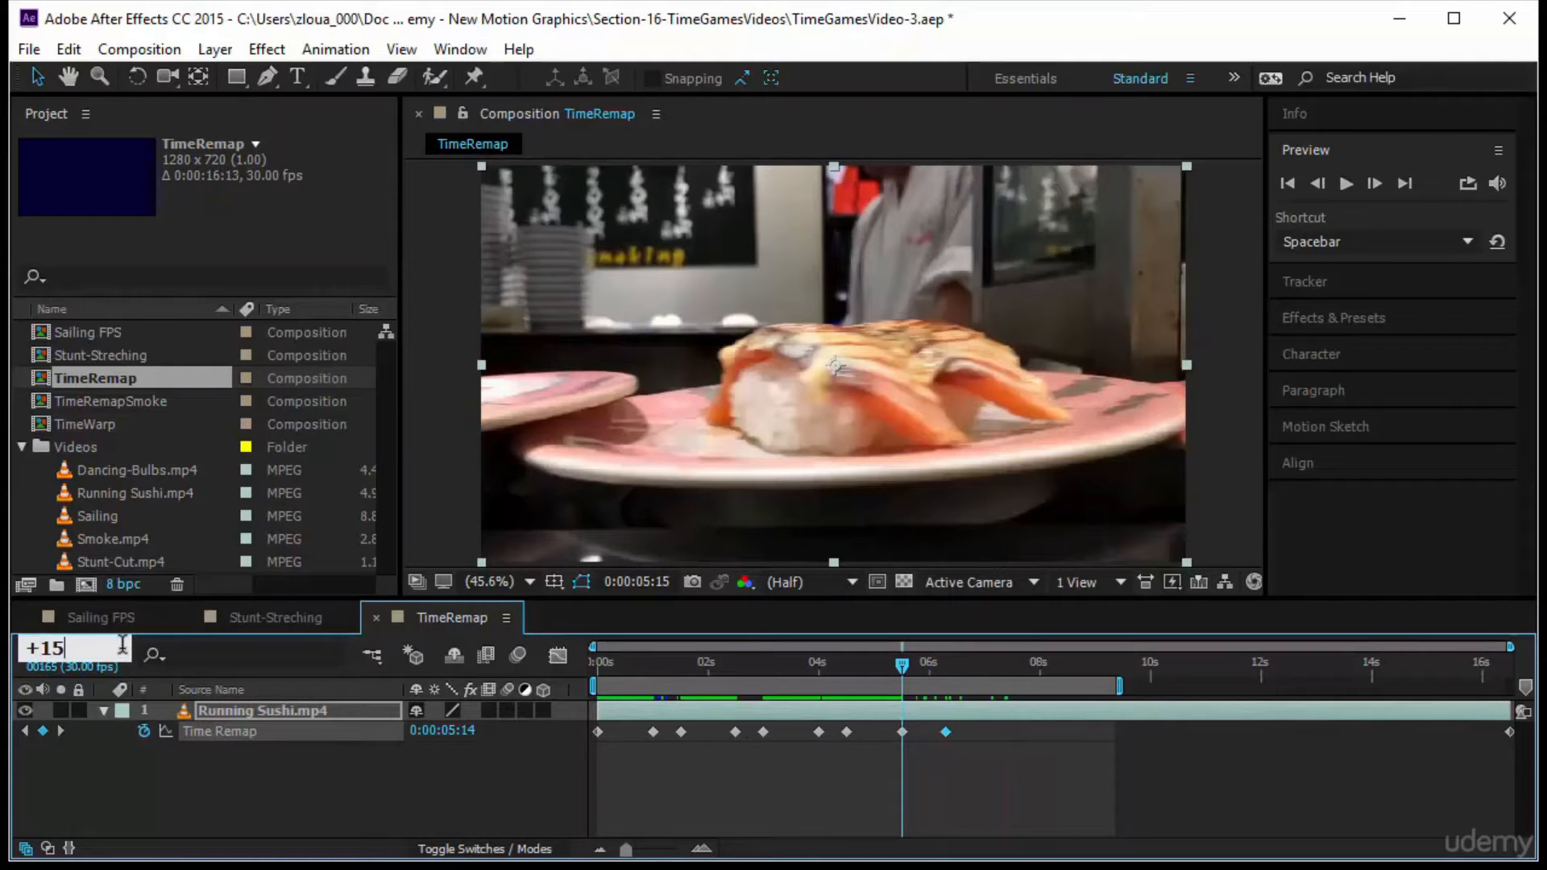
key("Return")
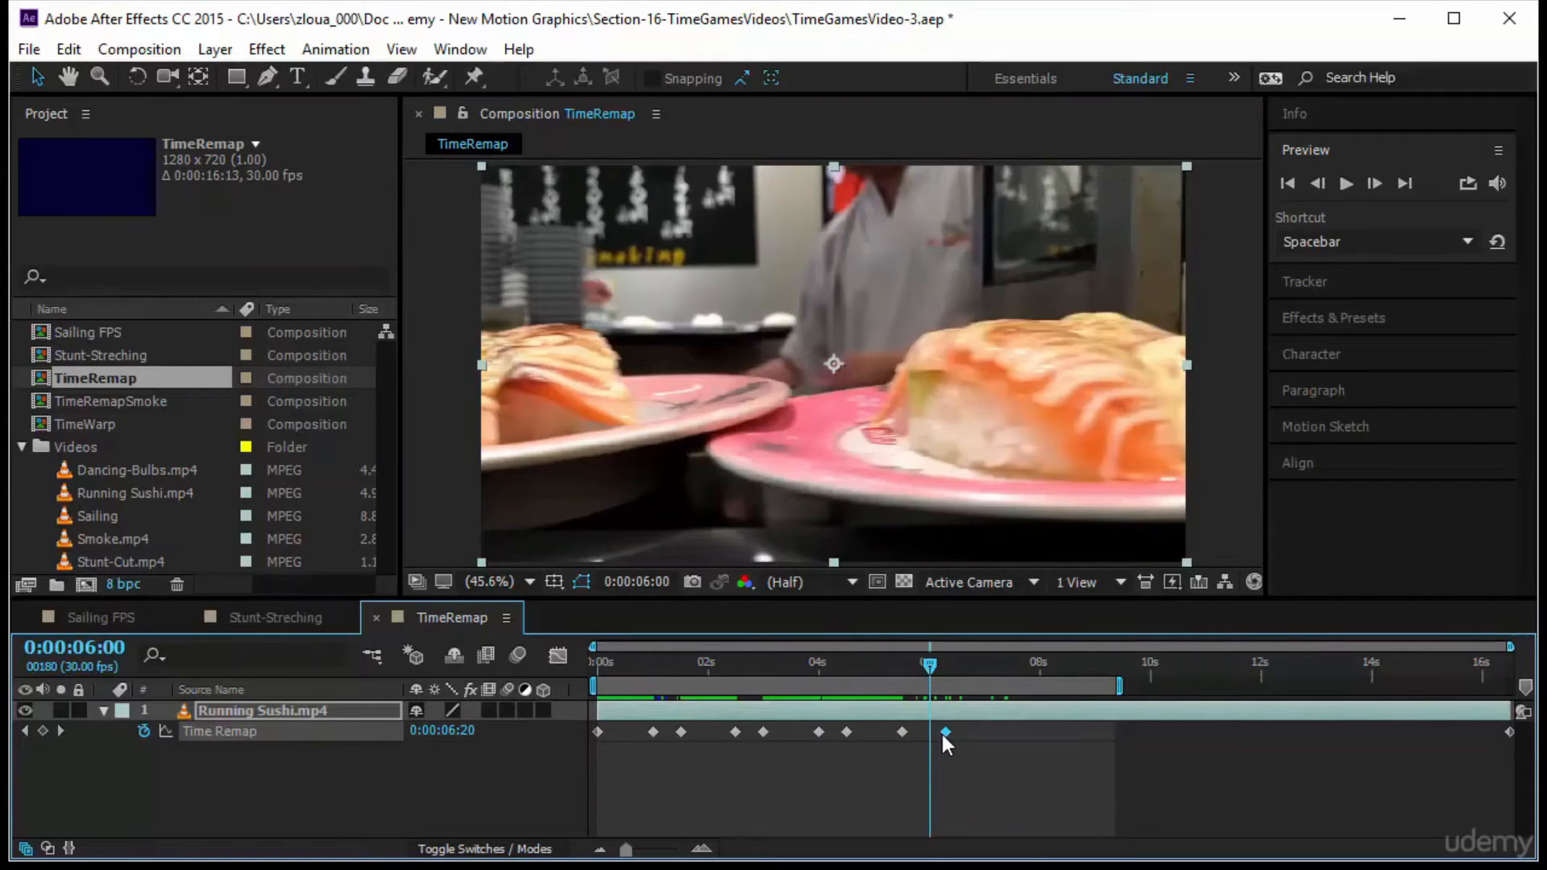
left_click_drag(941, 735, 931, 733)
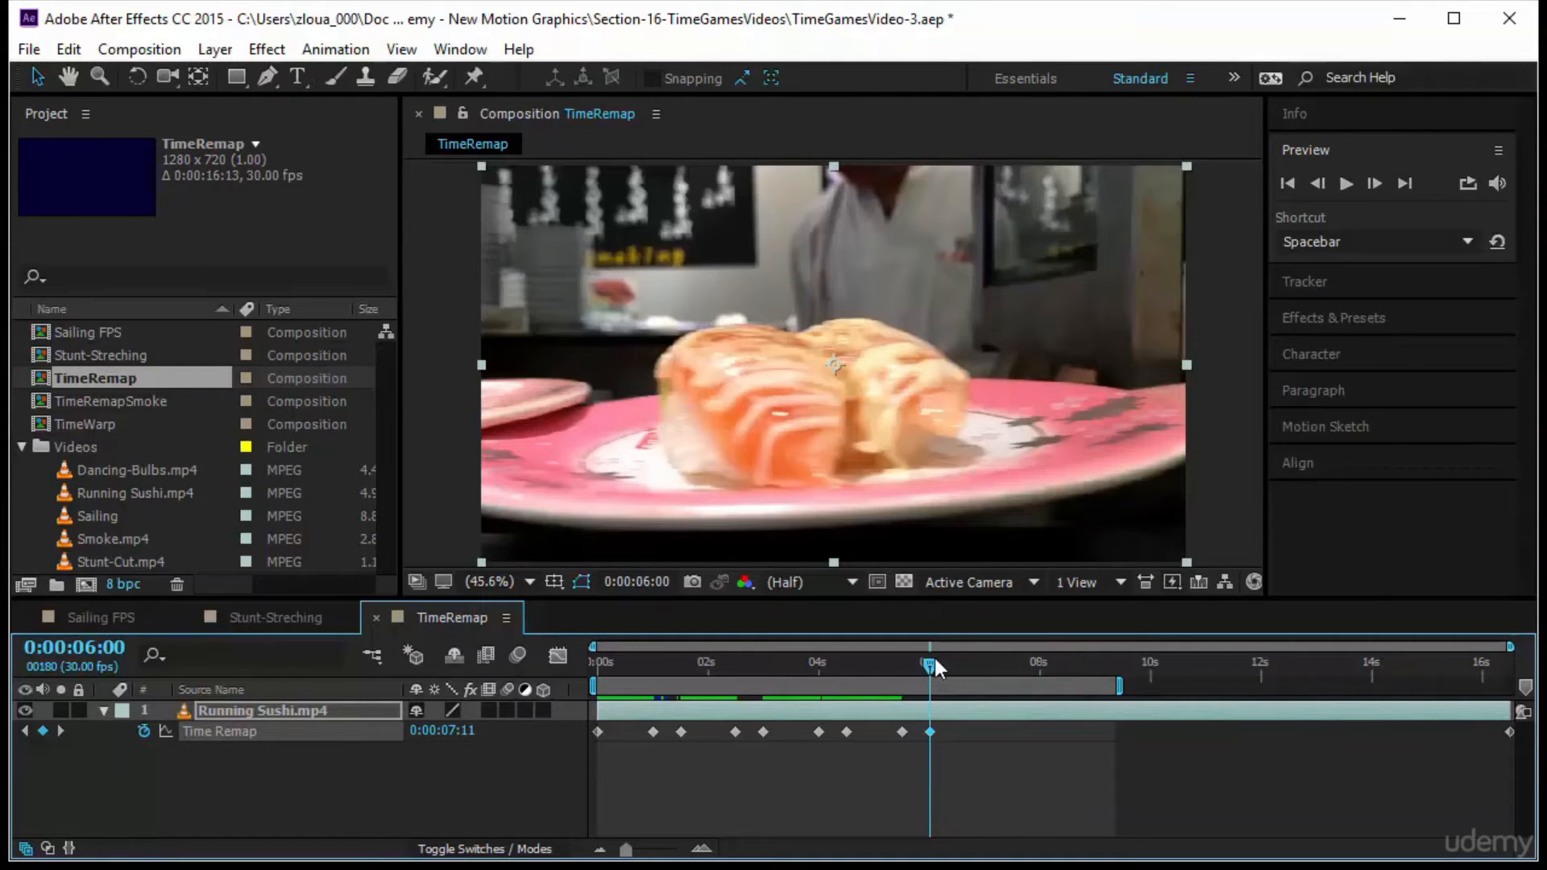
Paste a copy of the six-second Time Remap keyframe at 0:00:09:09, and return to the start of the composition
left_click_drag(934, 659, 1115, 670)
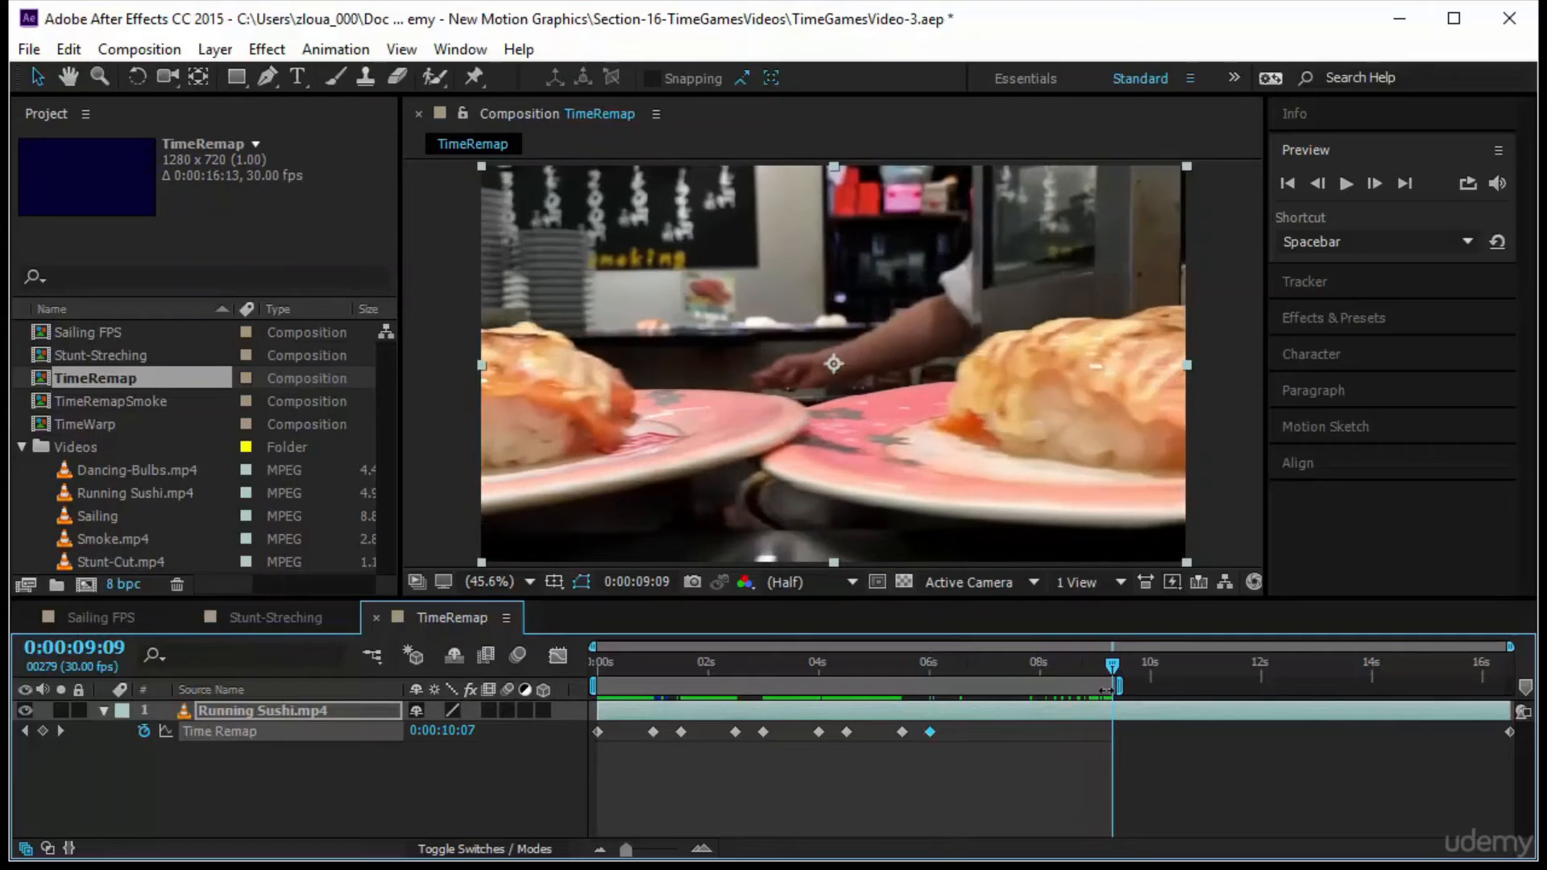
key("ctrl+v")
key("Home")
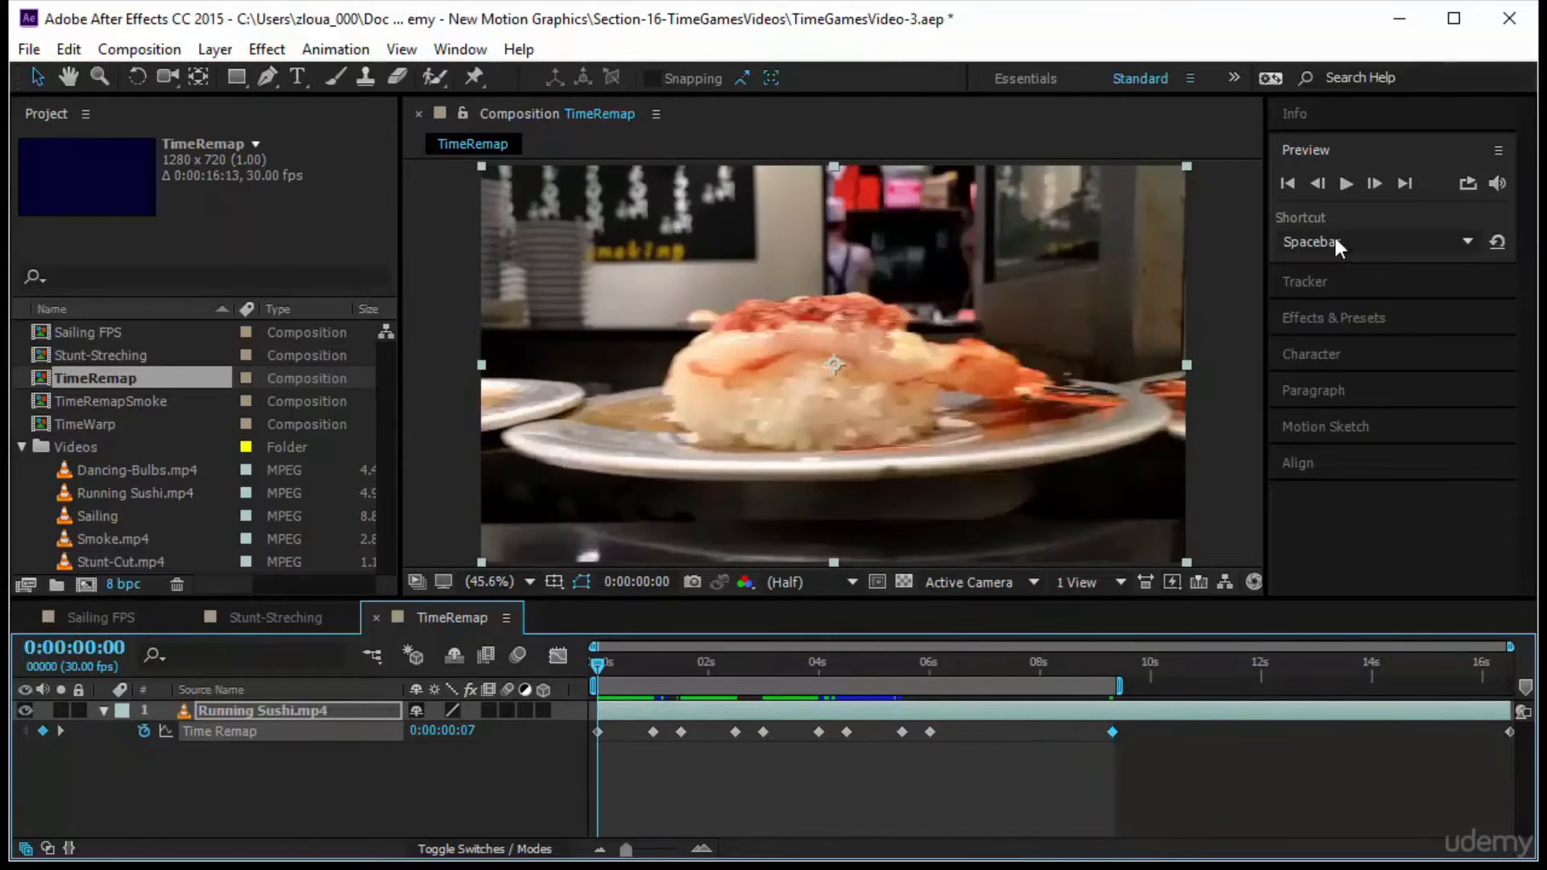
Preview the time-remapped sushi clip from the start to check the pauses on each plate
left_click(1344, 184)
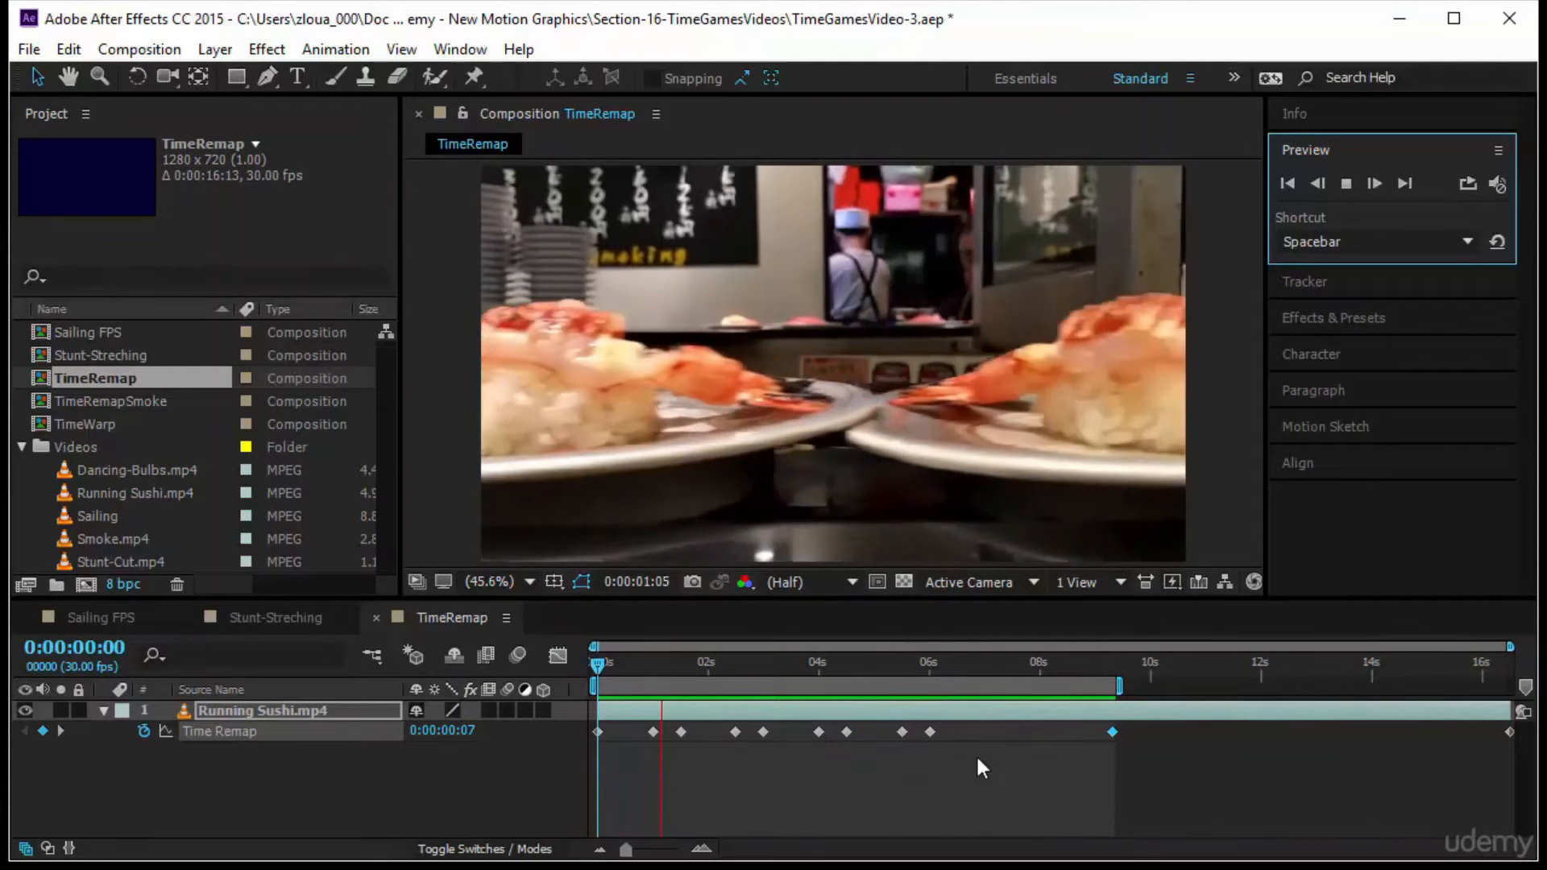
key("space")
left_click(1353, 185)
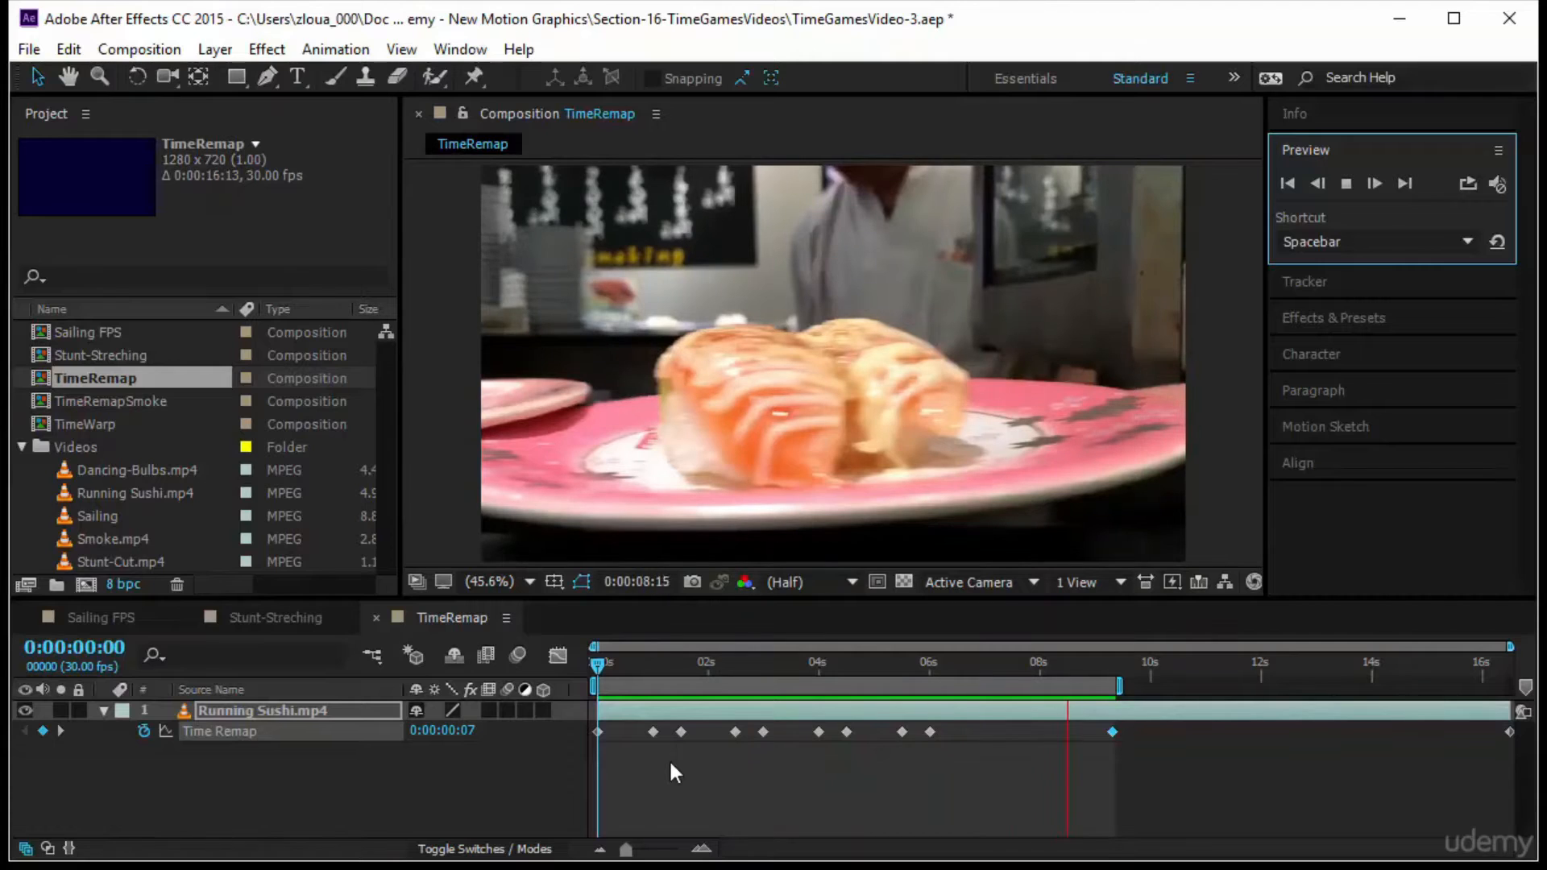
left_click(596, 659)
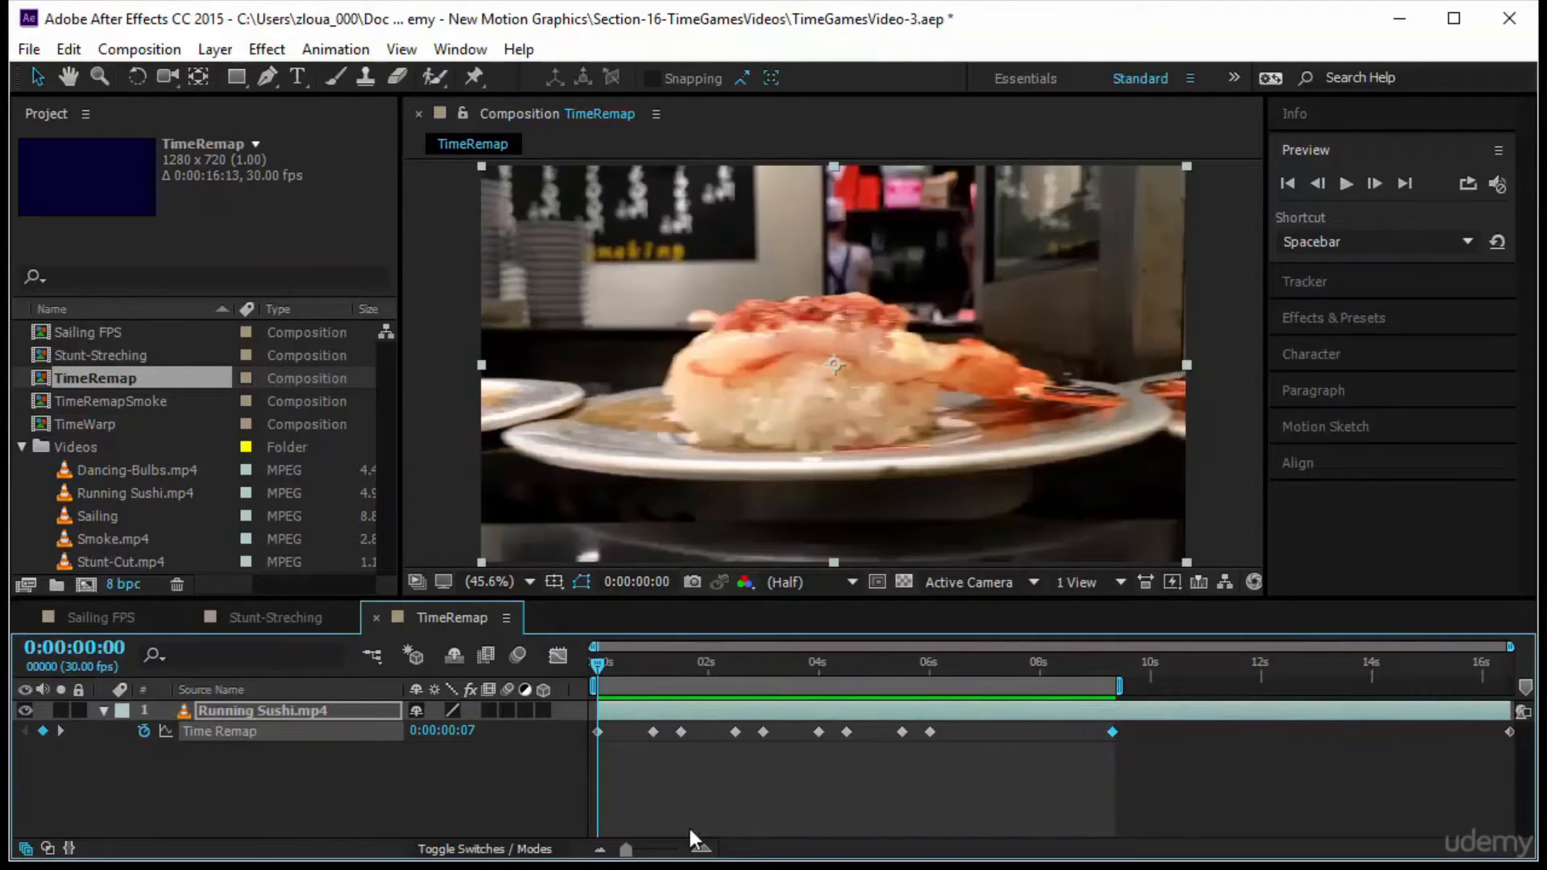
Apply Easy Ease to the Time Remap keyframes from the start to six seconds in the Graph Editor, and preview the eased motion
left_click_drag(971, 759, 569, 719)
left_click(559, 654)
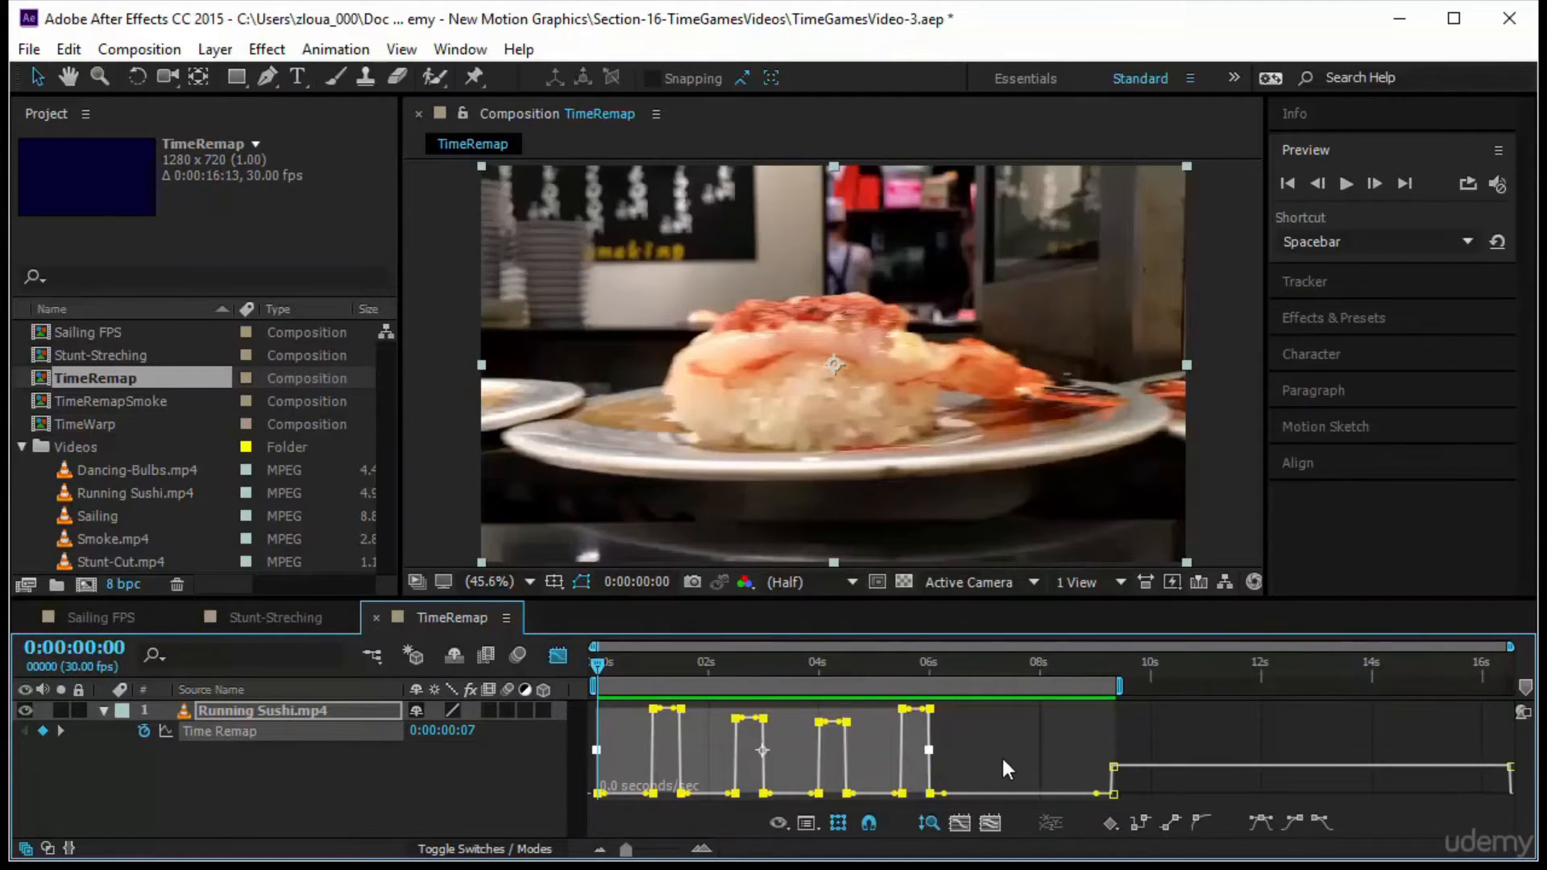
left_click(1259, 819)
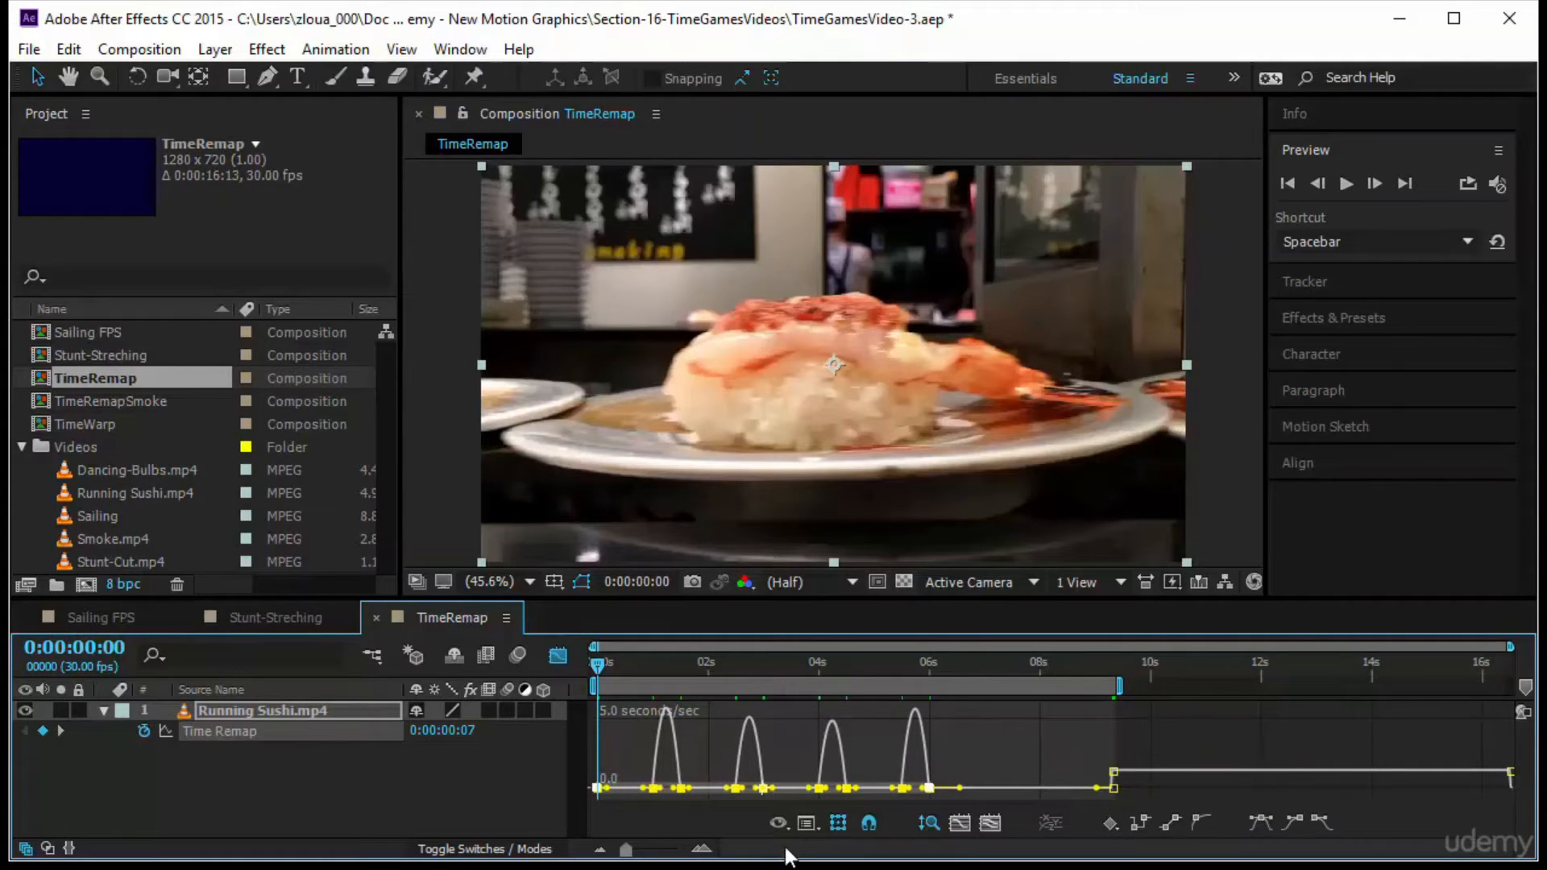
left_click_drag(625, 849, 651, 852)
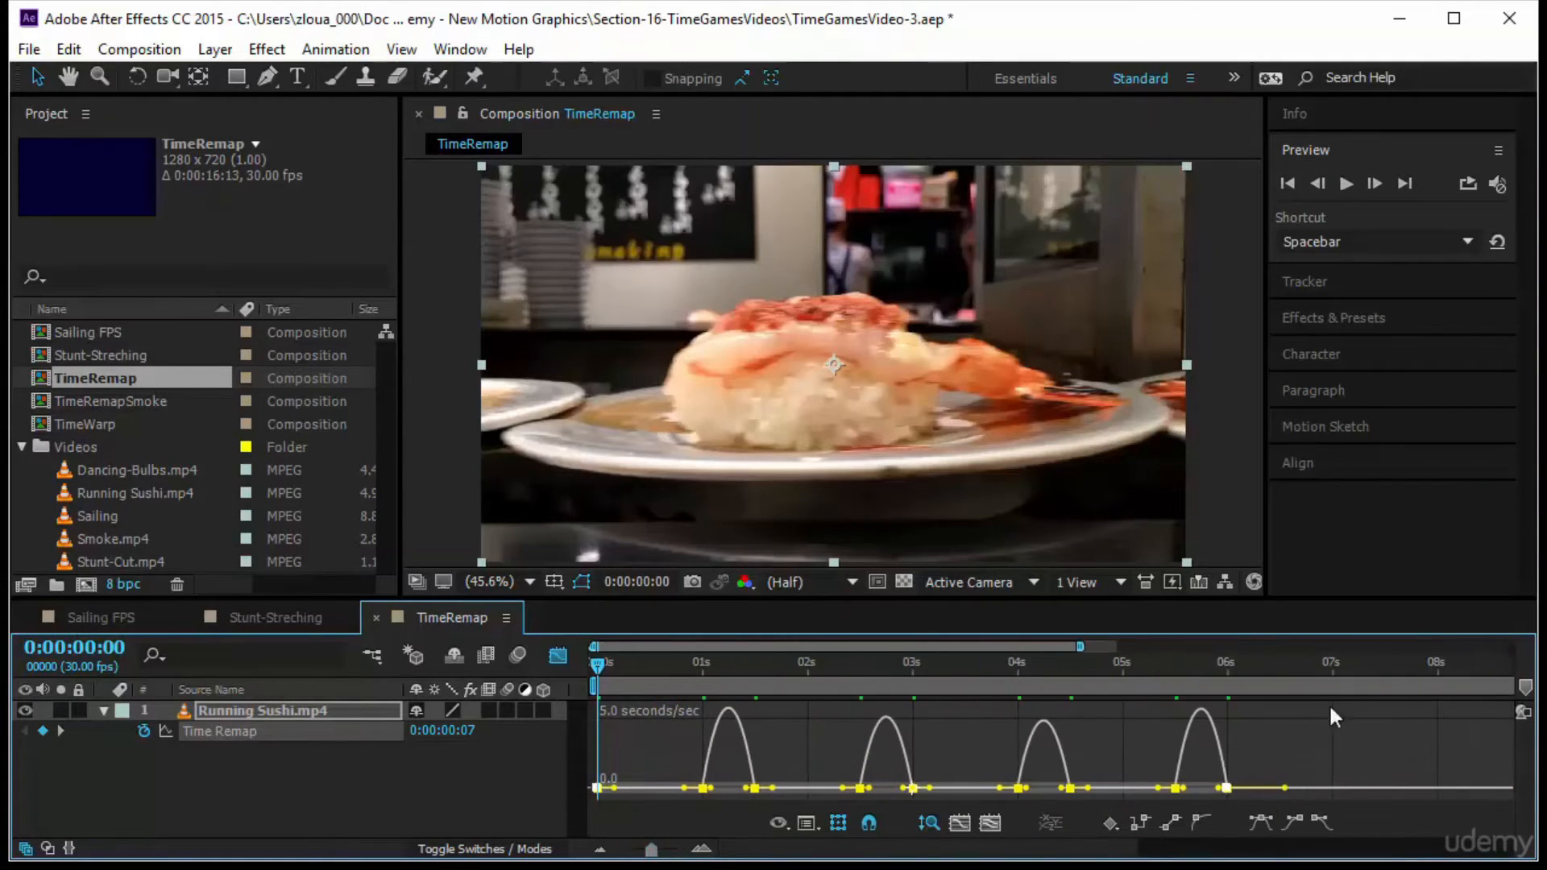
left_click(558, 655)
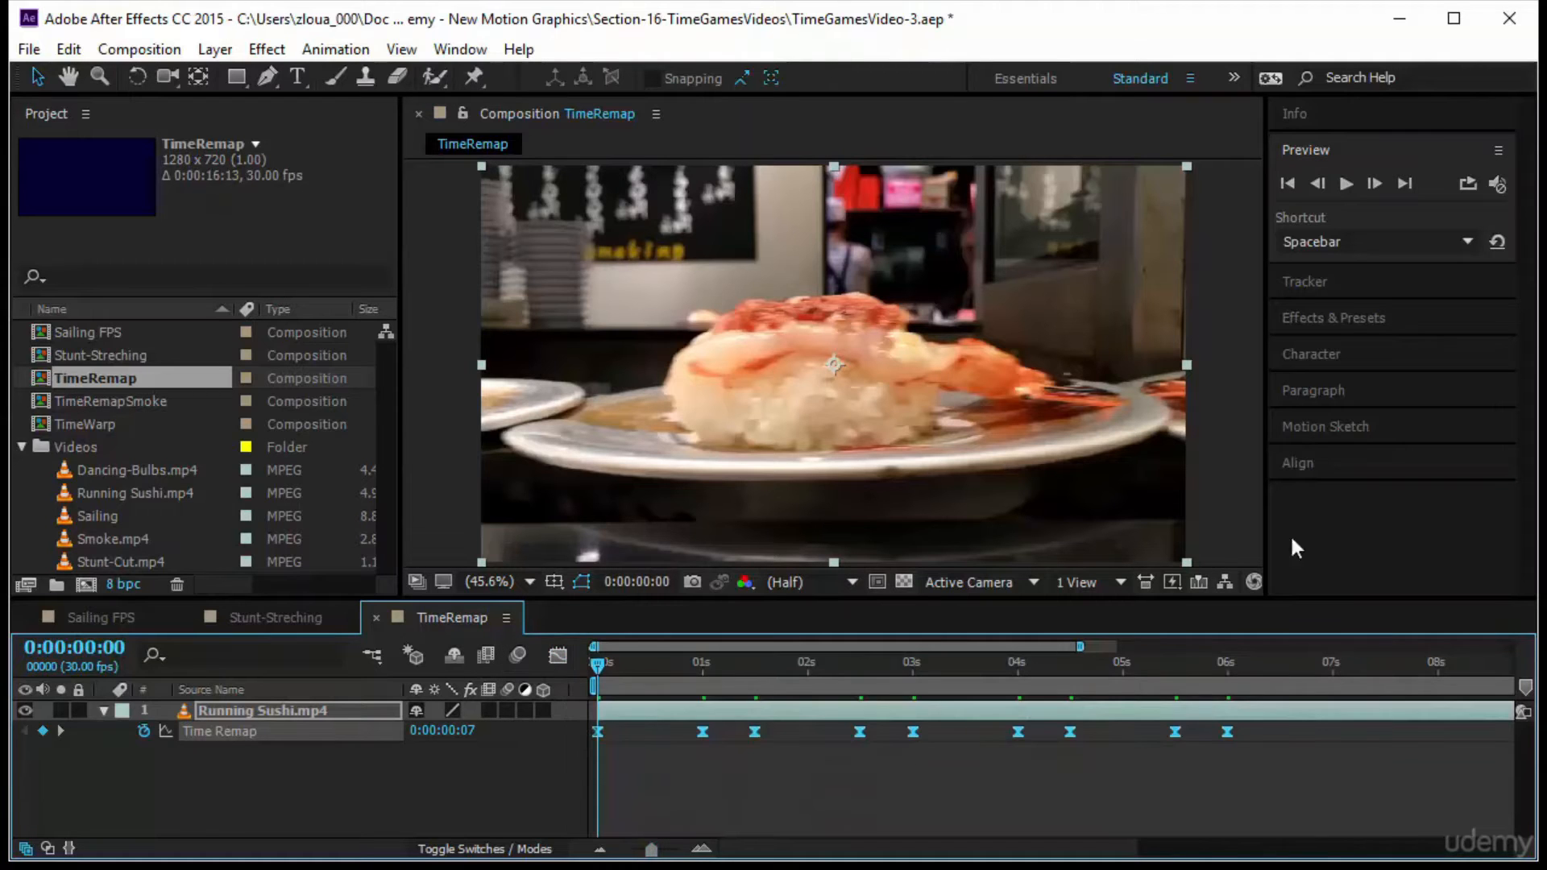
left_click(1354, 180)
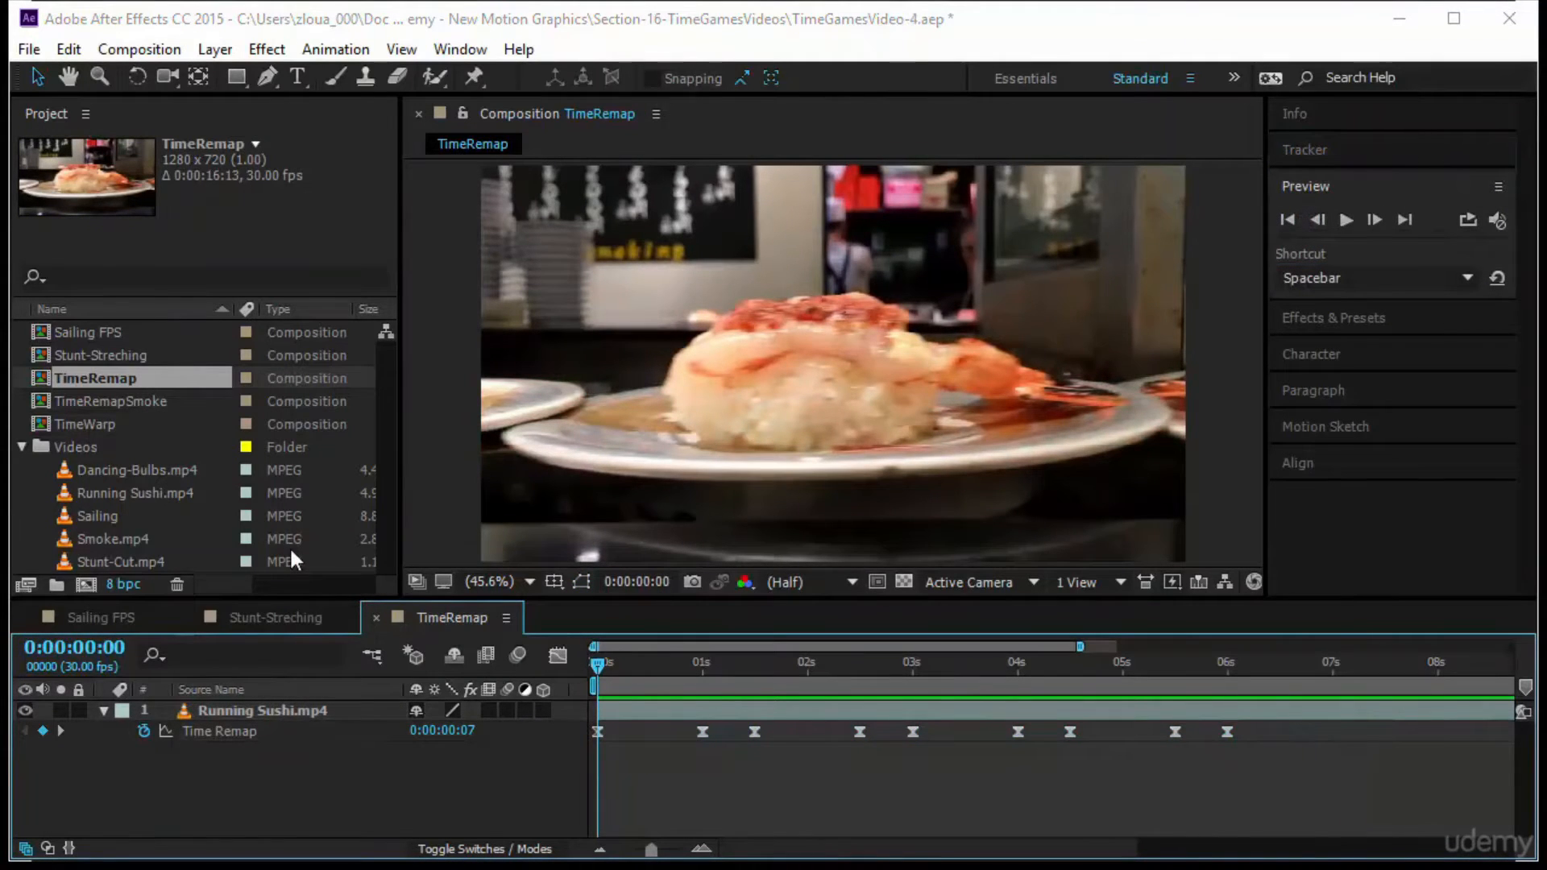
Apply the Pixel Motion Blur effect from the Time category to the Running Sushi.mp4 layer
left_click(516, 657)
left_click(508, 710)
left_click(1353, 317)
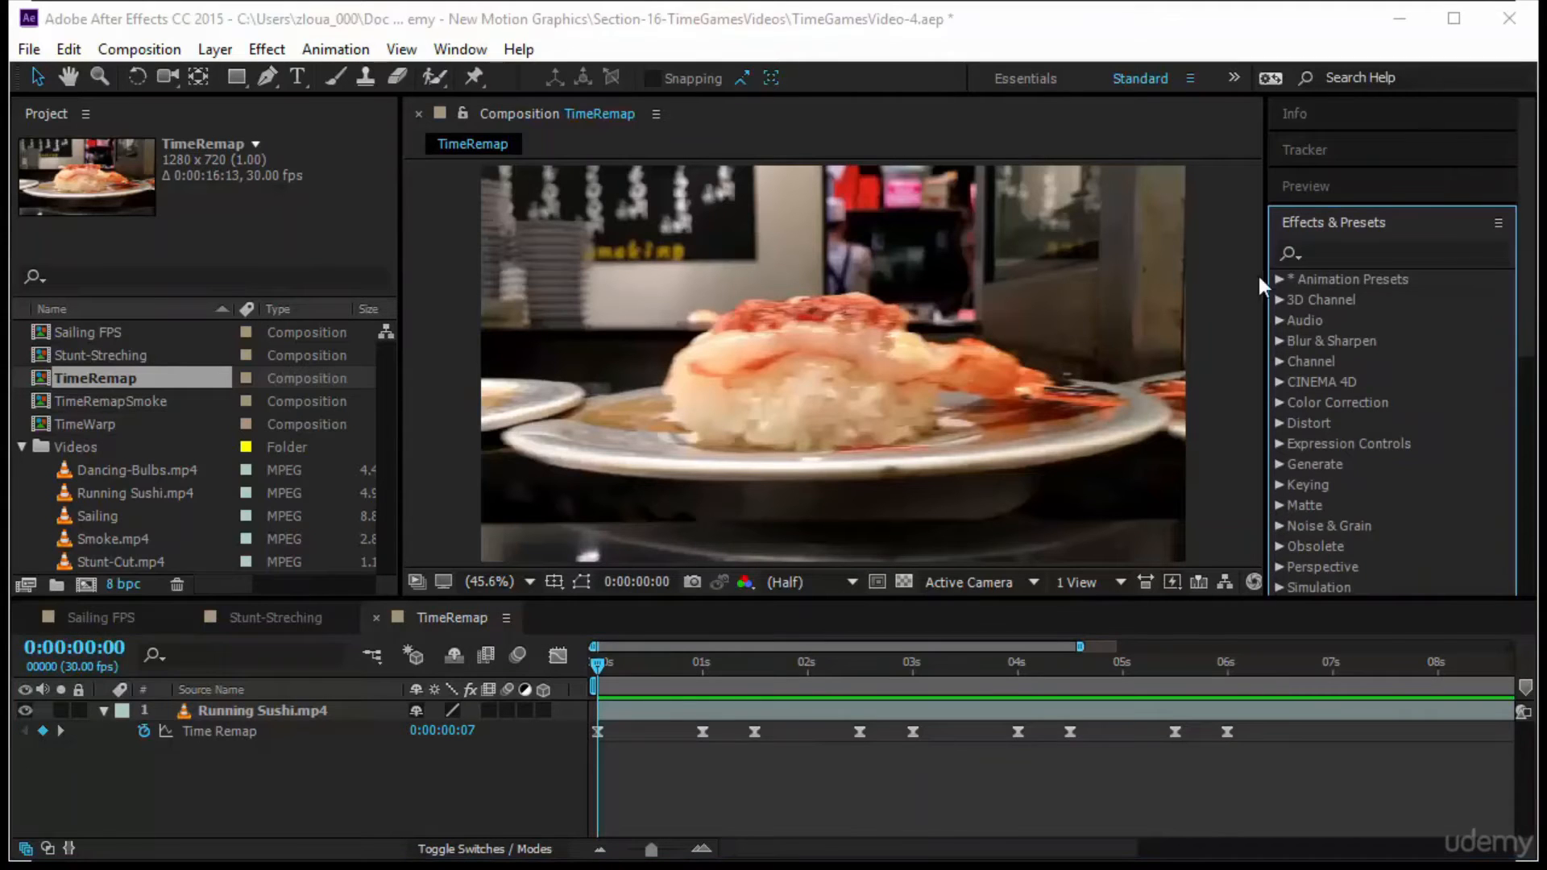
scroll(1416, 374, "down", 7)
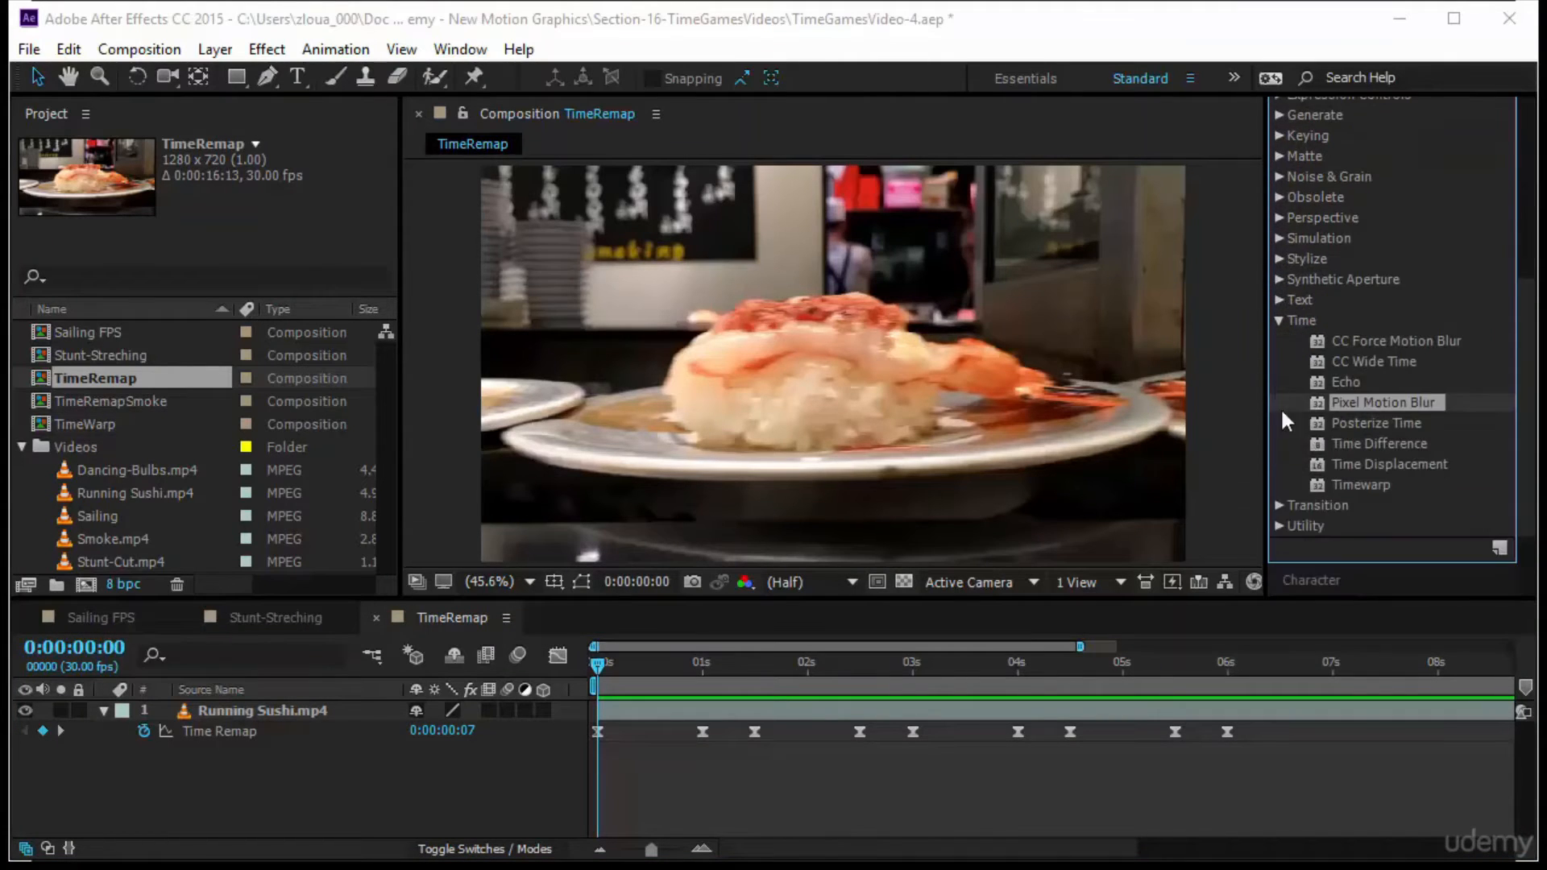
left_click(1279, 321)
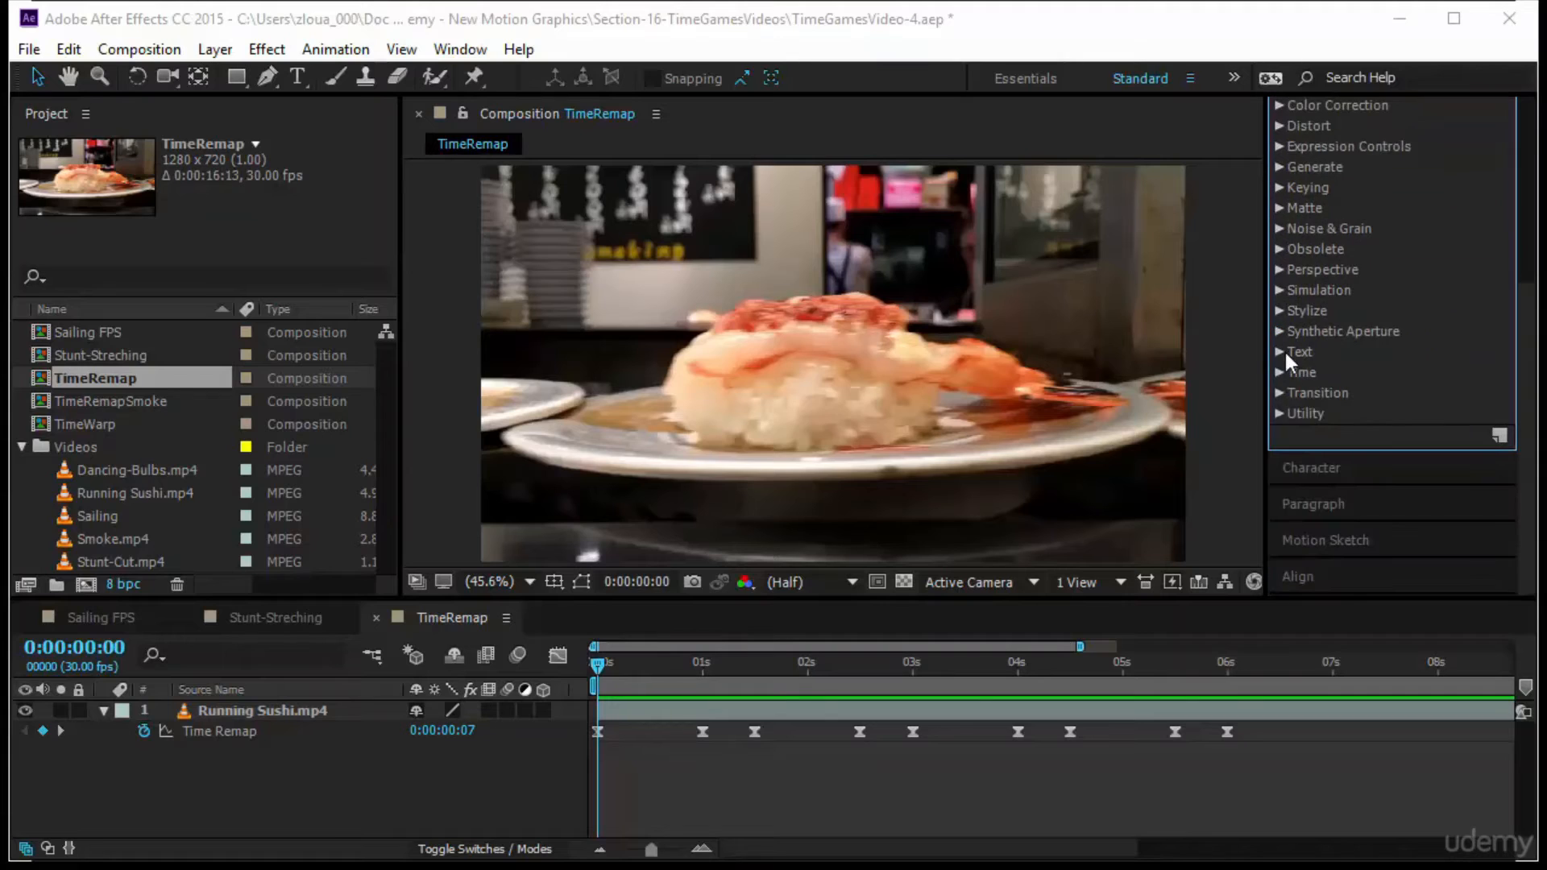
left_click(1279, 373)
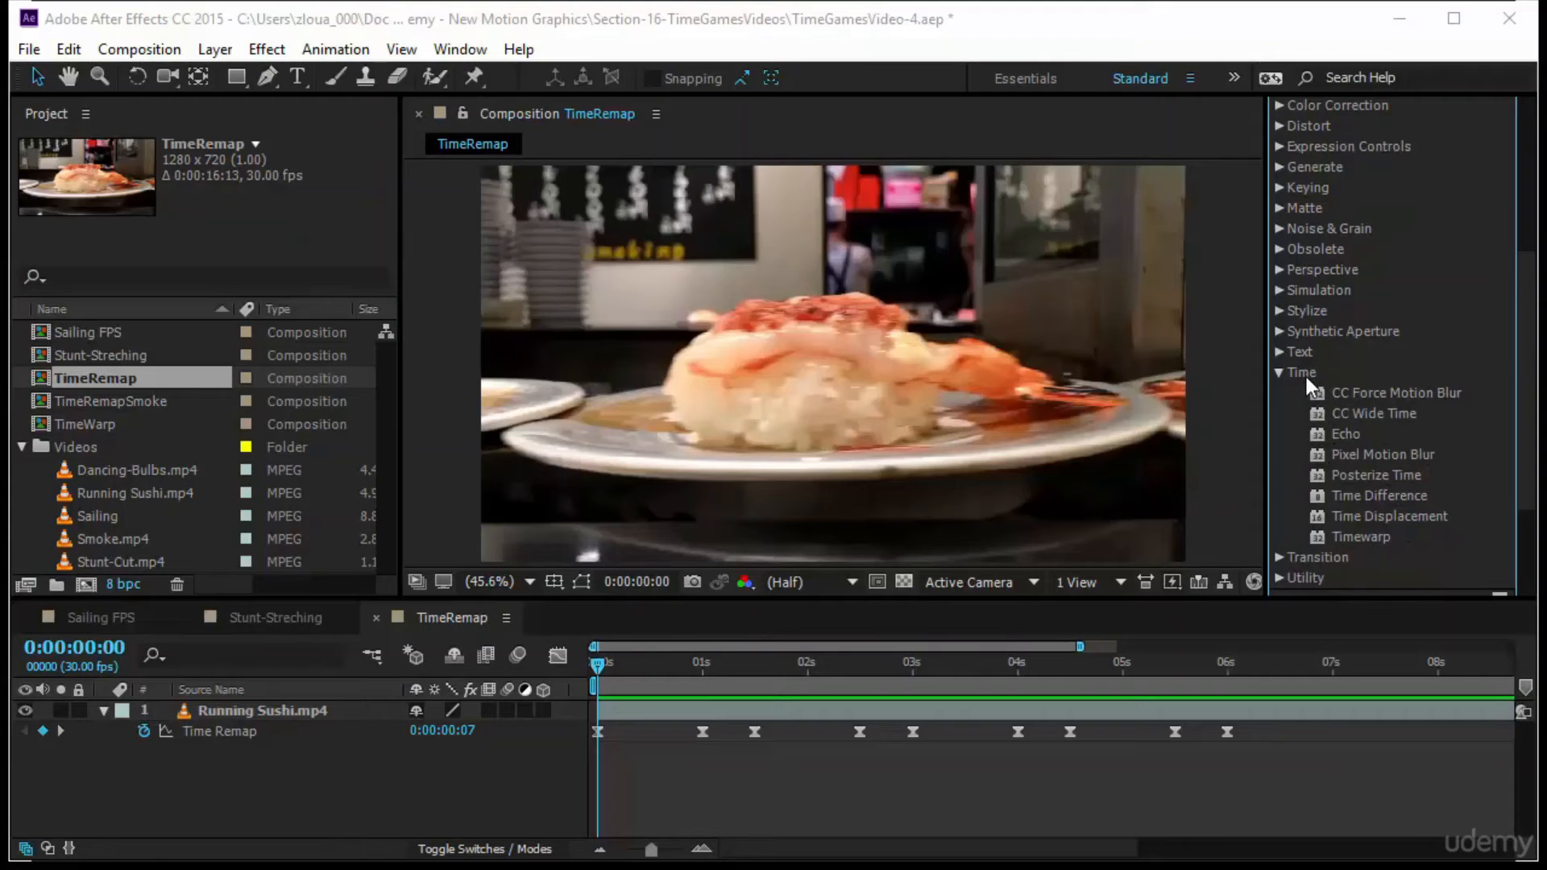
left_click(777, 317)
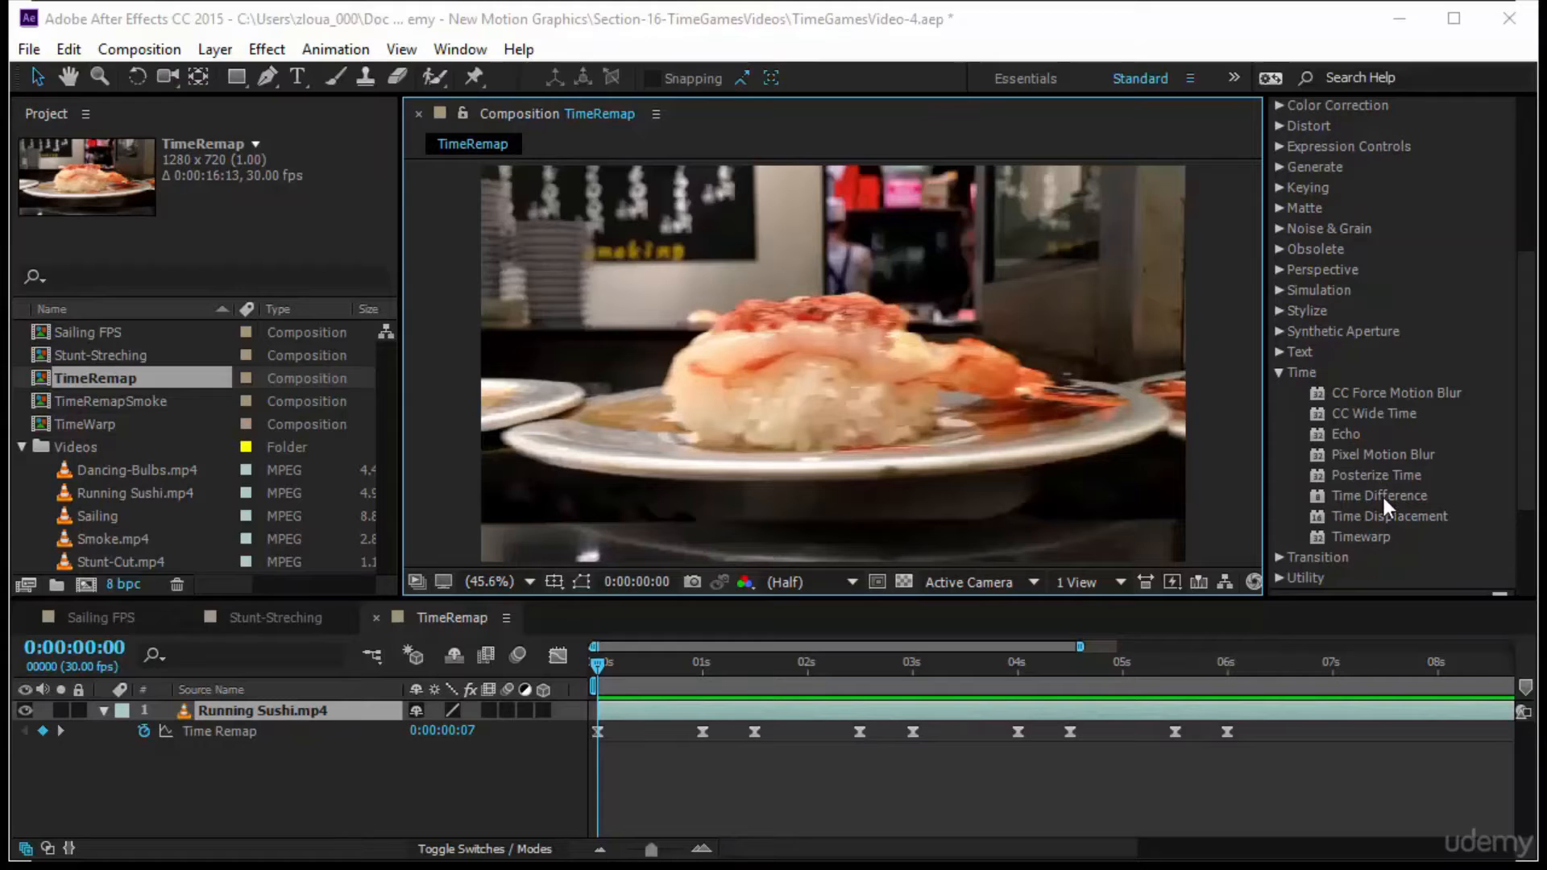
left_click(1388, 454)
left_click_drag(1384, 450, 292, 712)
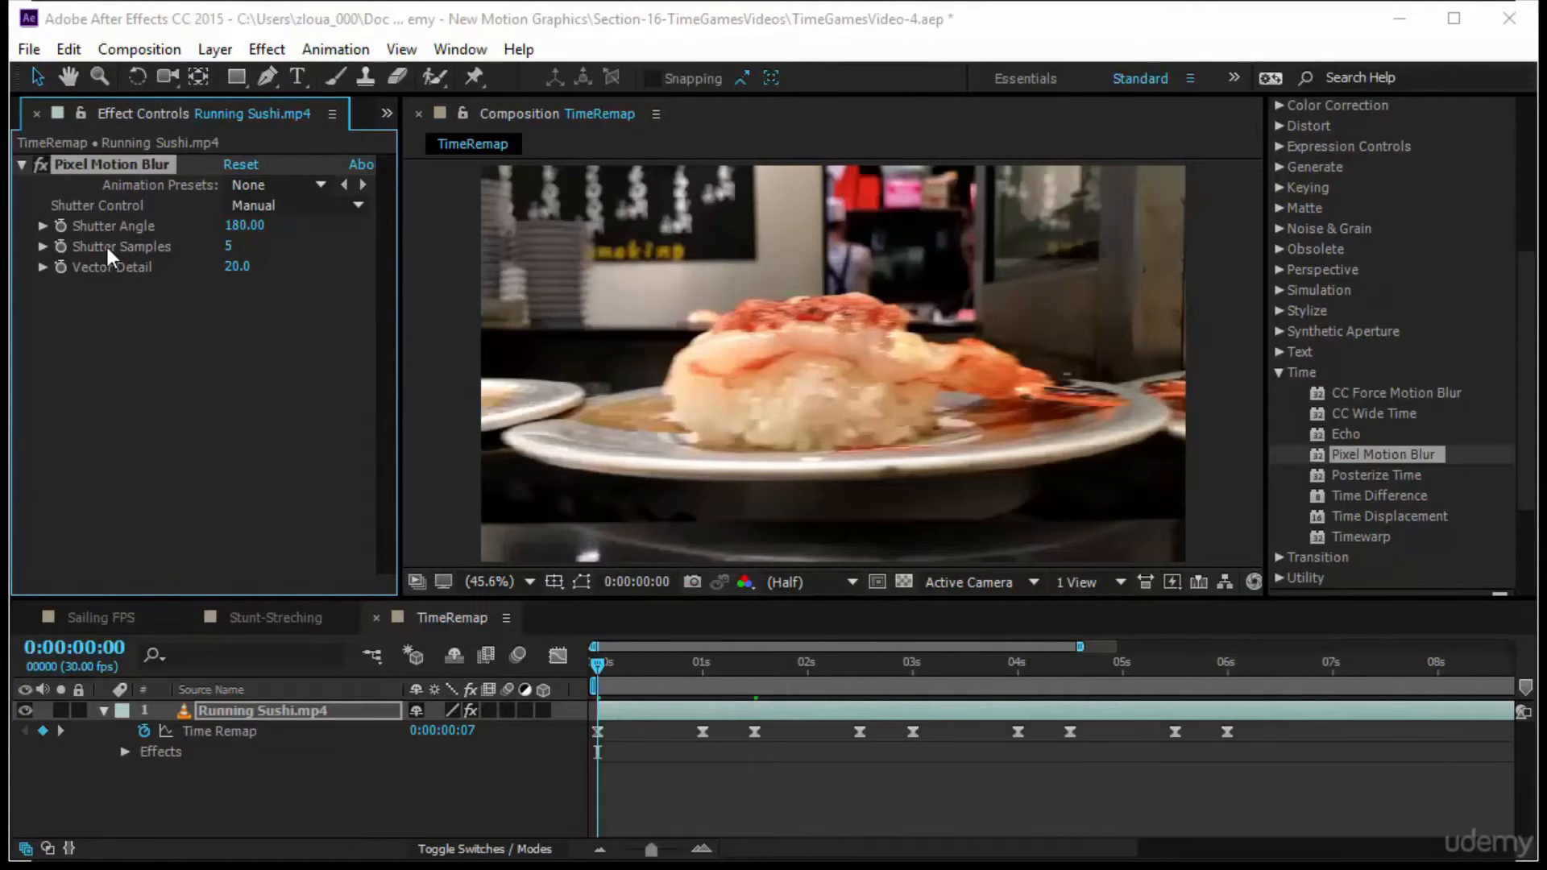
Set the Pixel Motion Blur effect's Shutter Samples to 7, and preview the time-remapped sushi clip from the start
left_click(229, 247)
type("7")
key("Return")
scroll(1396, 330, "up", 5)
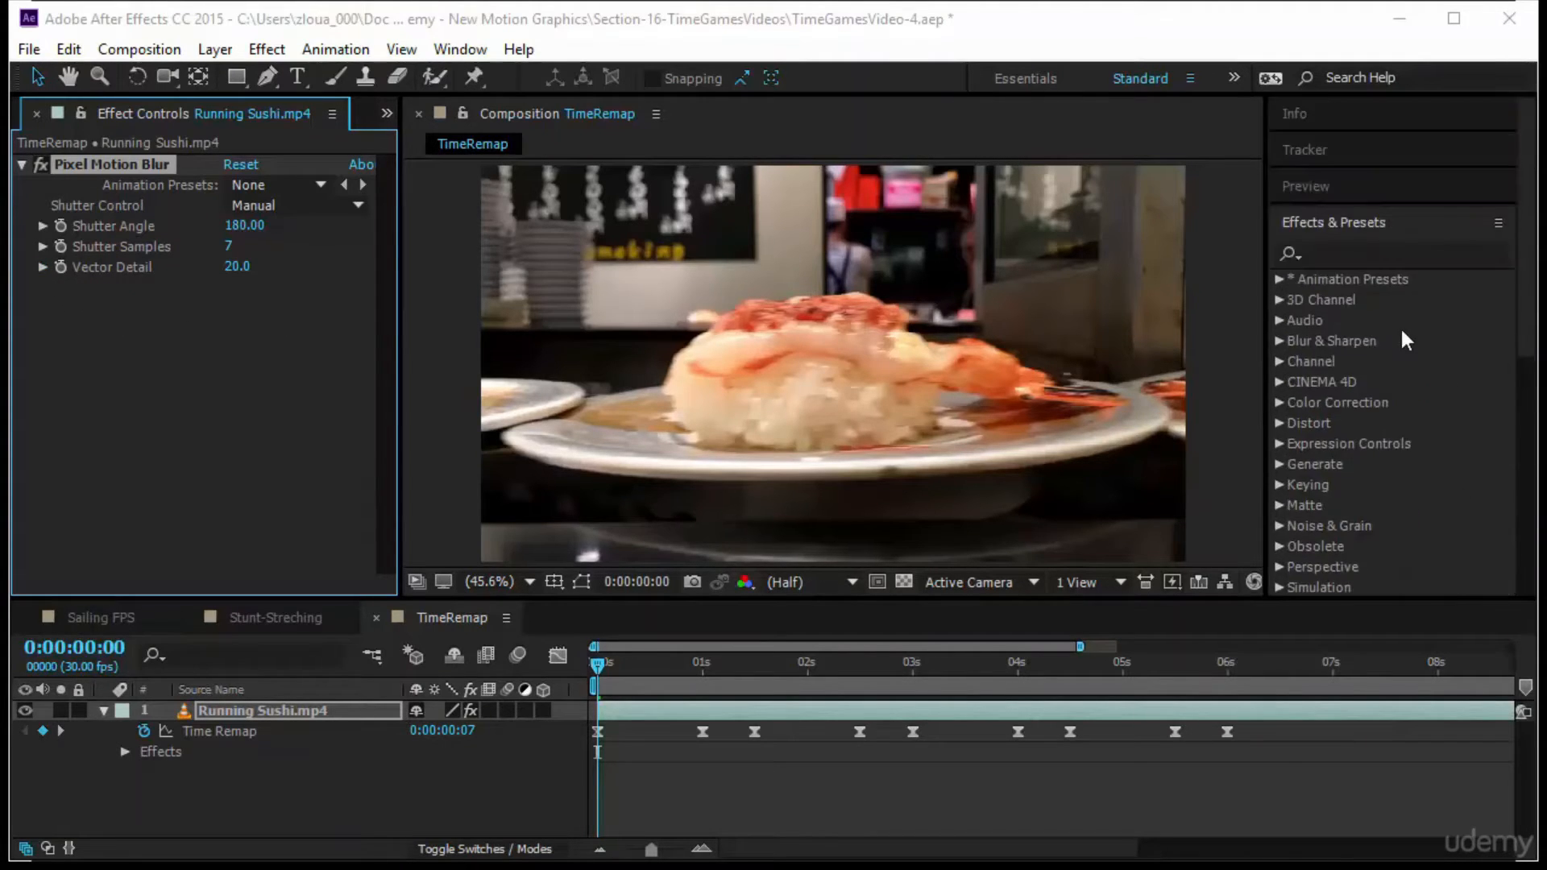
left_click(1306, 186)
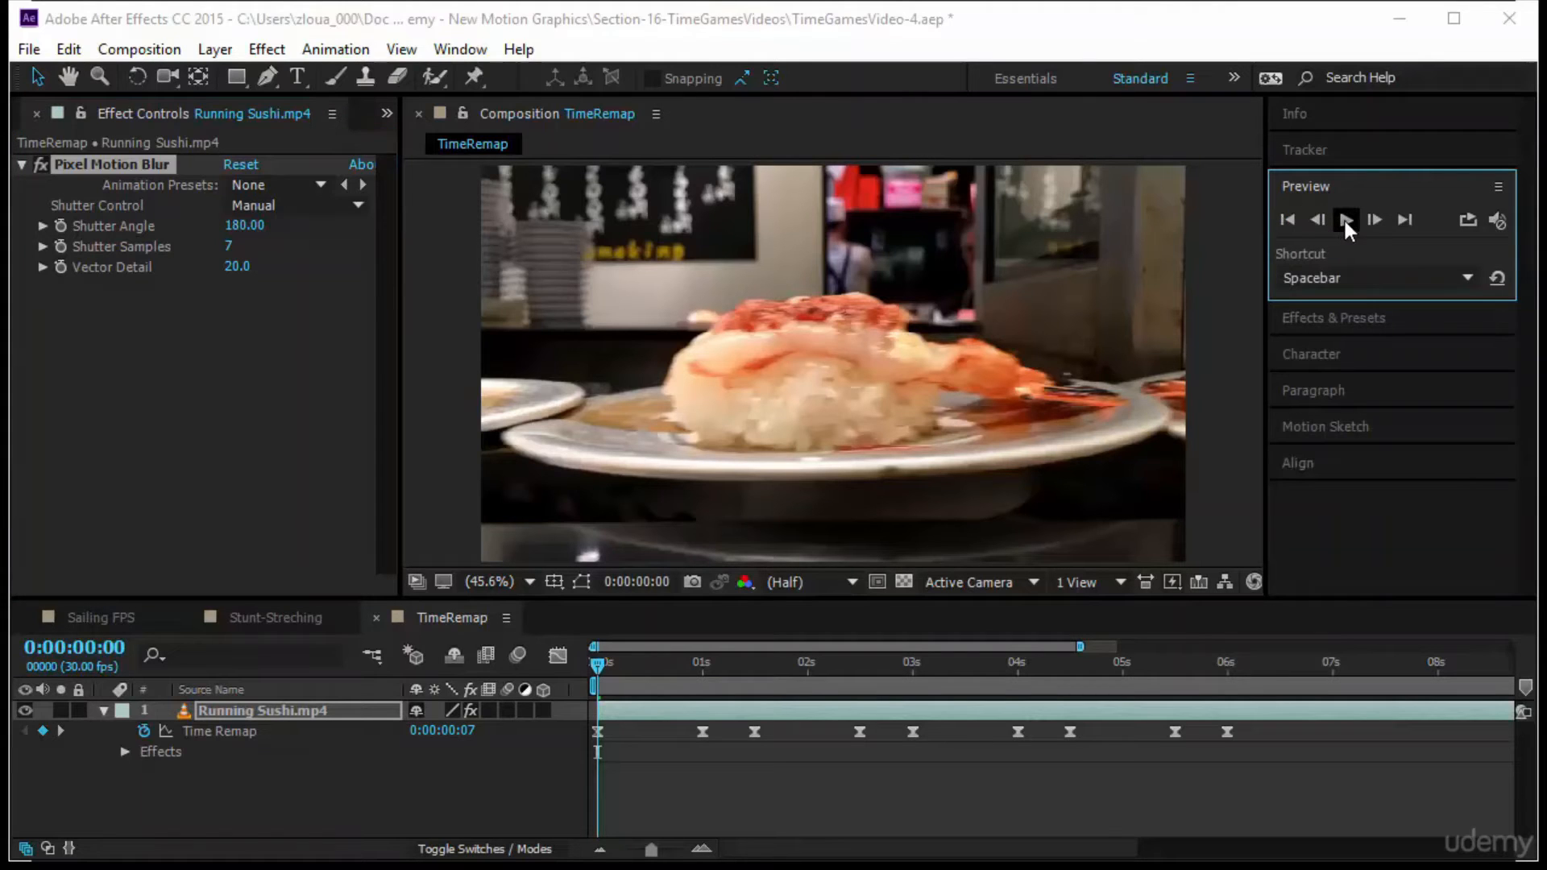
left_click(1345, 221)
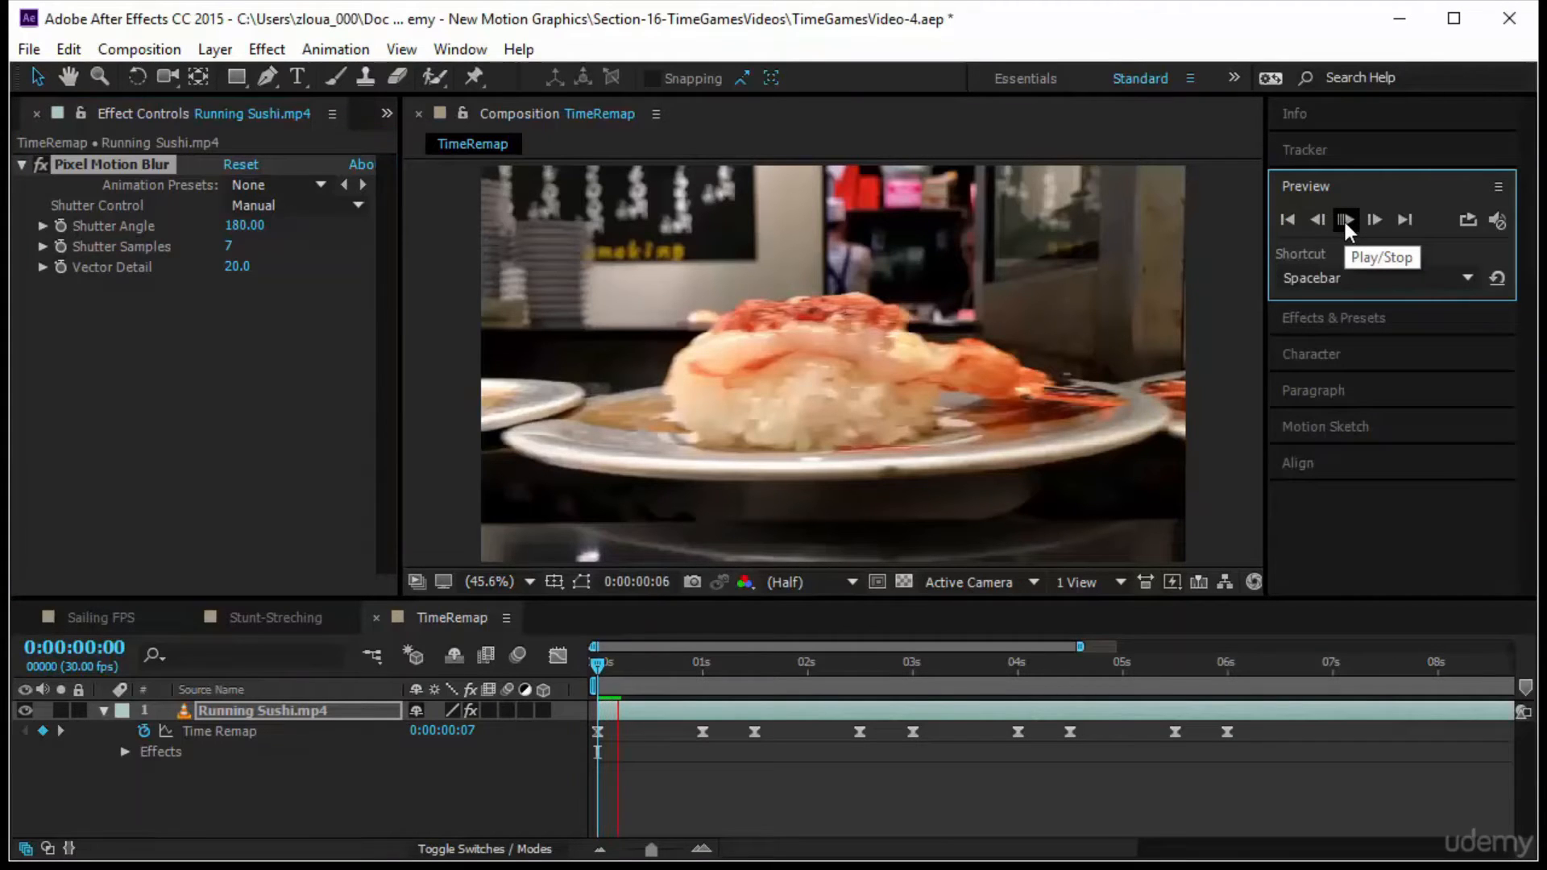
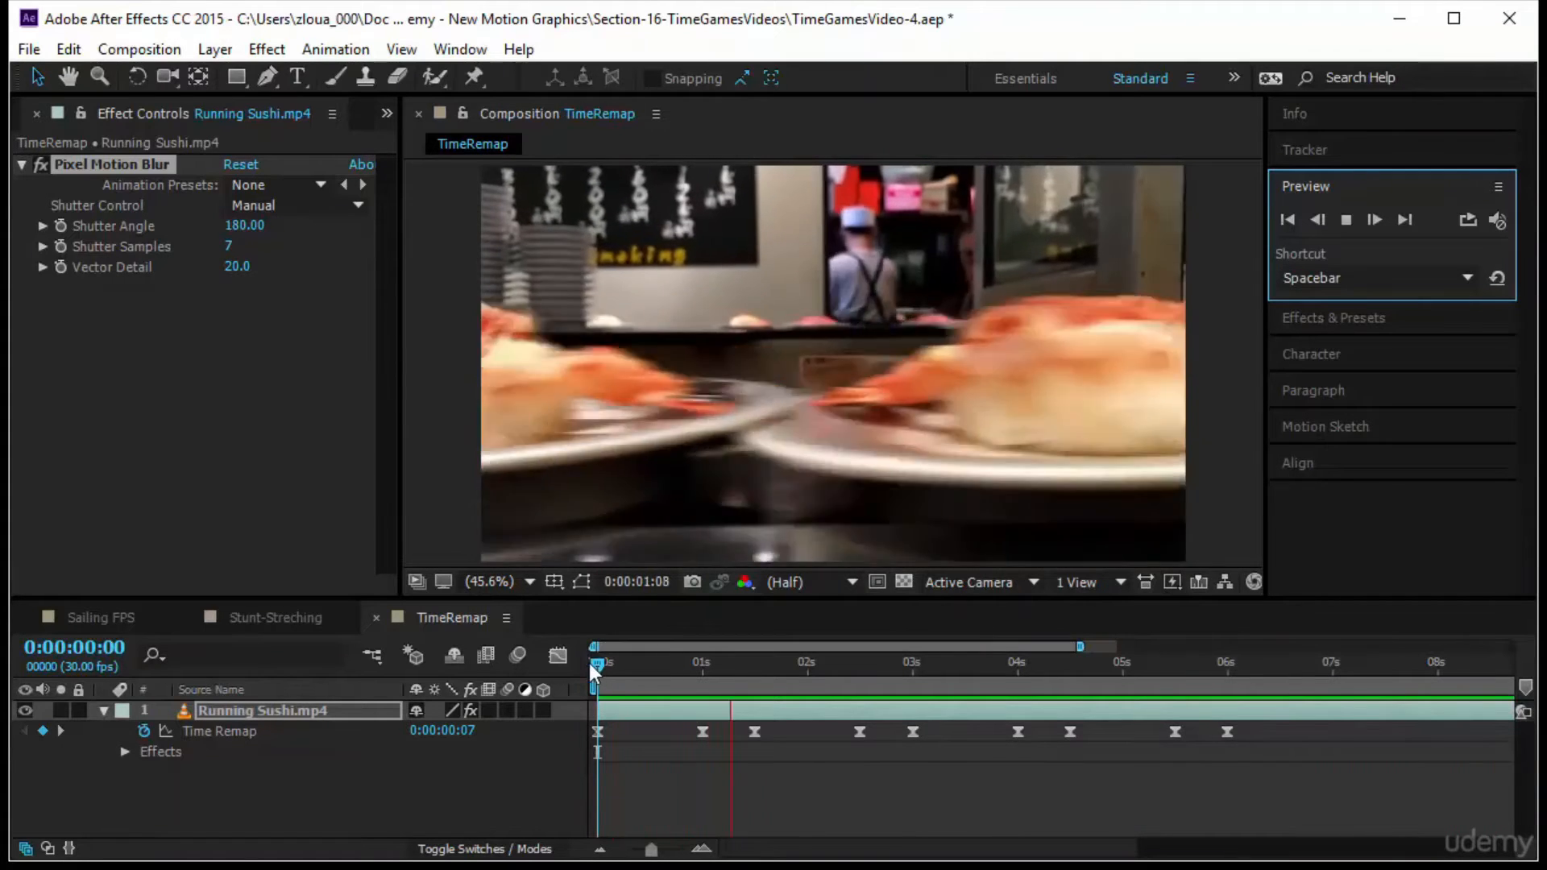
left_click_drag(597, 664, 762, 666)
left_click_drag(860, 729, 1230, 773)
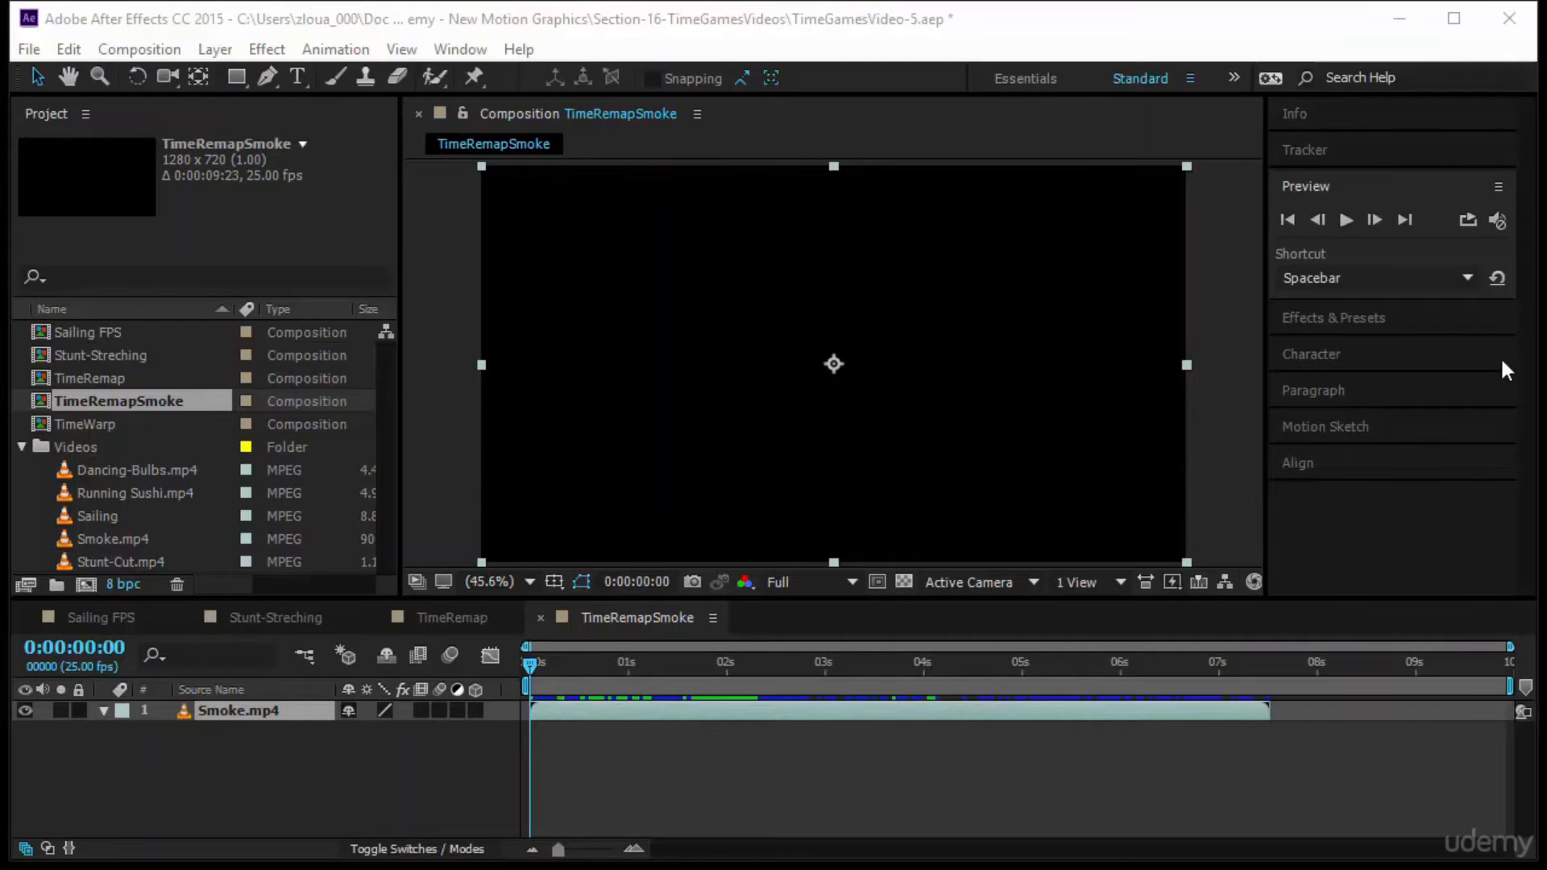
Preview the TimeRemapSmoke composition and enable time remapping on the Smoke.mp4 layer
left_click(1346, 219)
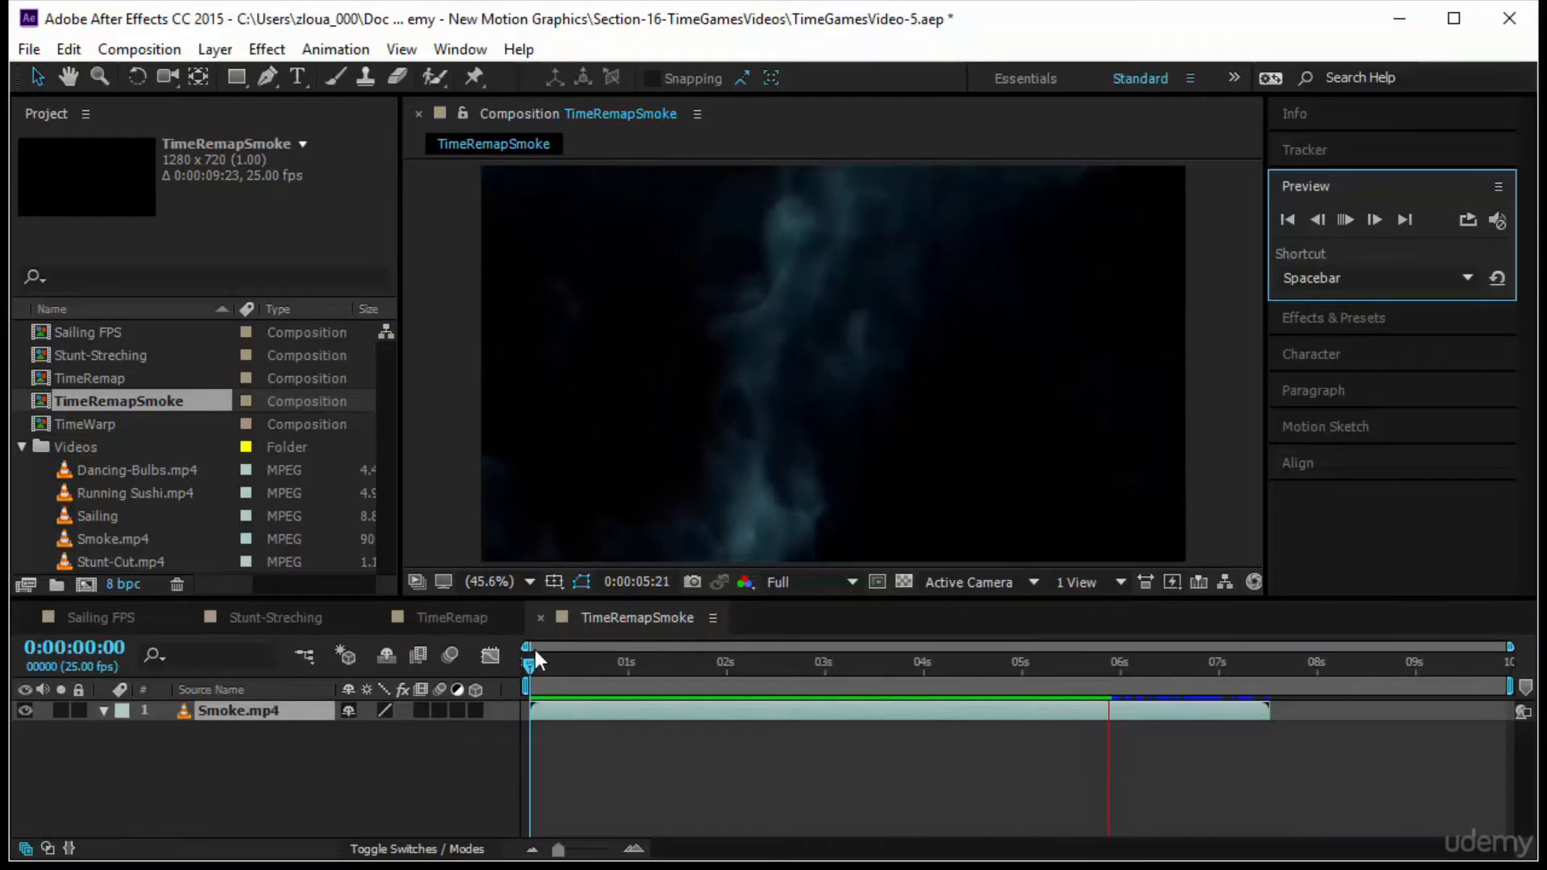
left_click(511, 664)
right_click(297, 712)
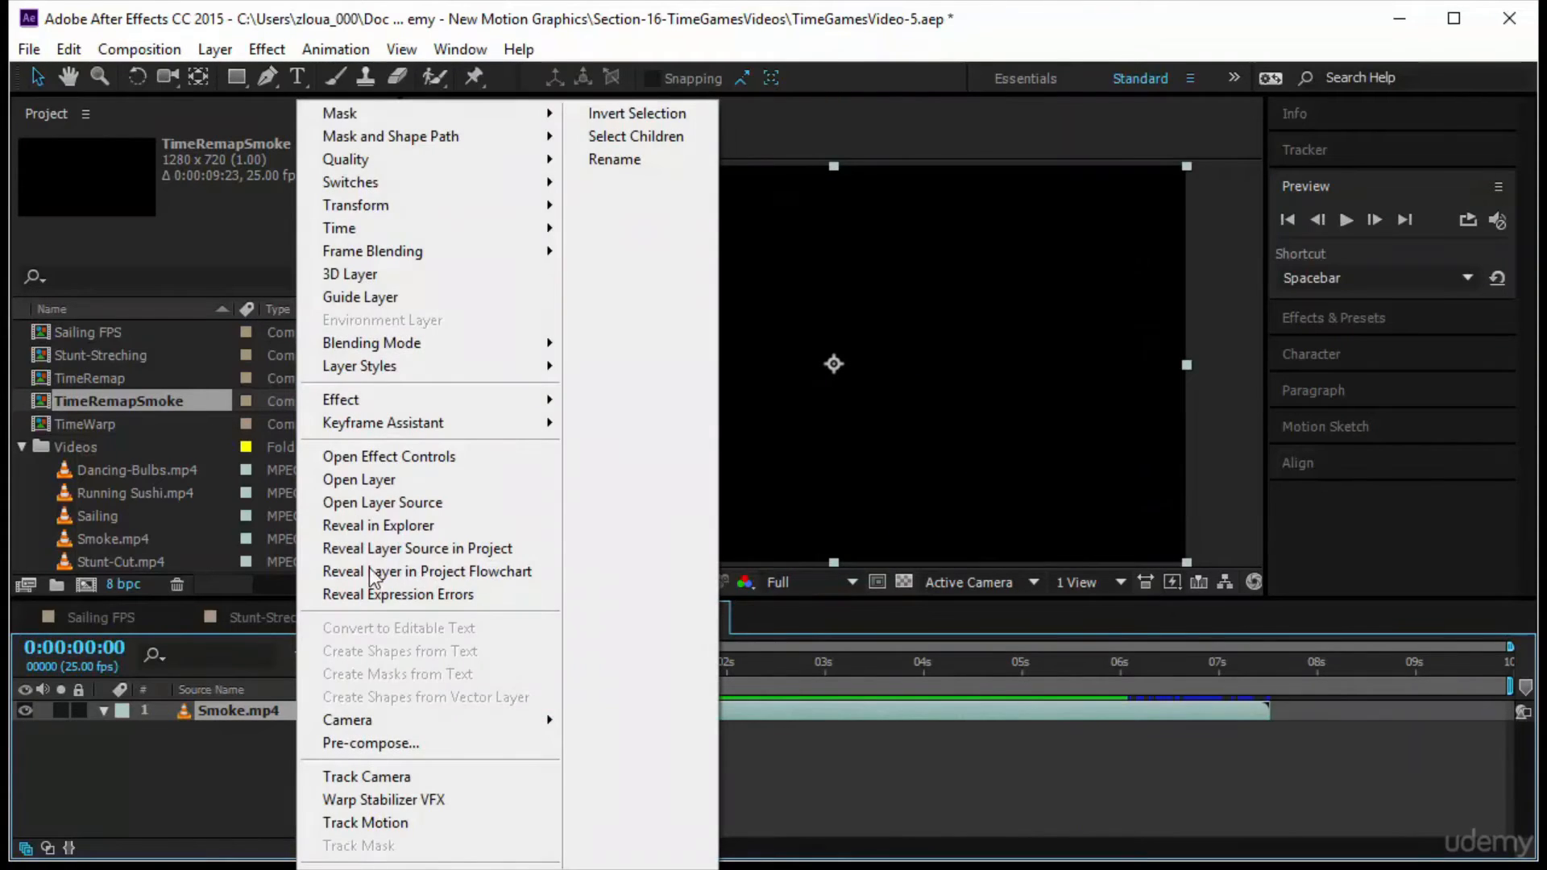
mouse_move(479, 236)
left_click(633, 230)
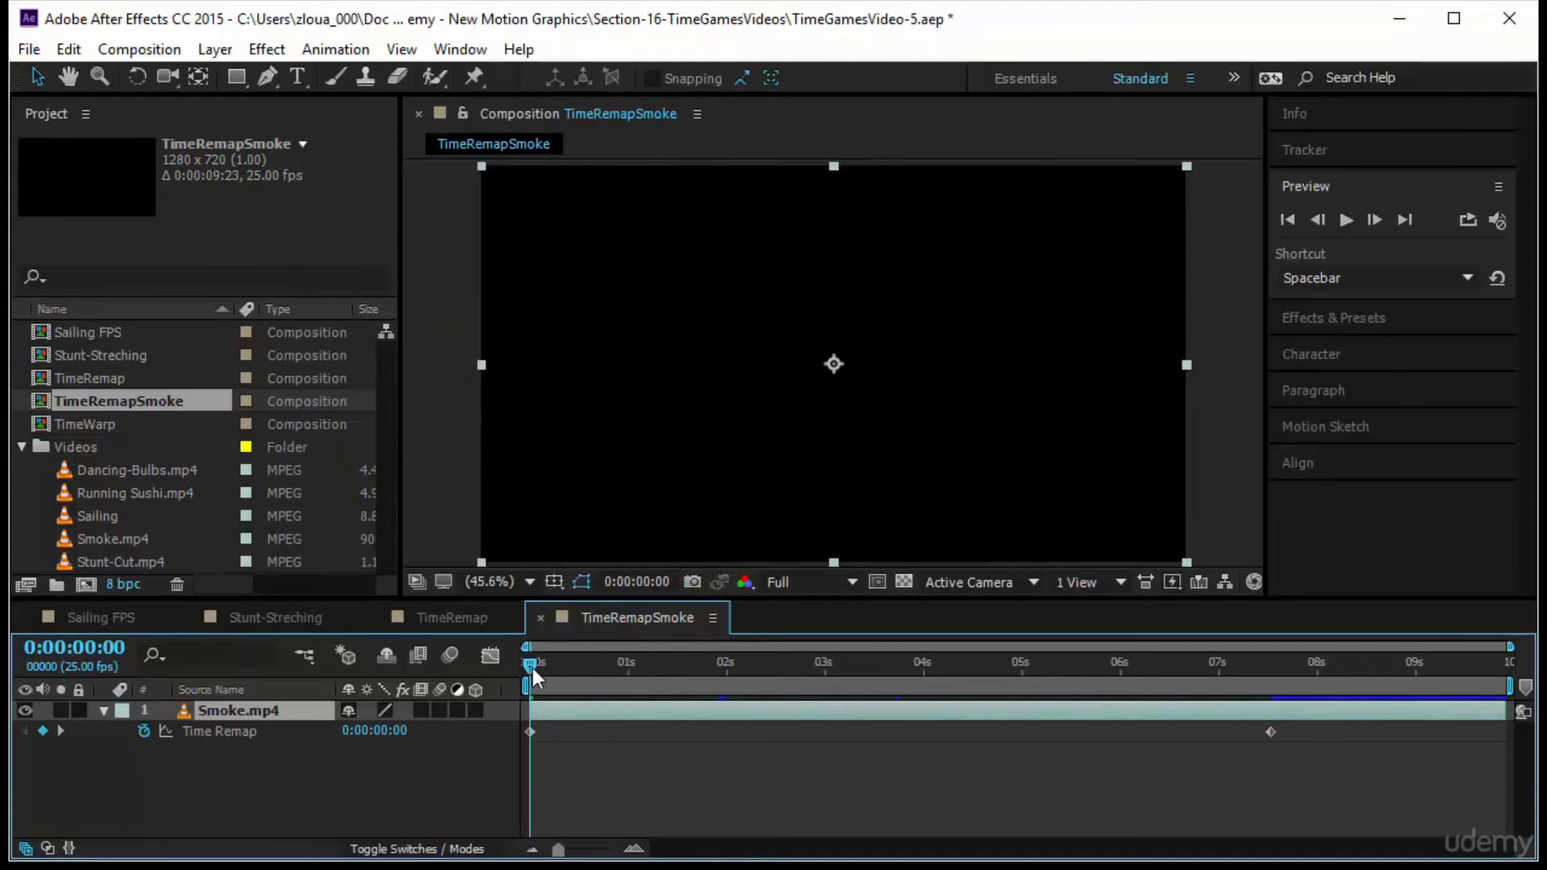
At one second, set Smoke.mp4's Time Remap to 0:00:04:07, and preview the composition from the start
left_click_drag(528, 666, 626, 695)
left_click_drag(390, 732, 499, 741)
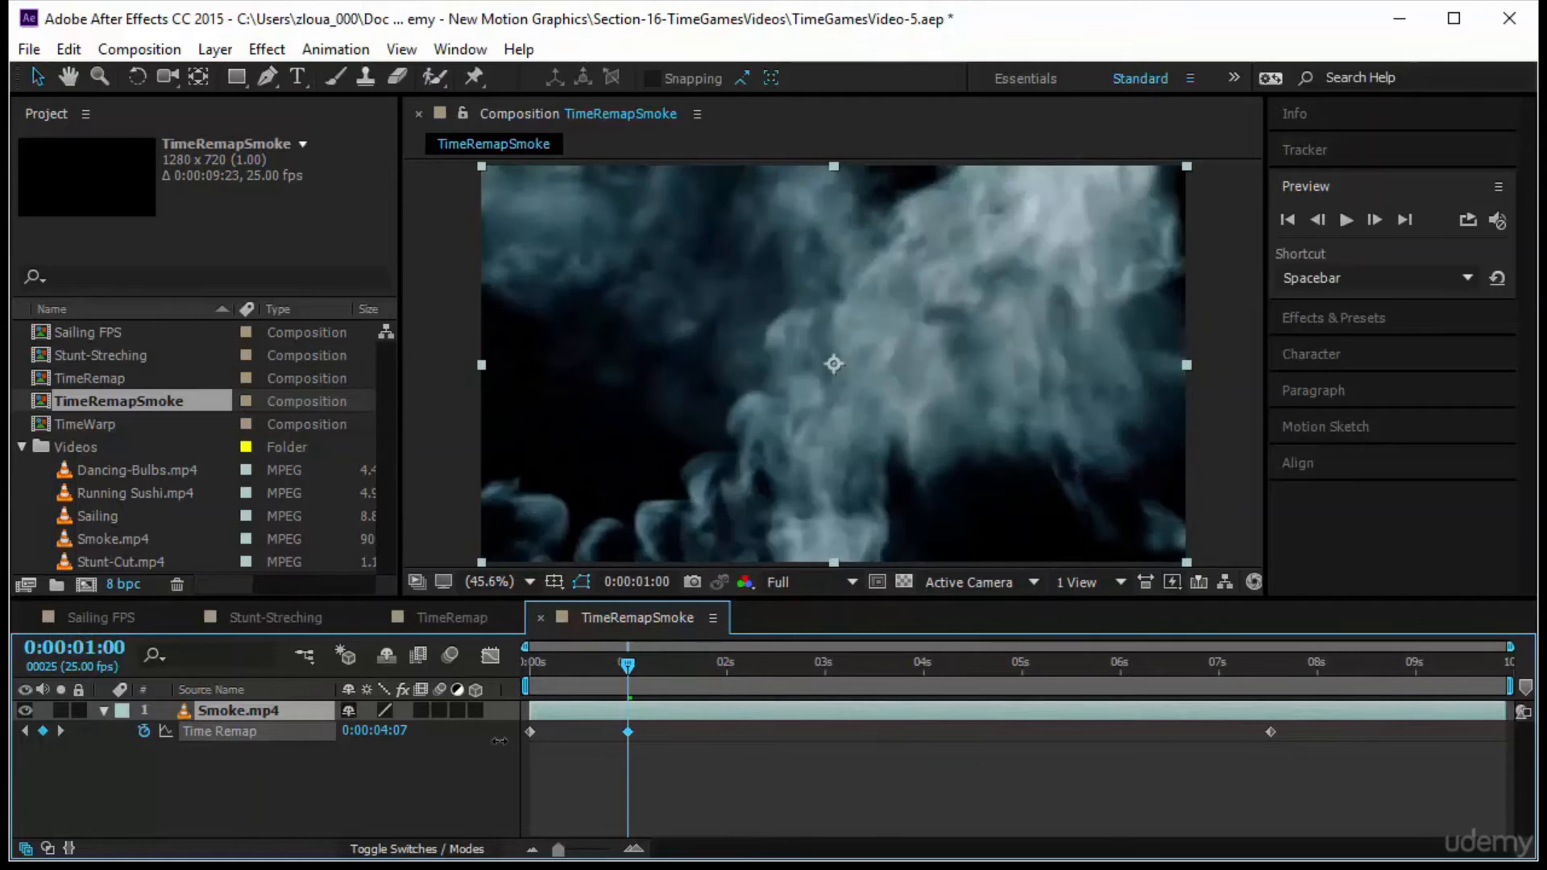
left_click(553, 767)
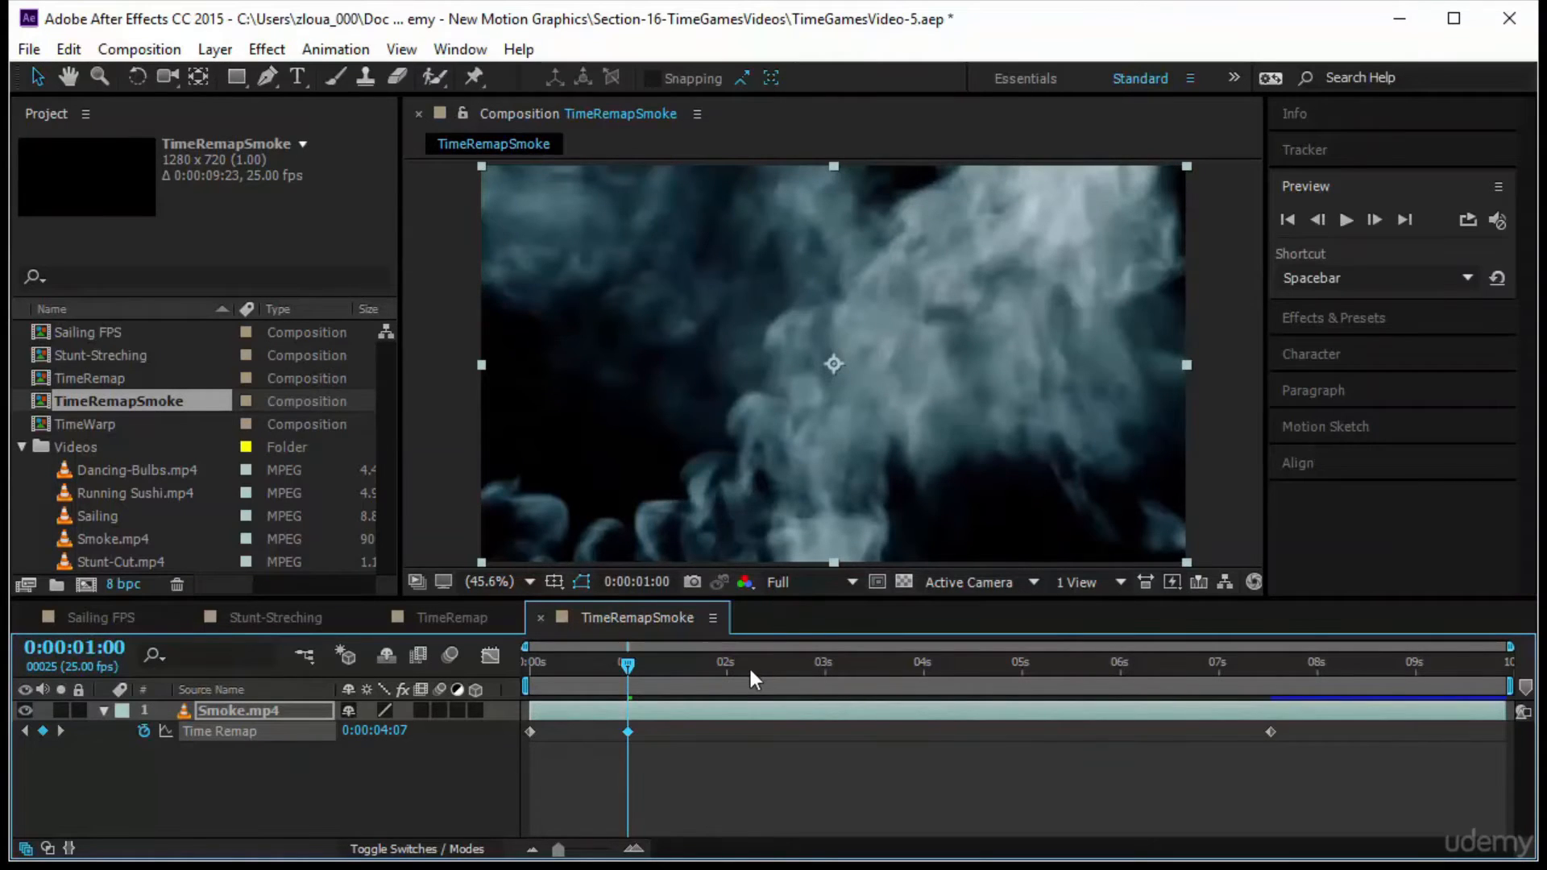
key("Home")
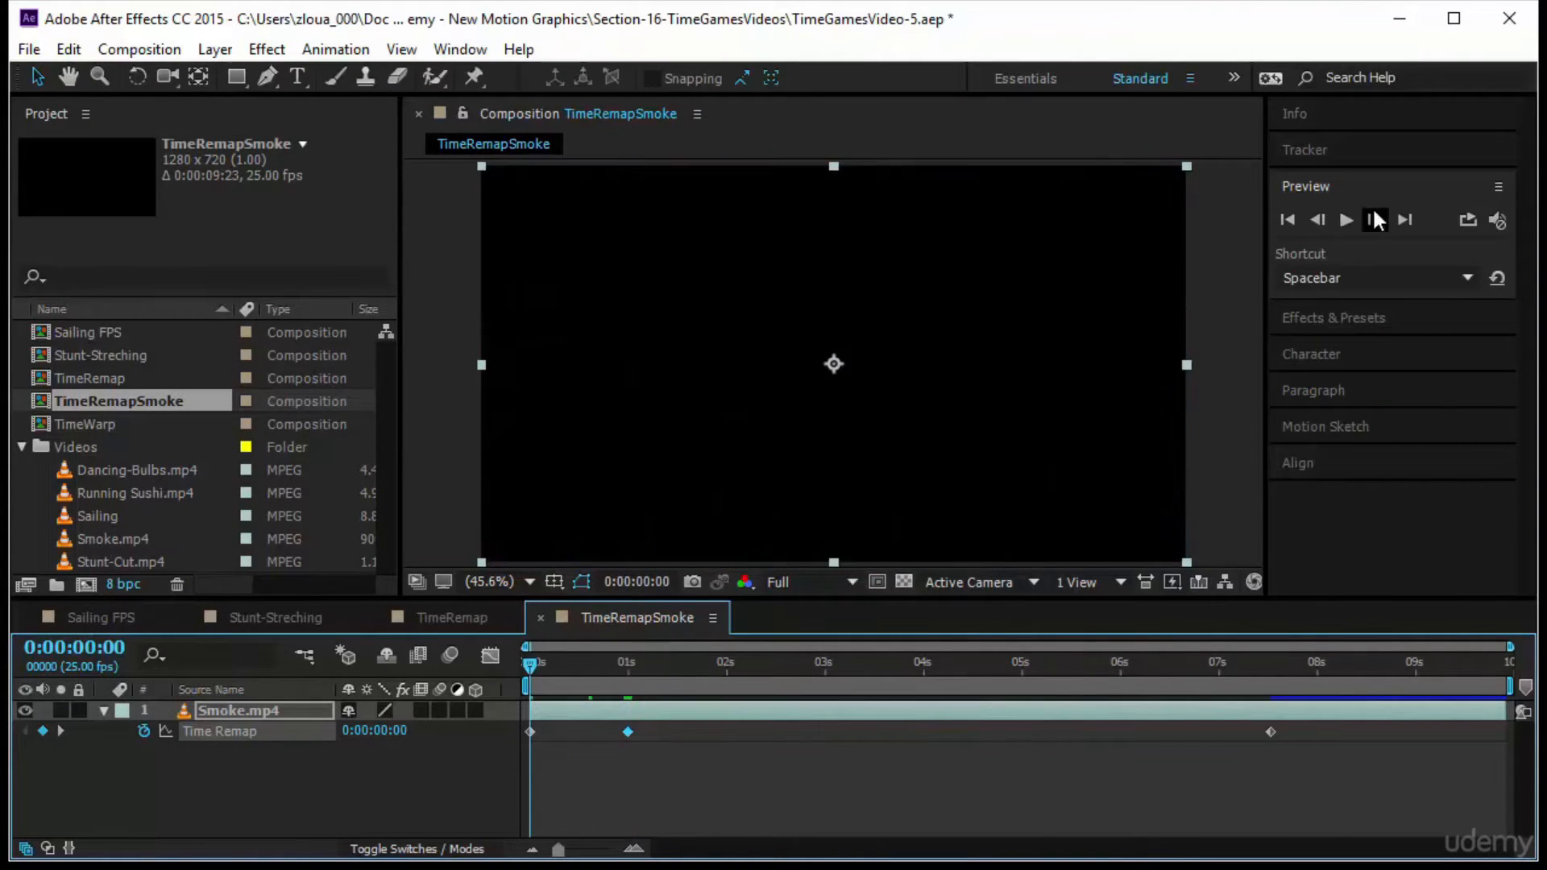
left_click(1347, 218)
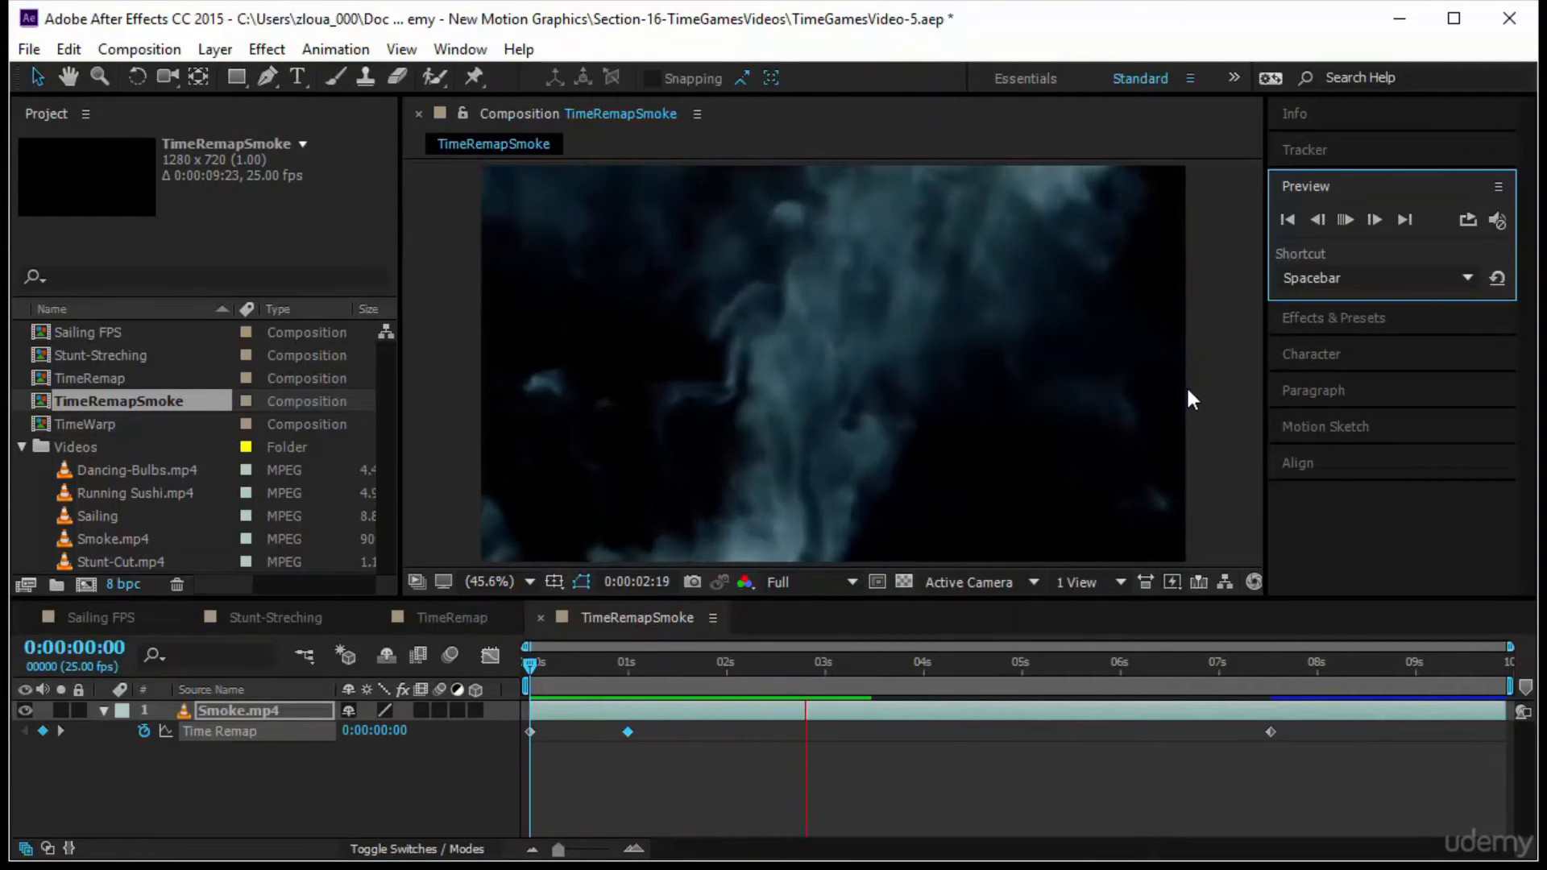
Move the last Time Remap keyframe of Smoke.mp4 to about 2.5 seconds and preview the faster dissipation
left_click_drag(1268, 732, 772, 757)
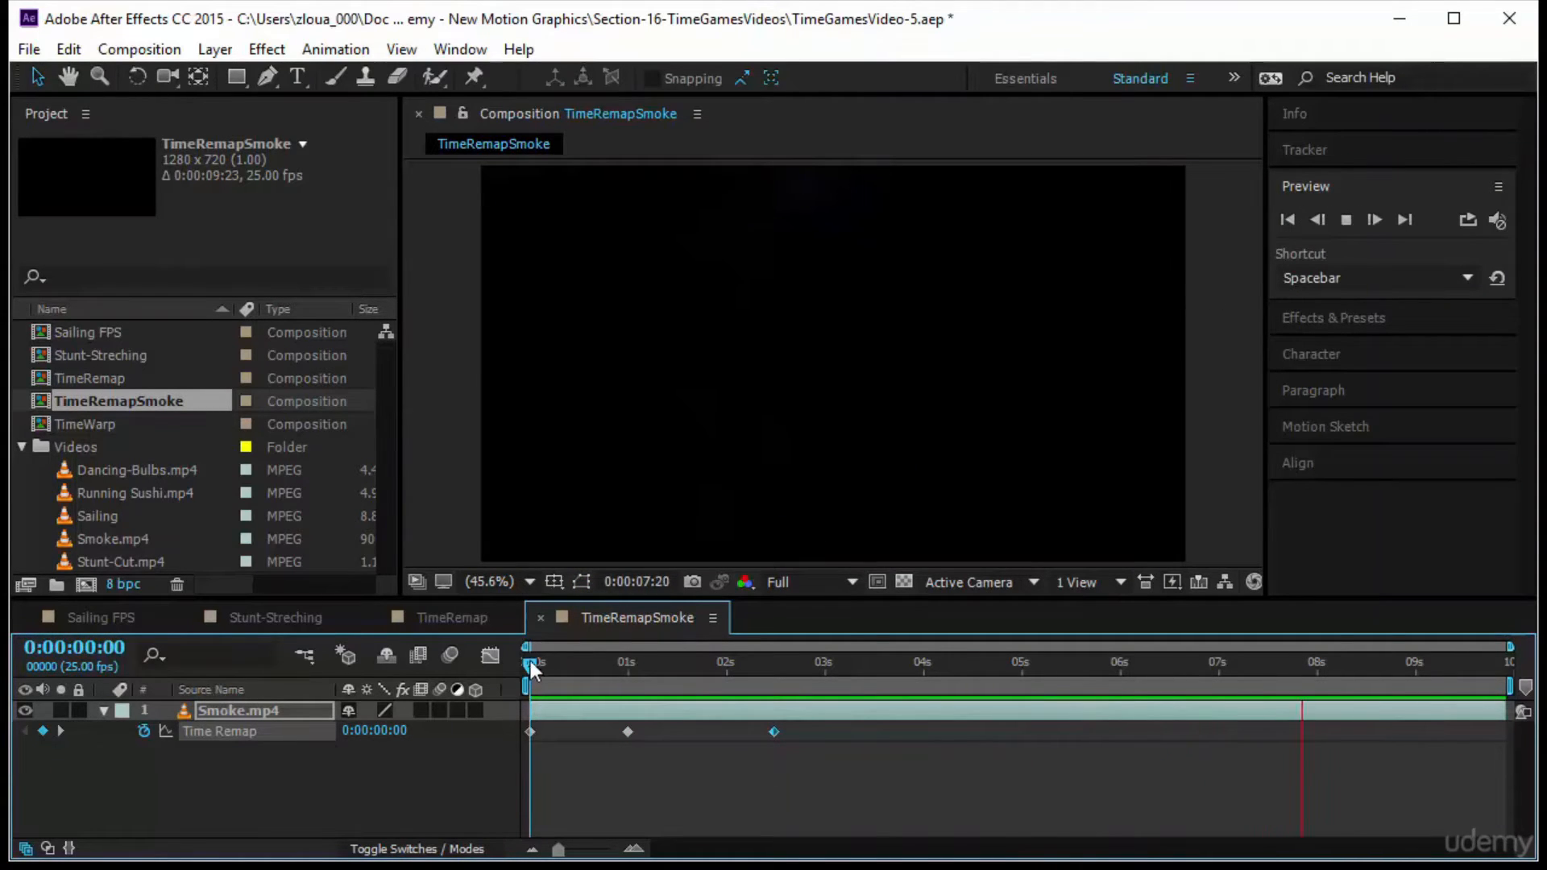
key("space")
left_click(1346, 220)
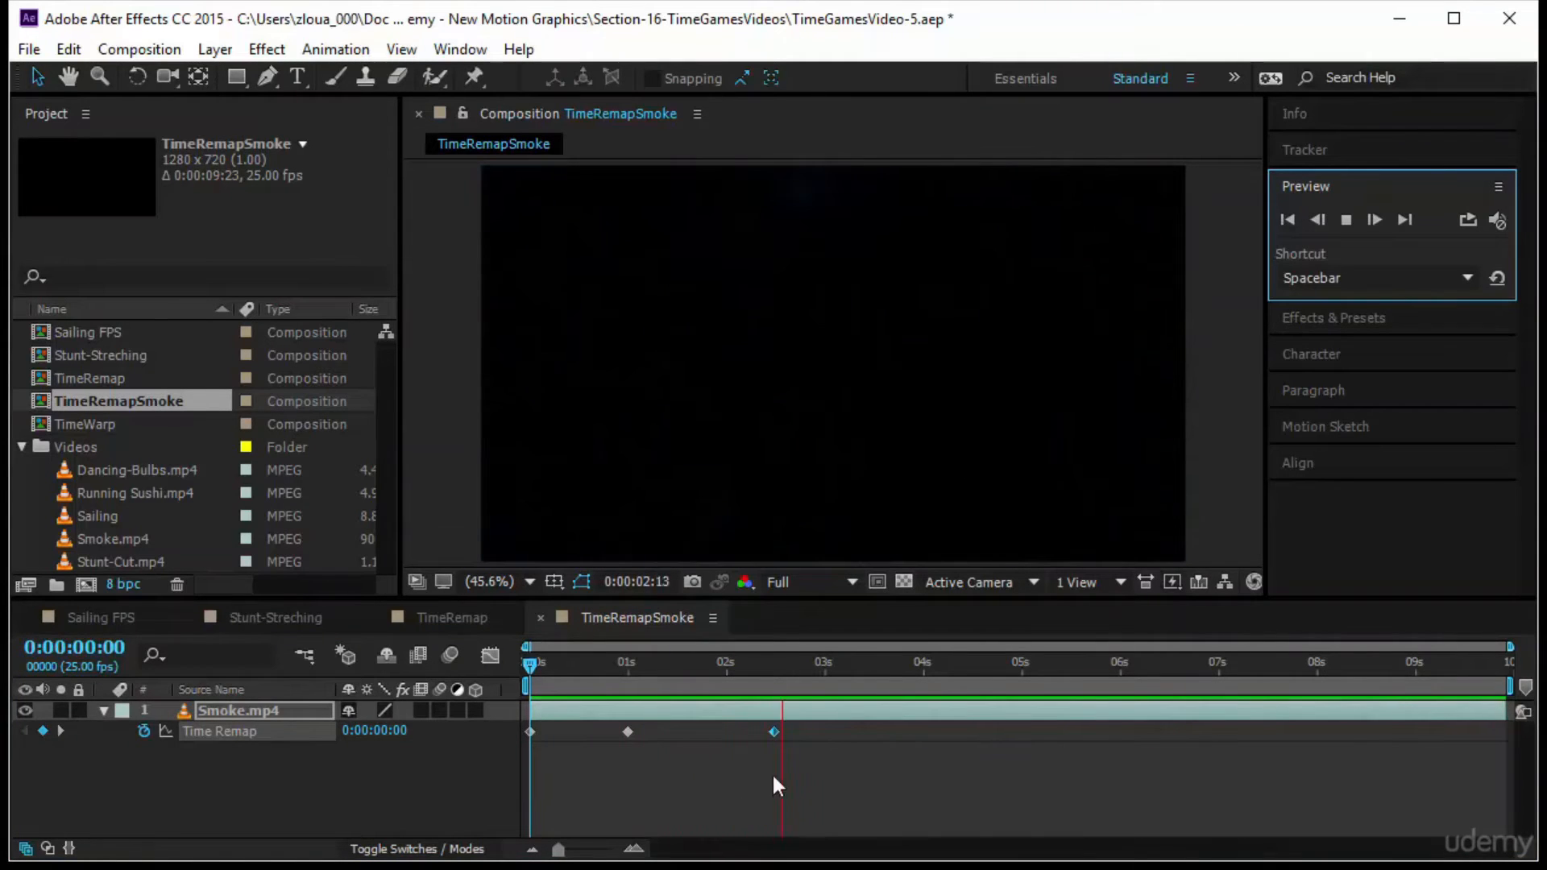
Apply Easy Ease to Smoke.mp4's Time Remap keyframes and raise the speed at the one-second keyframe in the Graph Editor
left_click_drag(838, 720, 568, 759)
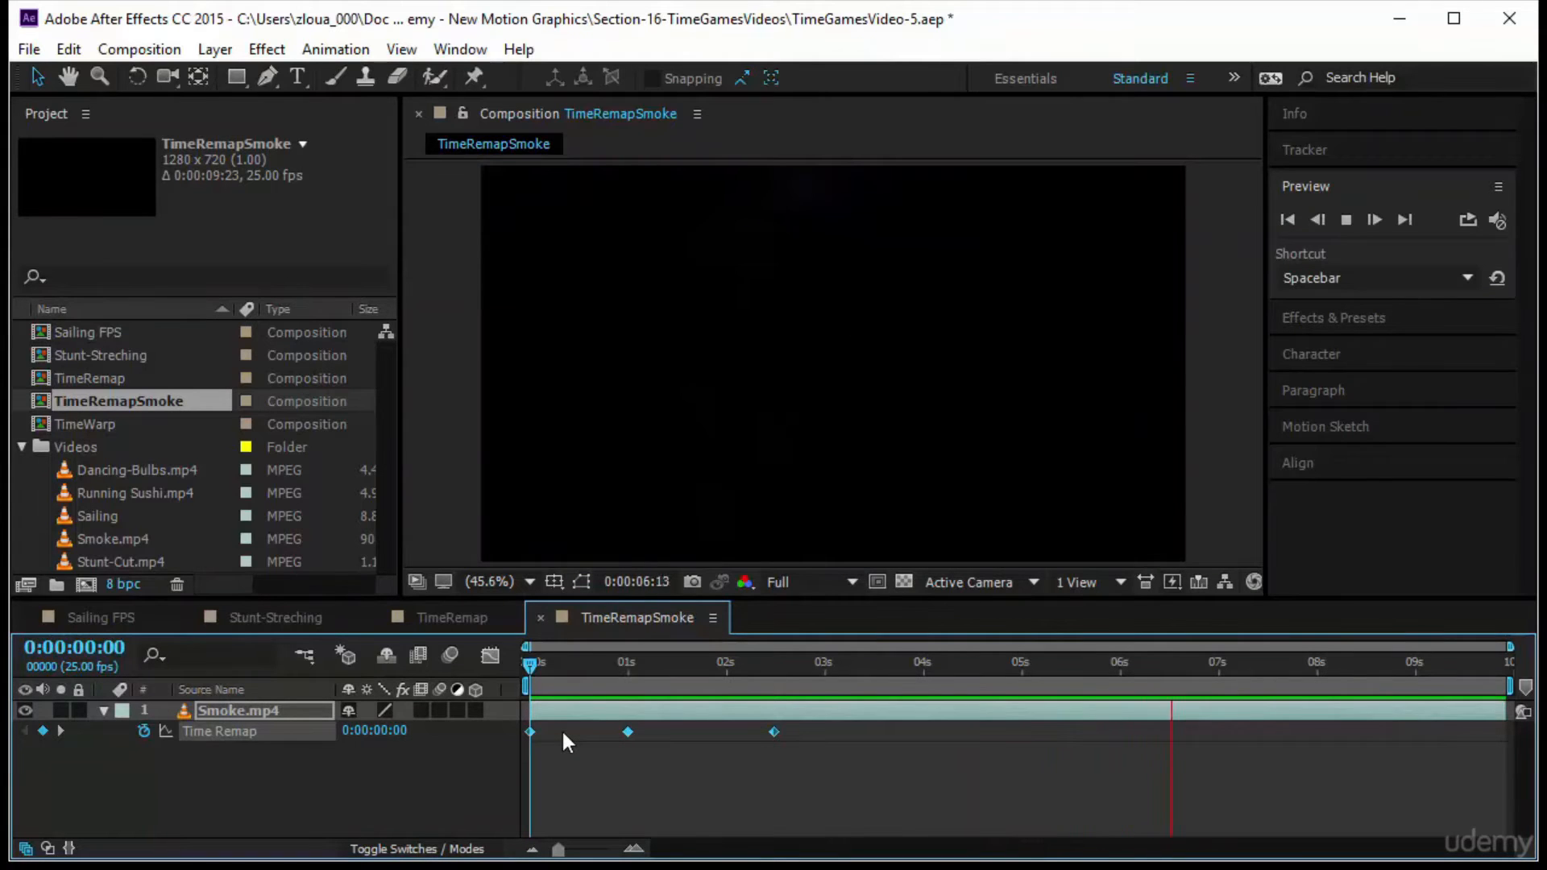
key("F9")
left_click(490, 655)
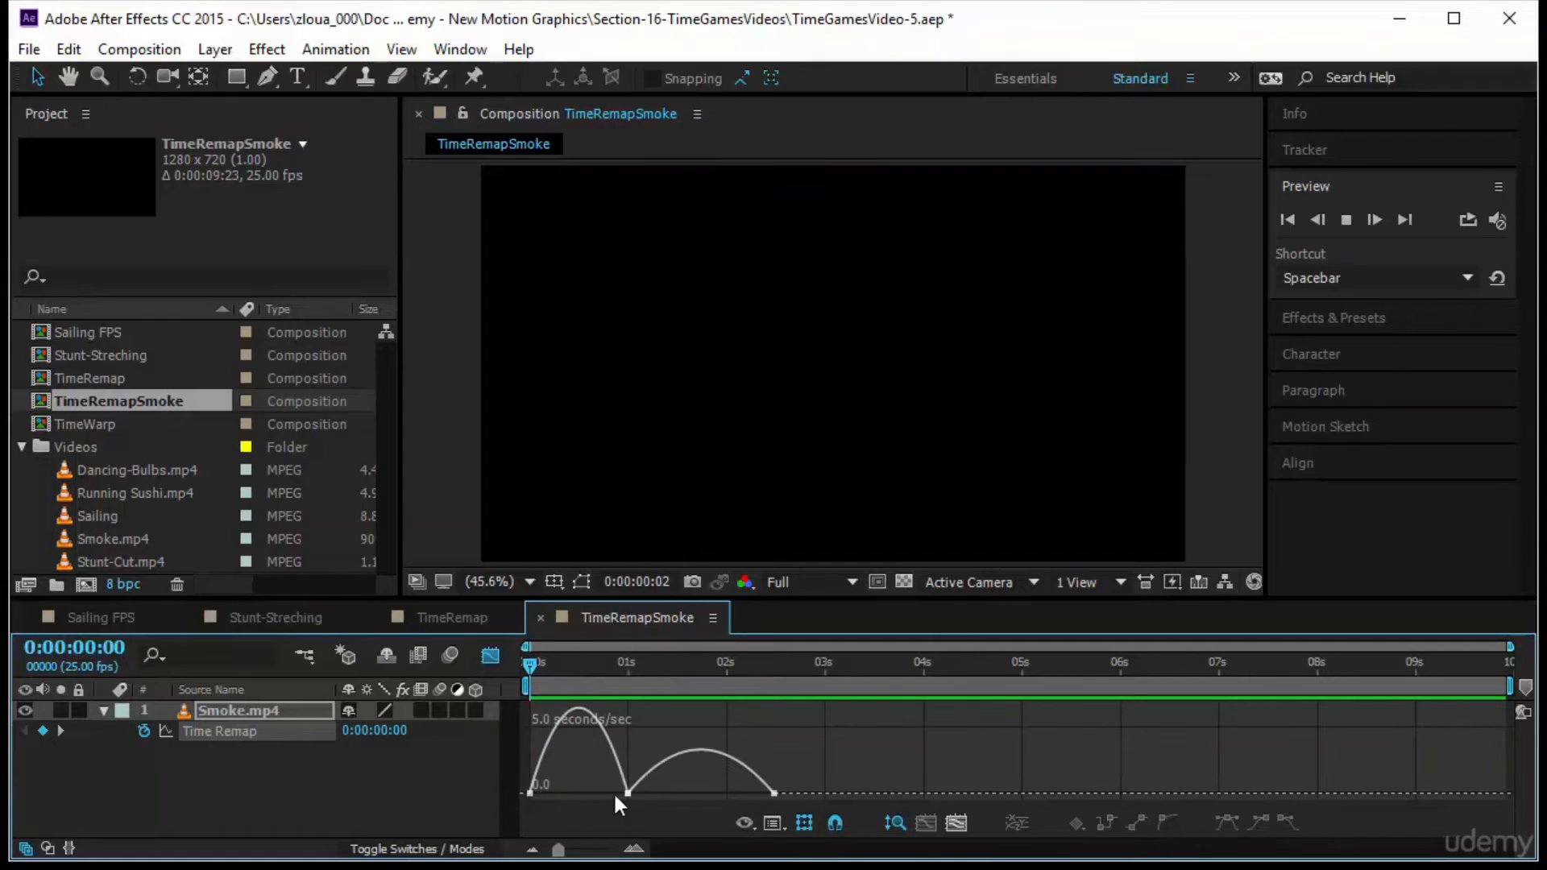
left_click(628, 794)
mouse_move(611, 794)
left_mouse_down()
mouse_move(574, 793)
mouse_move(629, 768)
mouse_move(630, 783)
left_mouse_up()
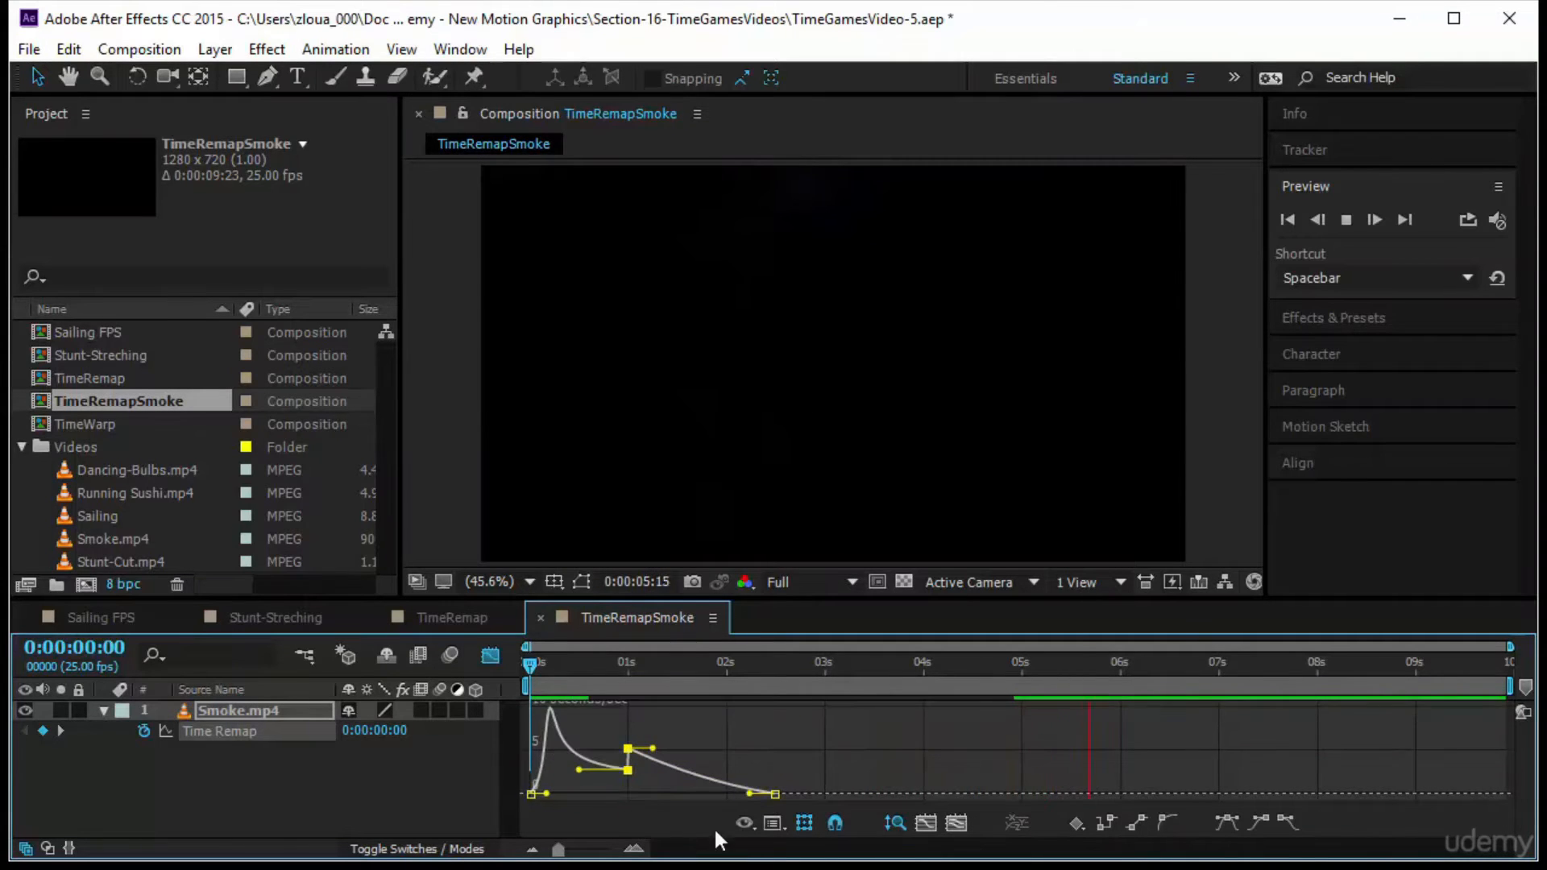
Check the graph type options and slightly lower the outgoing speed of the one-second Time Remap keyframe
left_click(774, 821)
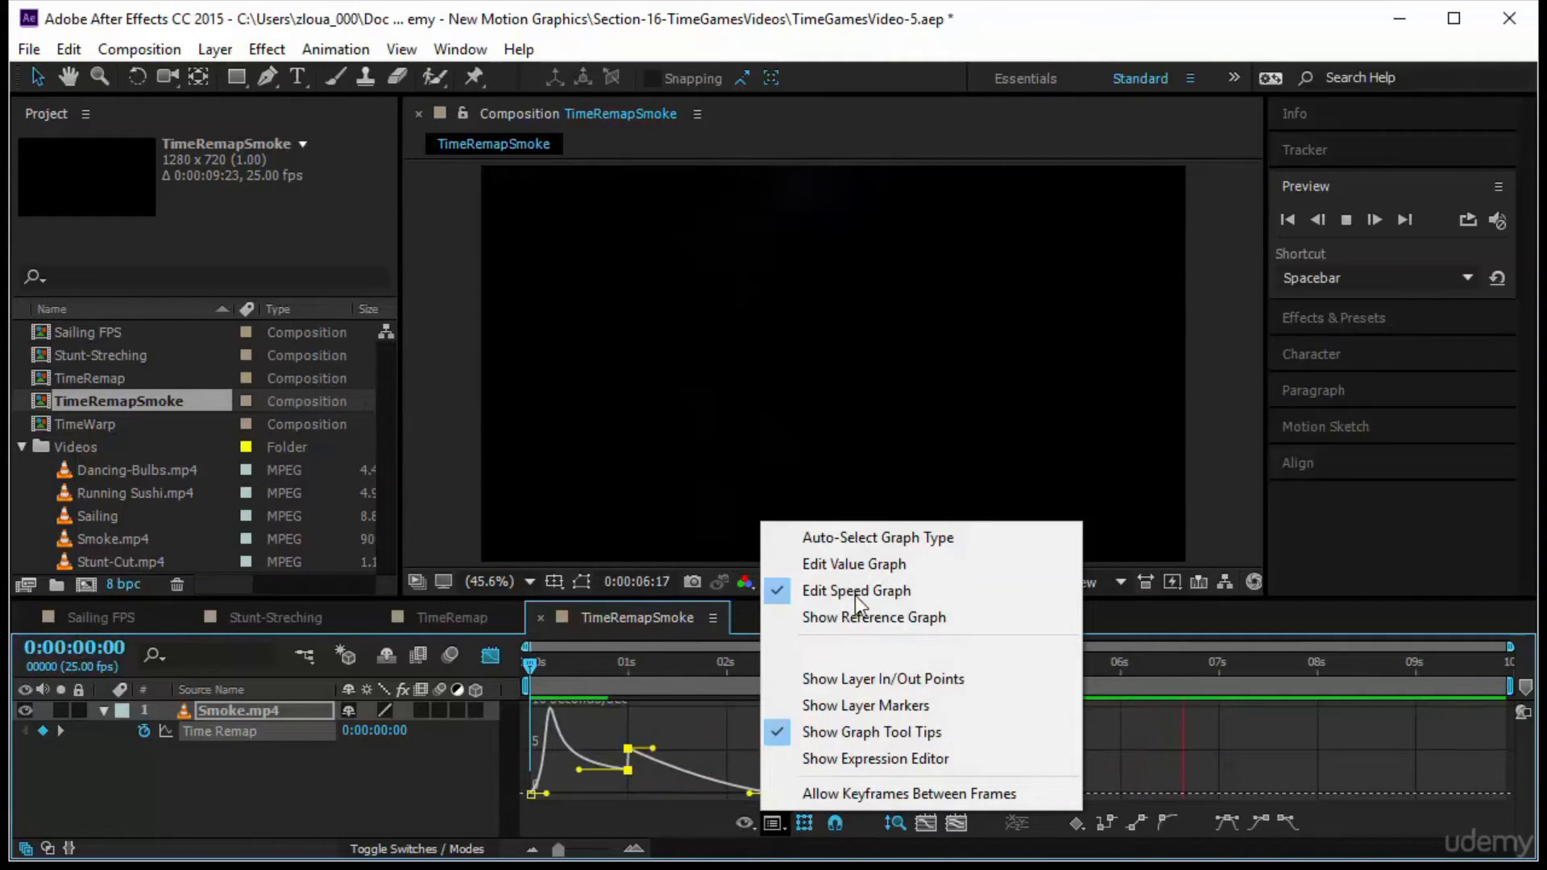
left_click(655, 791)
mouse_move(628, 765)
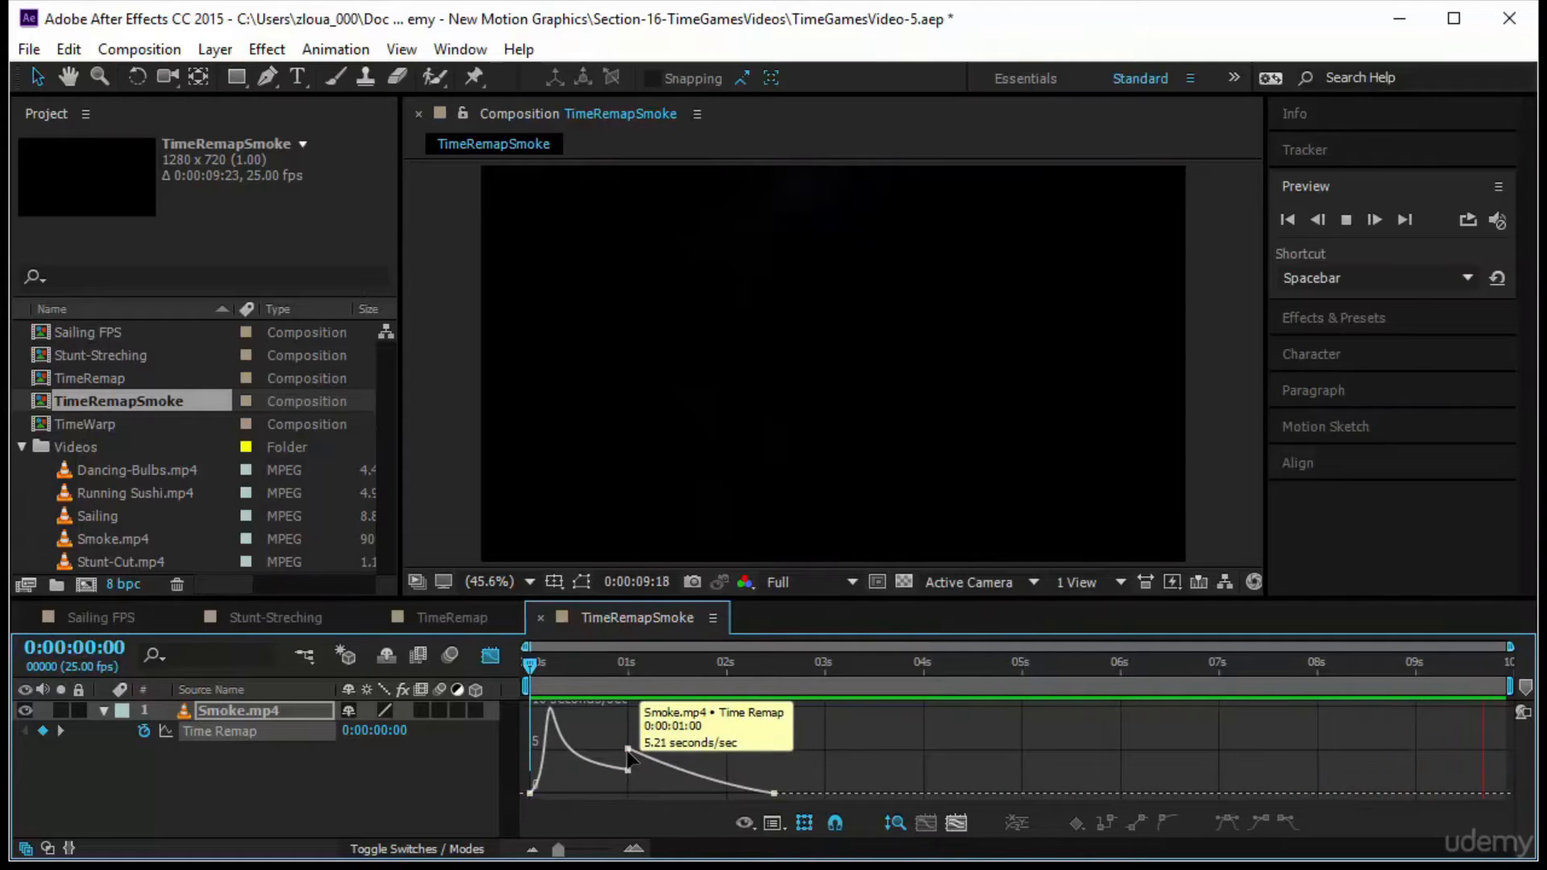
left_click_drag(628, 751, 627, 759)
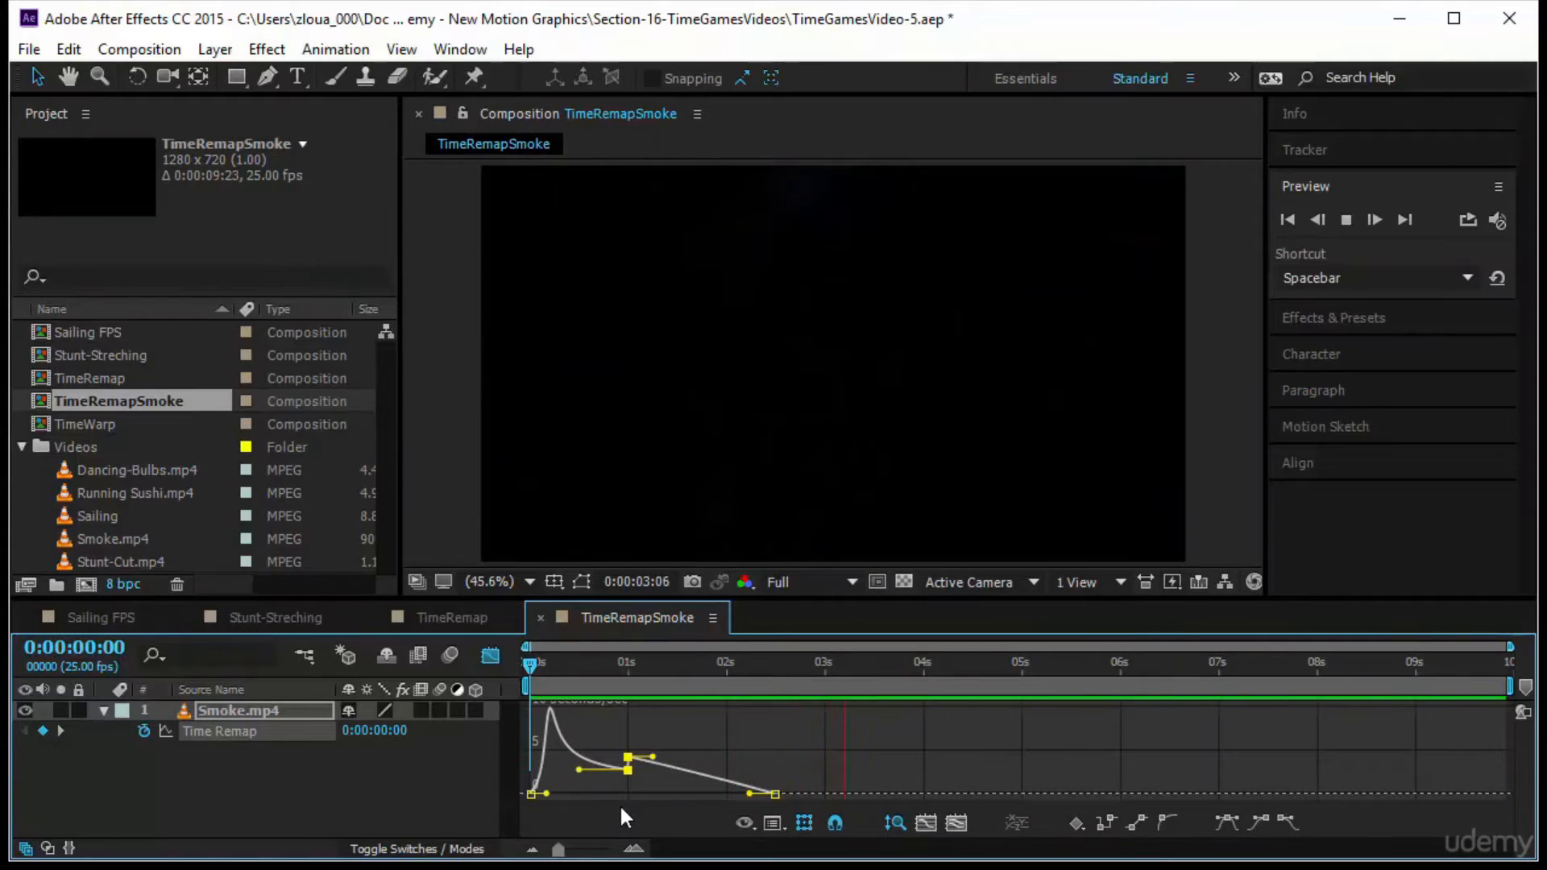
End the work area at about three seconds and preview the smoke from the start
mouse_move(573, 733)
left_click_drag(529, 666, 27, 732)
key("n")
left_click(1346, 219)
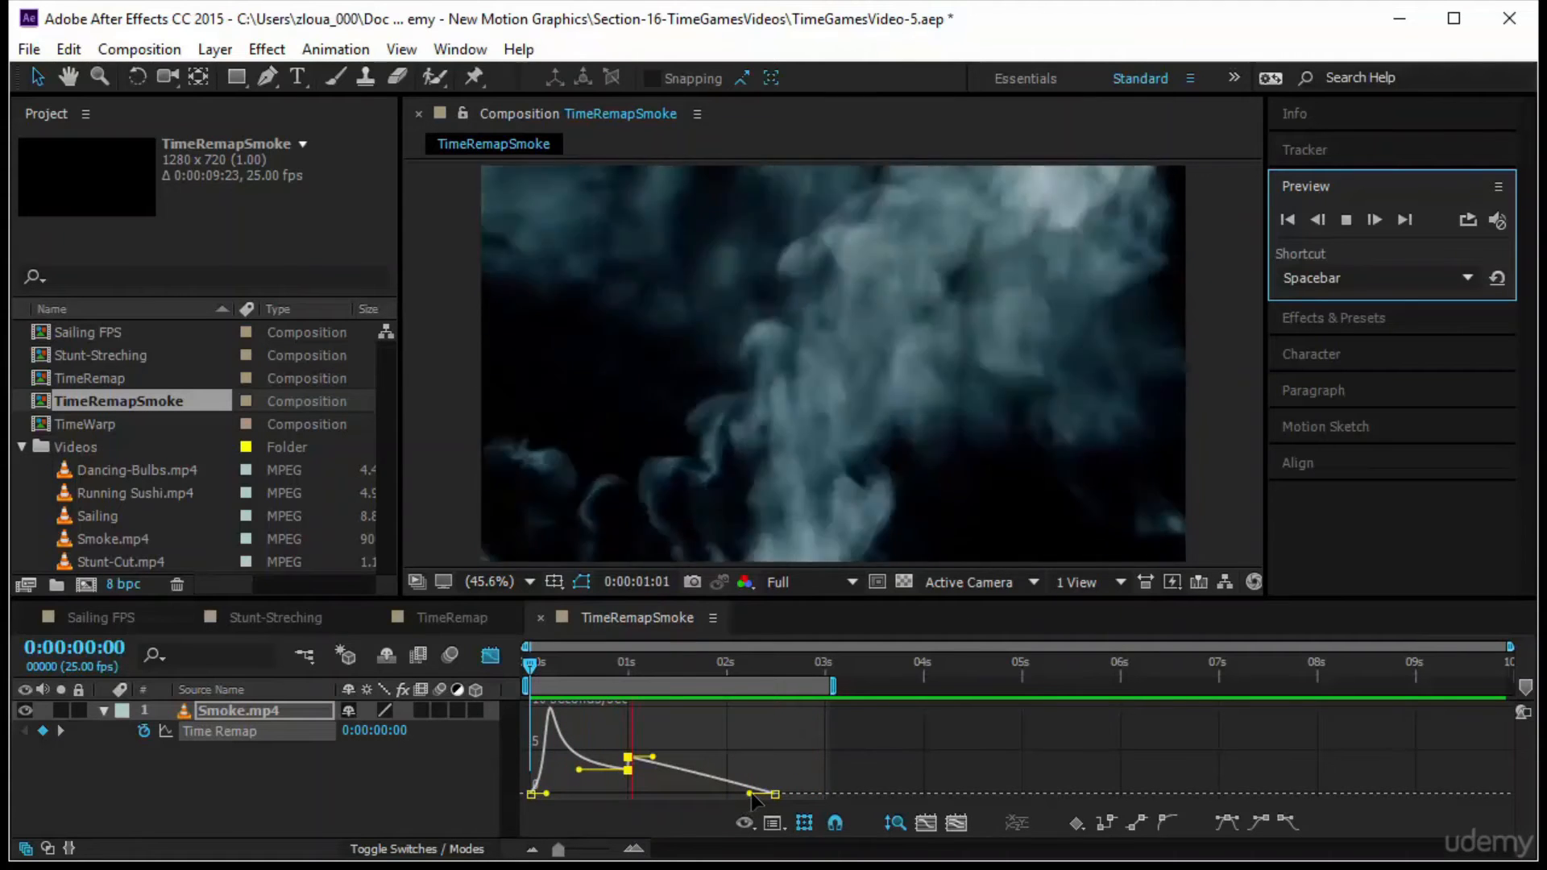
Raise the incoming speed of the last Time Remap keyframe and shorten the outgoing influence of the one-second keyframe
left_click_drag(749, 794, 750, 757)
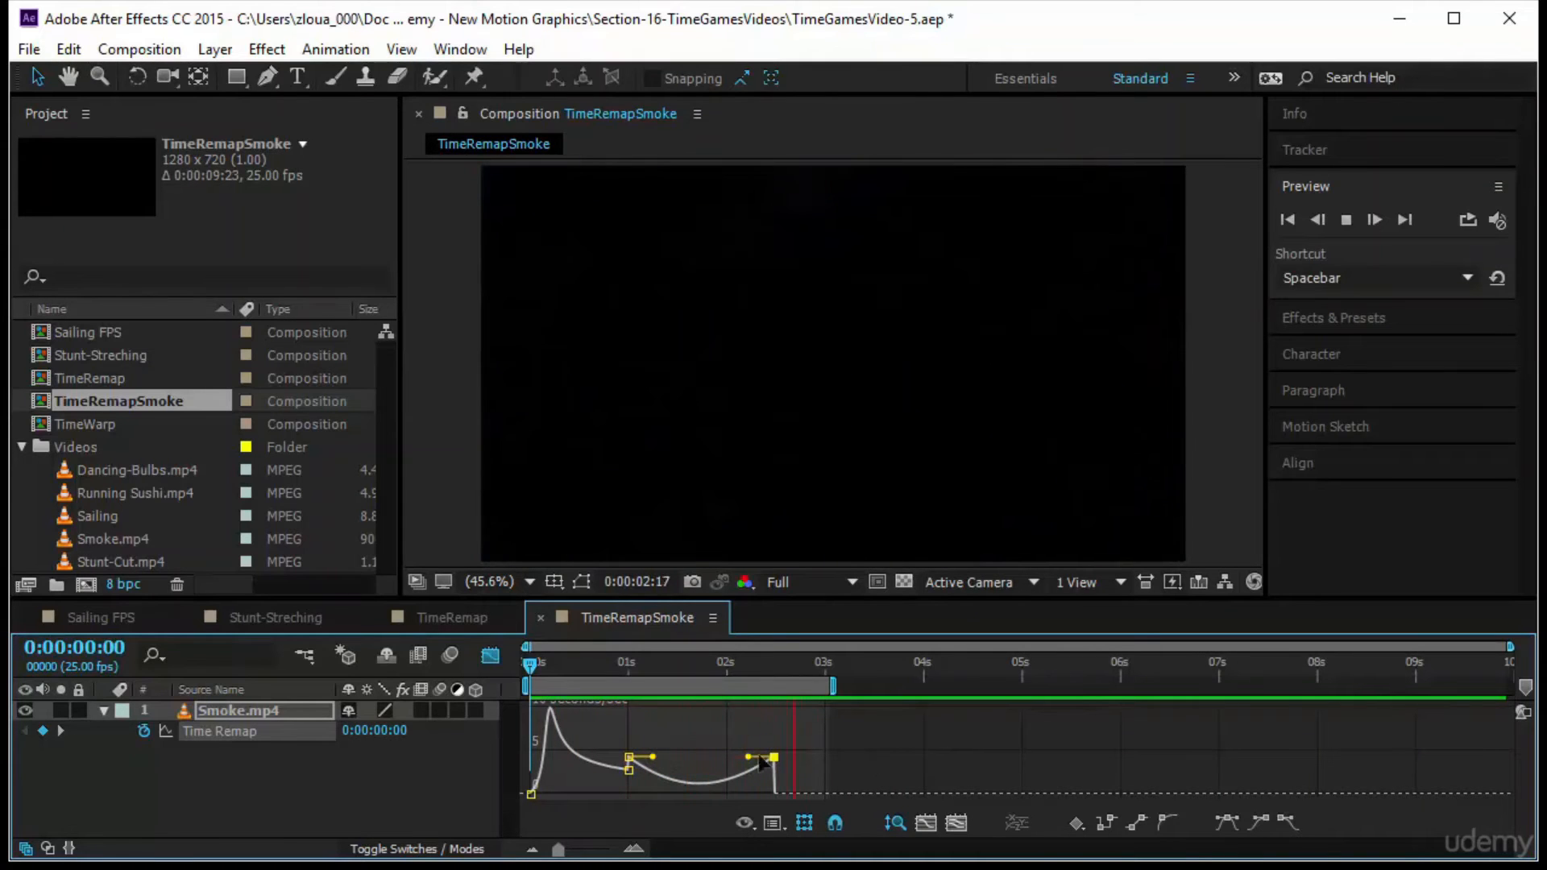
mouse_move(652, 757)
left_mouse_down()
mouse_move(640, 758)
mouse_move(690, 751)
mouse_move(645, 758)
left_mouse_up()
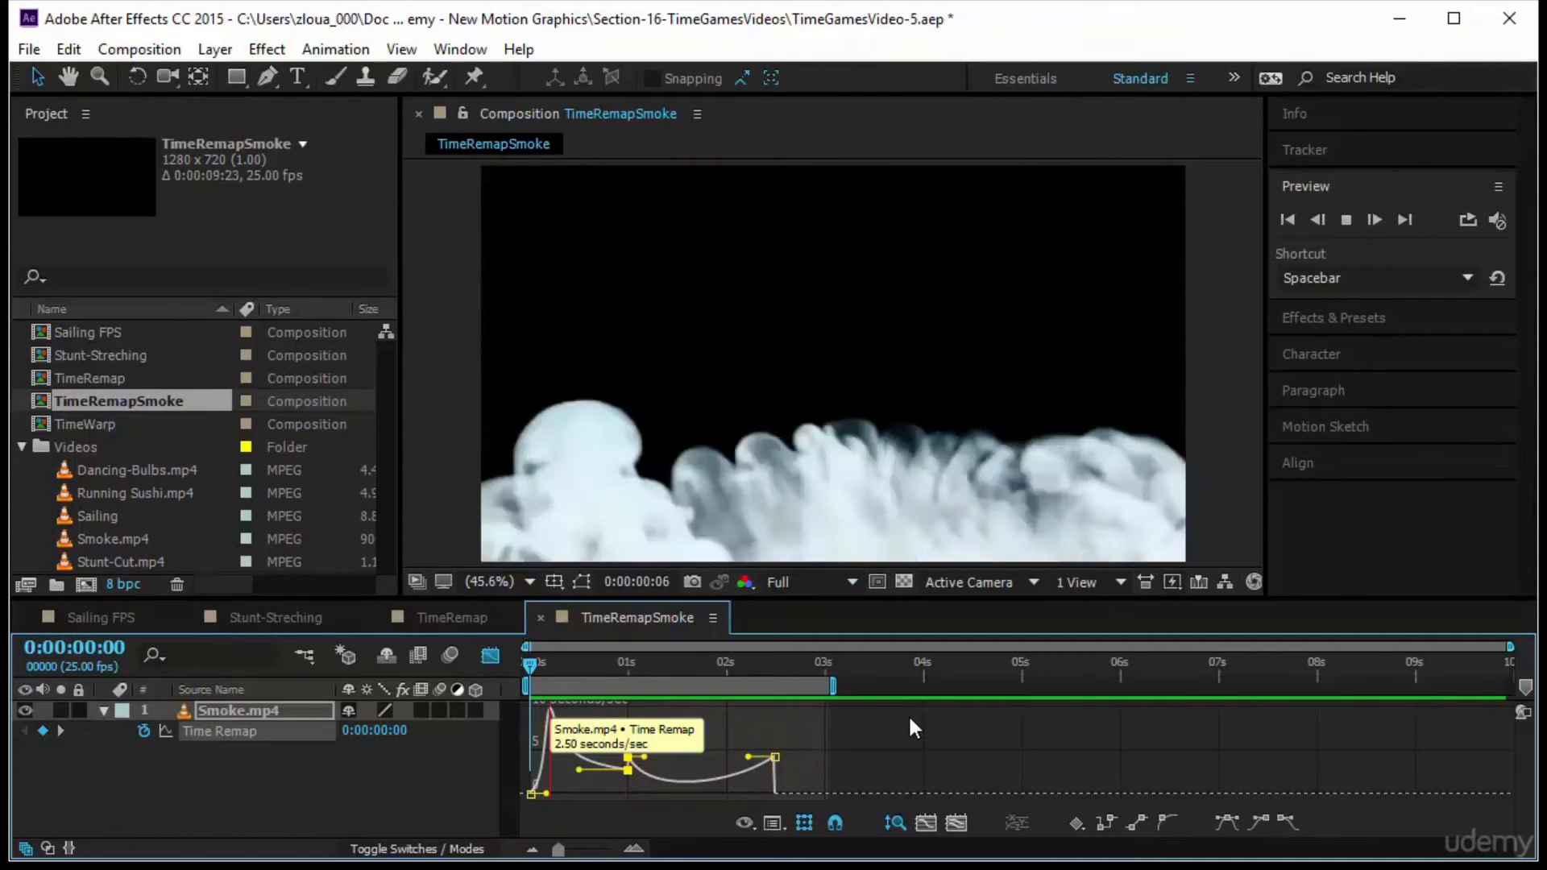
Leave the Graph Editor and move the middle Time Remap keyframe to about 0.5 seconds and the last to about two seconds
left_click(490, 655)
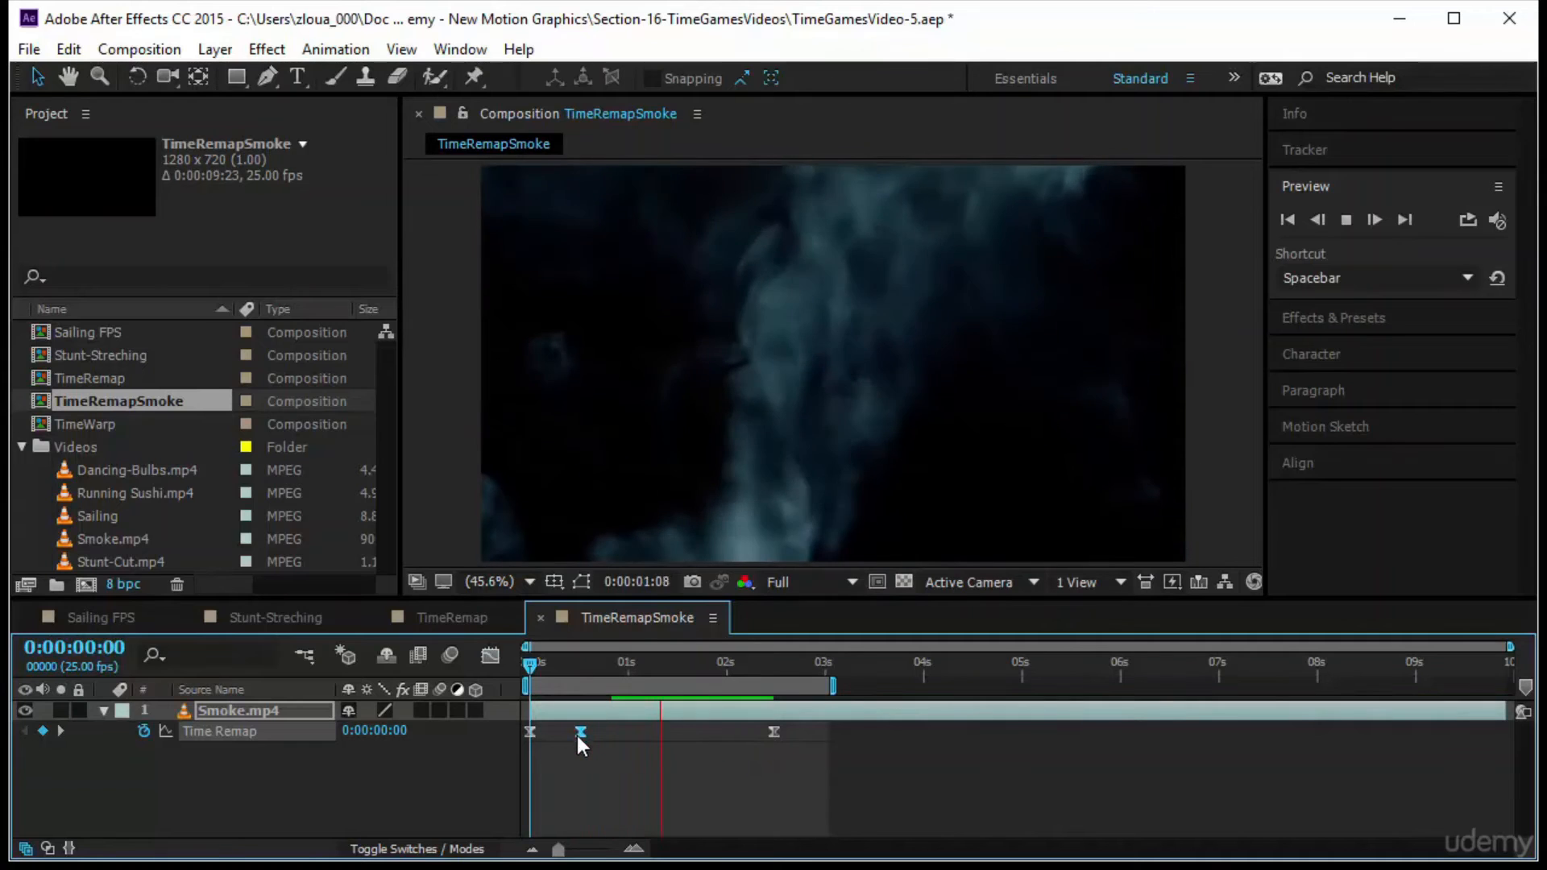
left_click(780, 732)
left_click_drag(772, 733, 730, 732)
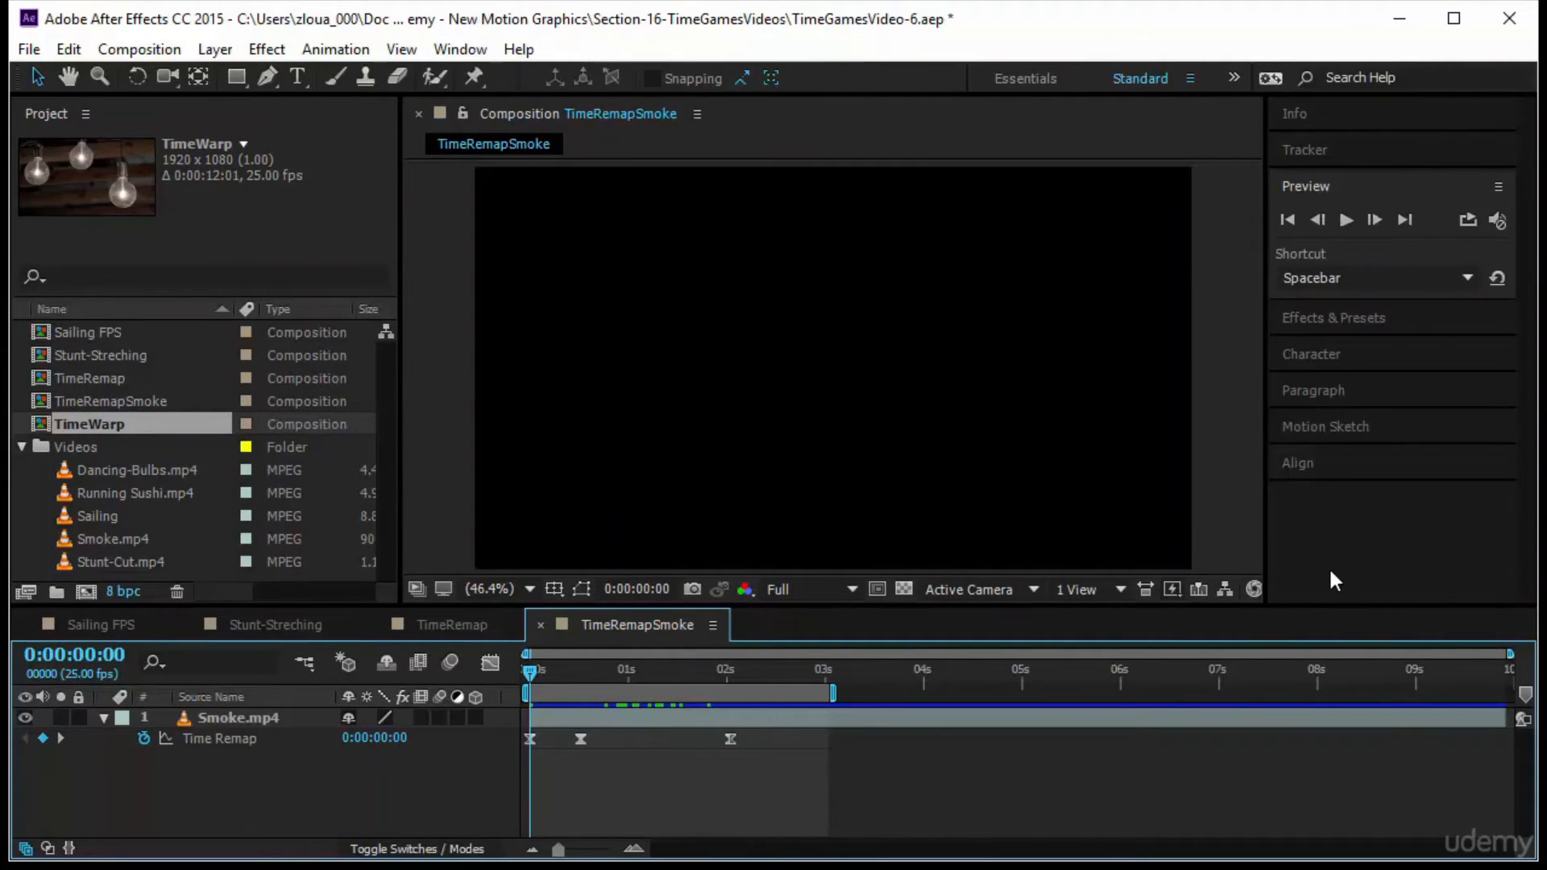
Open the TimeWarp composition and preview the Dancing-Bulbs.mp4 clip from the start
double_click(158, 424)
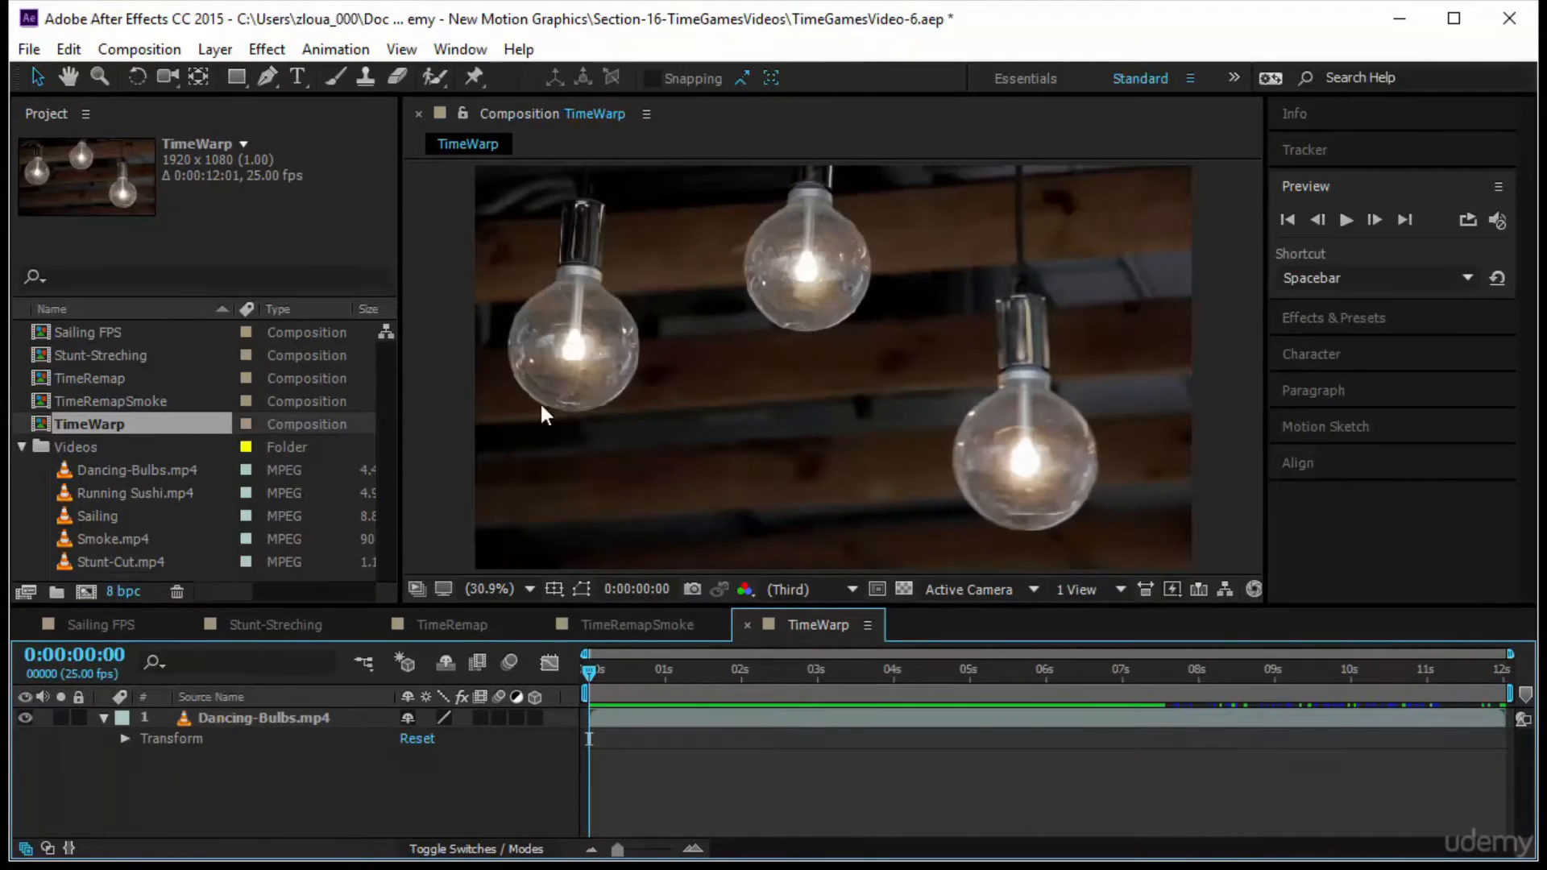
mouse_move(592, 674)
left_mouse_down()
mouse_move(990, 703)
mouse_move(600, 701)
left_mouse_up()
left_click(1345, 221)
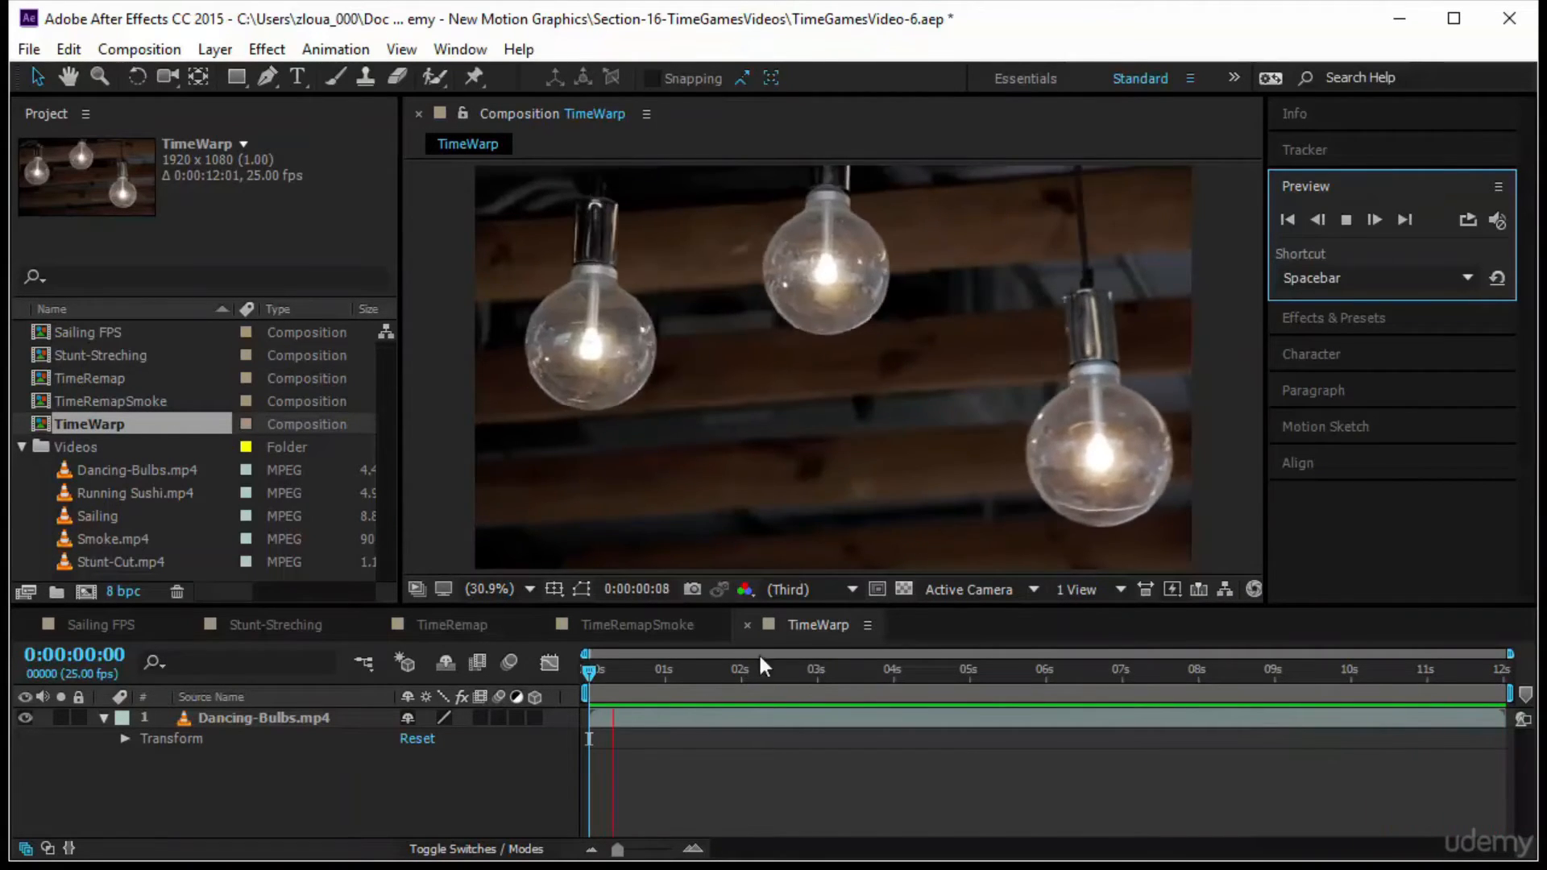
Examine the frame rate and duration of the TimeWarp composition and the Dancing-Bulbs.mp4 footage, and scrub through the clip
right_click(809, 627)
left_click(920, 201)
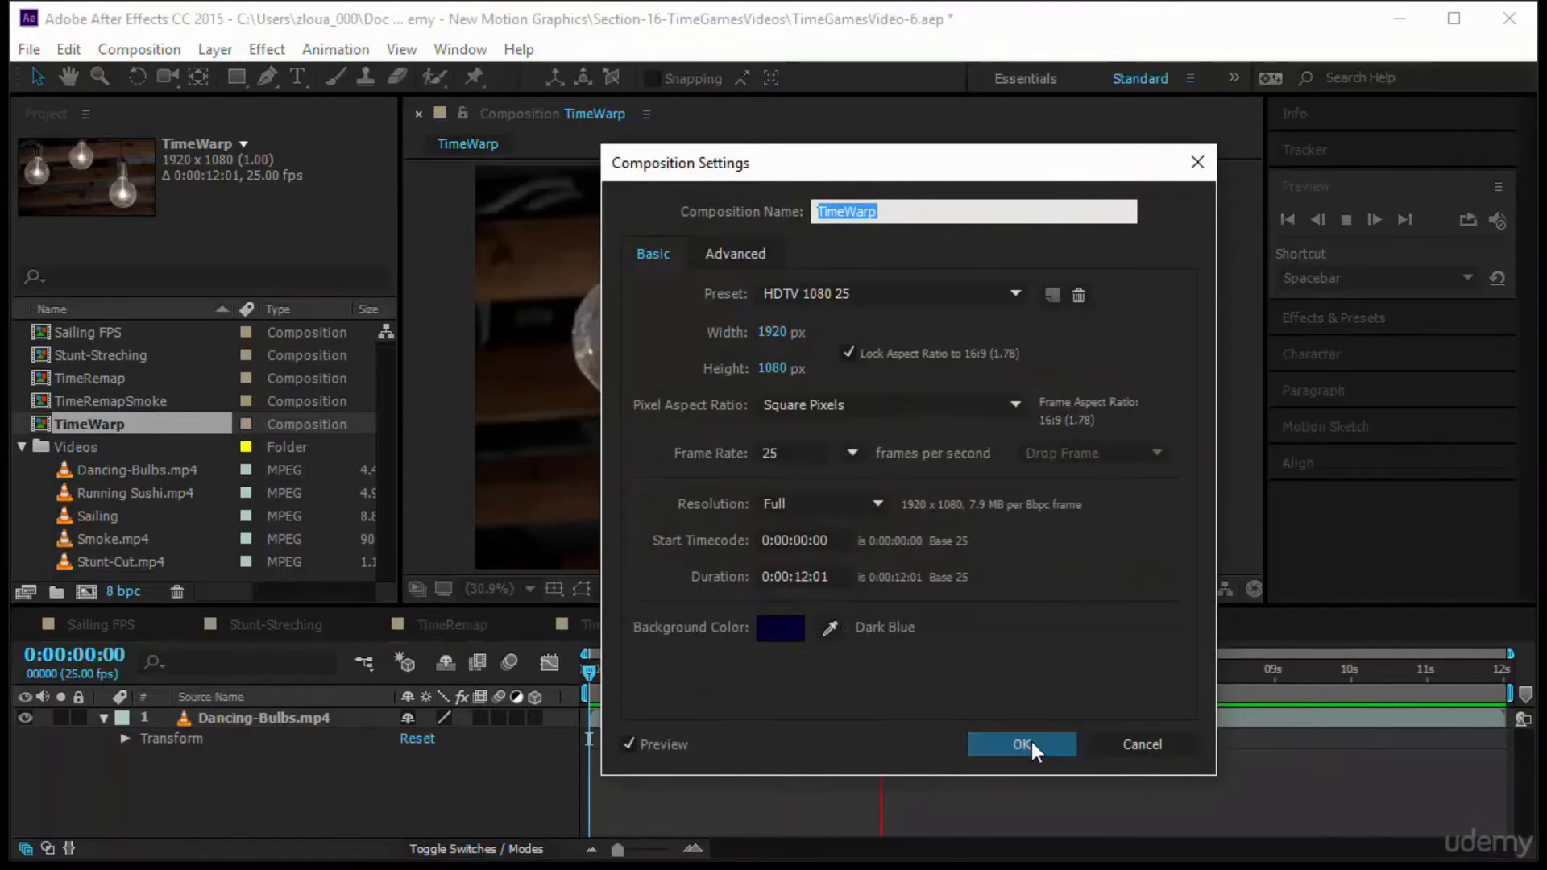
left_click(1022, 745)
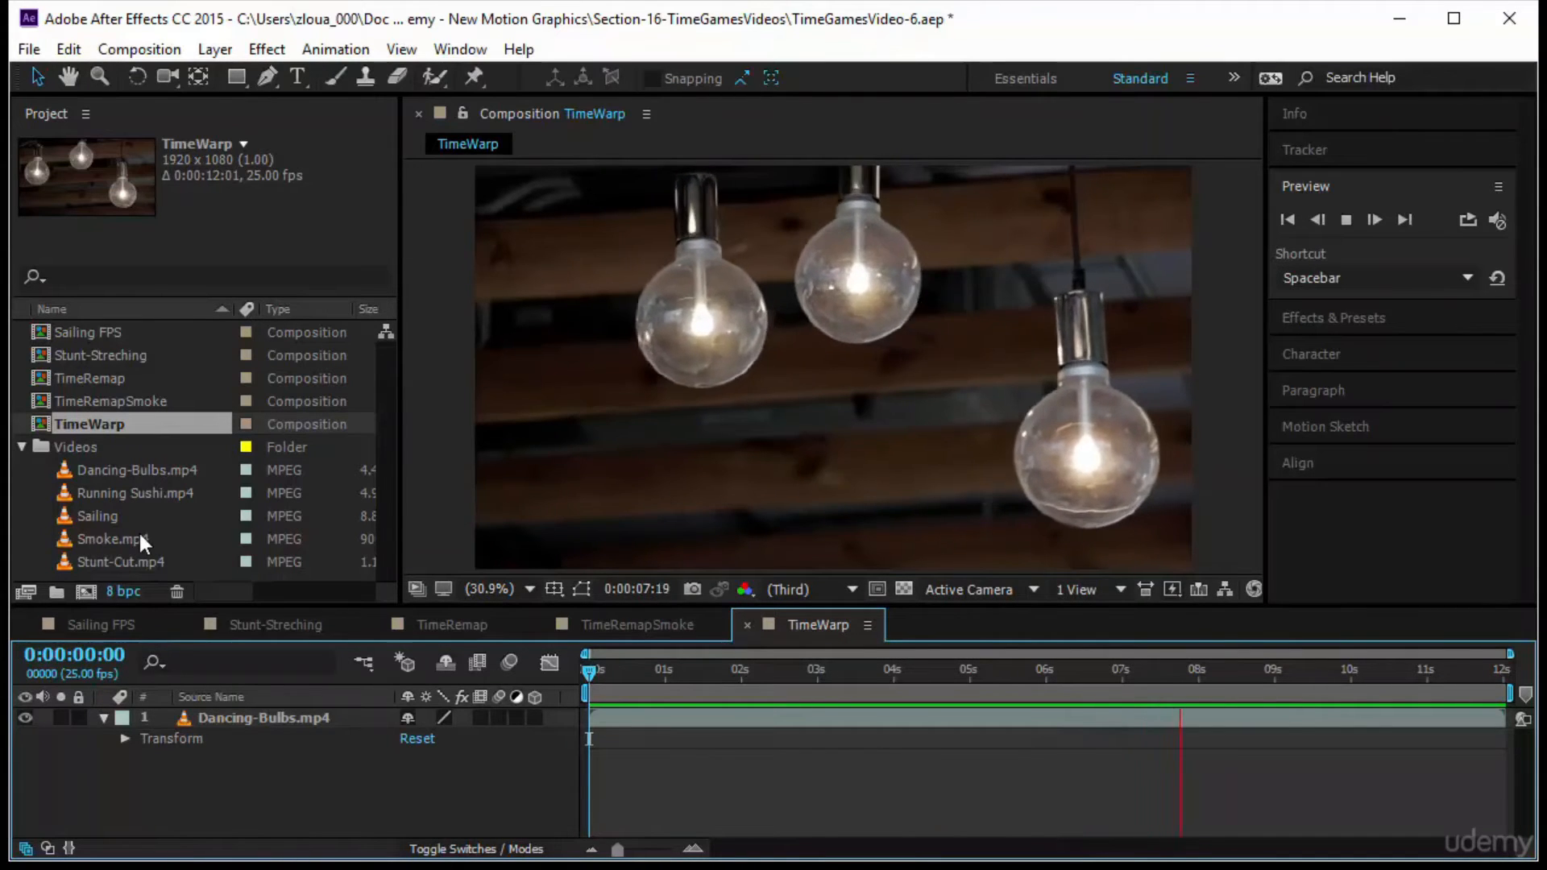
left_click(147, 472)
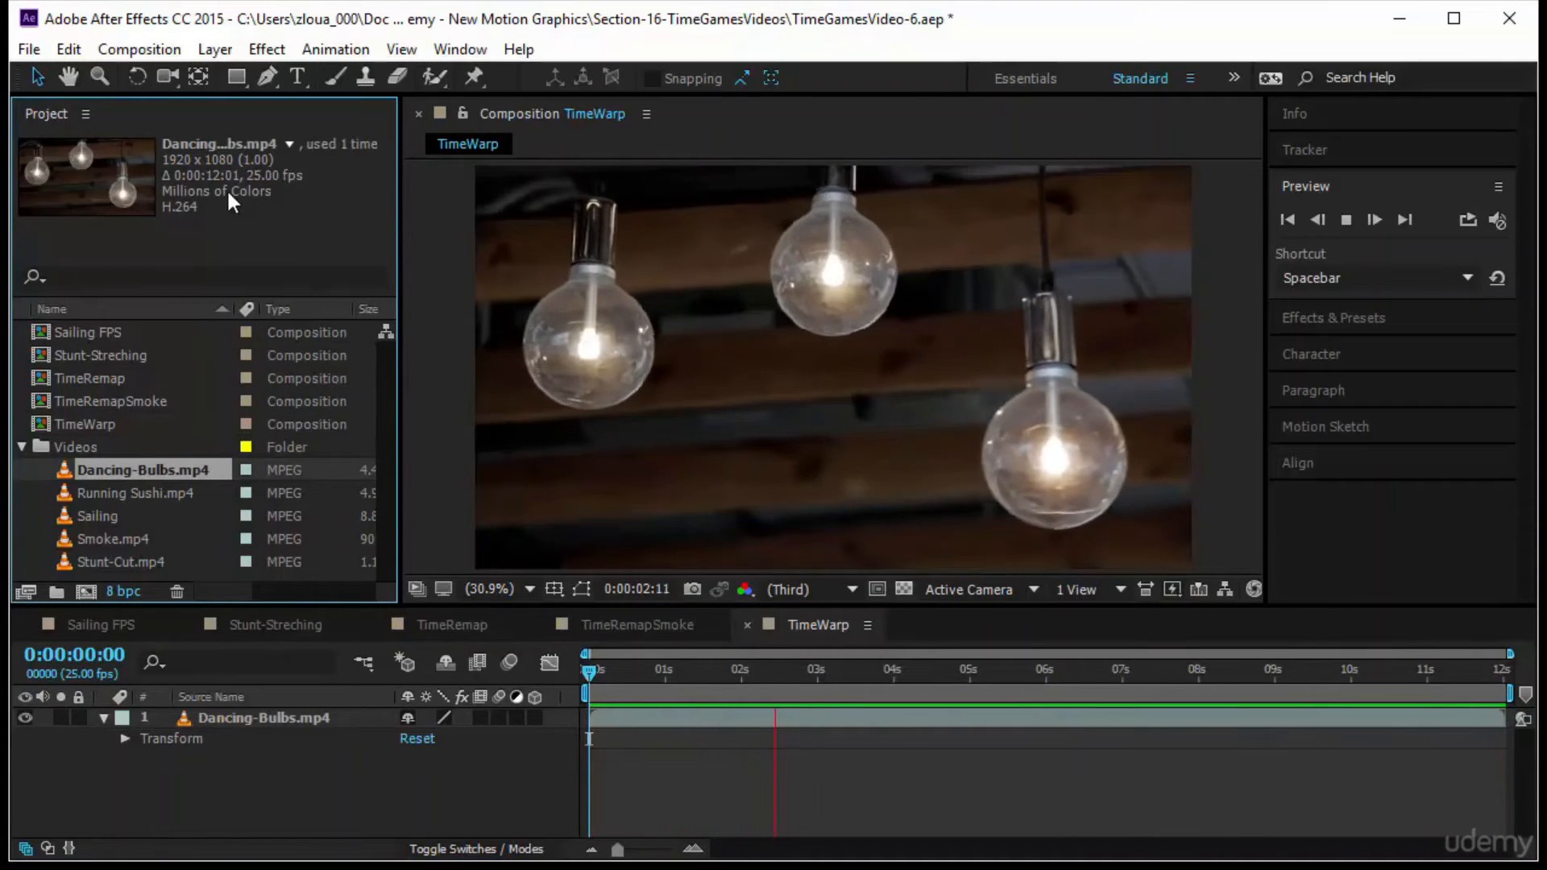
left_click_drag(590, 675, 1523, 728)
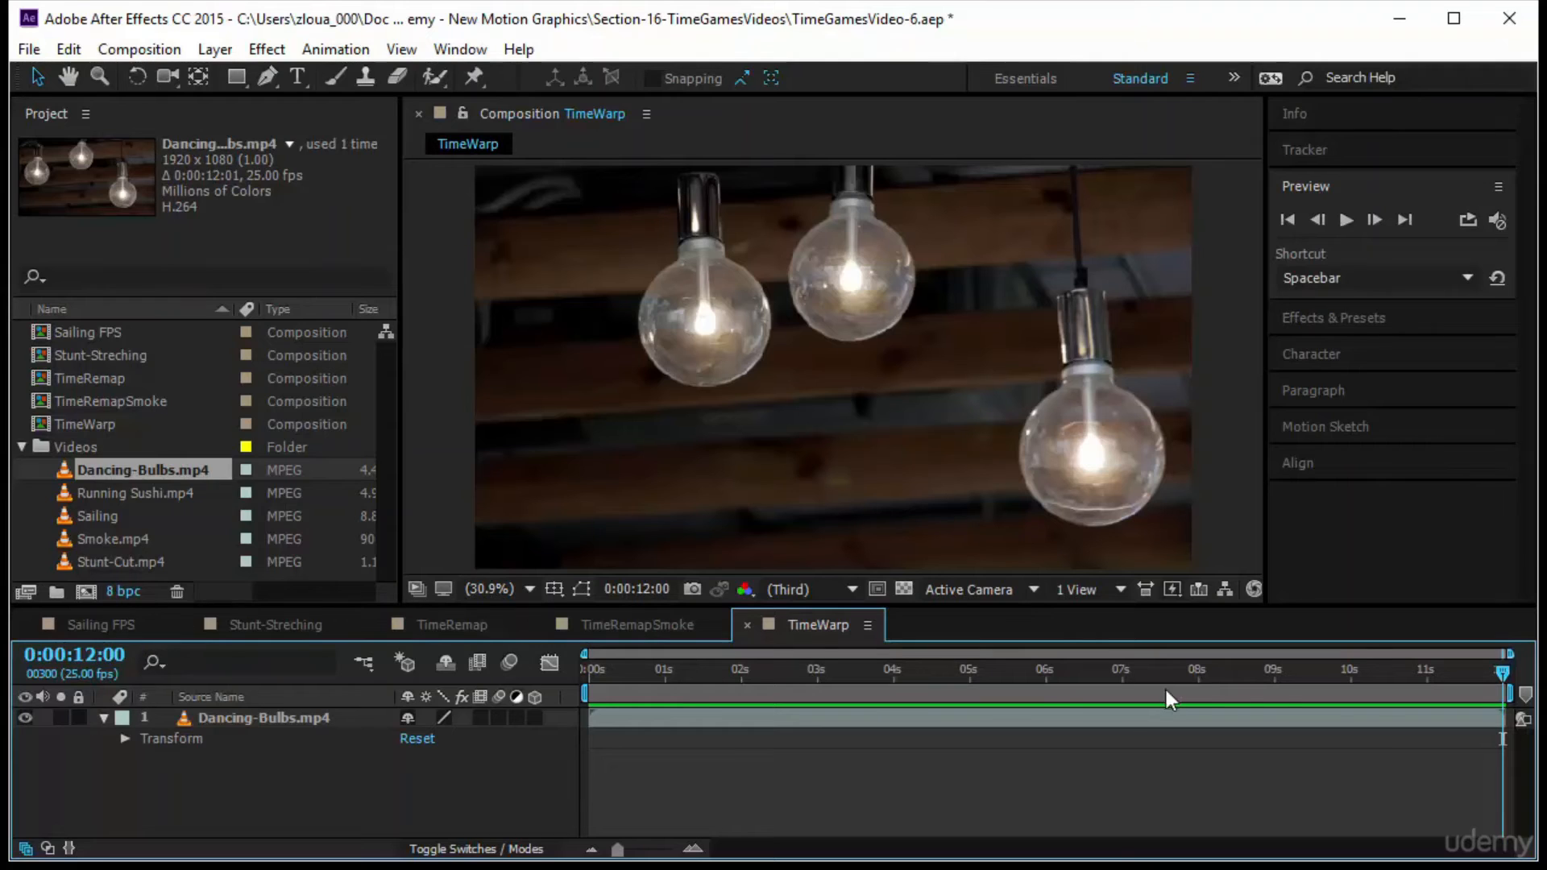
left_click(705, 712)
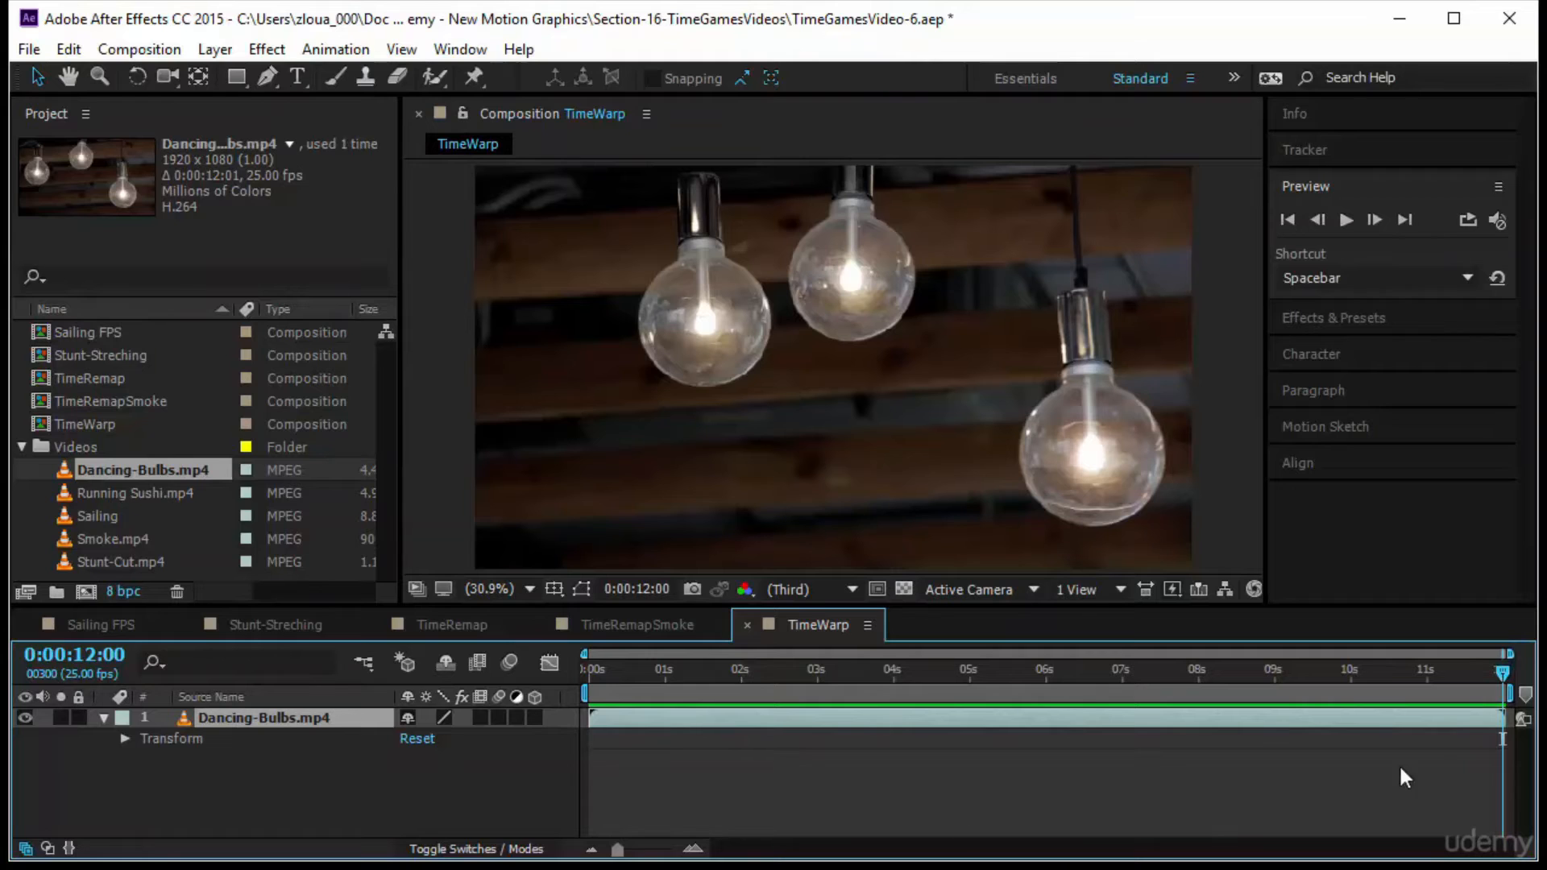
left_click_drag(1504, 680, 584, 778)
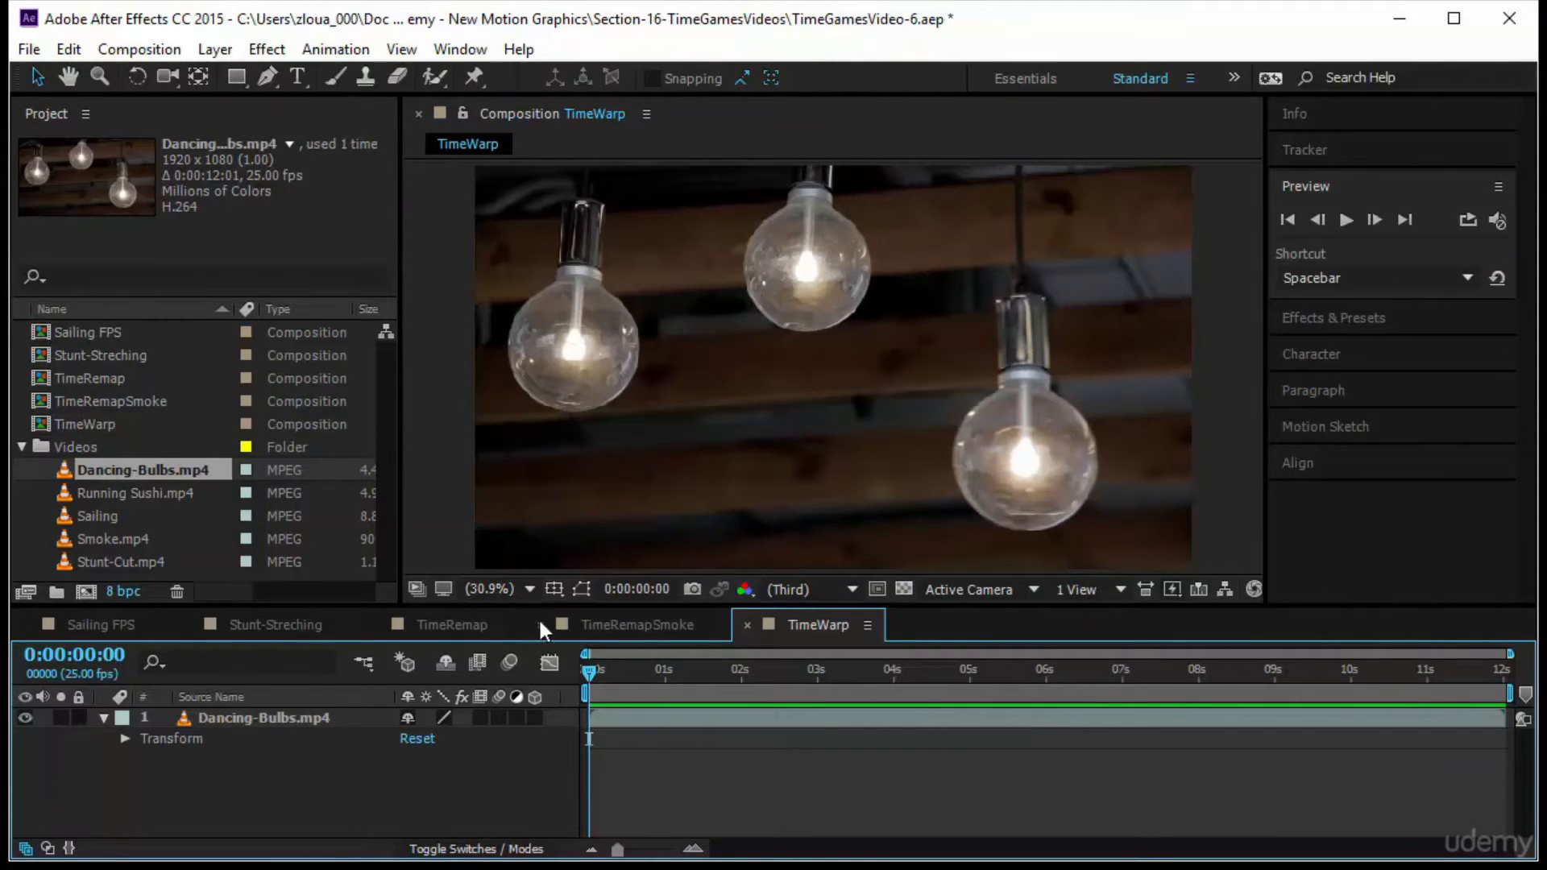
Apply the Timewarp effect from the Time category to the Dancing-Bulbs.mp4 layer
left_click(1407, 321)
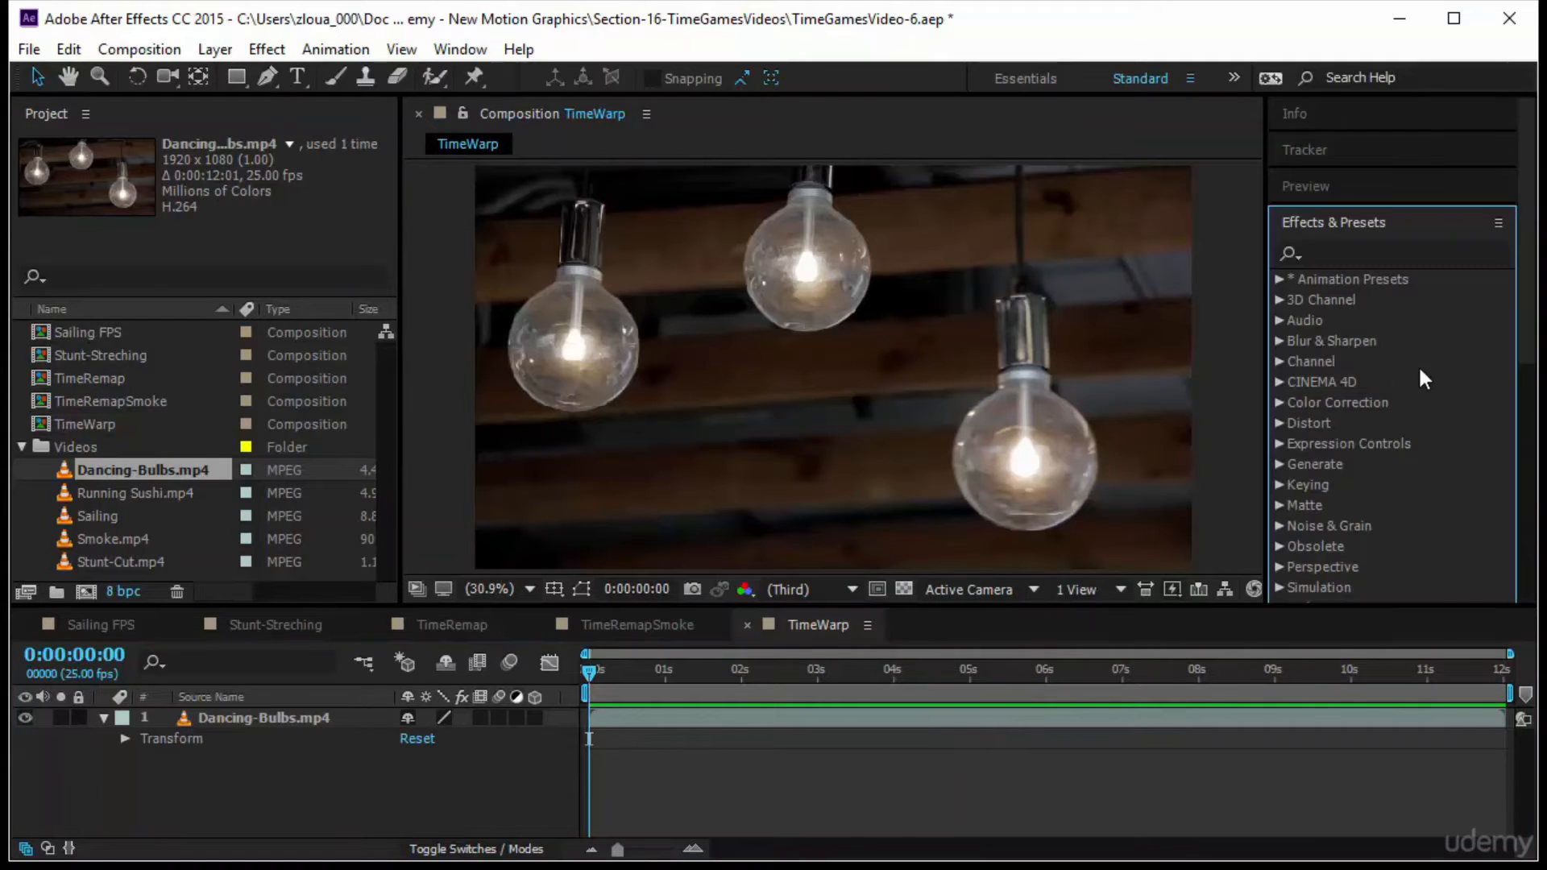
scroll(1362, 413, "down", 5)
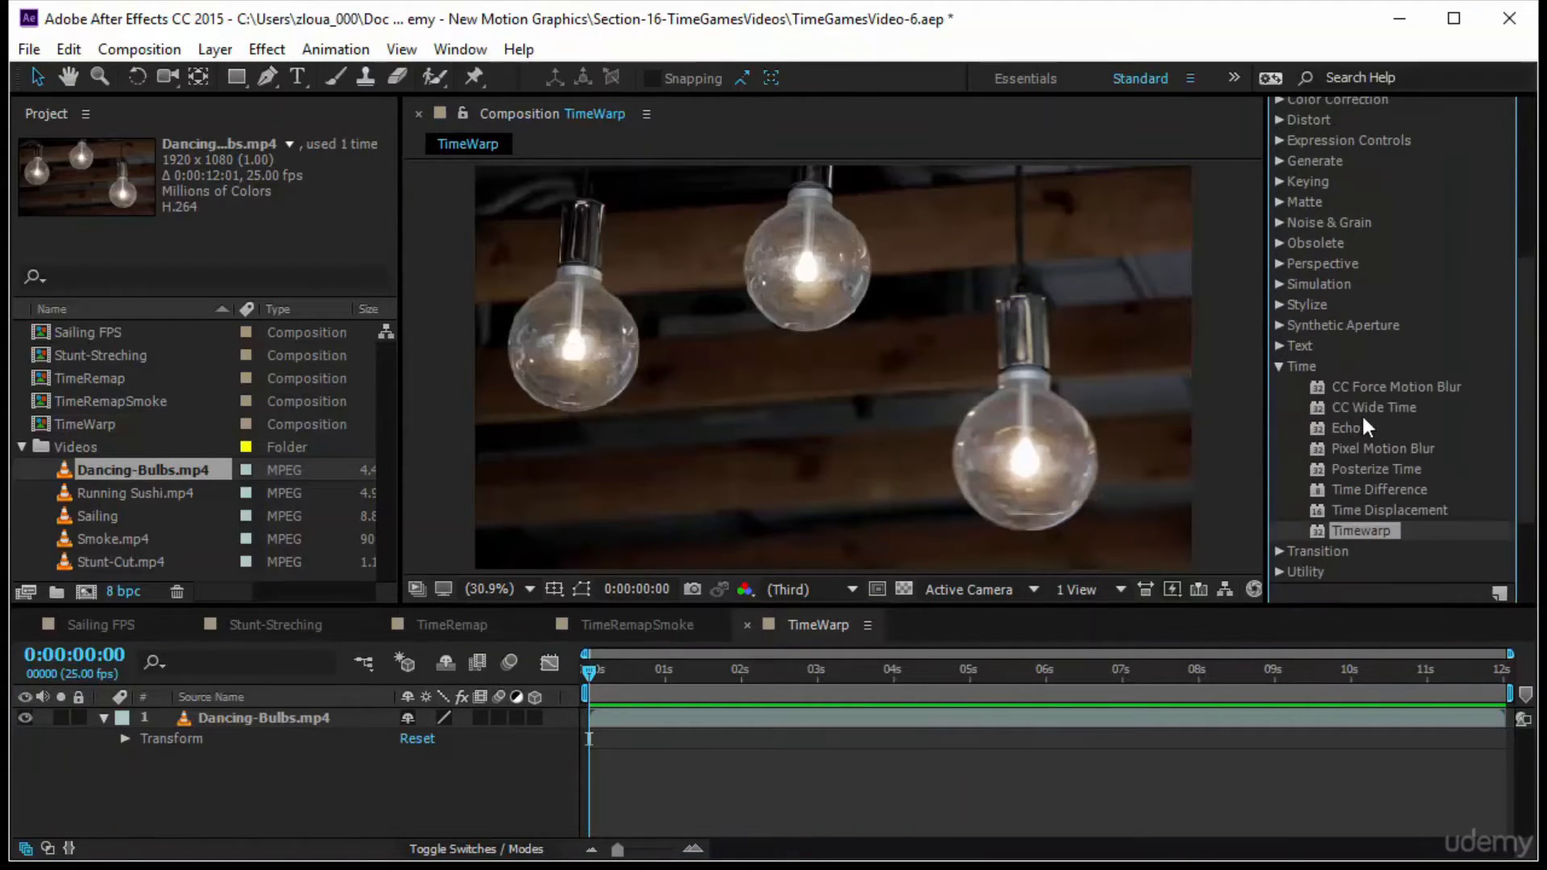
left_click_drag(1366, 530, 263, 717)
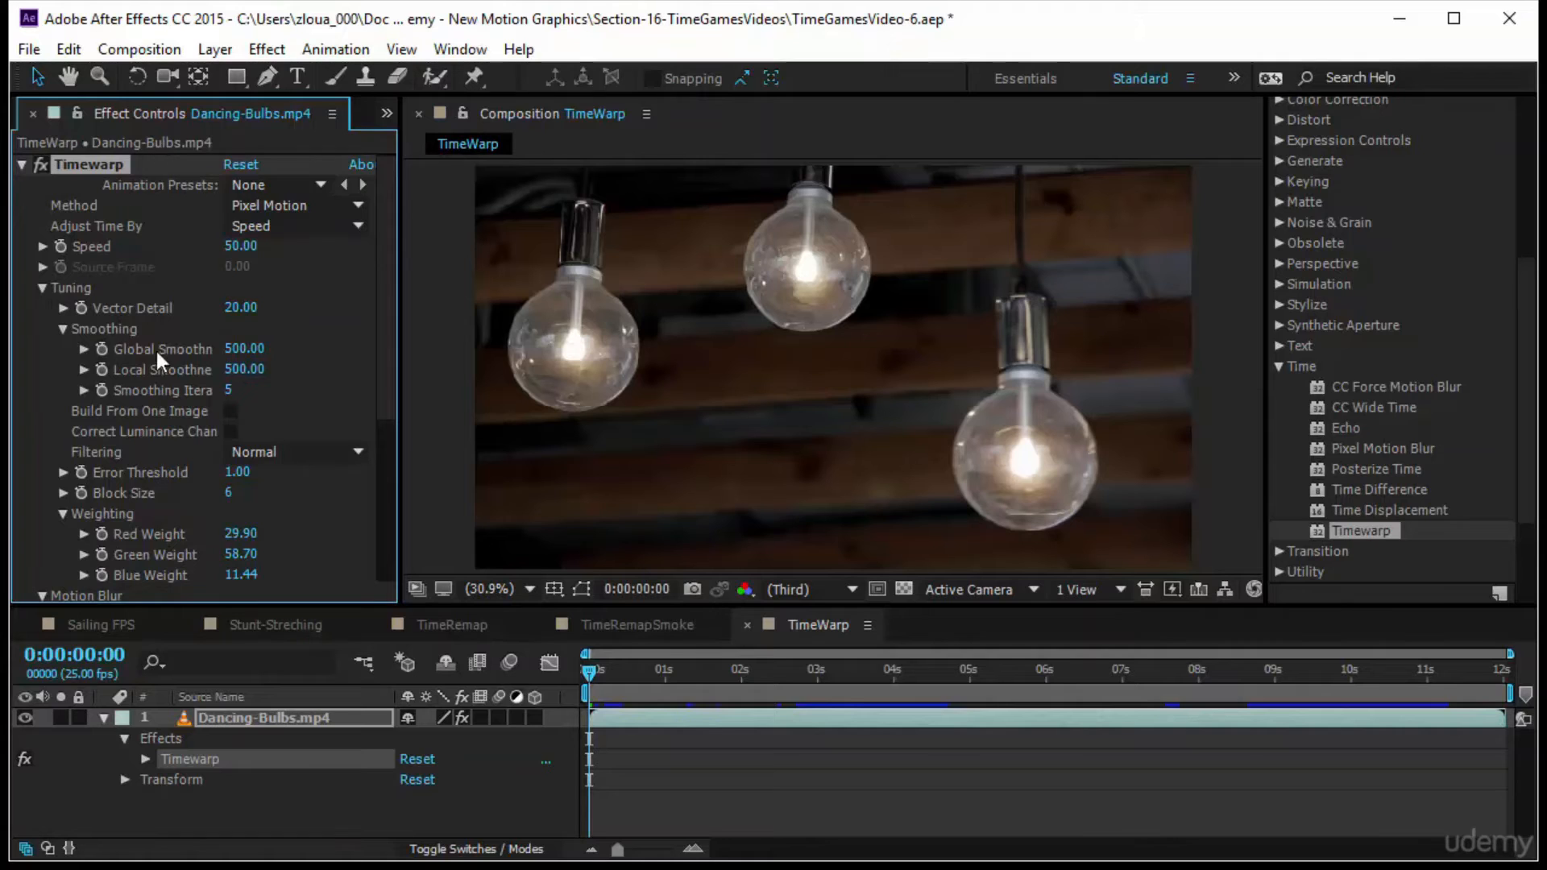
Look through the Timewarp effect's settings, collapse its Tuning group, and examine the Adjust Time By options
scroll(192, 366, "down", 1)
scroll(192, 366, "up", 1)
left_click(42, 287)
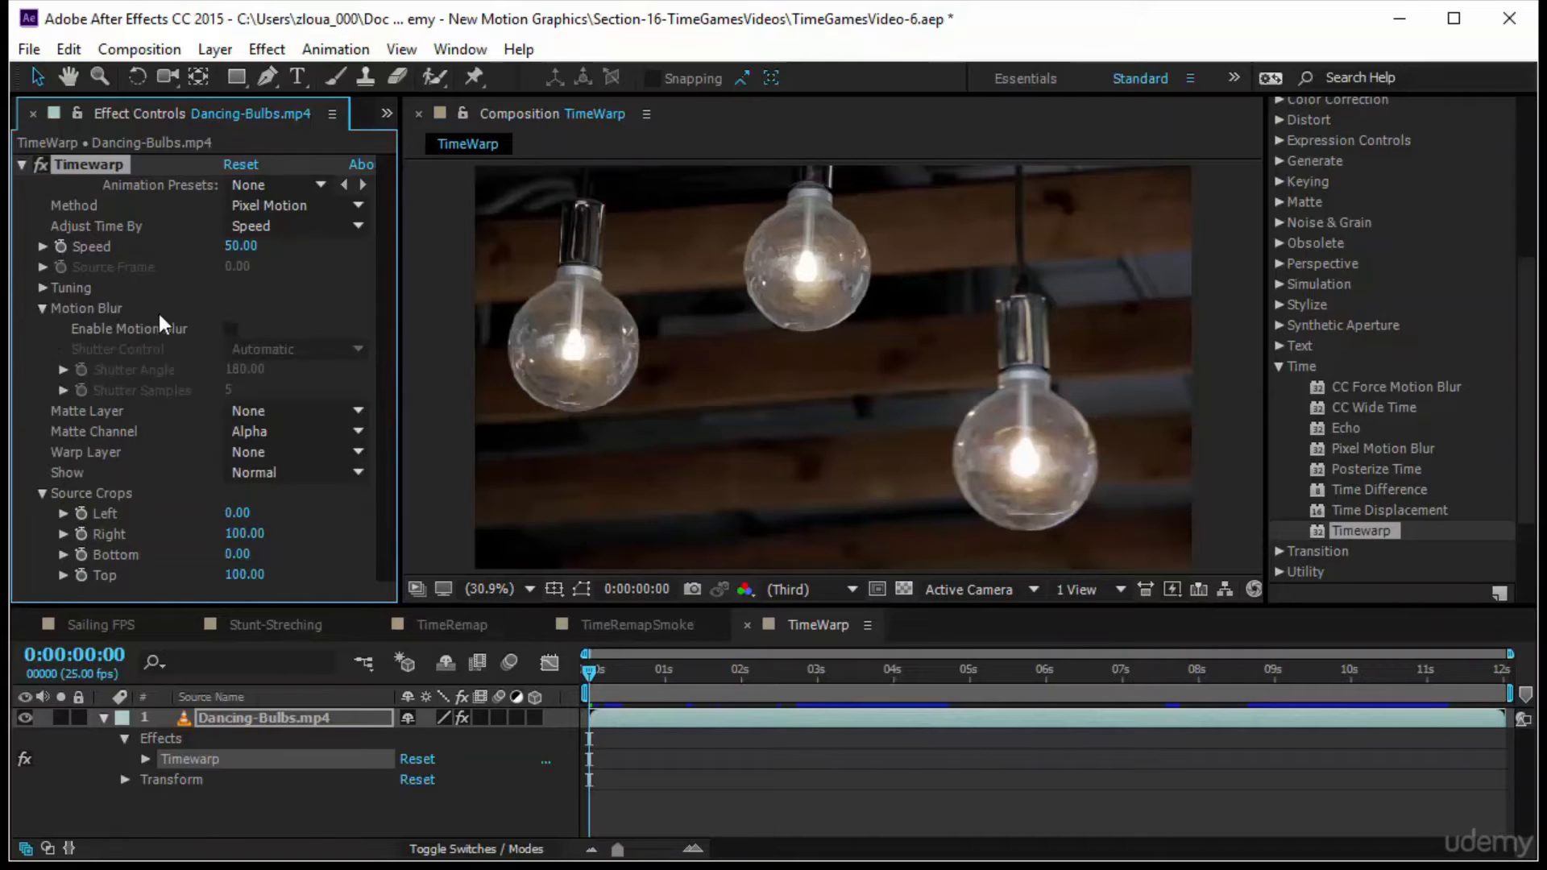
left_click(262, 226)
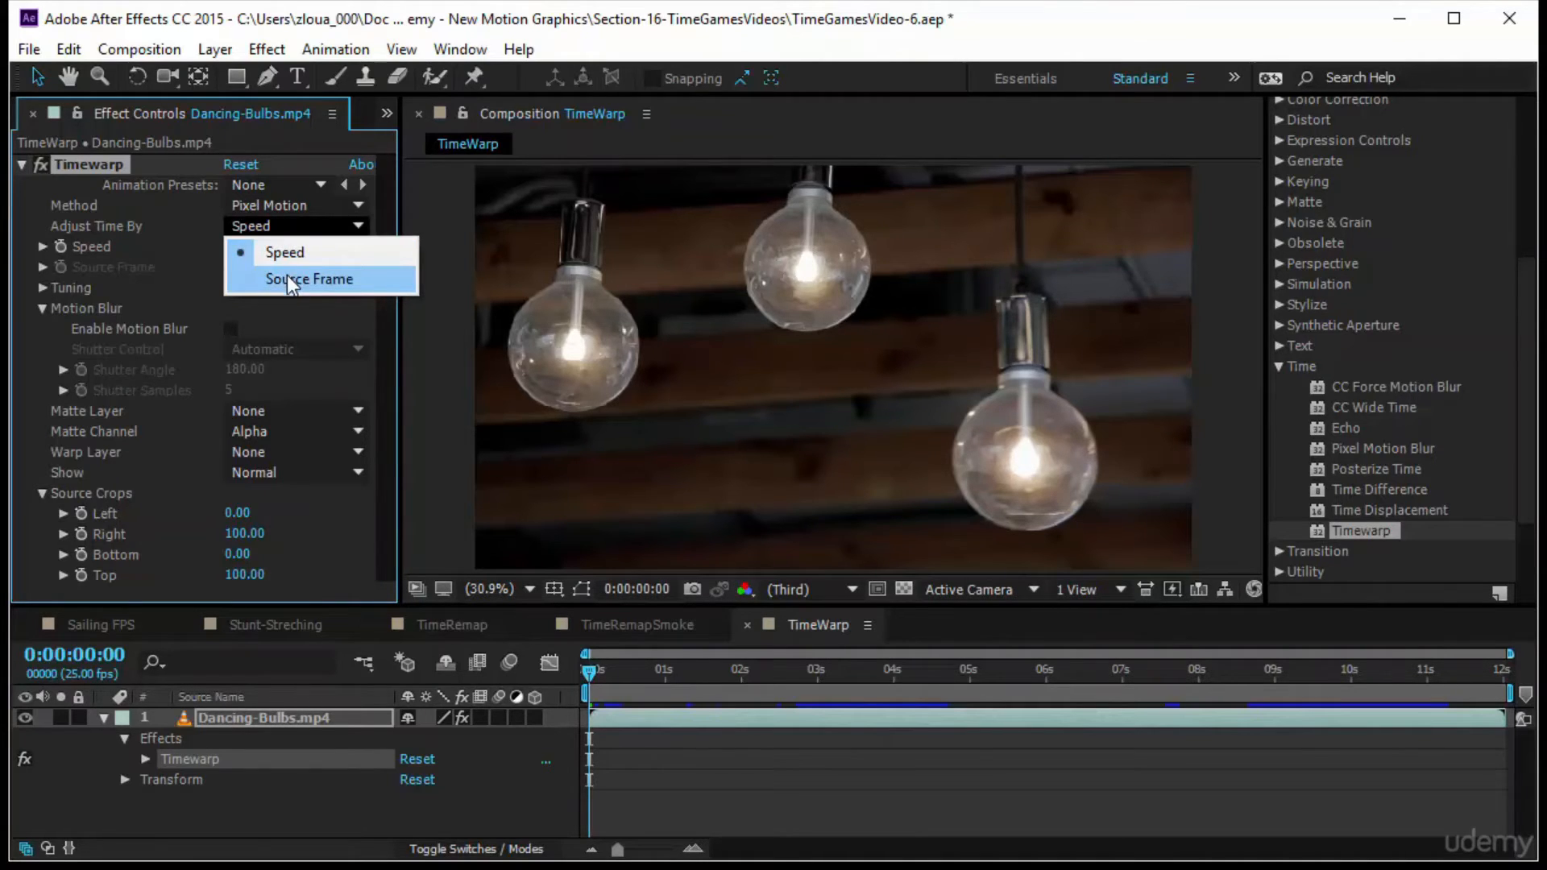
left_click(147, 233)
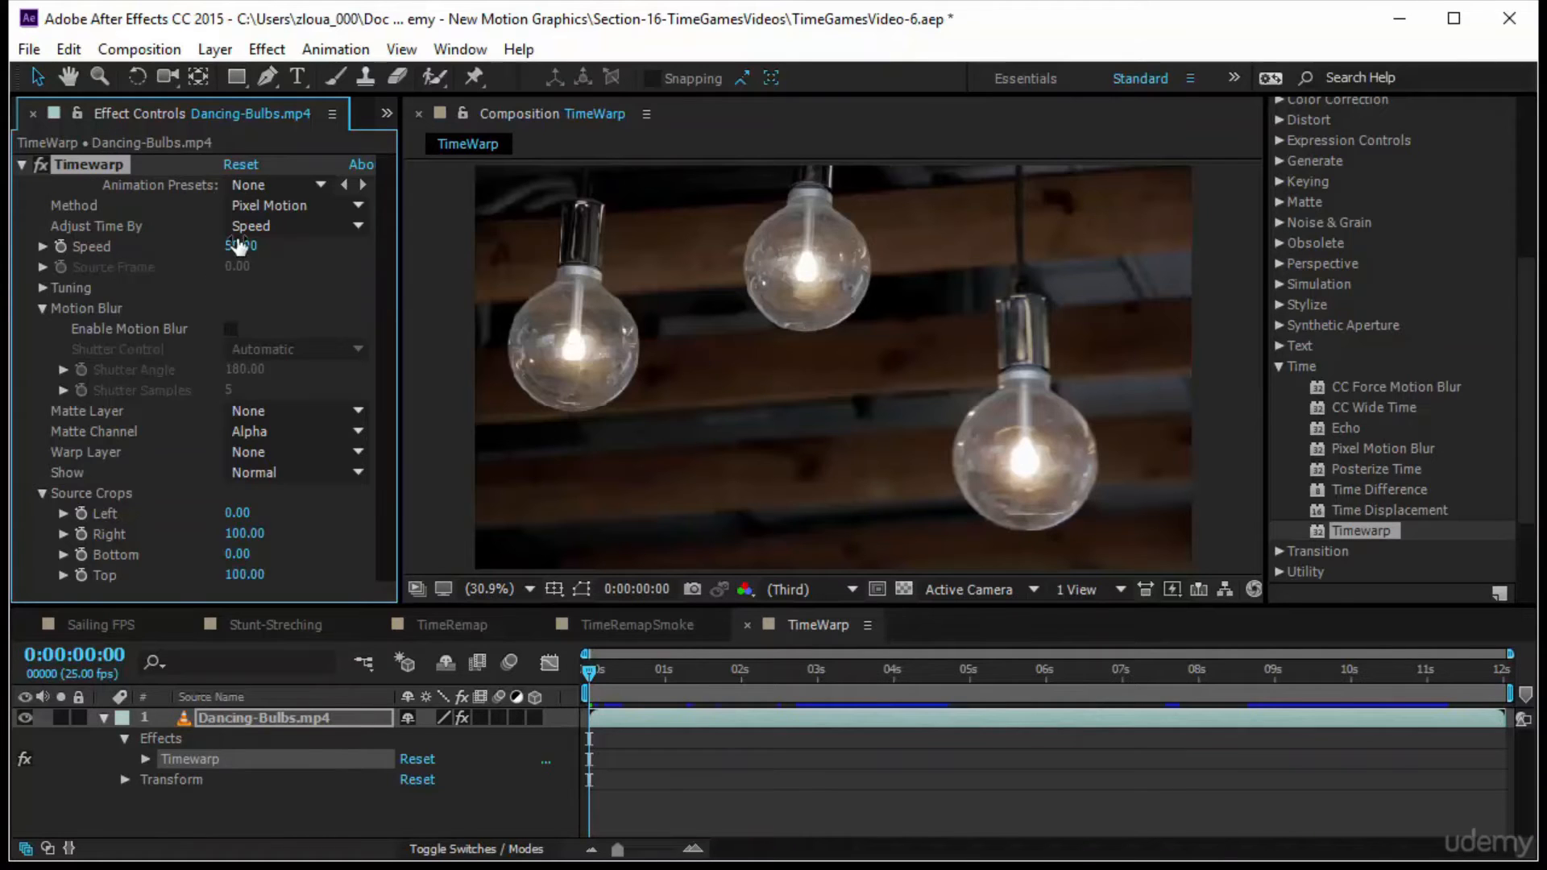
Preview the Dancing-Bulbs.mp4 clip from the start at the Timewarp effect's default speed
scroll(1412, 303, "up", 5)
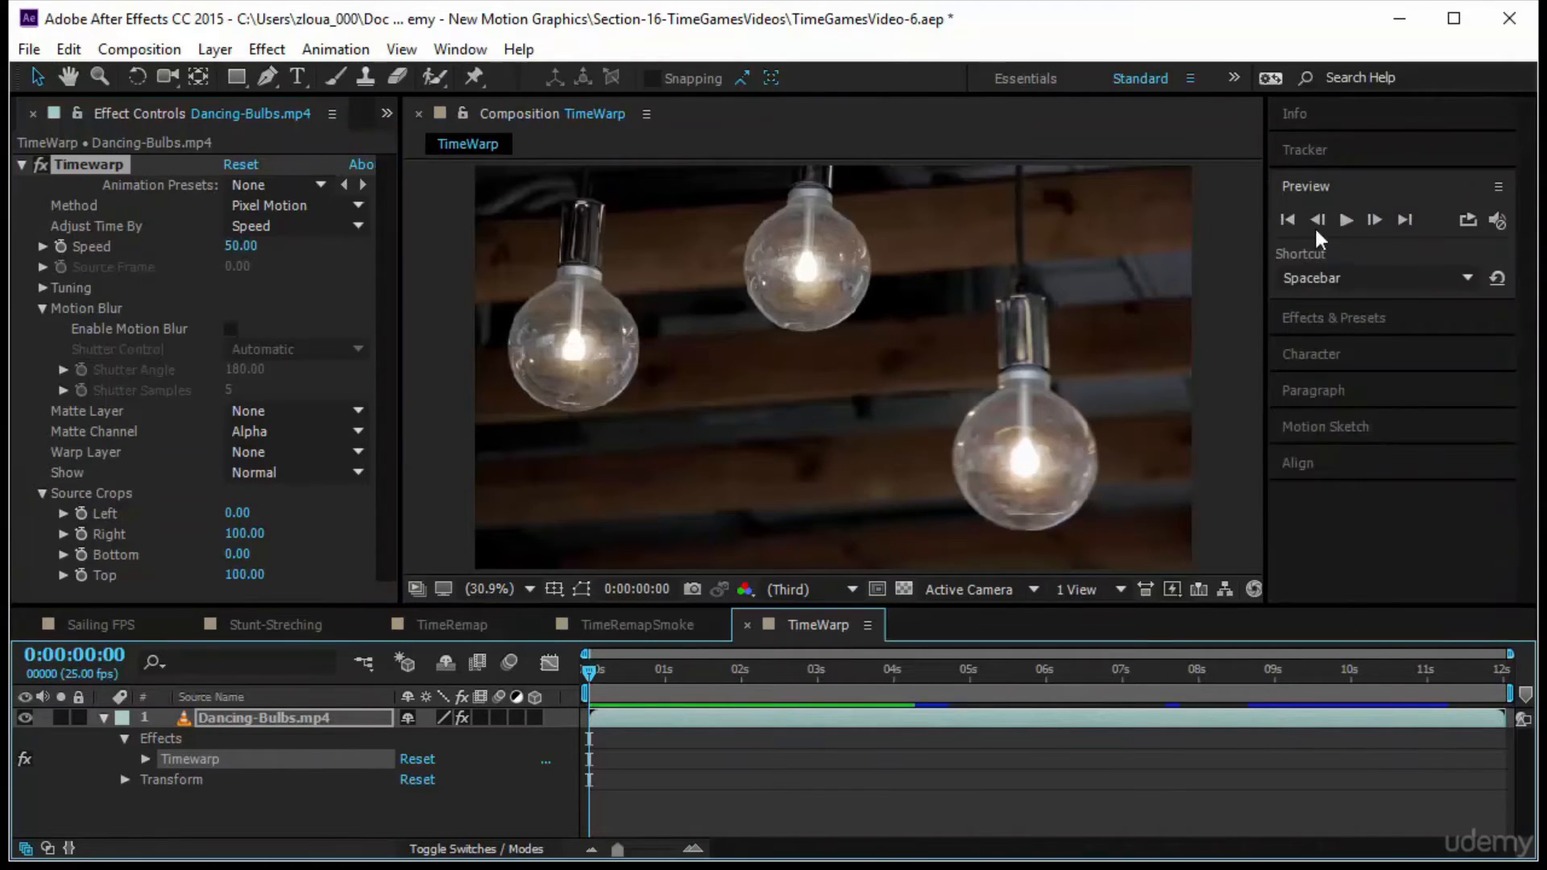
left_click(1346, 219)
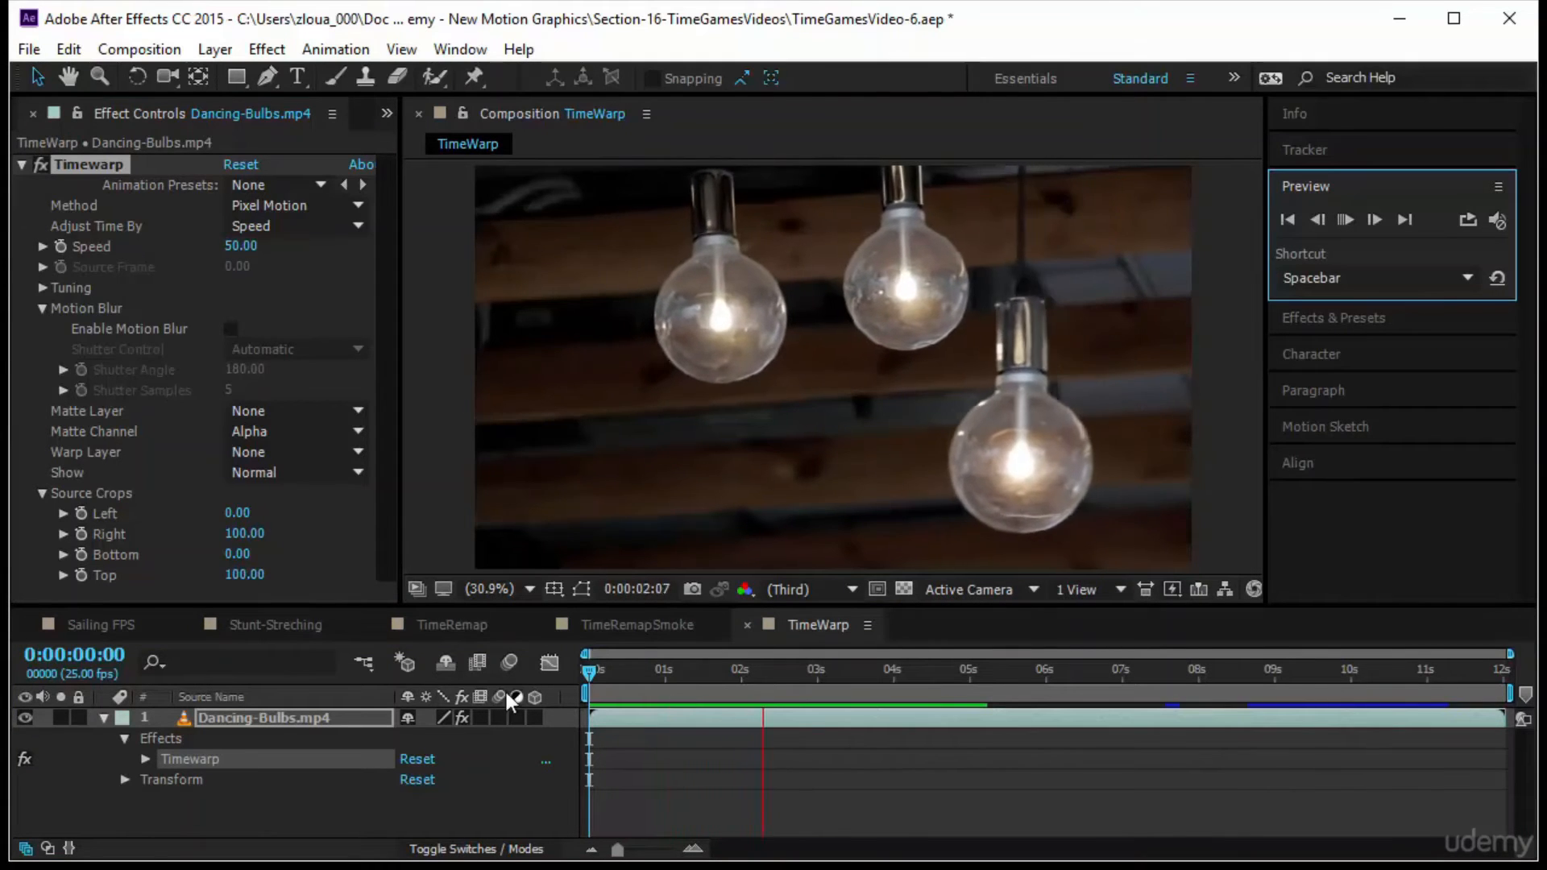
left_click(592, 684)
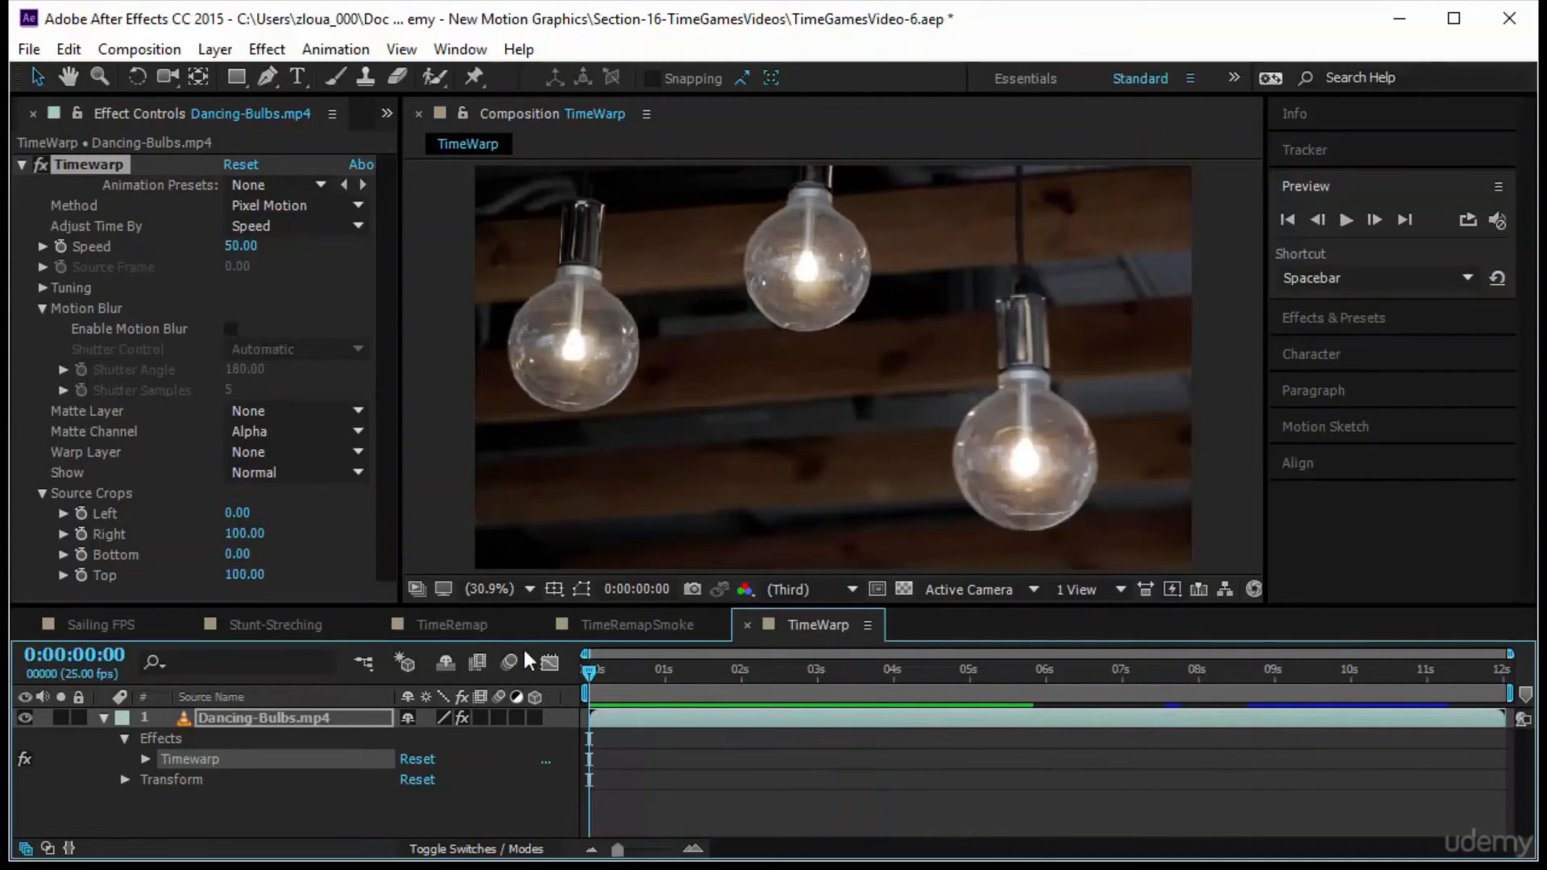
Set the Timewarp Speed to 100 and preview the clip from the start
left_click(241, 246)
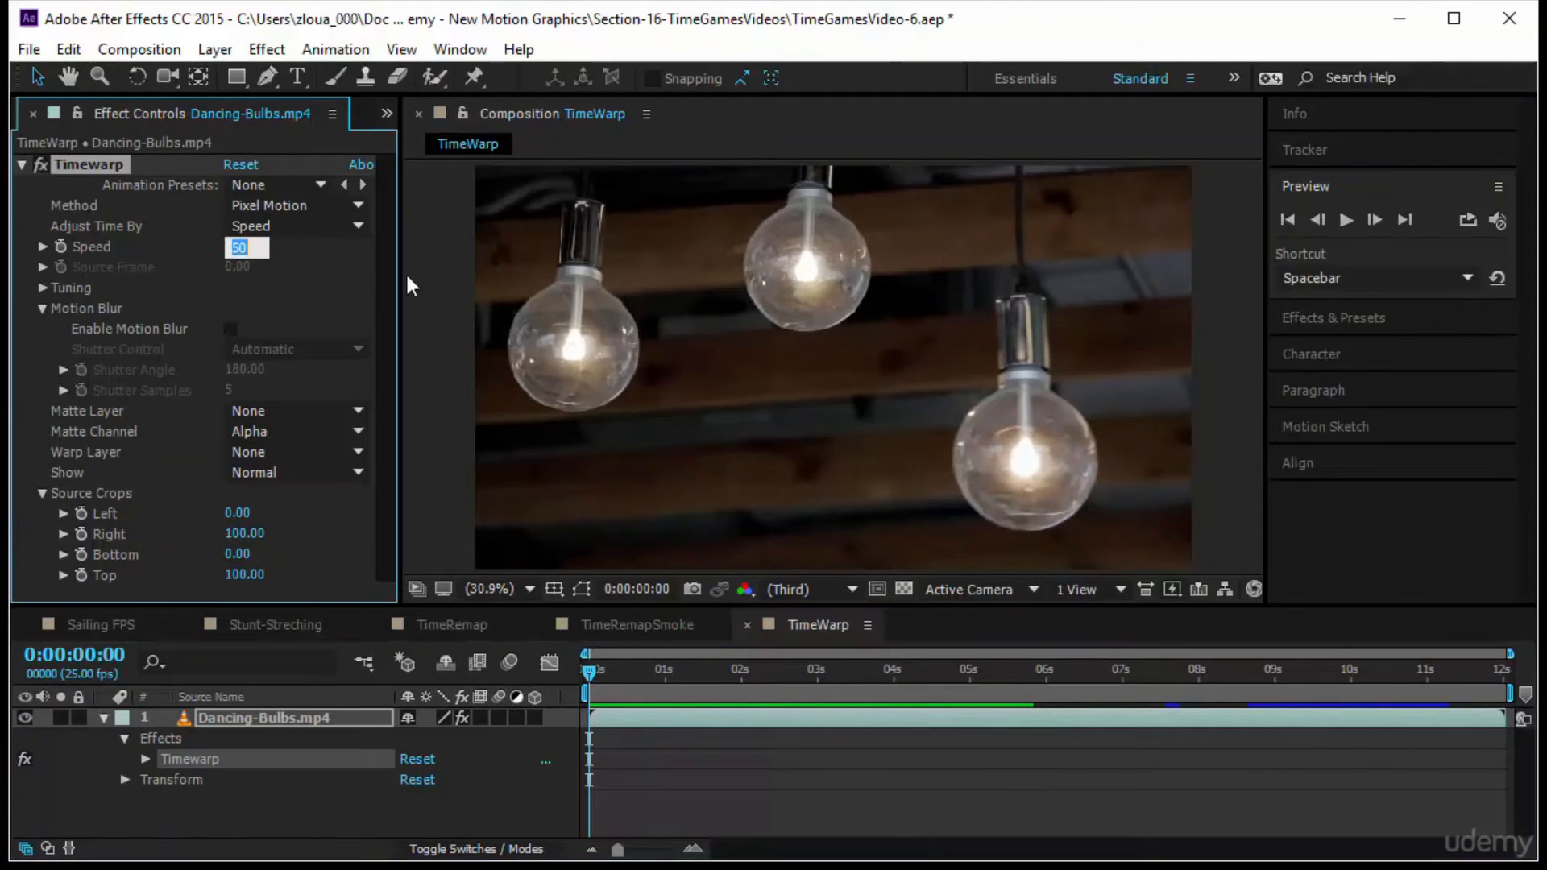
type("100")
key("Return")
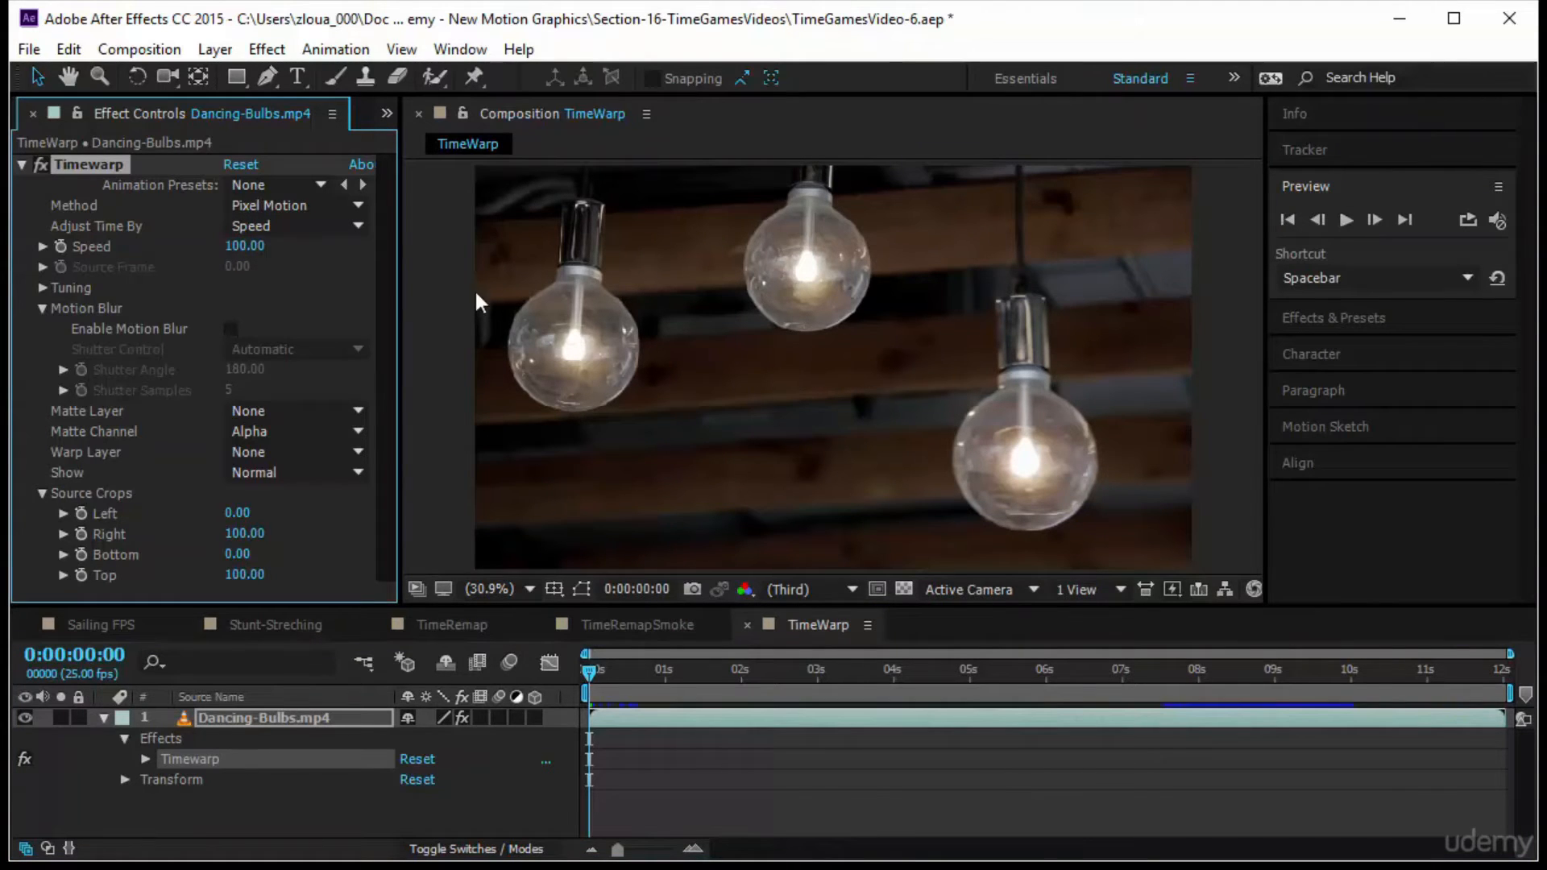
left_click(1346, 219)
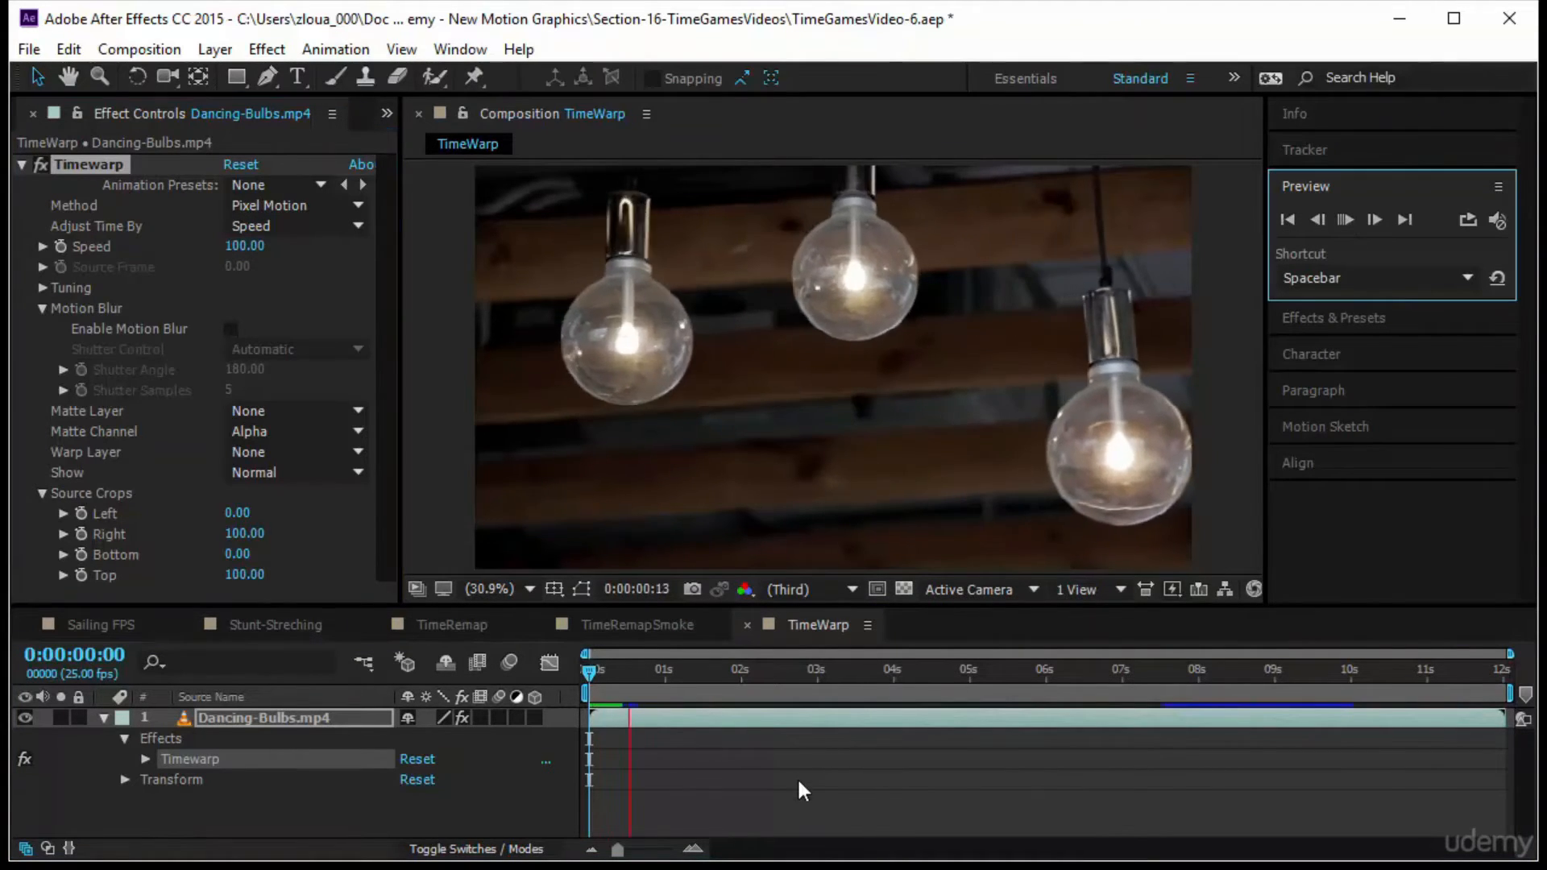
left_click(578, 674)
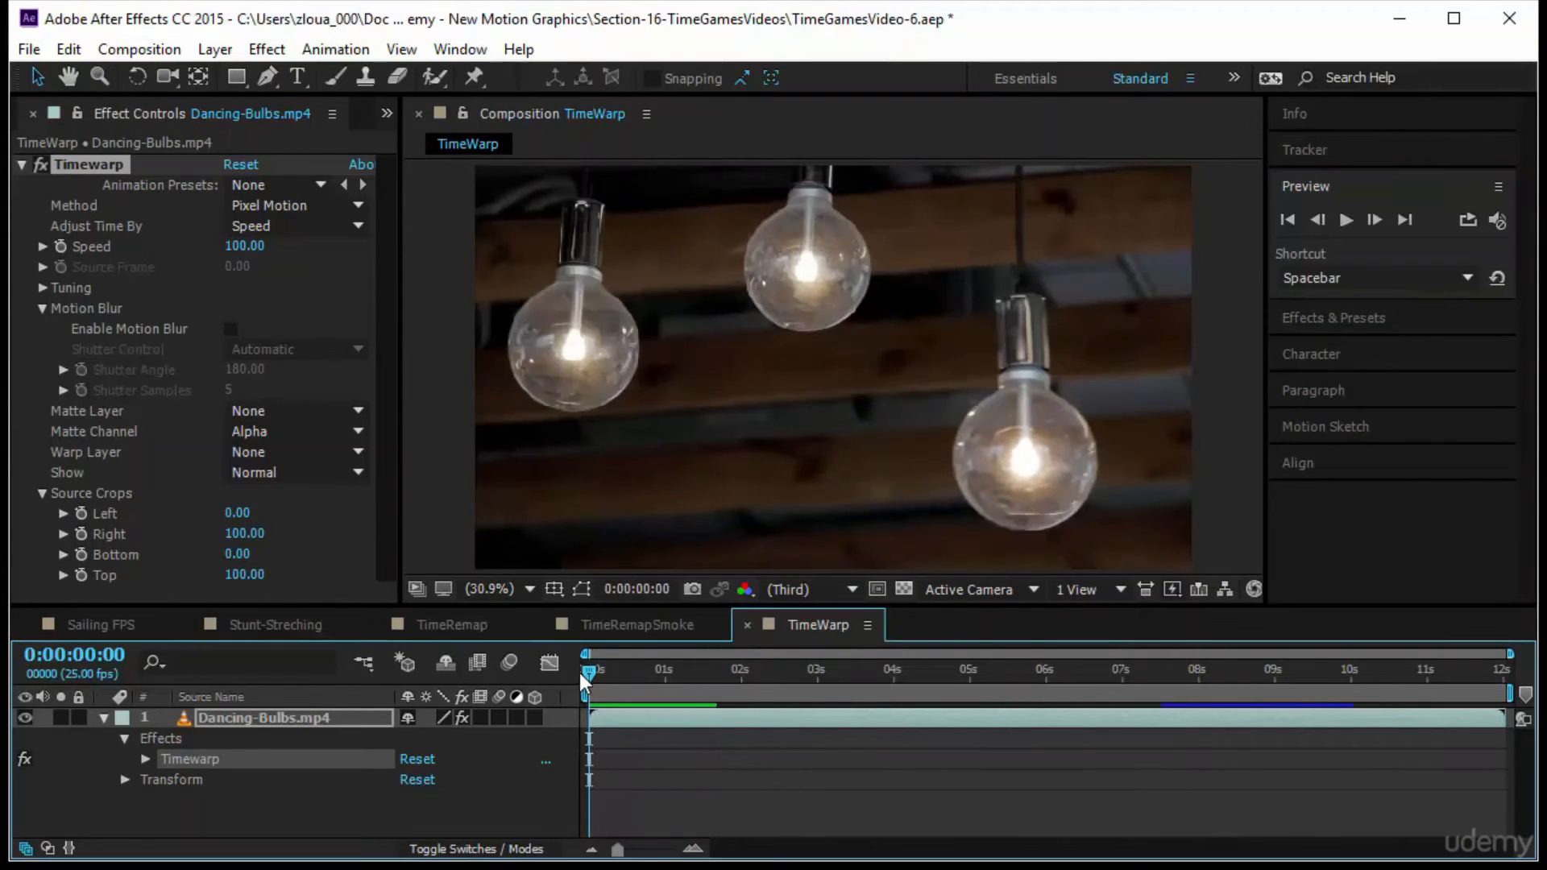
Start keyframing the Timewarp Speed at 0:00:00:00 and reveal only the Dancing-Bulbs.mp4 layer's keyframed properties
left_click(59, 248)
left_click(302, 699)
left_click(306, 717)
key("u")
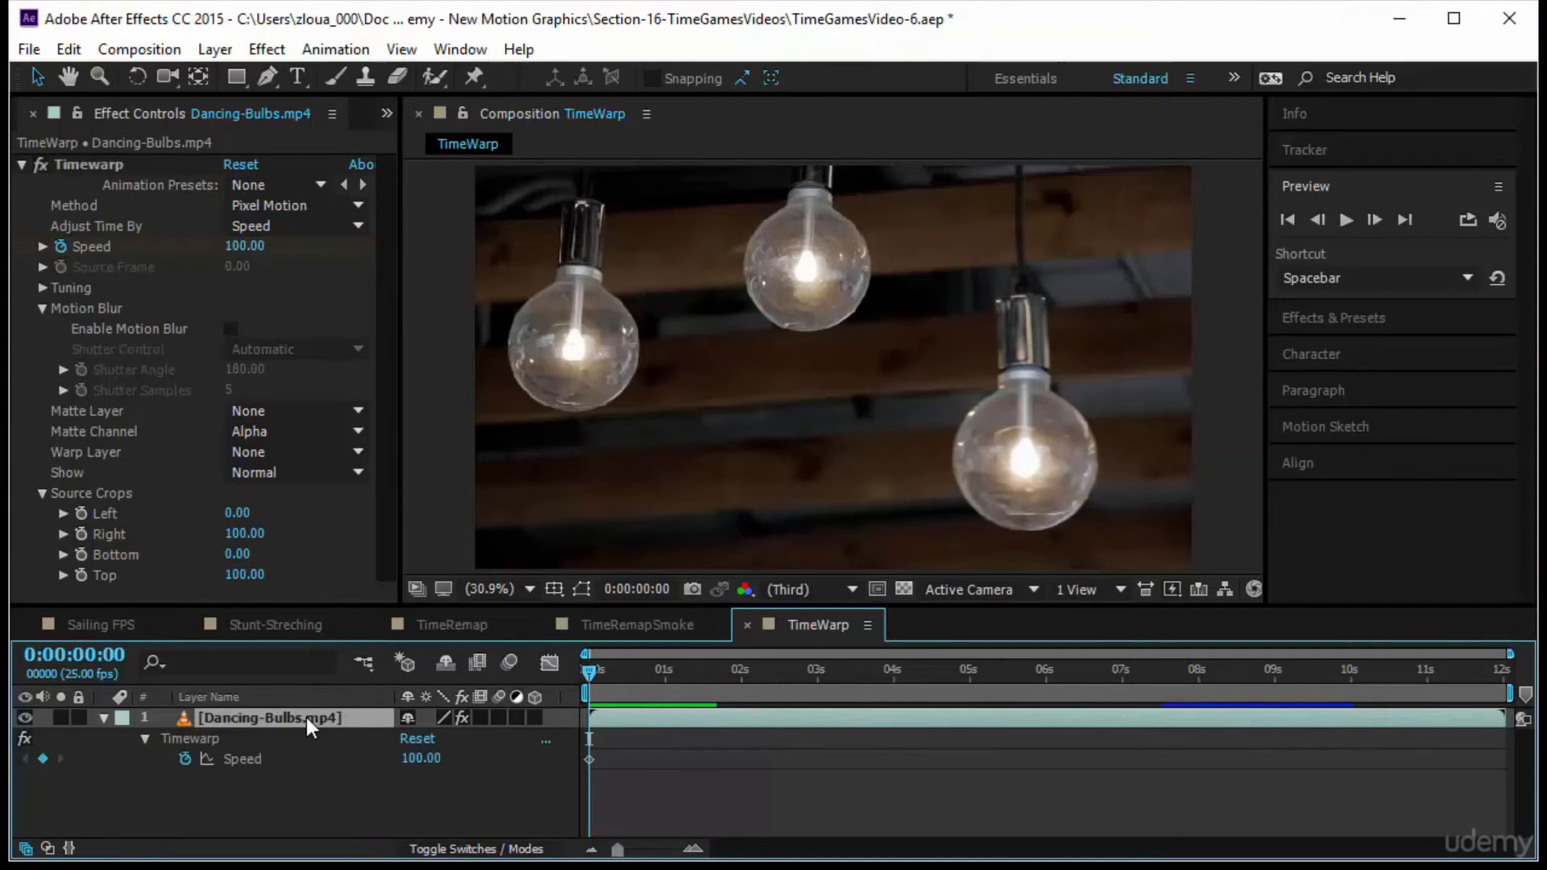
left_click(603, 744)
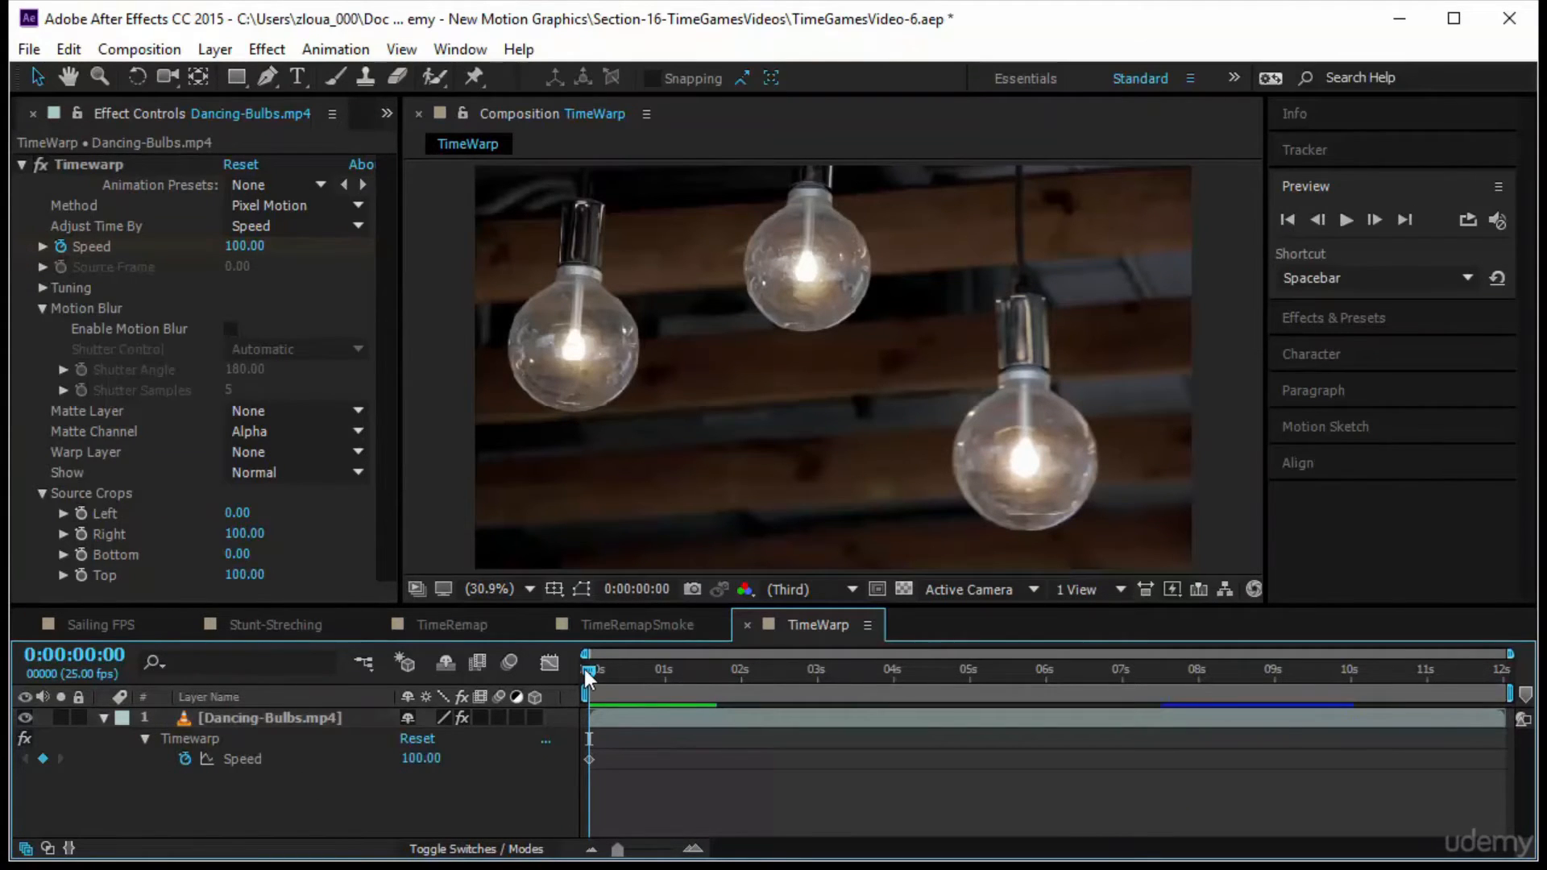
Add a Timewarp Speed keyframe of 500 at 0:00:00:13 and preview the speed change from the start
left_click_drag(586, 670, 626, 679)
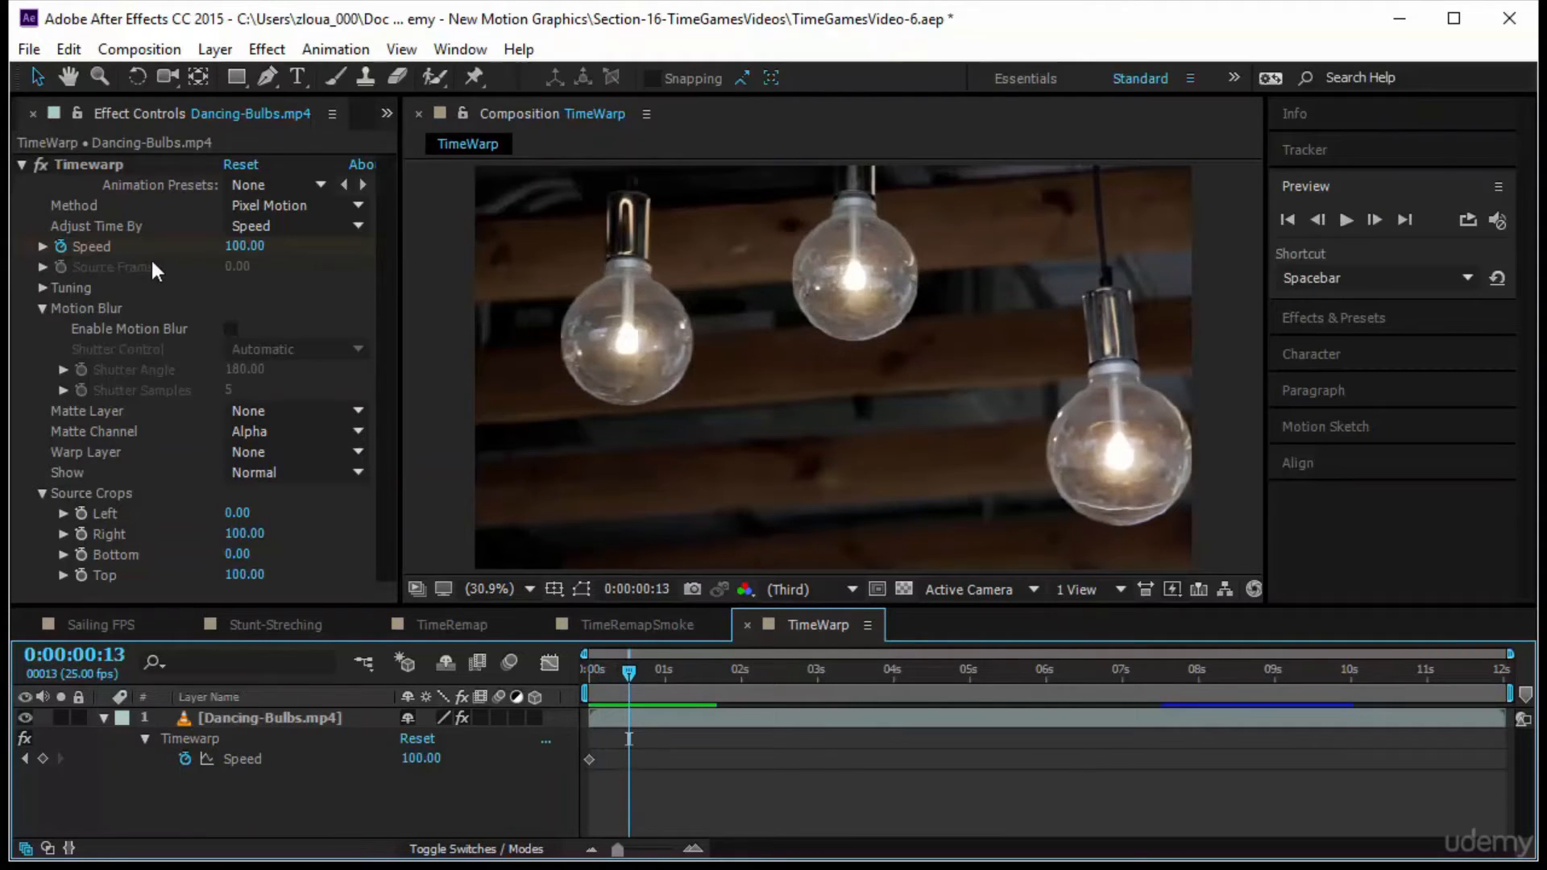
left_click(43, 759)
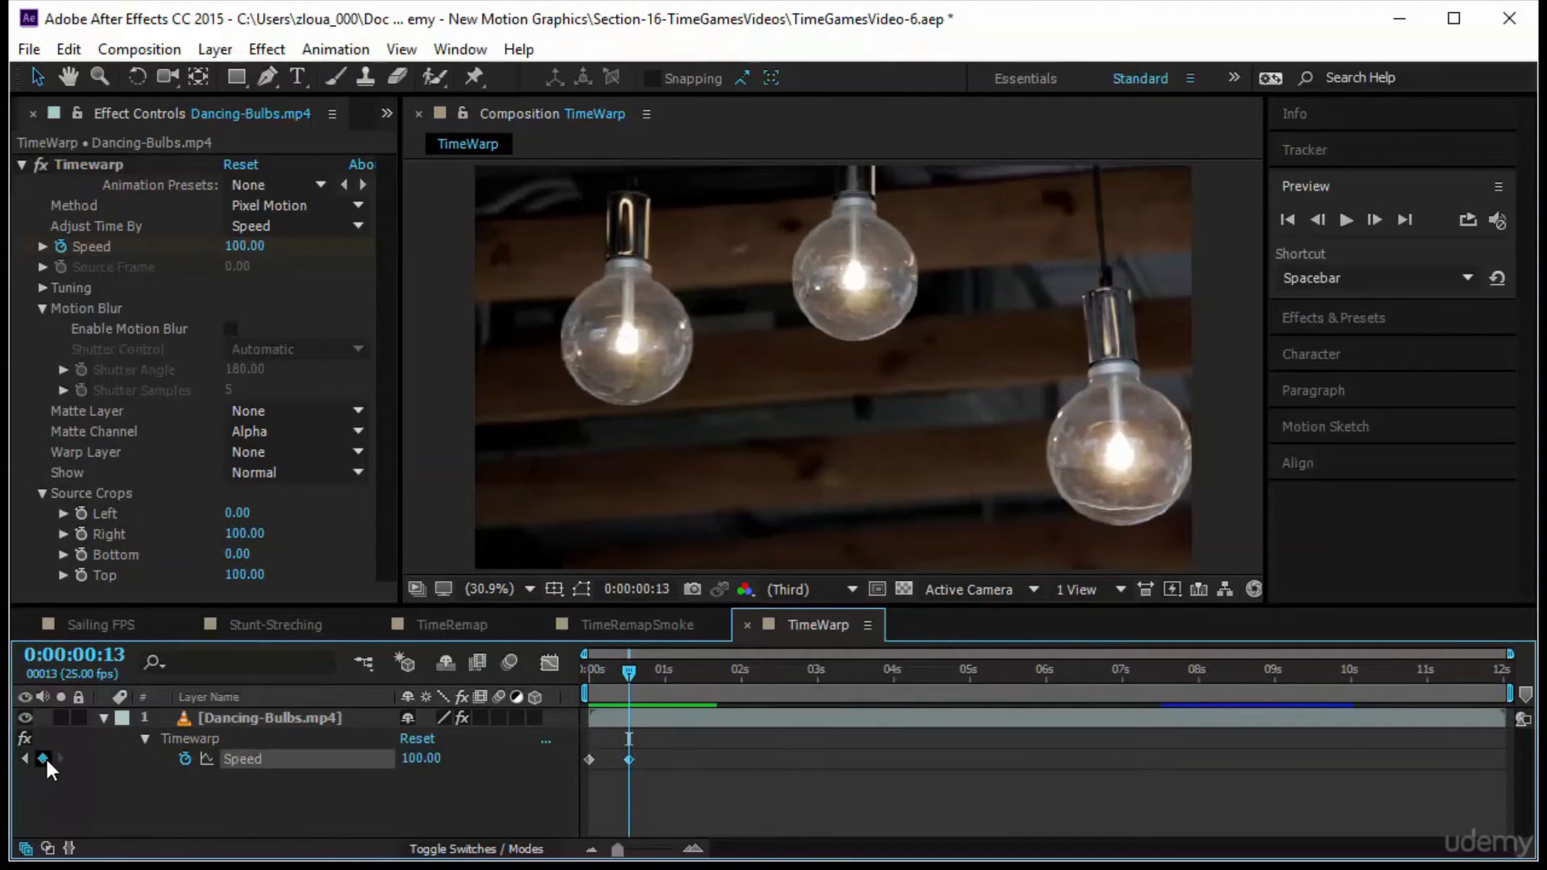
left_click_drag(414, 760, 434, 760)
type("500")
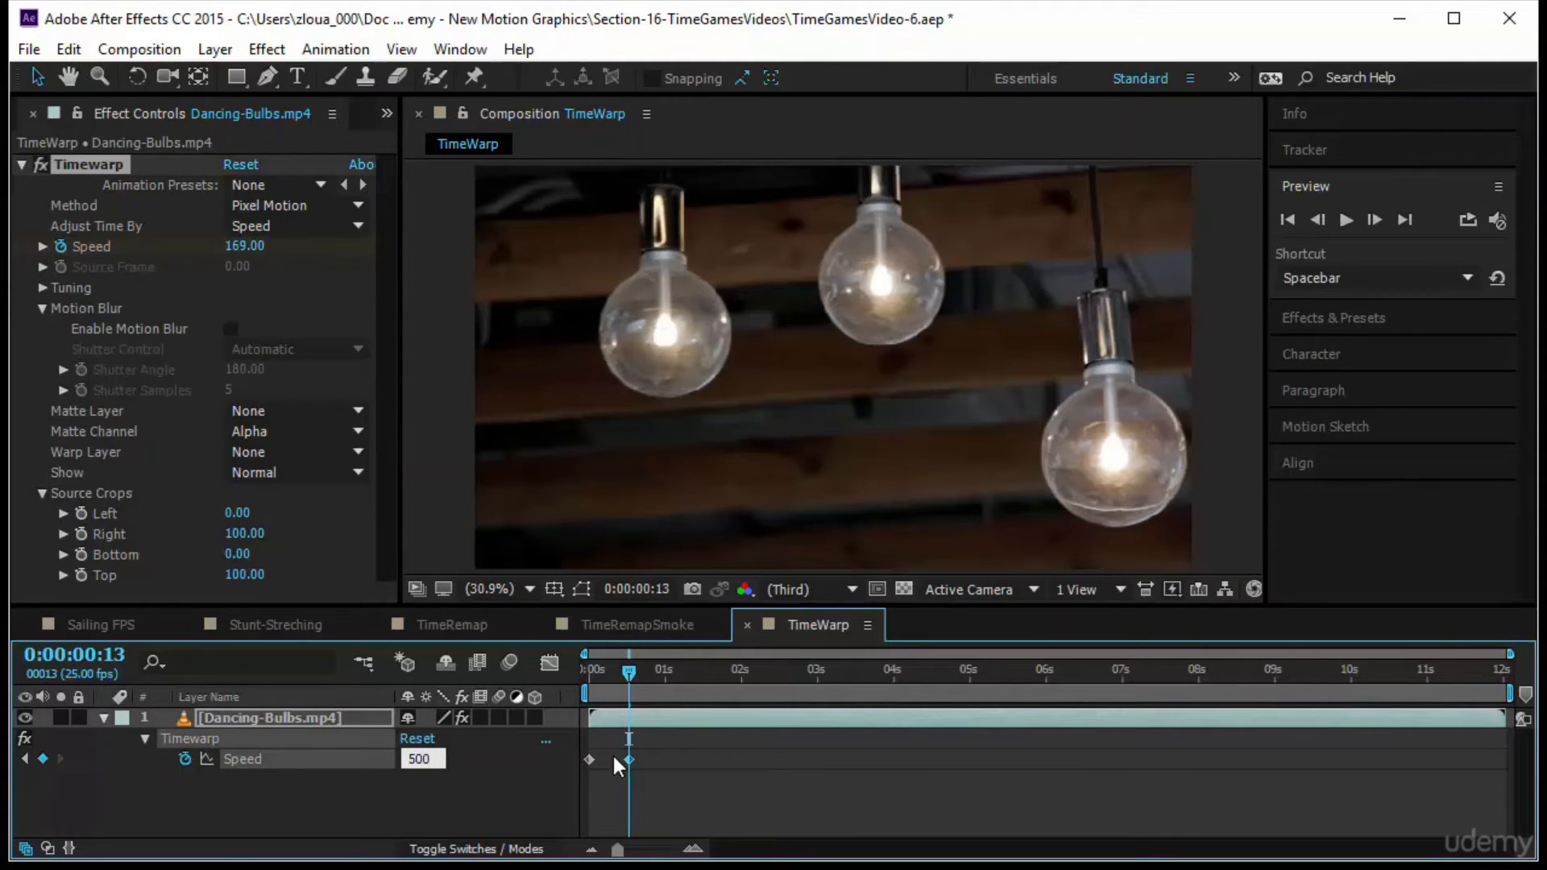
key("Return")
left_click(594, 672)
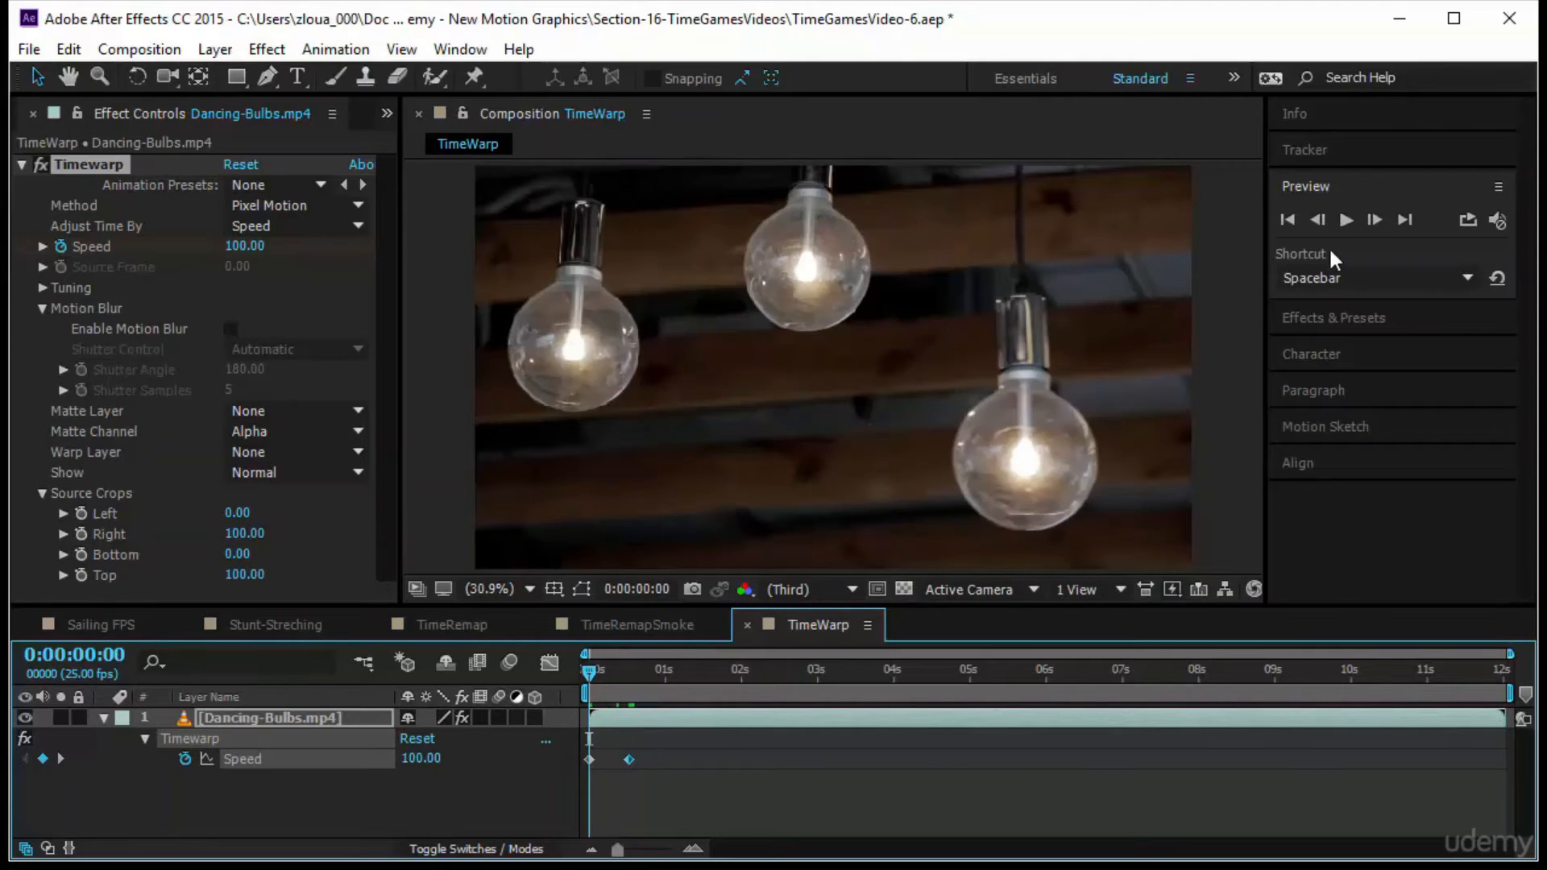
left_click(1344, 219)
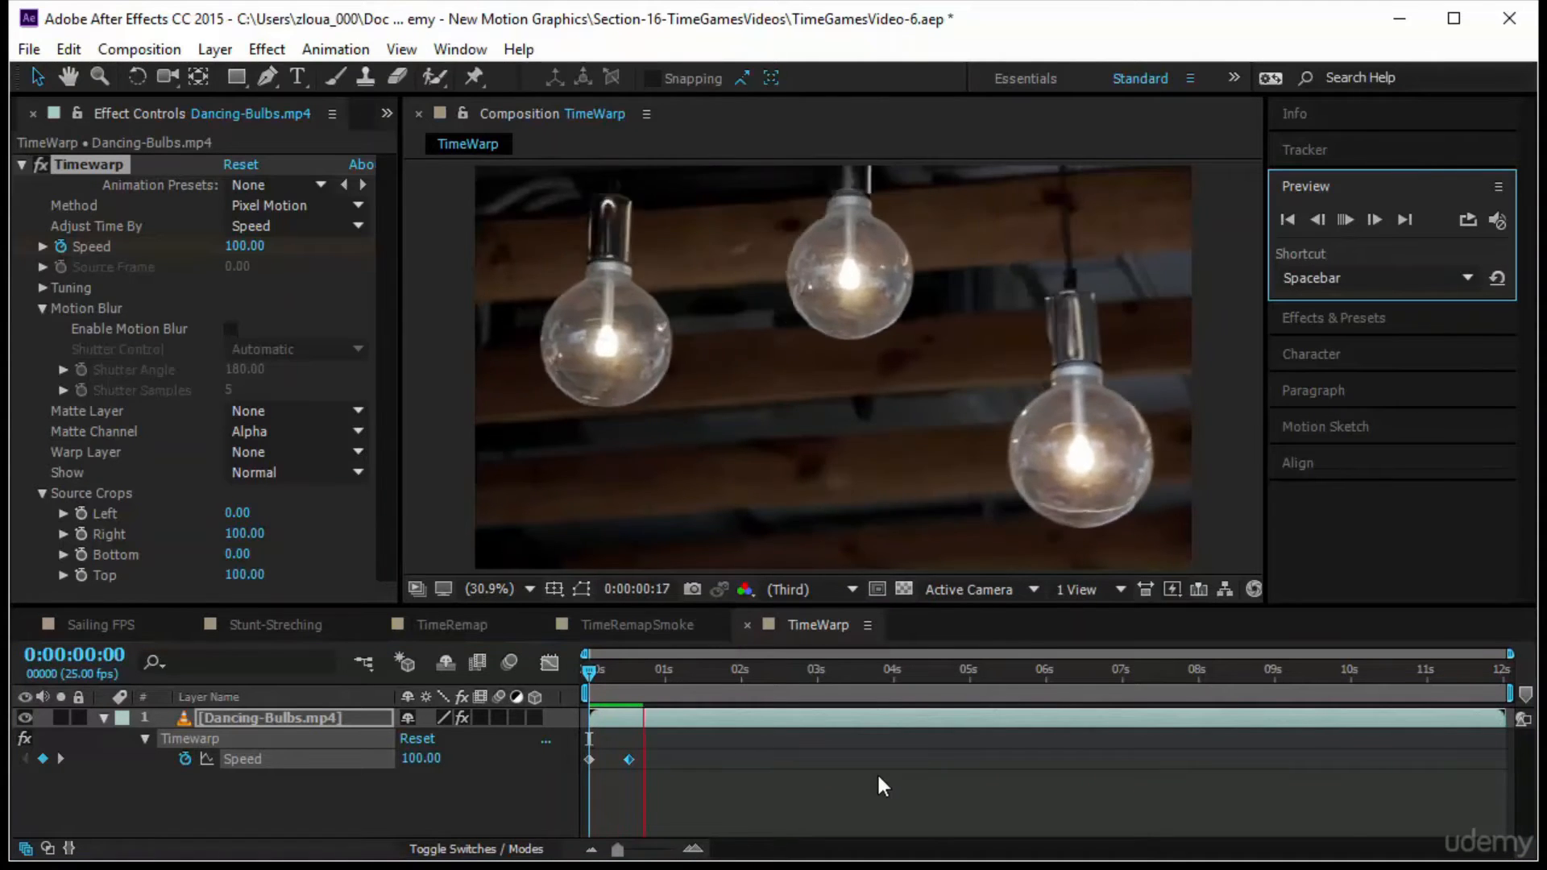
left_click(573, 671)
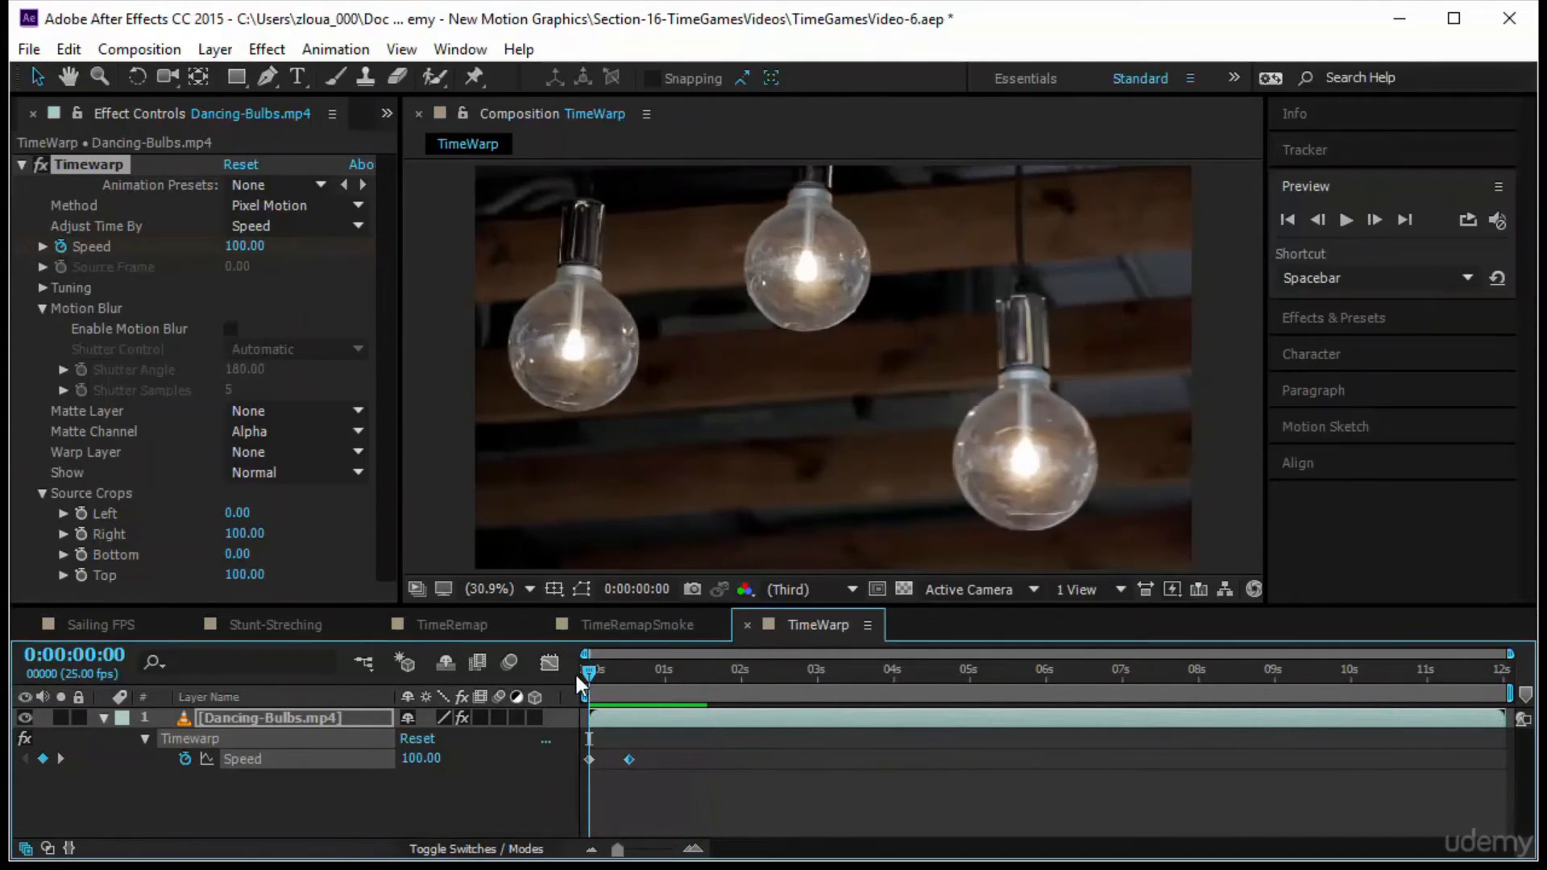
Turn both Speed keyframes into hold keyframes and preview the clip from the start
right_click(628, 760)
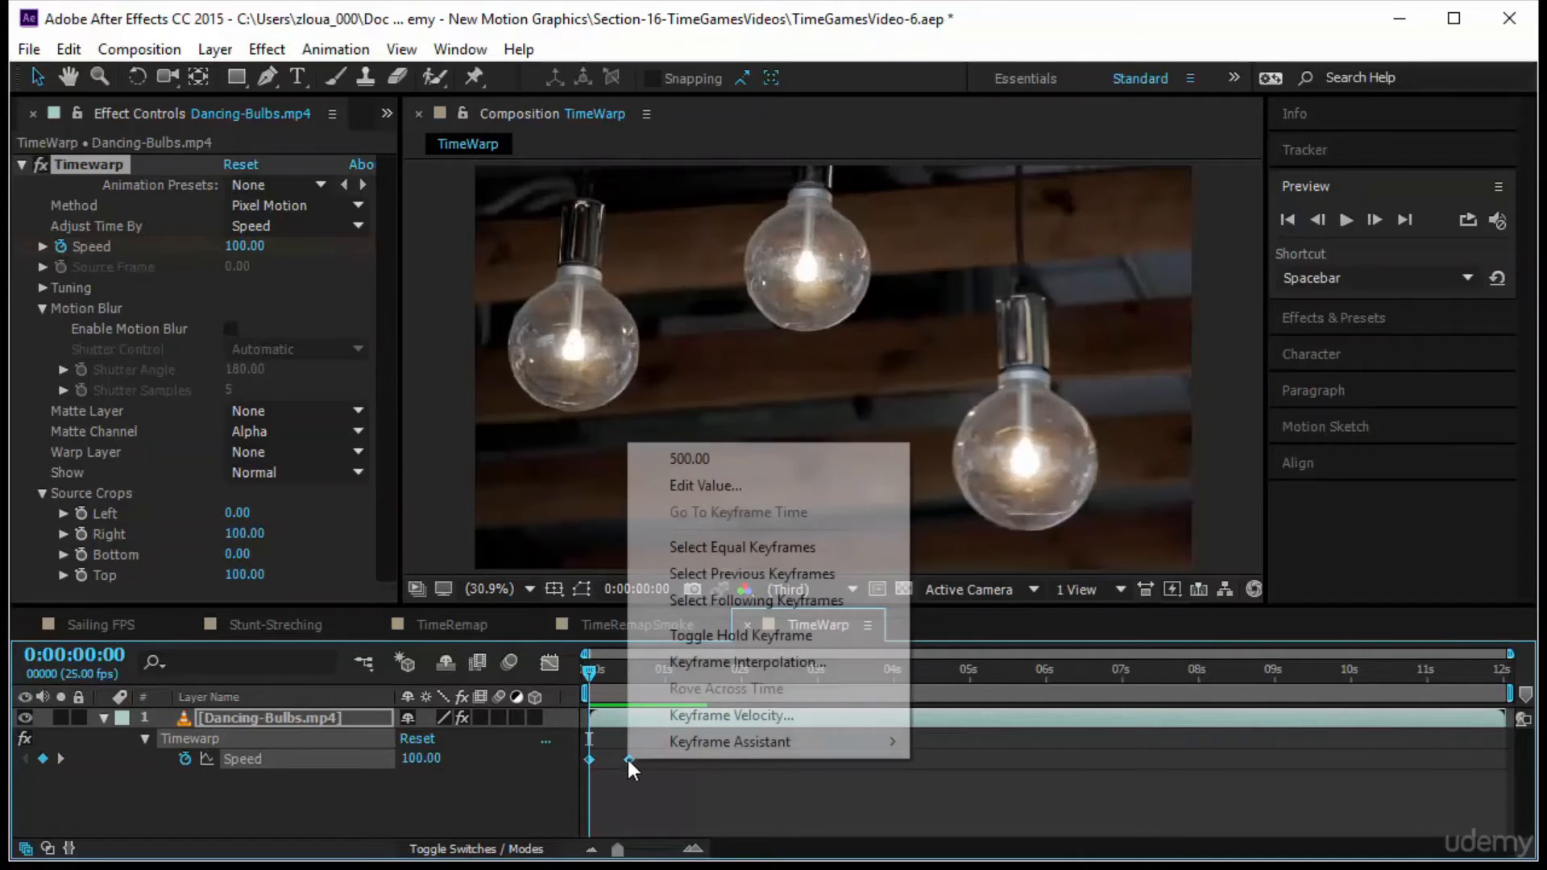
left_click(812, 637)
key("space")
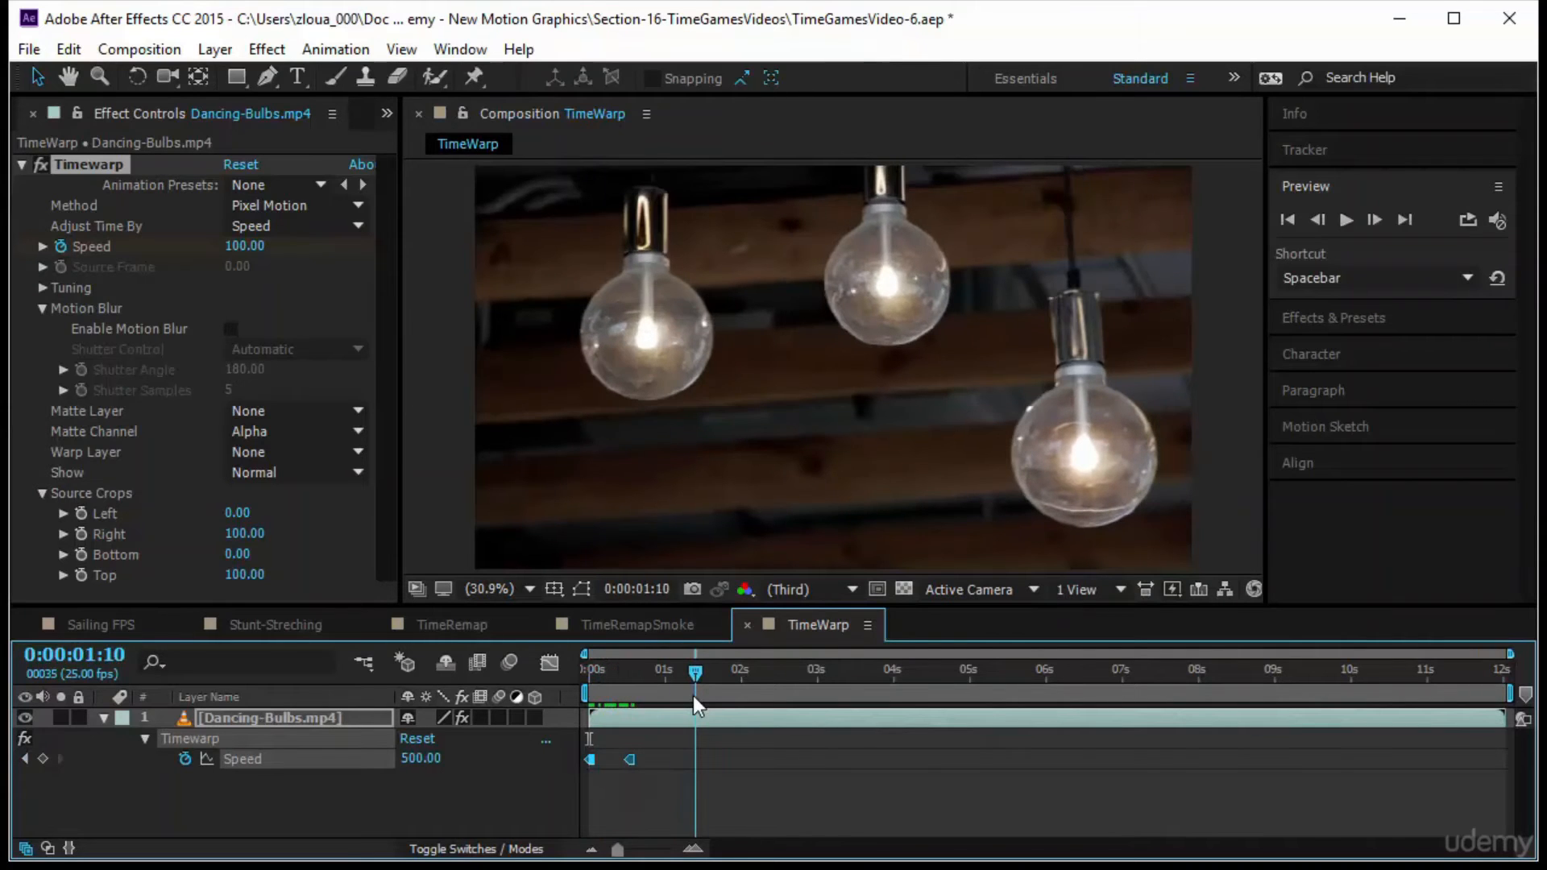
key("space")
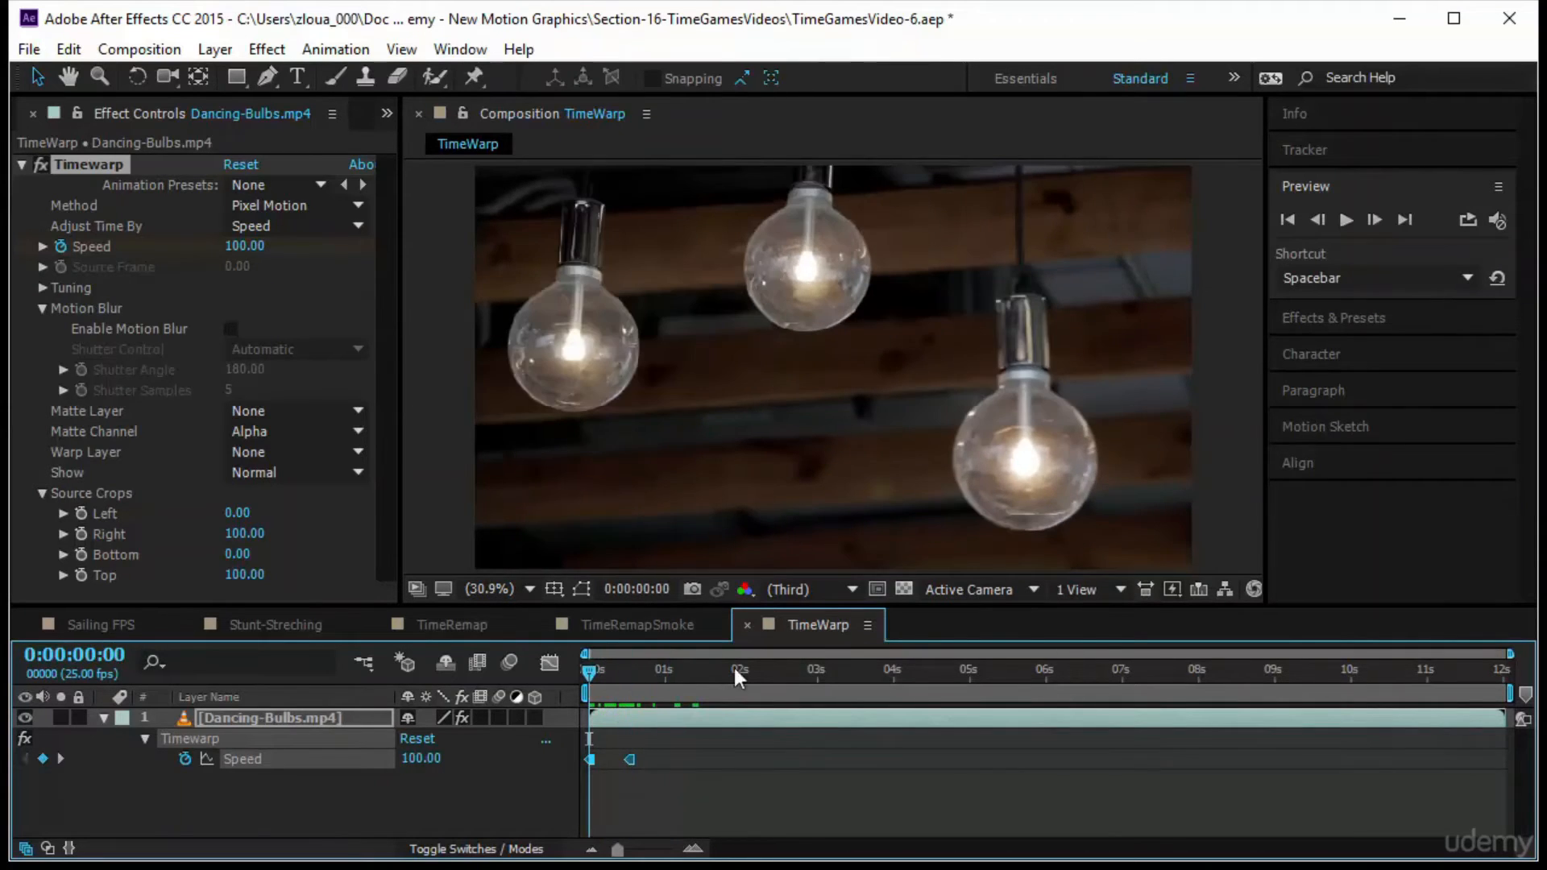
left_click(1344, 219)
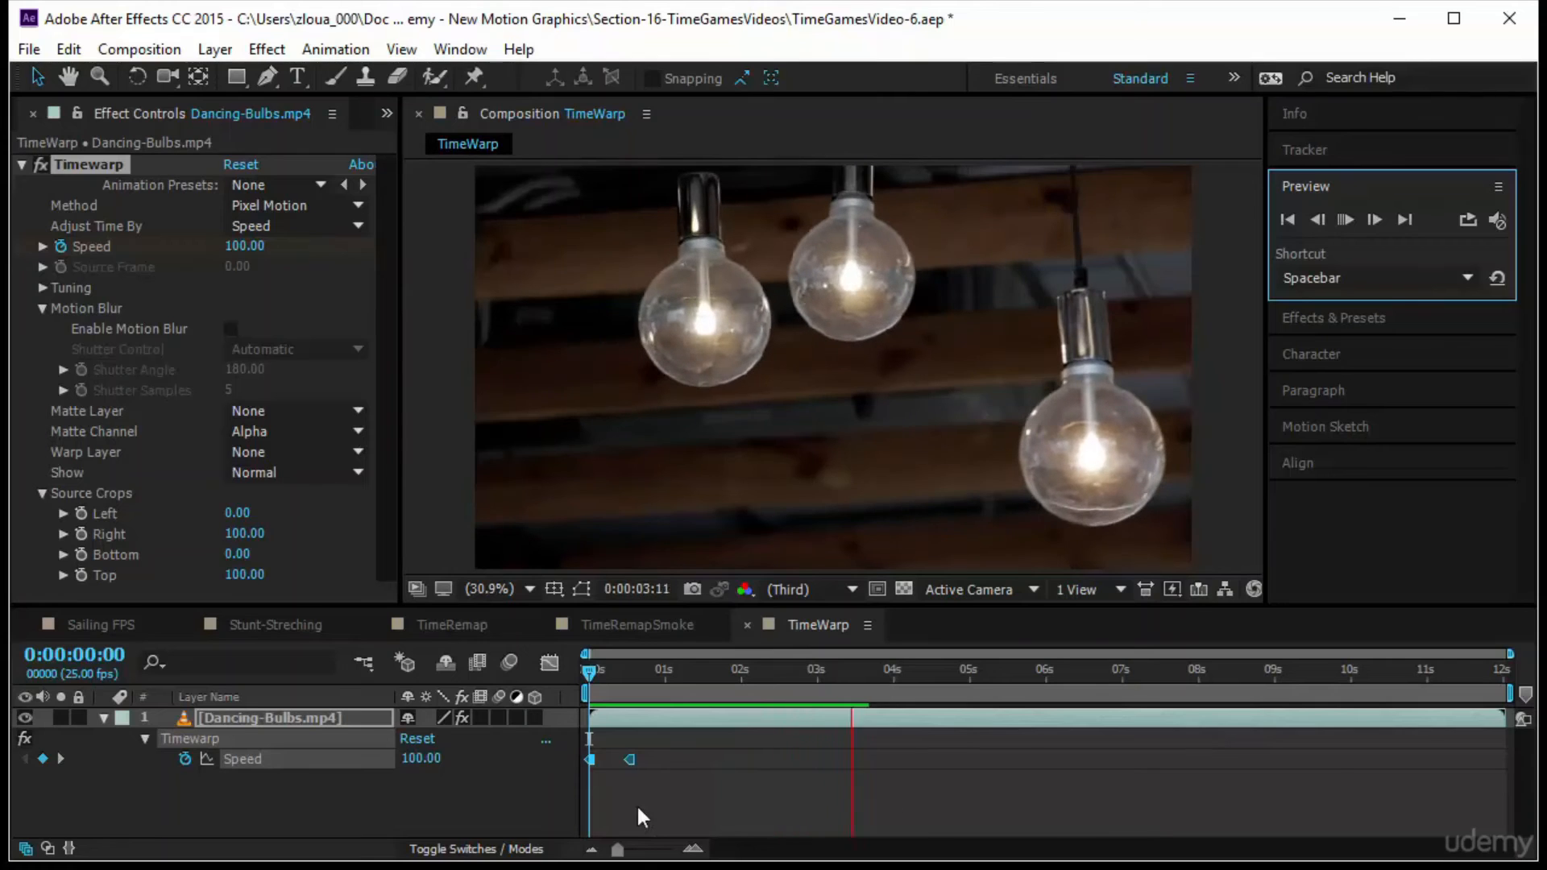
left_click(590, 671)
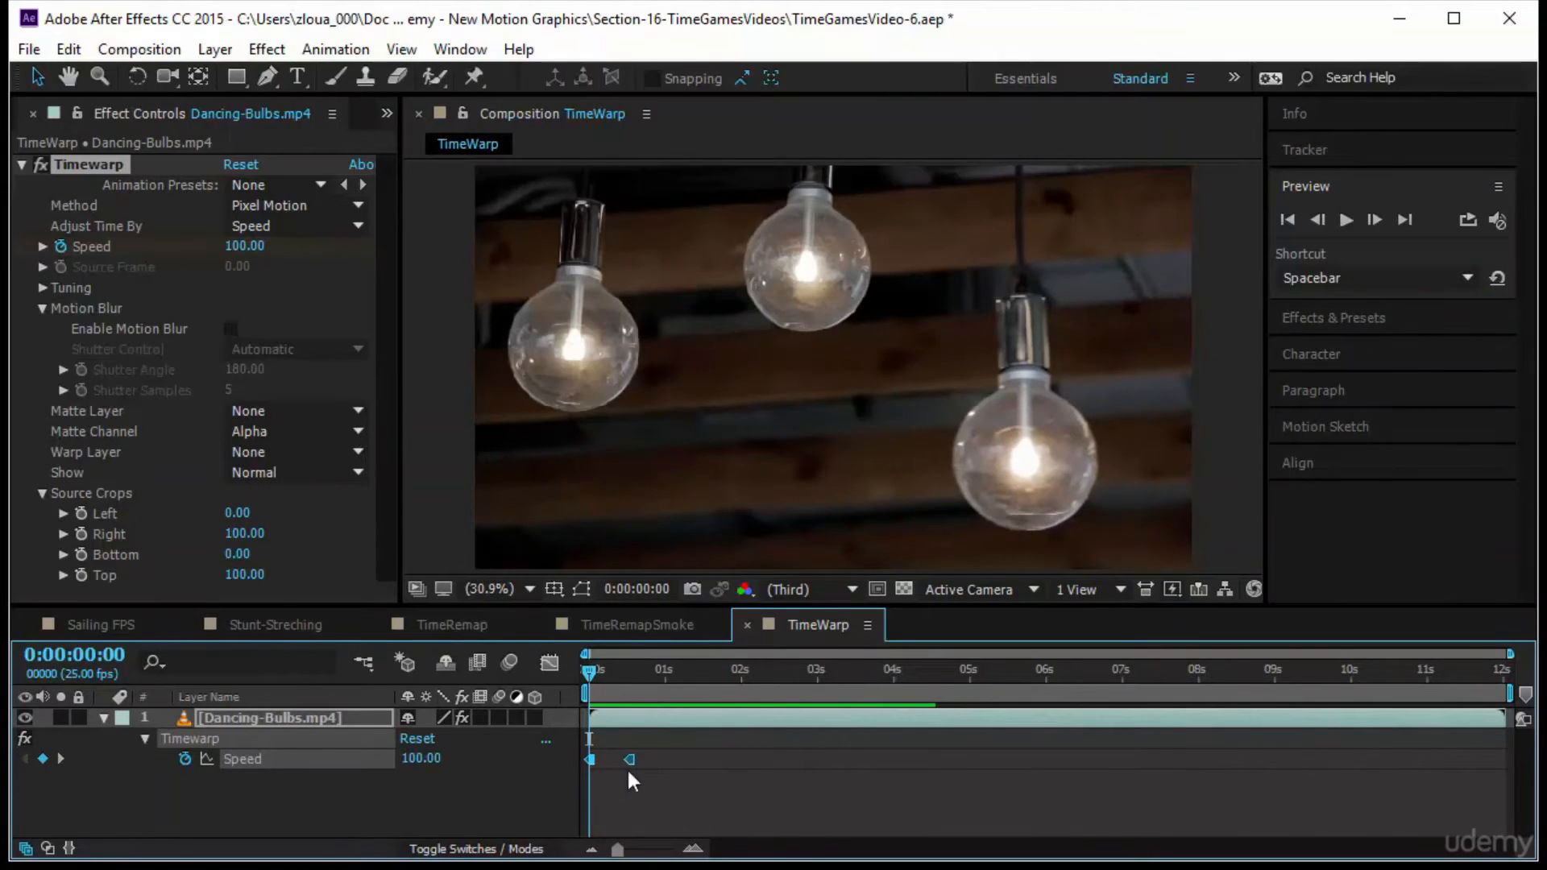
Scrub from the start to the second Speed keyframe at 0:00:00:13 and preview the clip
left_click_drag(591, 674, 606, 679)
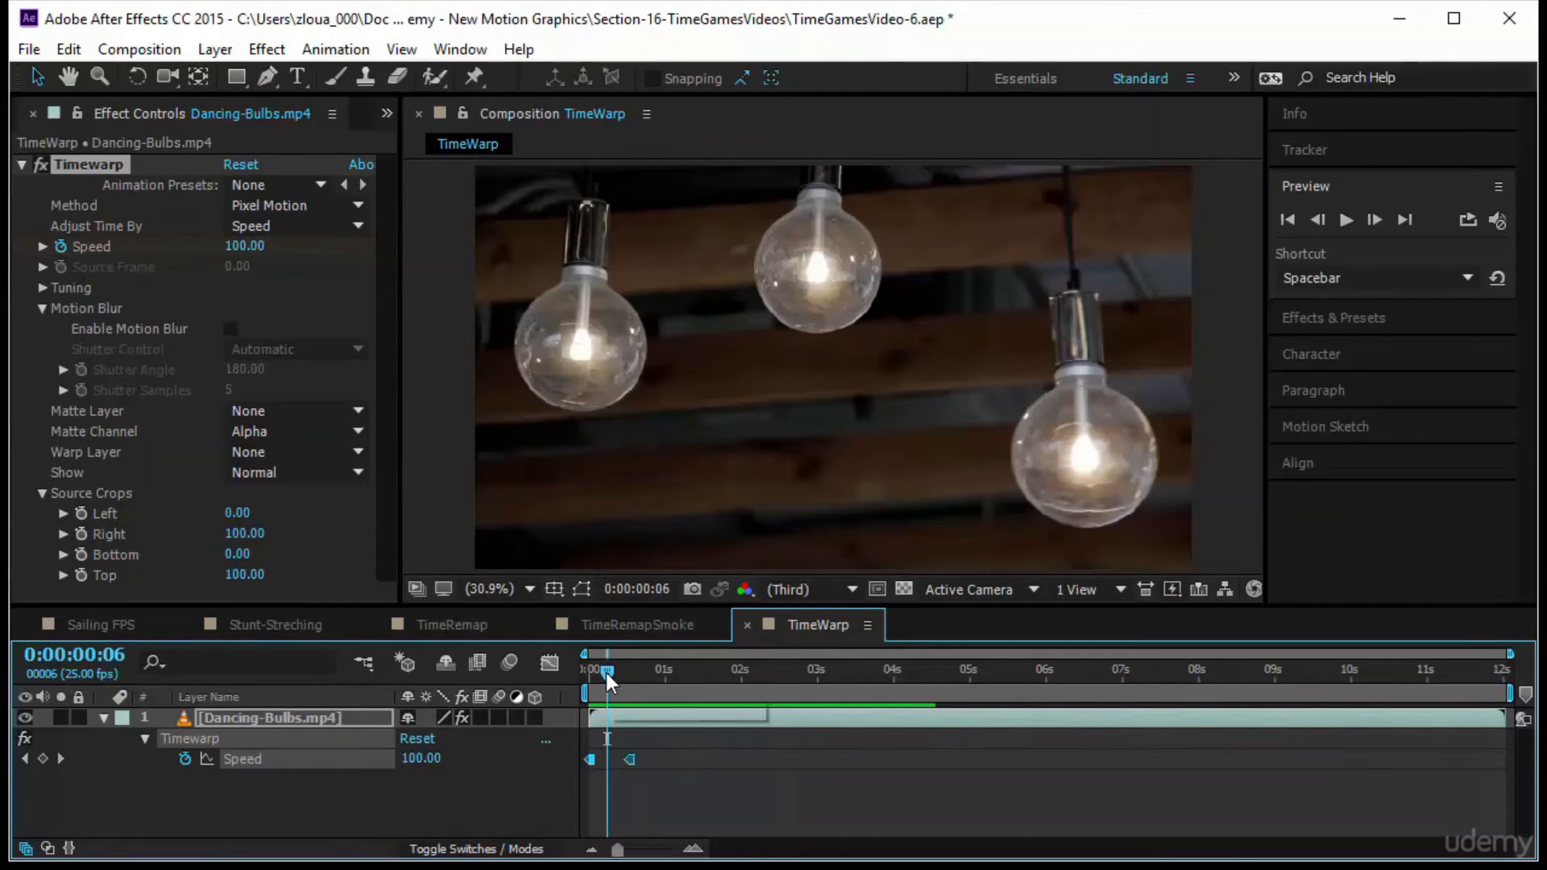
left_click_drag(607, 677, 626, 679)
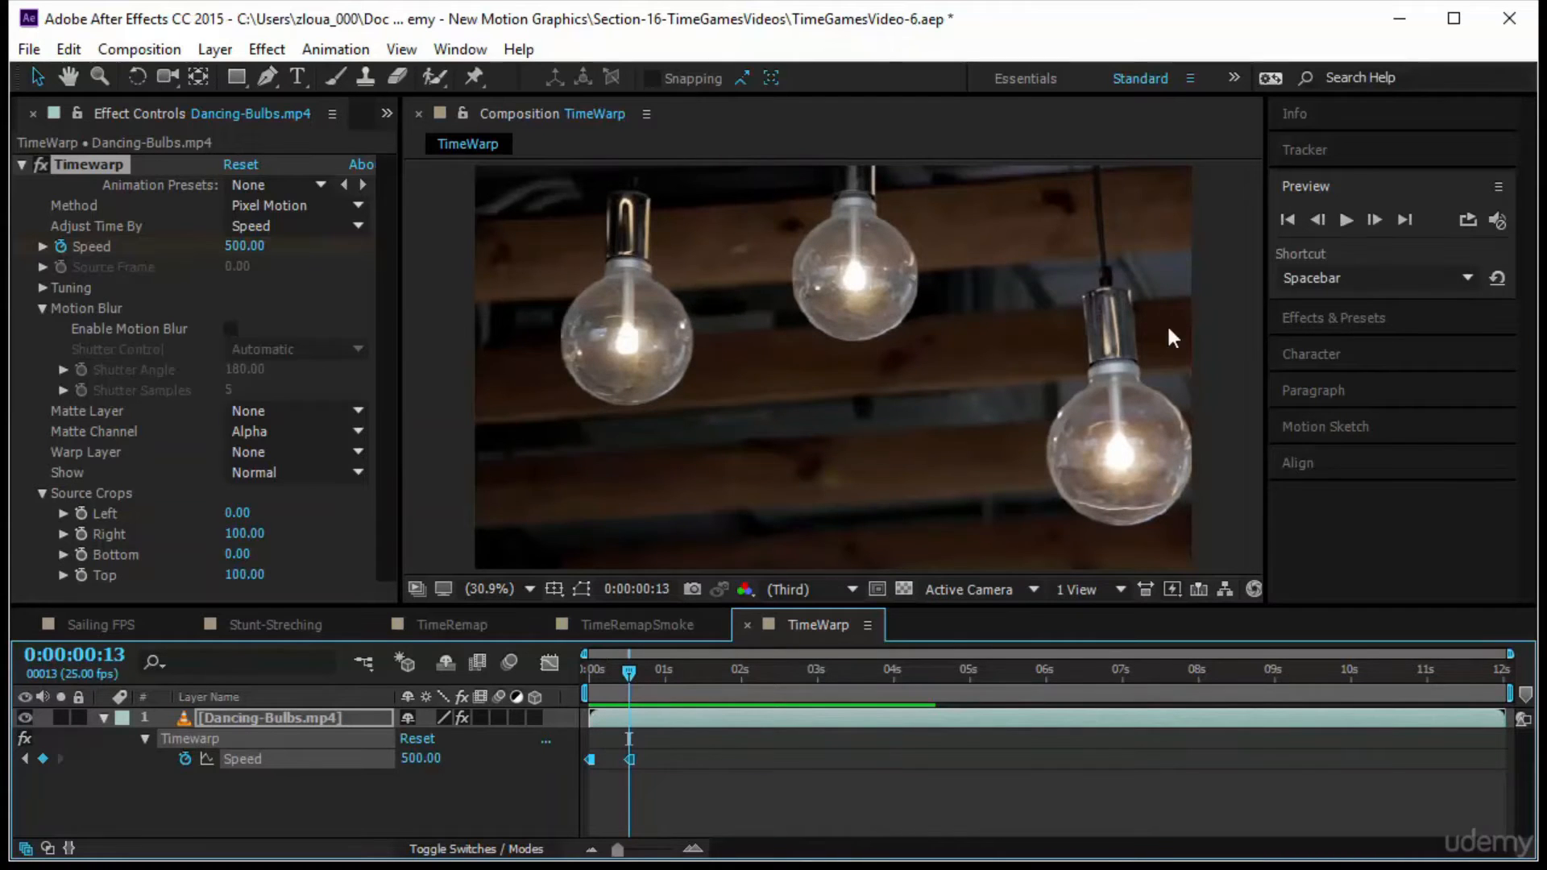
left_click(1353, 217)
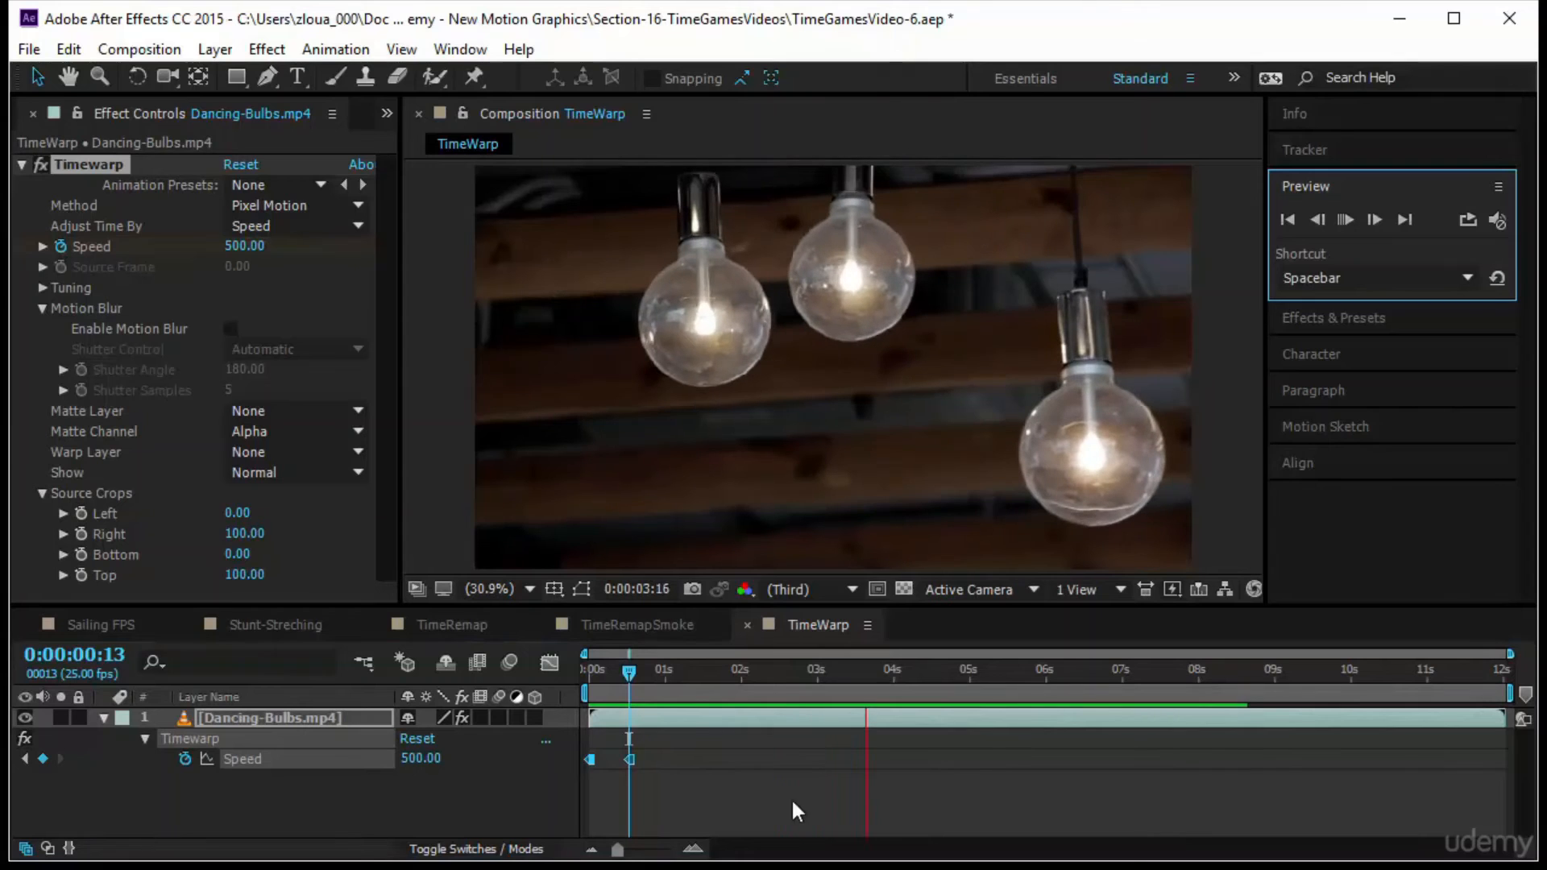
Add a third Timewarp Speed keyframe at 0:00:01:15 with a value of 20
left_click_drag(629, 673, 817, 673)
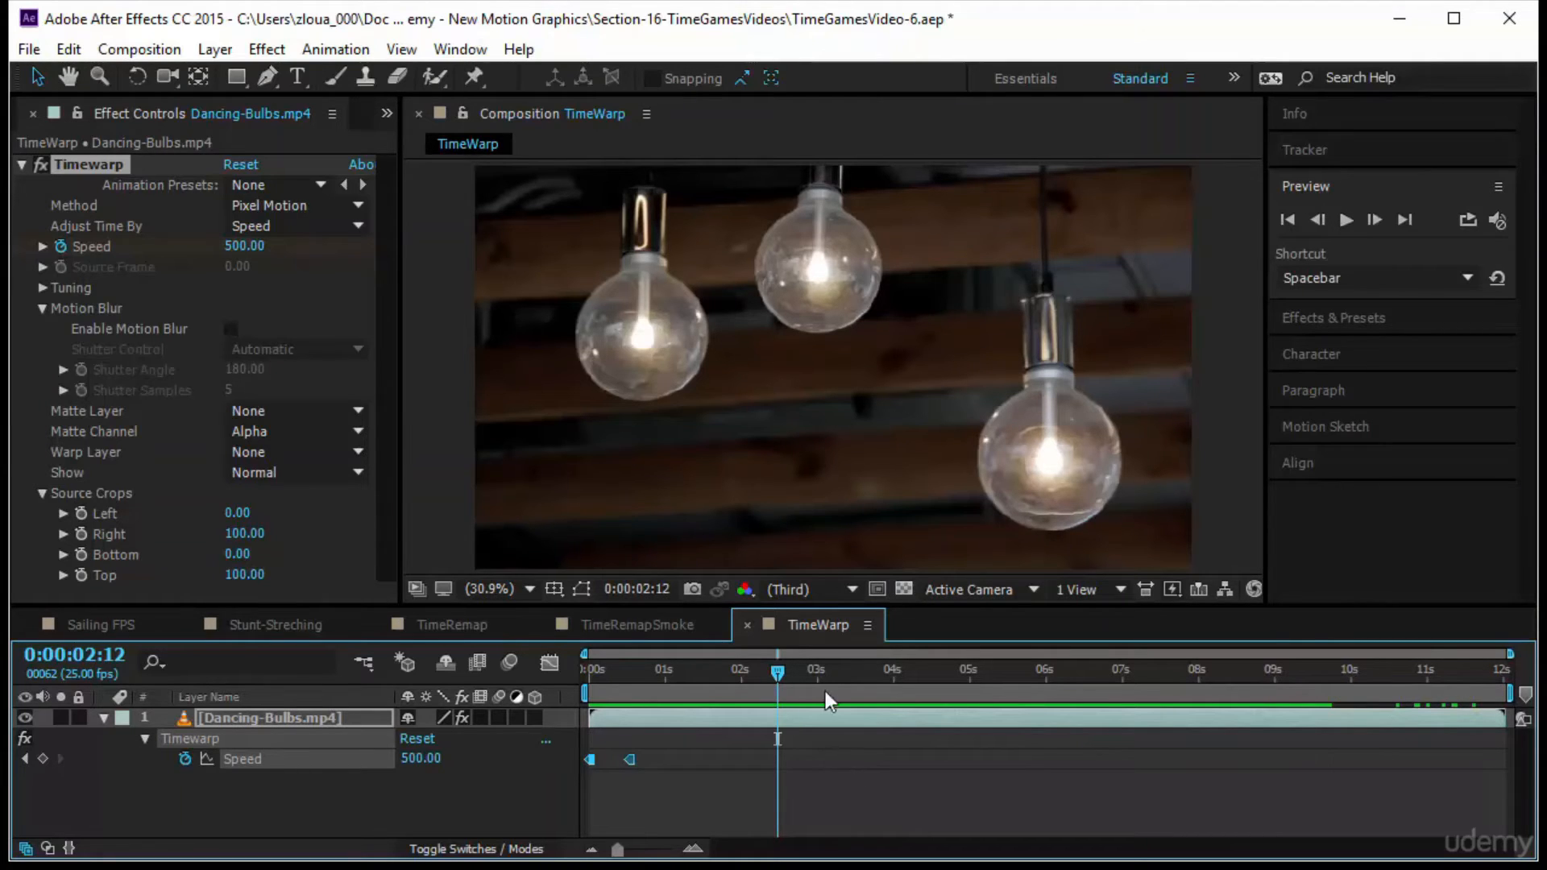
left_click_drag(774, 673, 710, 735)
key("space")
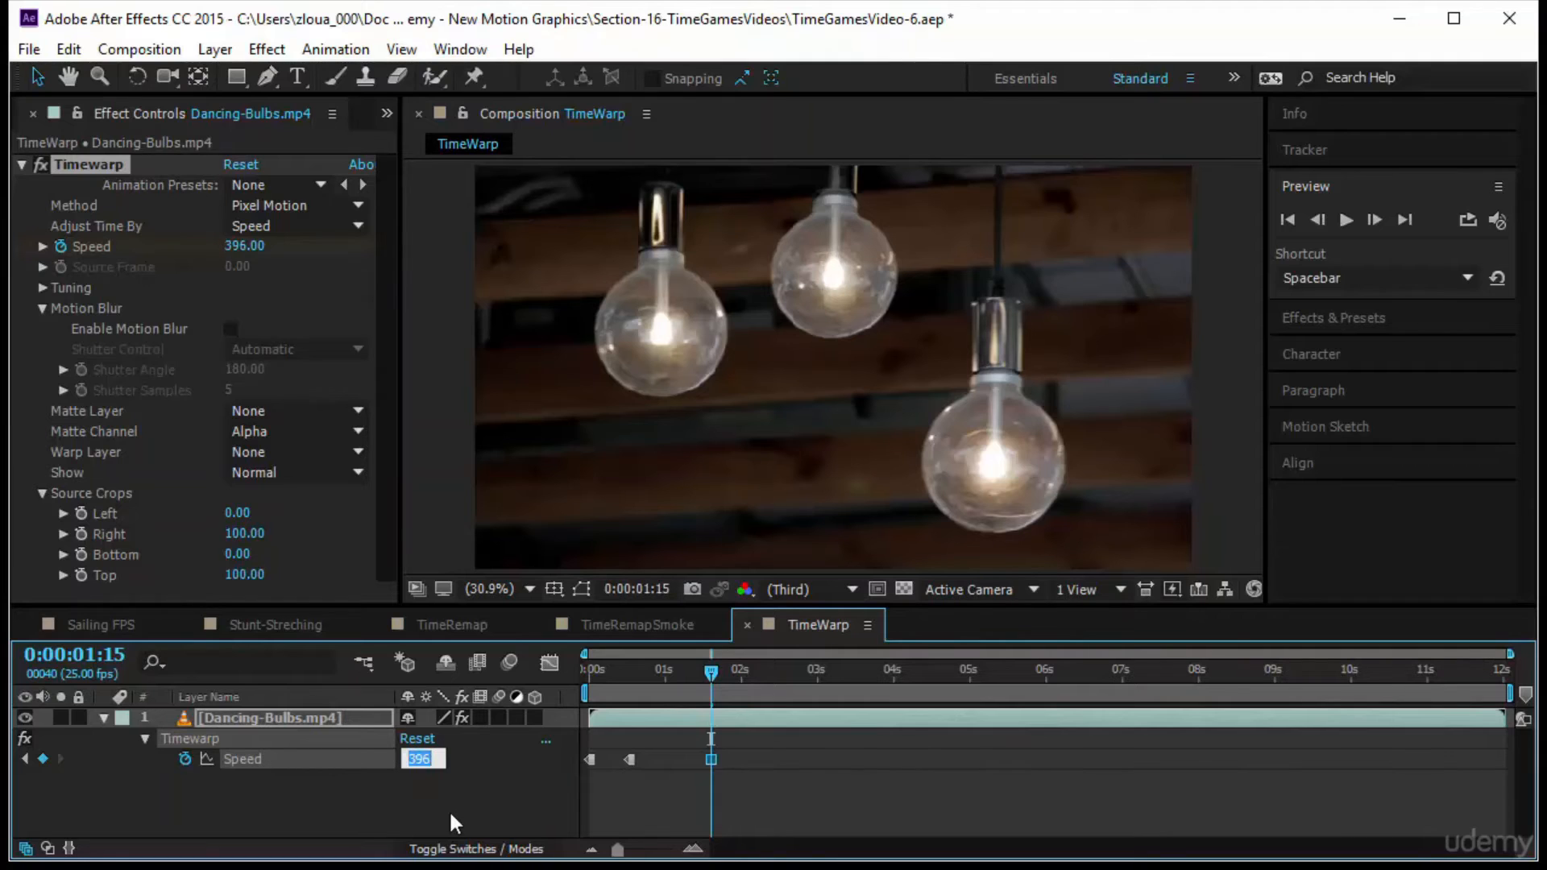
type("20")
key("Return")
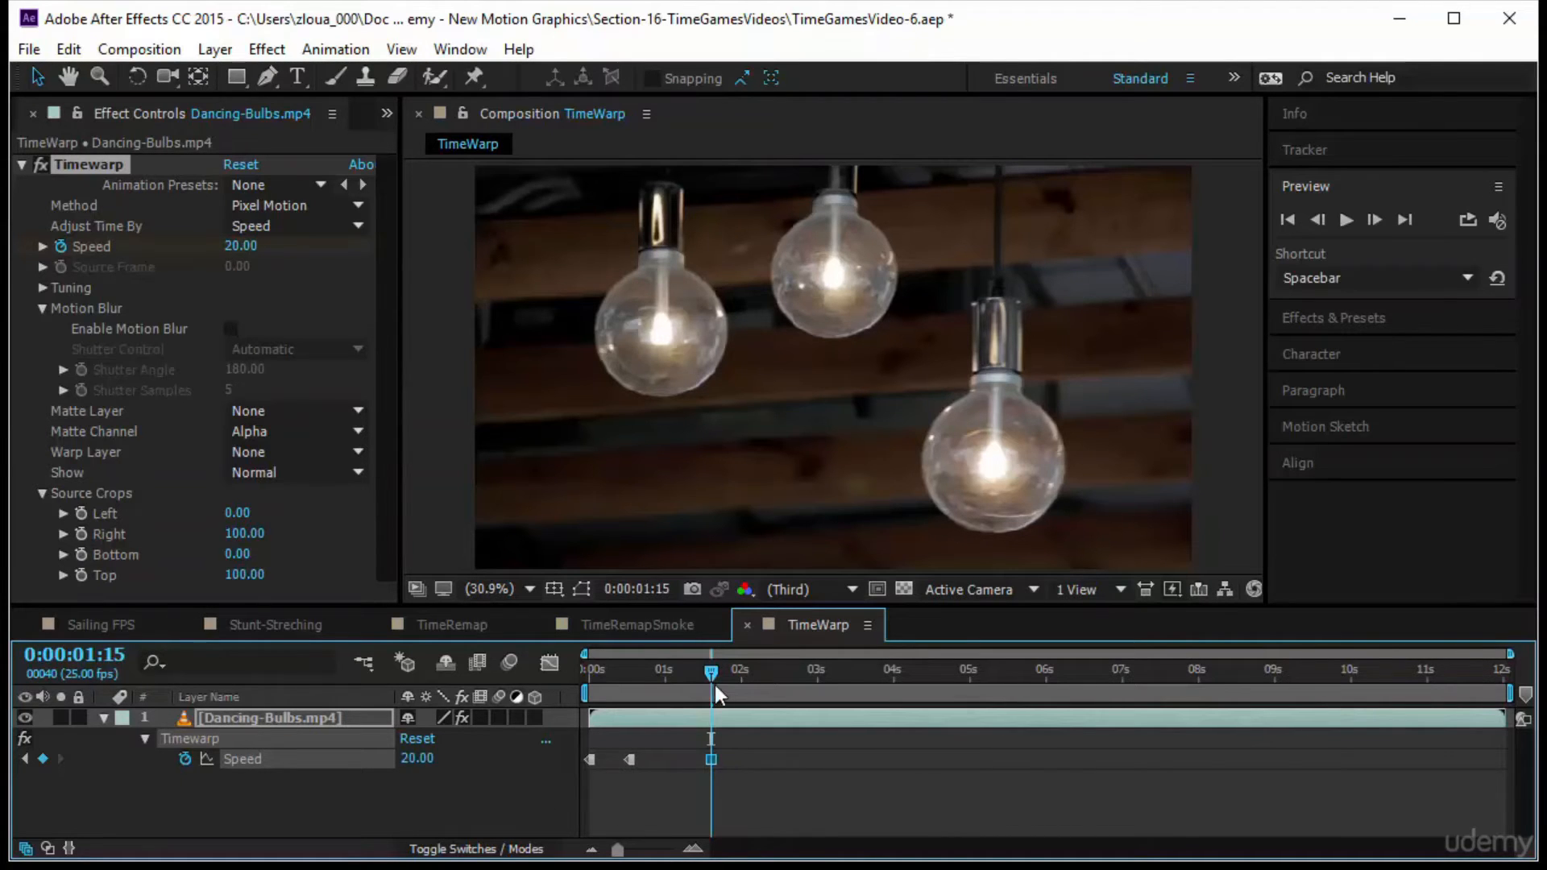
Preview the three-keyframe speed change from the start and end the work area at 0:00:06:00
left_click_drag(714, 685, 509, 694)
left_click(1345, 219)
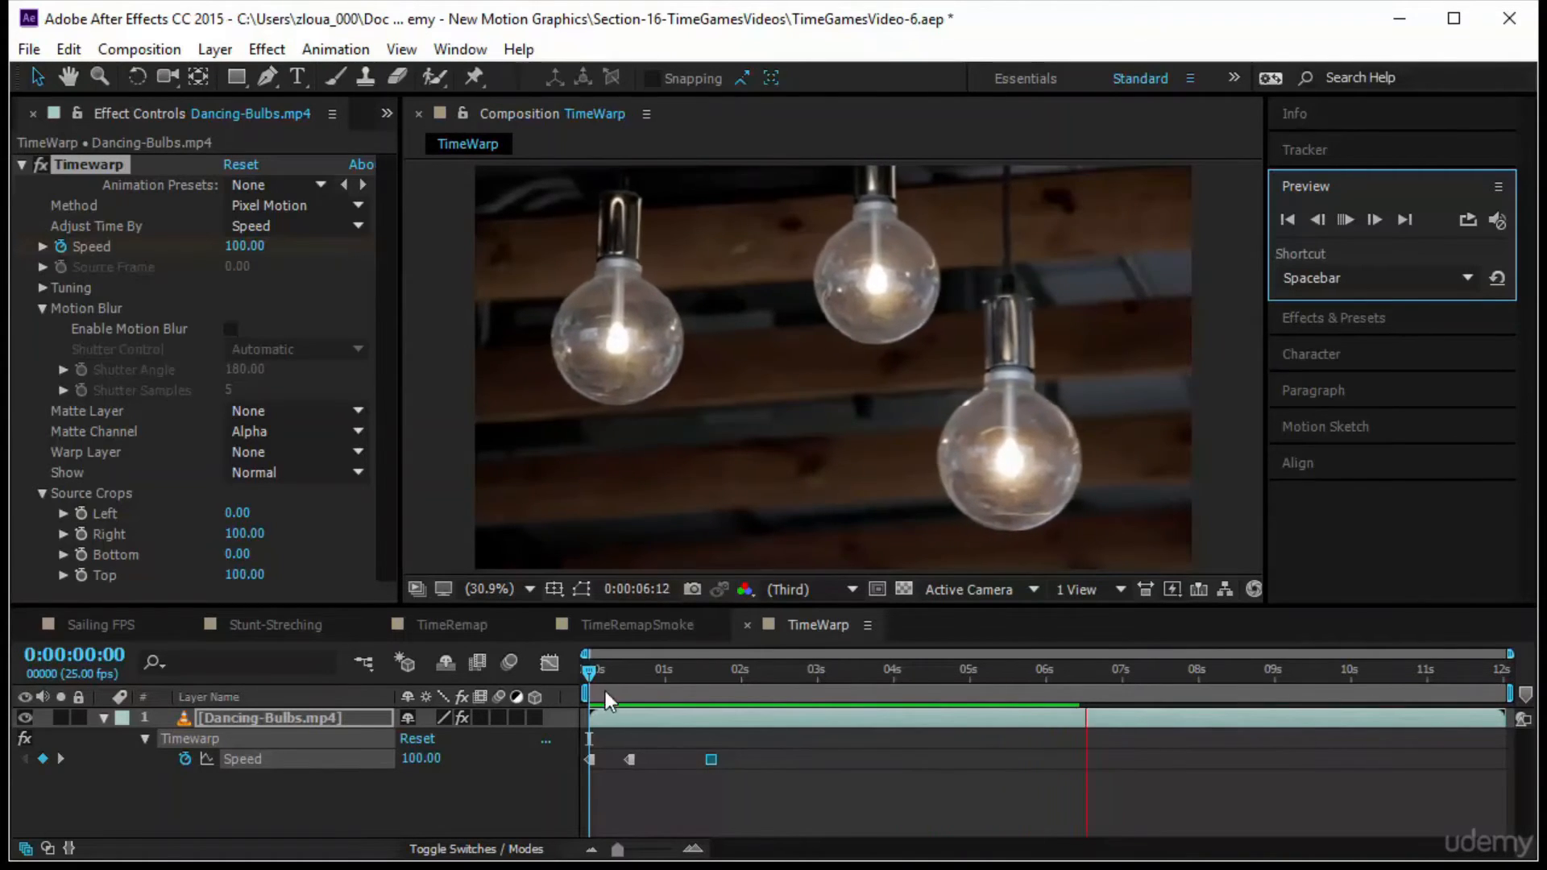
left_click_drag(587, 669, 1045, 666)
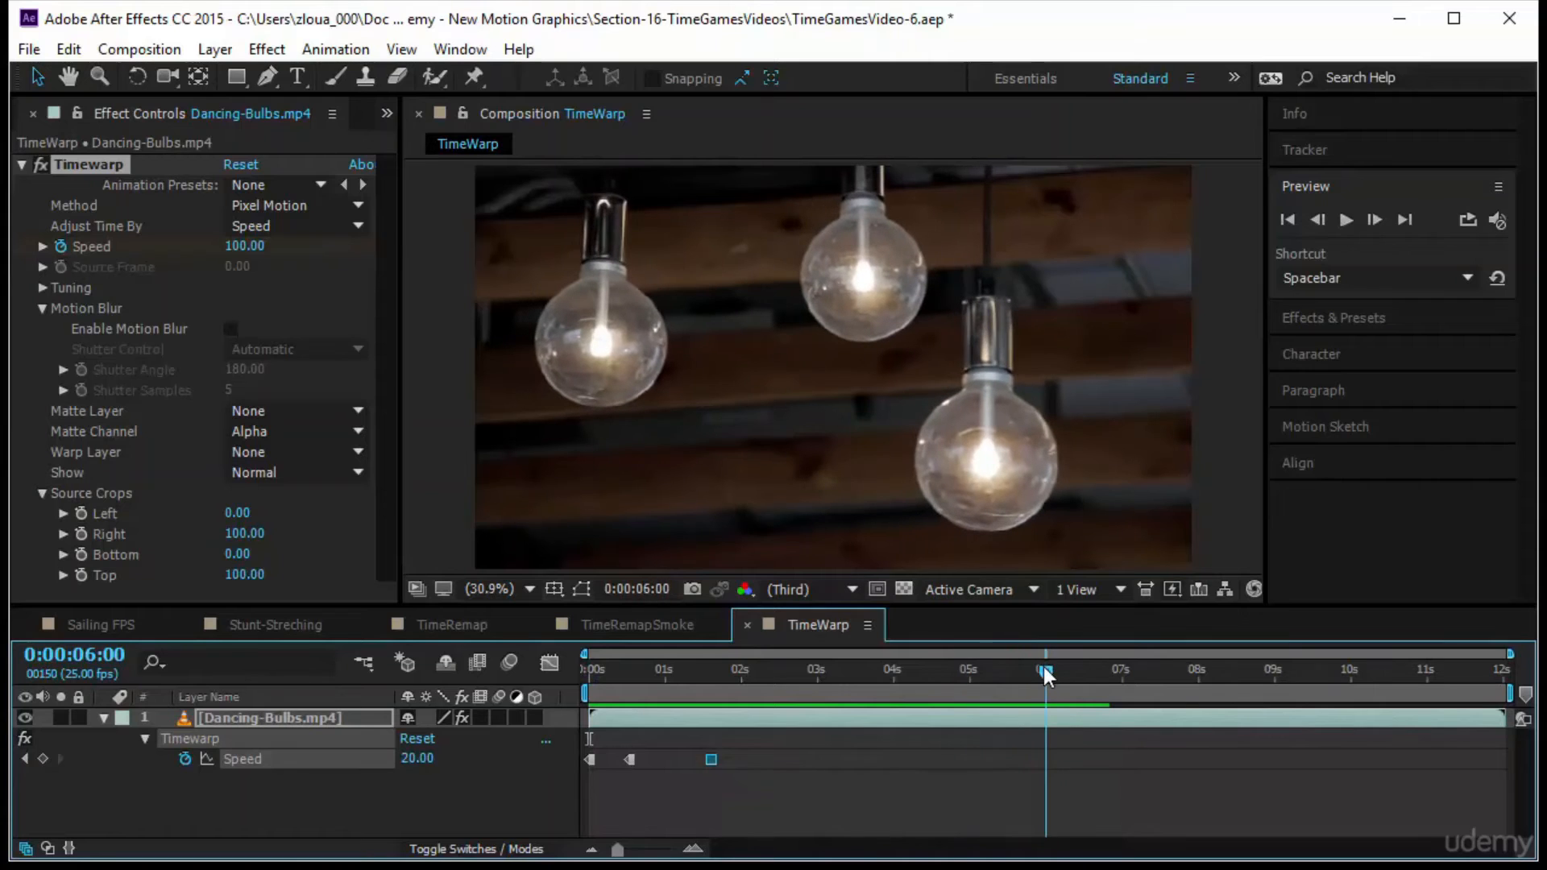
key("n")
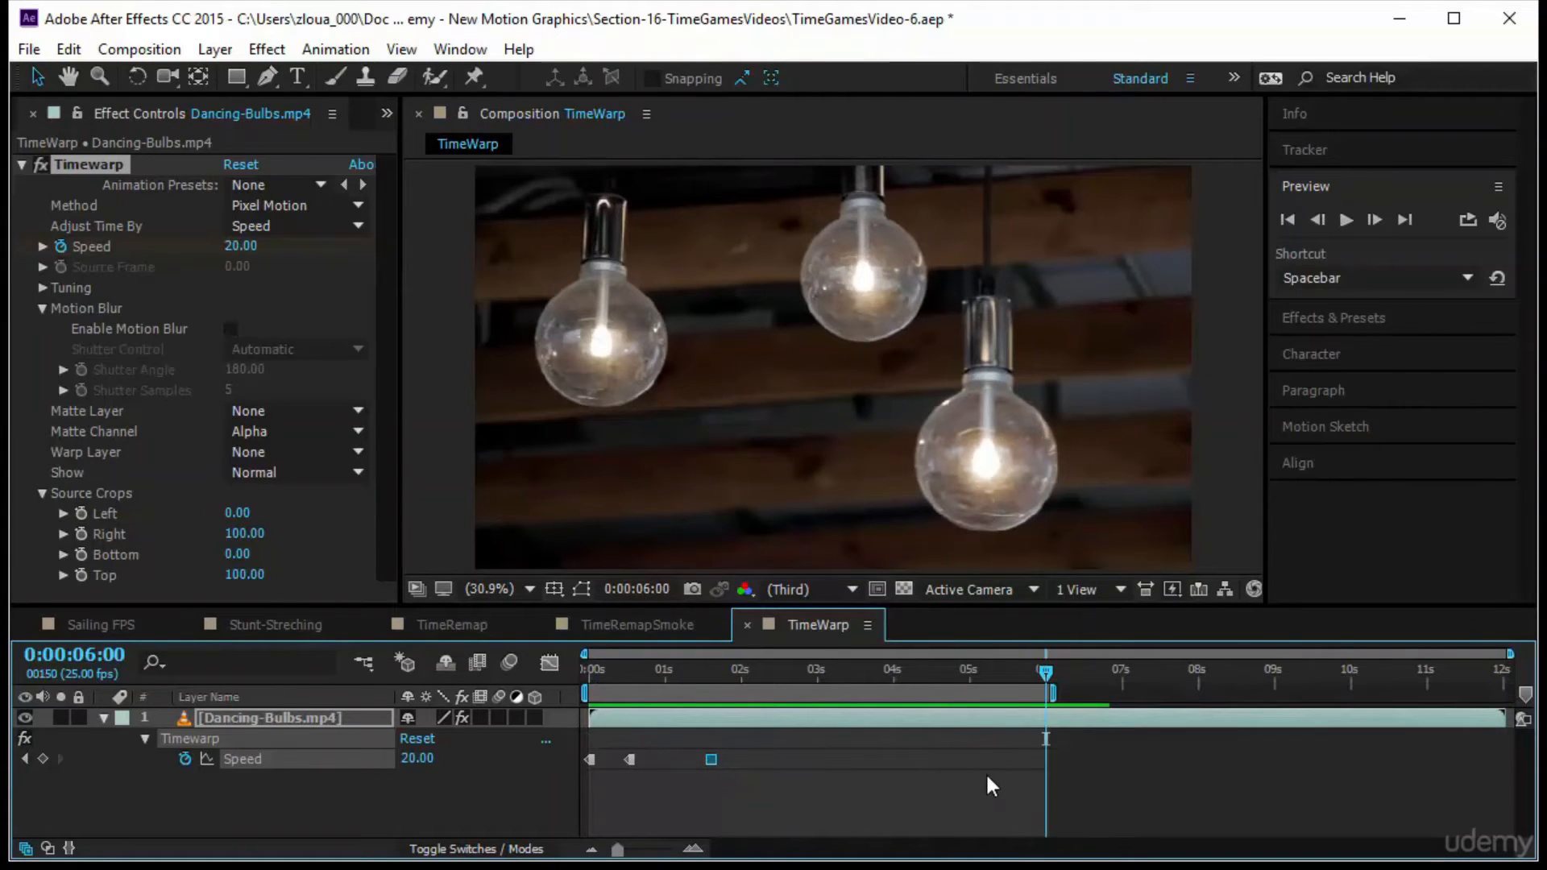
Retime the Speed keyframes, moving the second to about 0:00:00:16 and the third to about 0:00:02:13
left_click_drag(709, 759, 739, 759)
left_click_drag(635, 760, 643, 760)
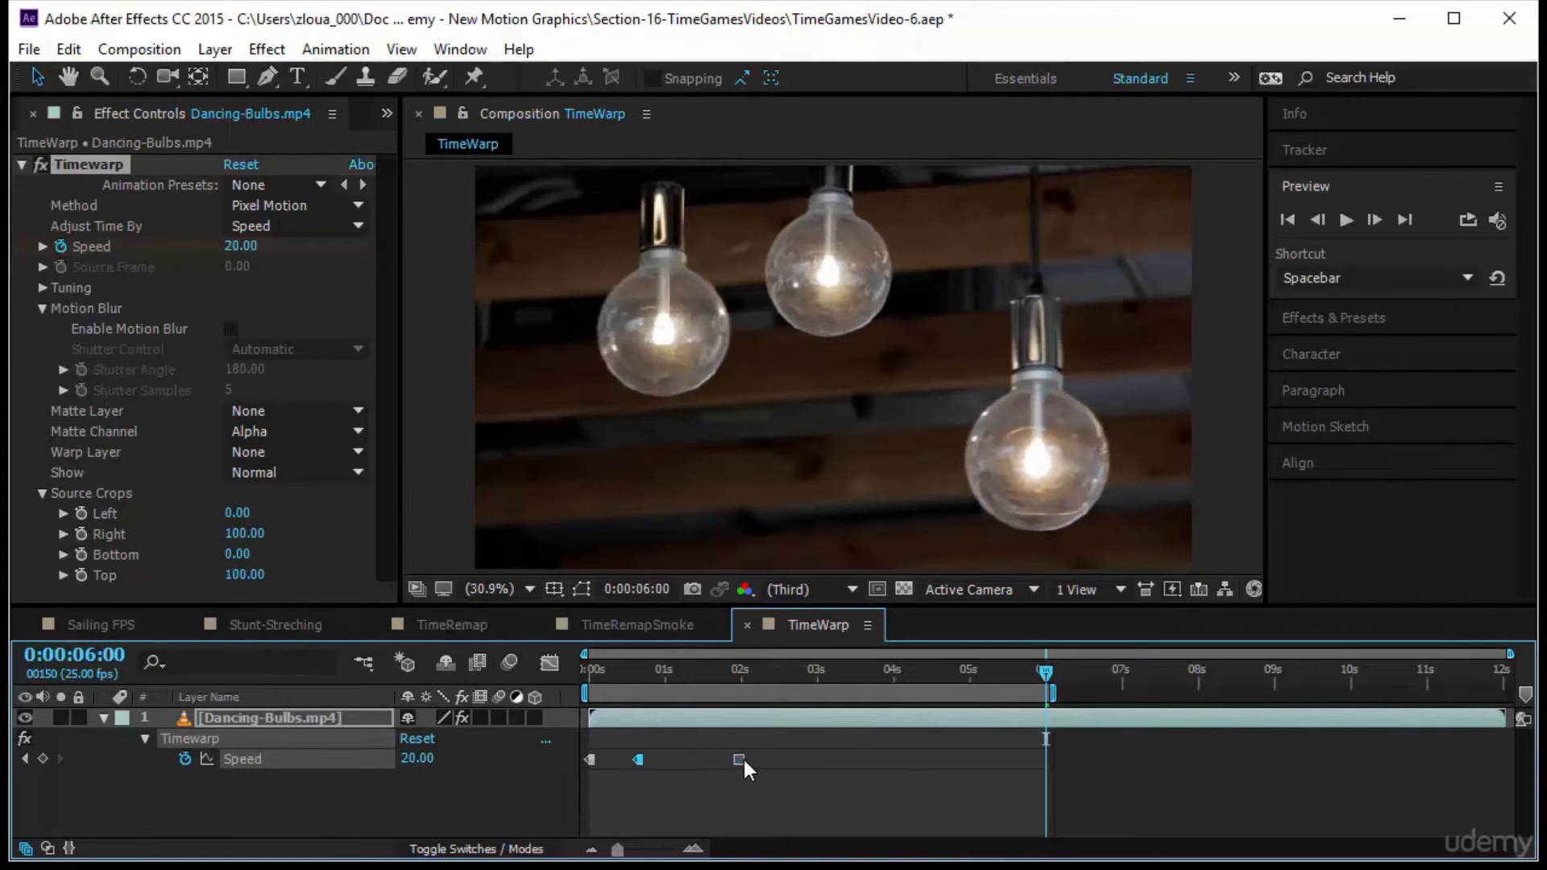
left_click_drag(739, 759, 864, 760)
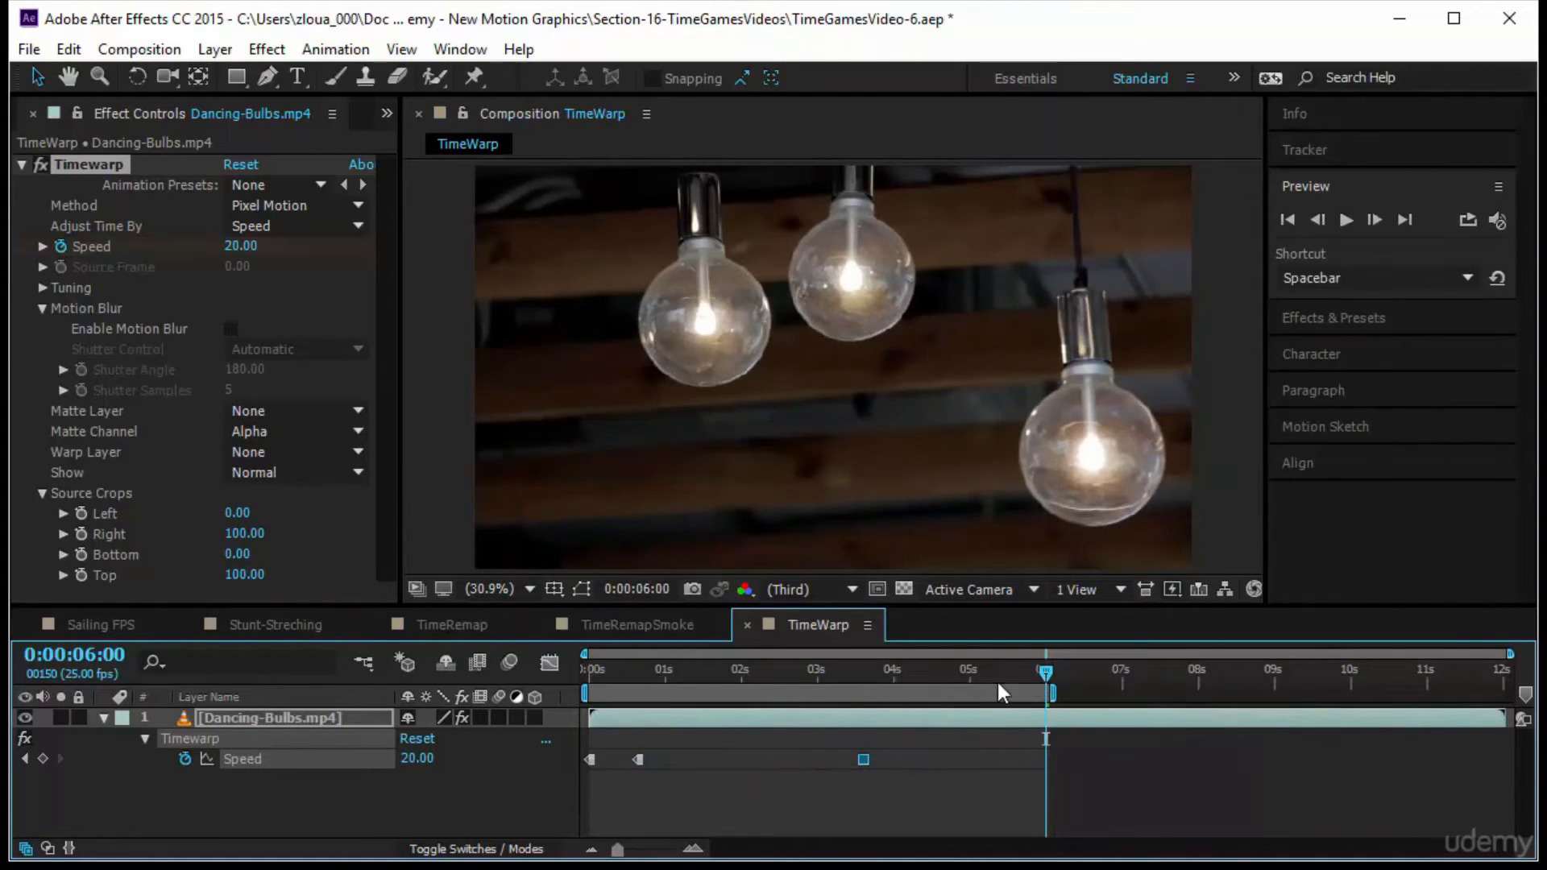
key("space")
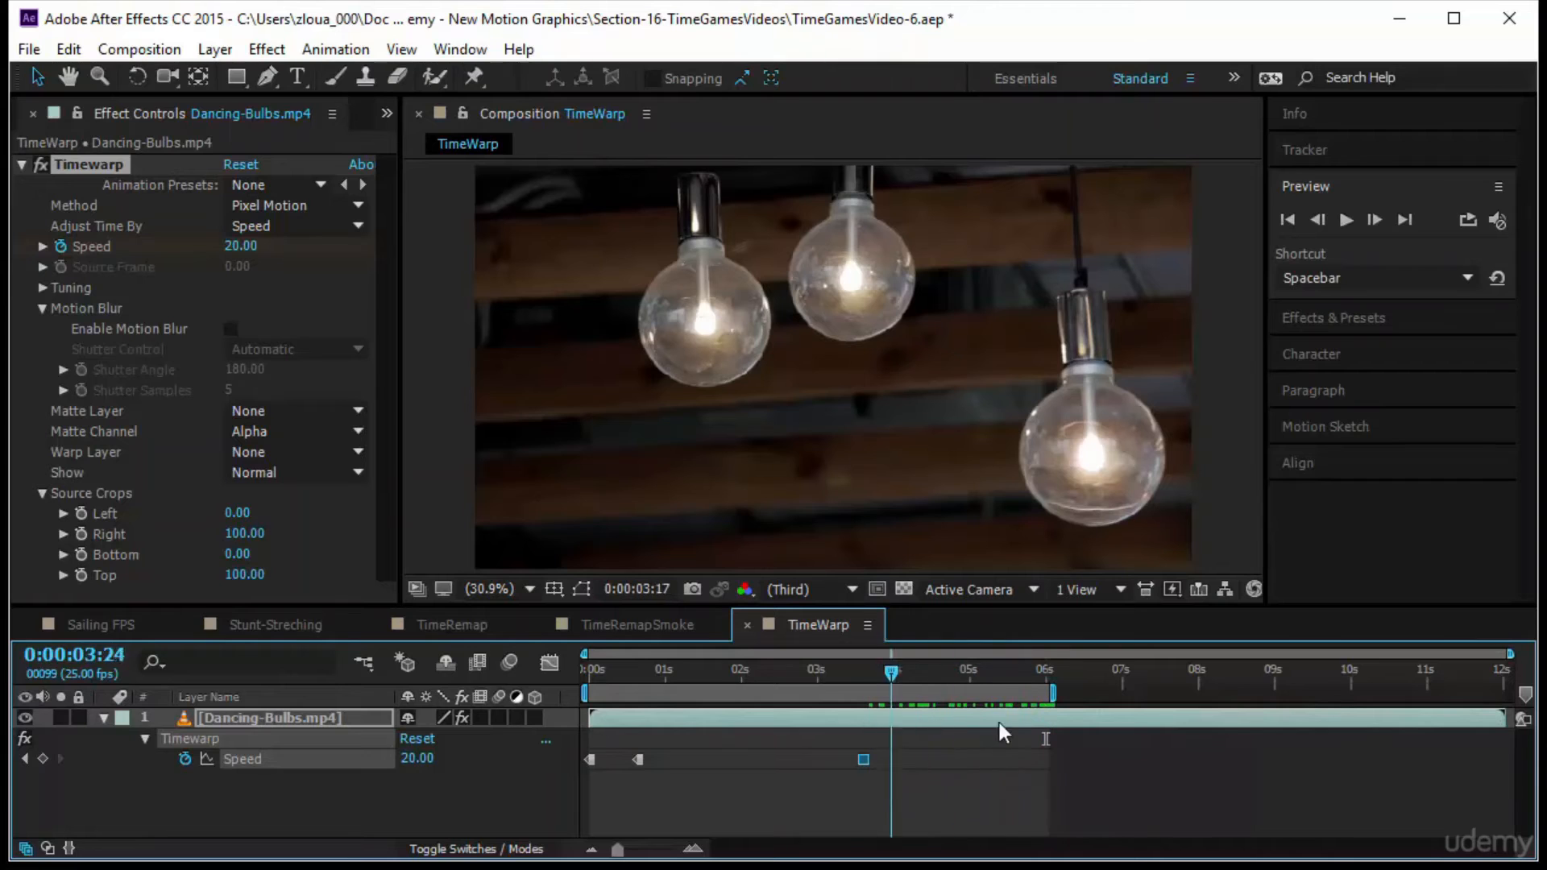
left_click_drag(859, 759, 781, 759)
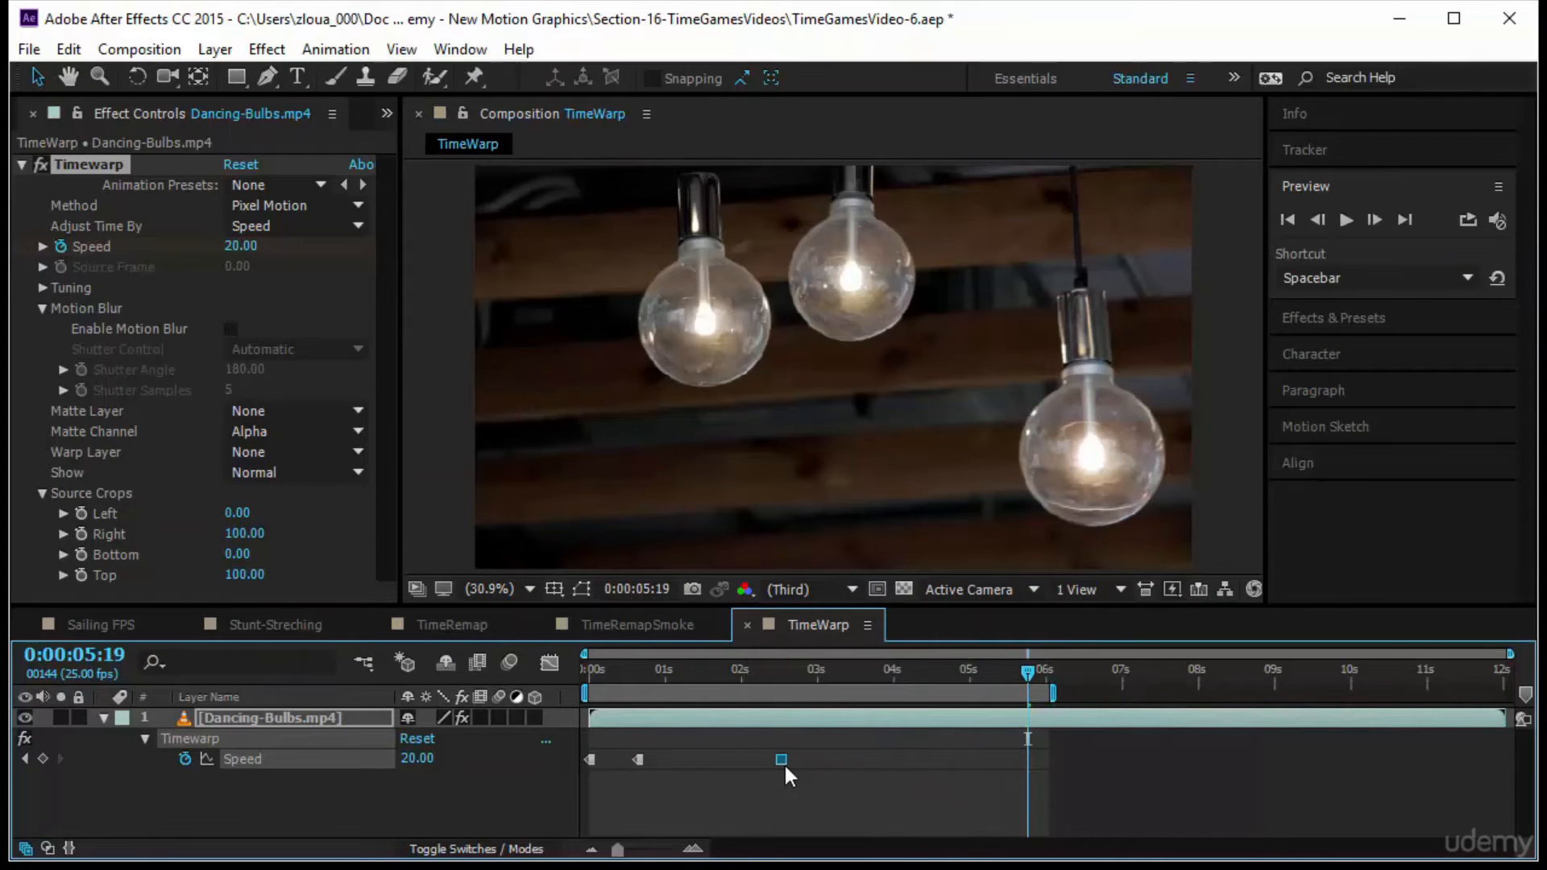
Return to the start of the composition and enable the Timewarp effect's motion blur
left_click_drag(999, 687, 586, 739)
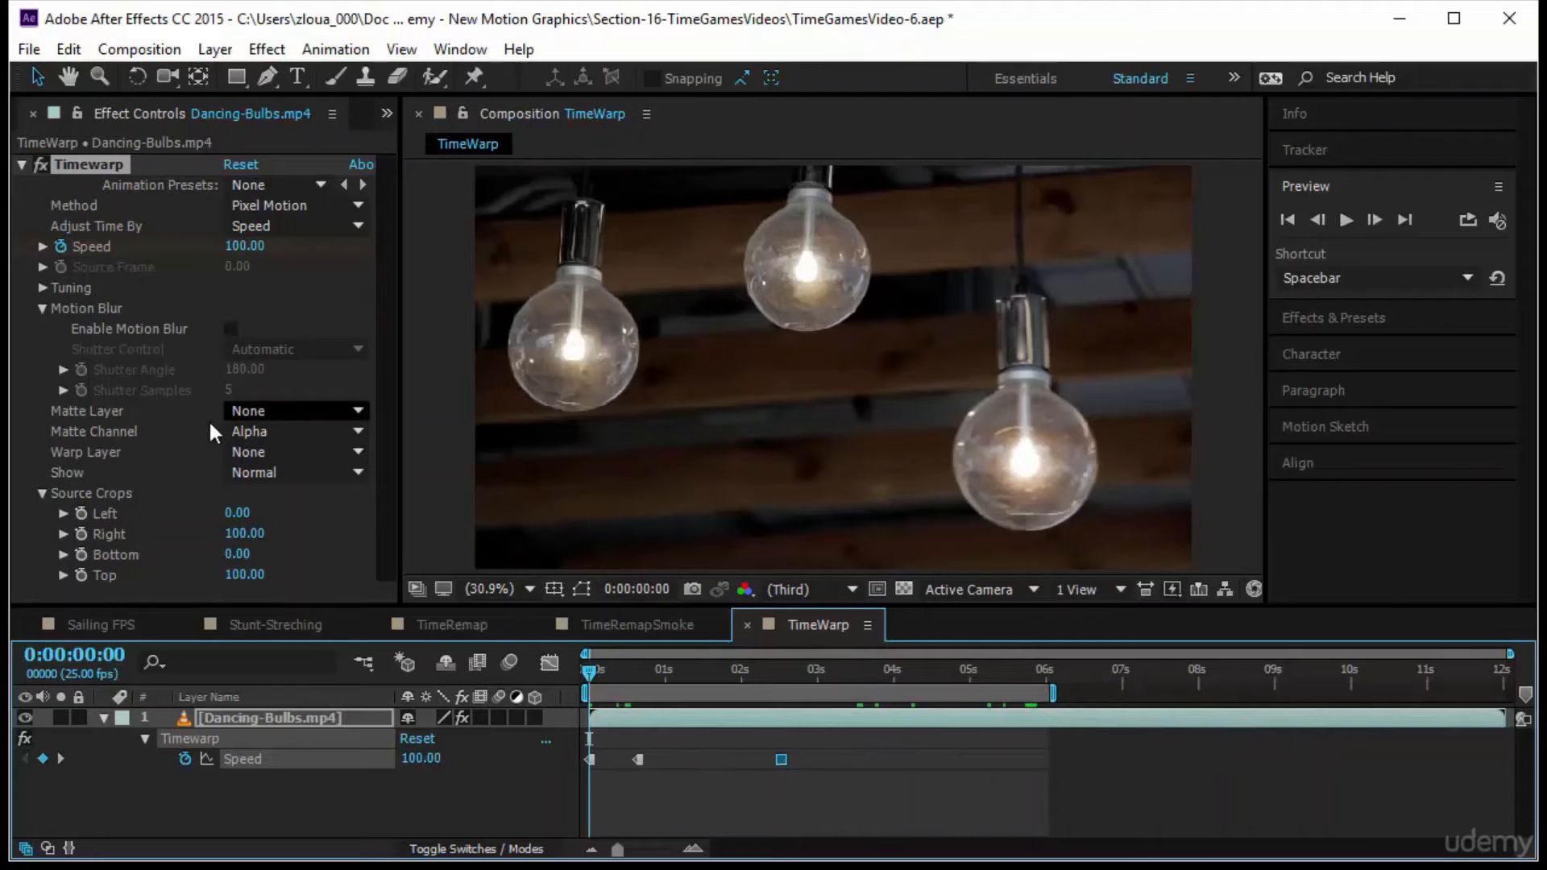
left_click(231, 327)
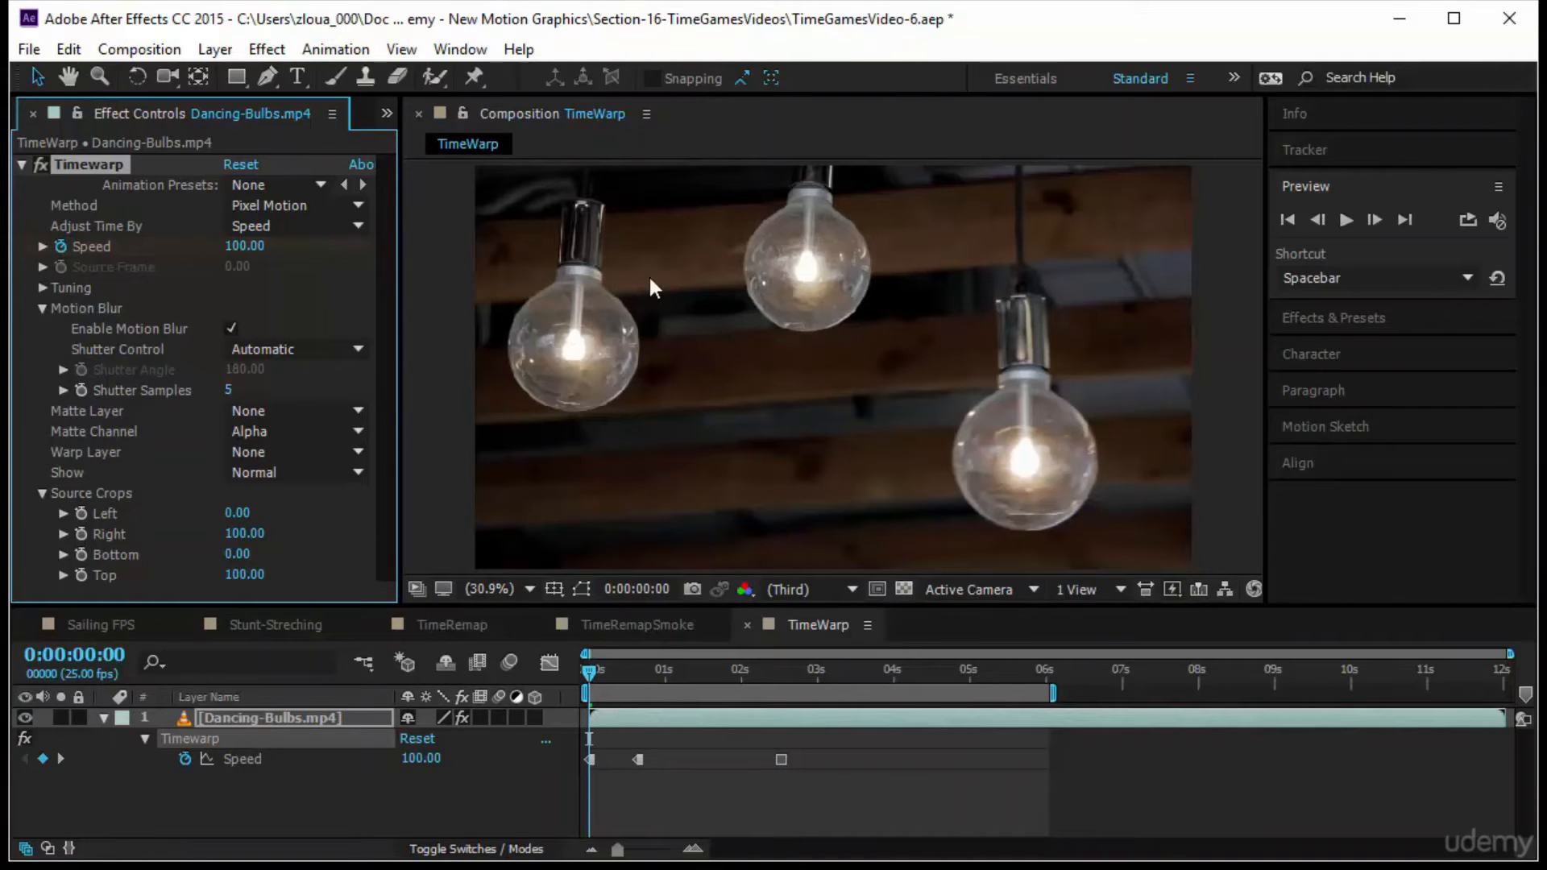
Preview the motion-blurred speed change on Dancing-Bulbs and return to the start of the composition
left_click(1345, 218)
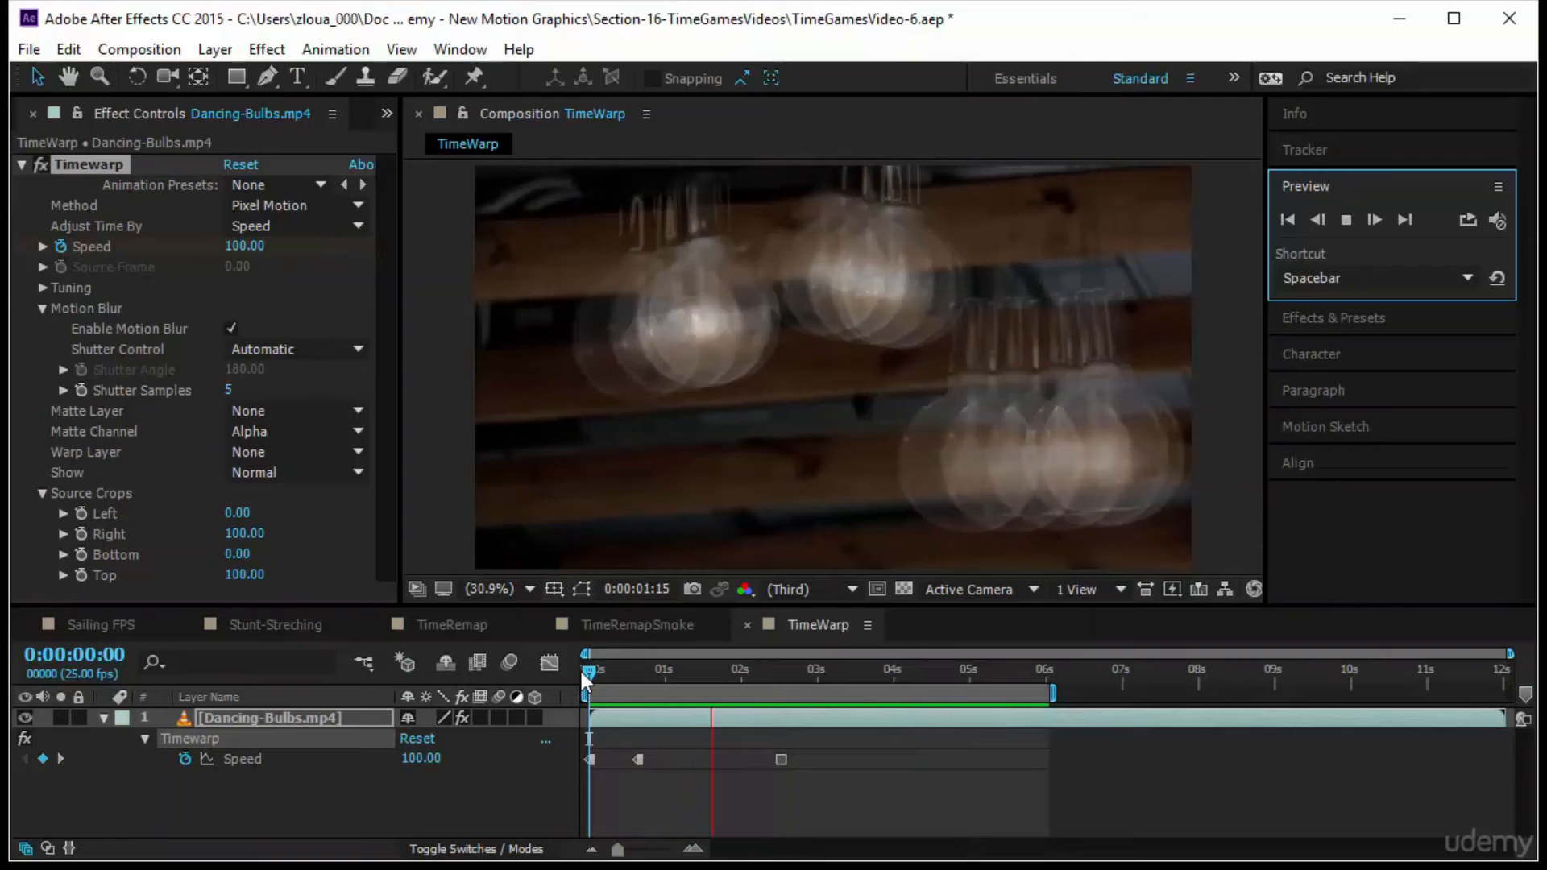
left_click(589, 667)
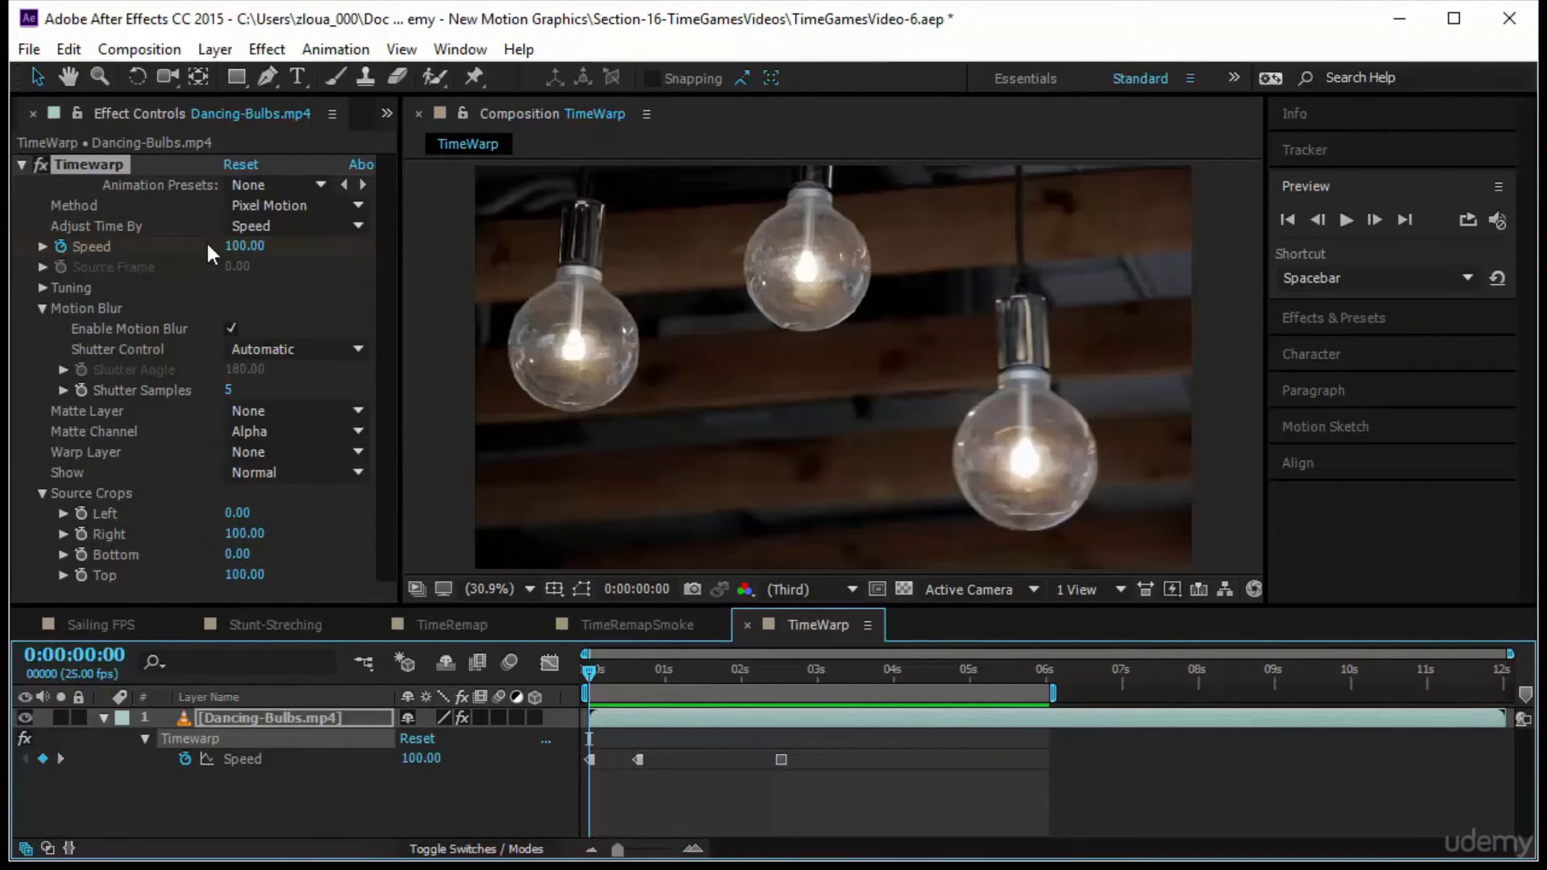
left_click_drag(587, 674, 405, 711)
Set the temporal interpolation of all three Timewarp Speed keyframes to Bezier
left_click_drag(829, 731, 479, 806)
right_click(640, 760)
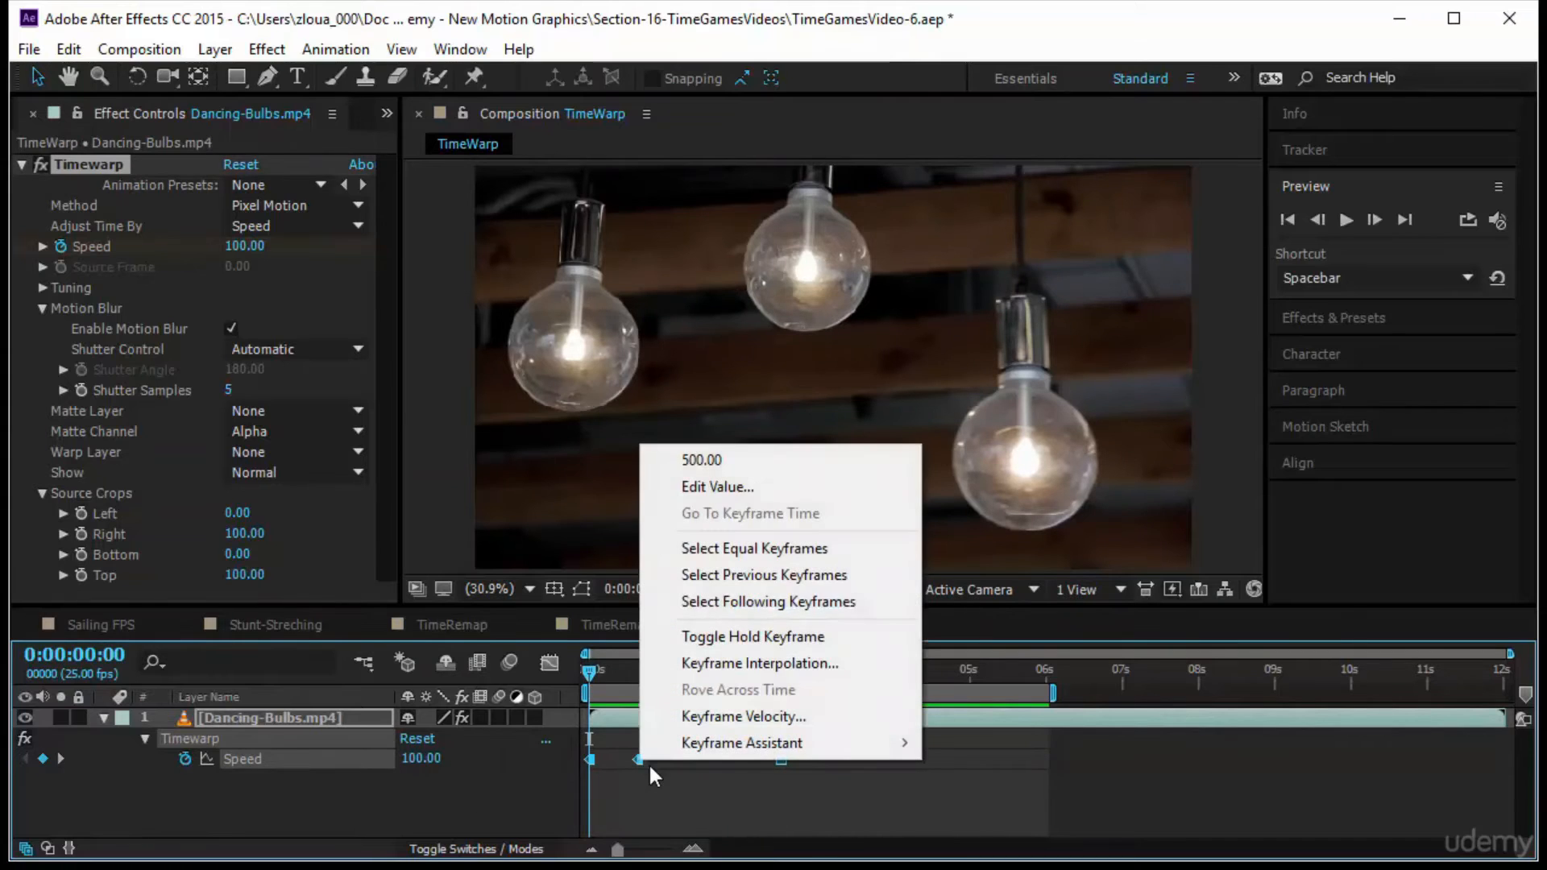
left_click(788, 663)
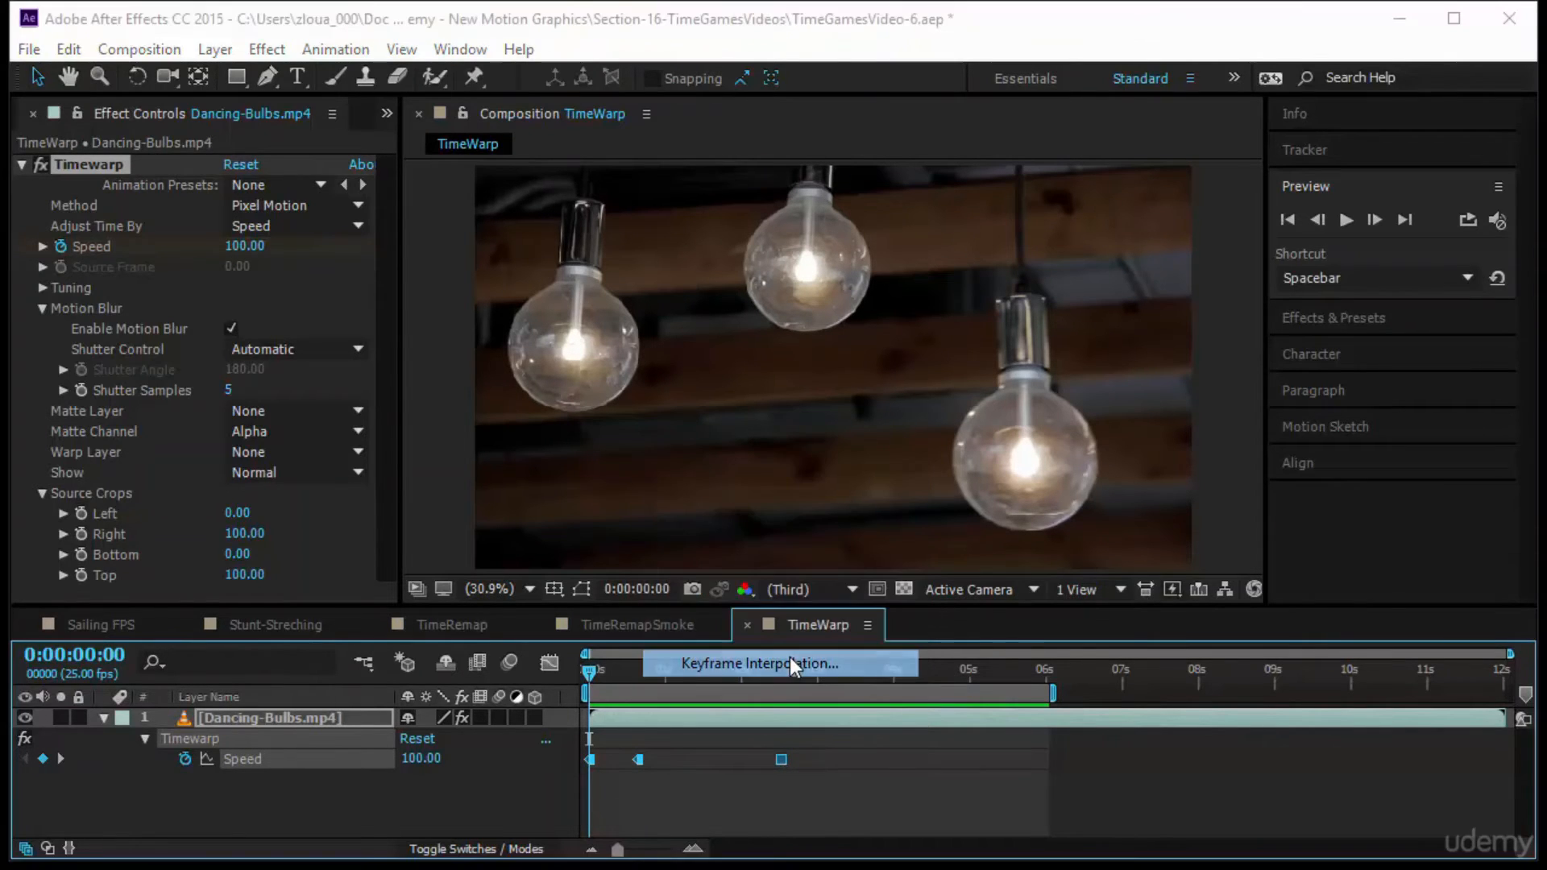
left_click(297, 50)
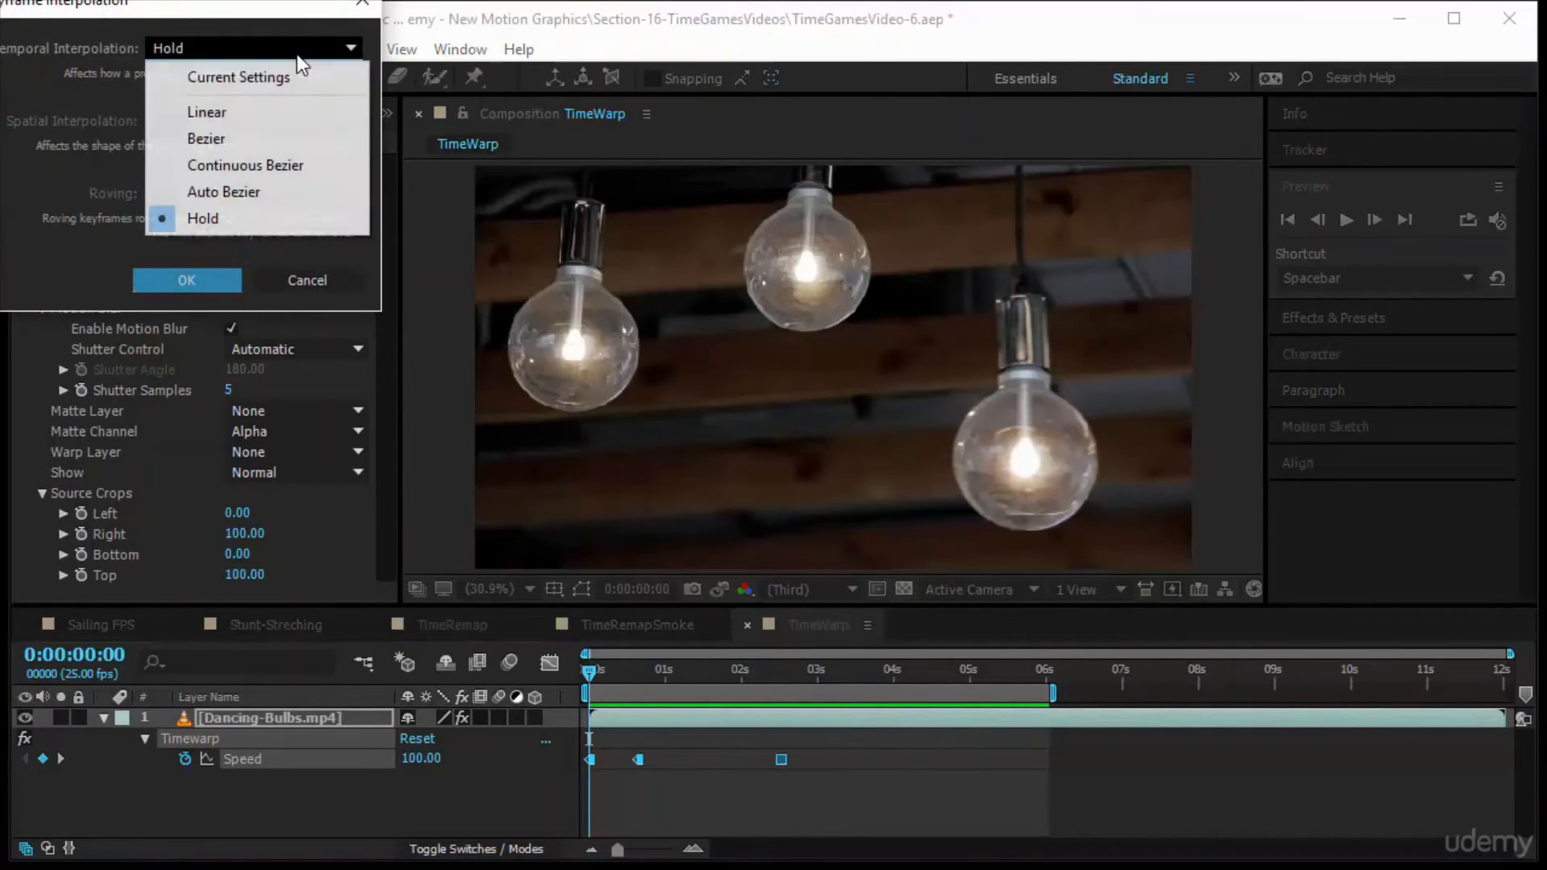
left_click(279, 135)
left_click(222, 285)
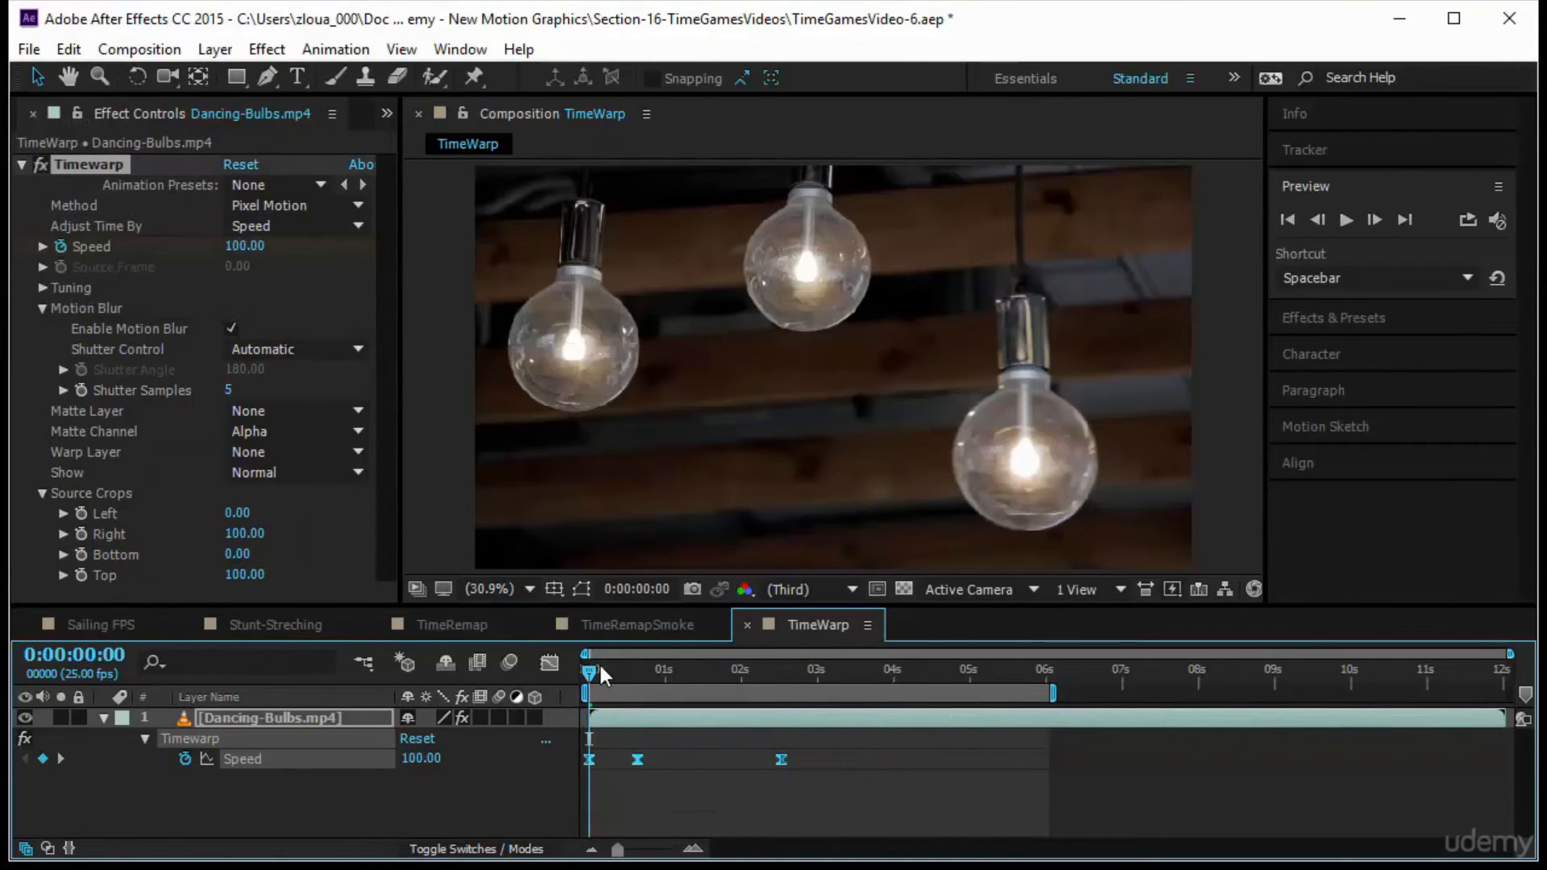
Preview the Bezier speed ramp from the start with the playback frame information displayed
left_click_drag(591, 669, 480, 748)
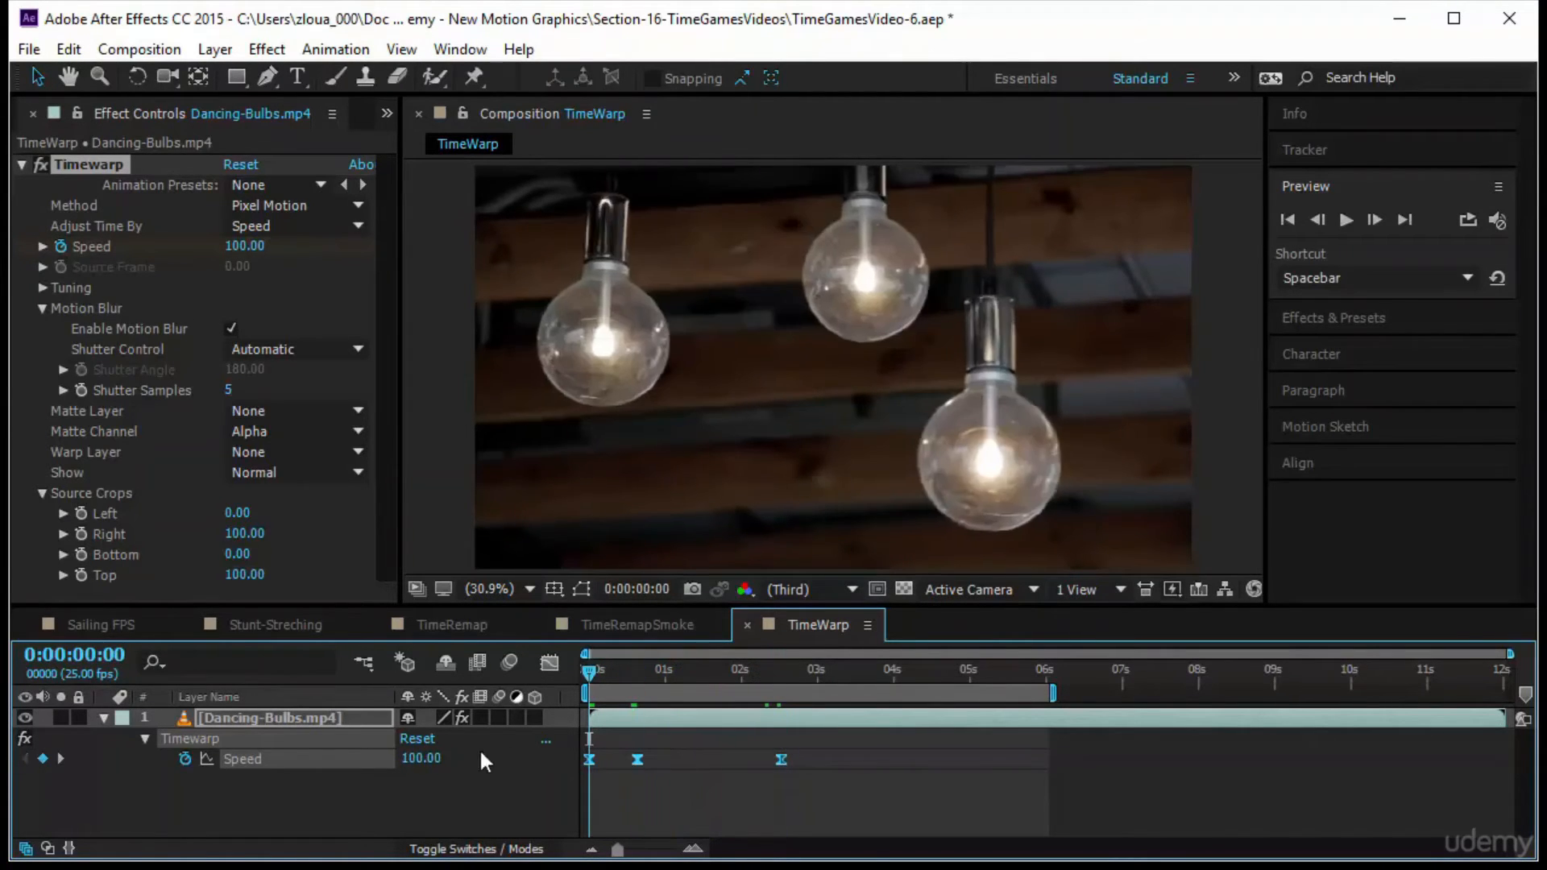
left_click(1348, 218)
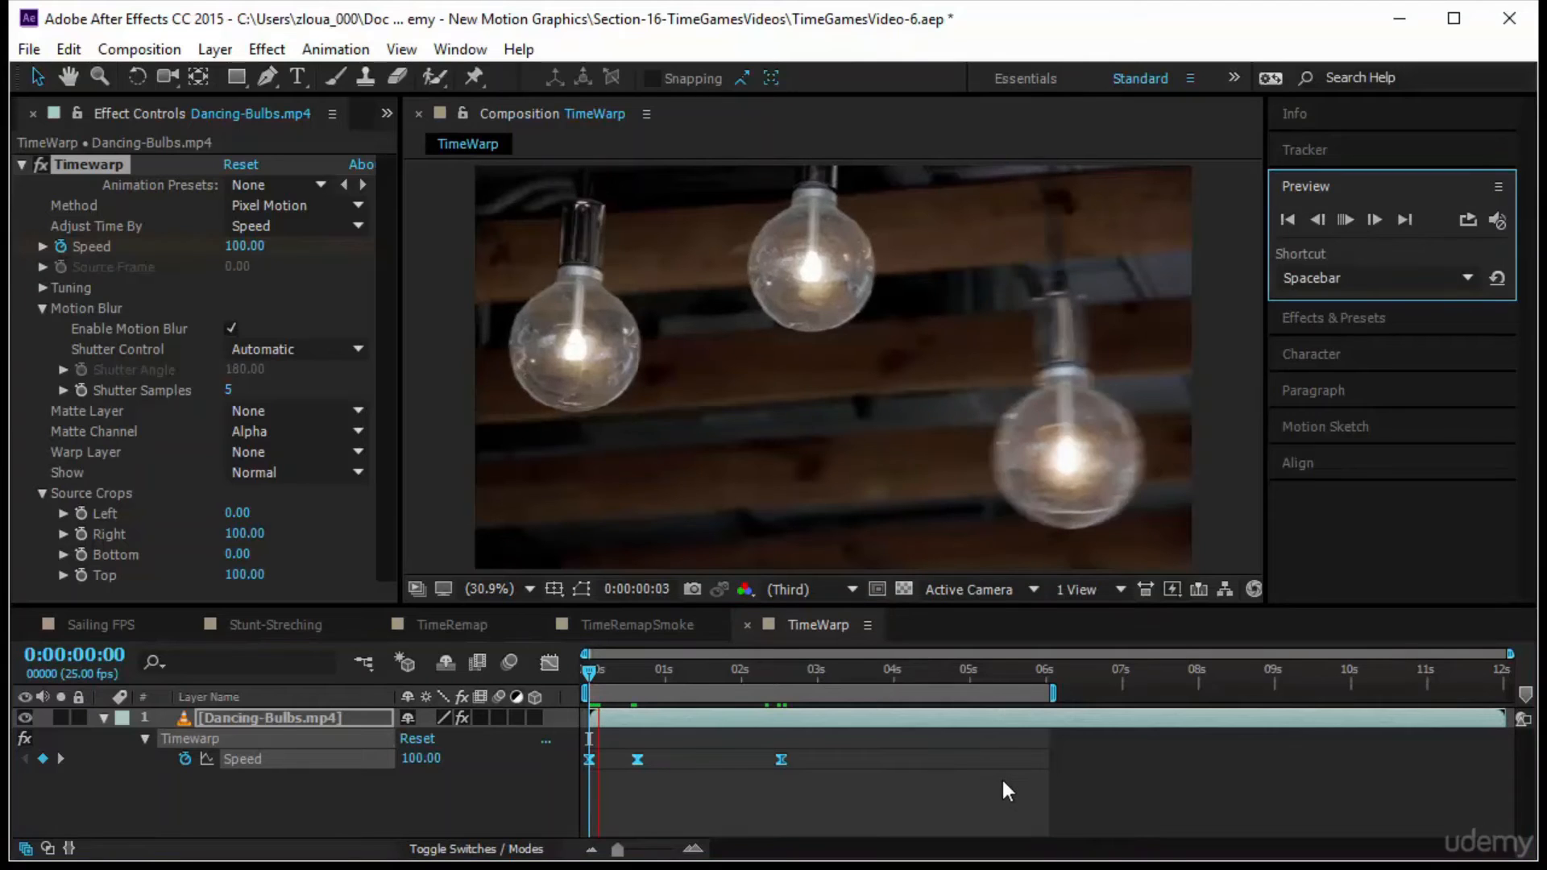
left_click(1371, 148)
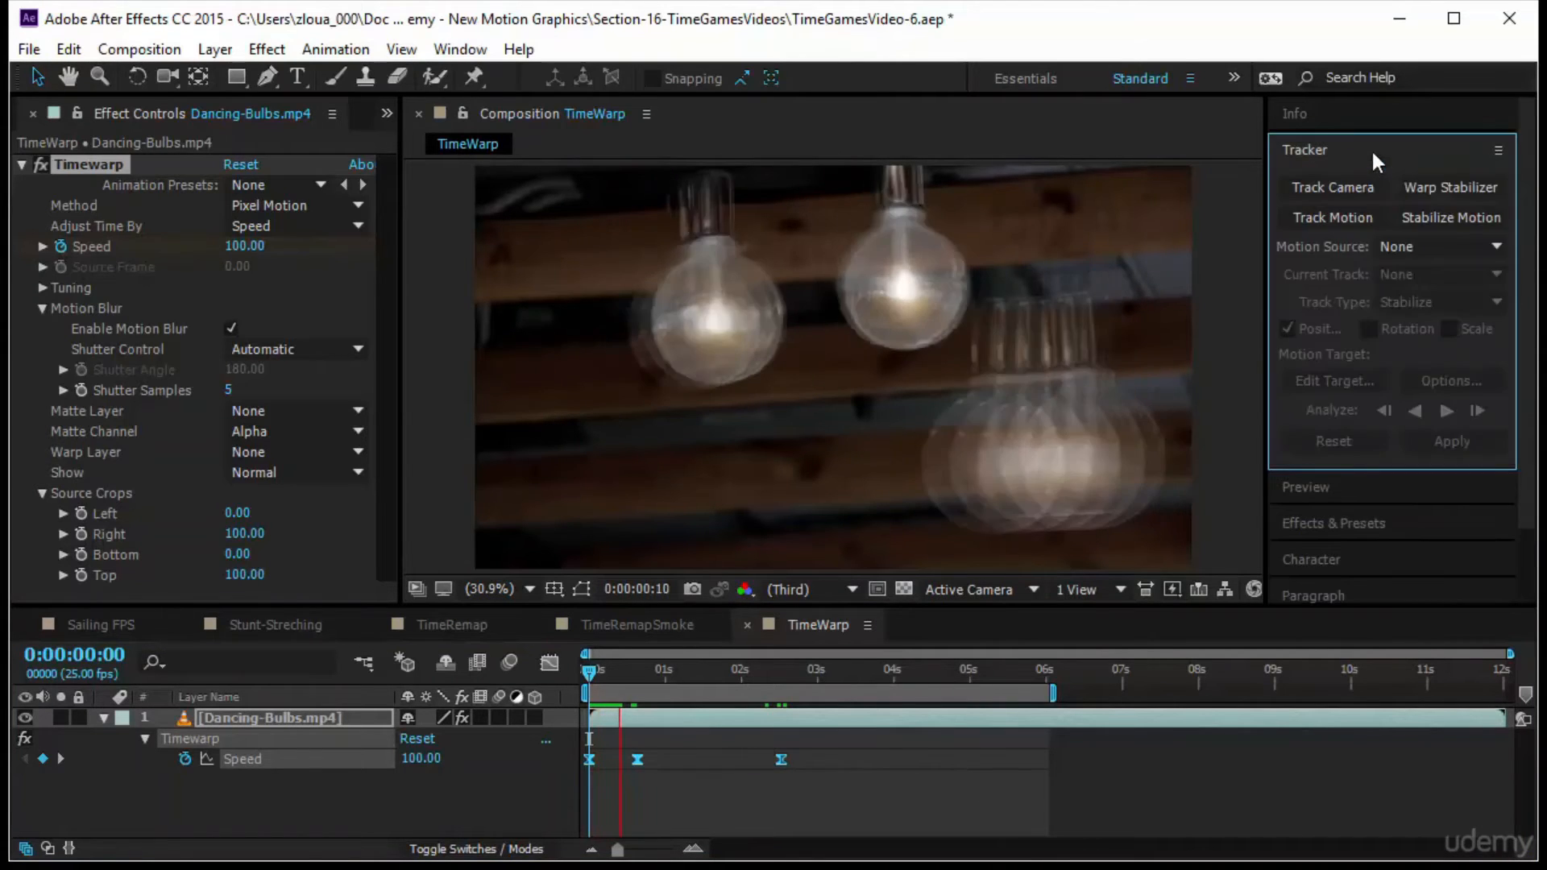
left_click(1368, 127)
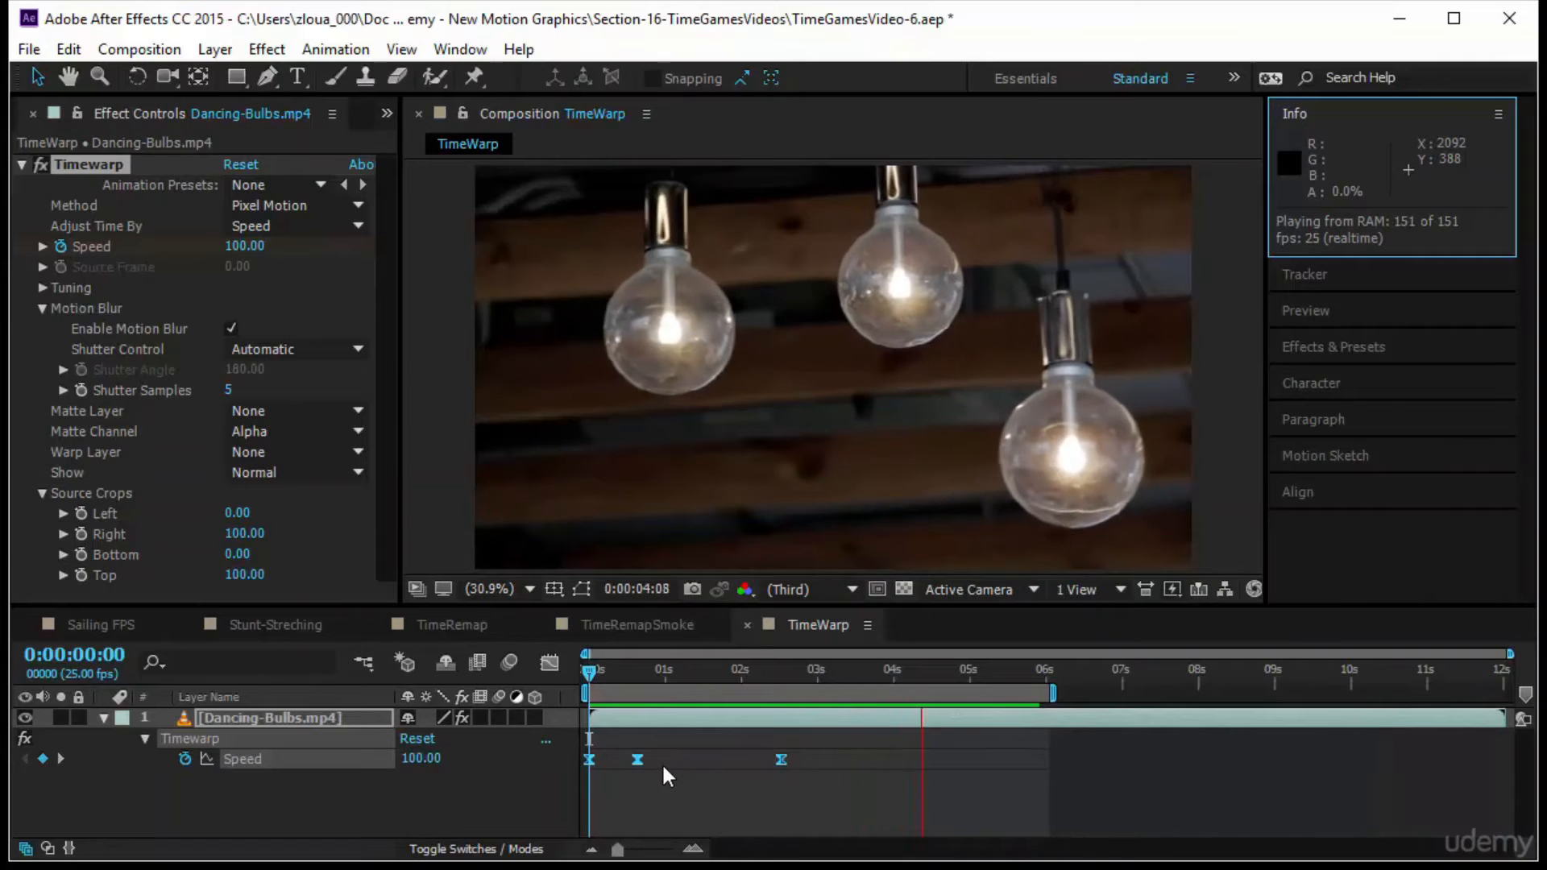
left_click(592, 676)
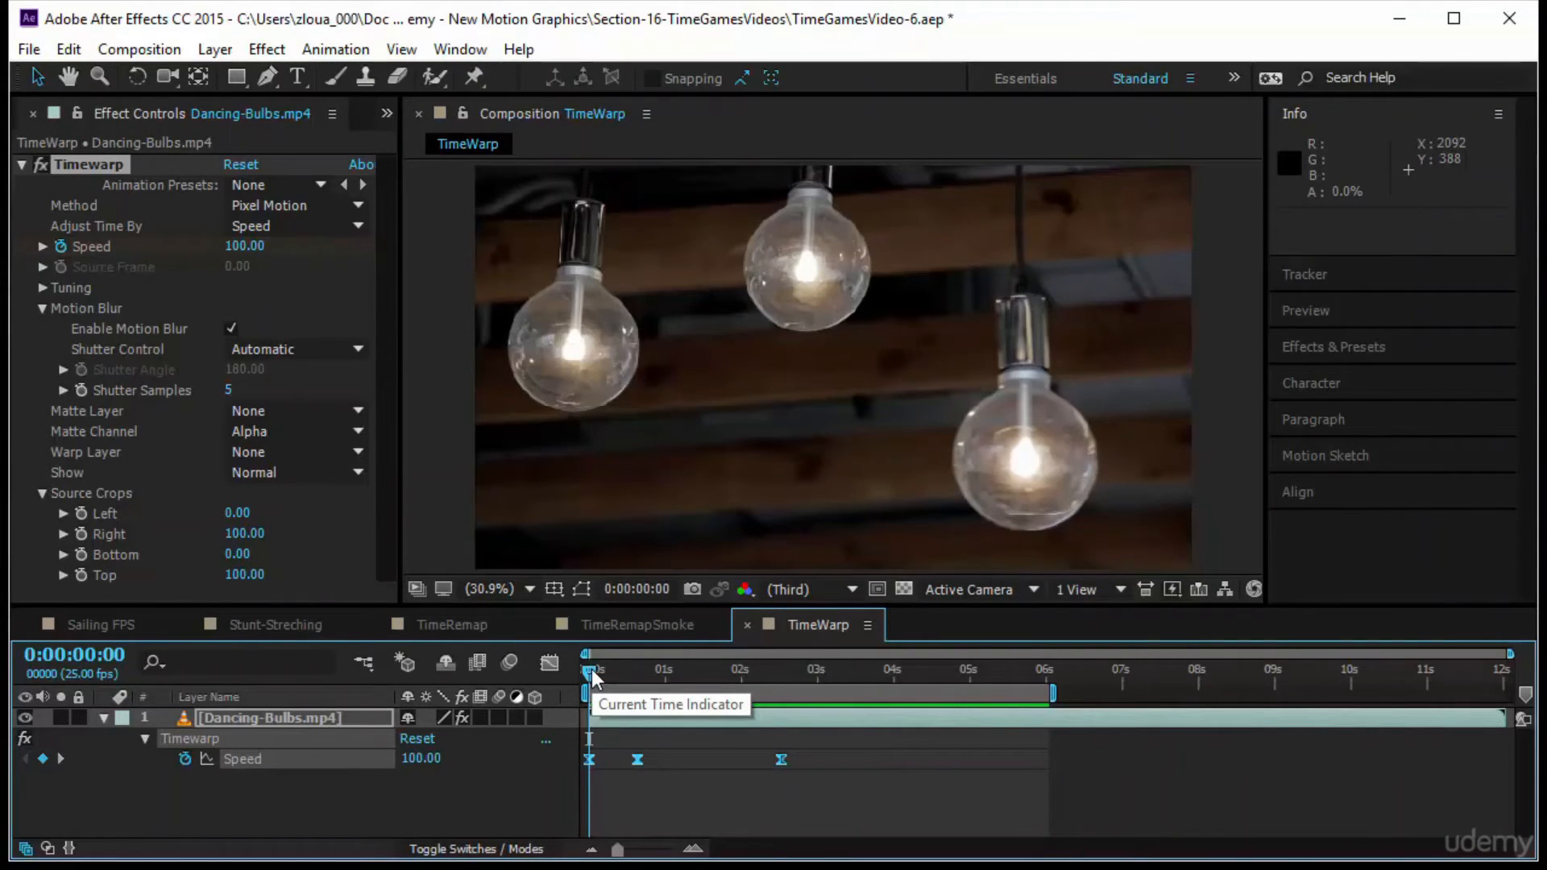
Scrub the opening frames and replay the eased Timewarp animation from the start
left_click_drag(592, 676, 518, 715)
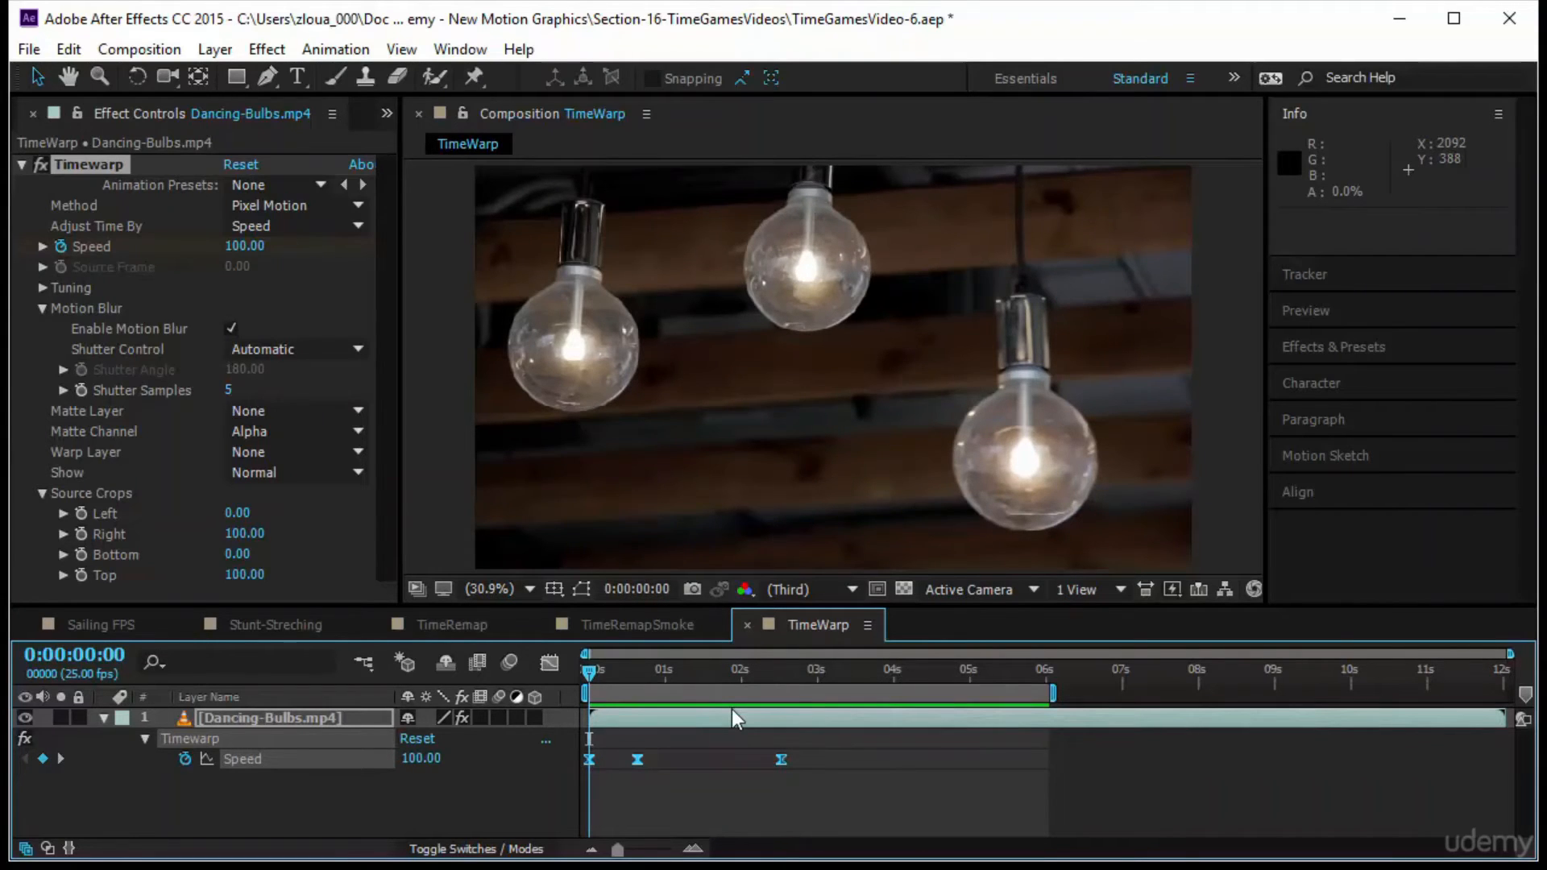
left_click(1351, 302)
left_click(1344, 219)
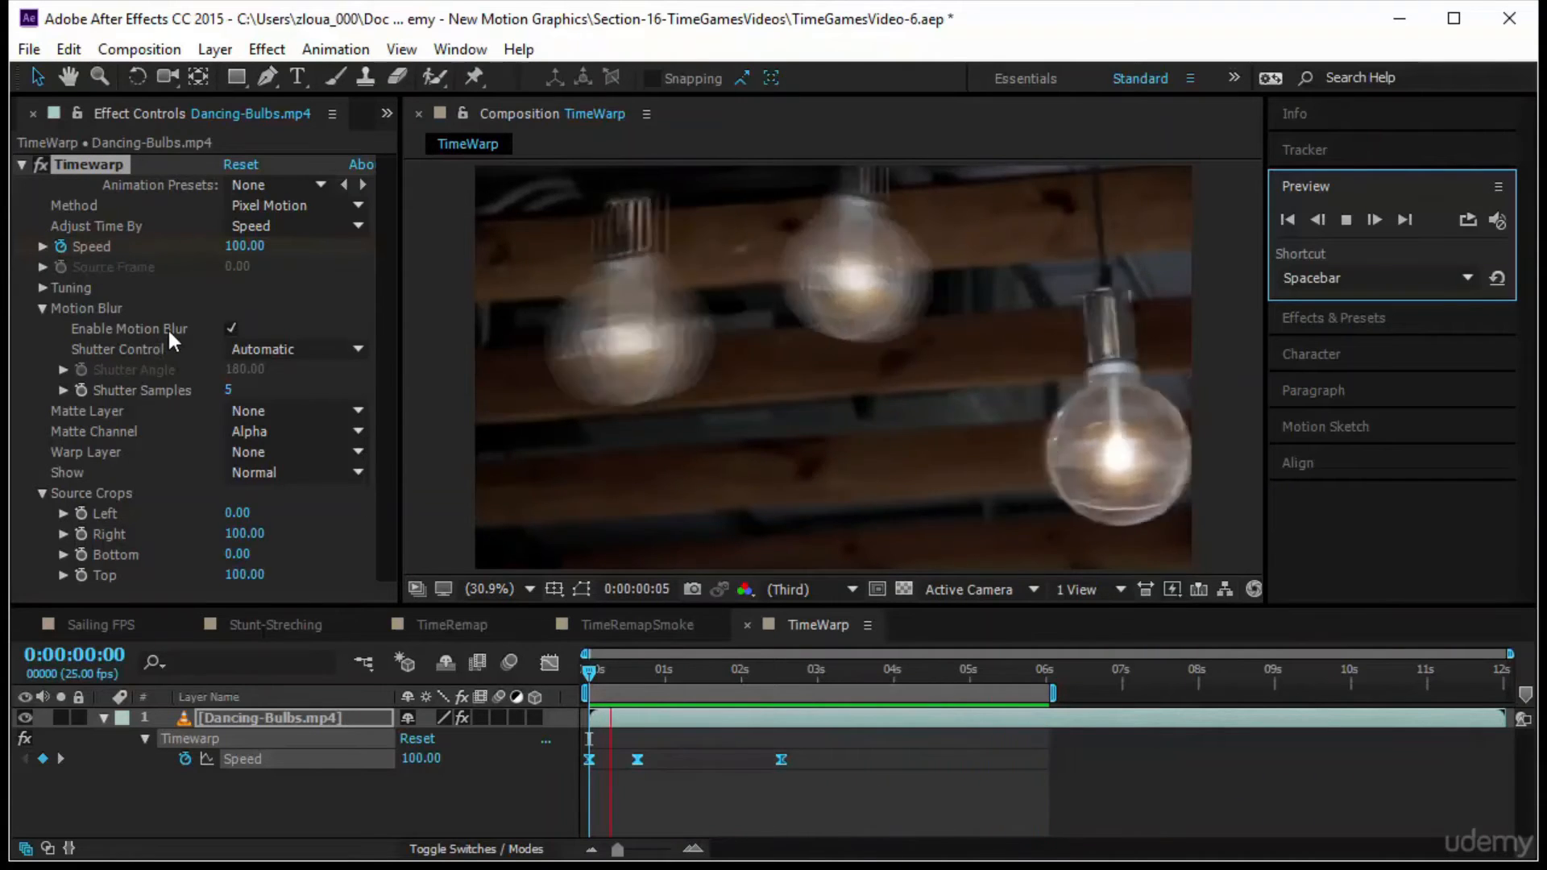
left_click(175, 407)
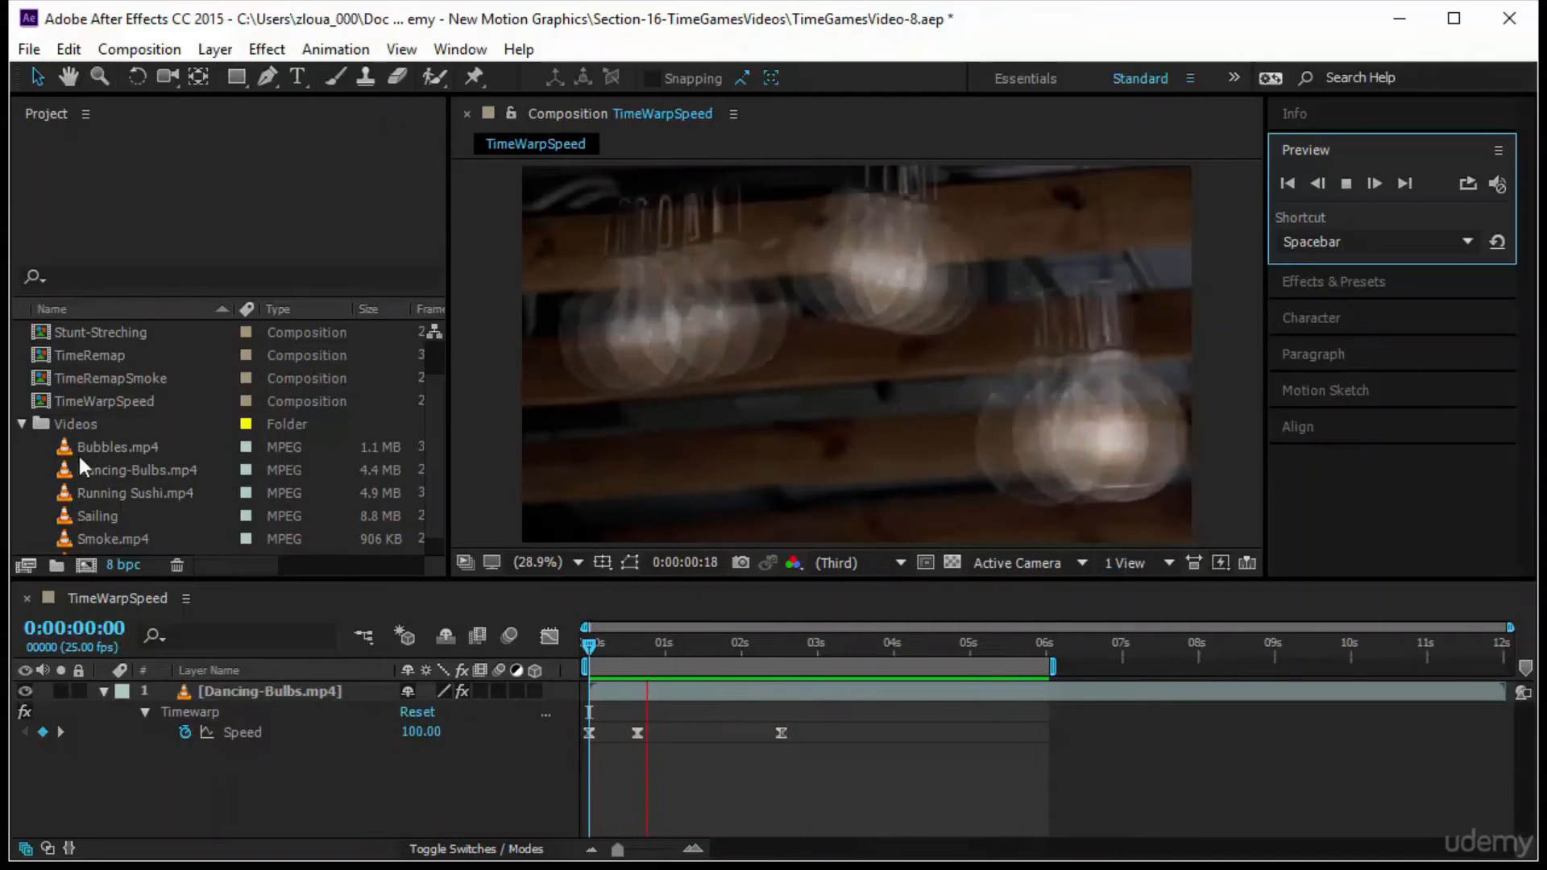
Create a new composition from the Sailing footage and check the clip's details
left_click(131, 518)
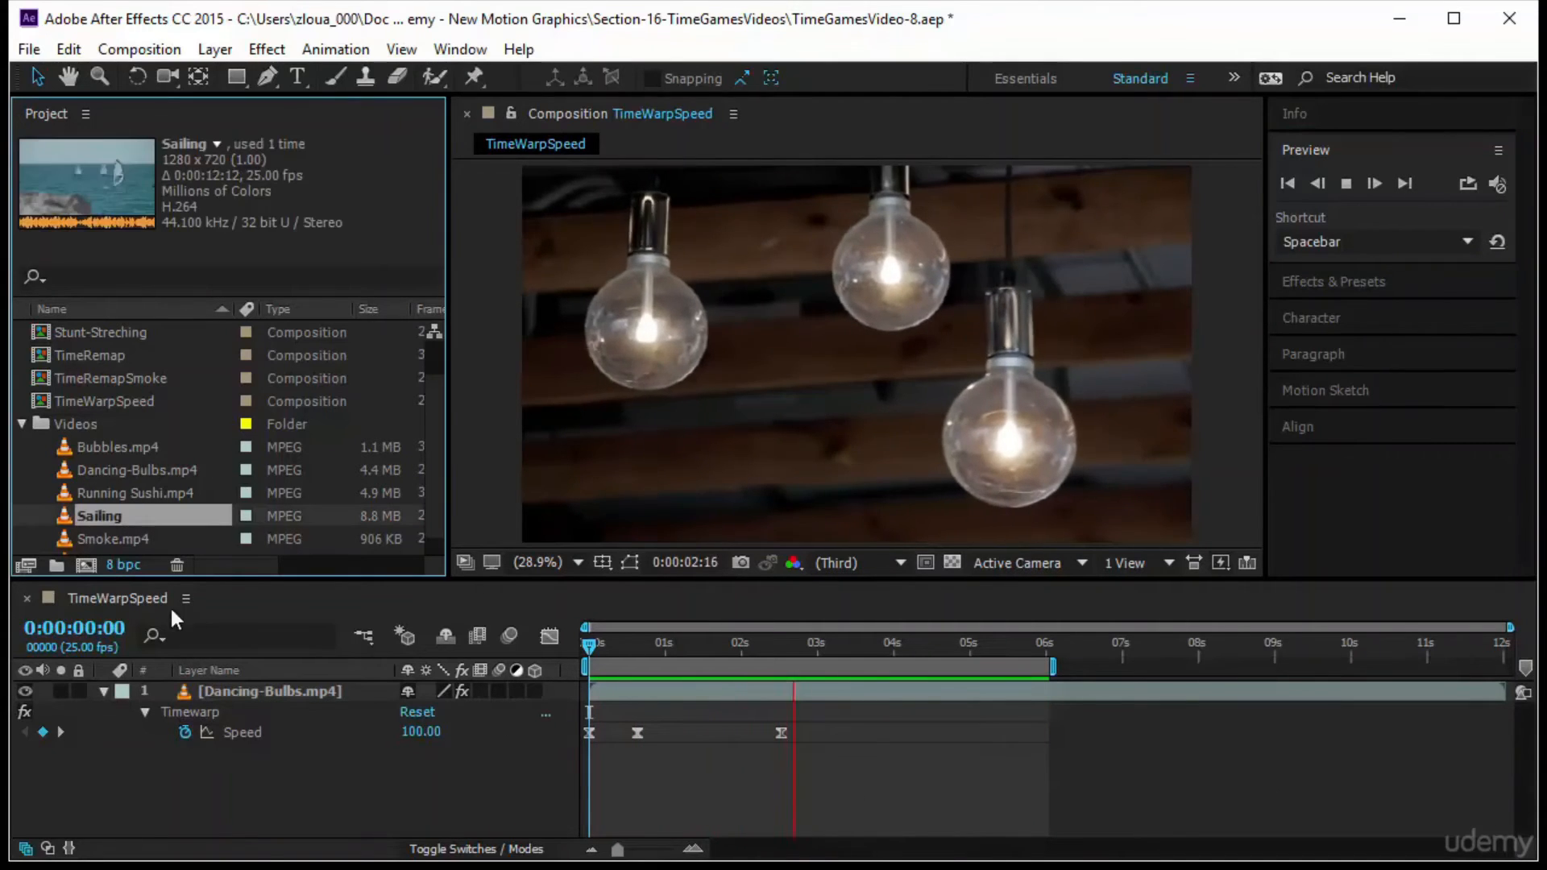
left_click_drag(151, 520, 88, 567)
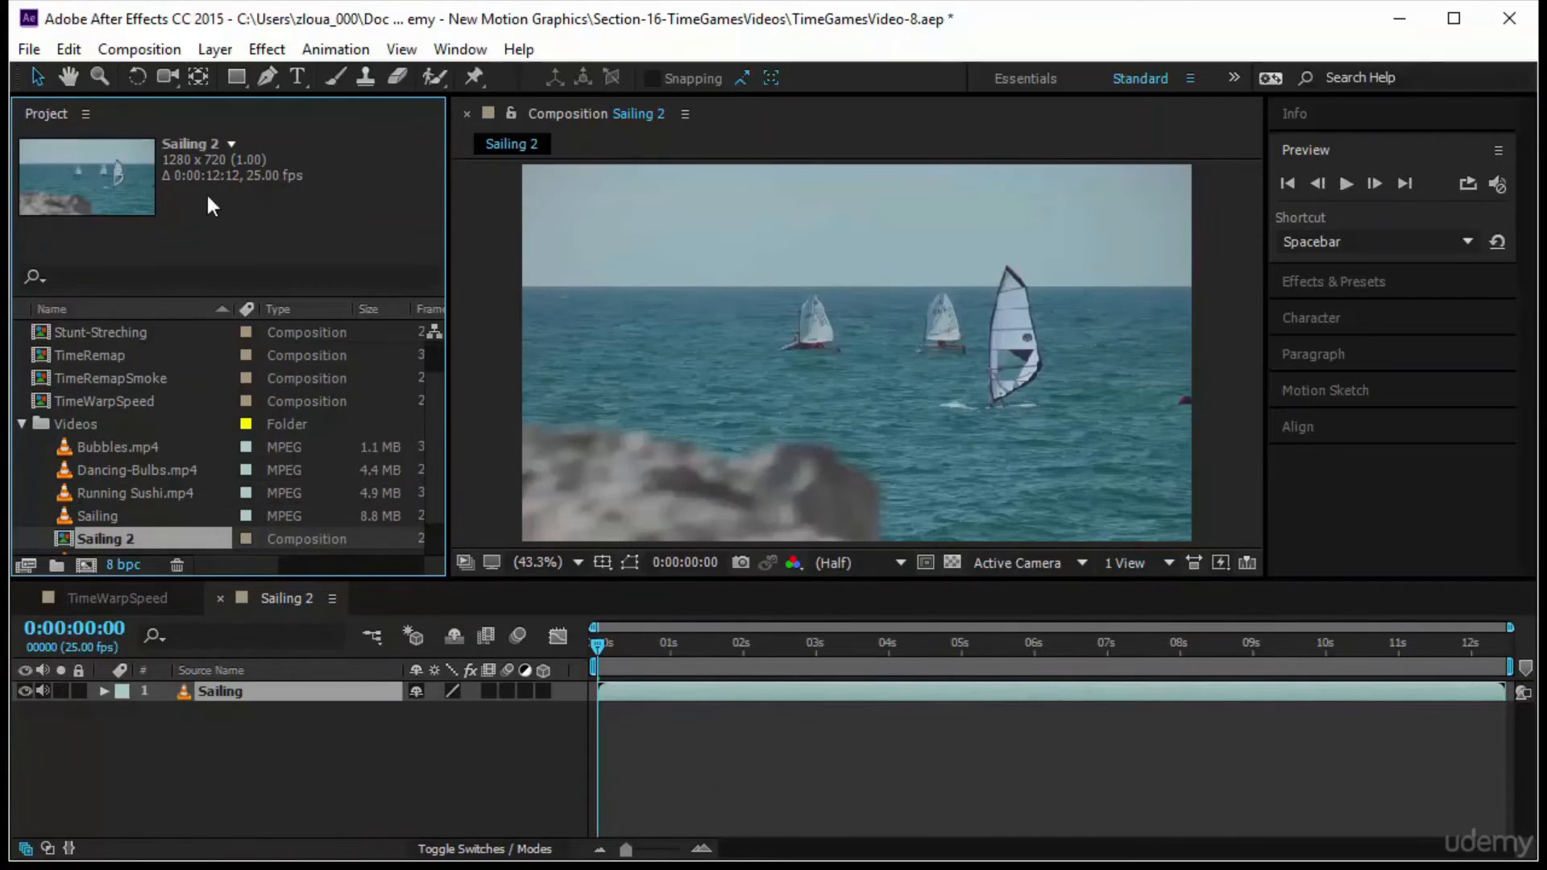
left_click(161, 516)
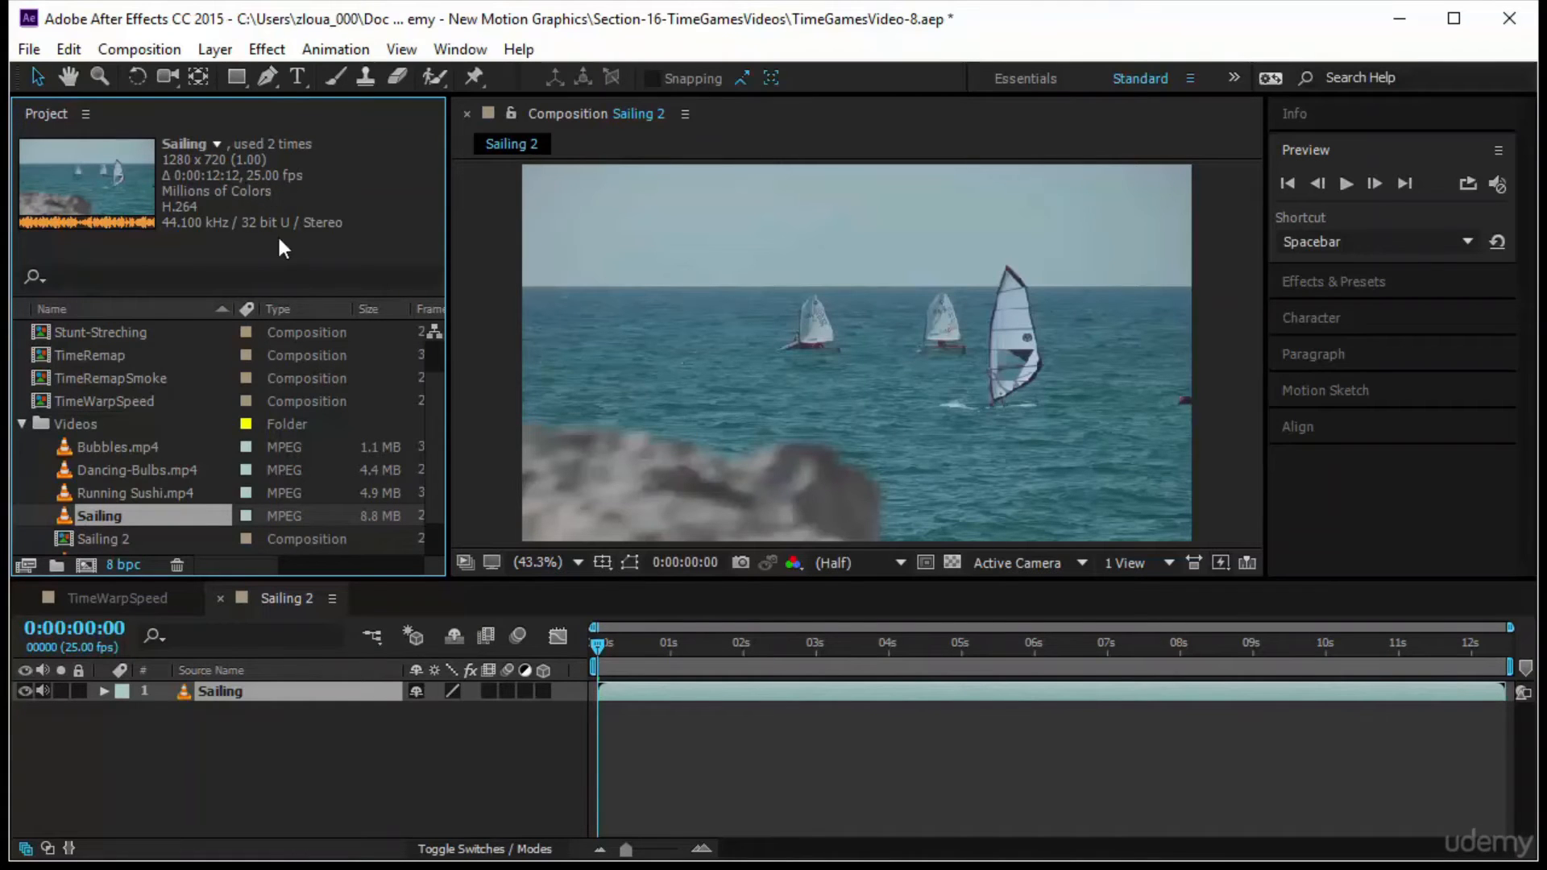
Rename the new Sailing composition as TimeWarpFrame in its composition settings
right_click(263, 599)
left_click(417, 187)
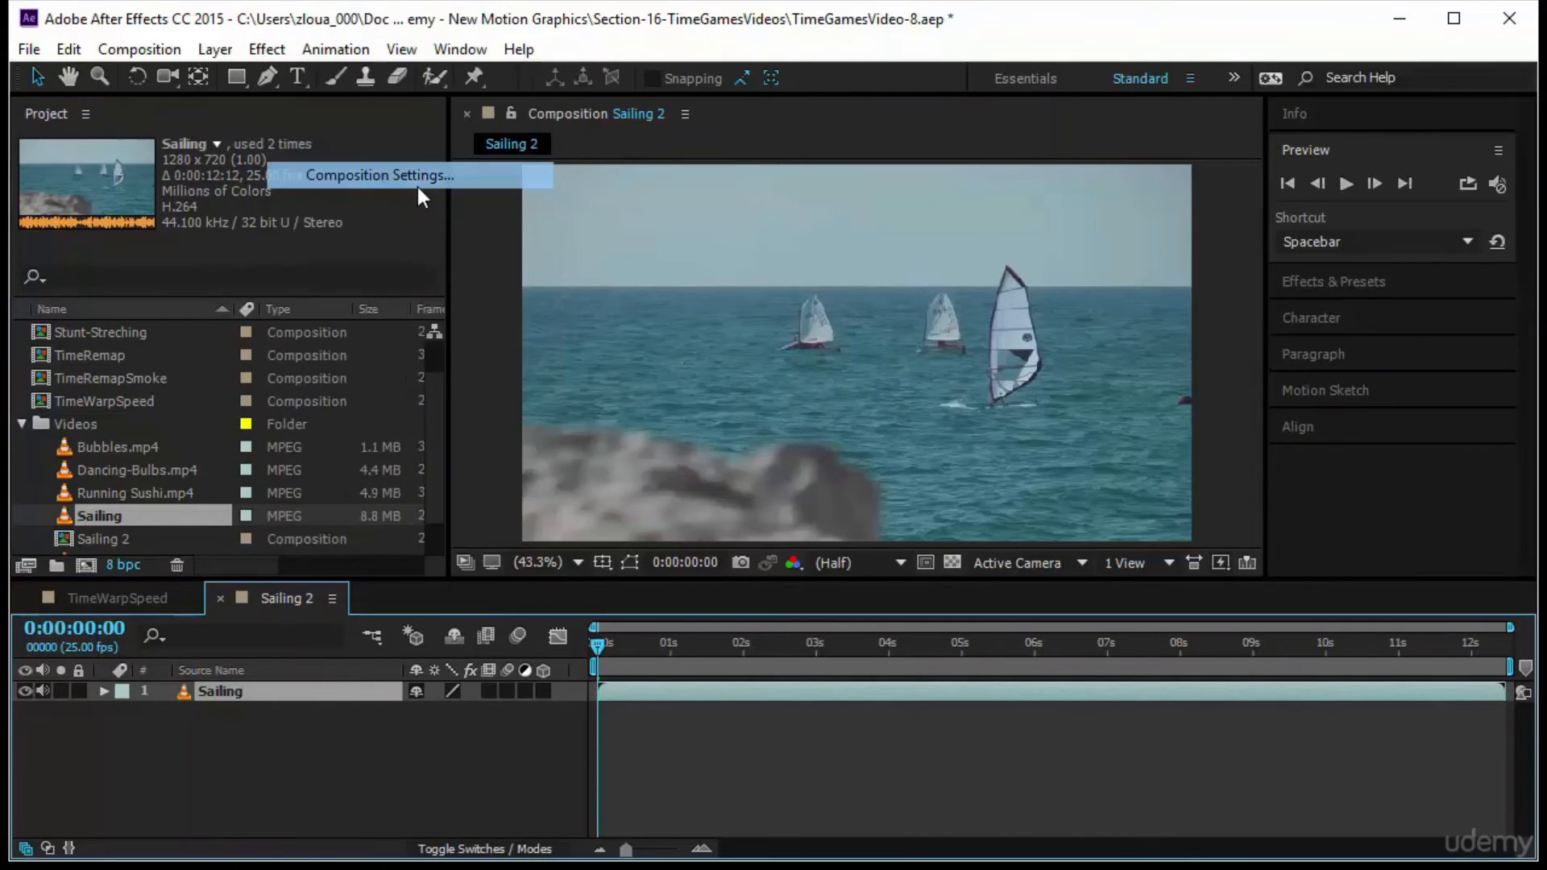
left_click(793, 455)
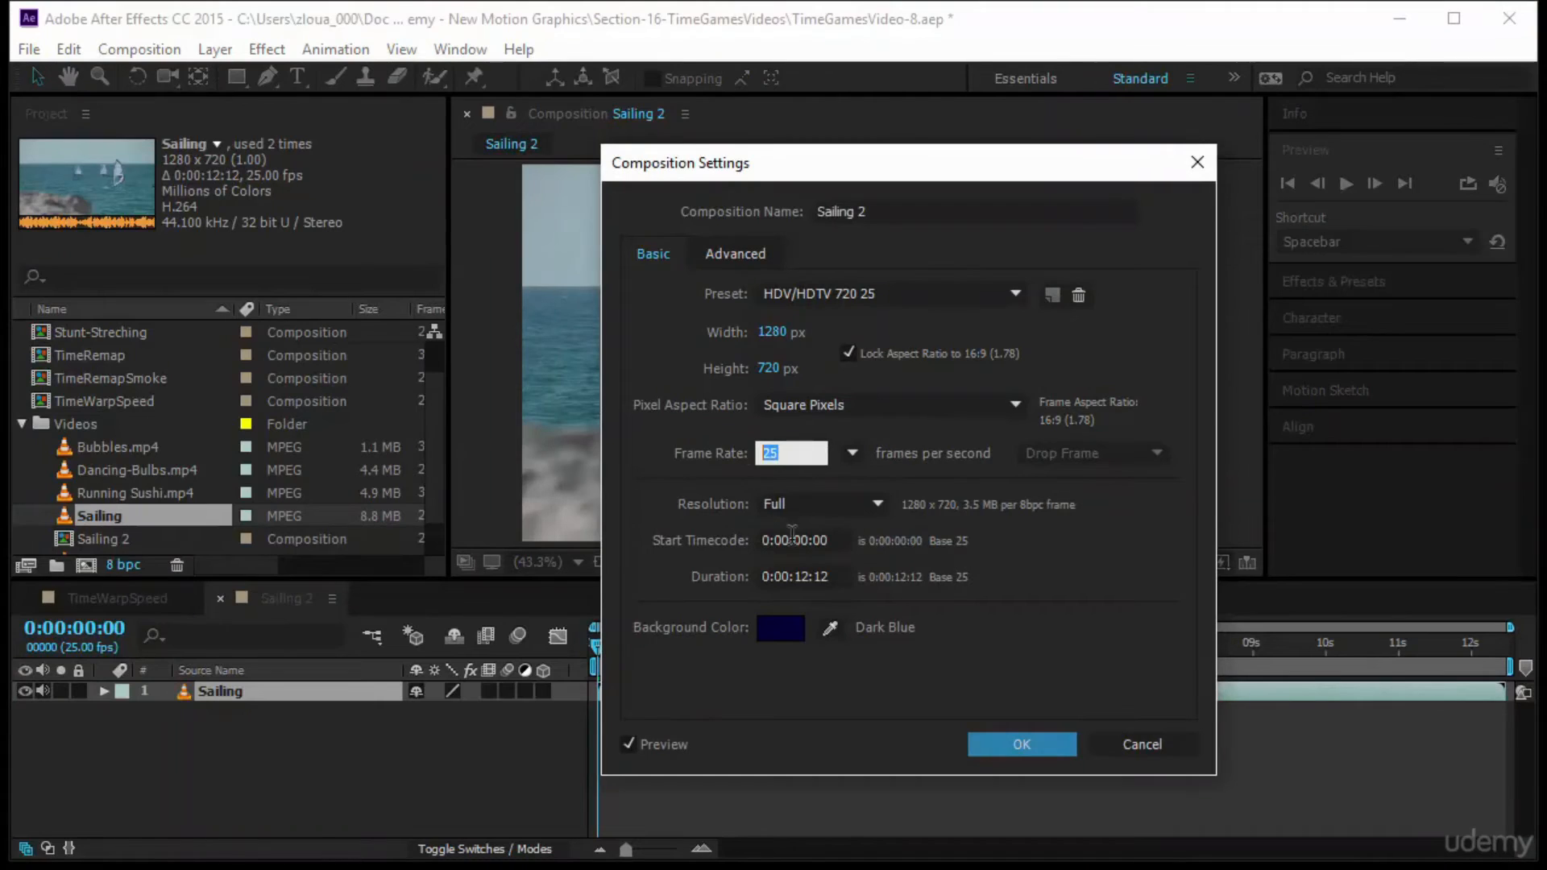
left_click(882, 209)
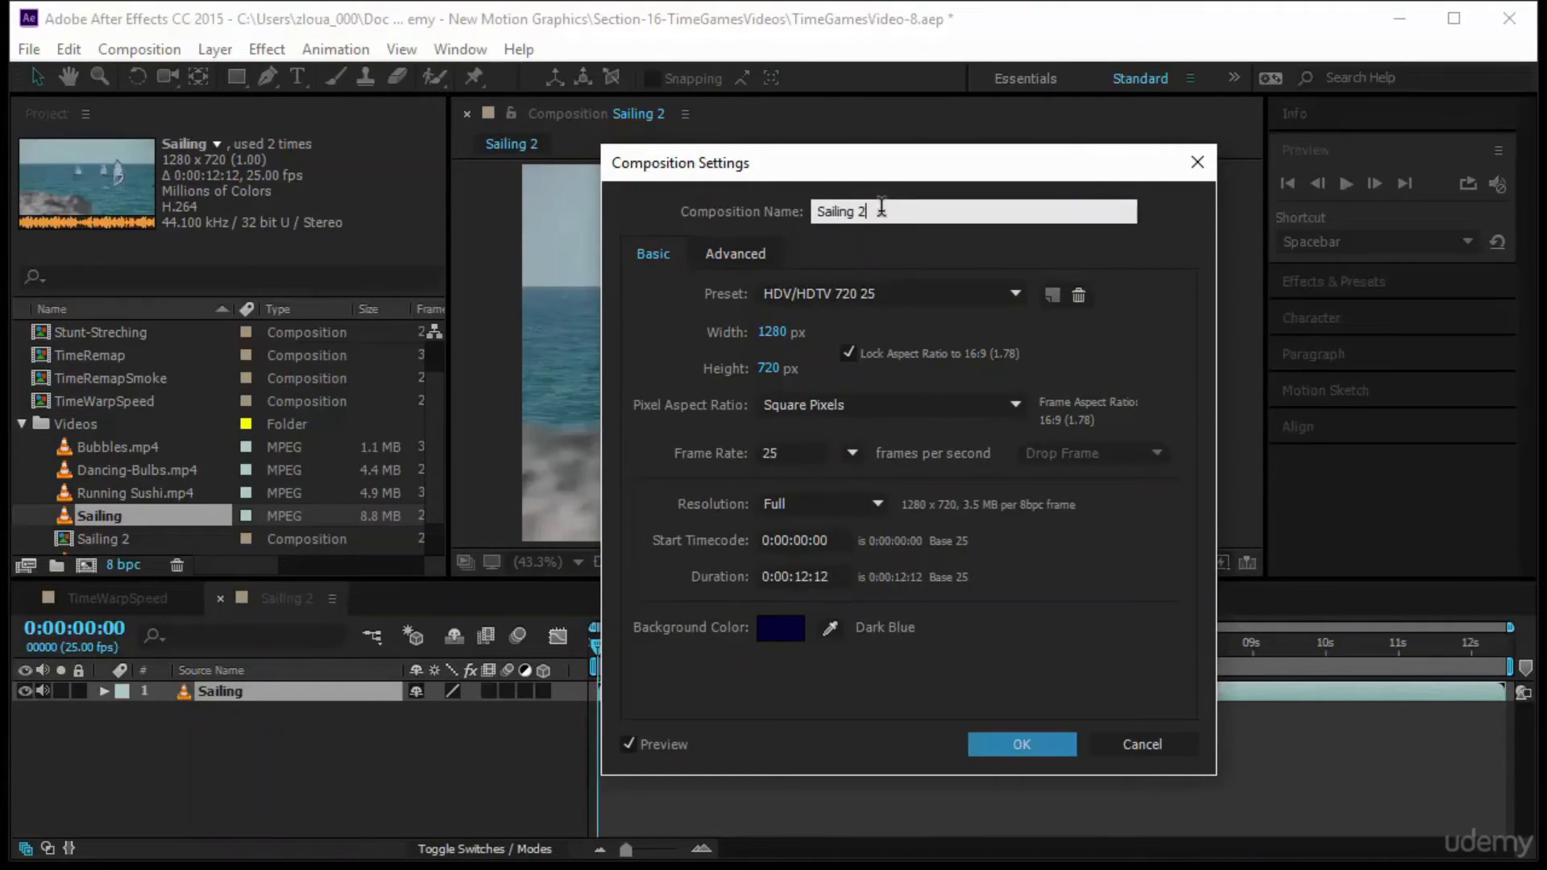
left_click_drag(846, 211, 782, 210)
type("TimeWarpFrame")
key("Return")
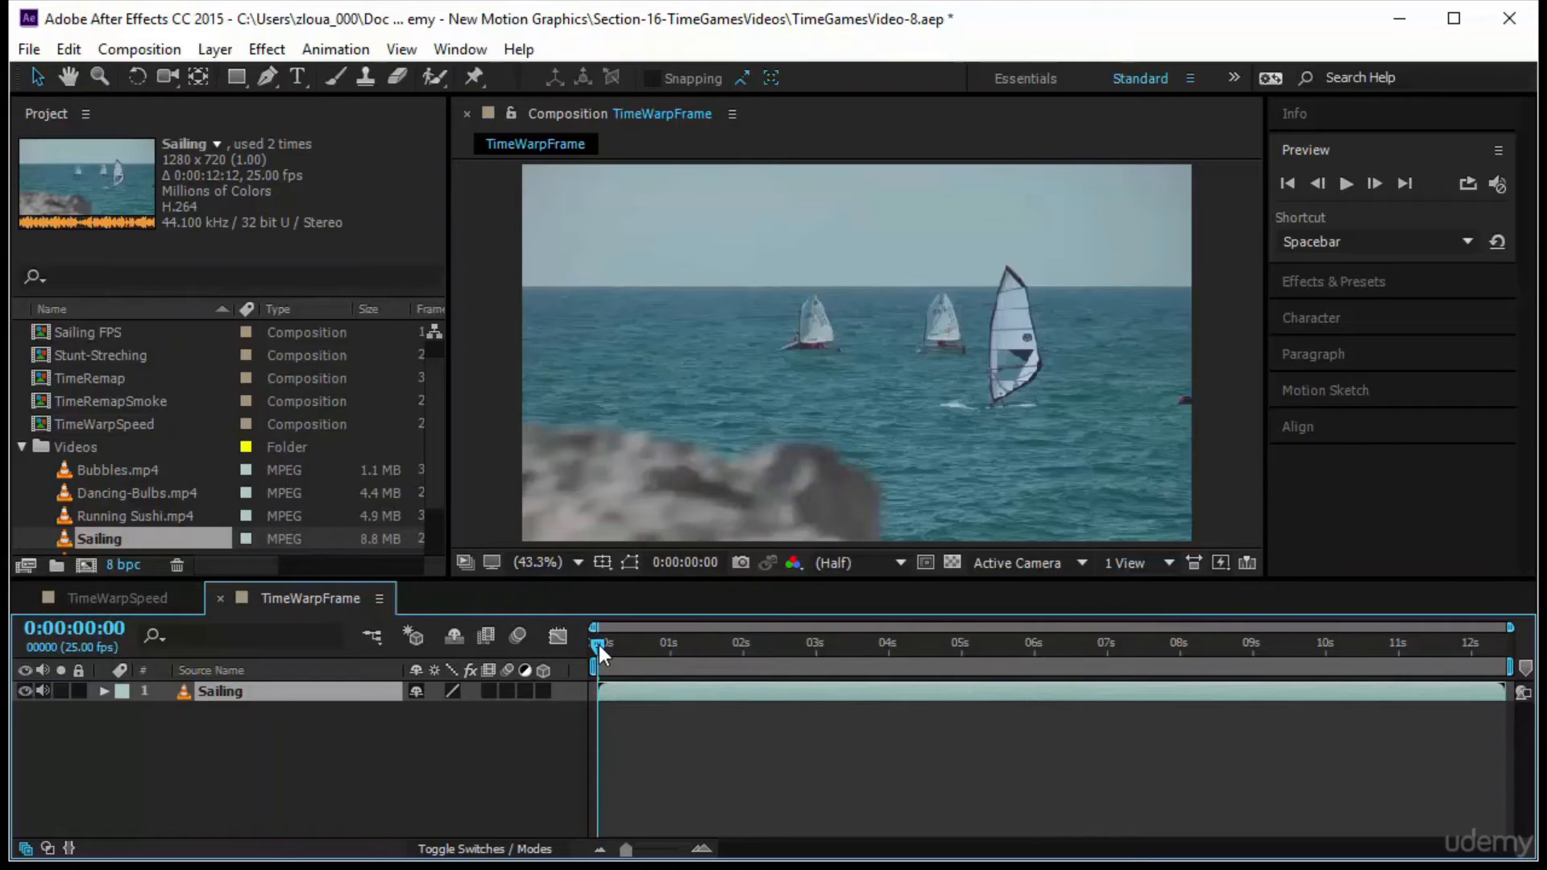
Scrub to 0:00:00:20, switch the time display to frames and back to timecode, and return to the start
left_click_drag(598, 645, 656, 655)
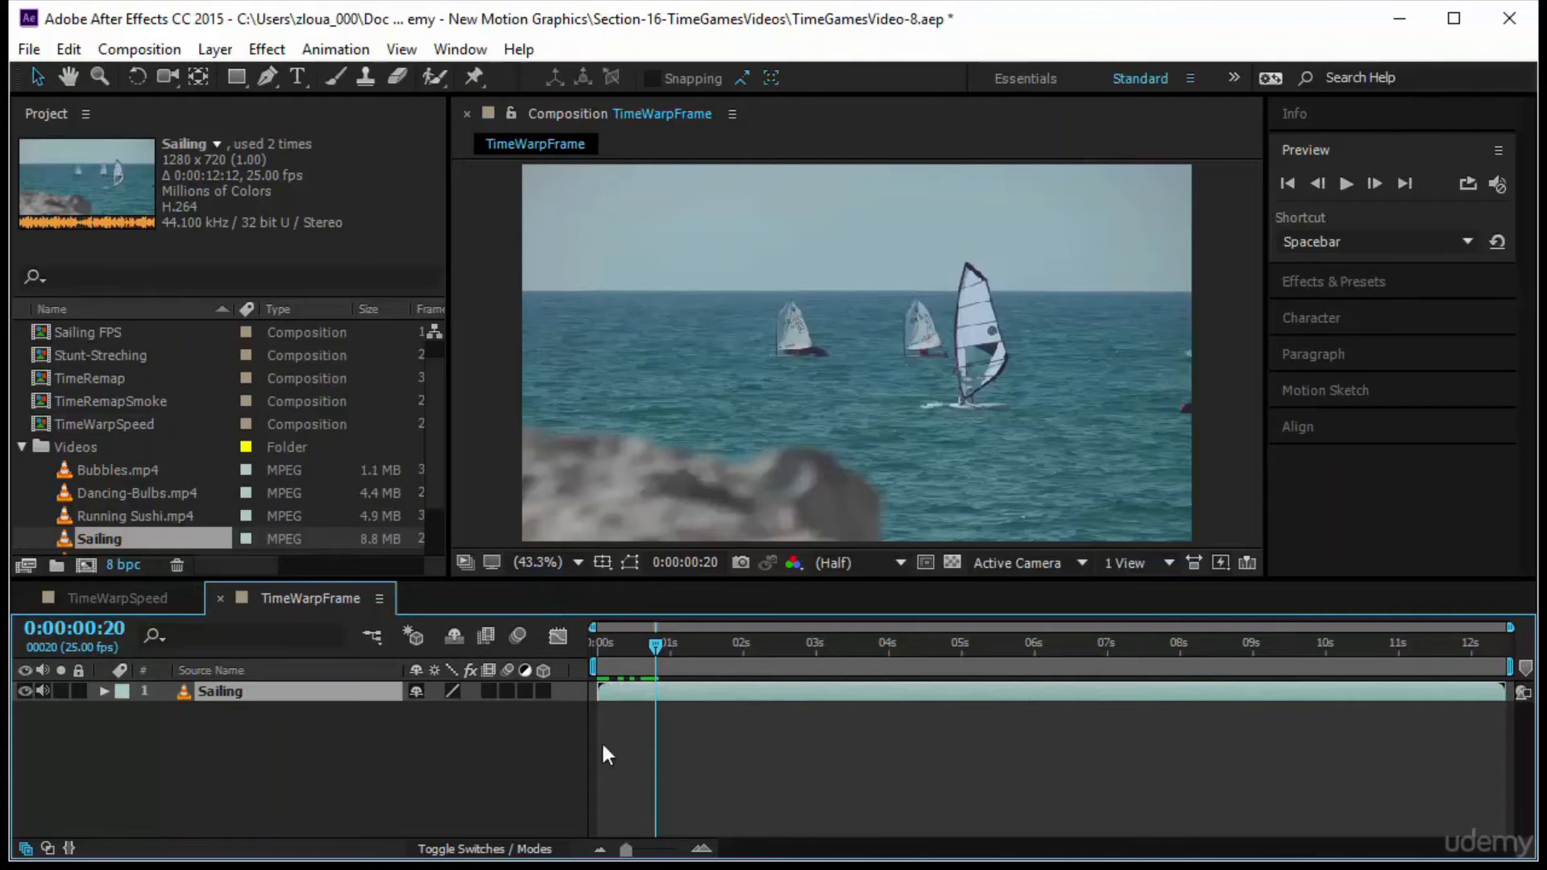
mouse_move(656, 643)
left_mouse_down()
mouse_move(582, 650)
mouse_move(656, 649)
left_mouse_up()
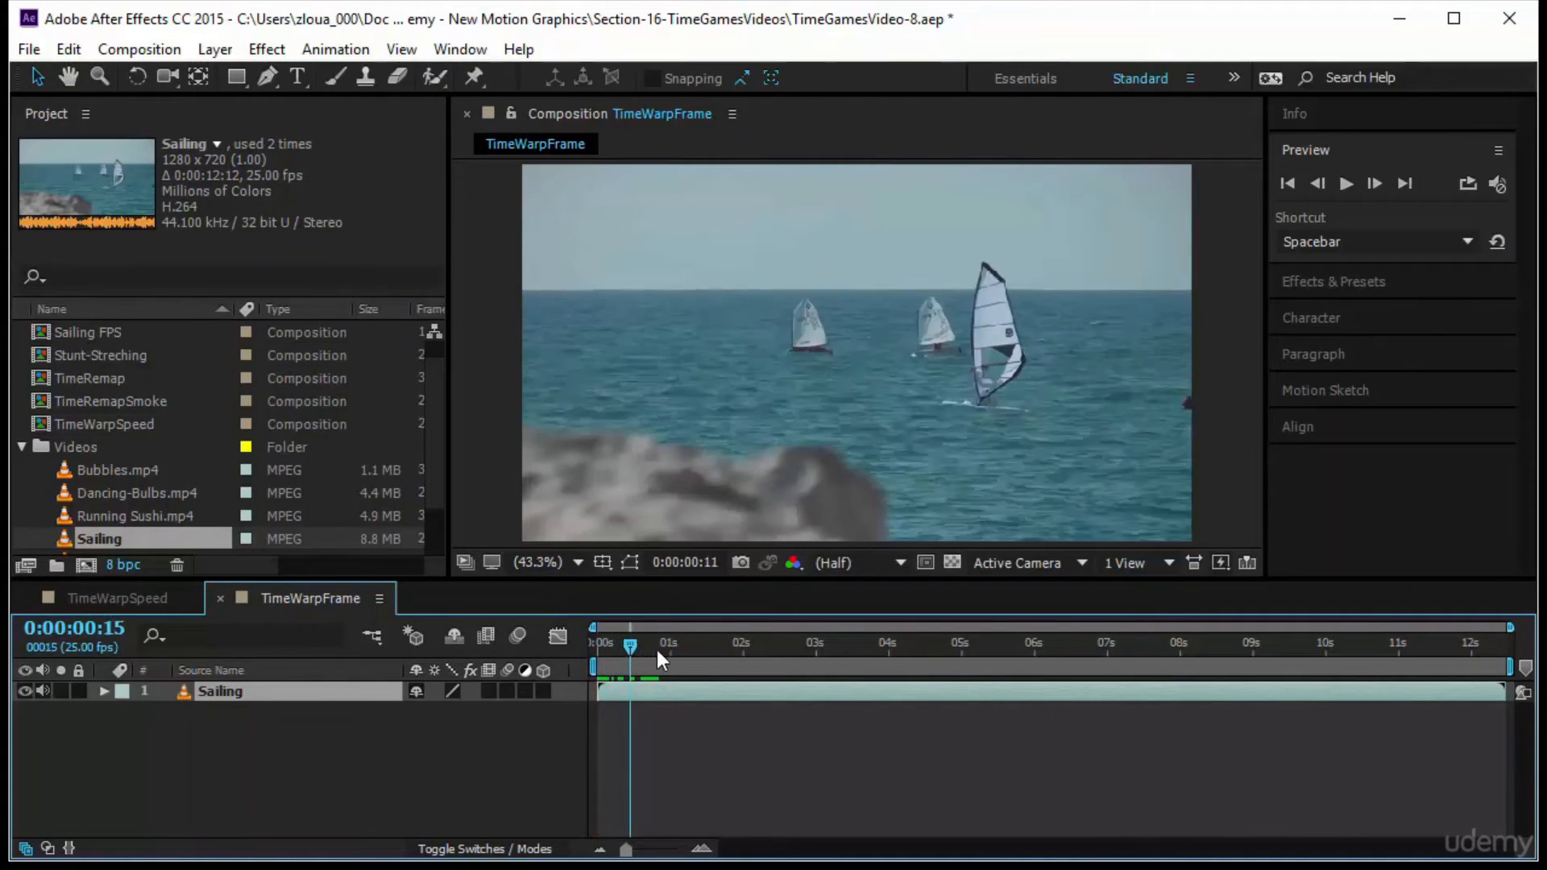
left_click(101, 636, "ctrl")
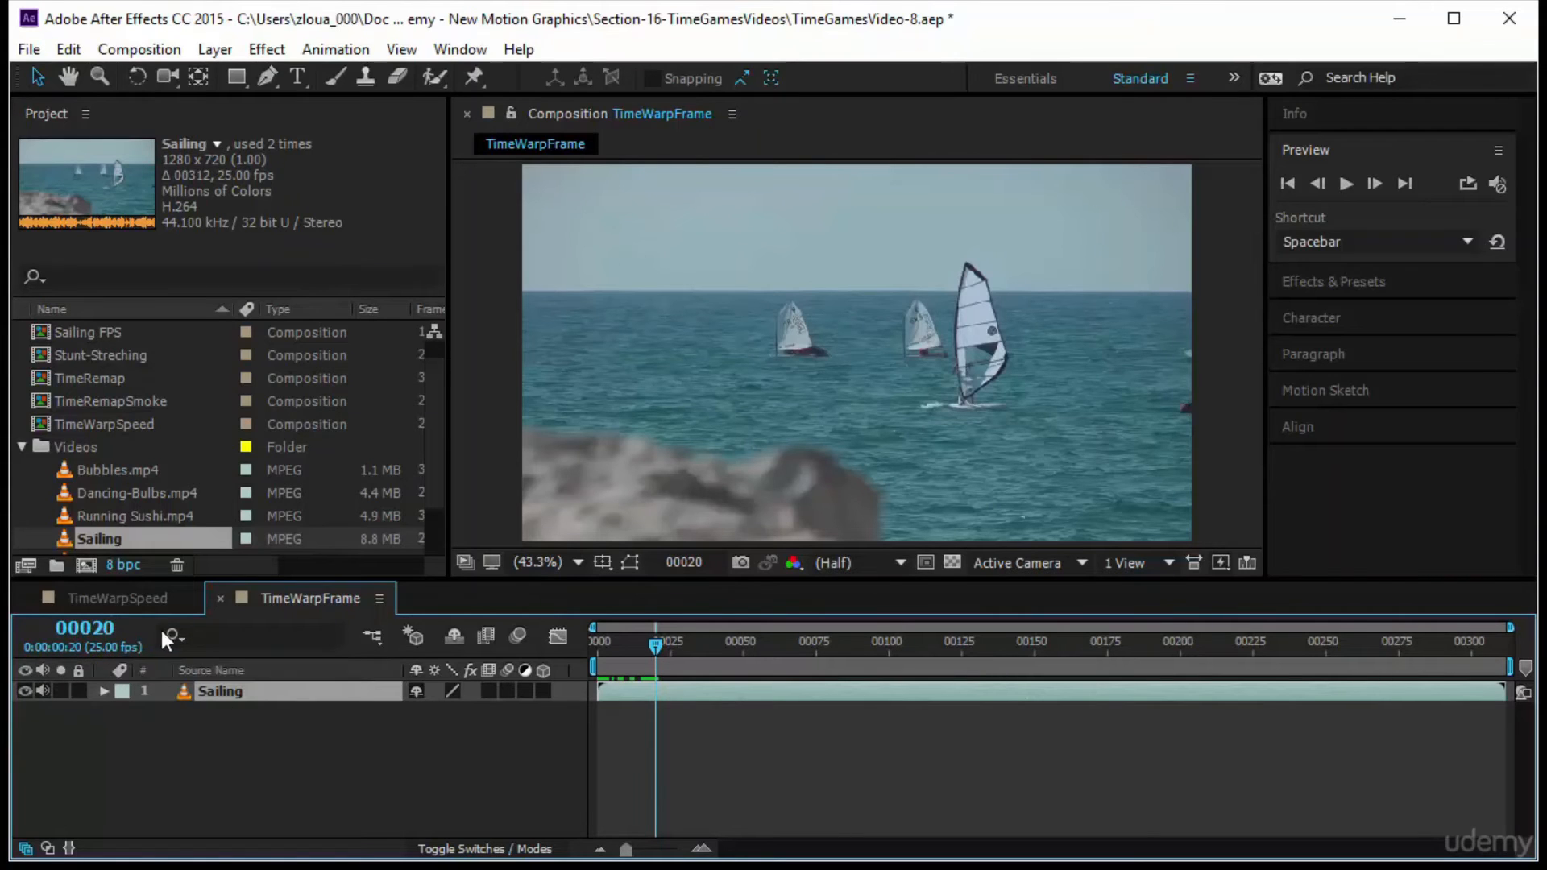
left_click(95, 636, "ctrl")
left_click_drag(669, 648, 597, 646)
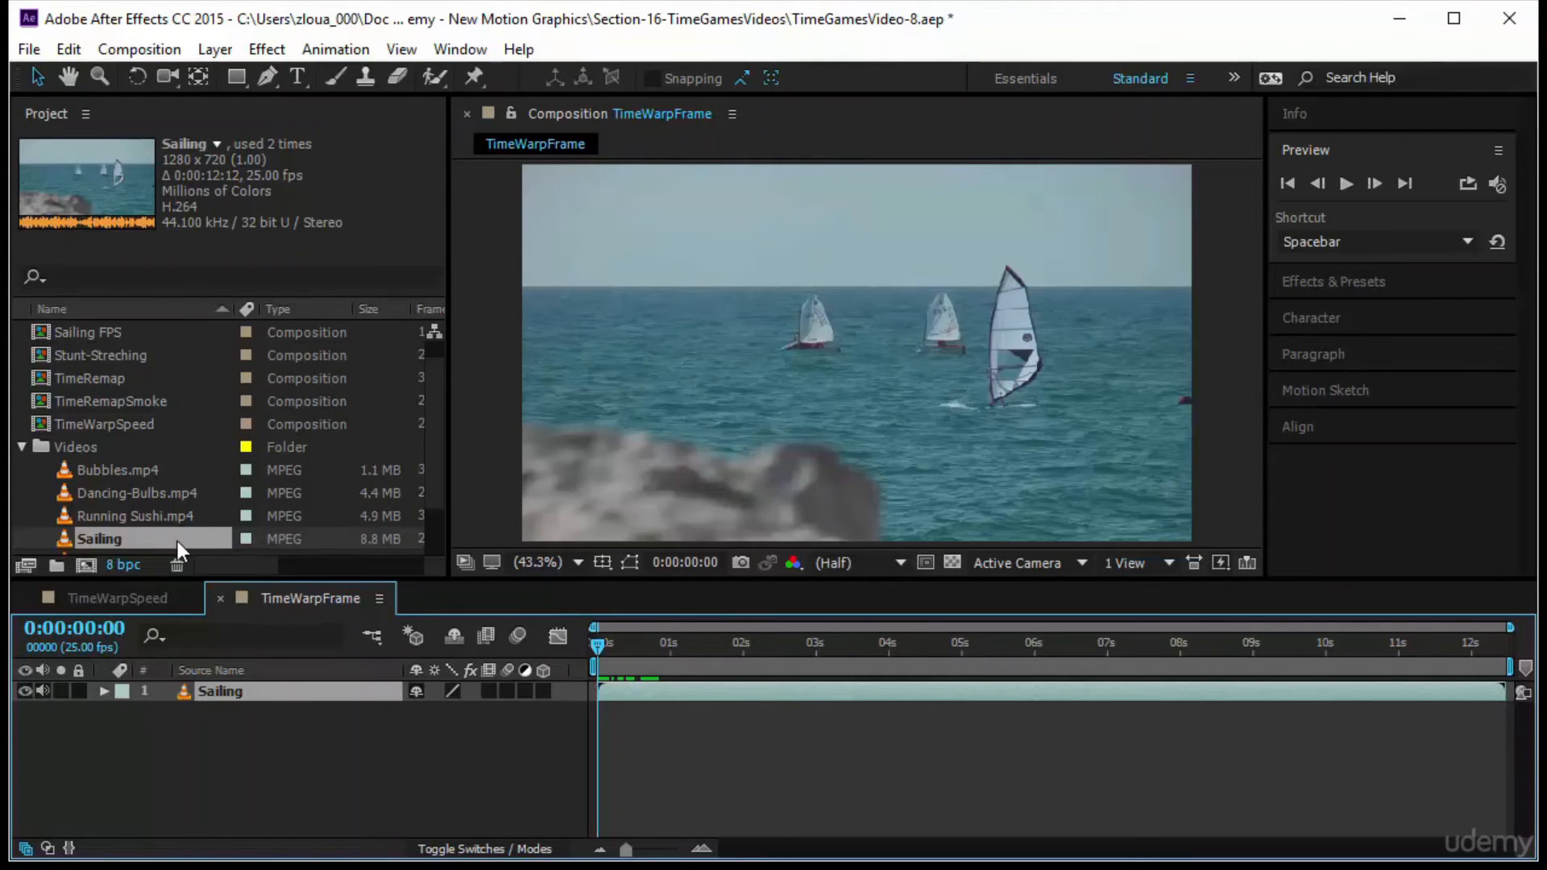
Move the TimeWarpFrame composition out of the Videos folder to the project's top level
scroll(170, 534, "down", 1)
left_click_drag(154, 538, 190, 258)
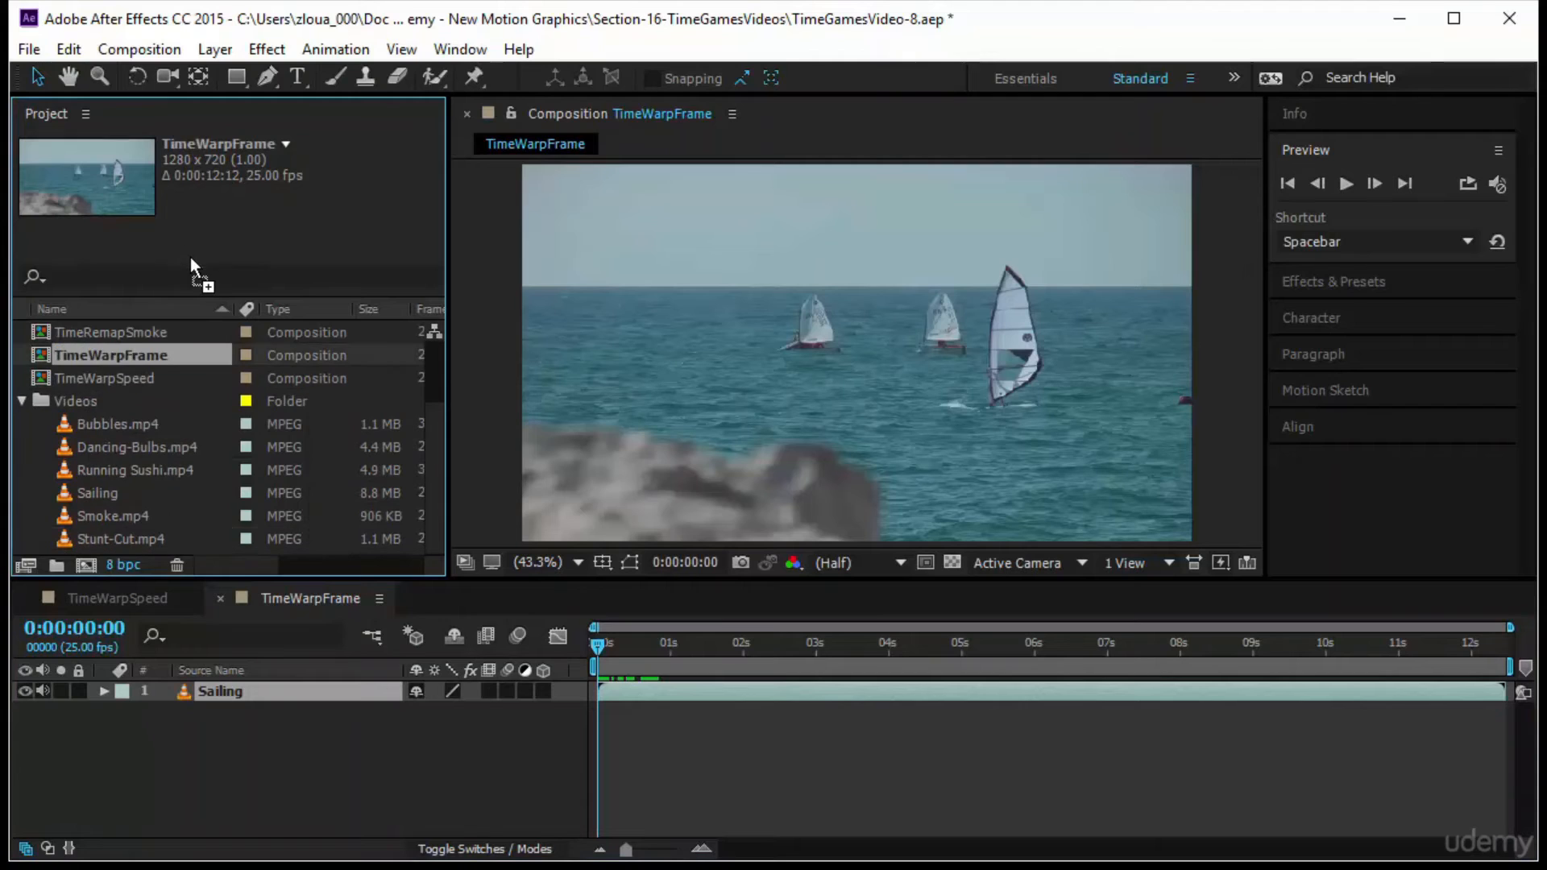
Search the effects for "level", apply Auto Levels to the Sailing layer and collapse its settings
left_click(1362, 281)
left_click(1345, 214)
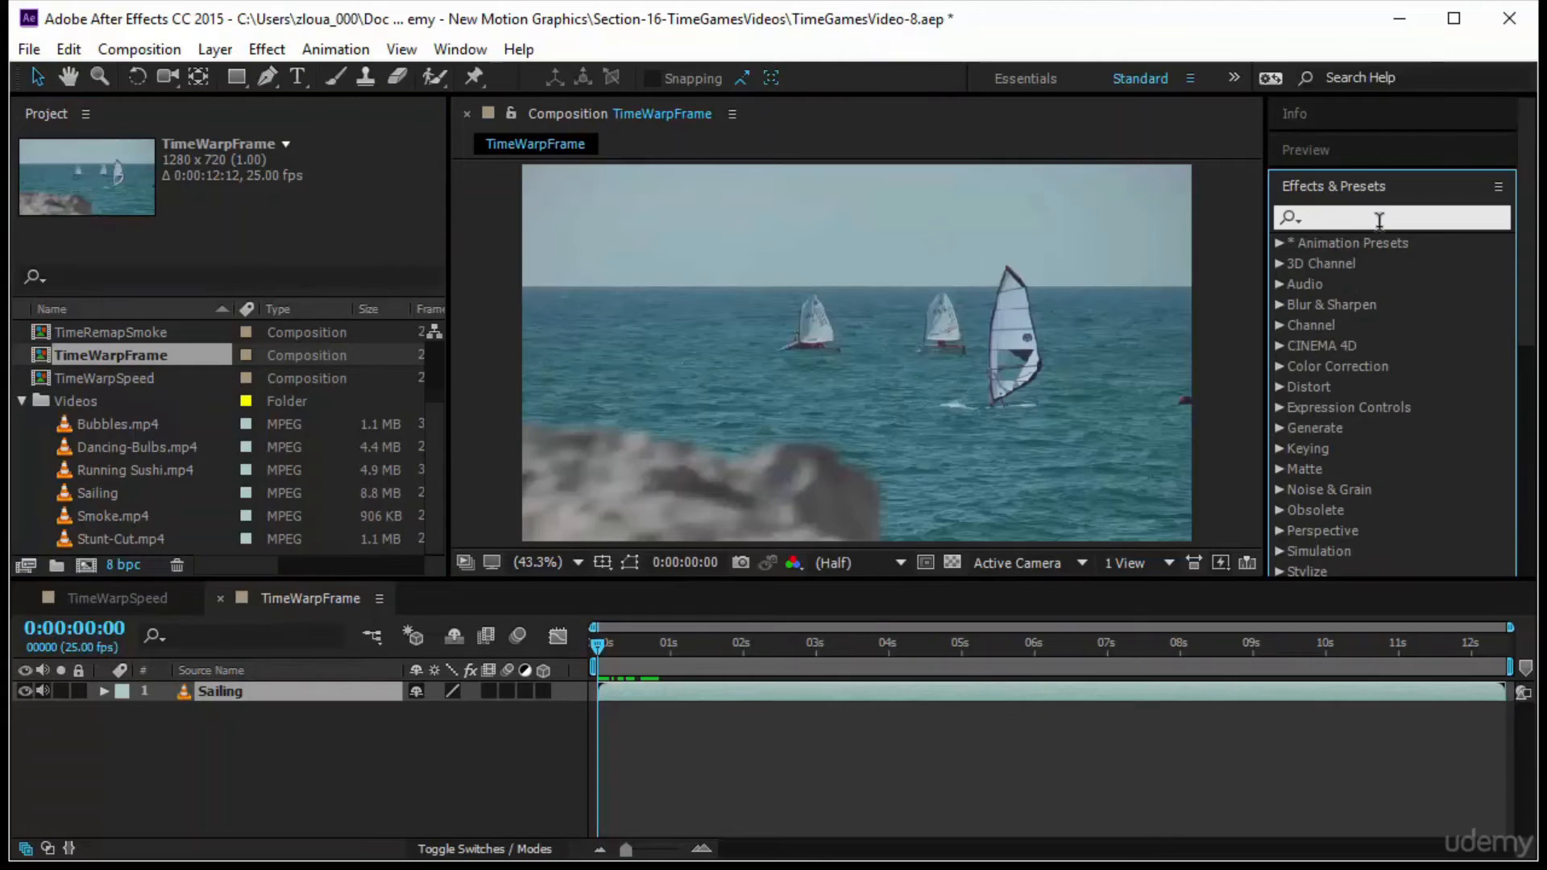
type("level")
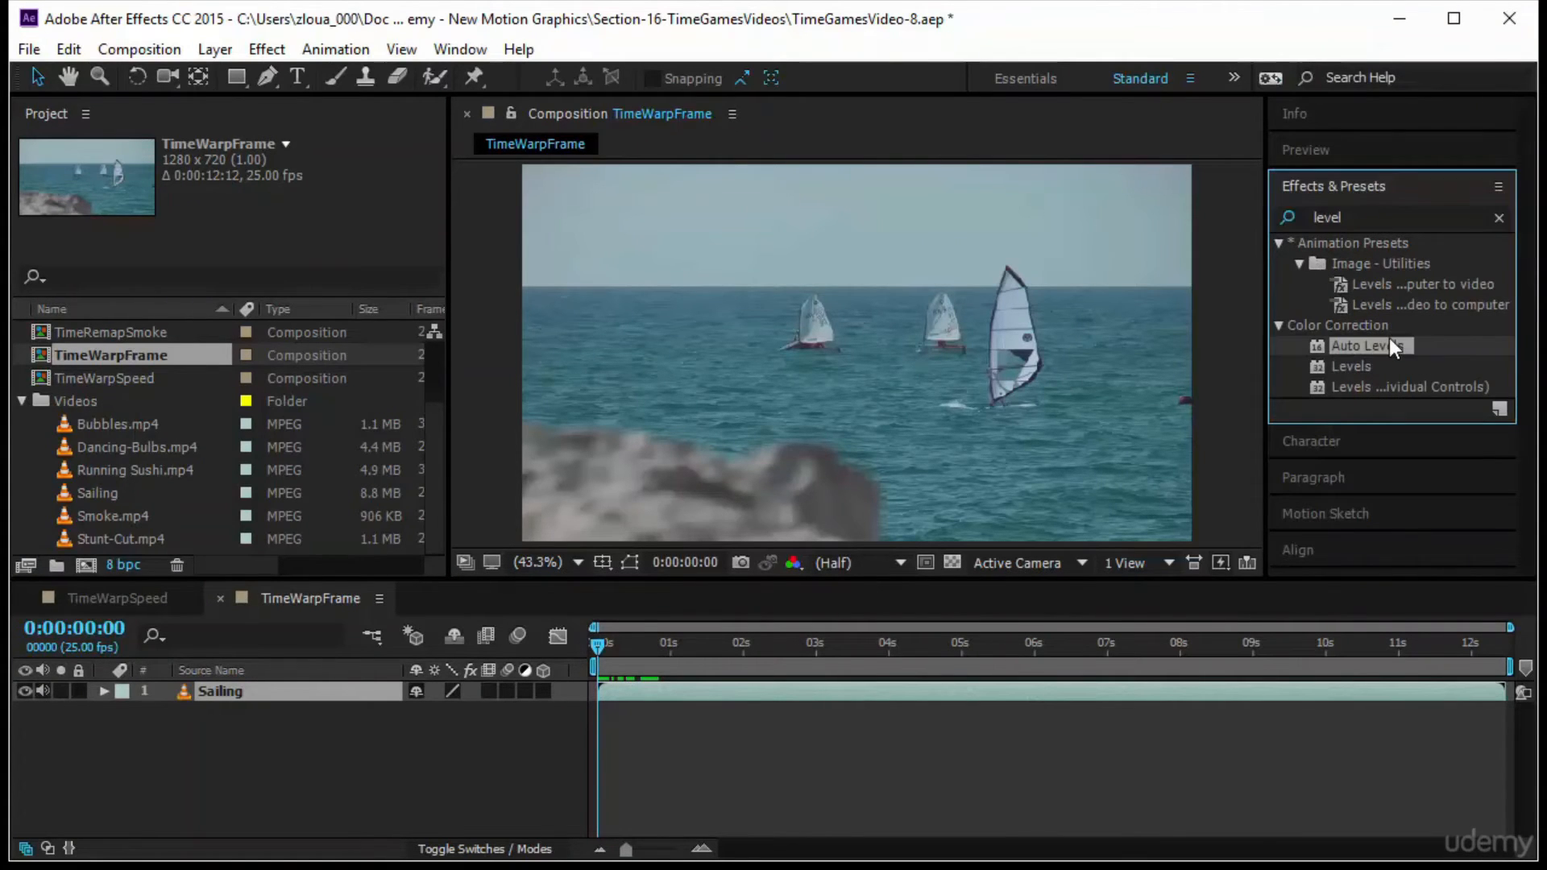
left_click_drag(1389, 339, 973, 361)
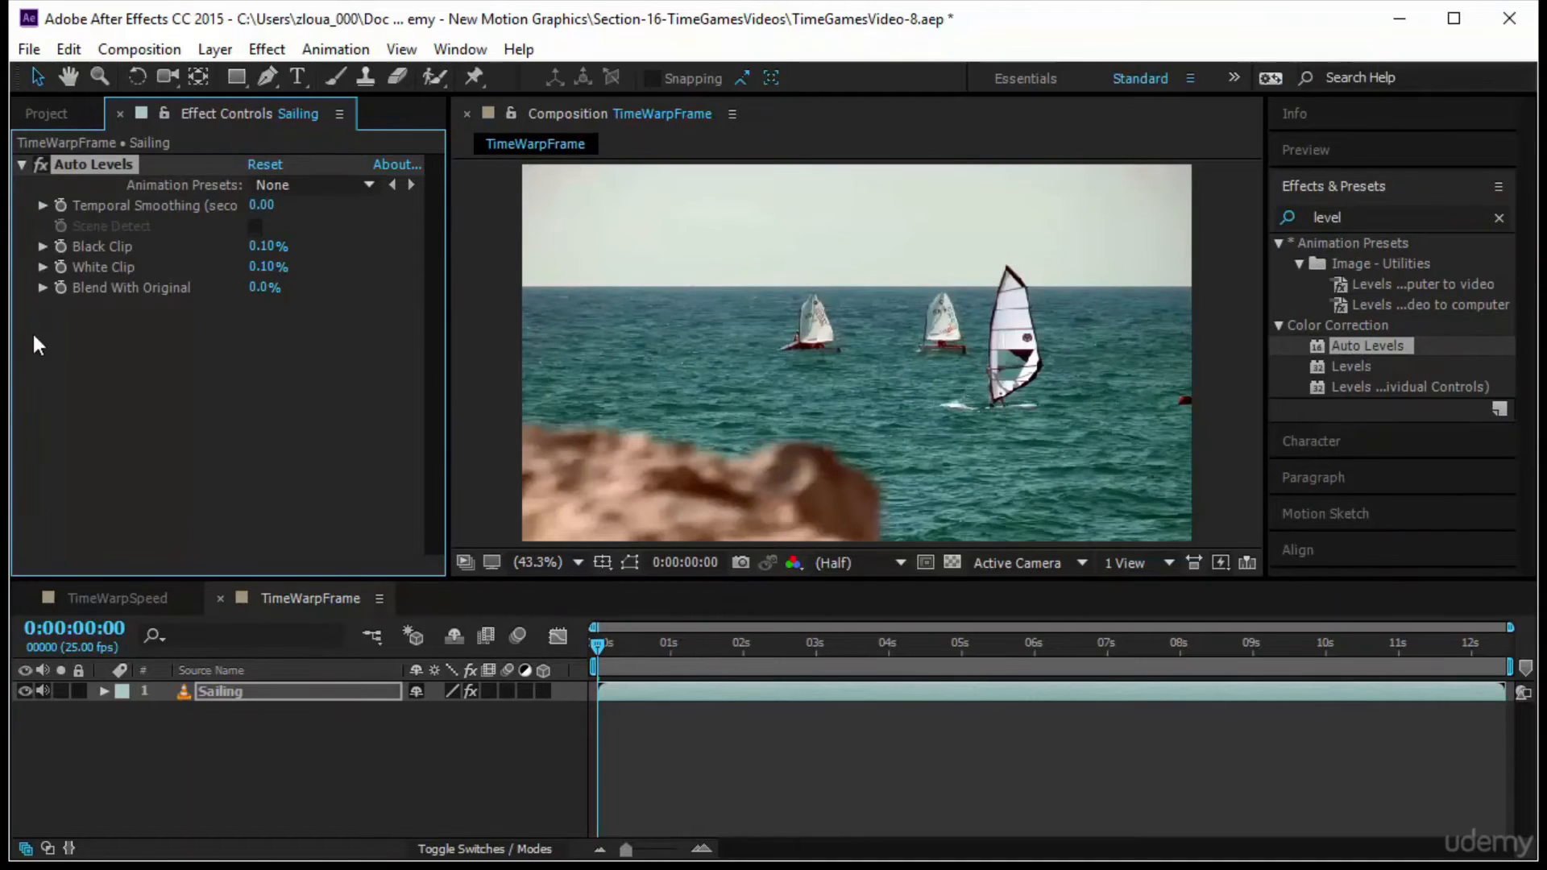
left_click(23, 165)
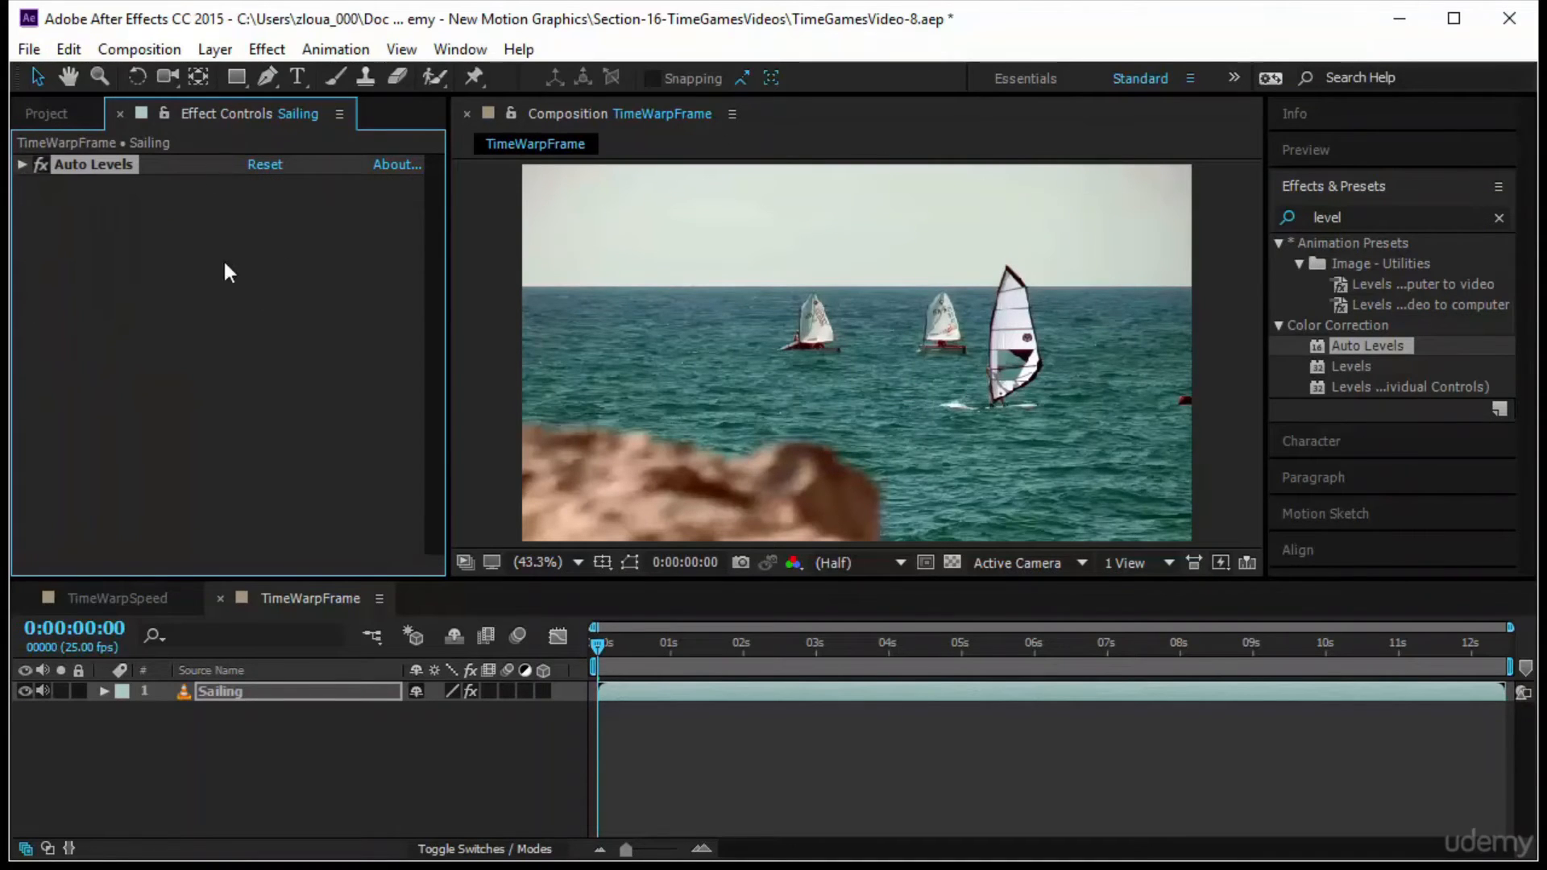
Clear the effect search and apply Timewarp from the Time category to the Sailing layer
left_click_drag(1361, 216, 1286, 222)
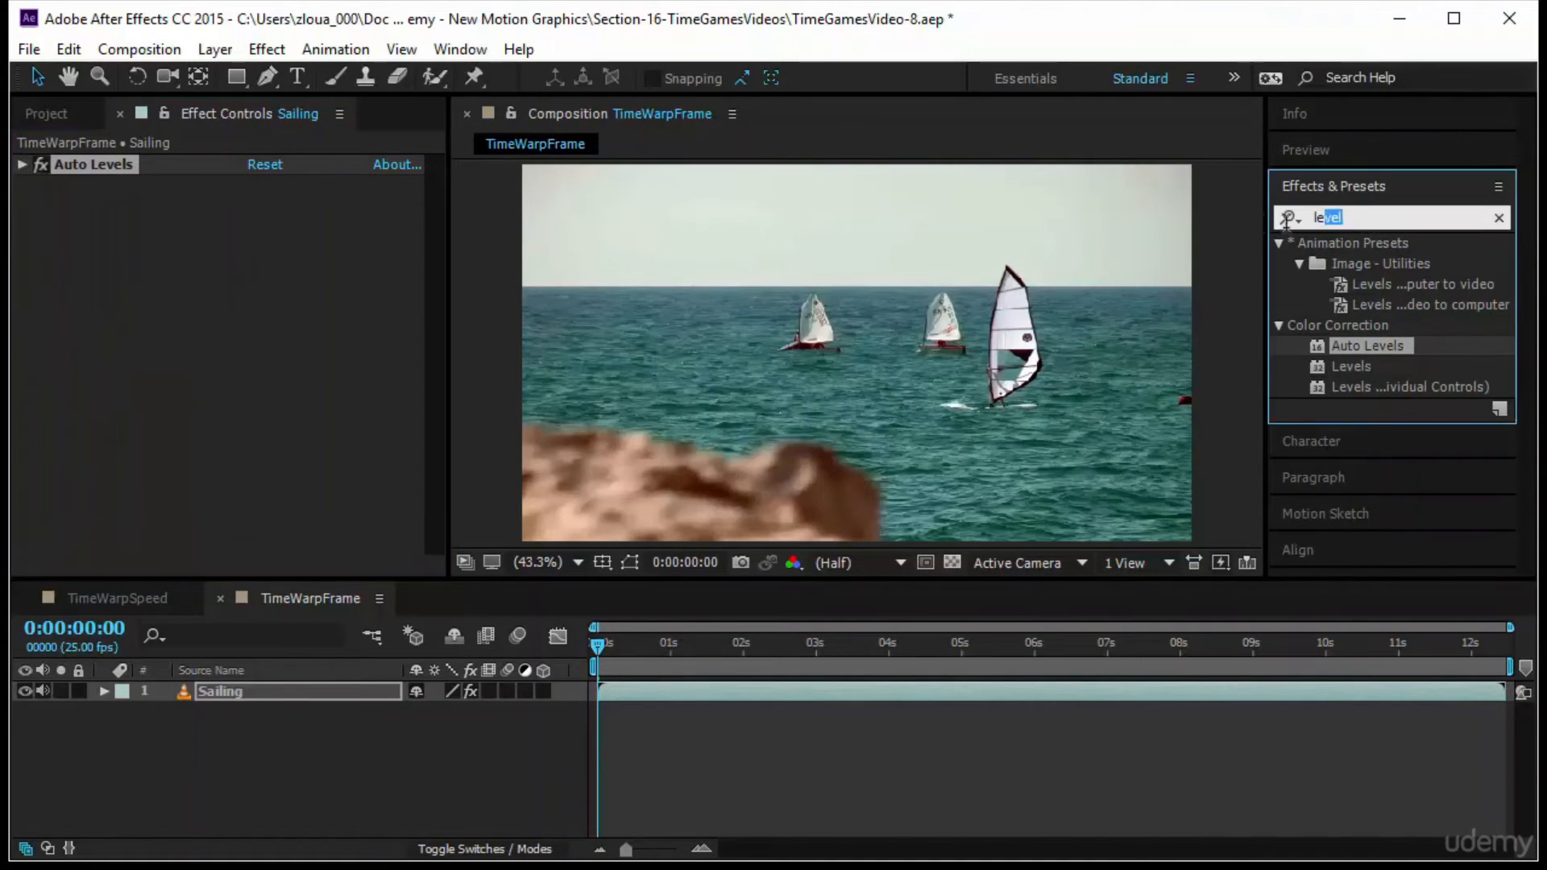
key("BackSpace")
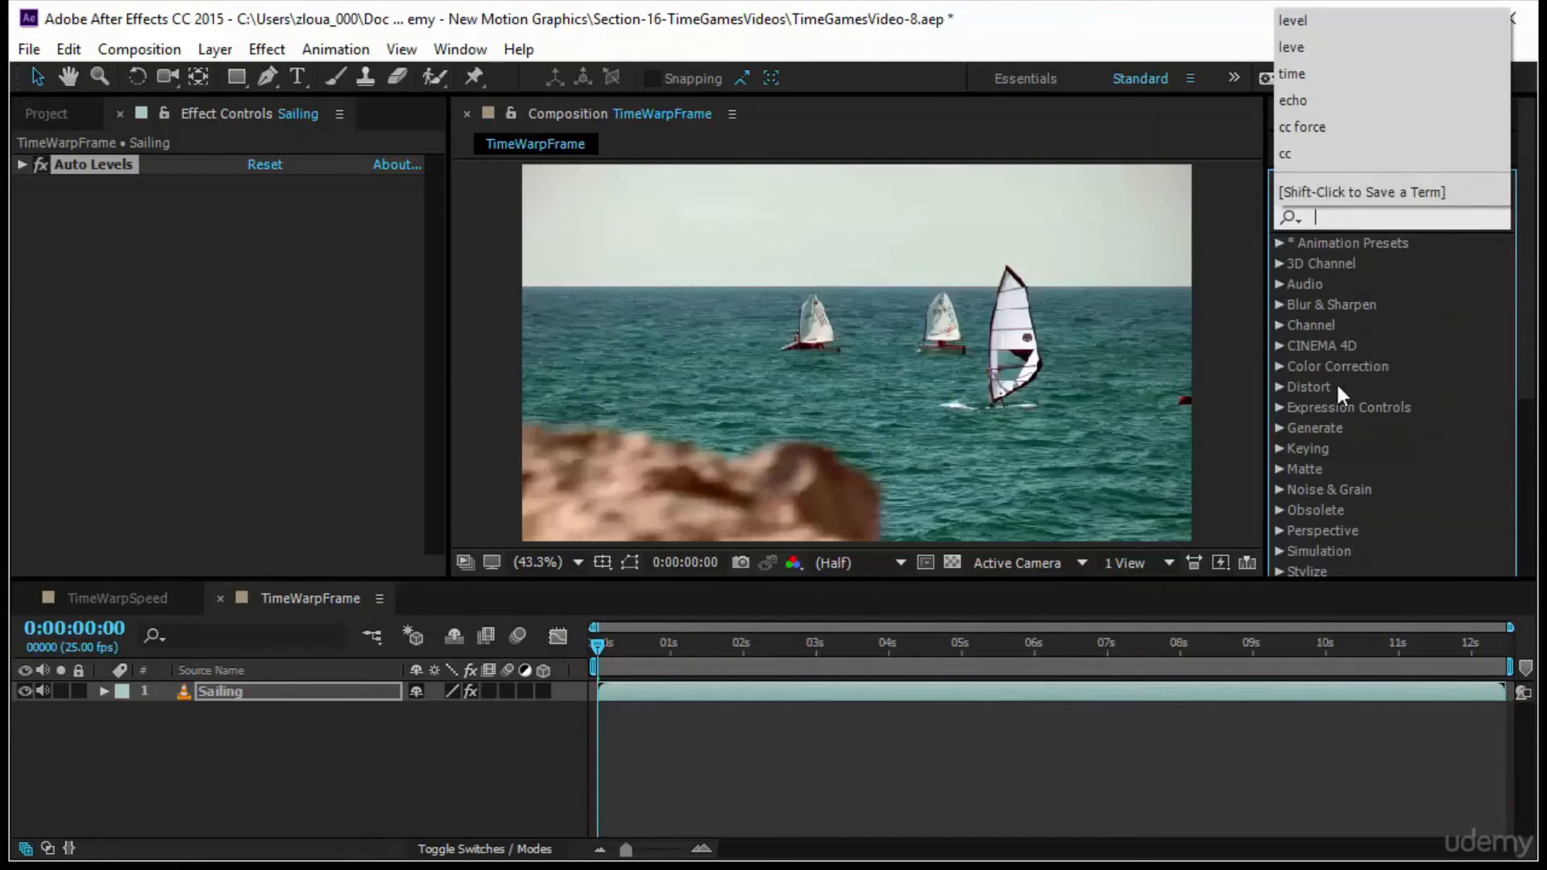
scroll(1387, 461, "down", 2)
left_click(1280, 542)
scroll(1361, 556, "down", 4)
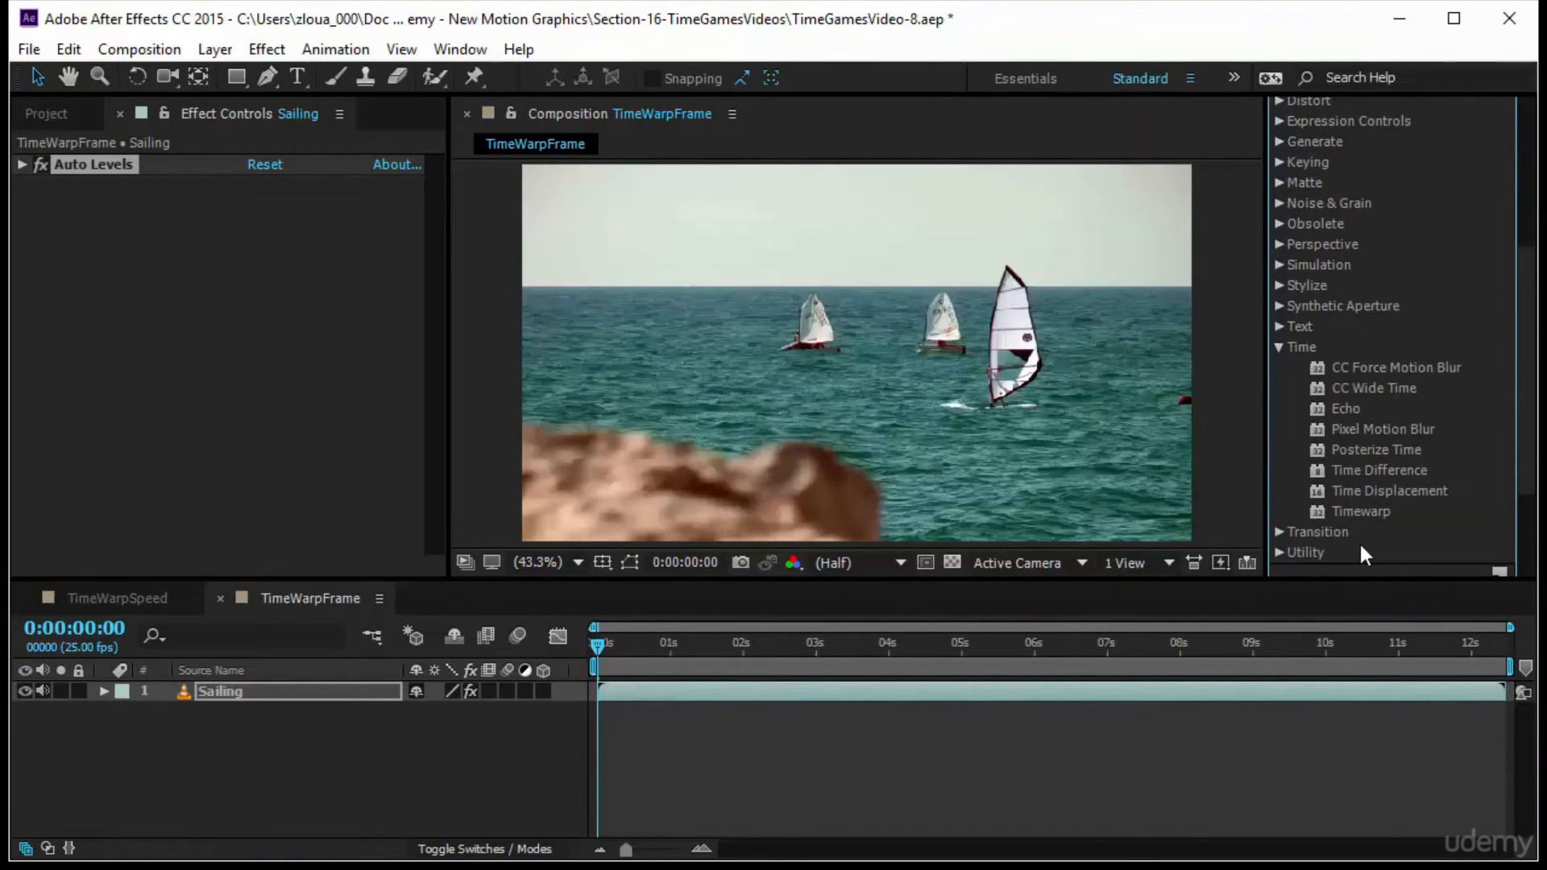
left_click_drag(1375, 508, 351, 695)
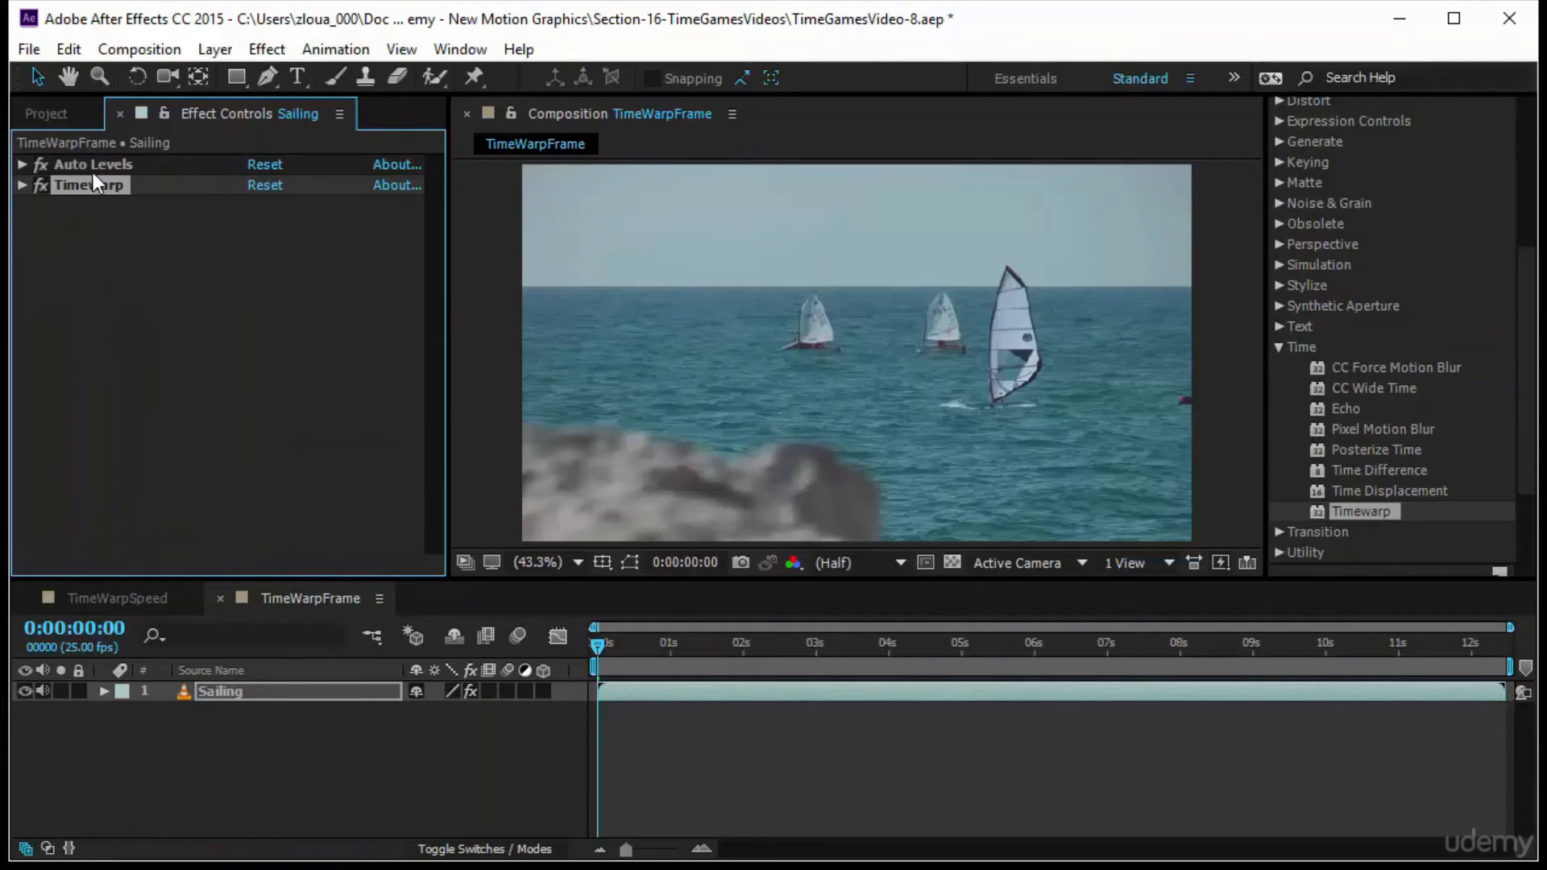
left_click(103, 225)
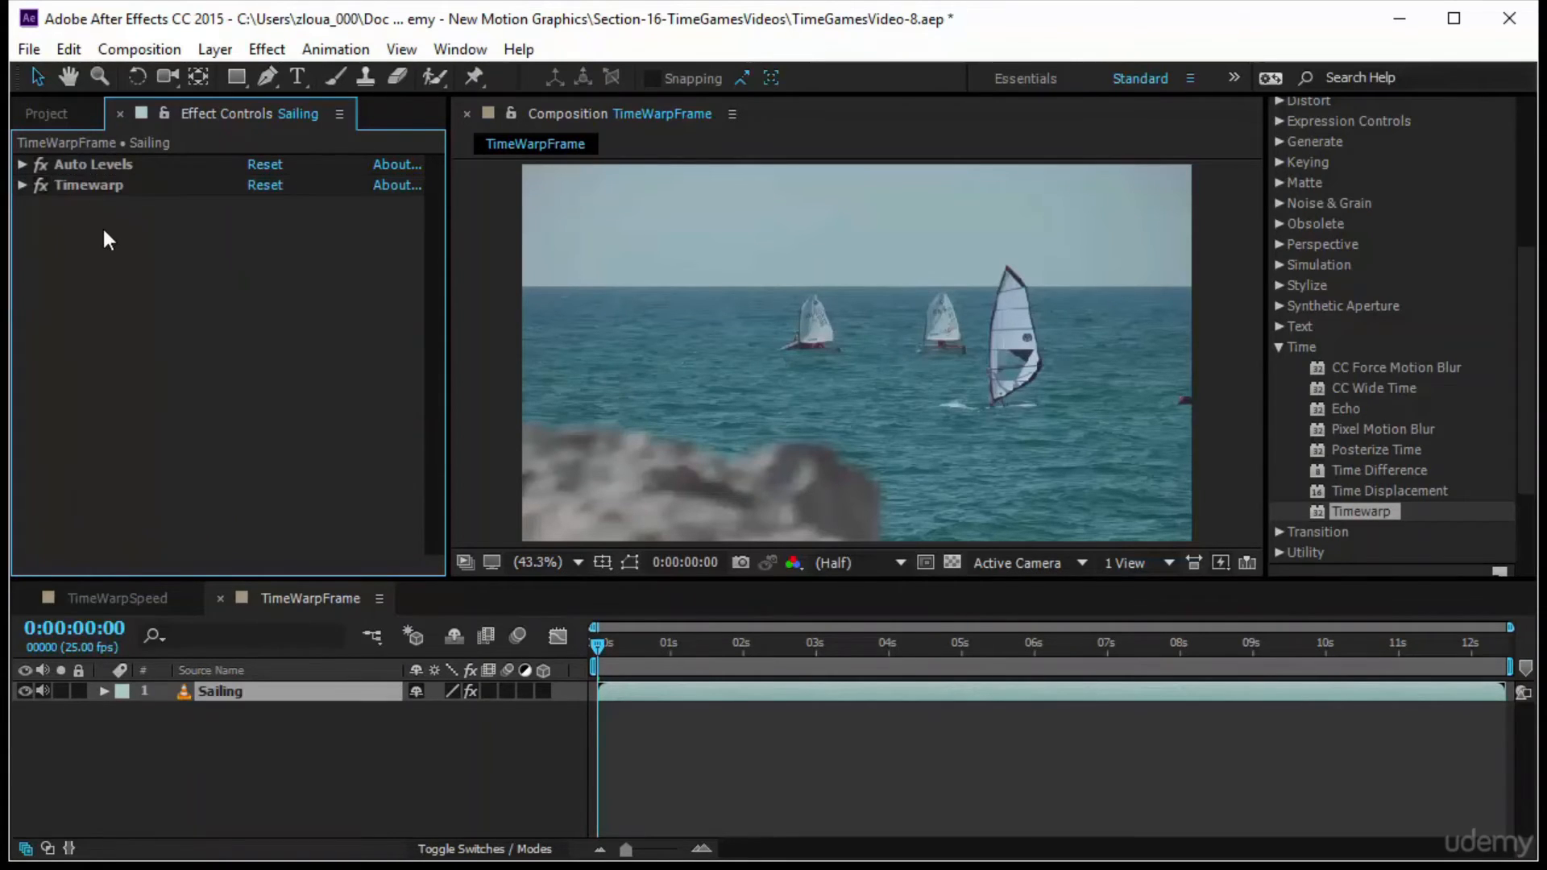
Reorder the Sailing layer's effects so that Auto Levels sits below Timewarp
left_click(90, 183)
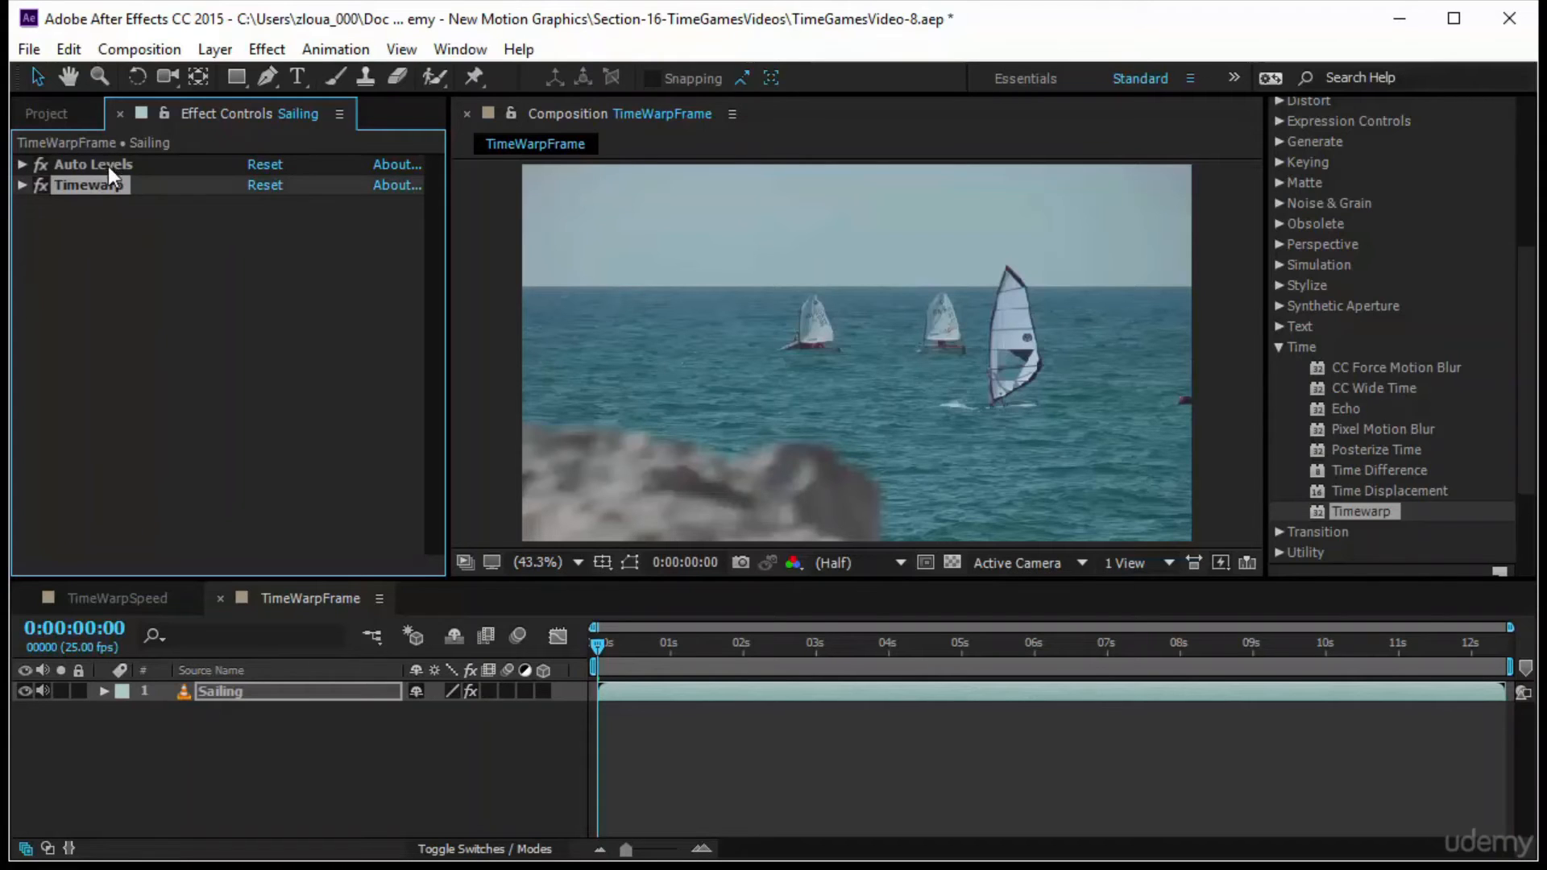
left_click(108, 166)
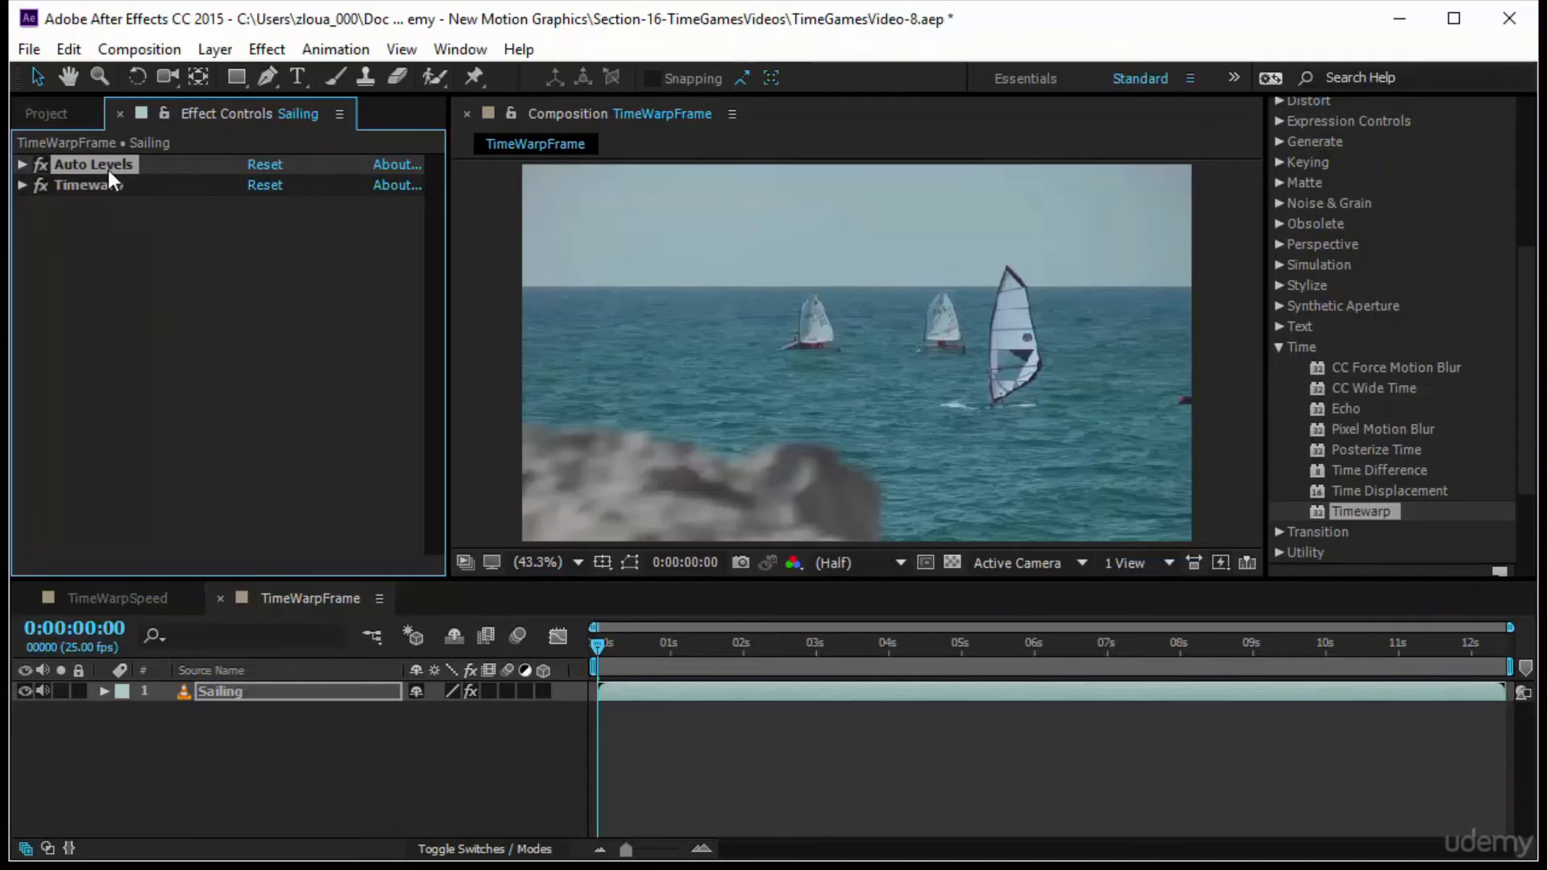
left_click_drag(108, 170, 117, 214)
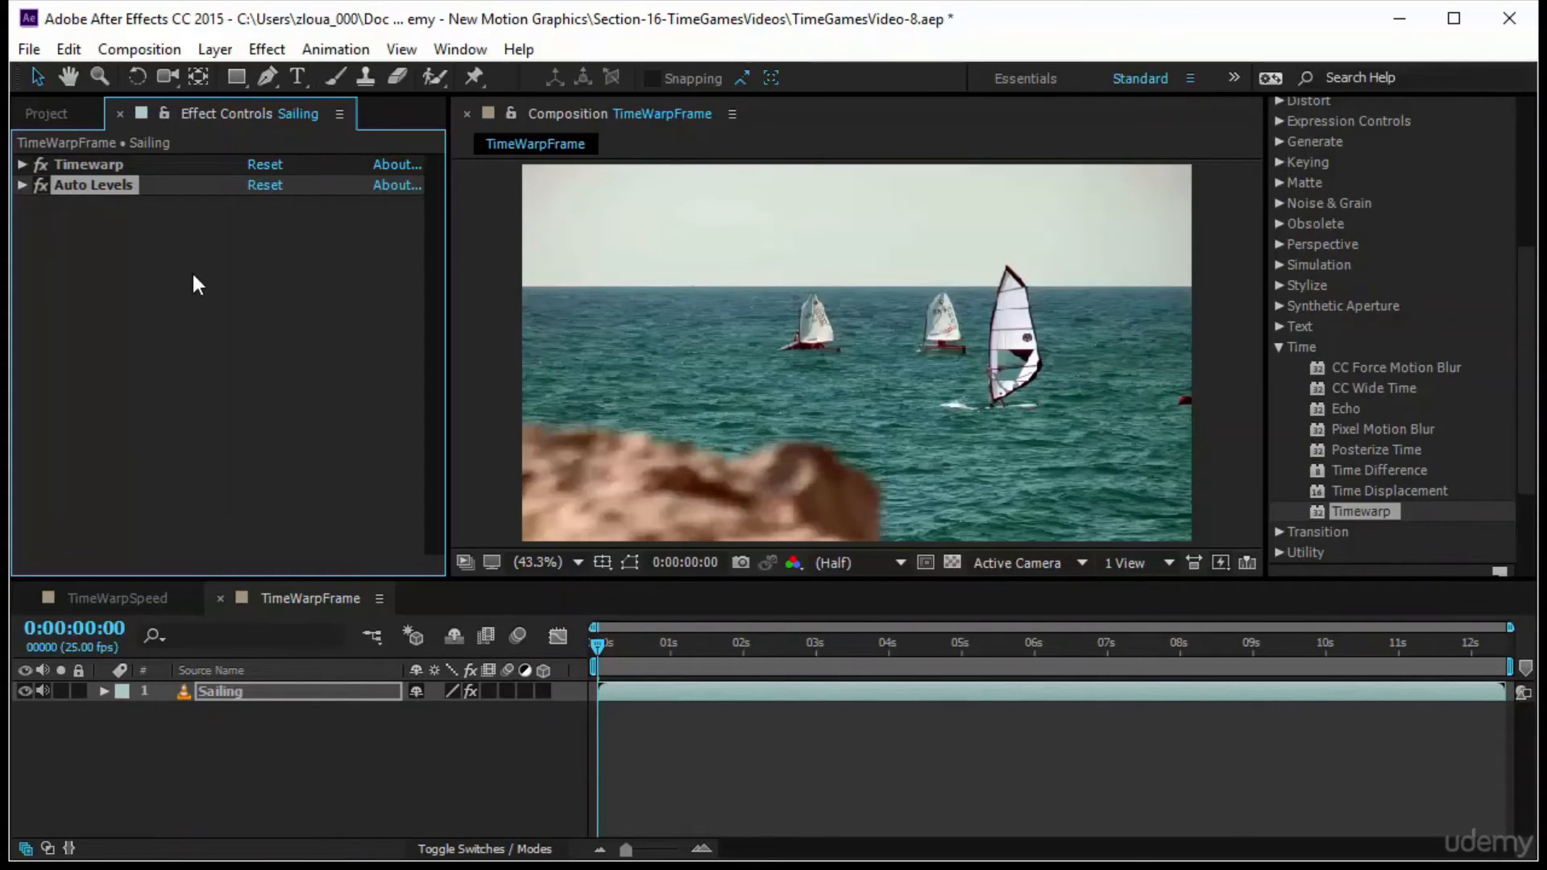
left_click(211, 302)
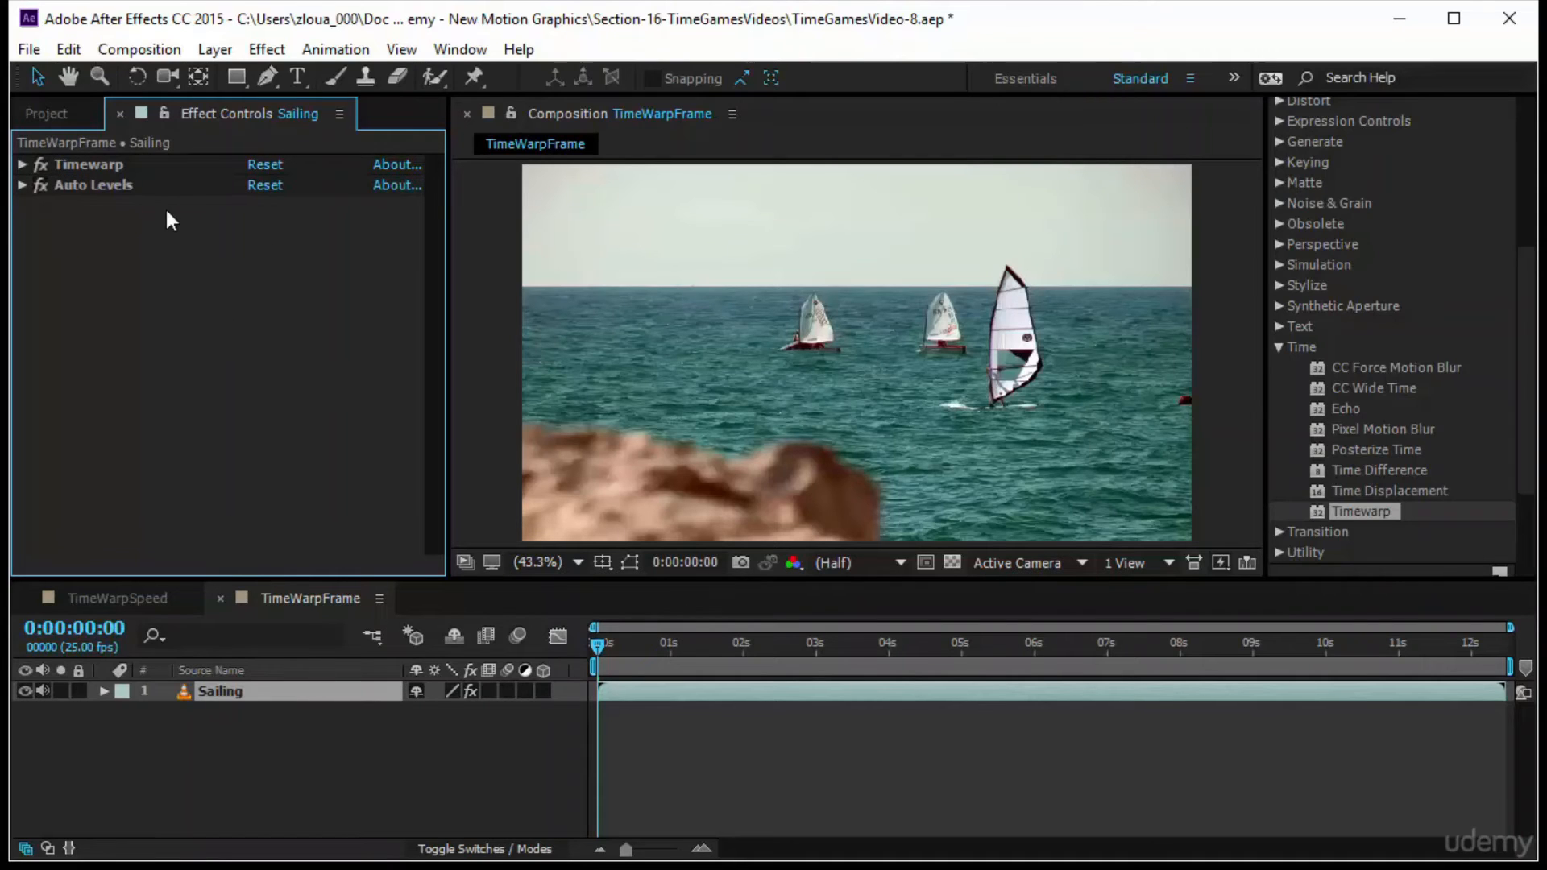
Expand the Timewarp settings and set Adjust Time By to Source Frame
left_click(142, 164)
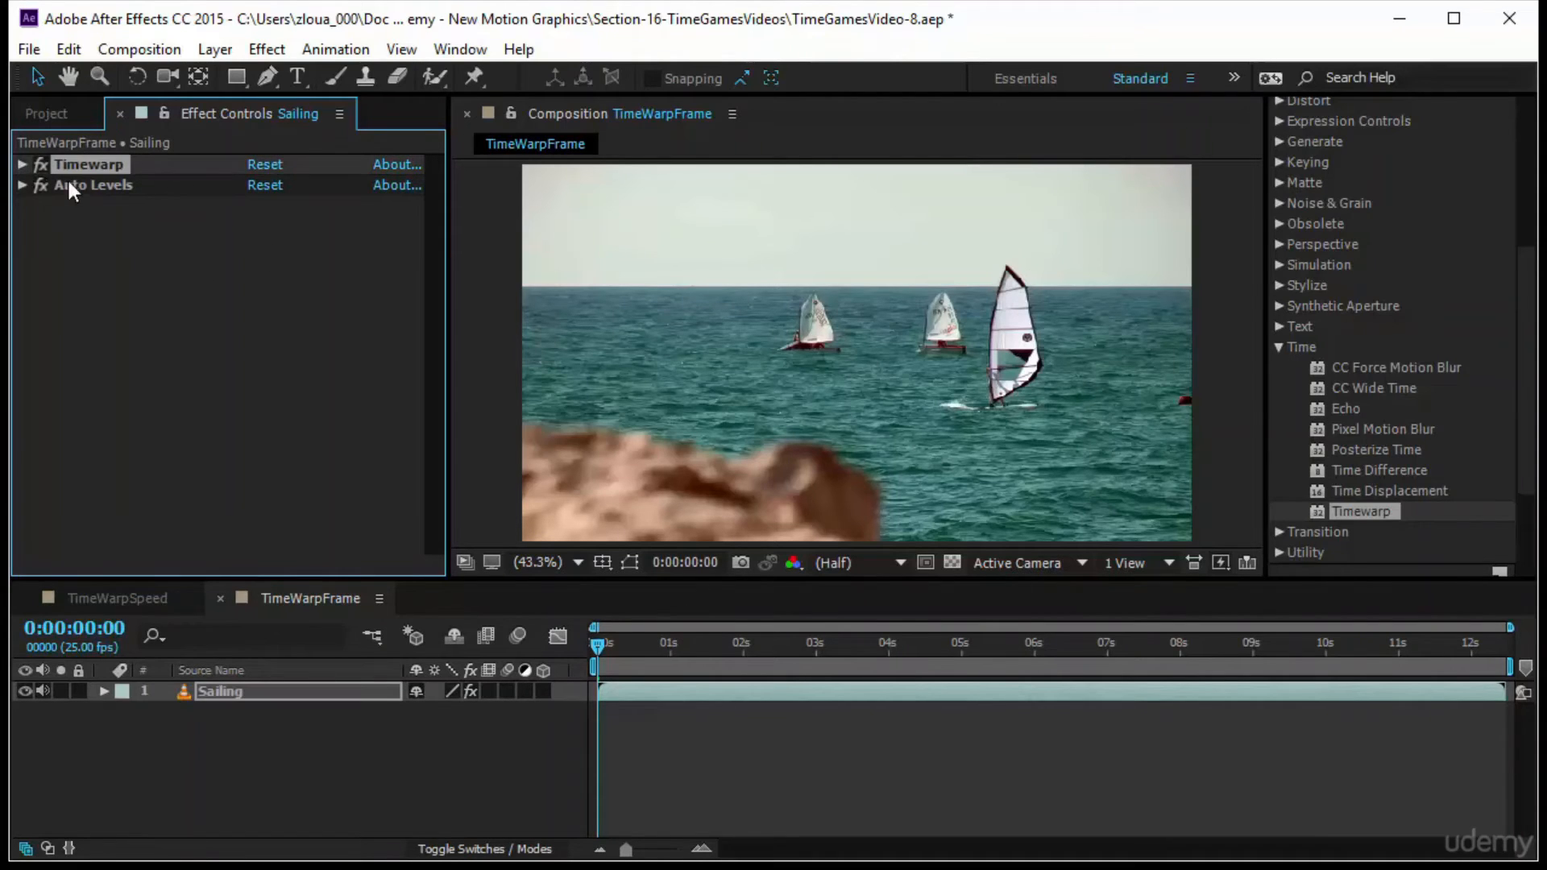
left_click(22, 165)
left_click(301, 228)
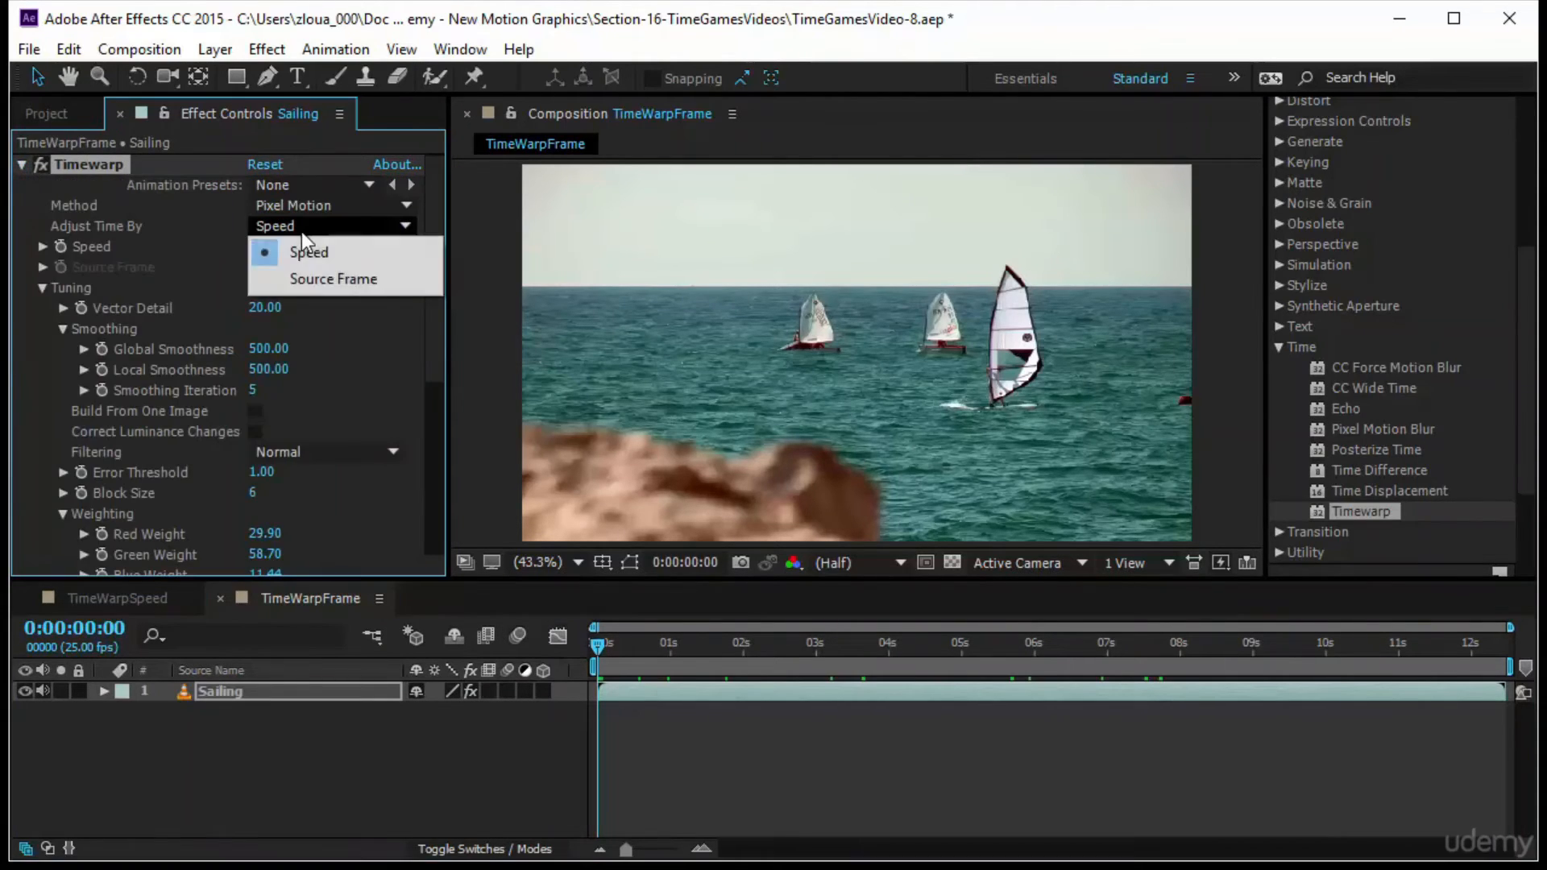
left_click(321, 279)
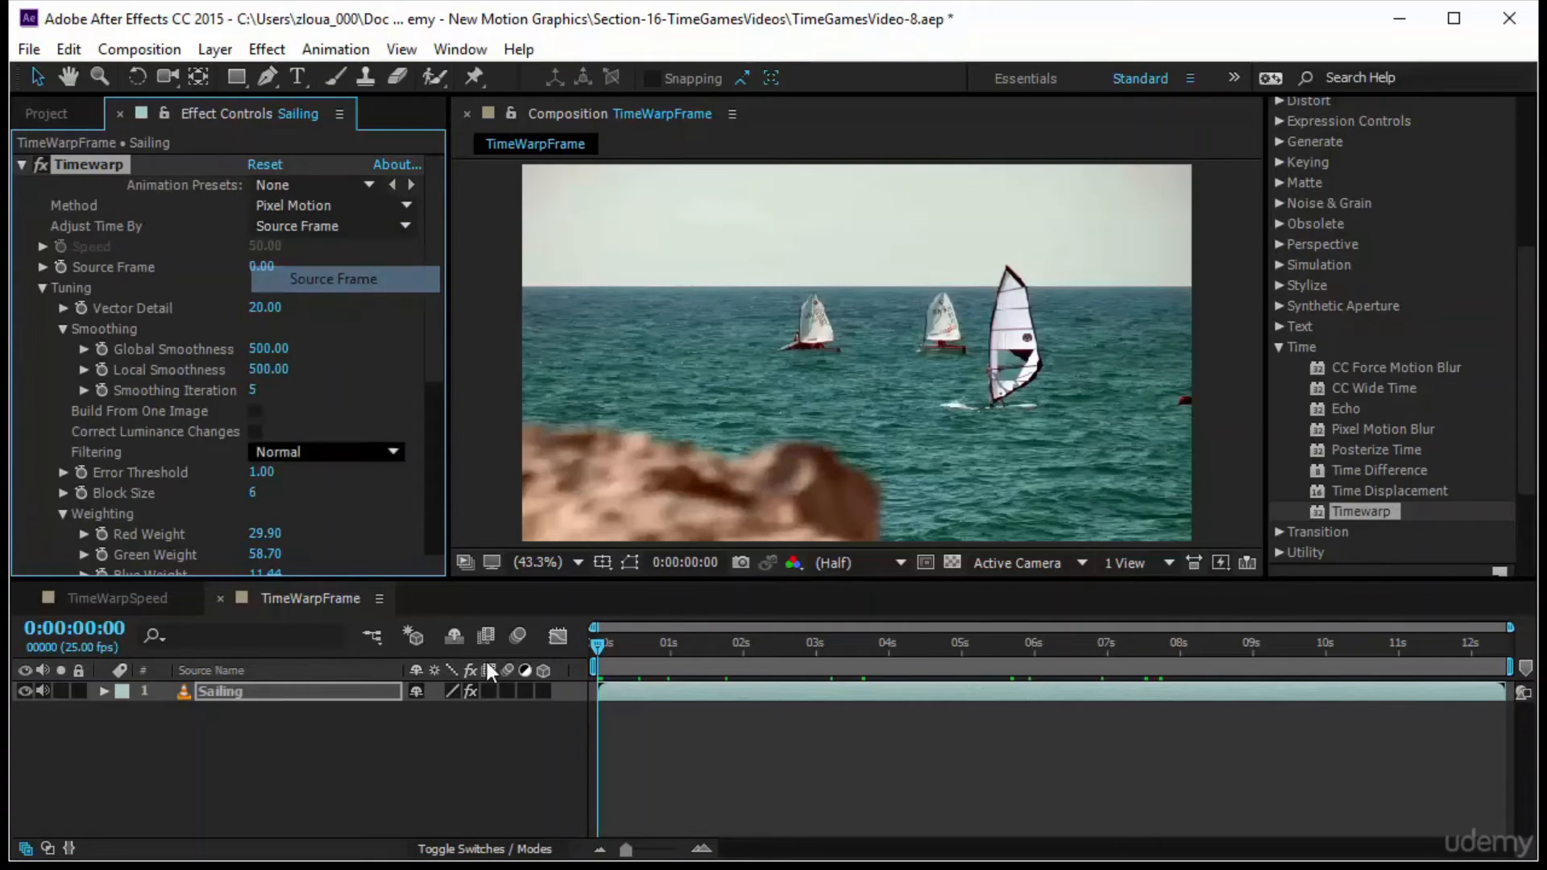
Keyframe Timewarp's Source Frame at 0:00:00:00 and reveal the Sailing layer's keyframed properties in the timeline
left_click(591, 645)
left_click_drag(591, 645, 513, 726)
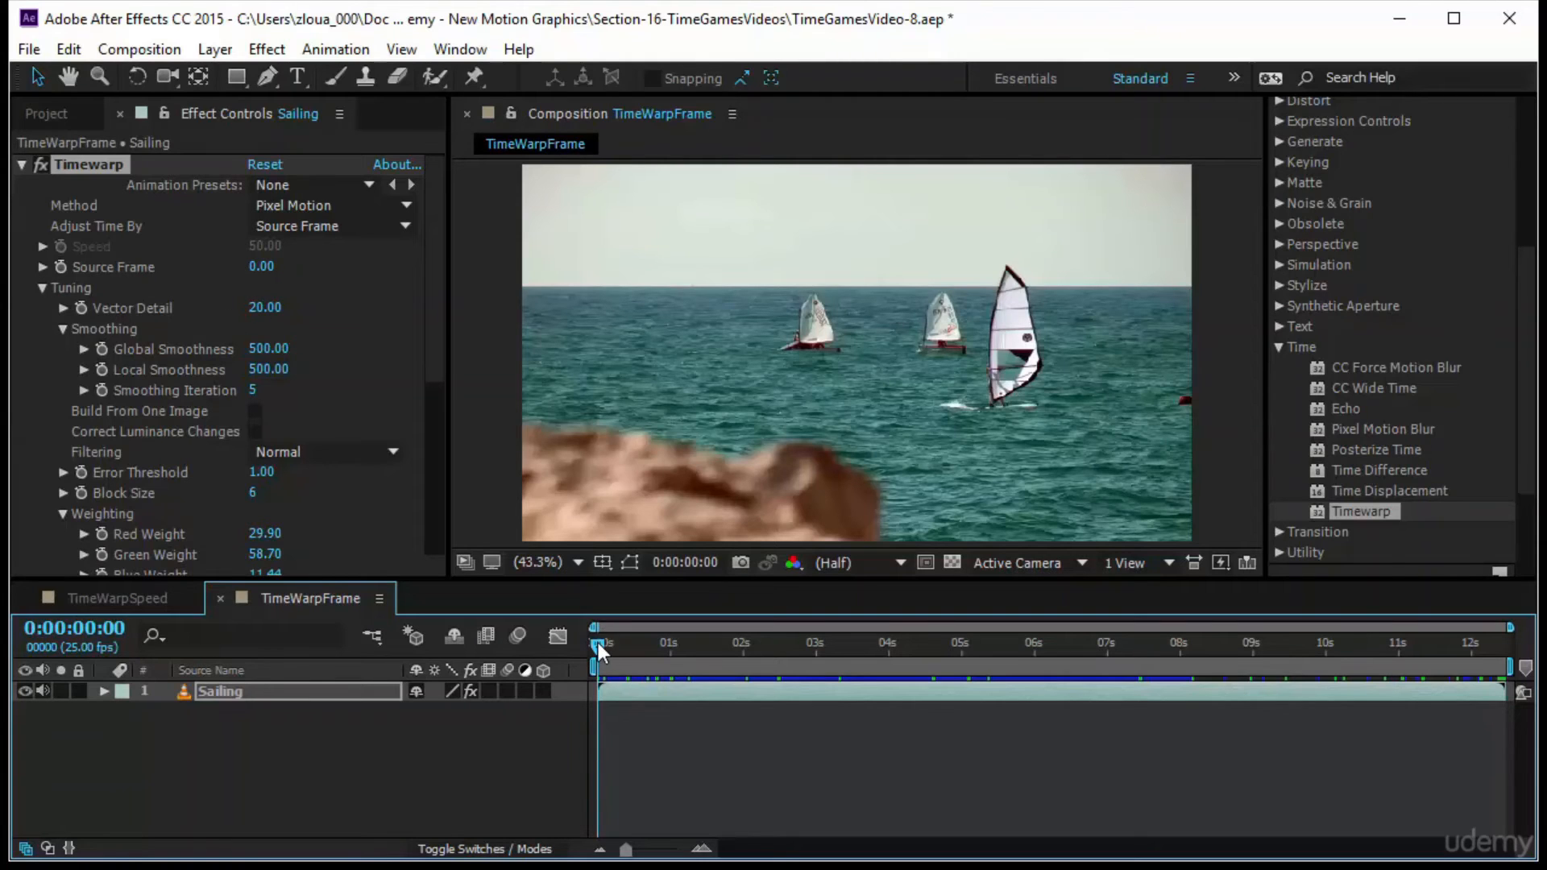
left_click_drag(598, 644, 432, 814)
left_click(60, 267)
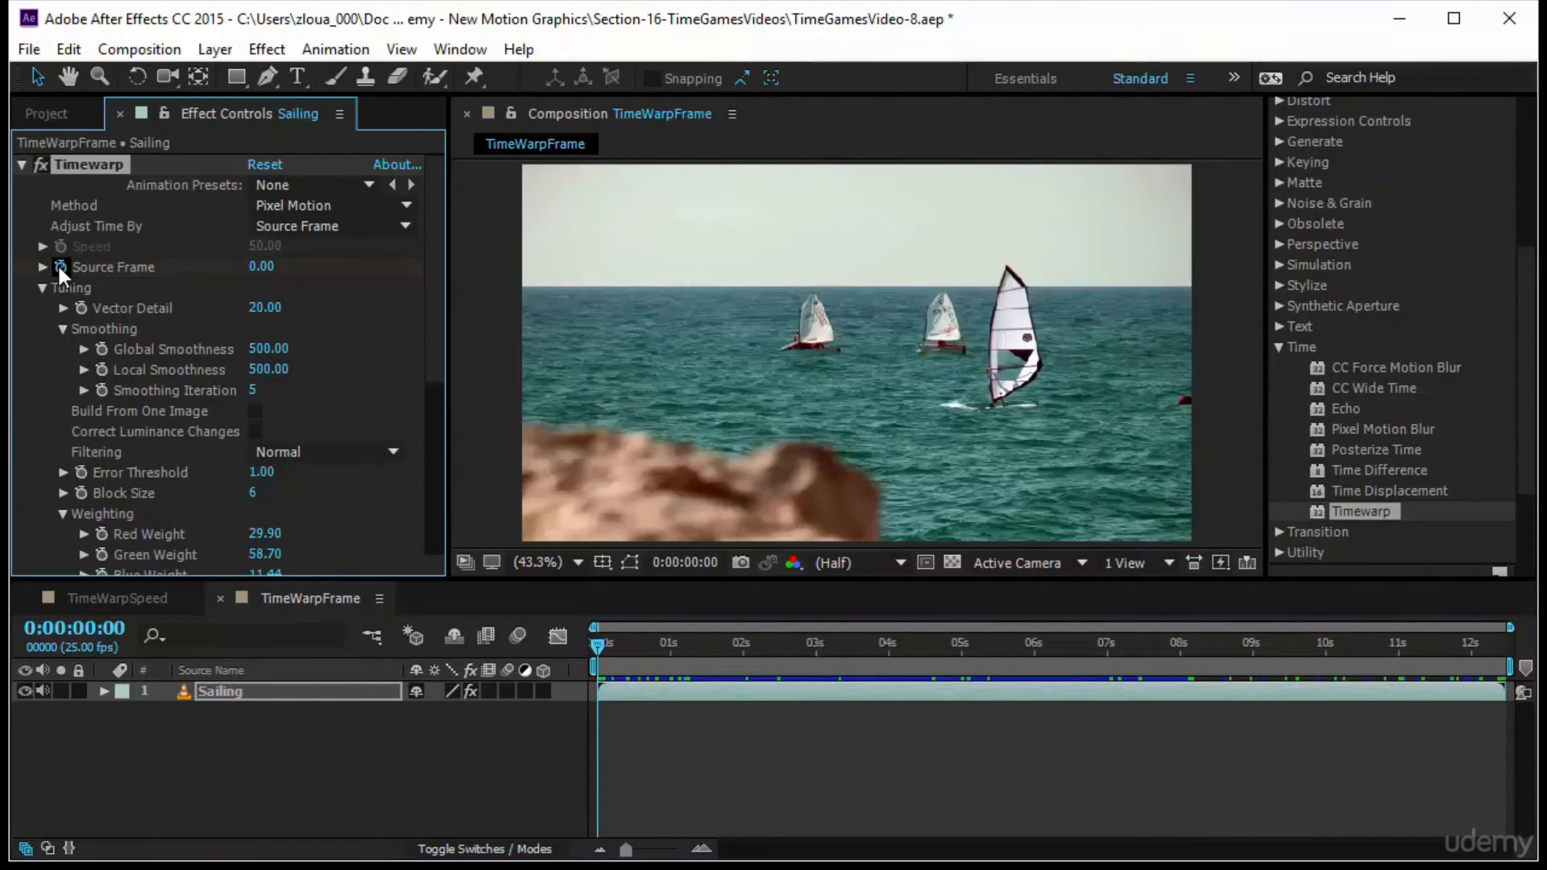
left_click(321, 691)
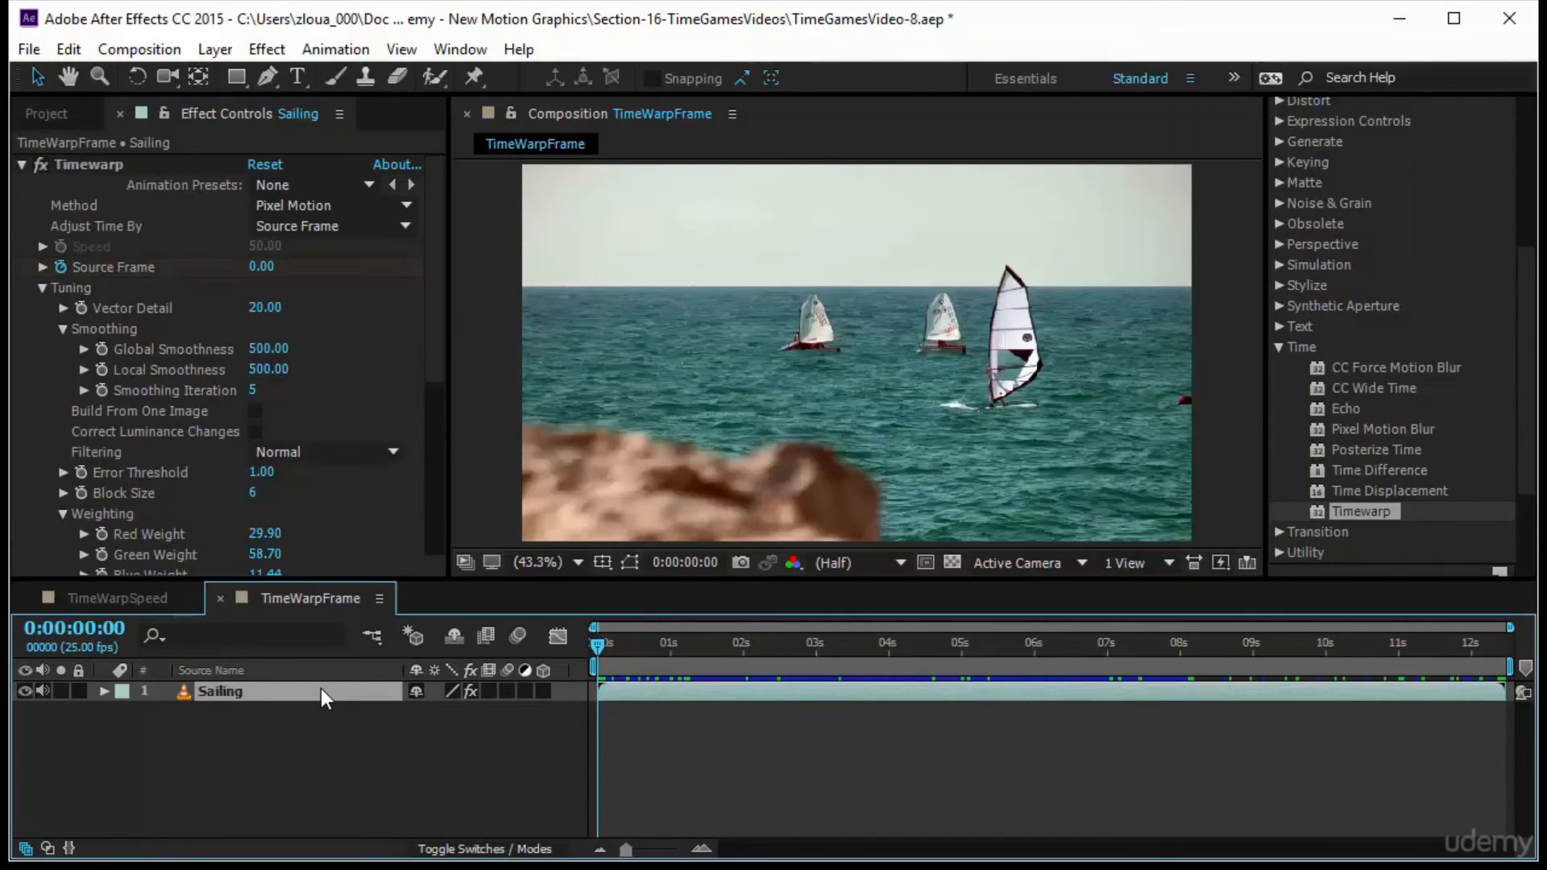
key("u")
left_click(761, 780)
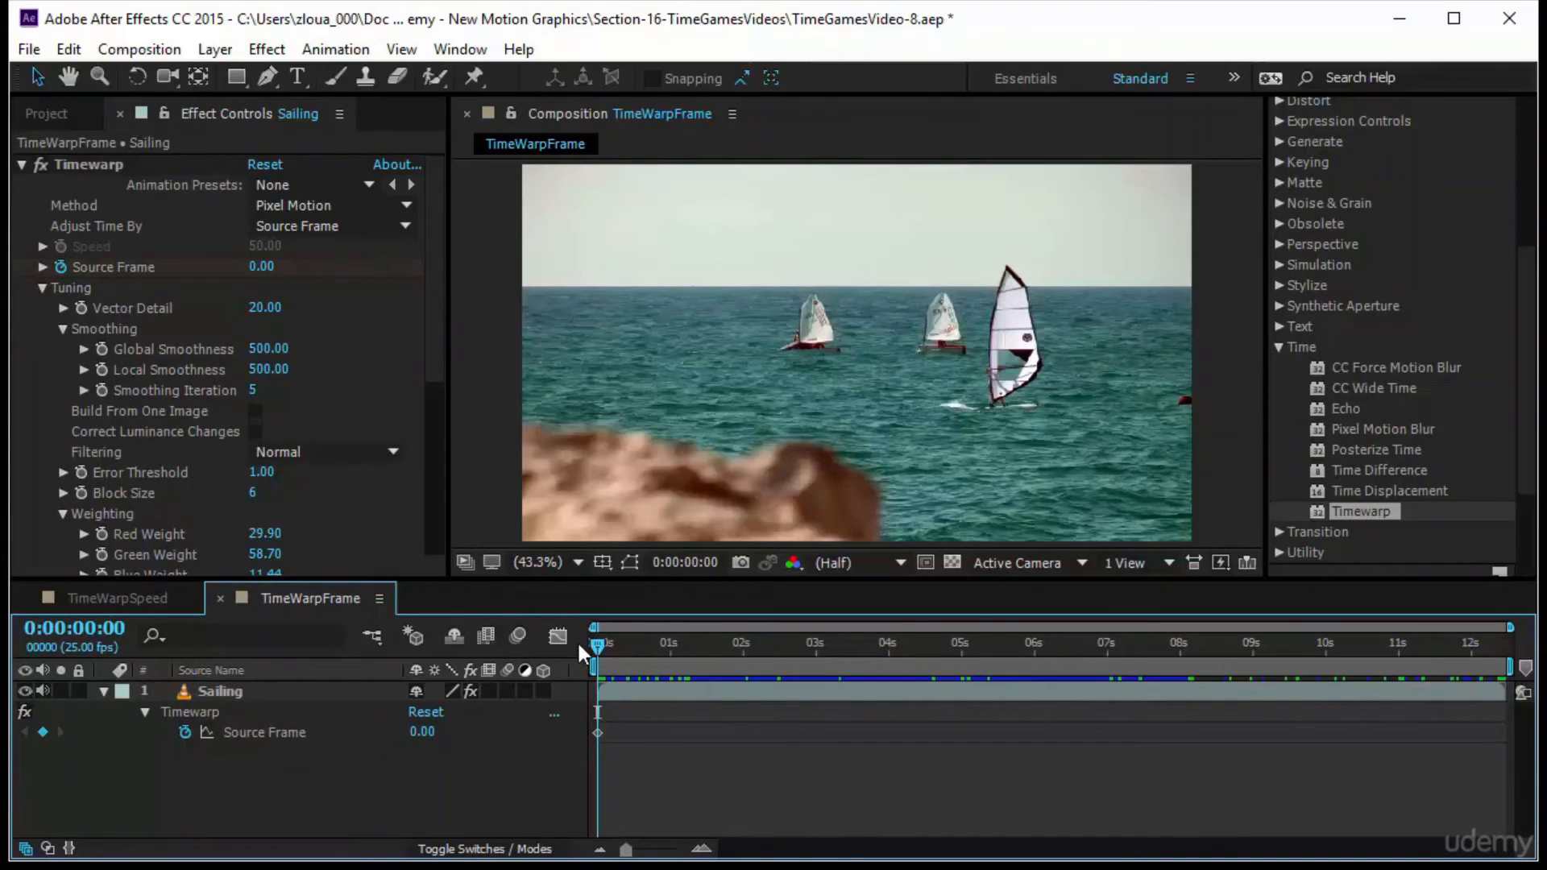
Add a Source Frame keyframe of 50 at 0:00:01:00 on the Sailing layer
left_click_drag(596, 644, 669, 641)
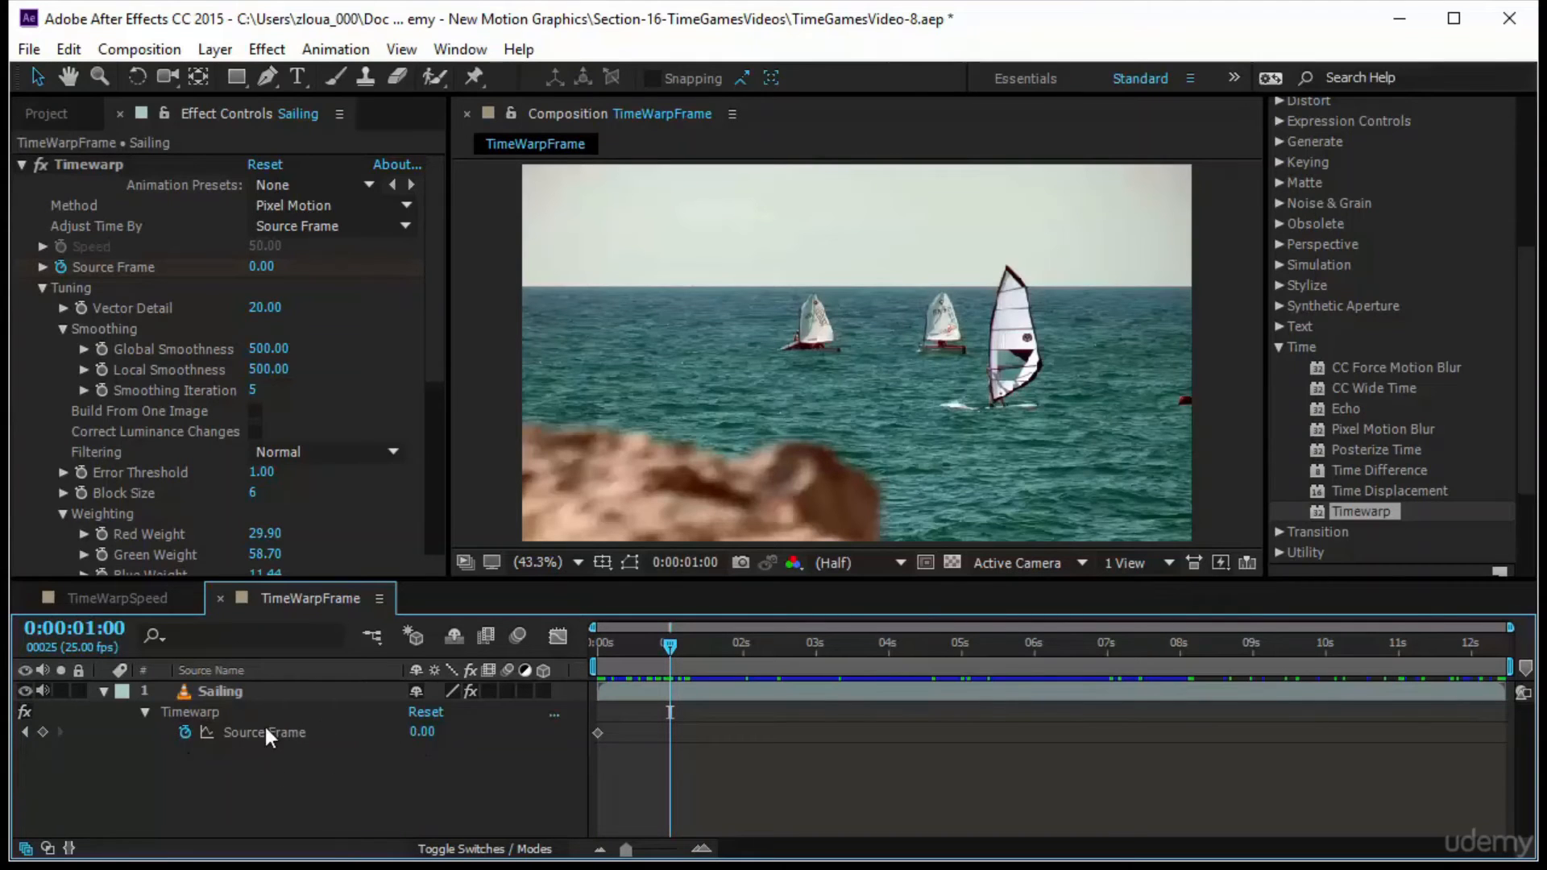
left_click(421, 732)
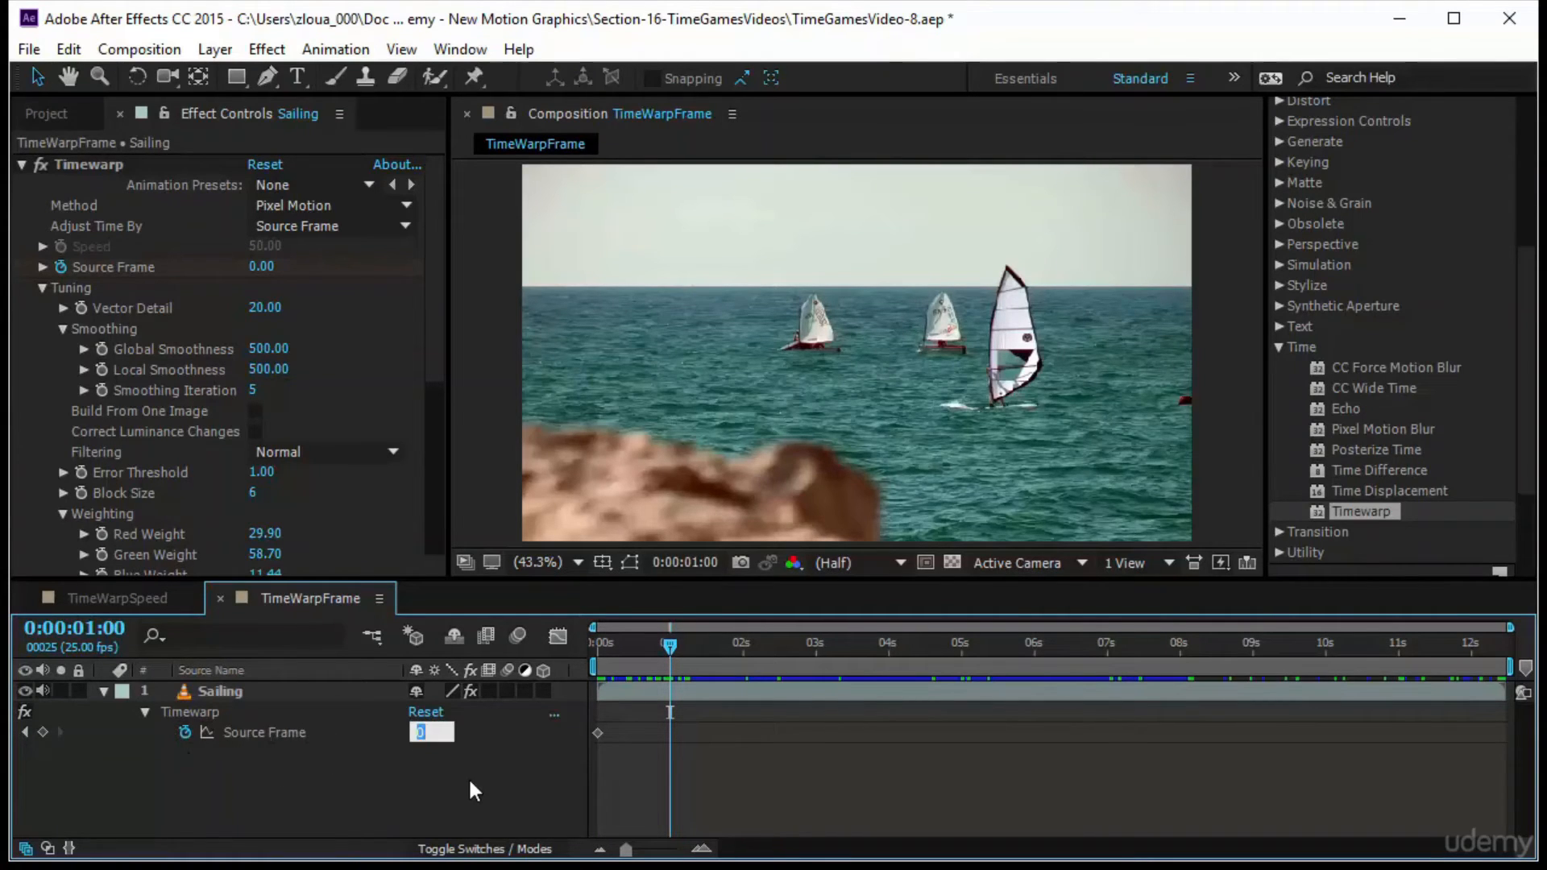
key("Return")
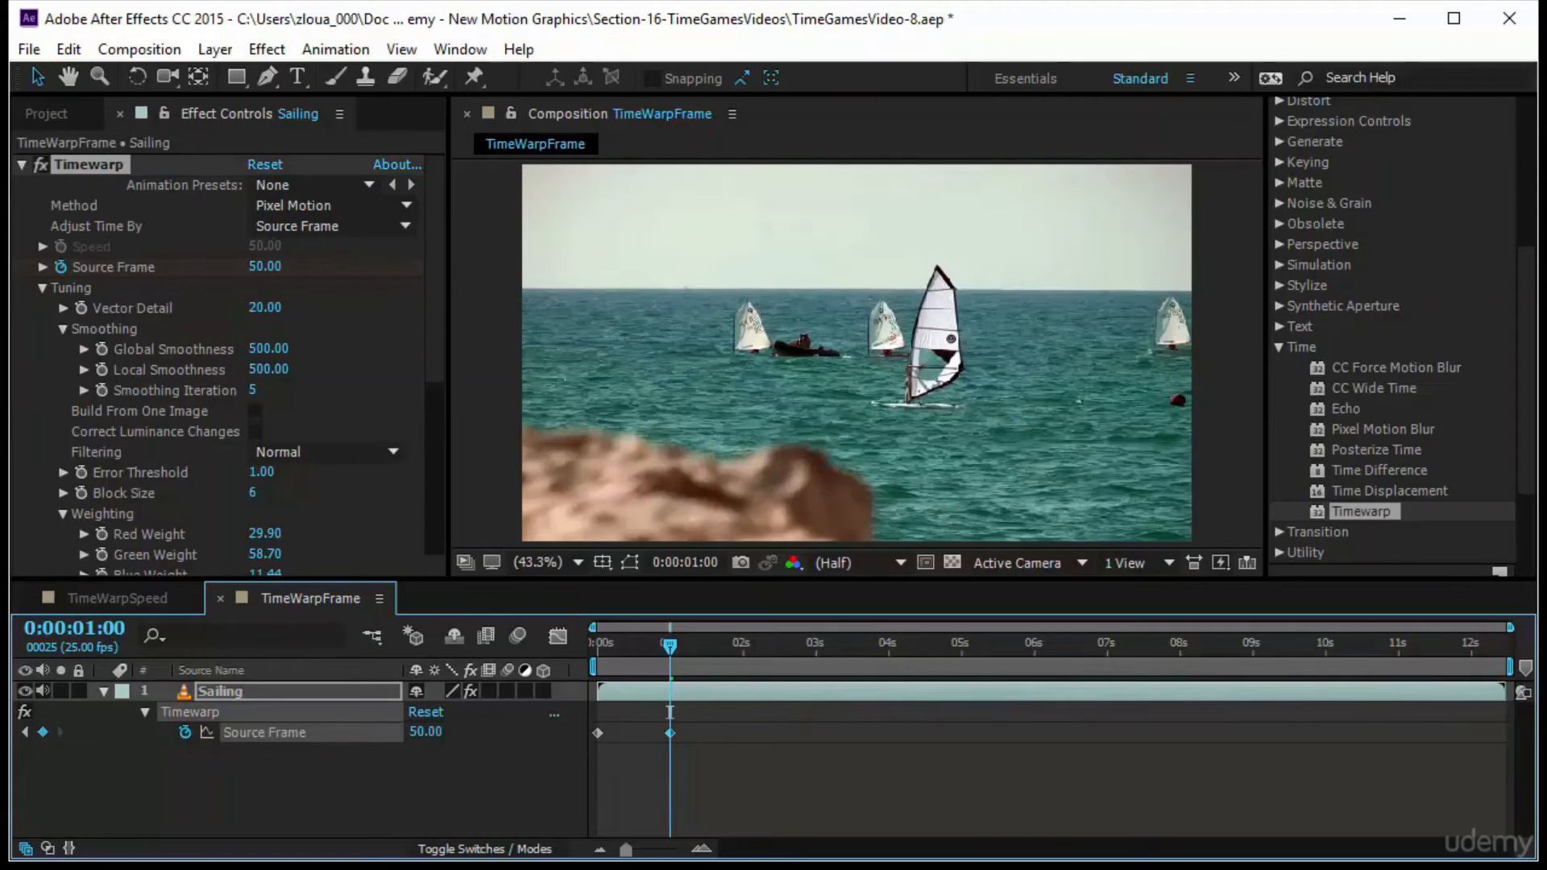
Preview the Sailing animation from the start, and scrub through the section following the last Source Frame keyframe
left_click_drag(667, 642, 558, 660)
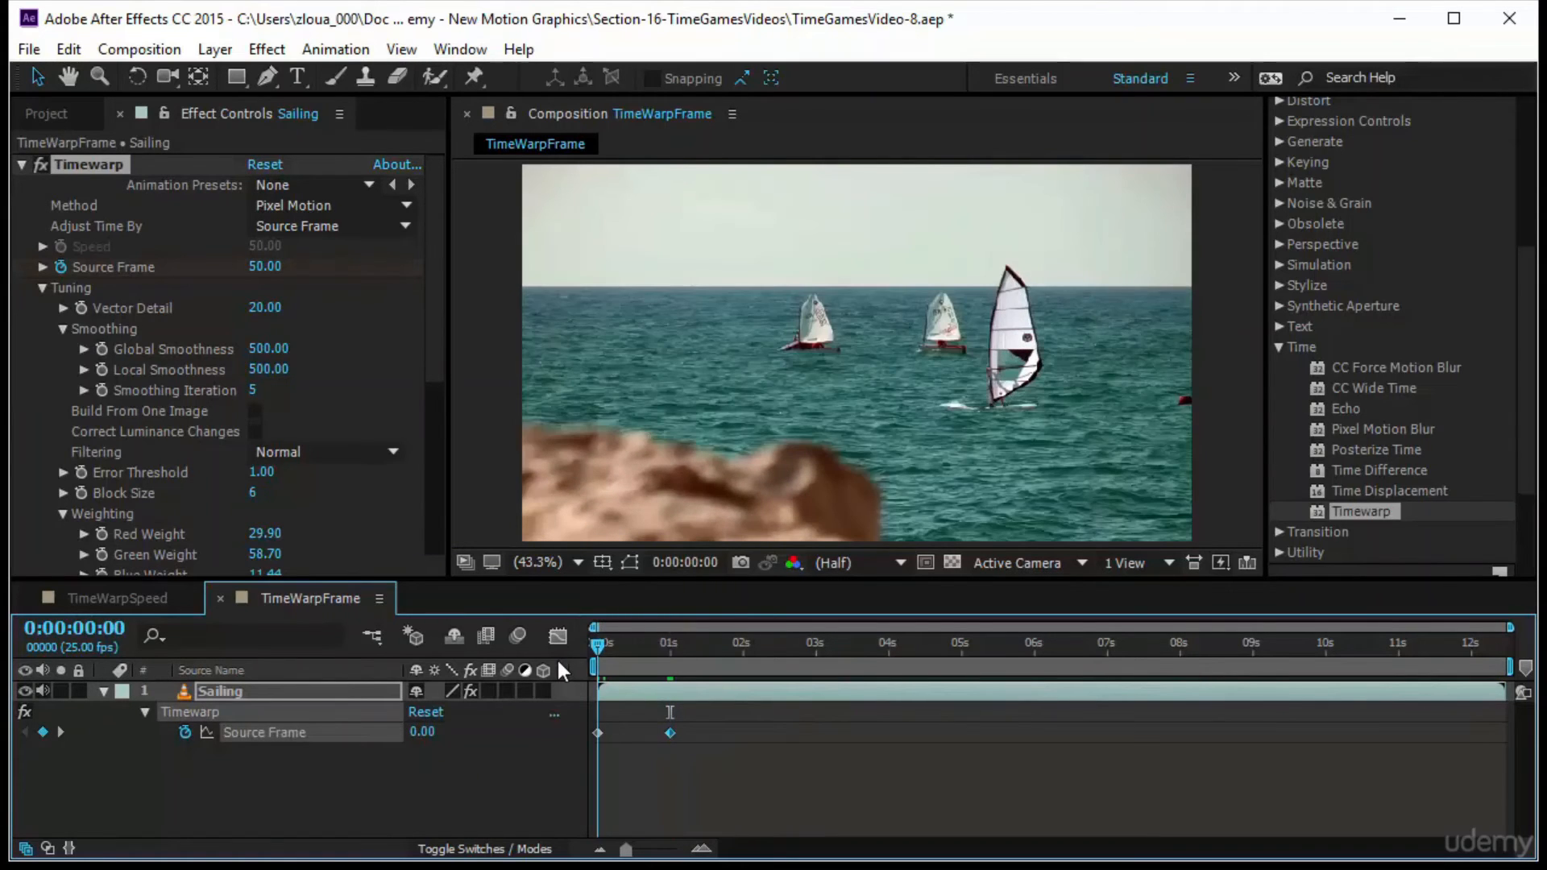
scroll(1343, 201, "up", 6)
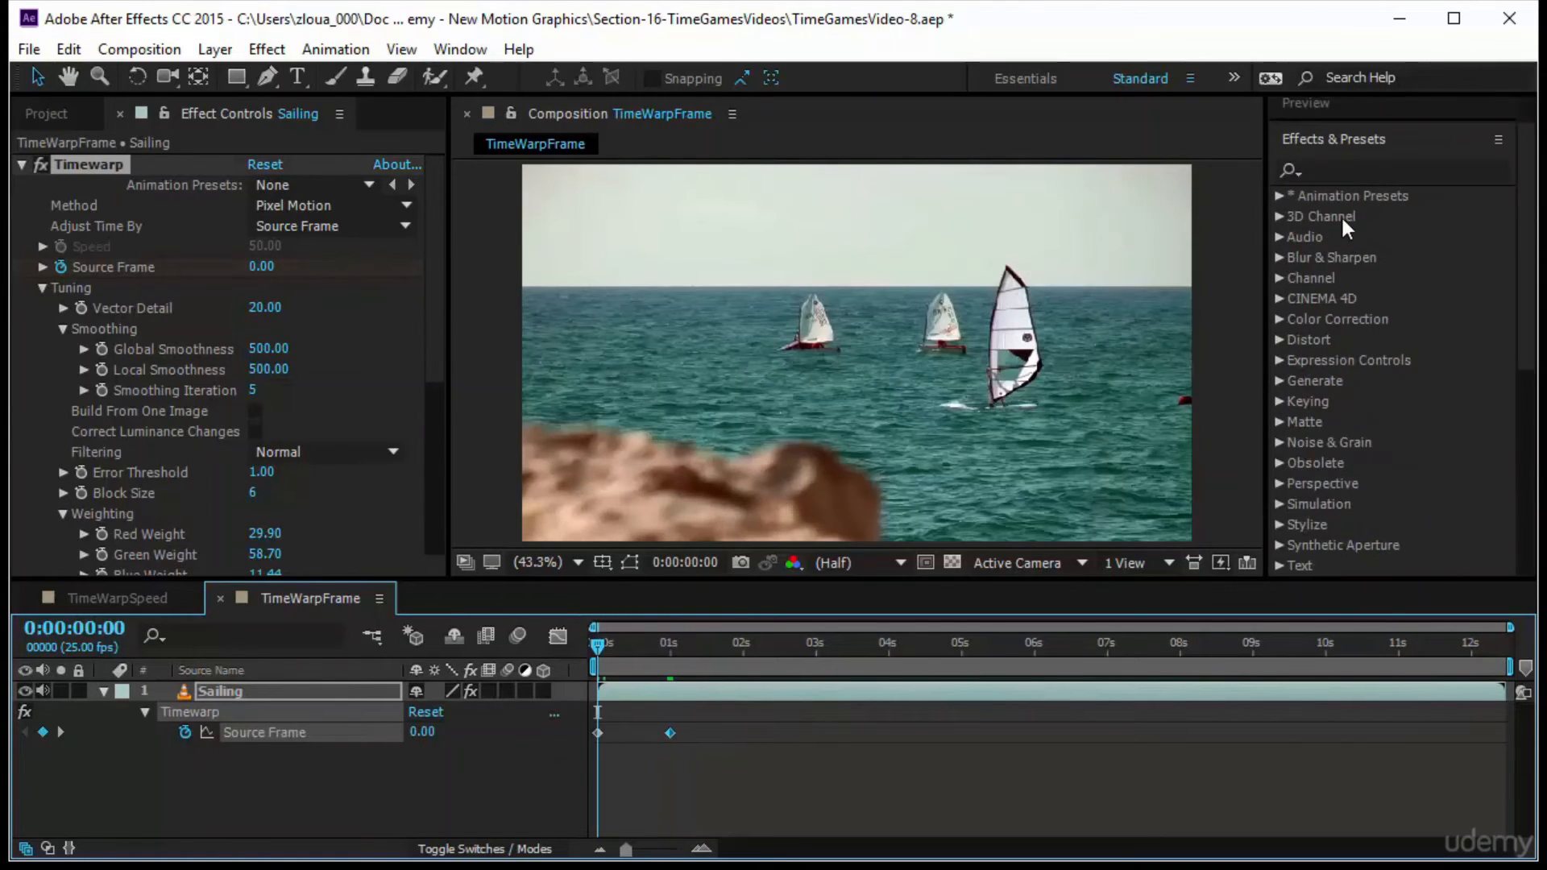
left_click(1342, 153)
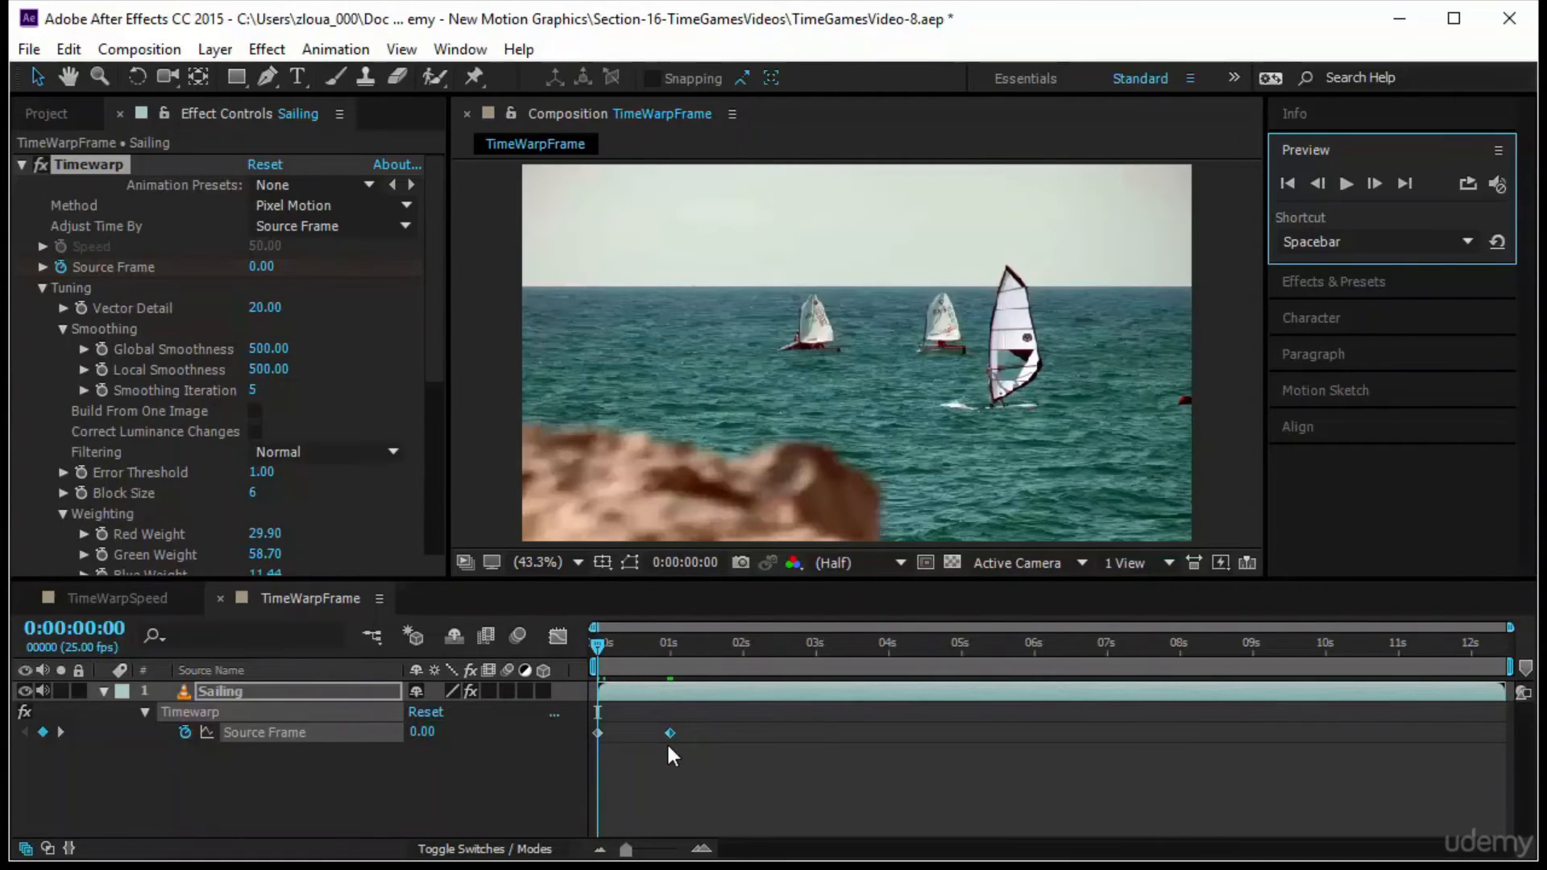
left_click(1342, 190)
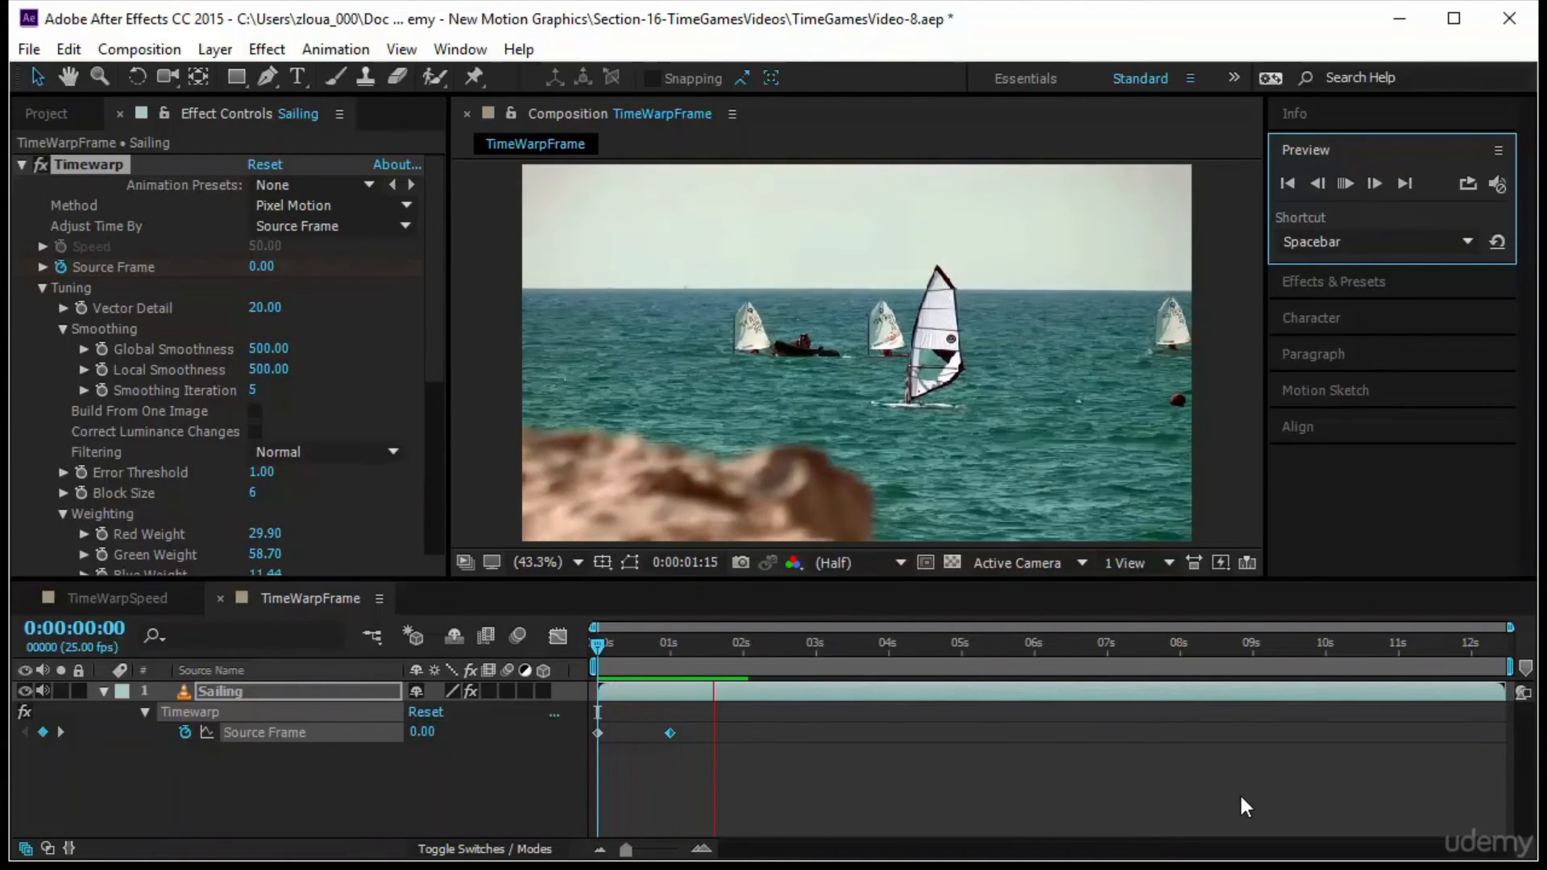
left_click_drag(597, 644, 729, 789)
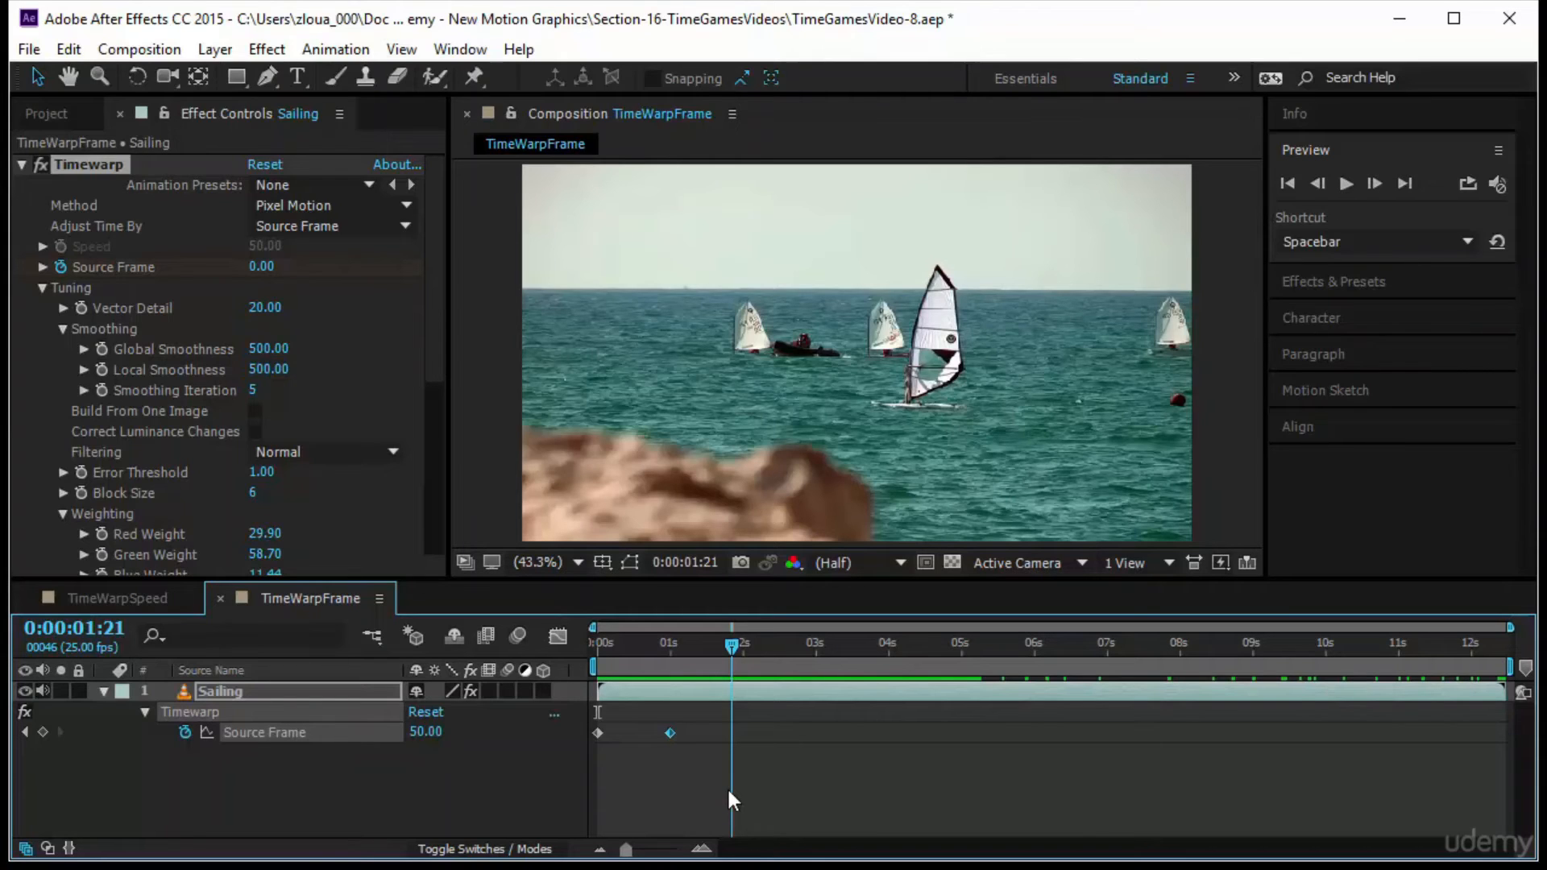
left_click_drag(729, 790, 911, 760)
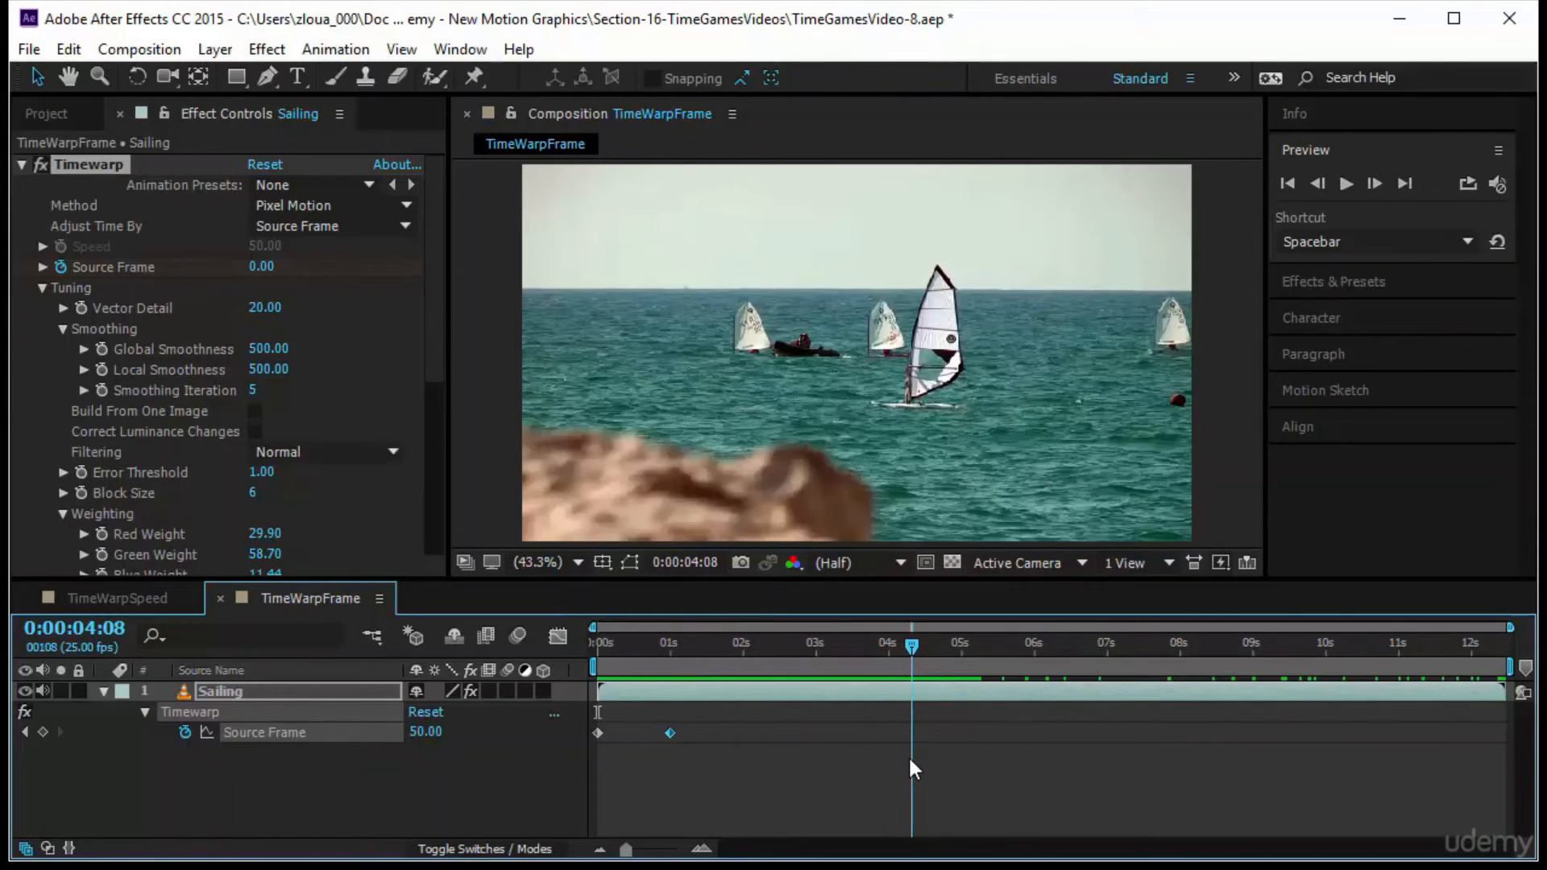
left_click_drag(912, 767, 813, 782)
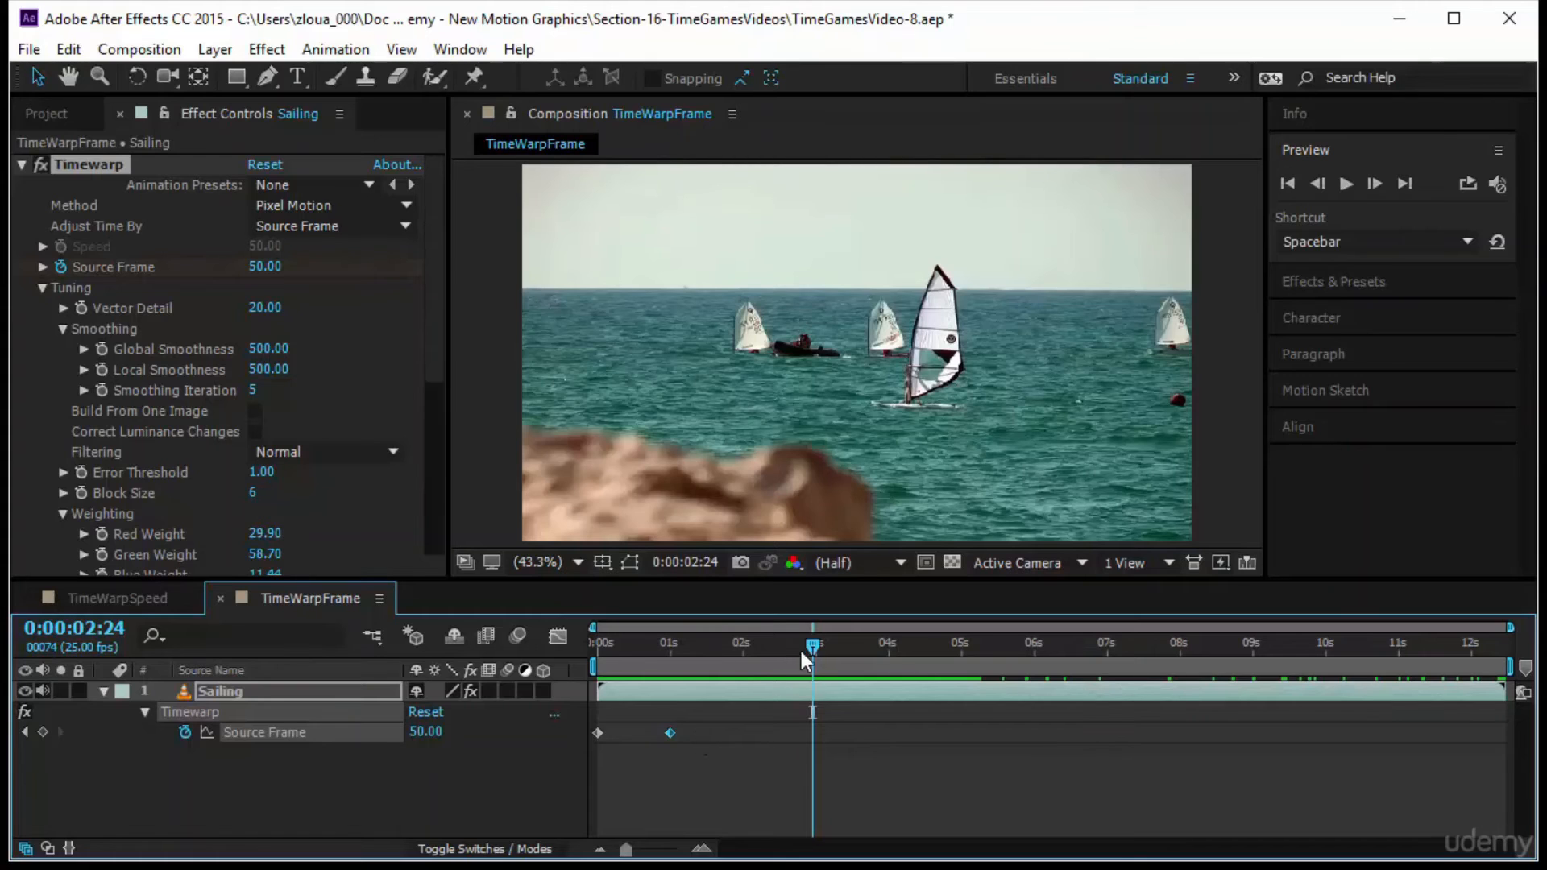
Add a Source Frame keyframe of 125 at 0:00:02:00
left_click_drag(818, 641, 748, 680)
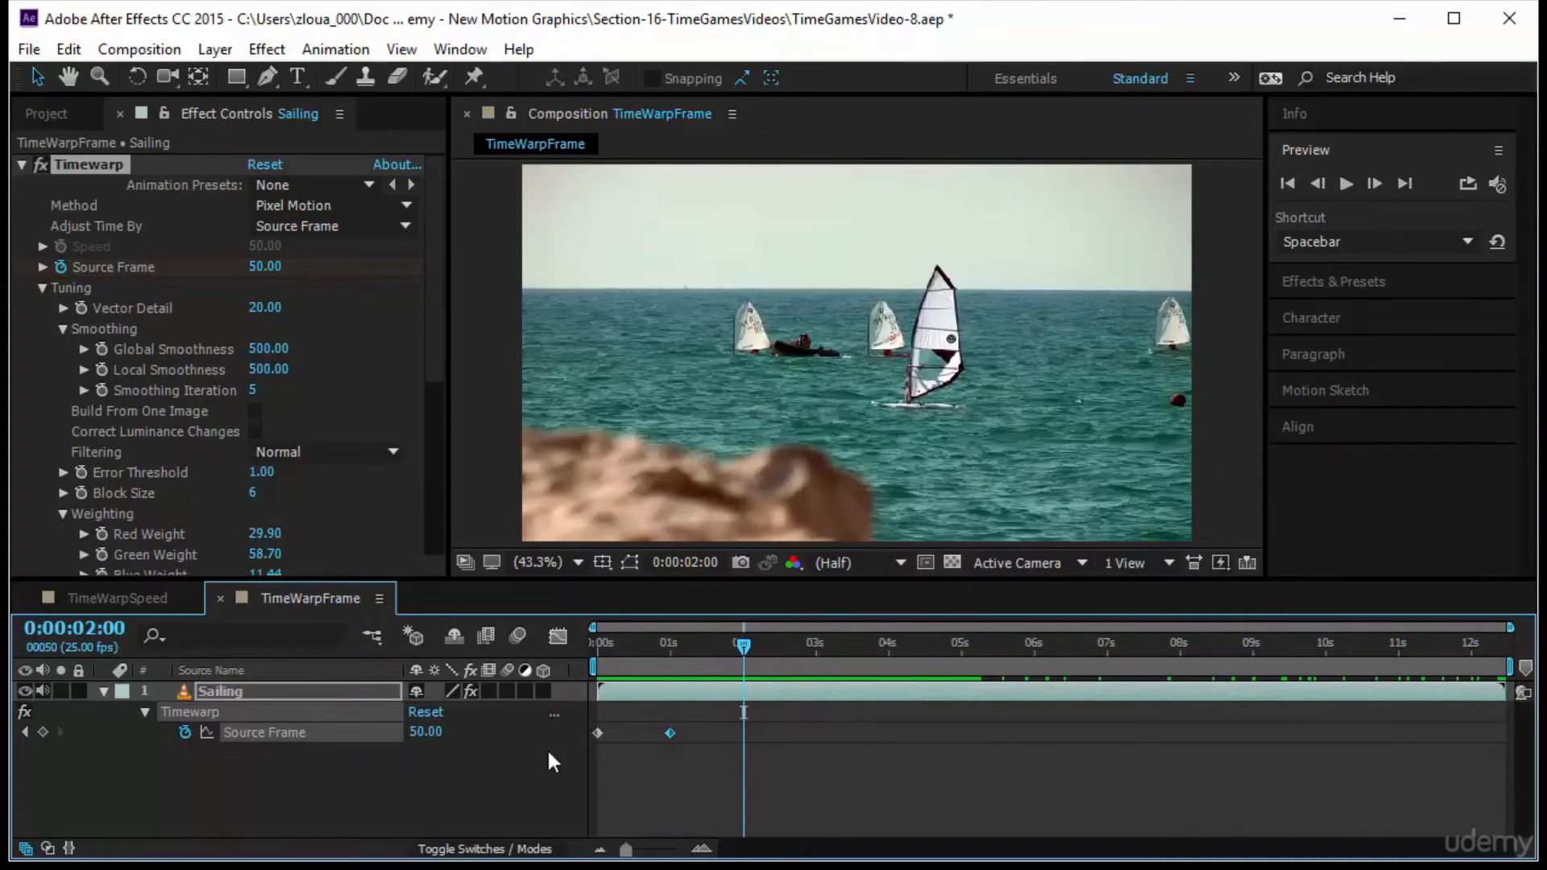
left_click(419, 732)
type("125")
key("Return")
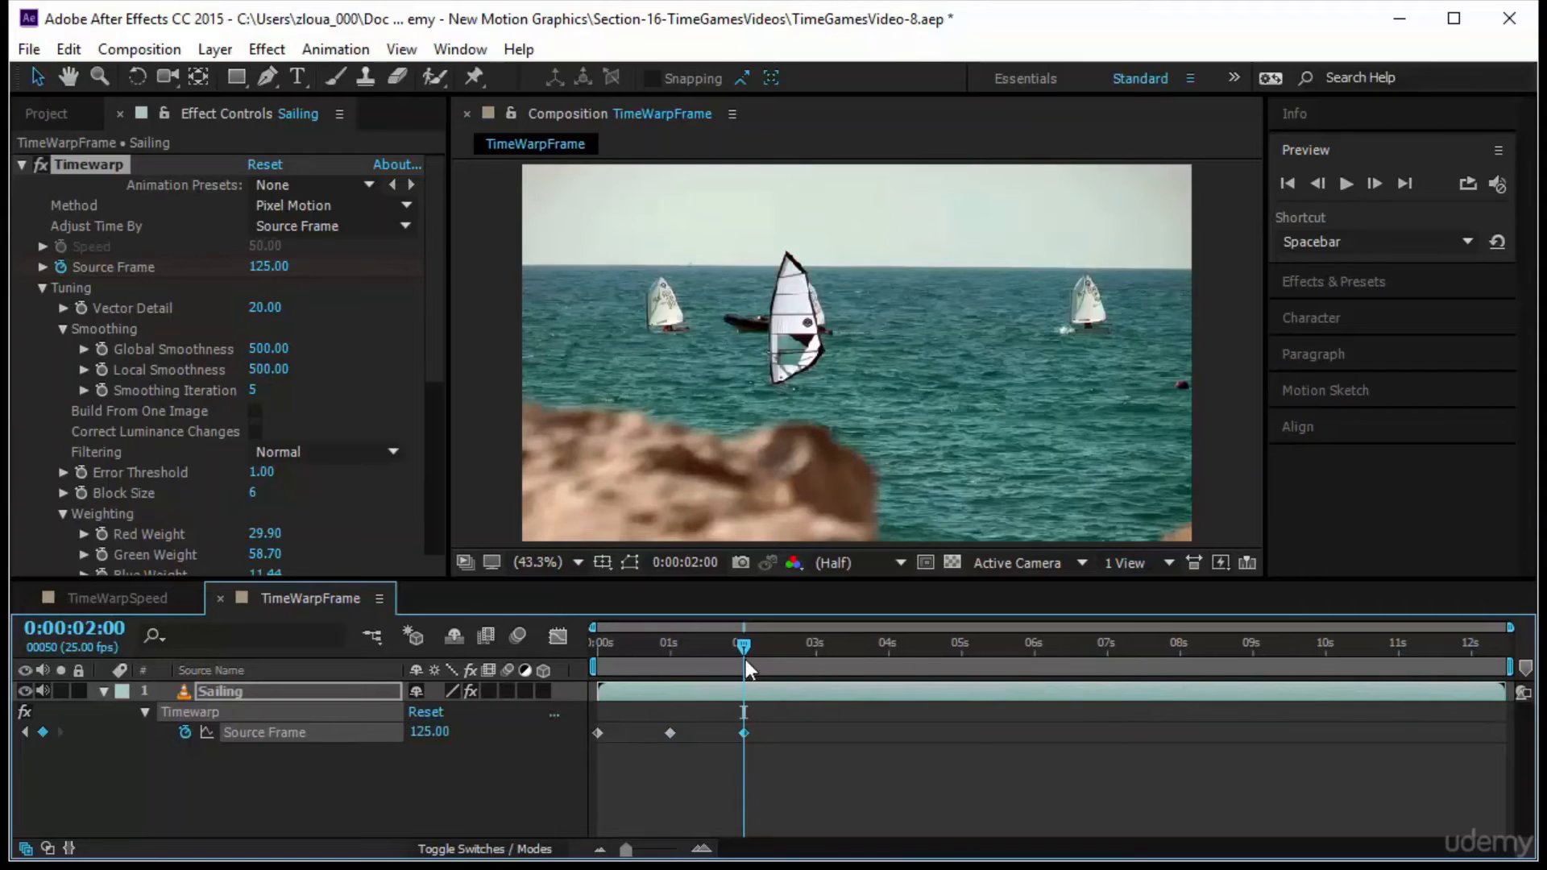
Play the animation from the start to check the faster second section, and return to 0:00:00:00
left_click_drag(744, 648, 548, 669)
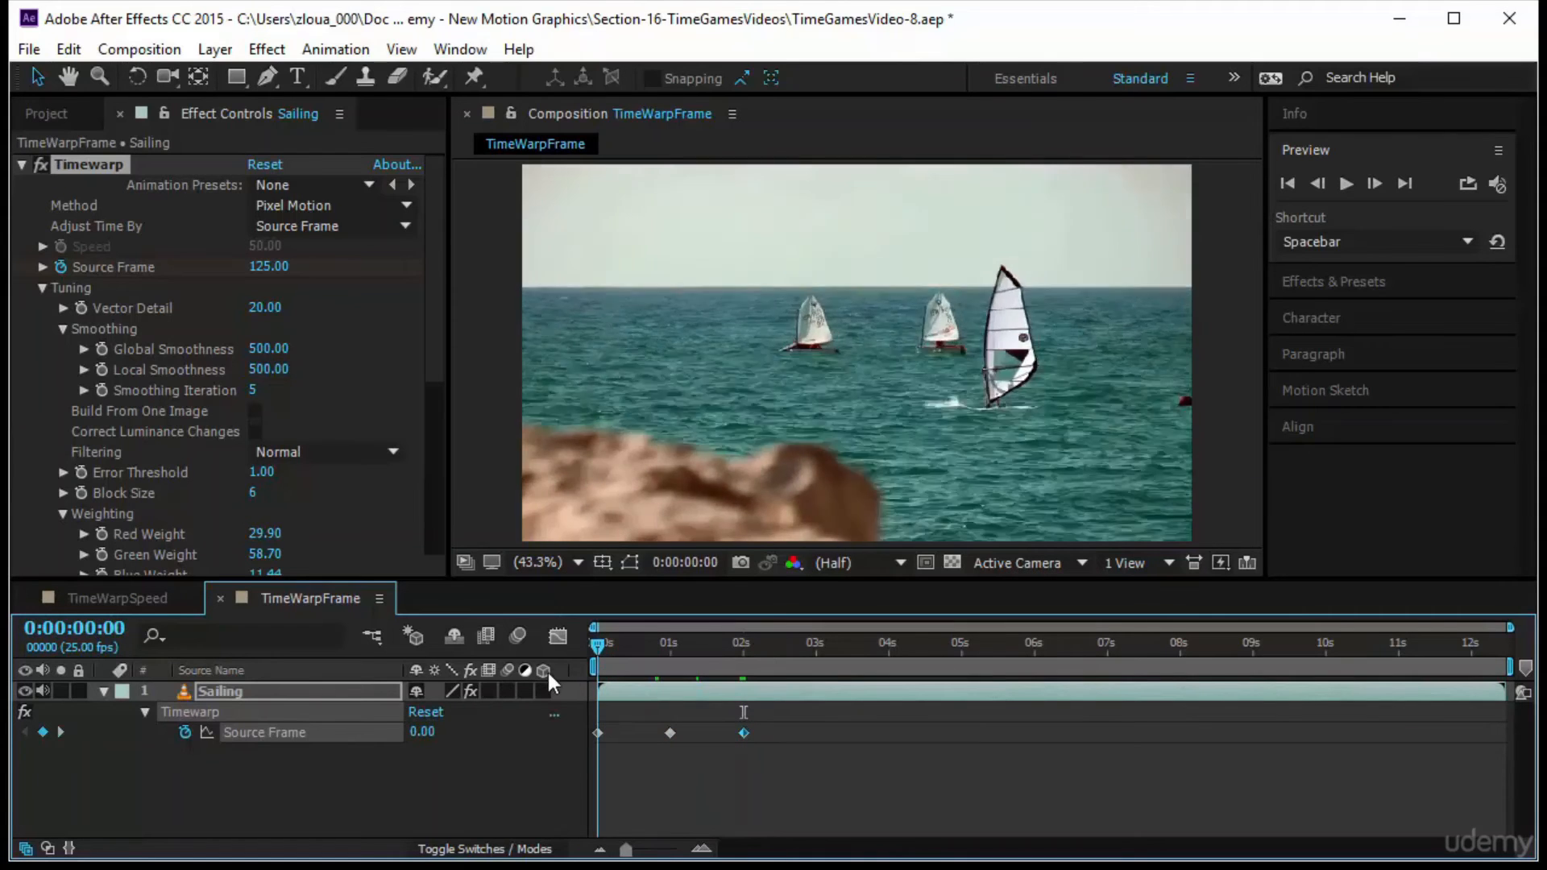
left_click(1345, 185)
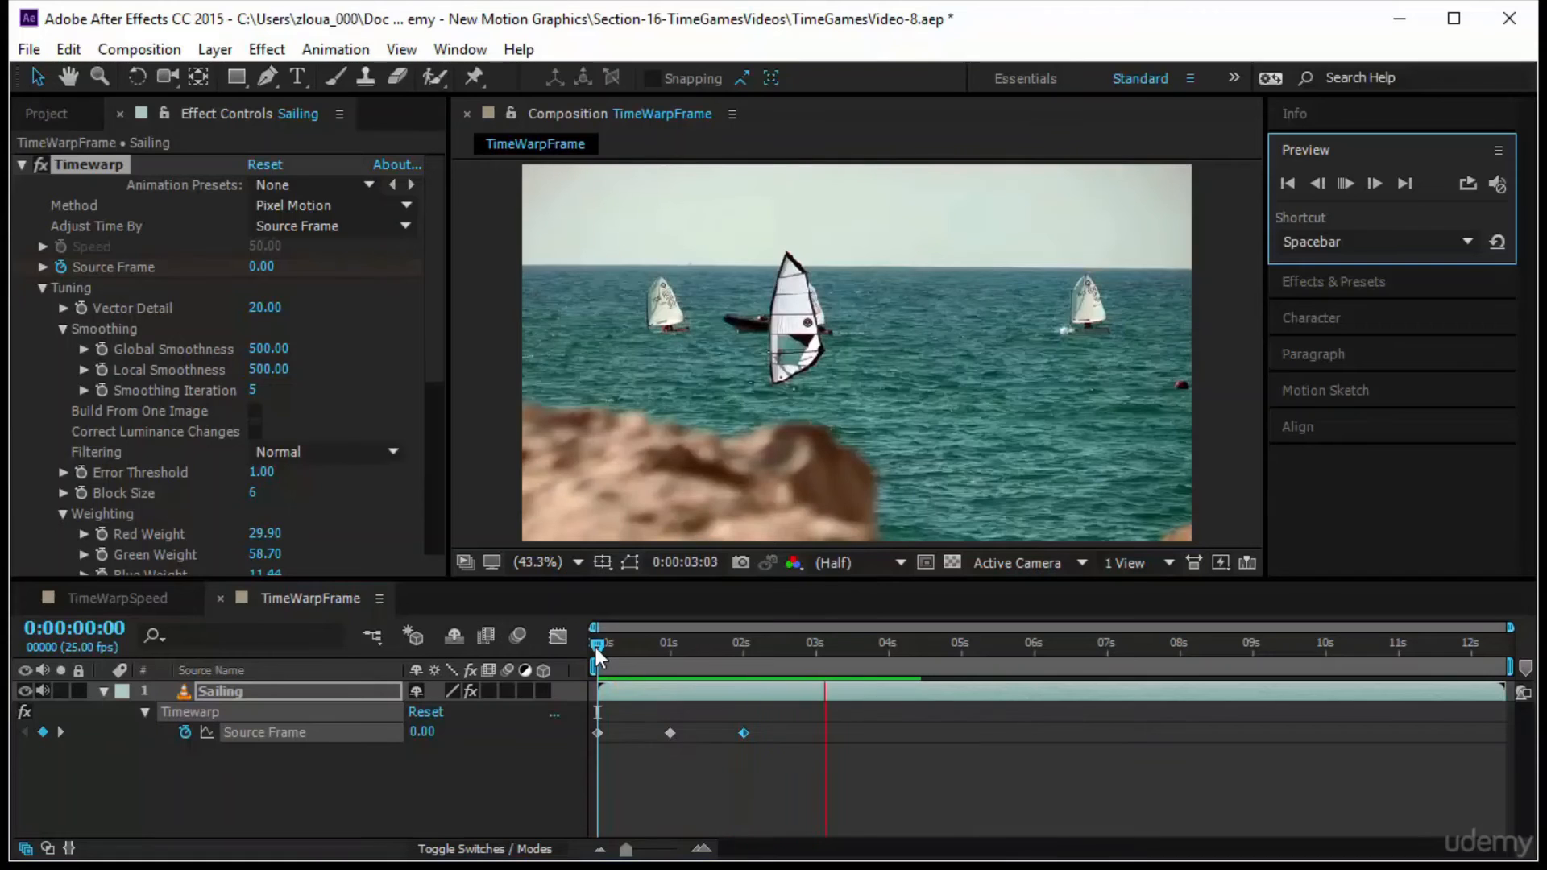
left_click(596, 648)
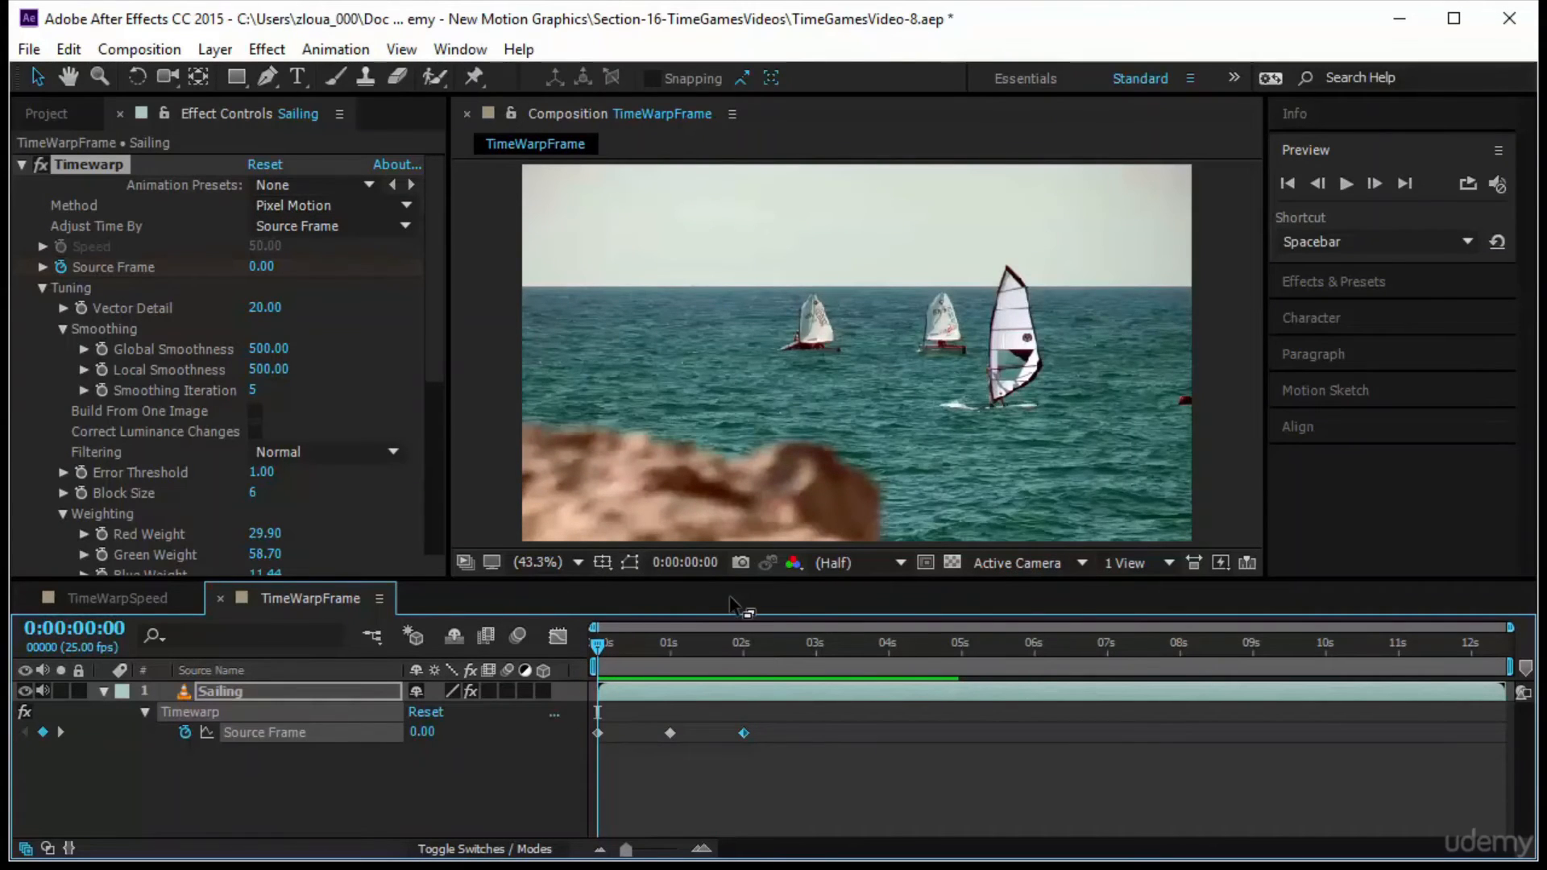
Set the Source Frame keyframe at 0:00:02:00 to 25 and preview the motion from the start
key("k")
key("k")
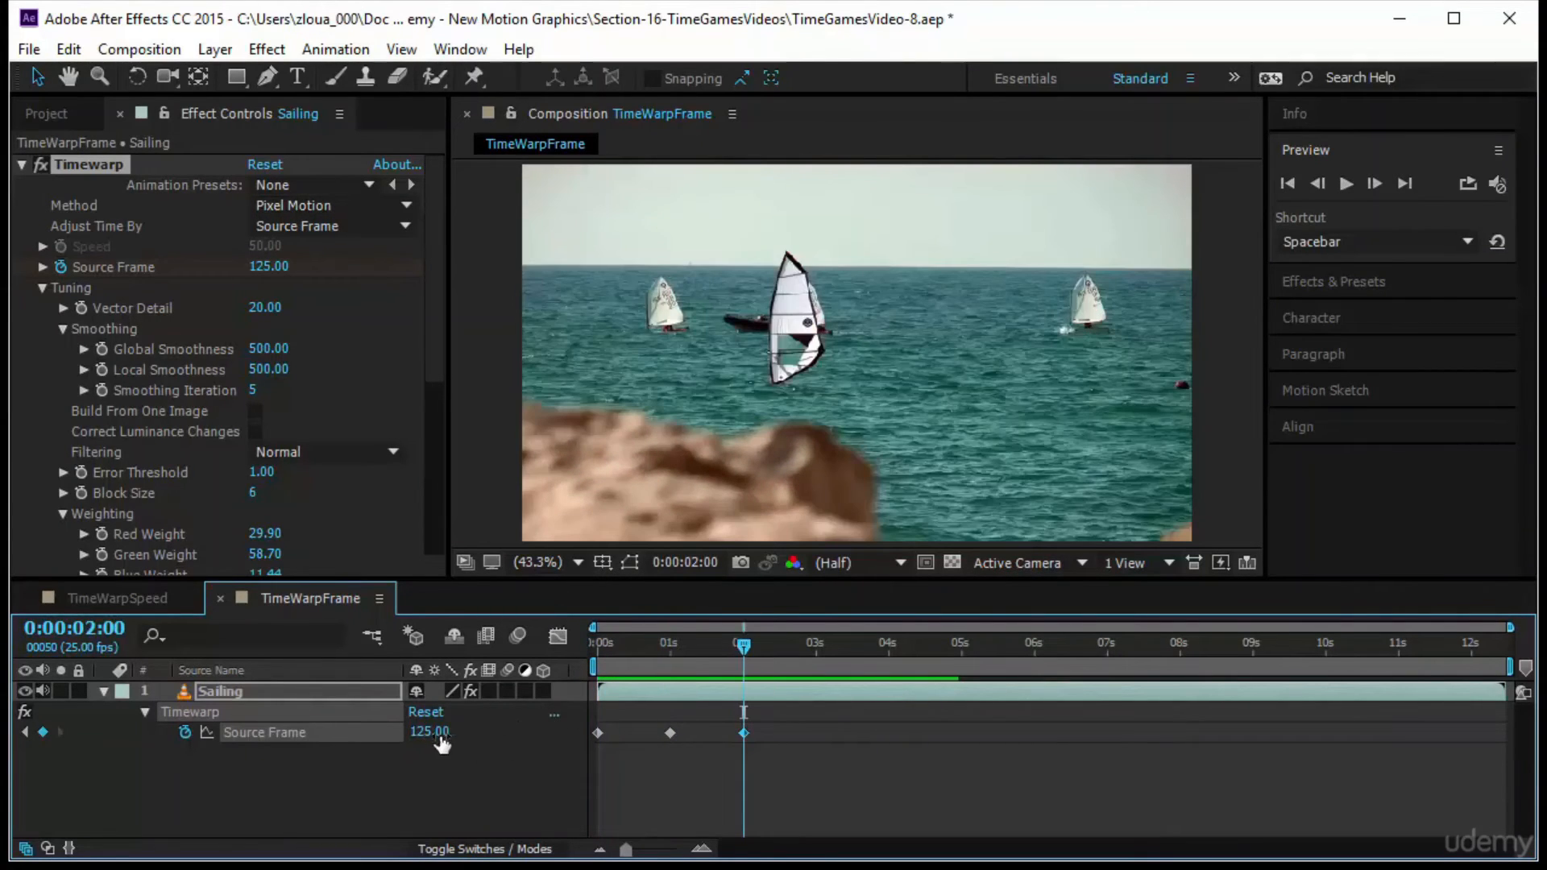
left_click(420, 732)
type("25")
key("Return")
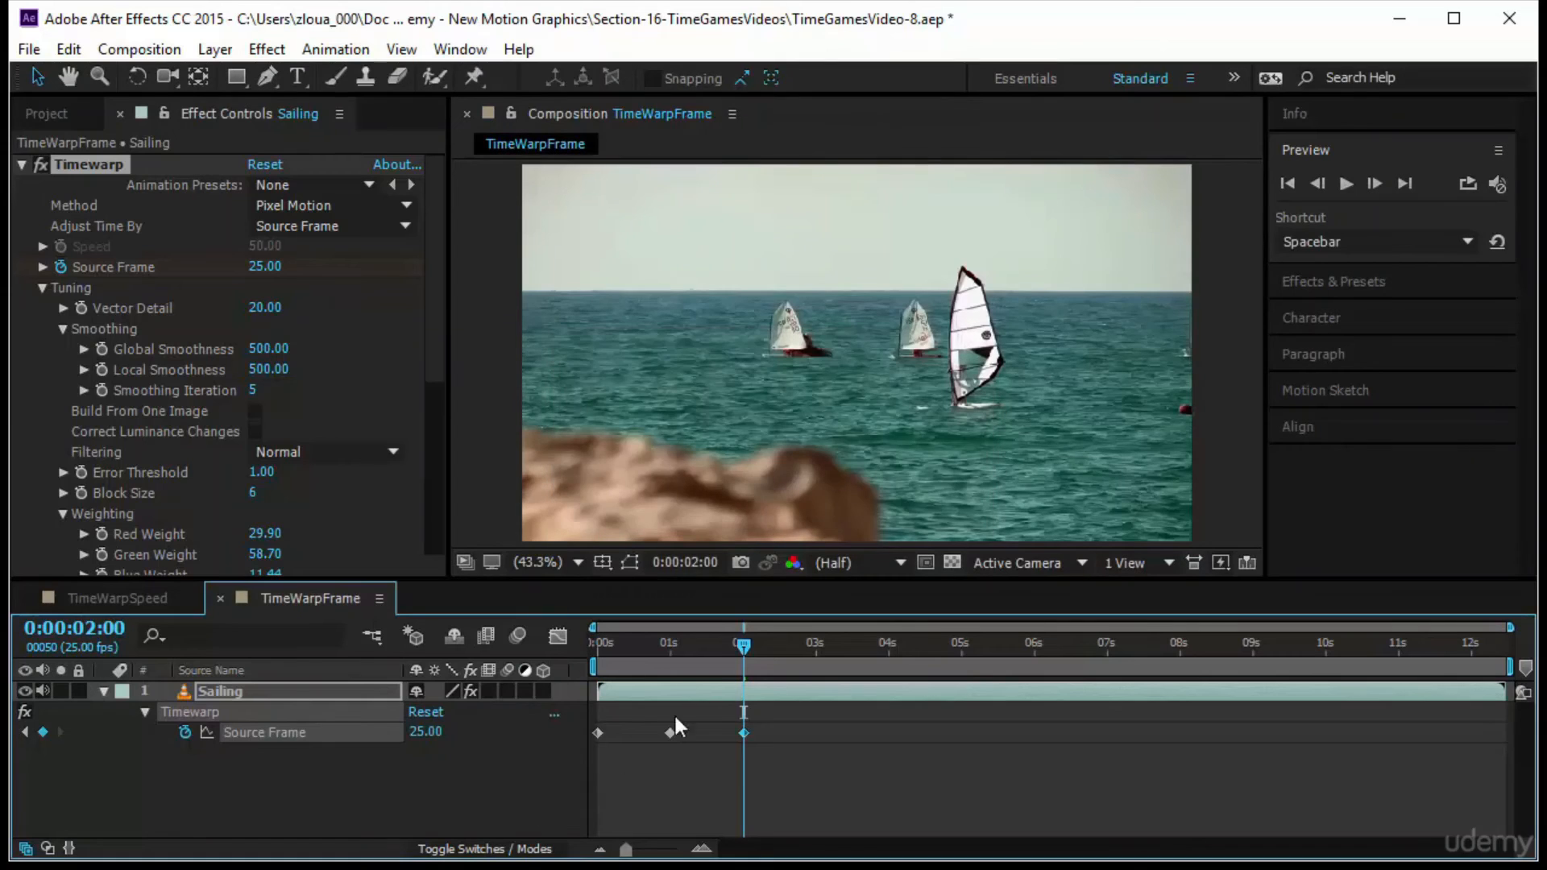
left_click_drag(743, 645, 477, 670)
left_click(1345, 185)
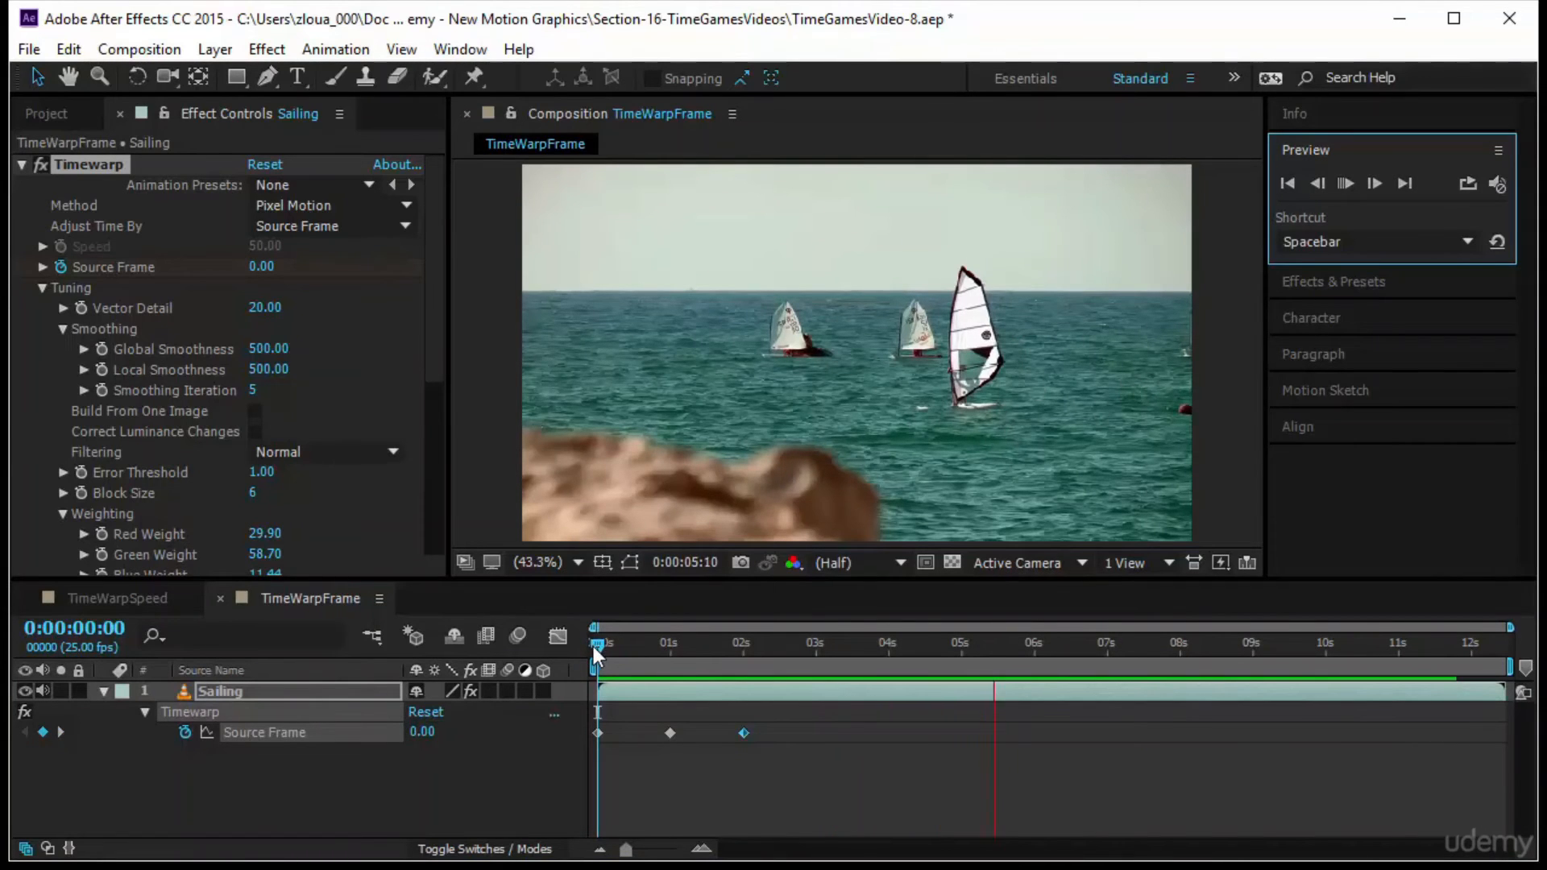
Stop the preview and set the Source Frame keyframe at 0:00:02:00 to 55
left_click_drag(594, 646, 700, 684)
key("k")
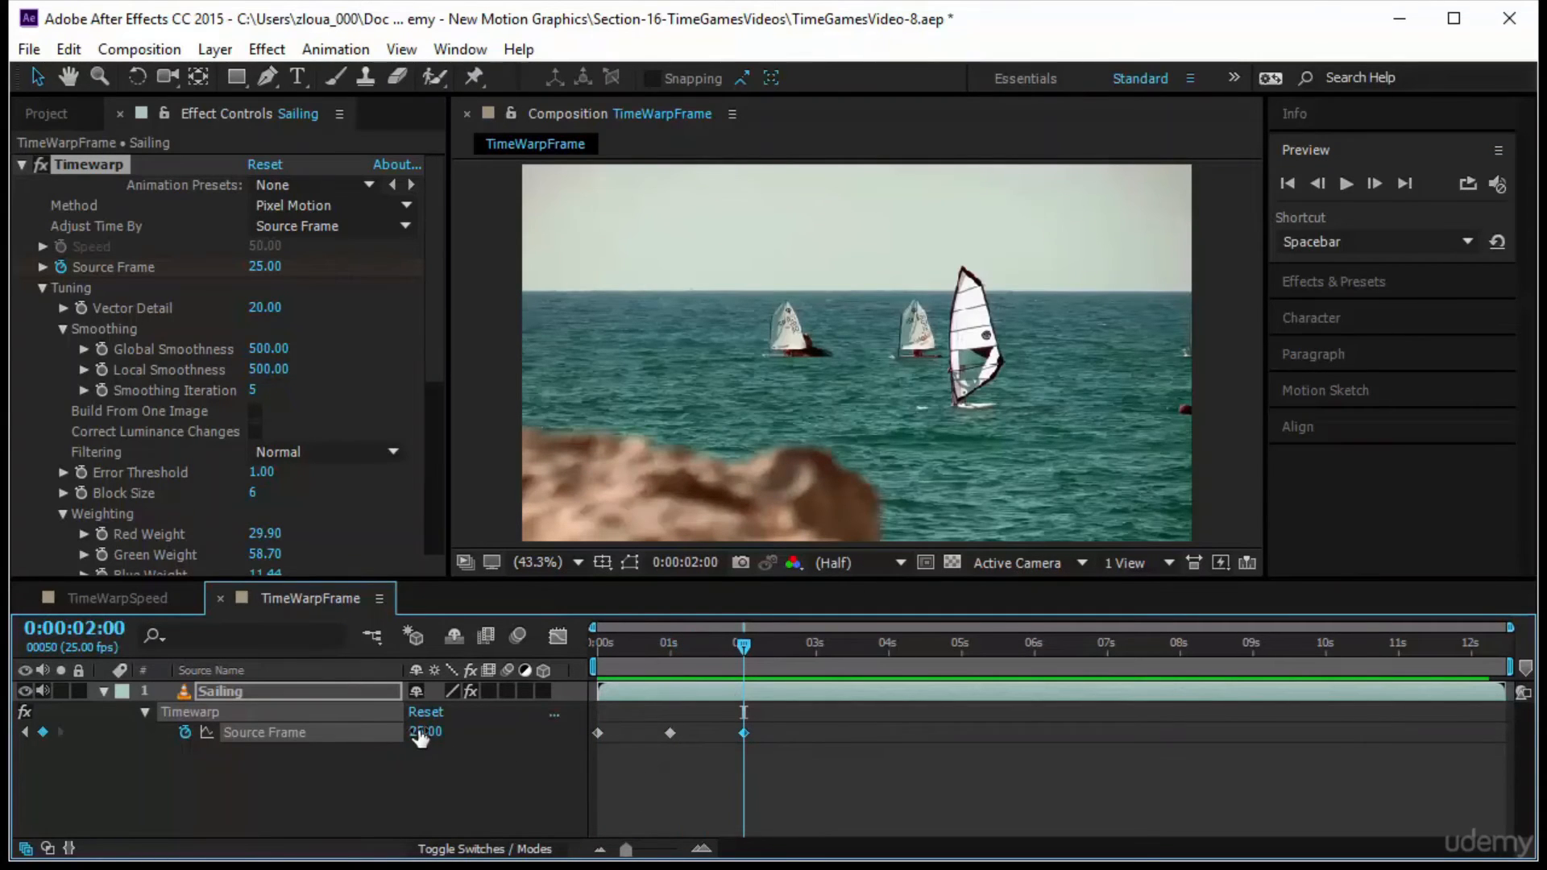
left_click(424, 732)
type("55")
key("Return")
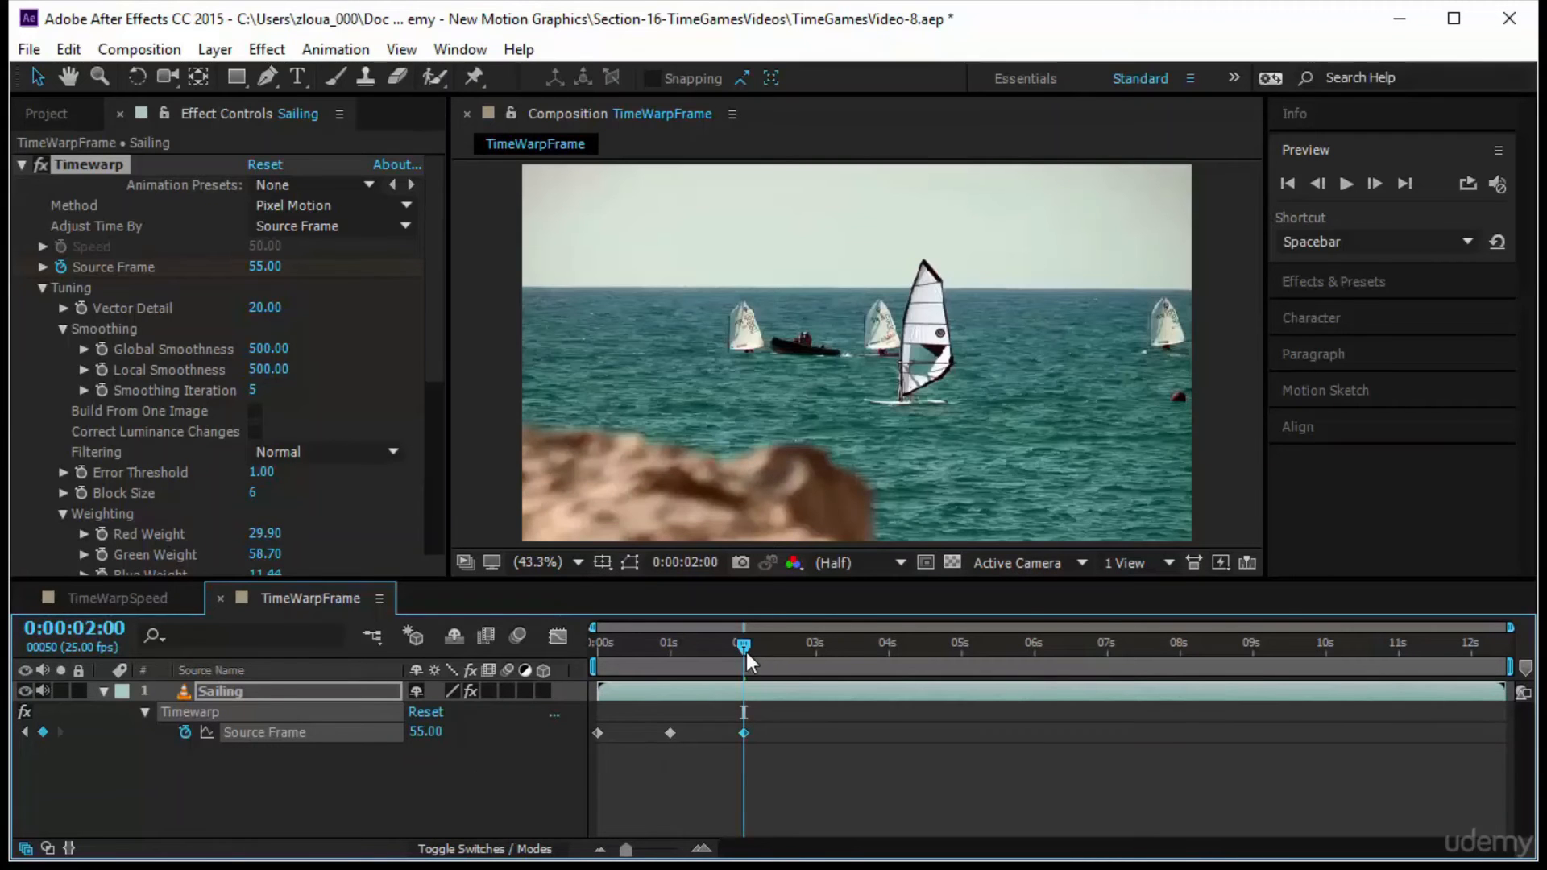
Play the composition from the start to check the slowed second section, and return to the first frame
key("j")
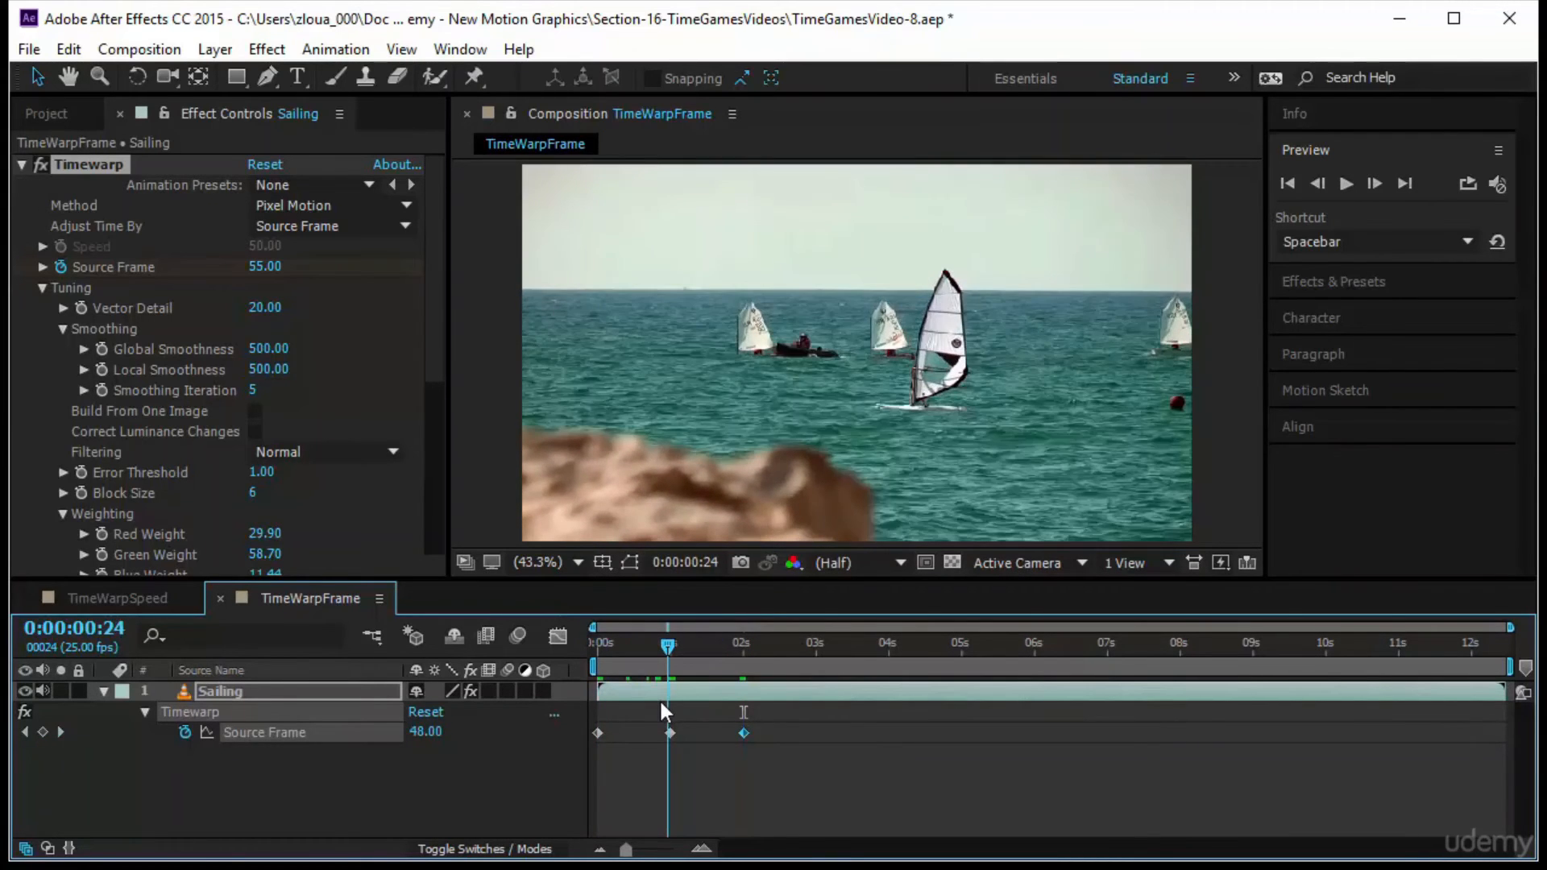
left_click_drag(661, 703, 485, 706)
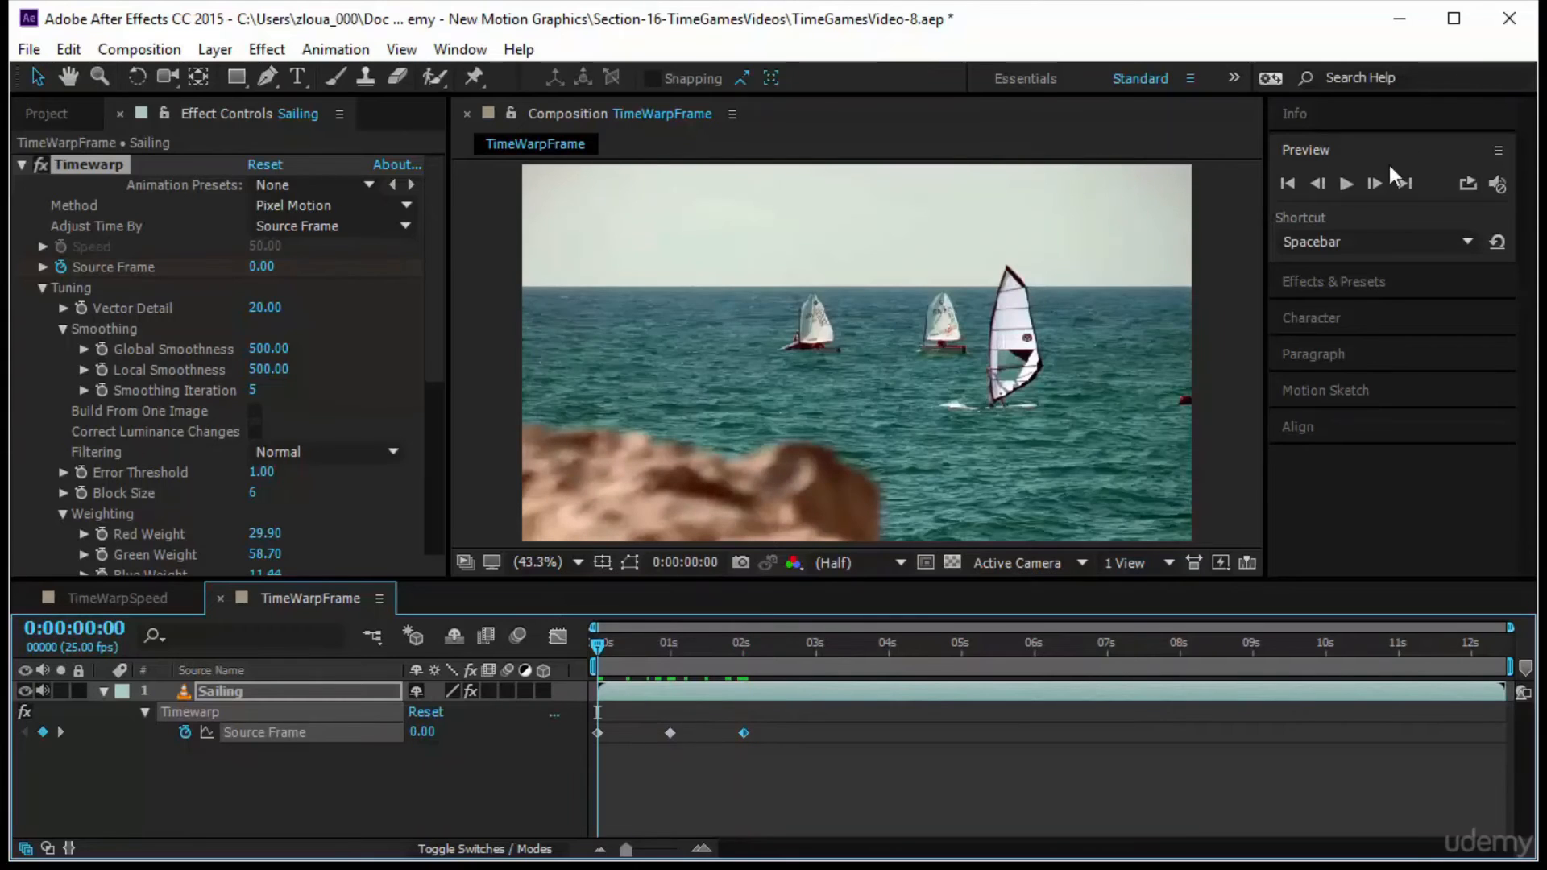
left_click(1344, 182)
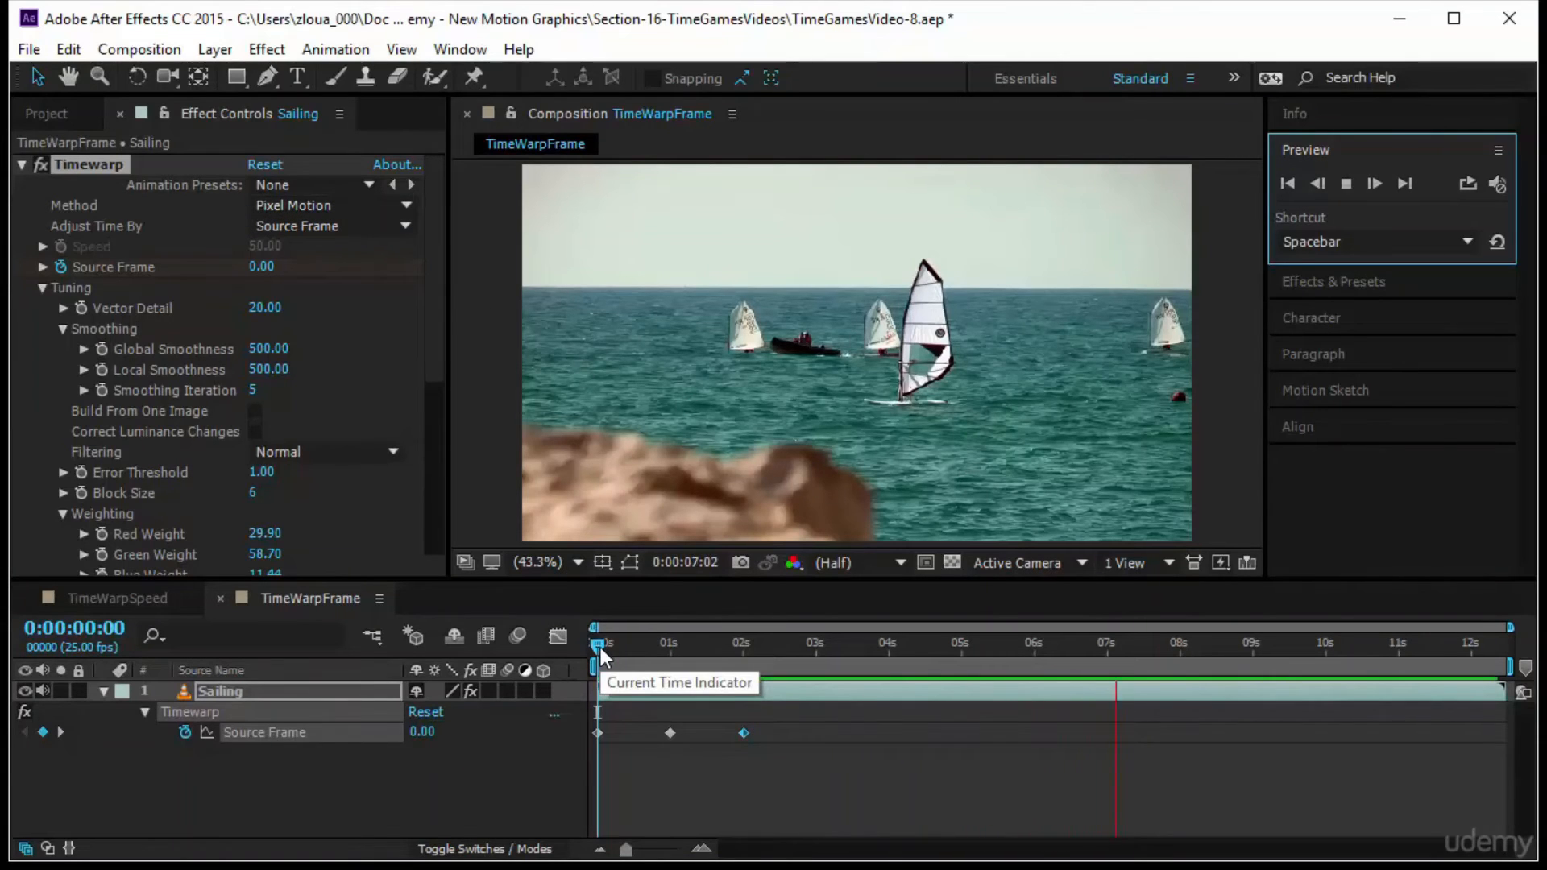
left_click_drag(600, 651, 511, 699)
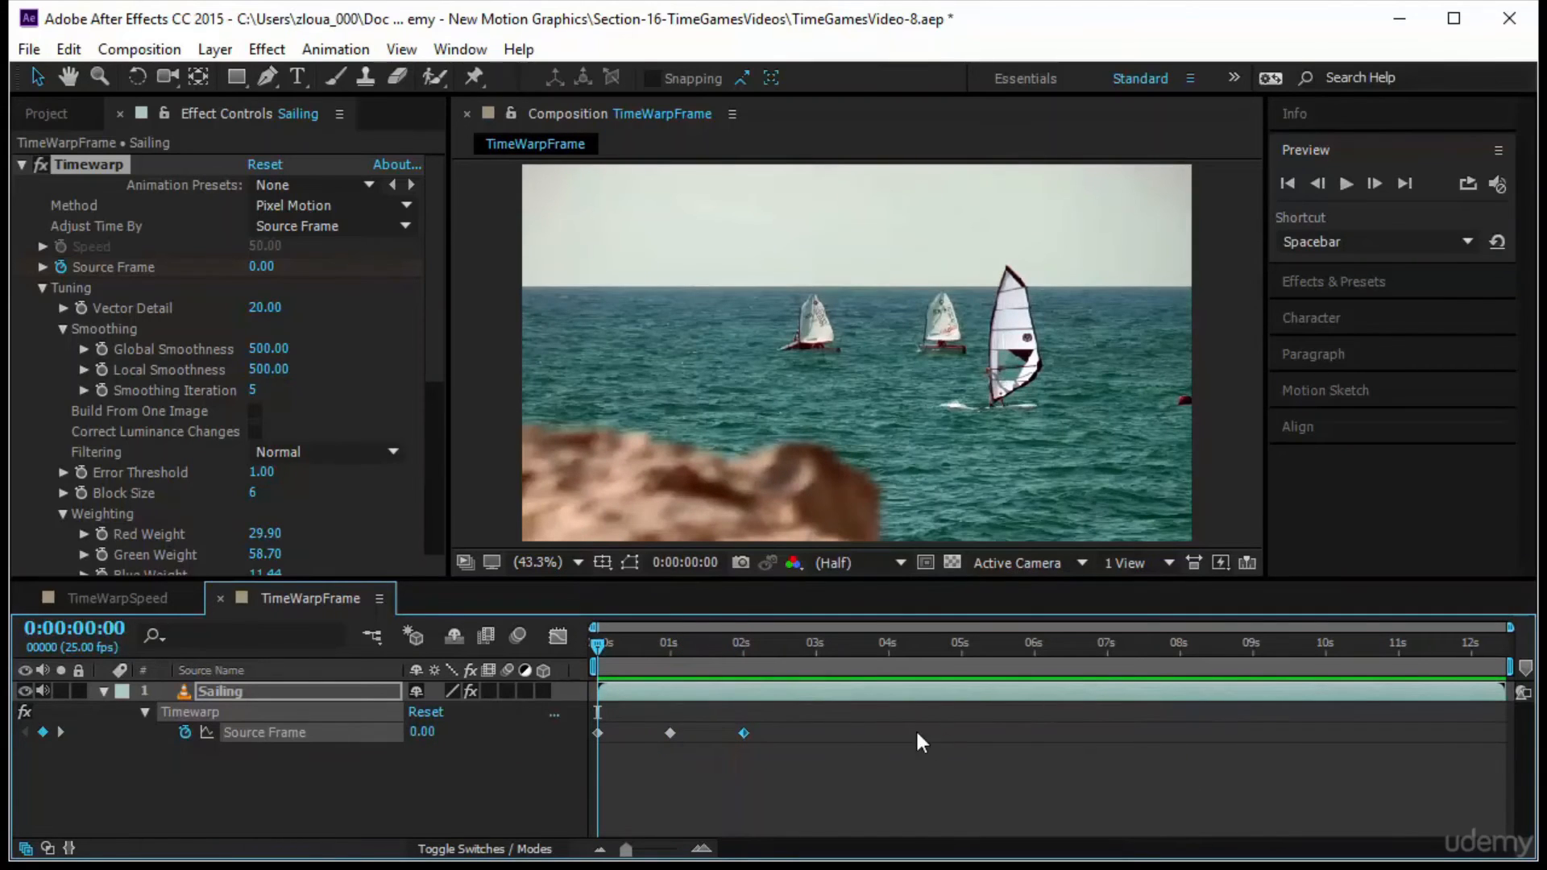
Delete the Source Frame keyframes at one and two seconds, and add one with value 311 at the last frame, 00311
left_click_drag(811, 708, 659, 767)
key("Delete")
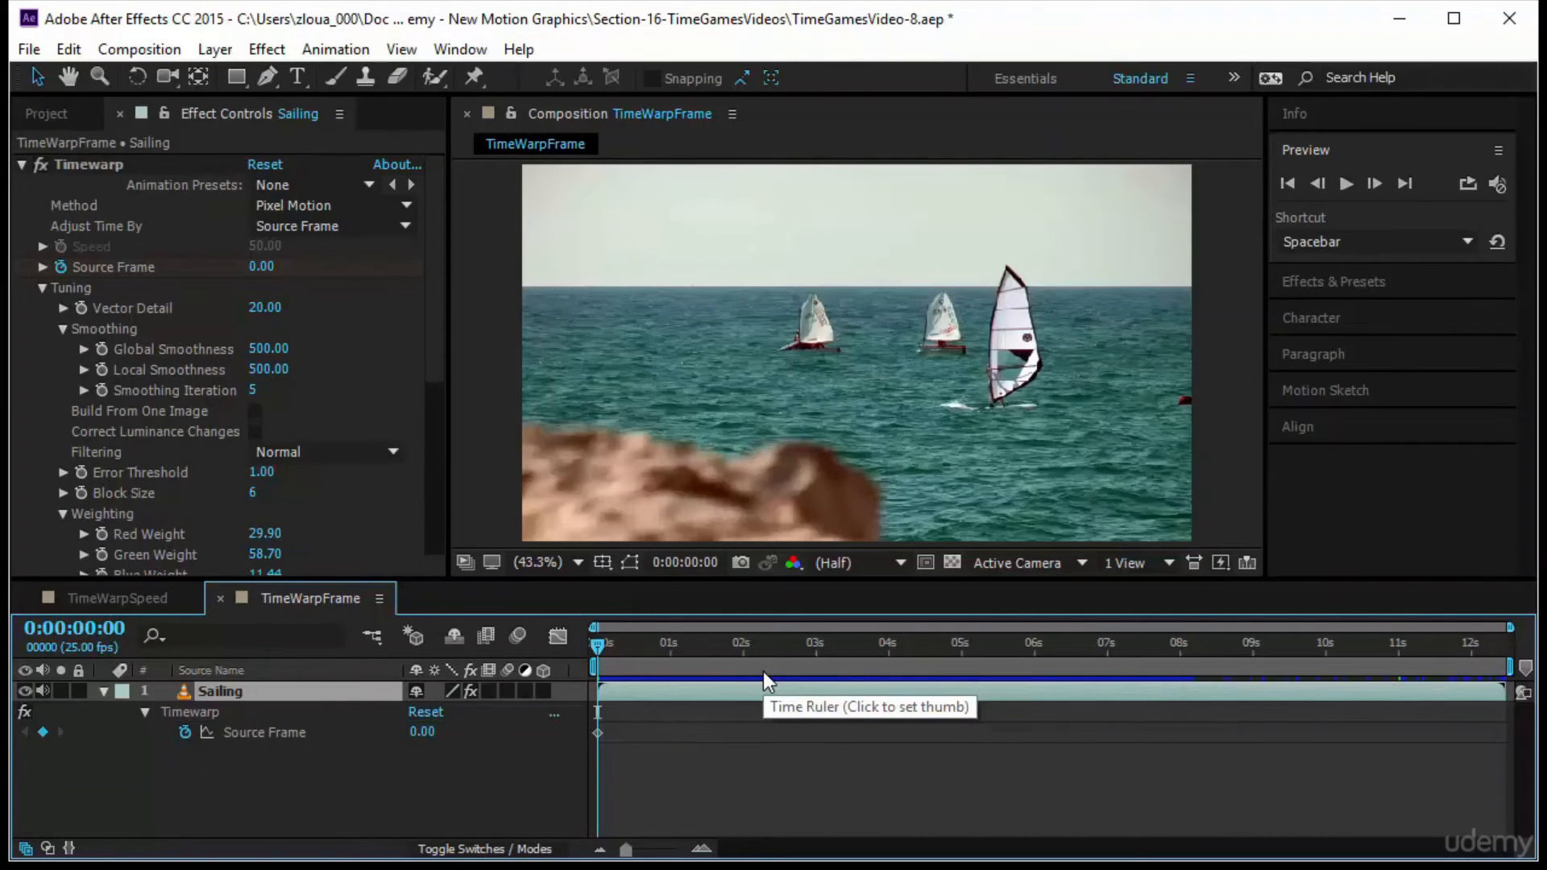
key("End")
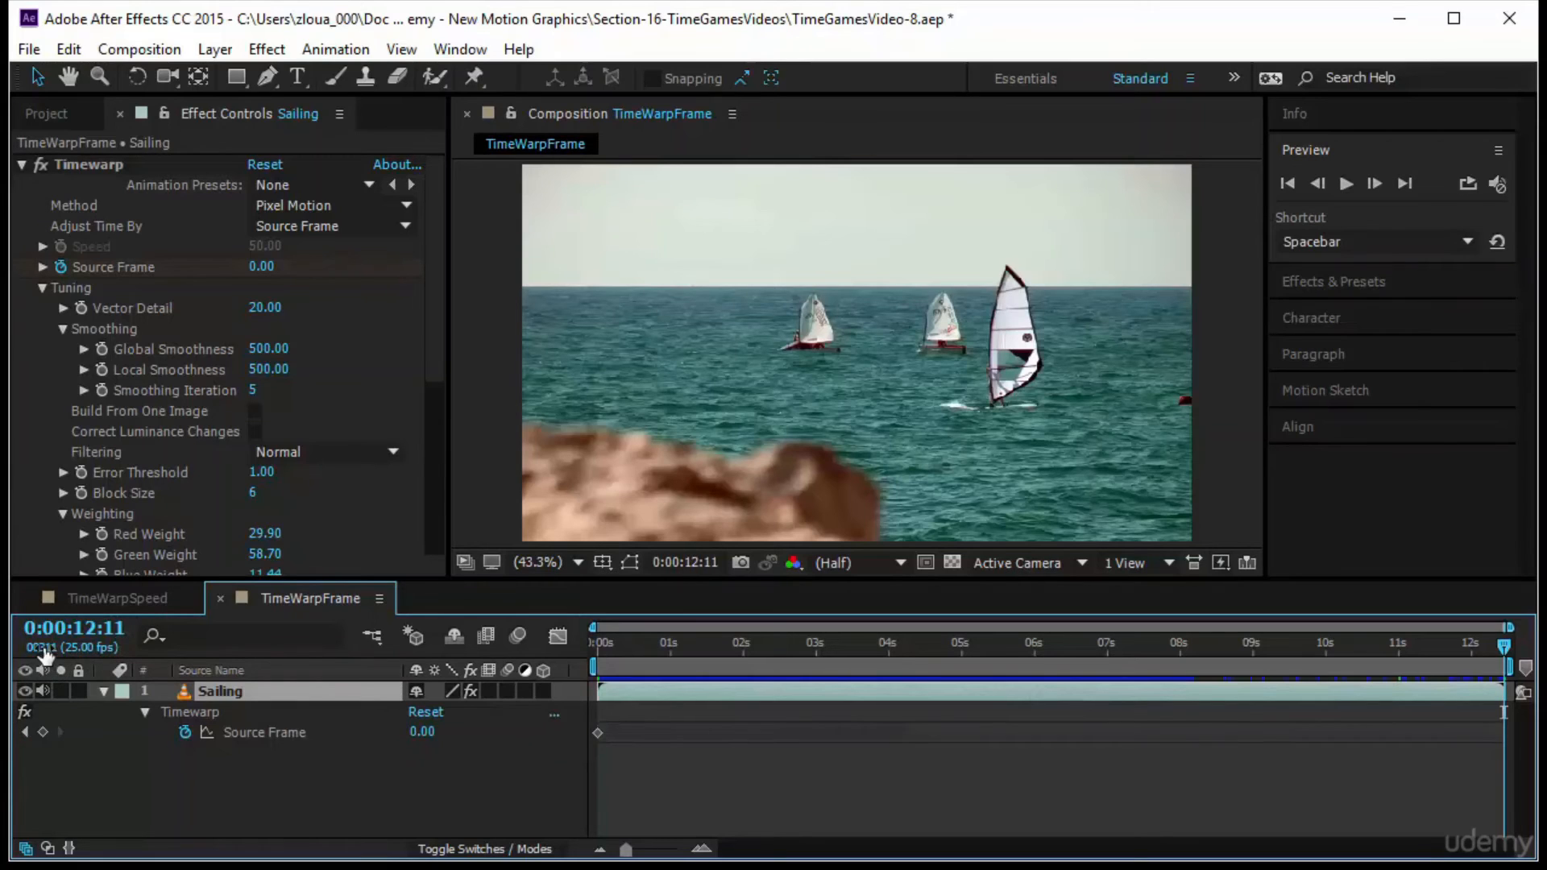
left_click(83, 631, "ctrl")
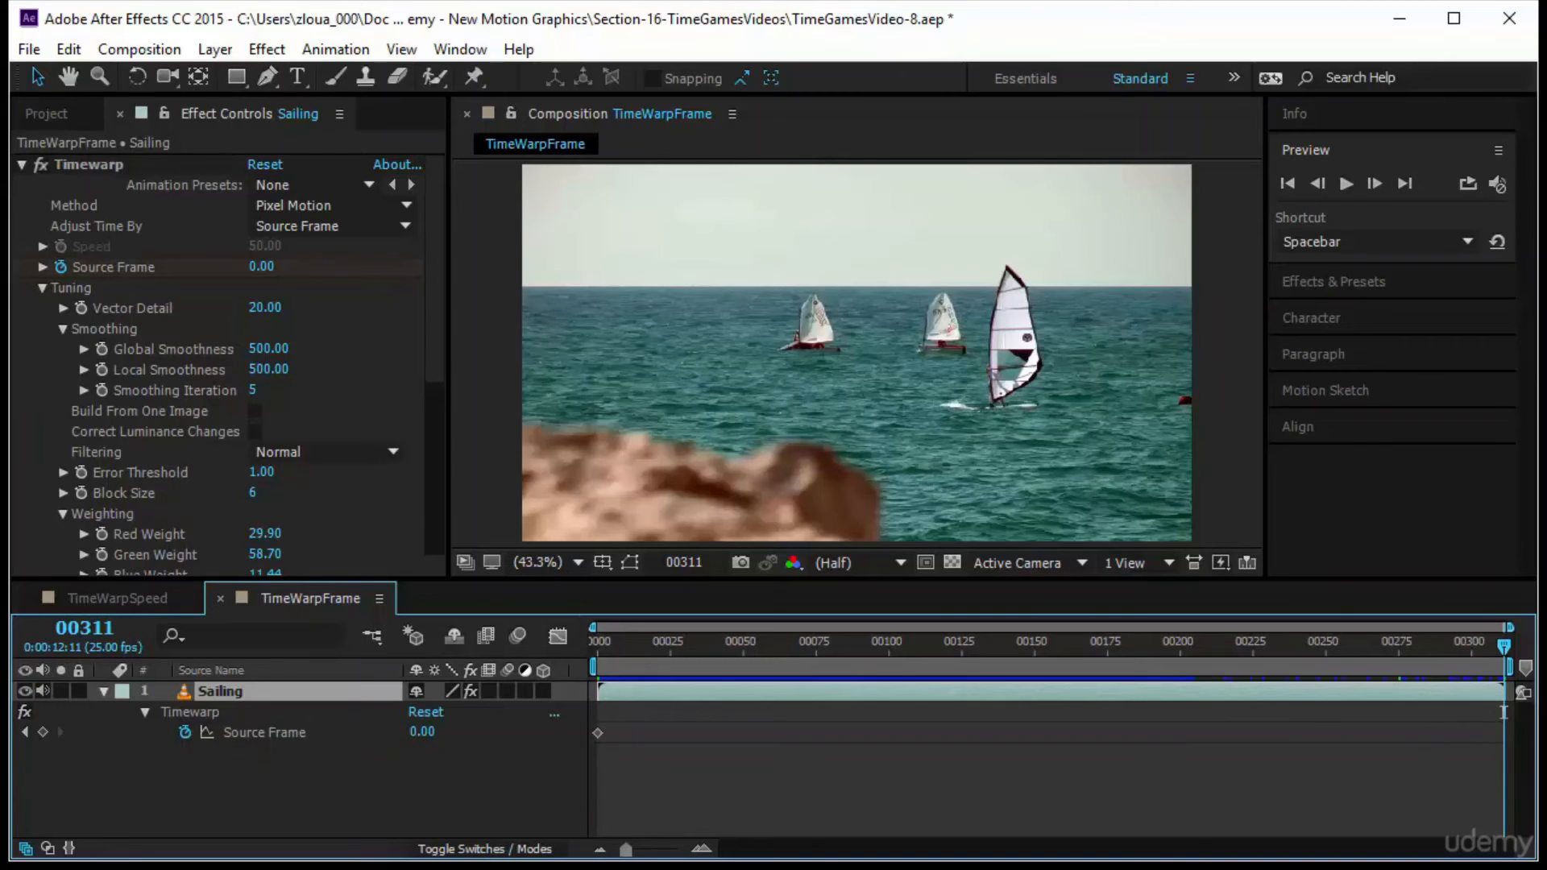
left_click(43, 732)
left_click(422, 732)
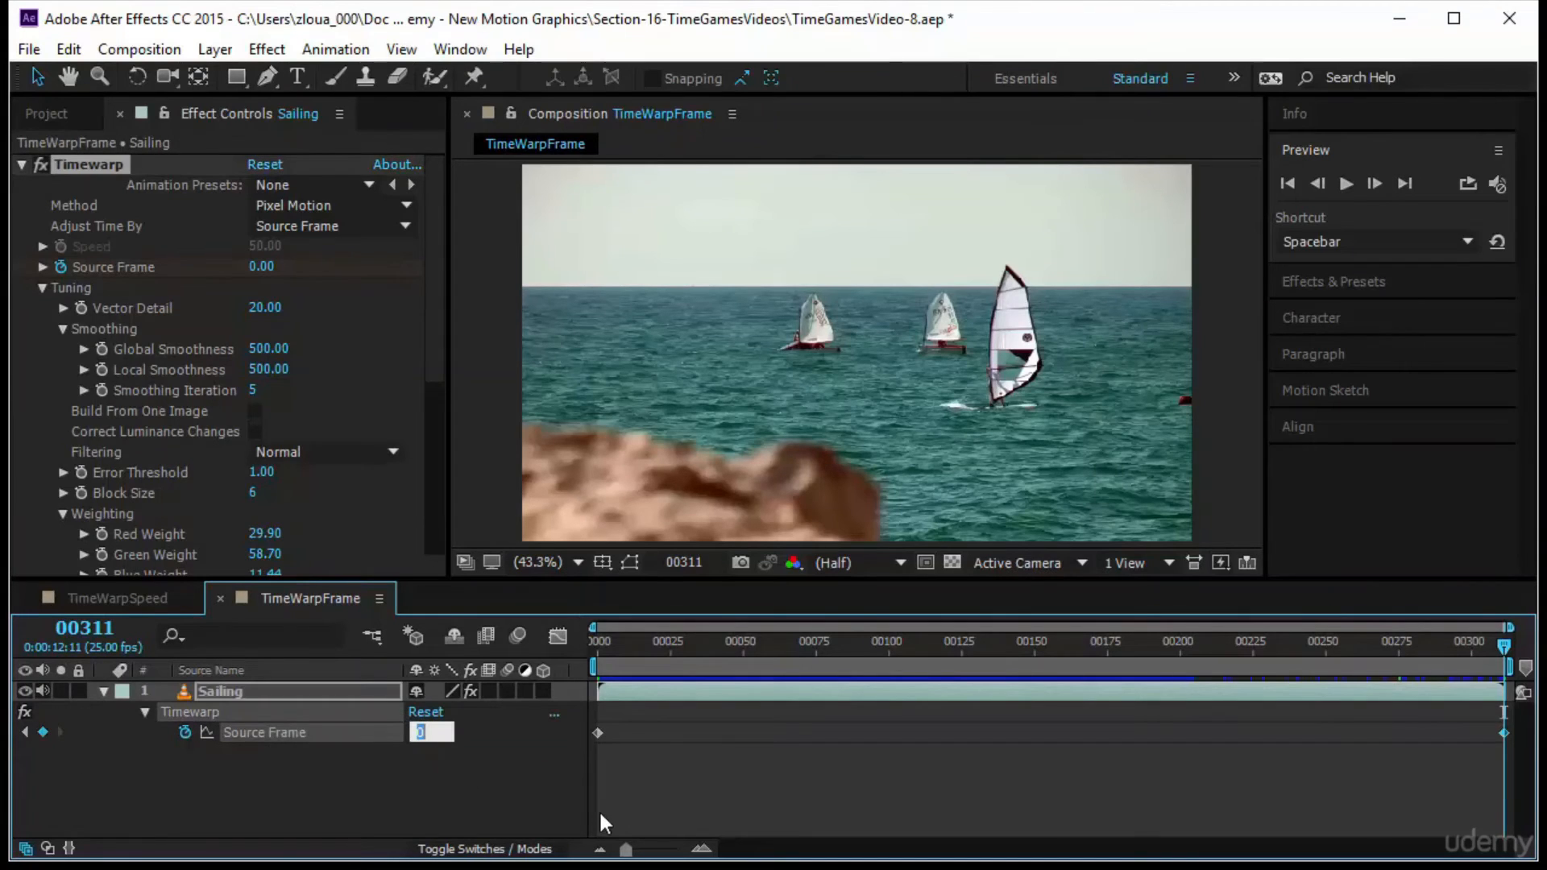
type("311")
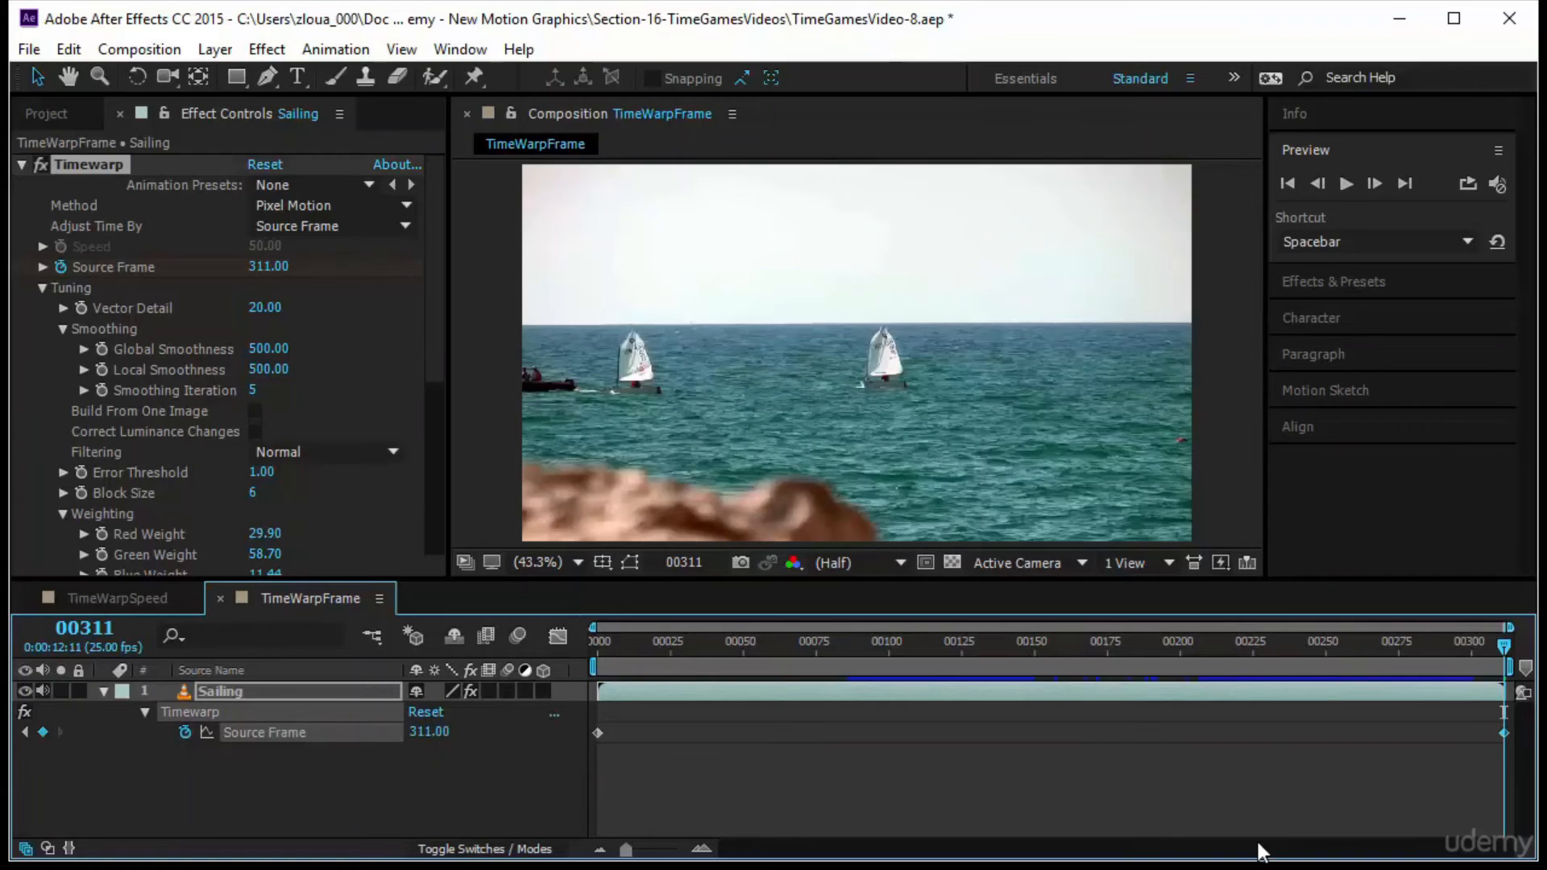
Scrub back from the end and play the composition from the first frame to check the motion at normal speed
left_click_drag(1504, 647, 1267, 645)
key("Home")
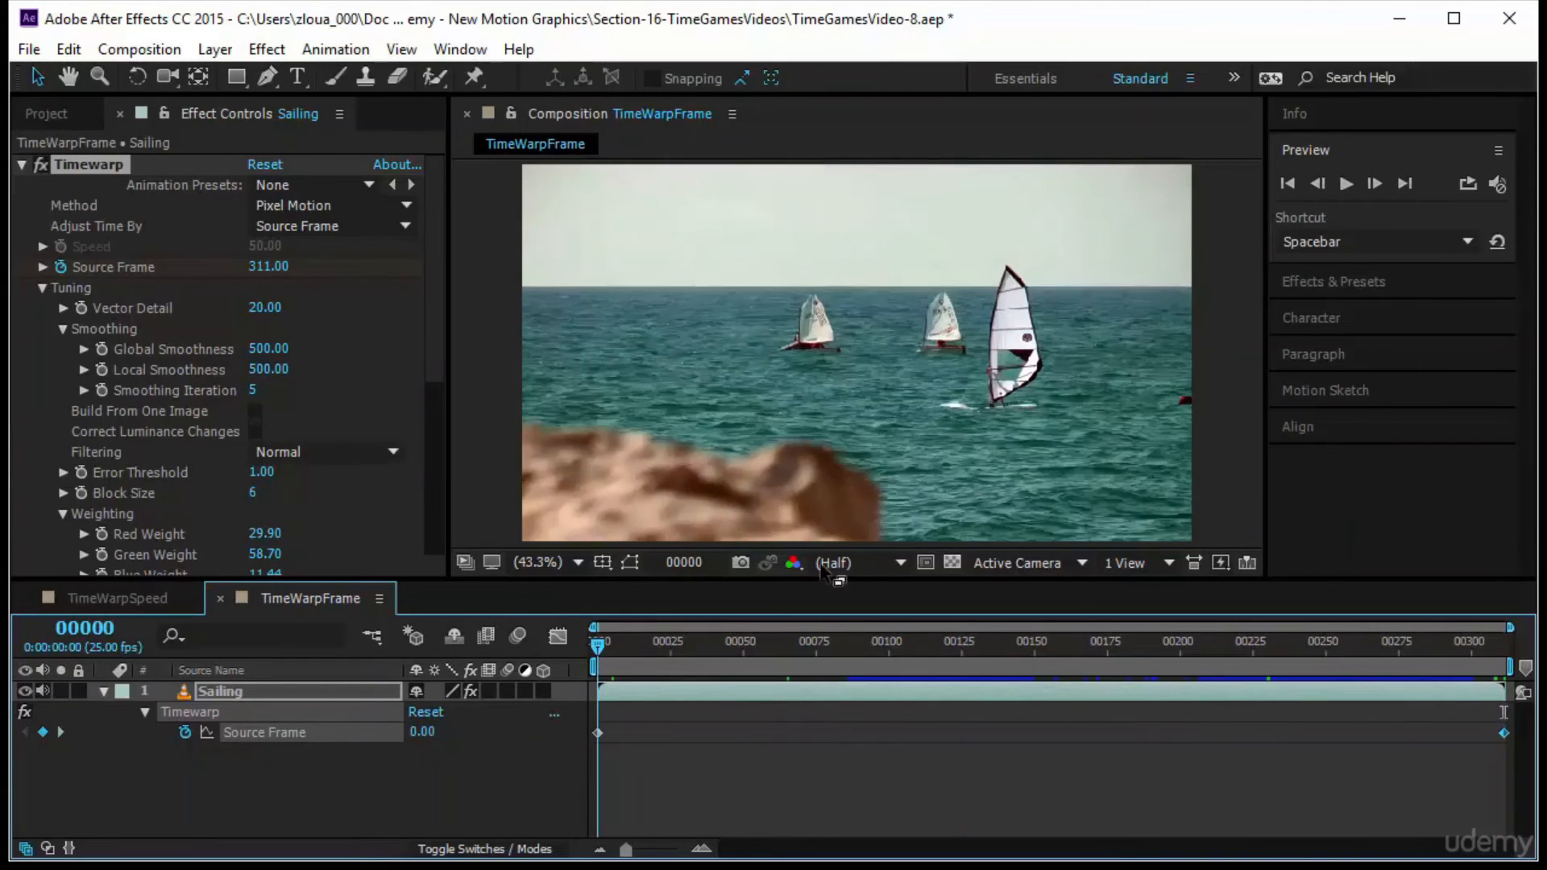
left_click(1344, 182)
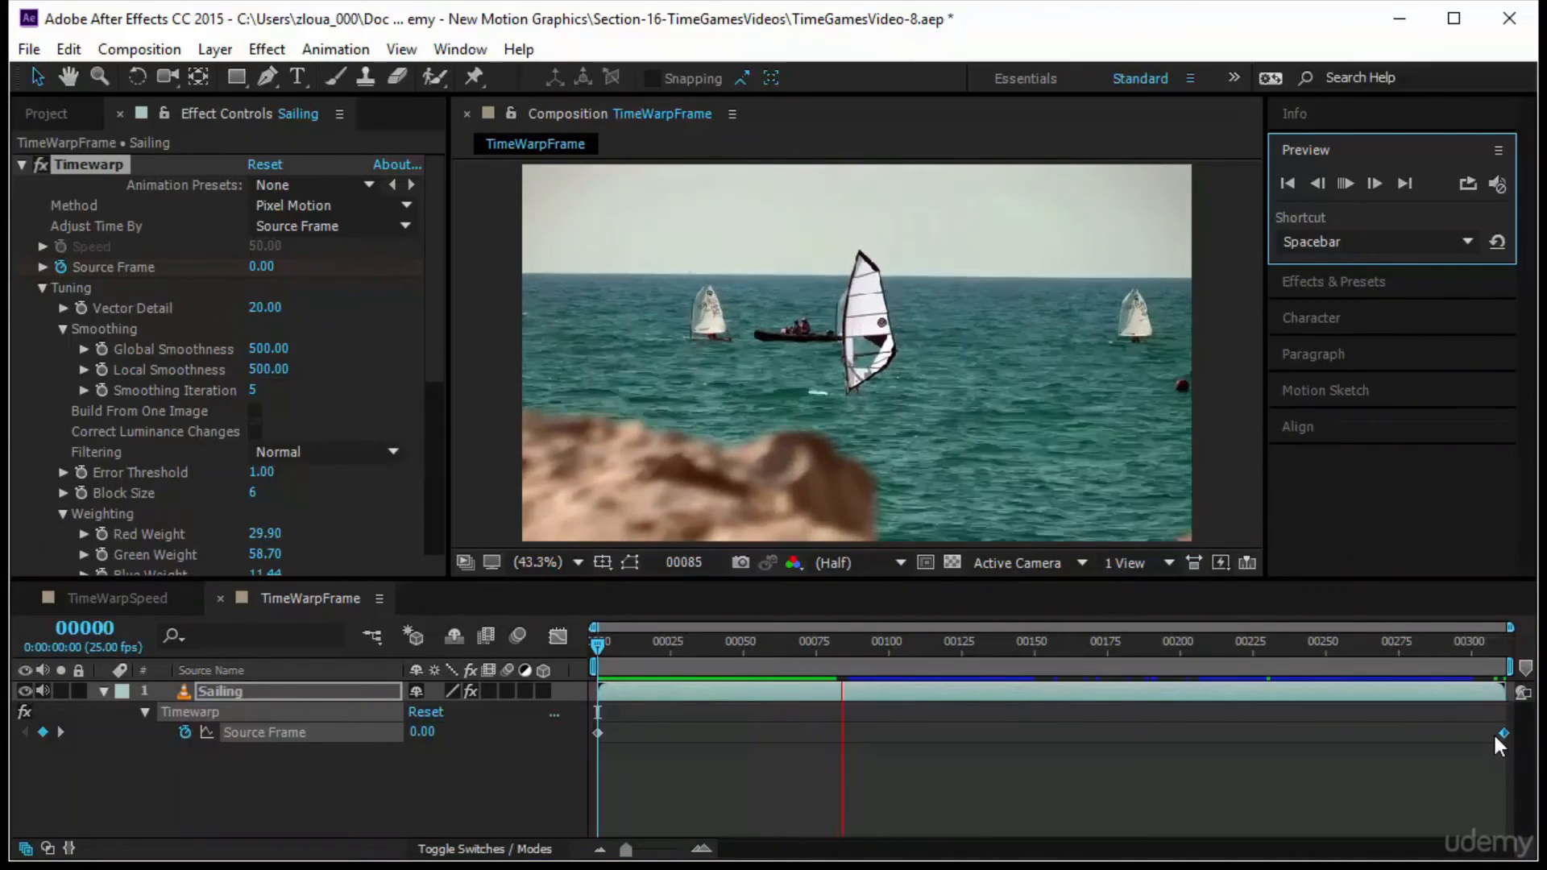
Try the last Source Frame keyframe at about frame 77, preview the faster motion, and return the keyframe to frame 311
left_click_drag(1506, 729, 829, 736)
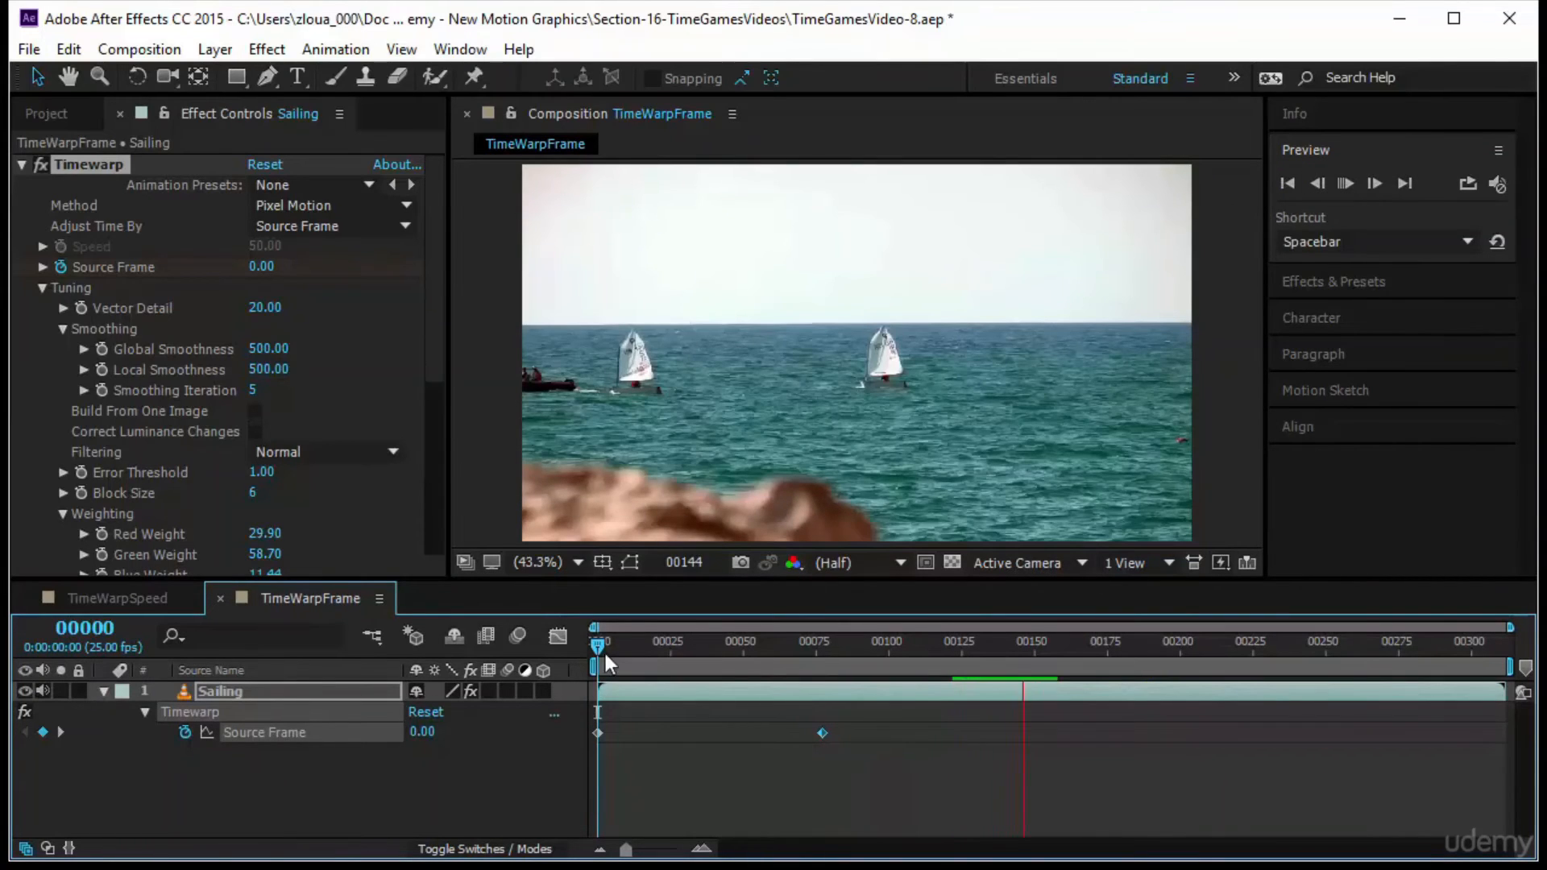
key("space")
left_click(1350, 182)
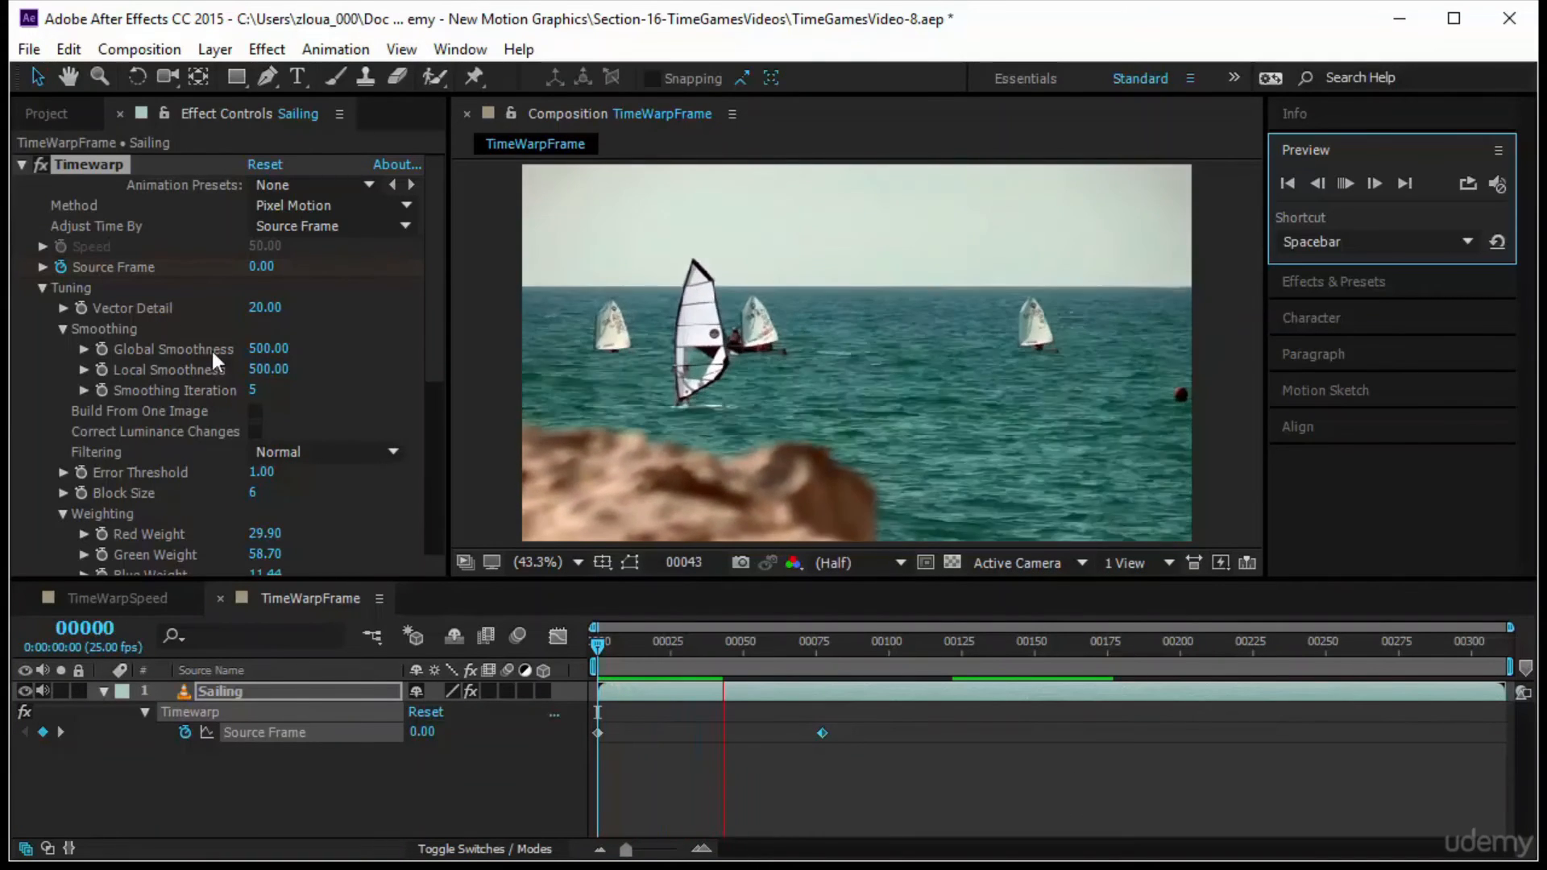
left_click(597, 643)
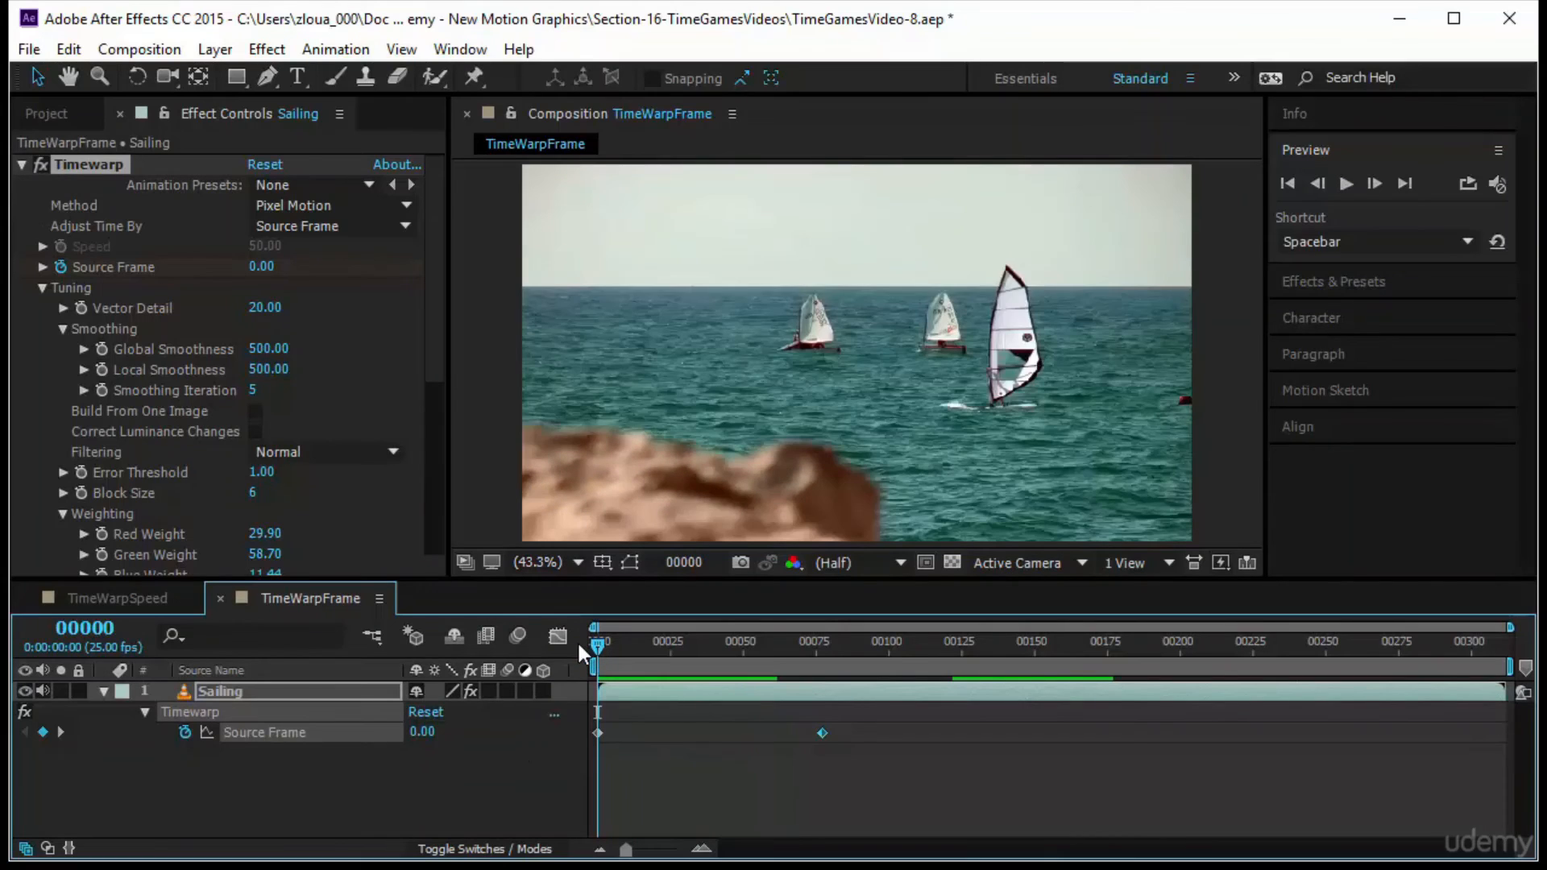
left_click_drag(823, 734, 1504, 734)
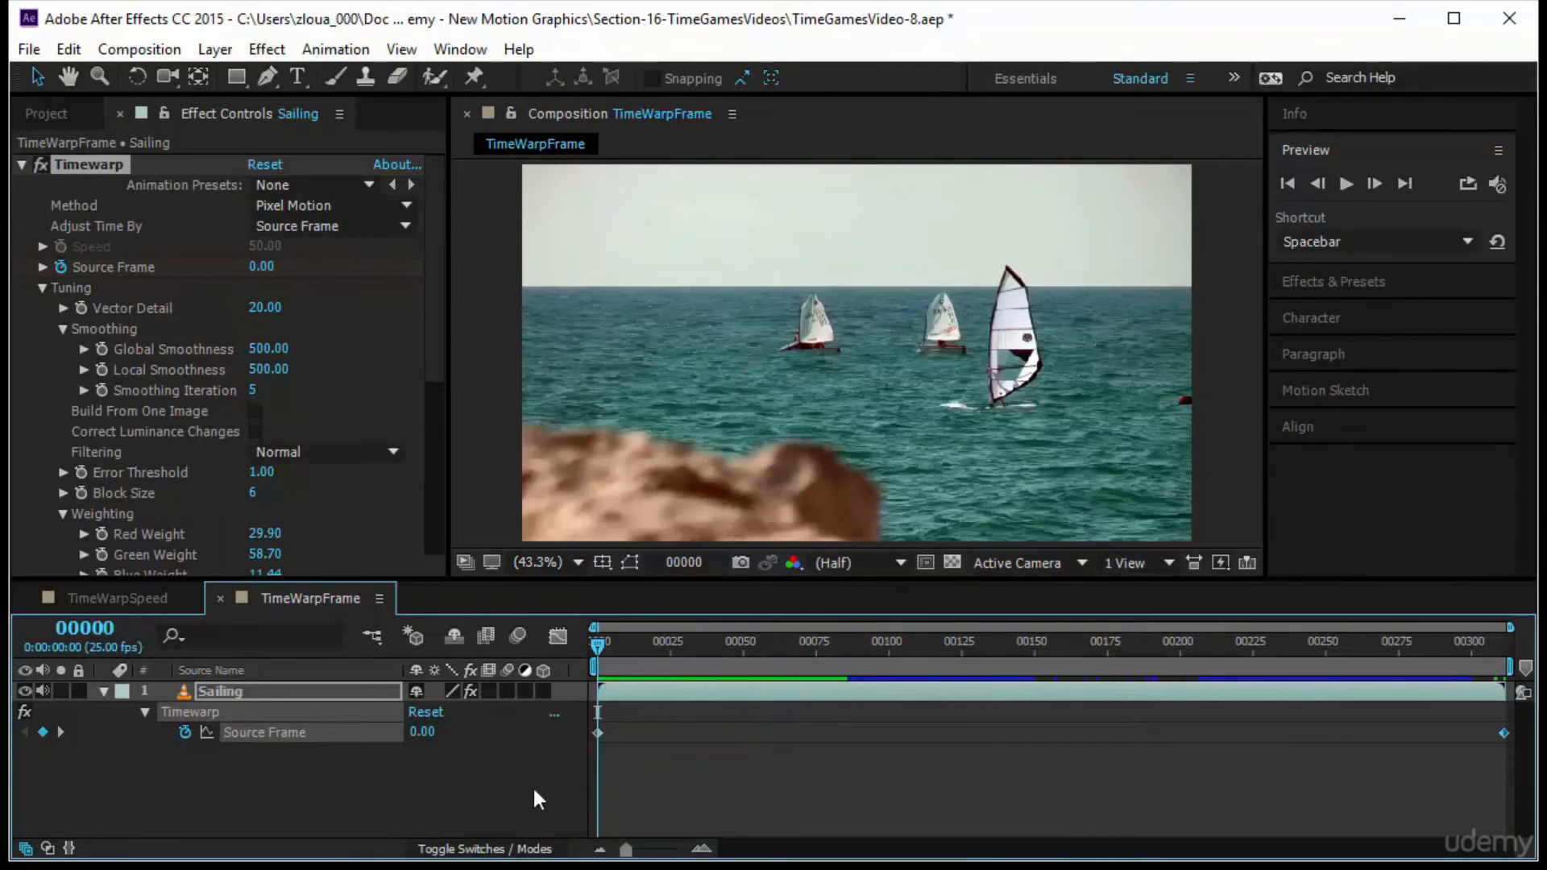
Switch the time display back to timecode and add a Source Frame keyframe of 50 at 0:00:01:00
left_click_drag(593, 650, 672, 648)
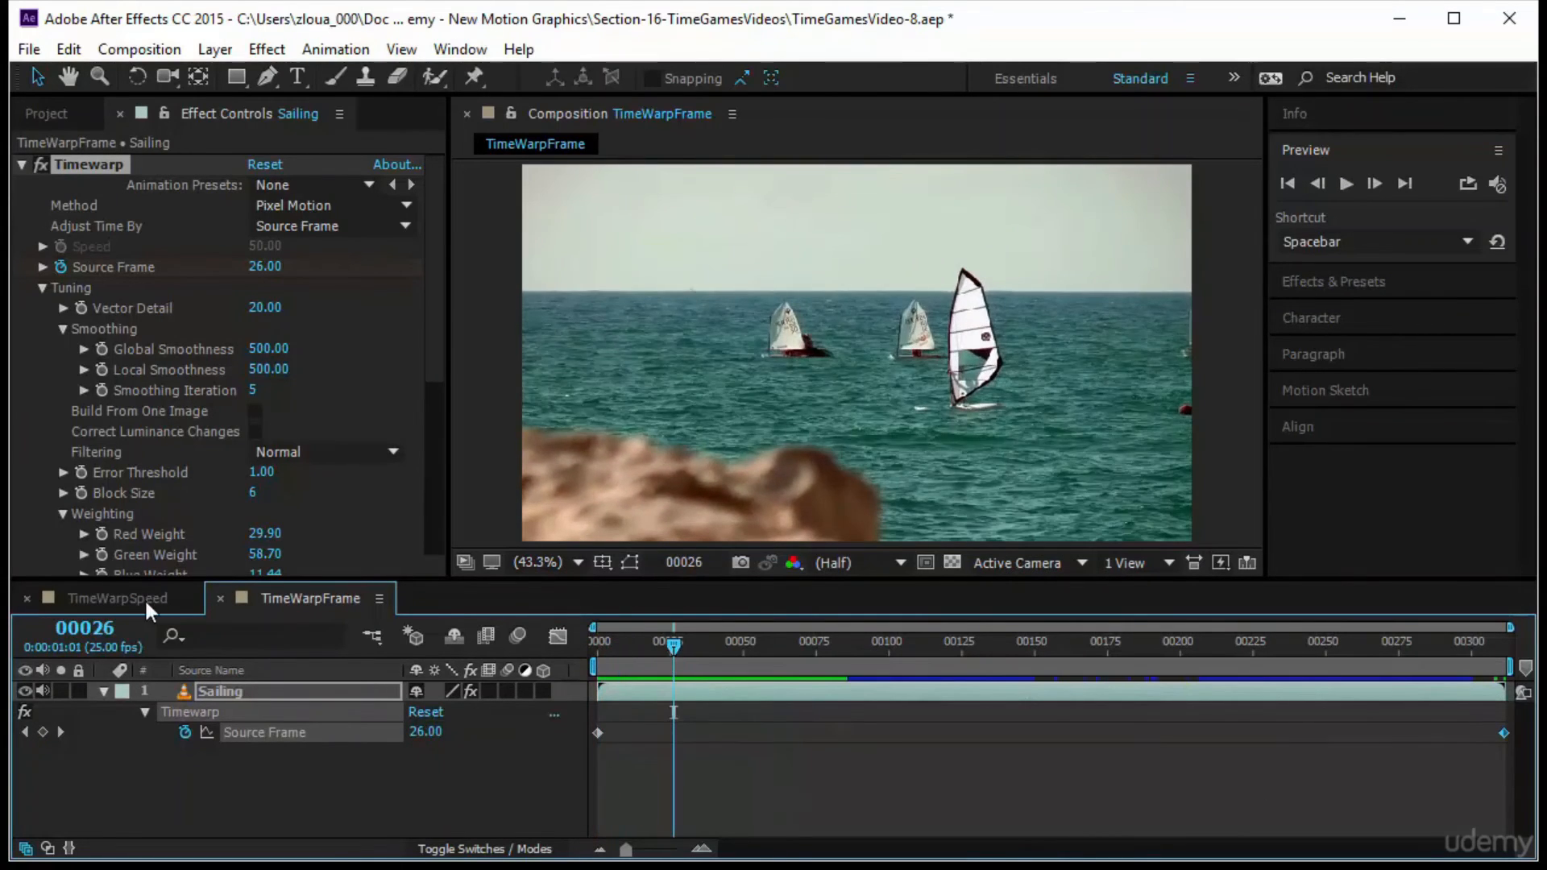
left_click(85, 630, "ctrl")
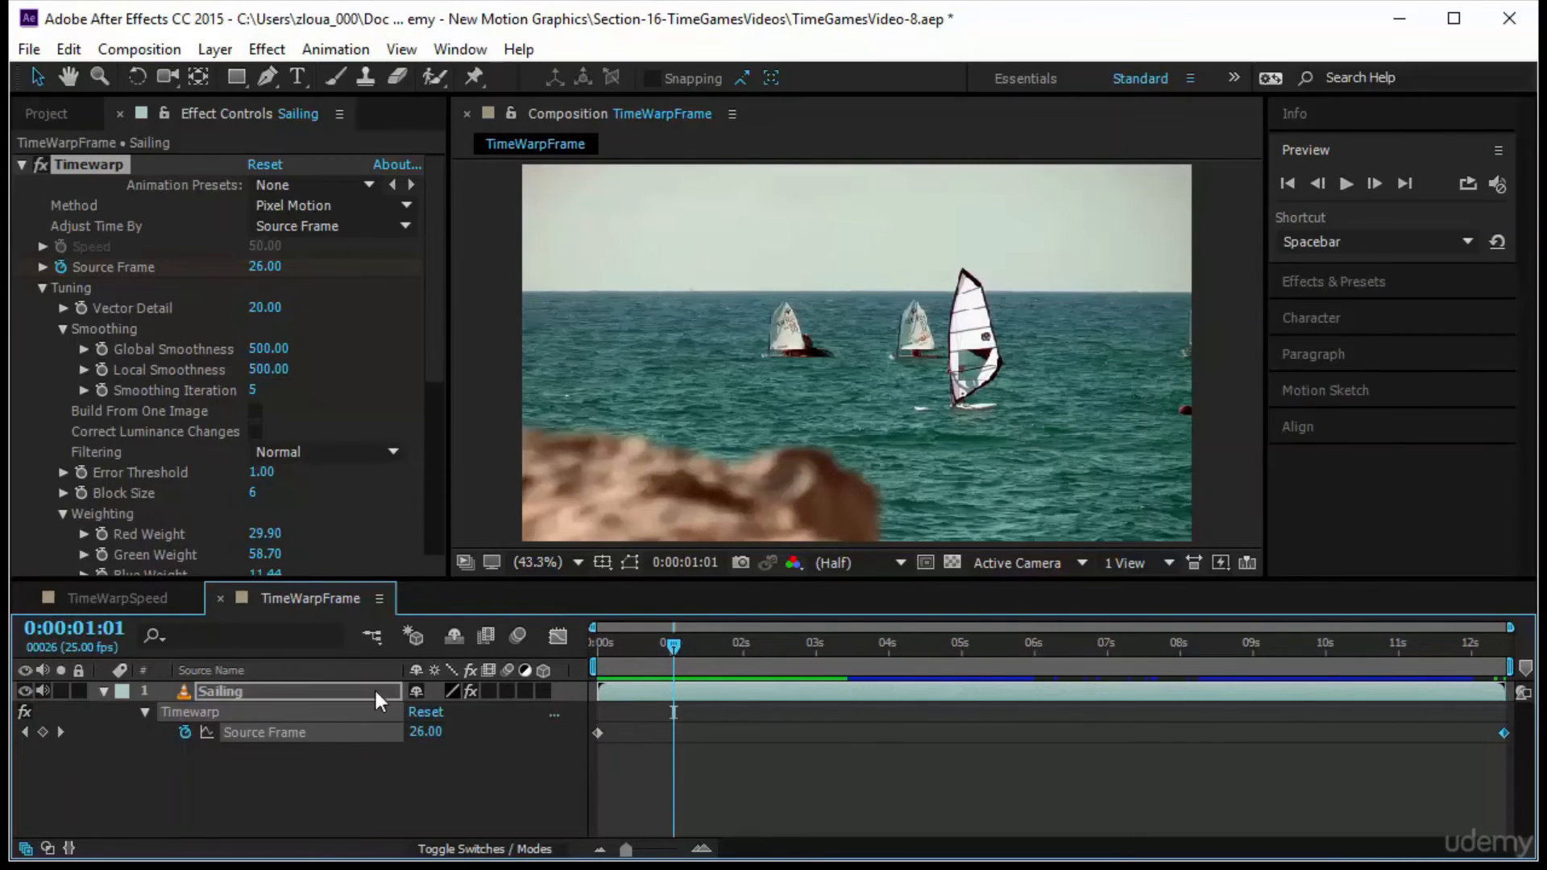
left_click(98, 630)
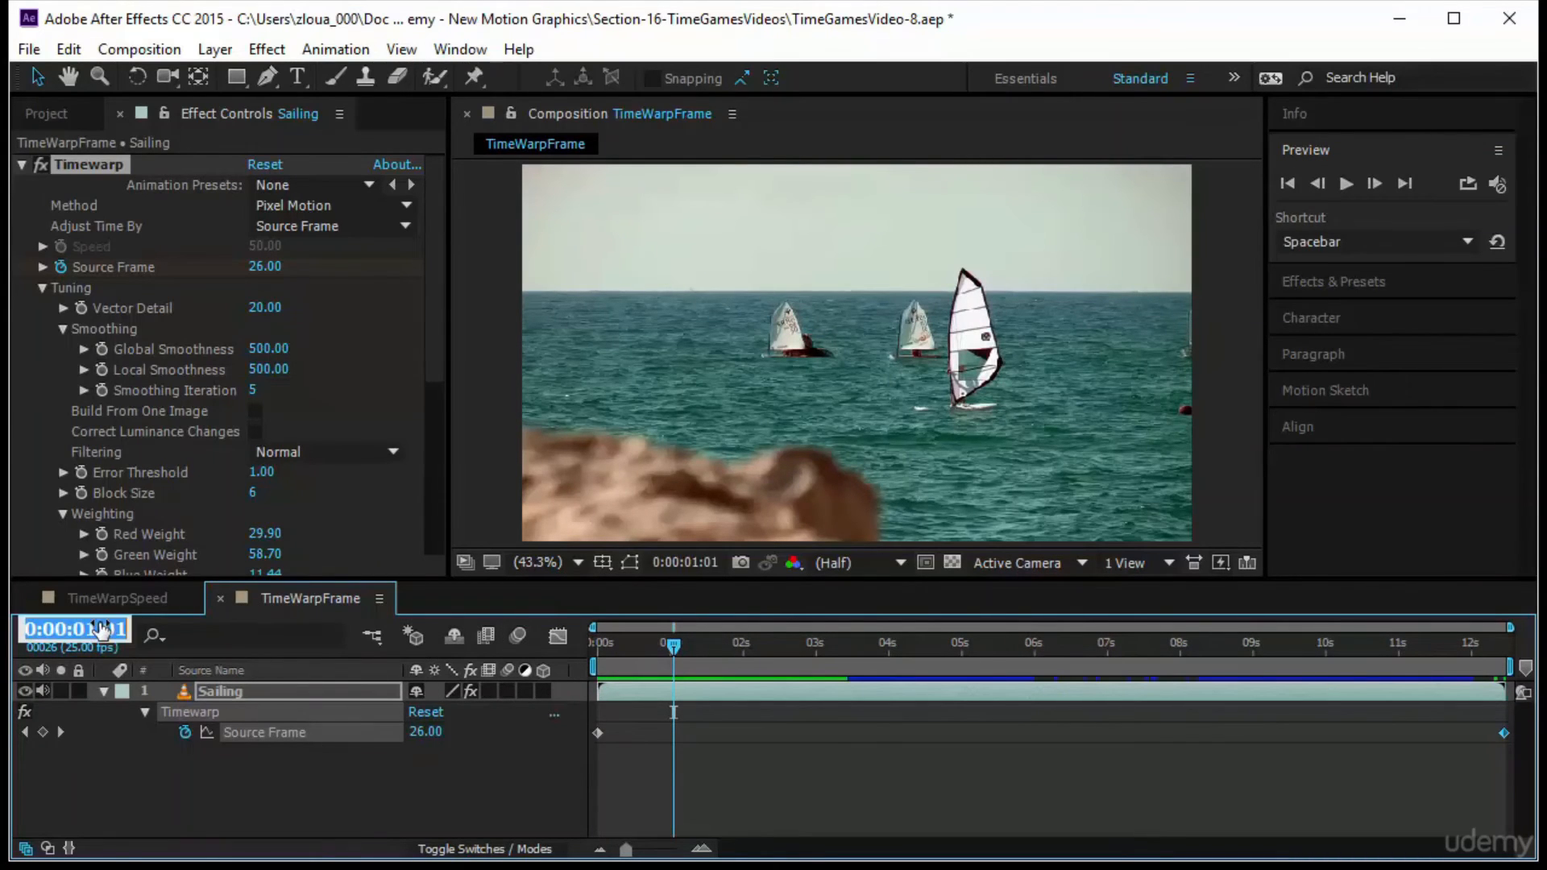
type("1:00")
key("Return")
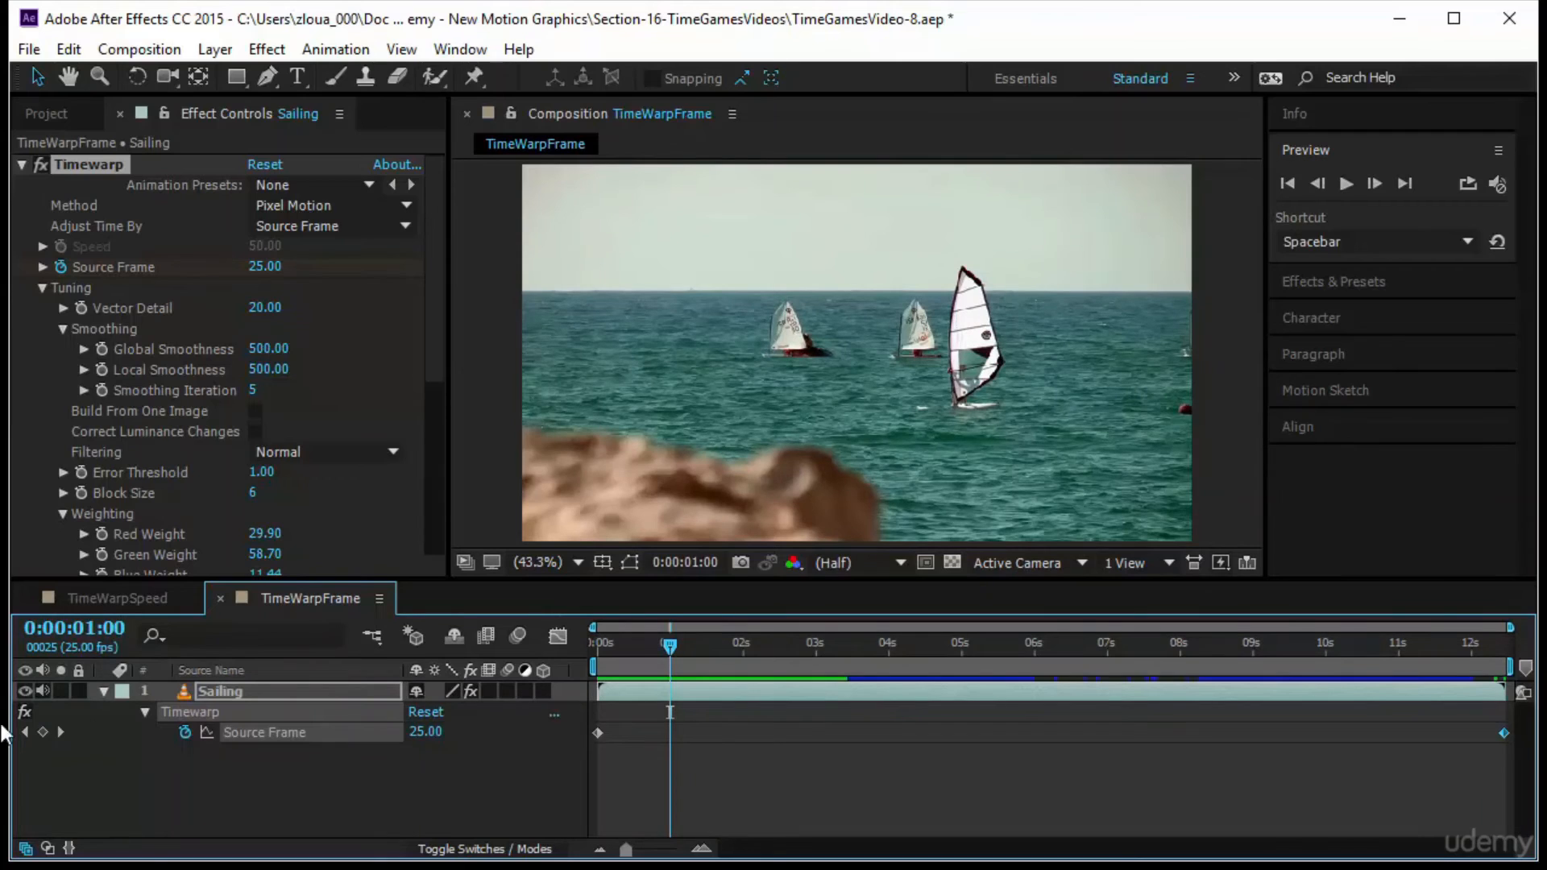
left_click(44, 732)
left_click(419, 735)
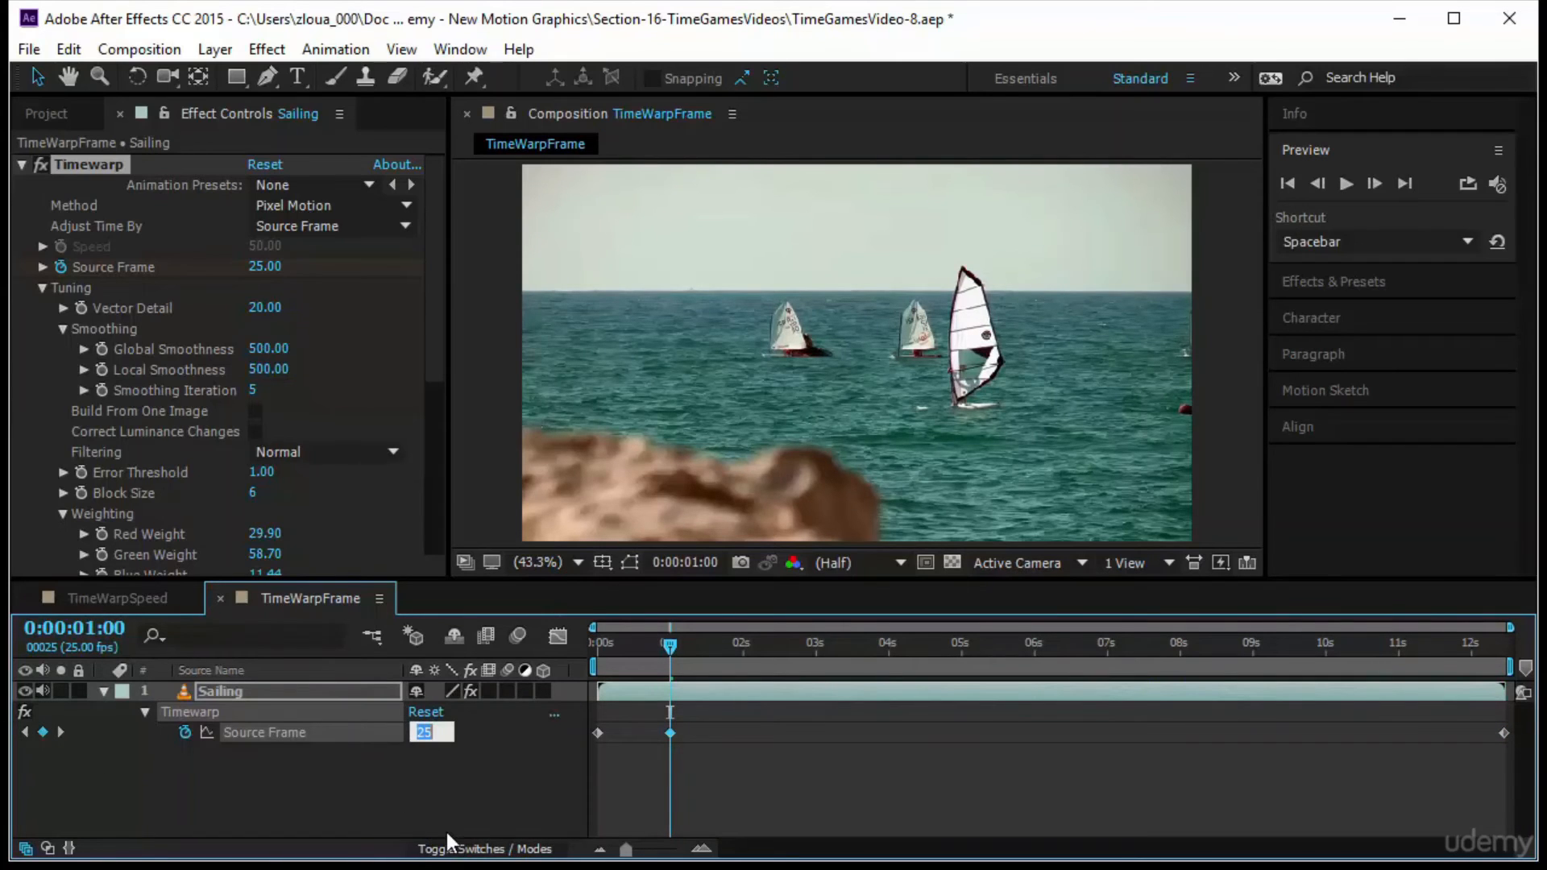
type("50")
key("Return")
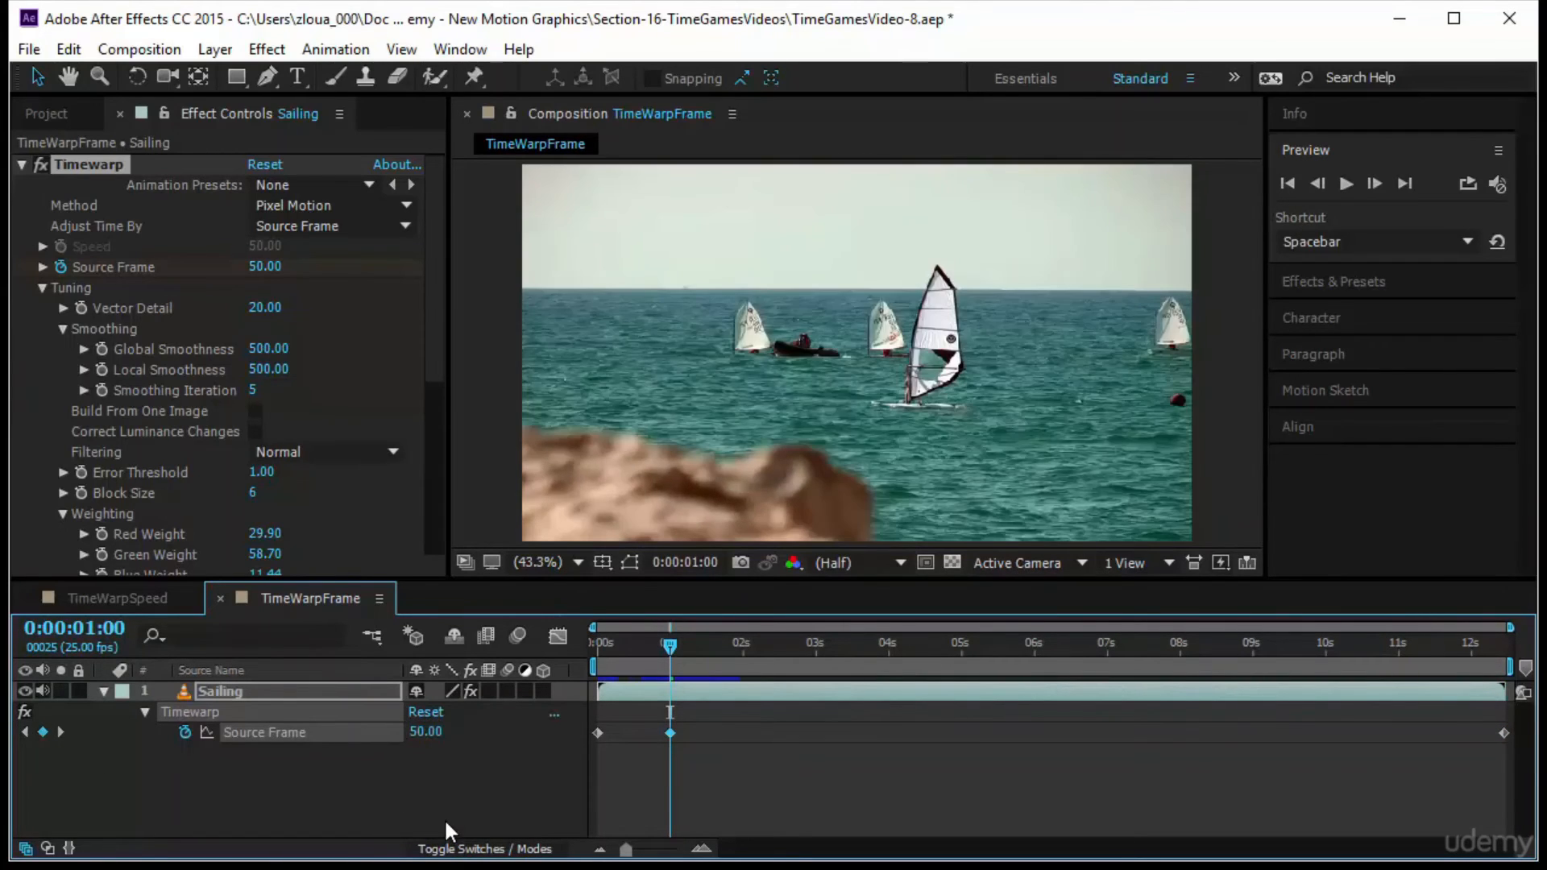
Add a Source Frame keyframe of 25 at 0:00:01:12 to reverse the footage, and scrub around it
left_click_drag(667, 645, 704, 646)
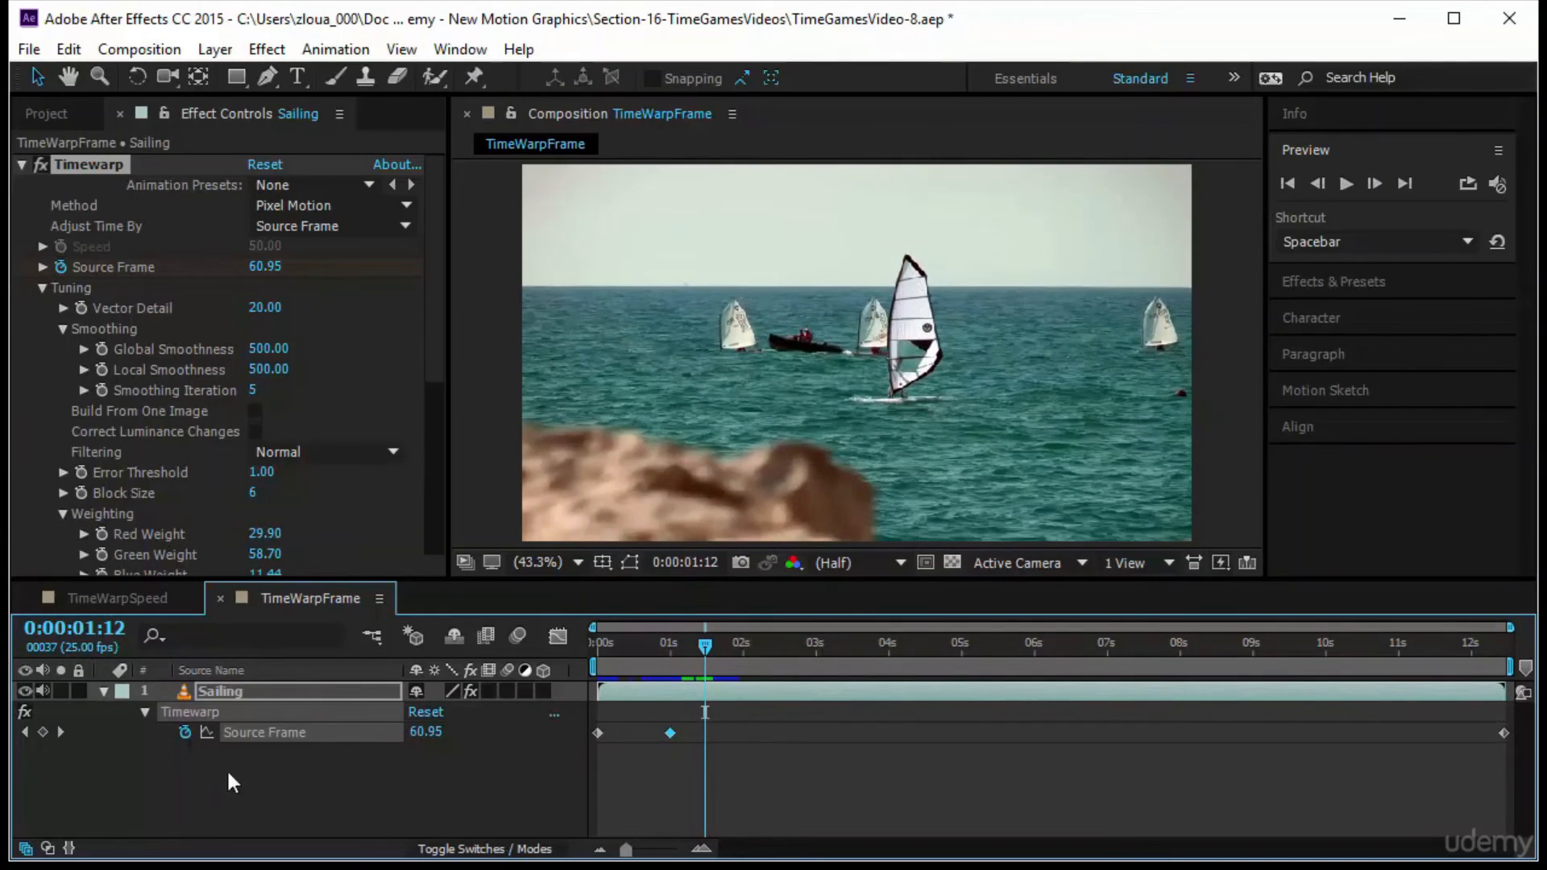
left_click(44, 732)
left_click(241, 695)
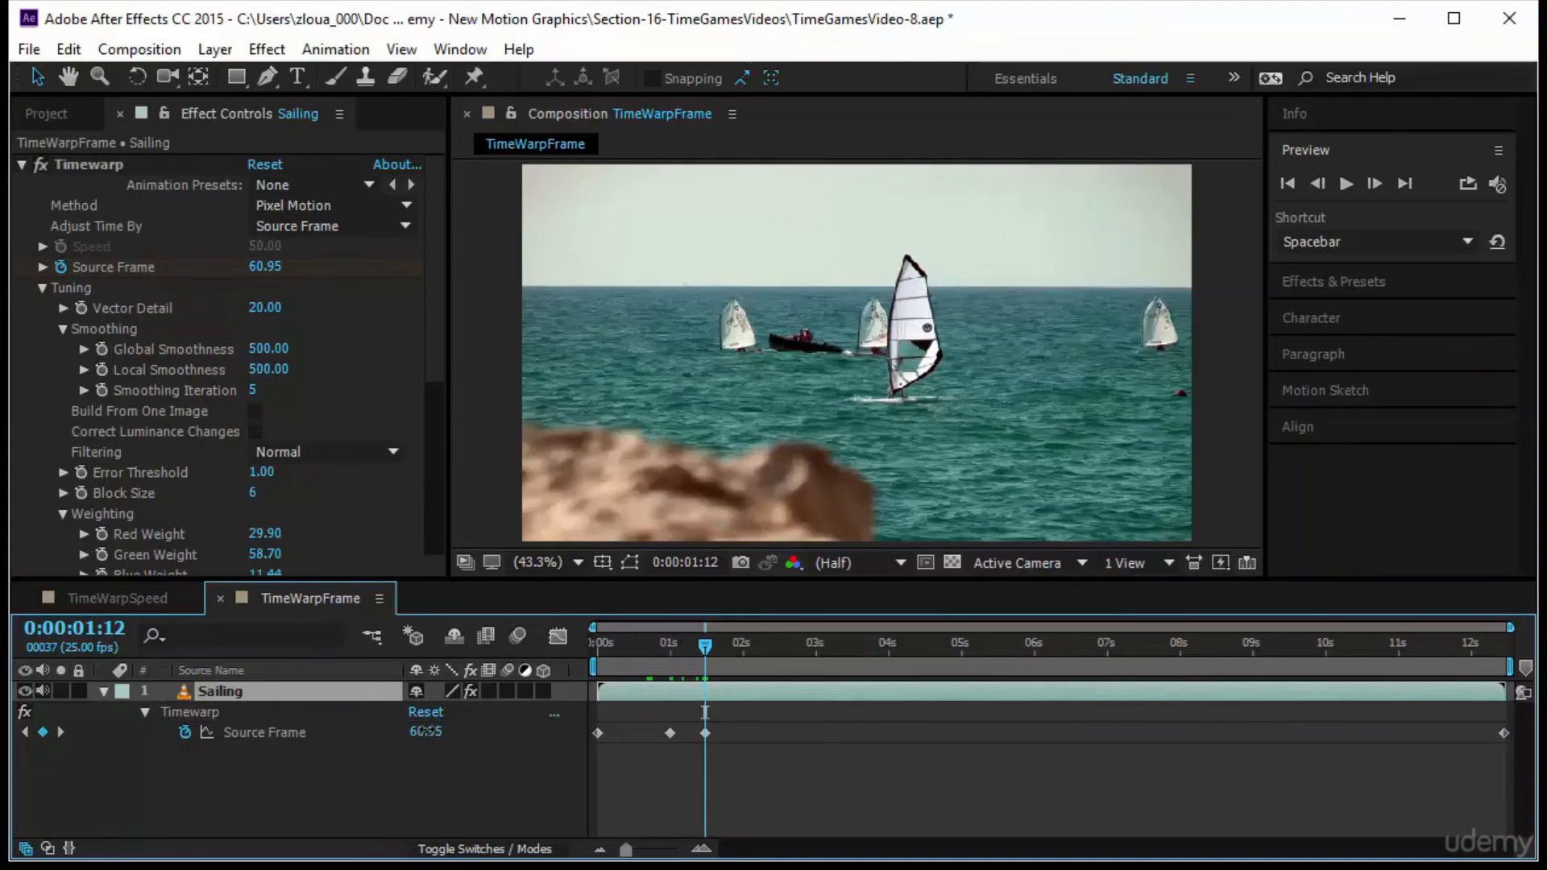
key("Return")
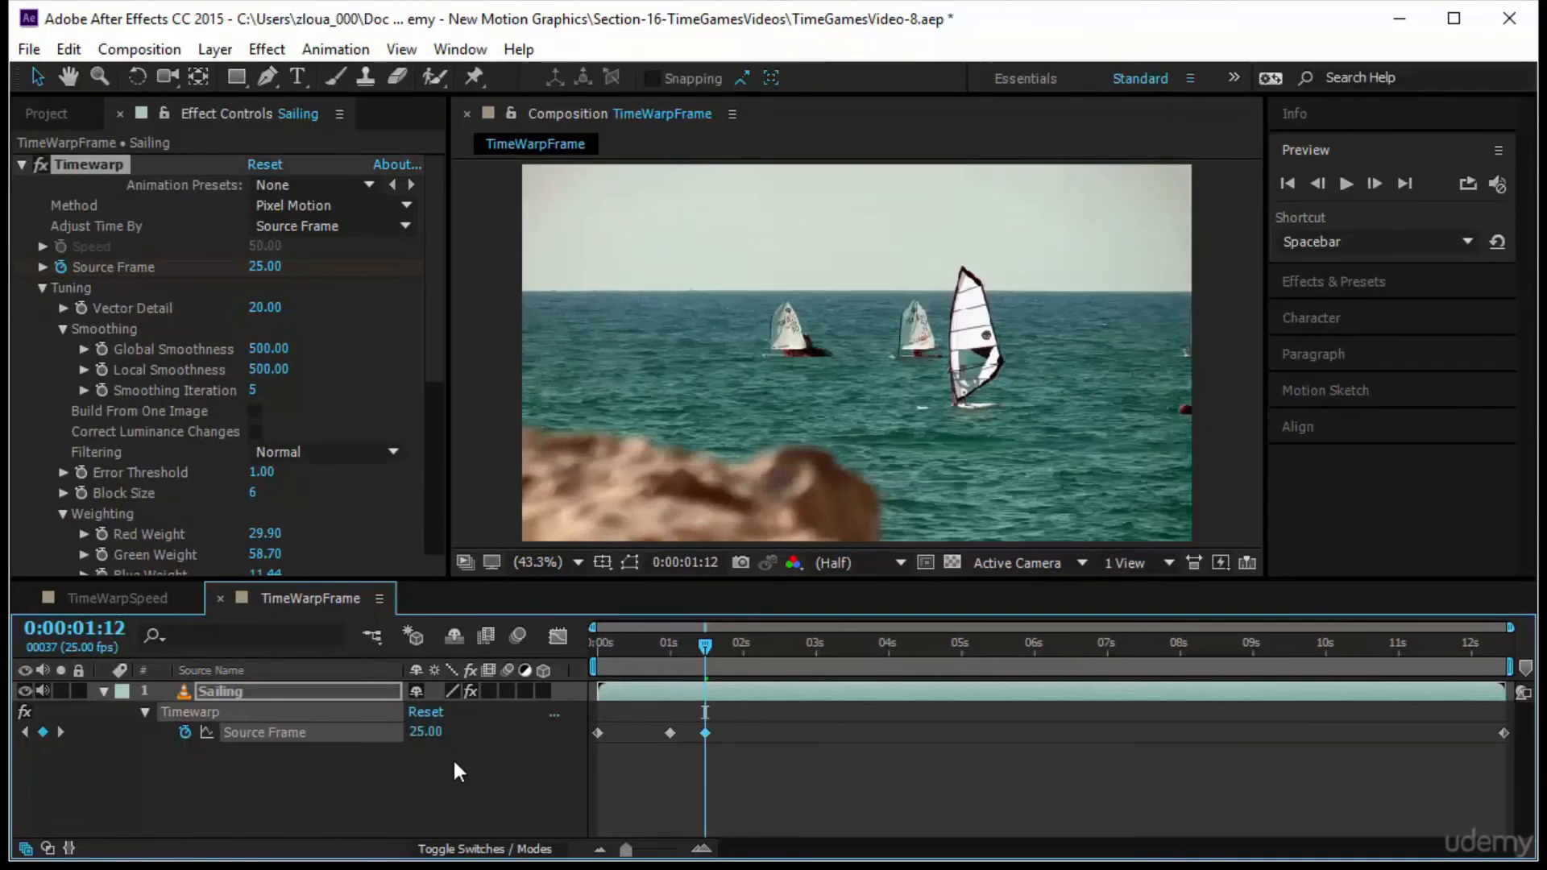
left_click_drag(705, 643, 705, 700)
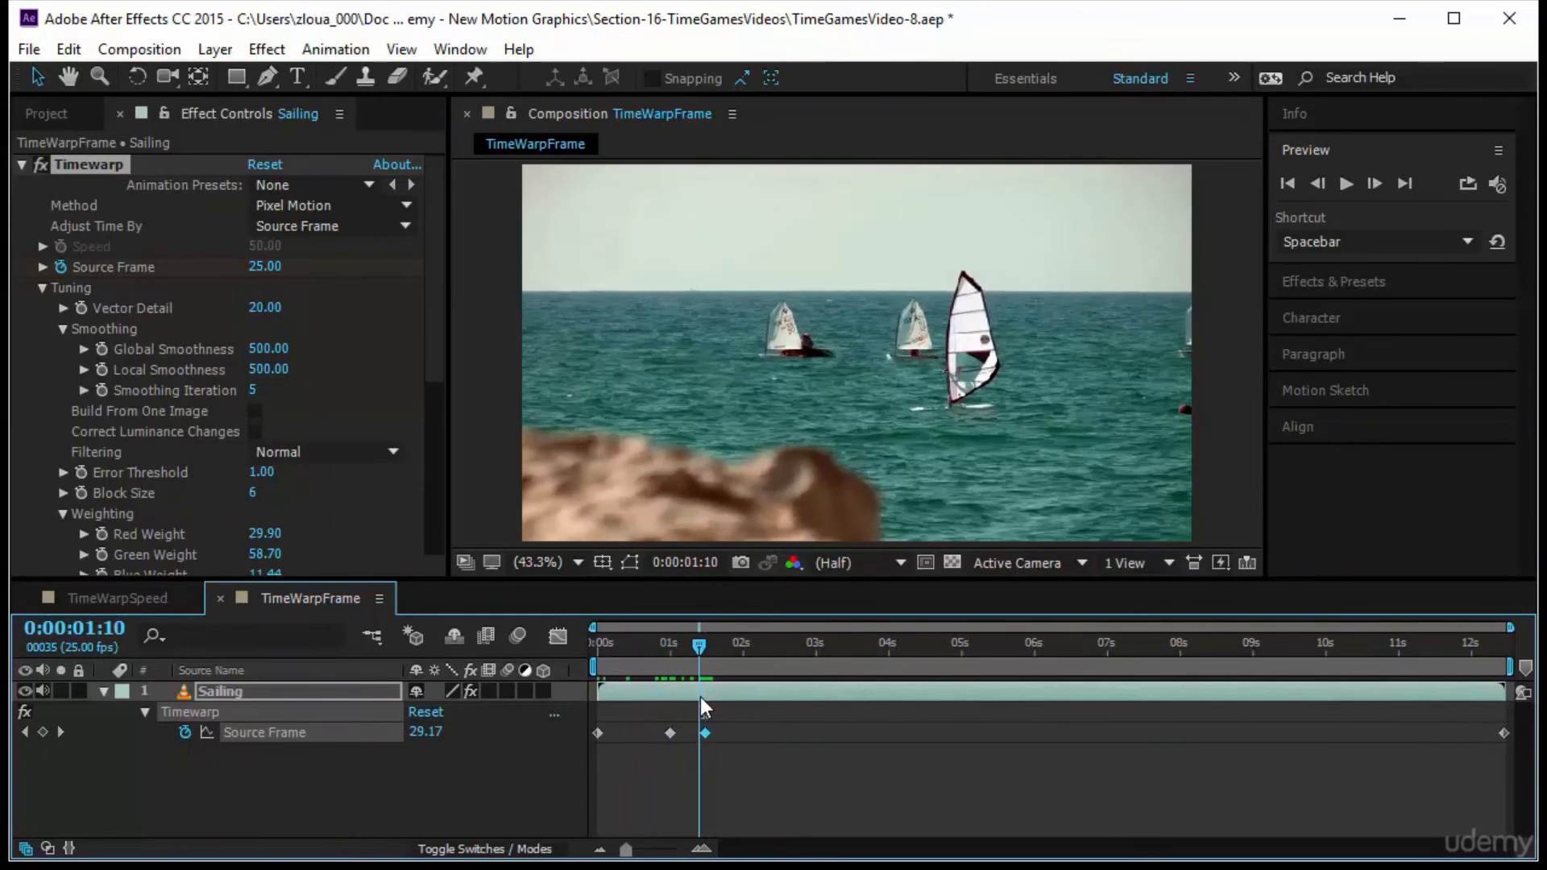
Advance 12 frames to 0:00:01:24 and set a Source Frame keyframe of 50
left_click(120, 631)
type("+12")
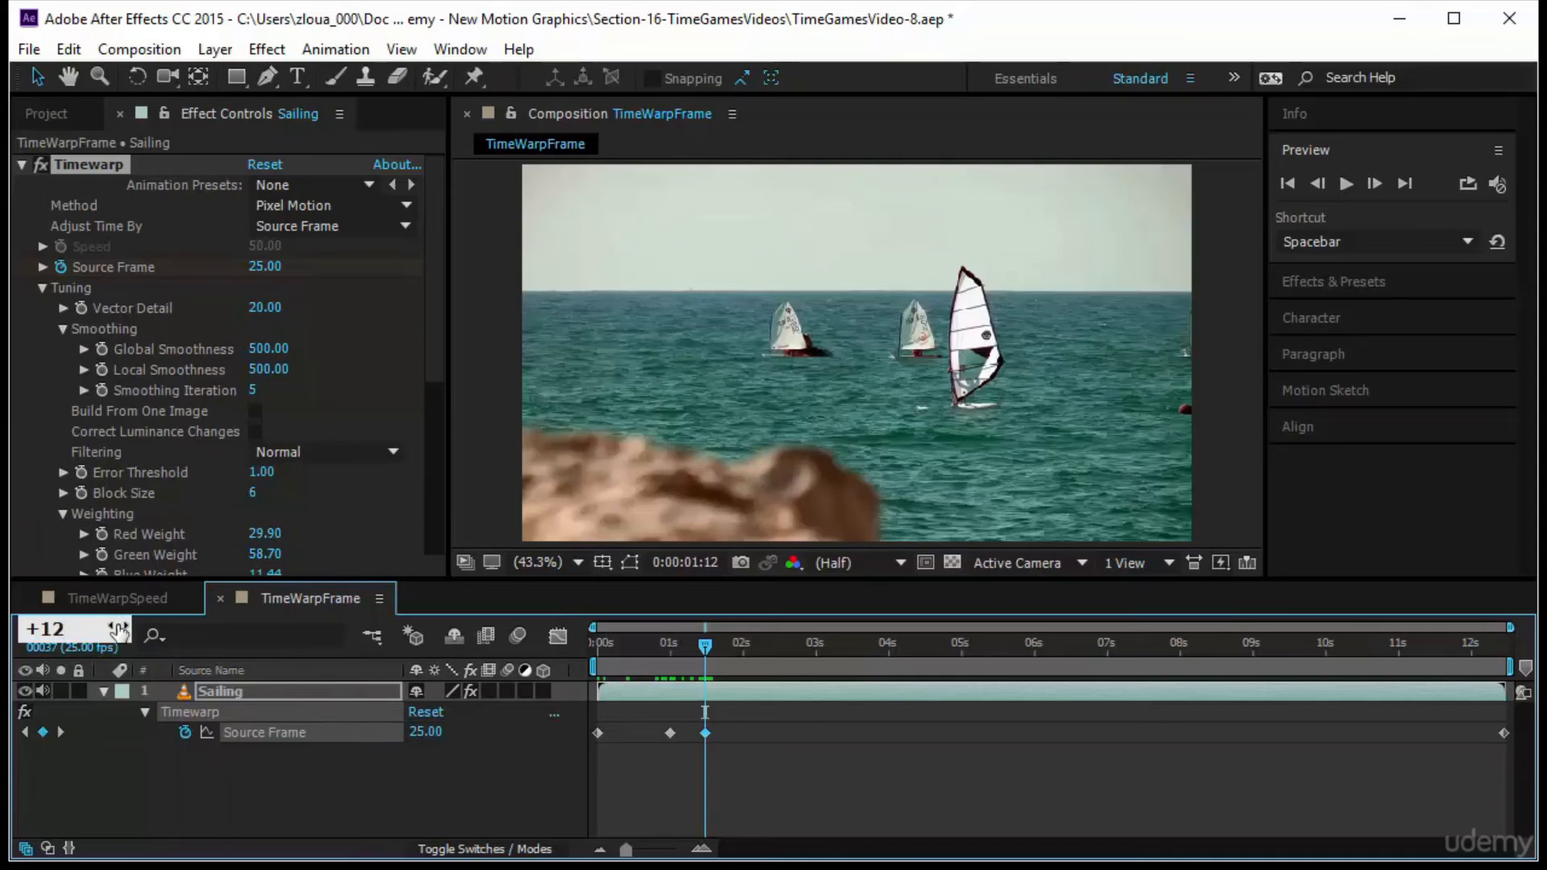
key("Return")
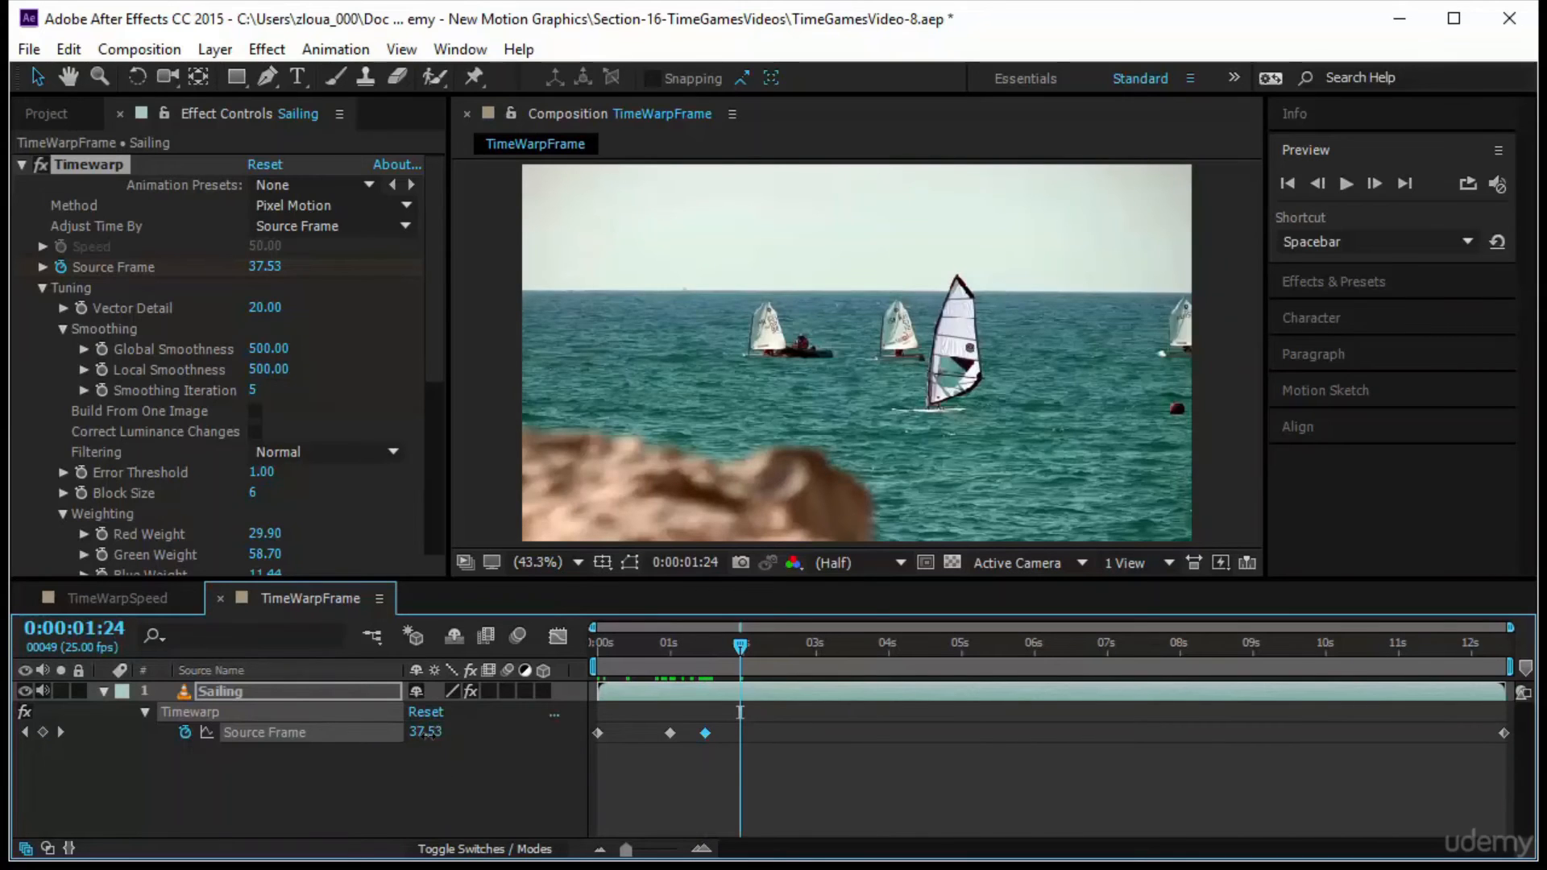
type("50")
key("Return")
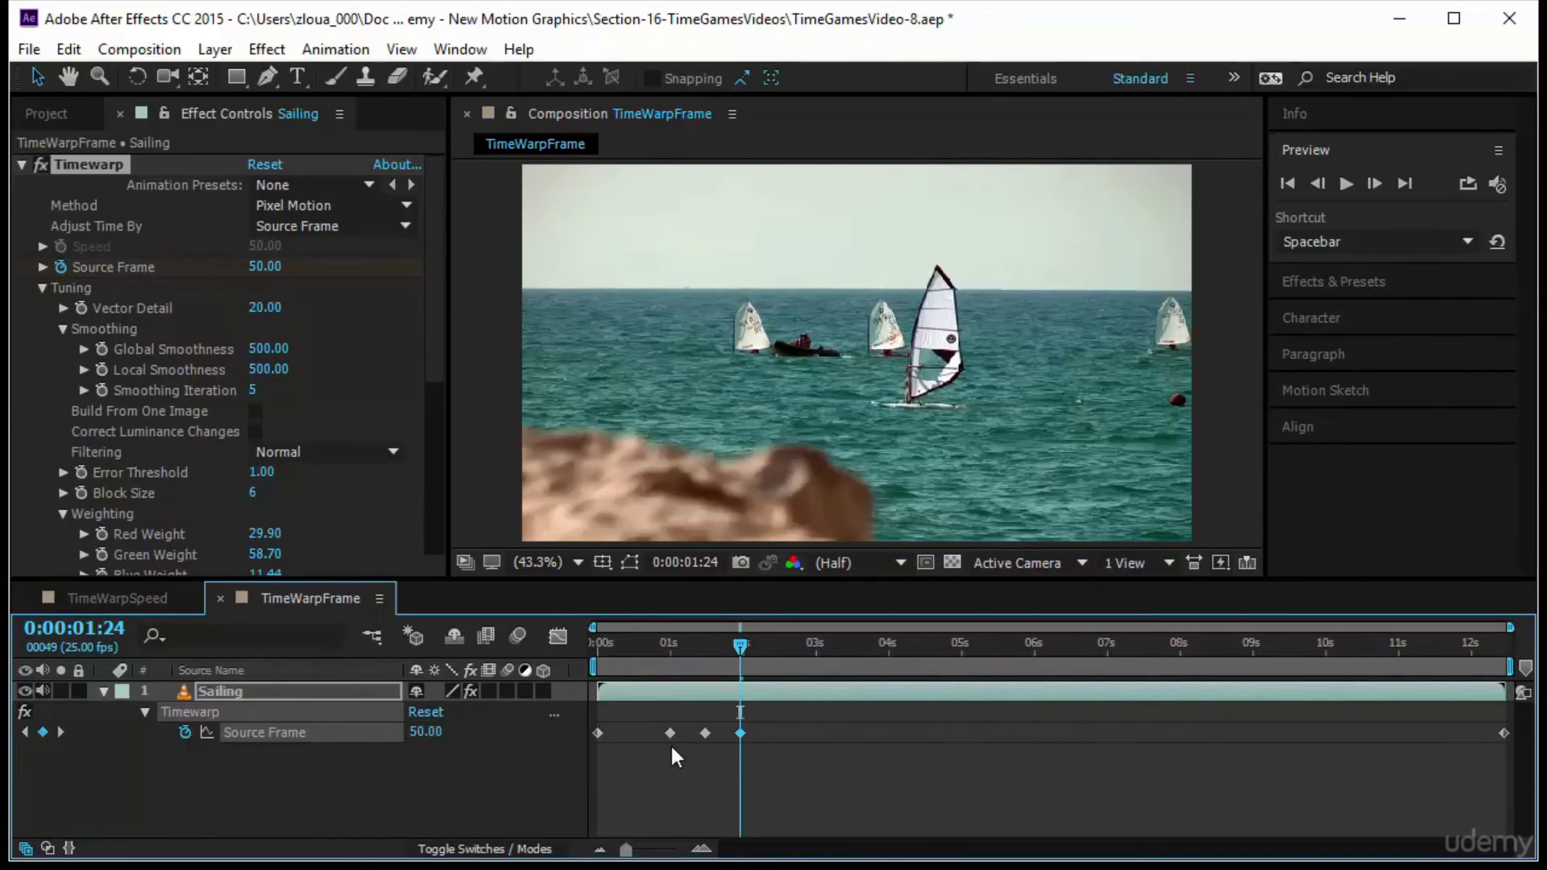
Advance 12 frames to 0:00:02:11, set a Source Frame keyframe of 25, and preview the back-and-forth motion from the start
left_click(77, 628)
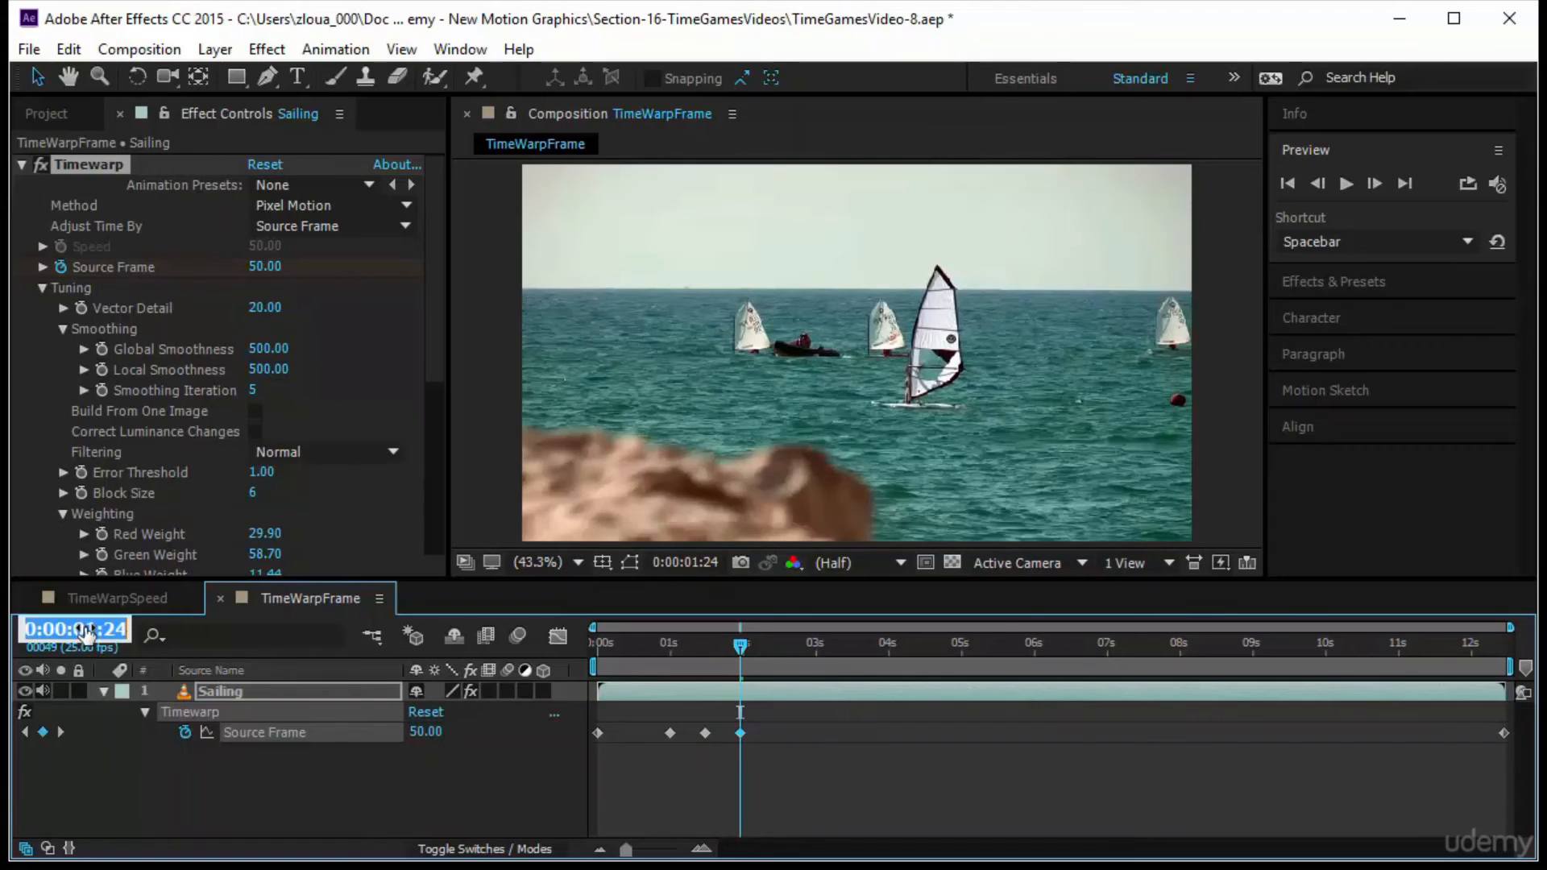
type("+12")
key("Return")
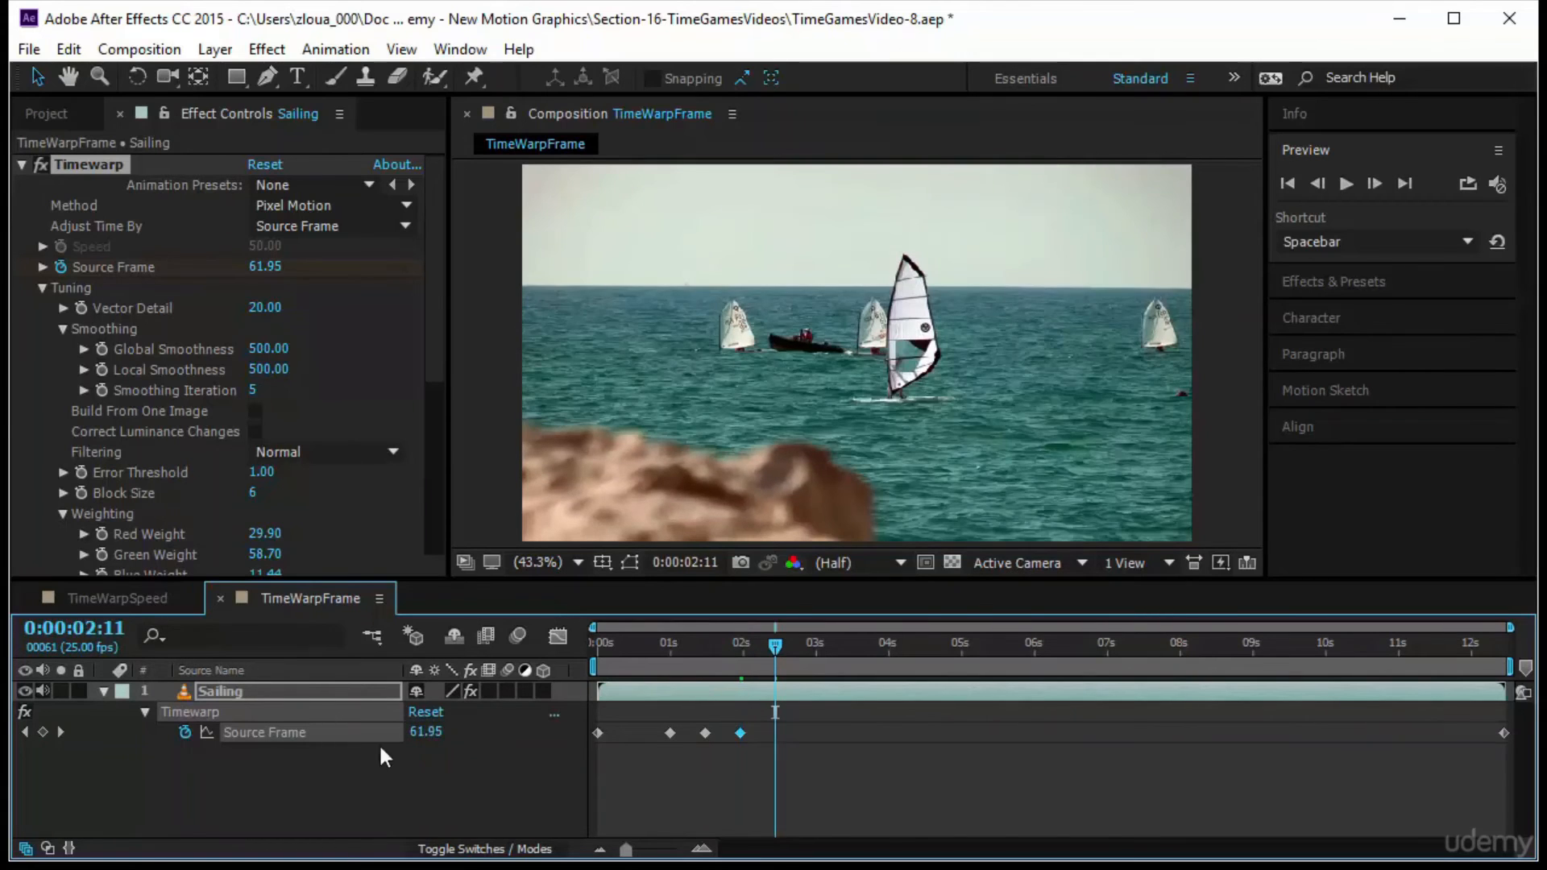
left_click(426, 732)
key("Return")
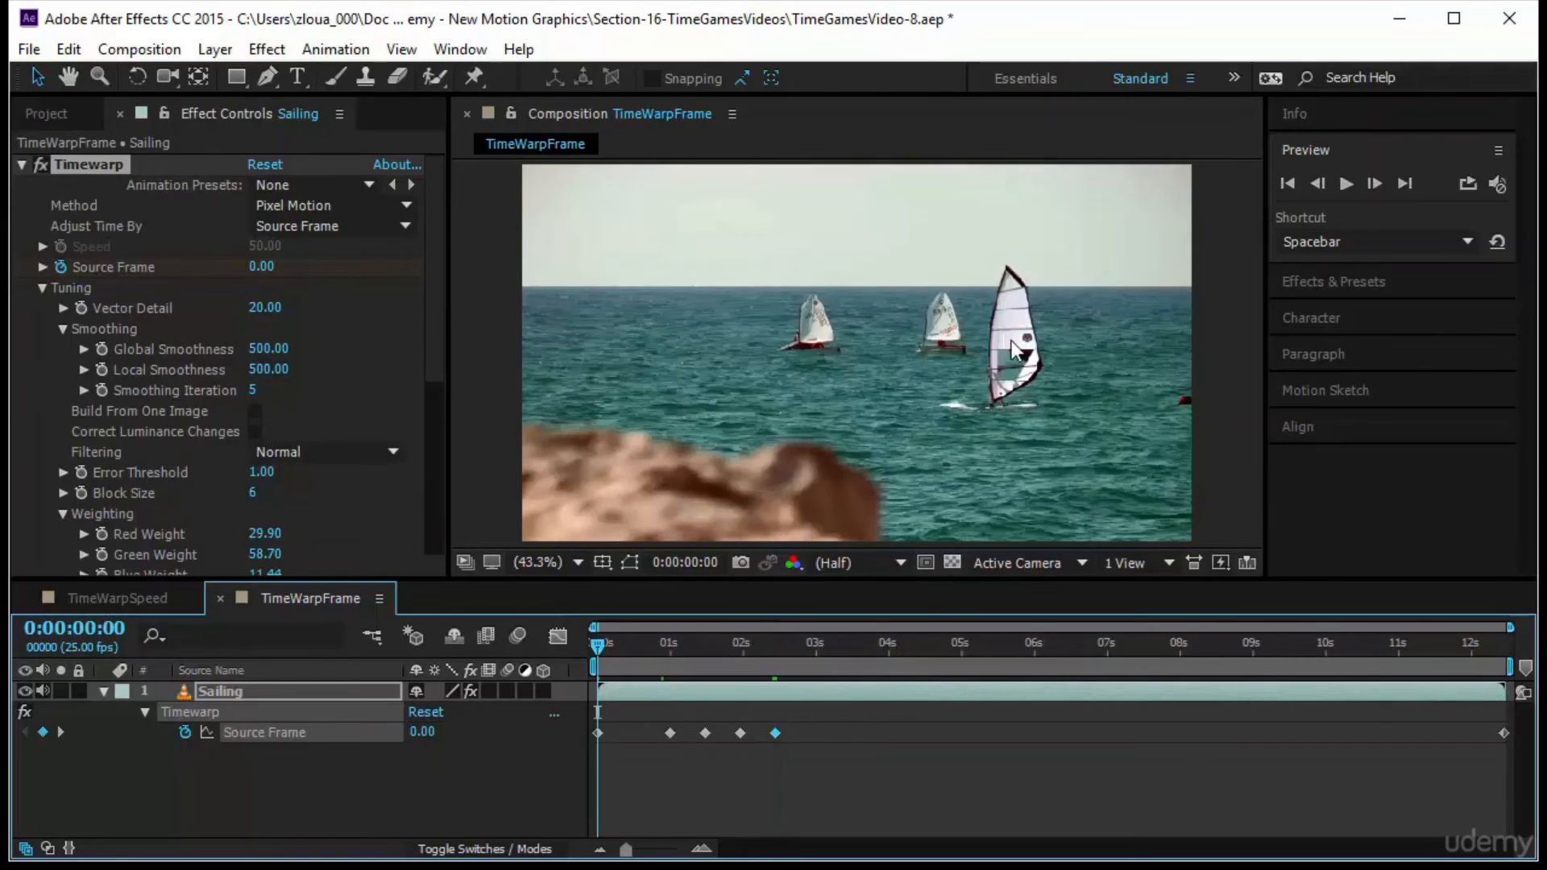
left_click(1348, 183)
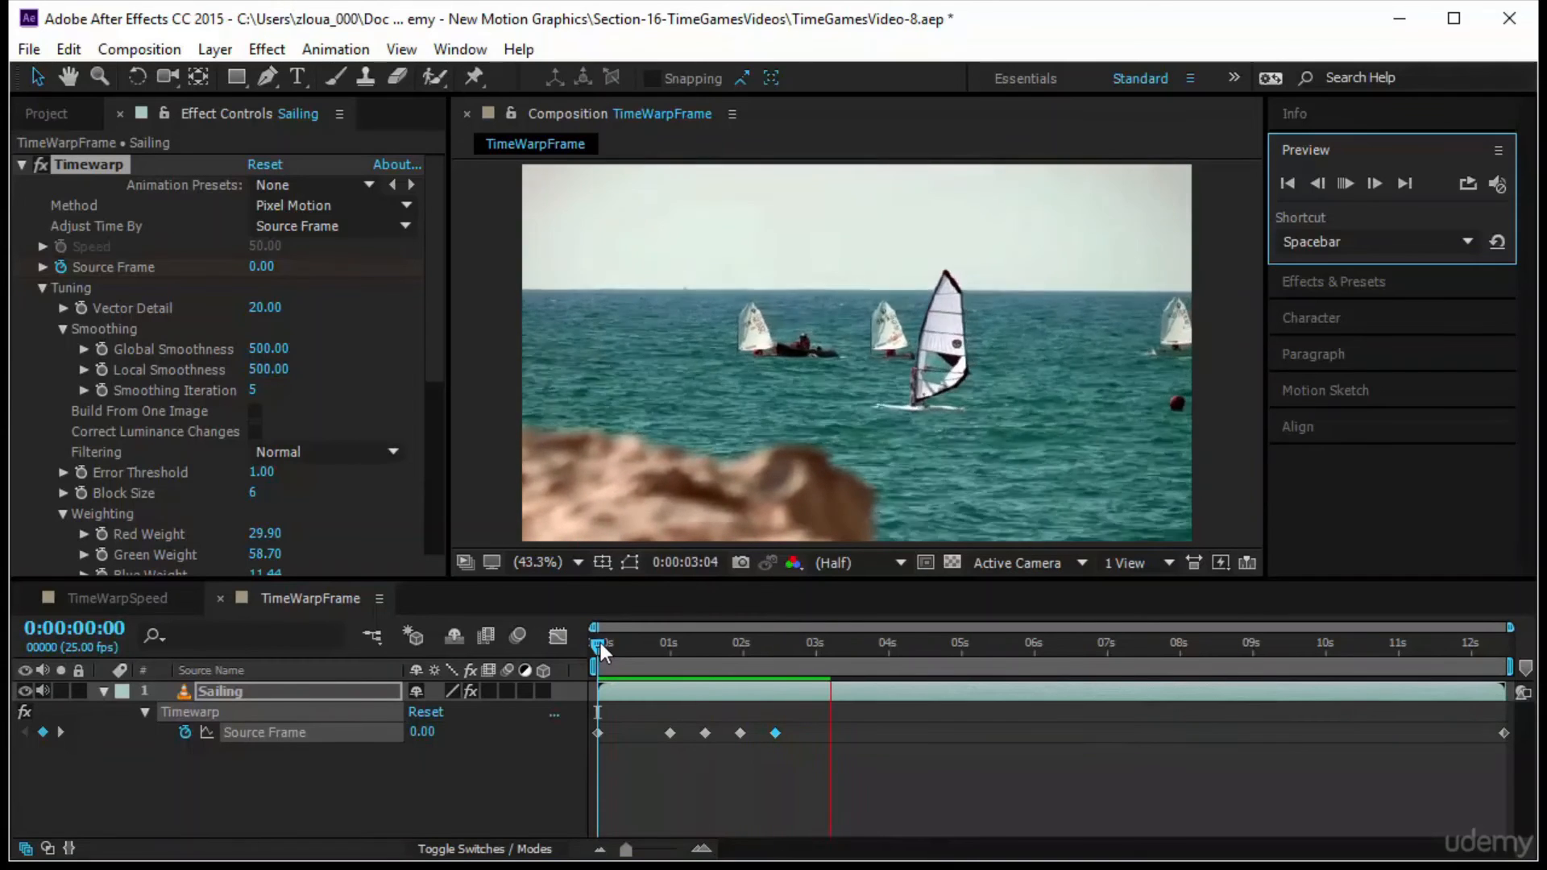
Copy the four Source Frame keyframes from 0:00:01:00 to 0:00:02:11 and paste them 12 frames after the last one, at 0:00:02:23
left_click_drag(601, 643, 669, 672)
left_click_drag(661, 732, 833, 747)
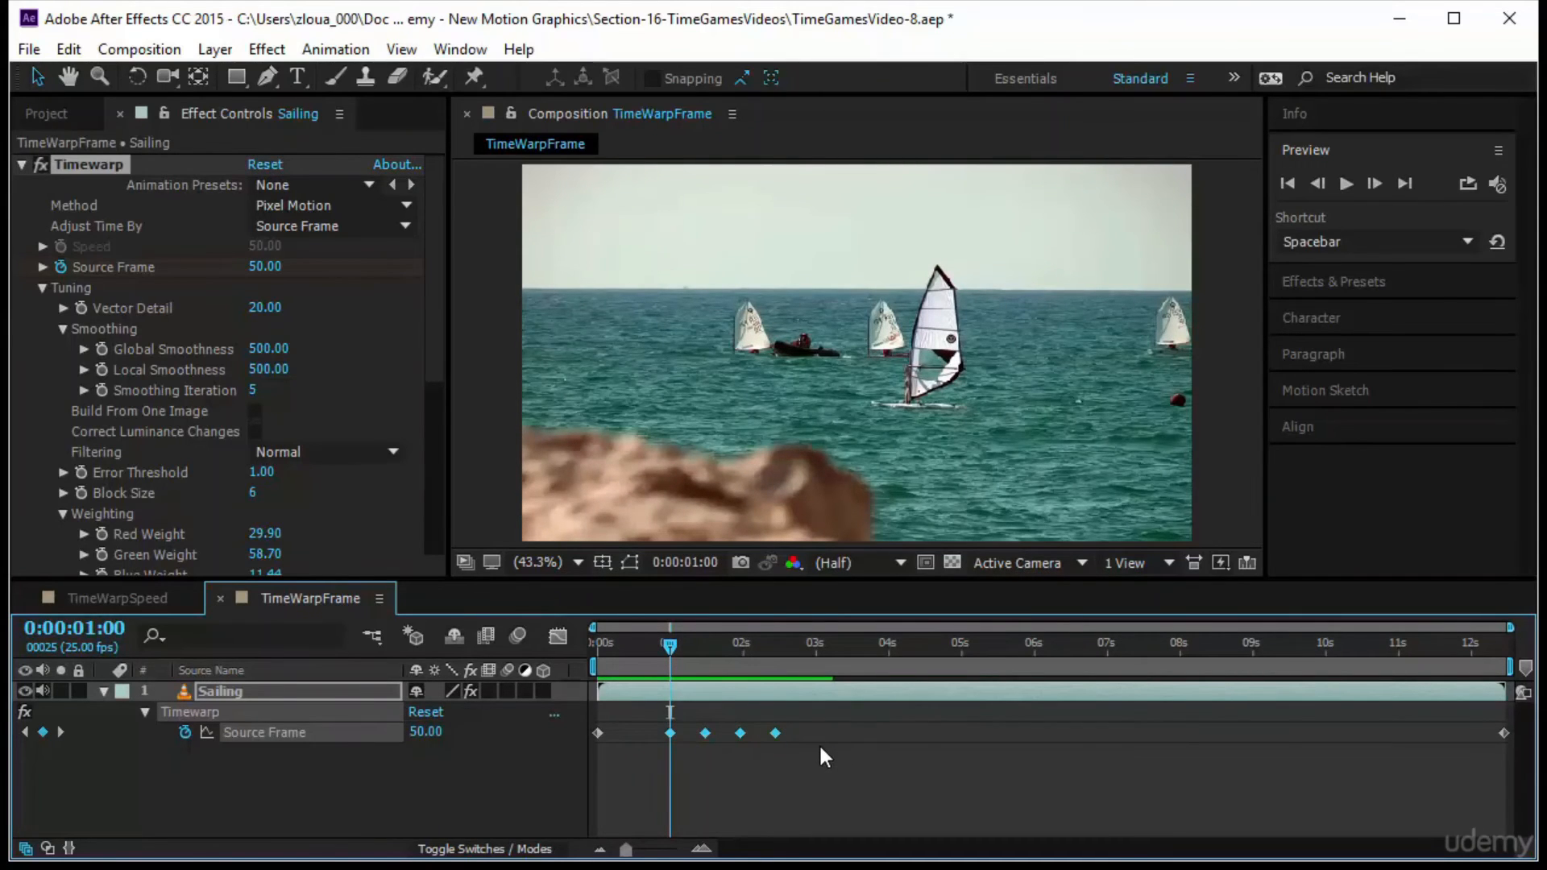
key("Home")
key("space")
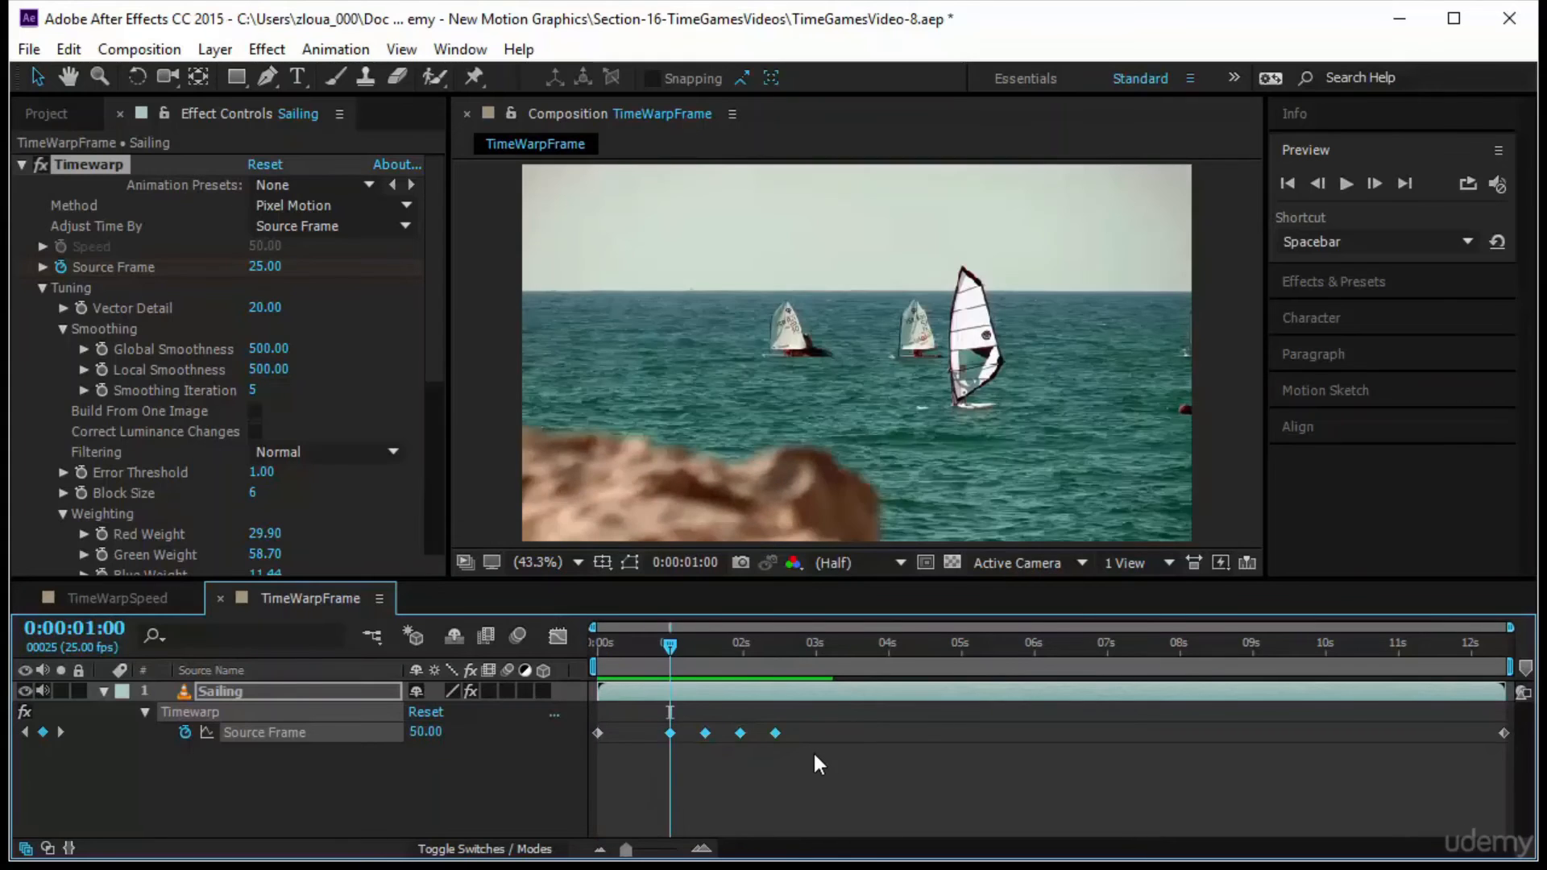
left_click(96, 637)
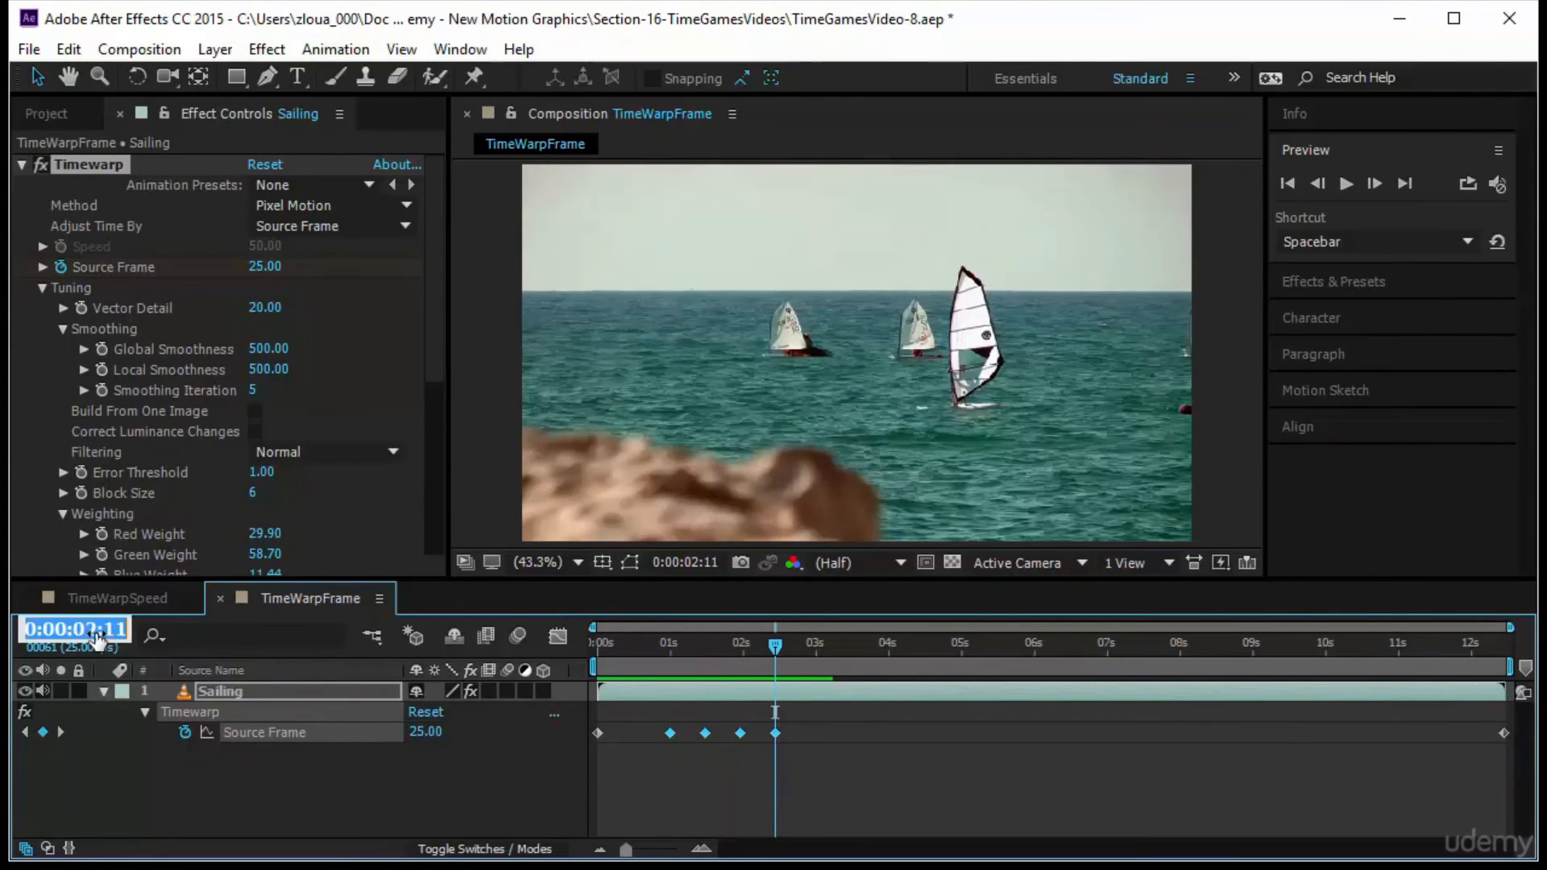
type("+12")
key("Return")
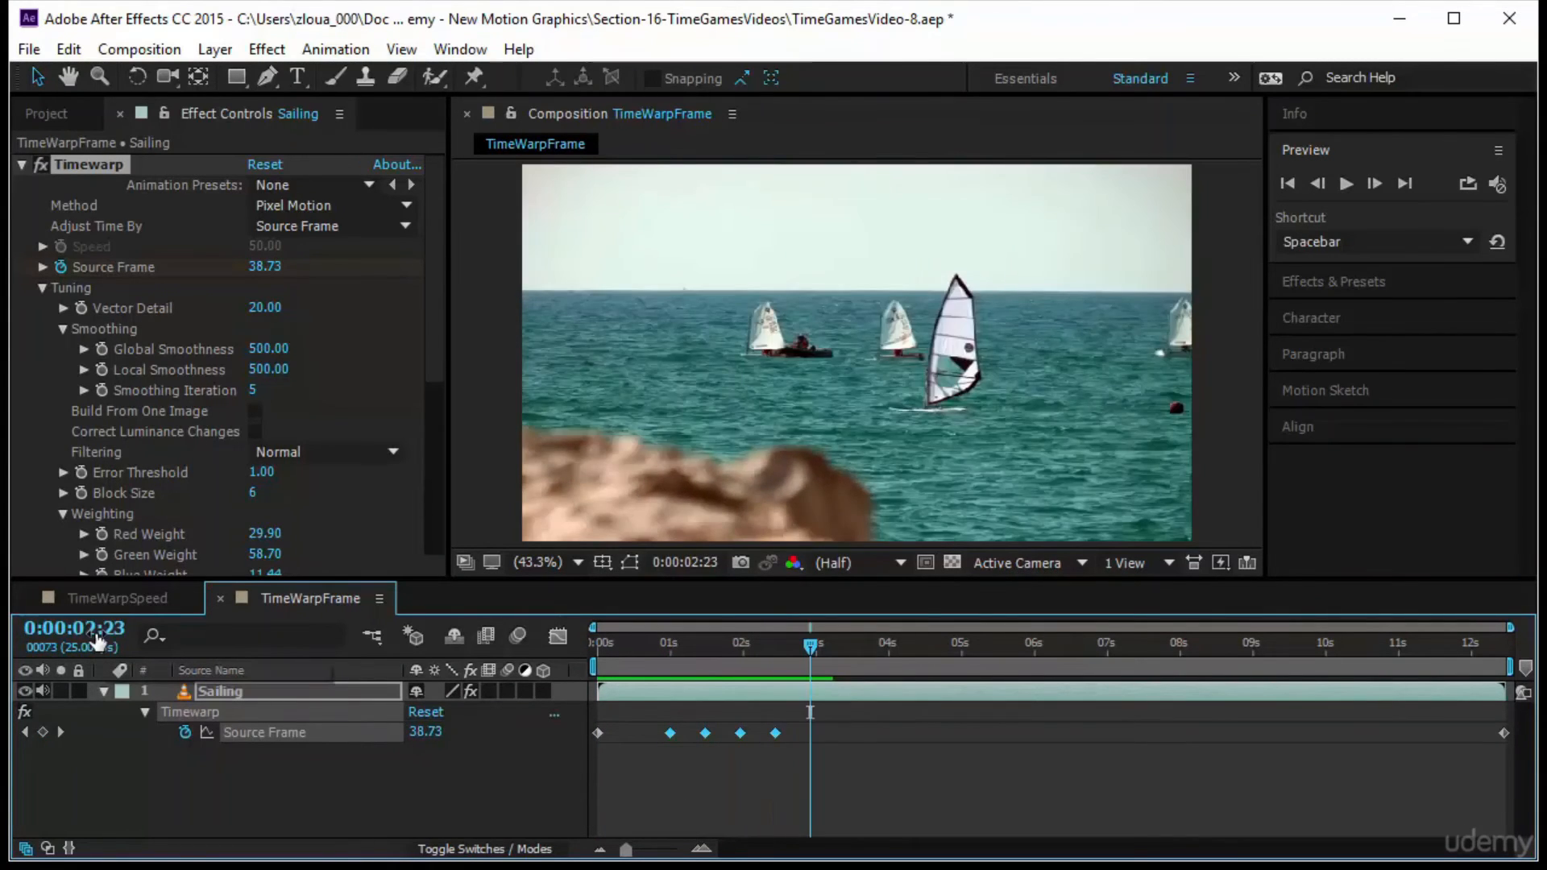
key("ctrl+v")
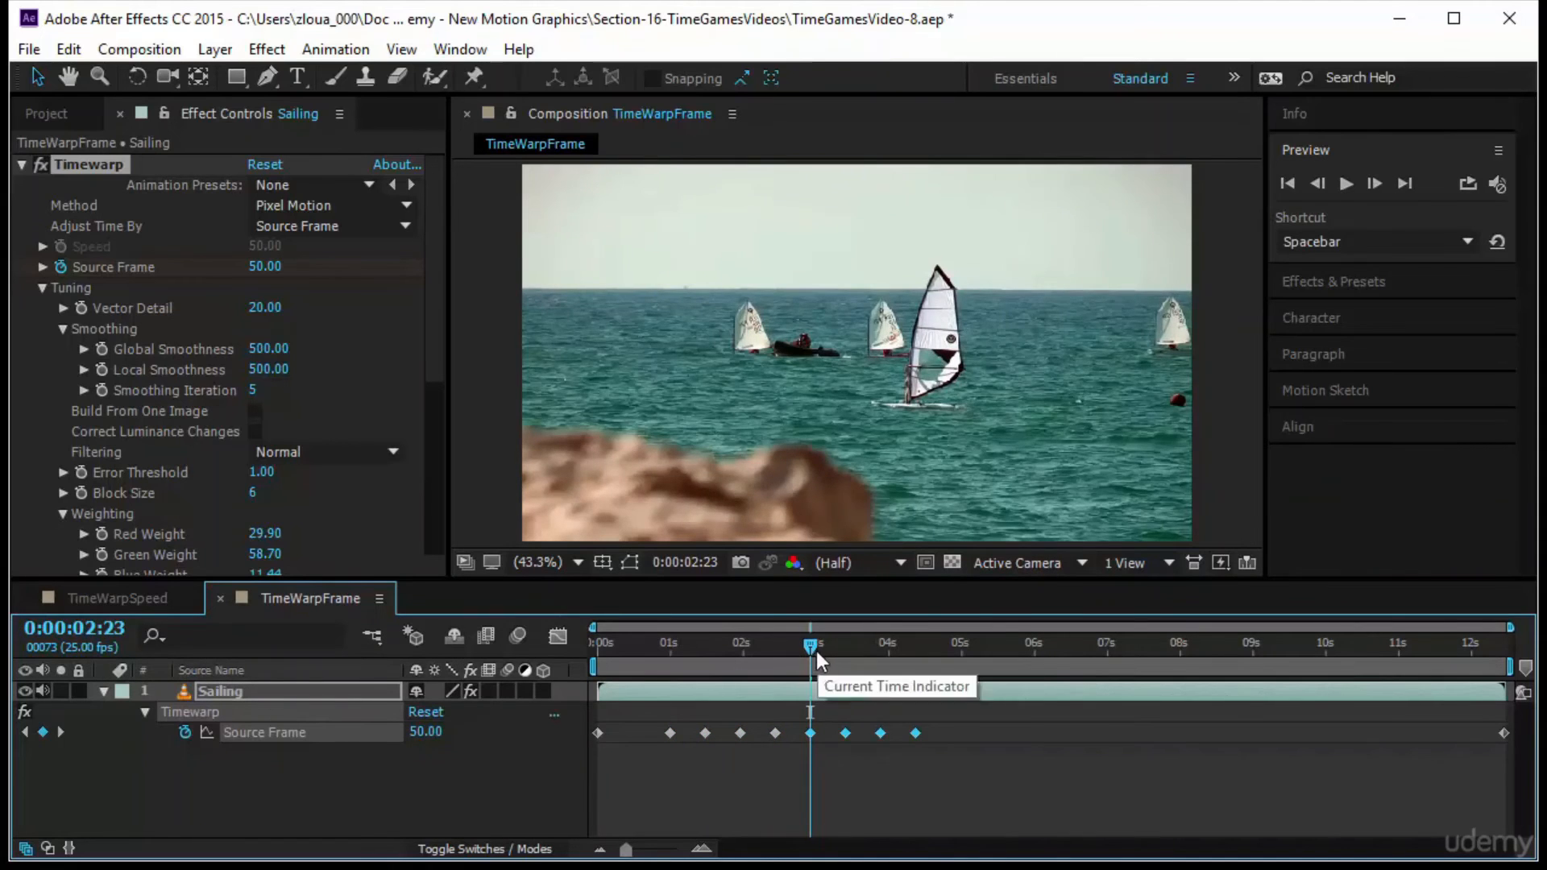
Play the composition from the start to check the repeated back-and-forth motion, and scrub through the opening section
left_click_drag(811, 645, 540, 675)
left_click(1346, 184)
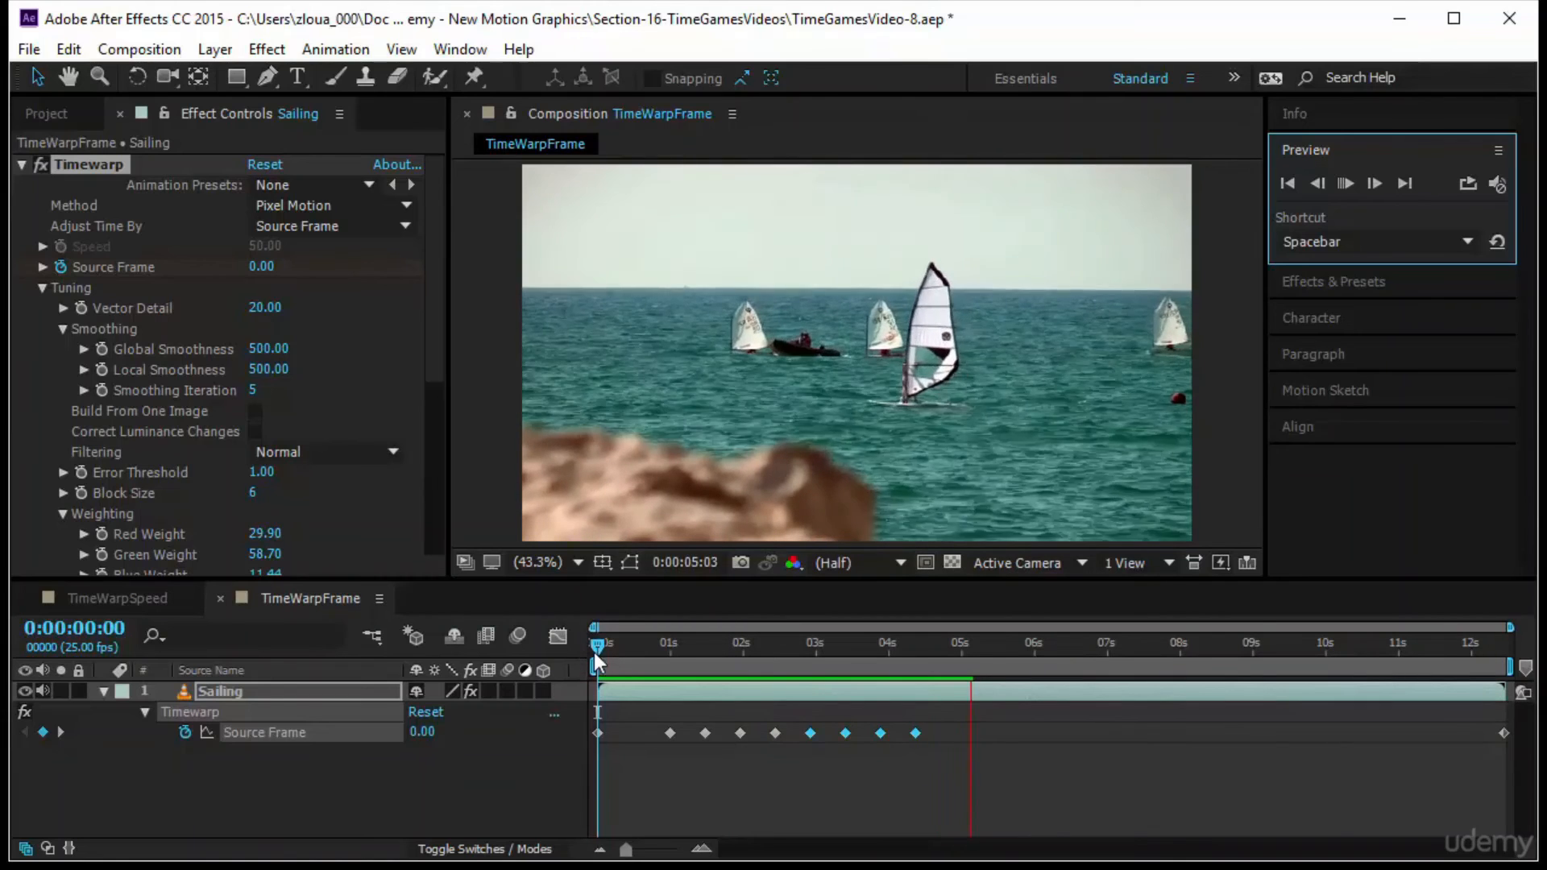
left_click_drag(597, 647, 651, 652)
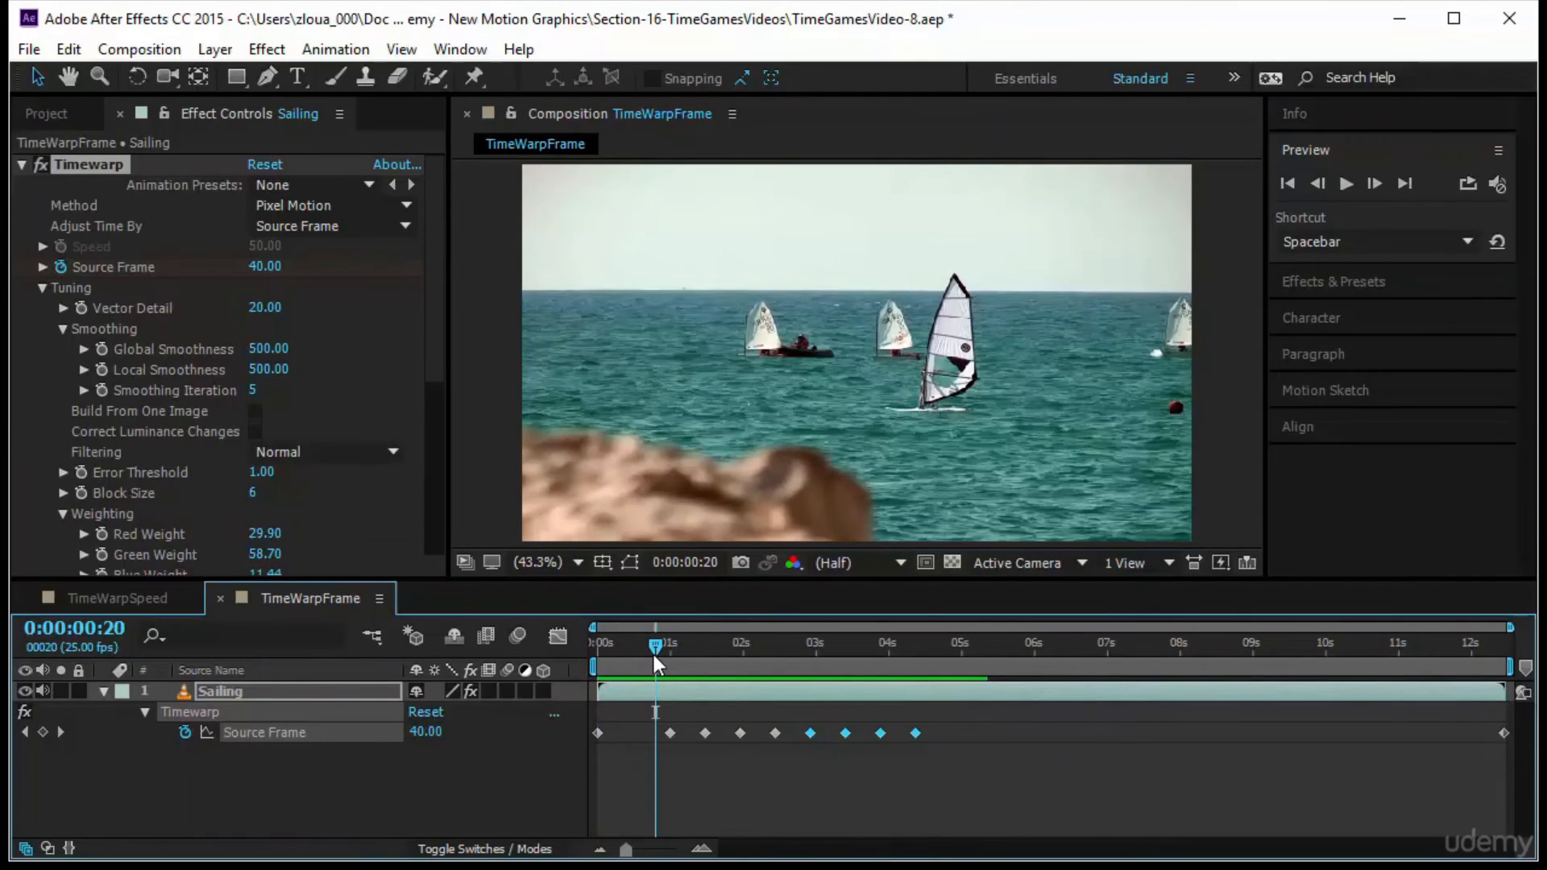
Copy the eight Source Frame keyframes from 0:00:01:00 to 0:00:04:09 and paste them 12 frames after the last one, at 0:00:04:21
left_click_drag(982, 721, 645, 775)
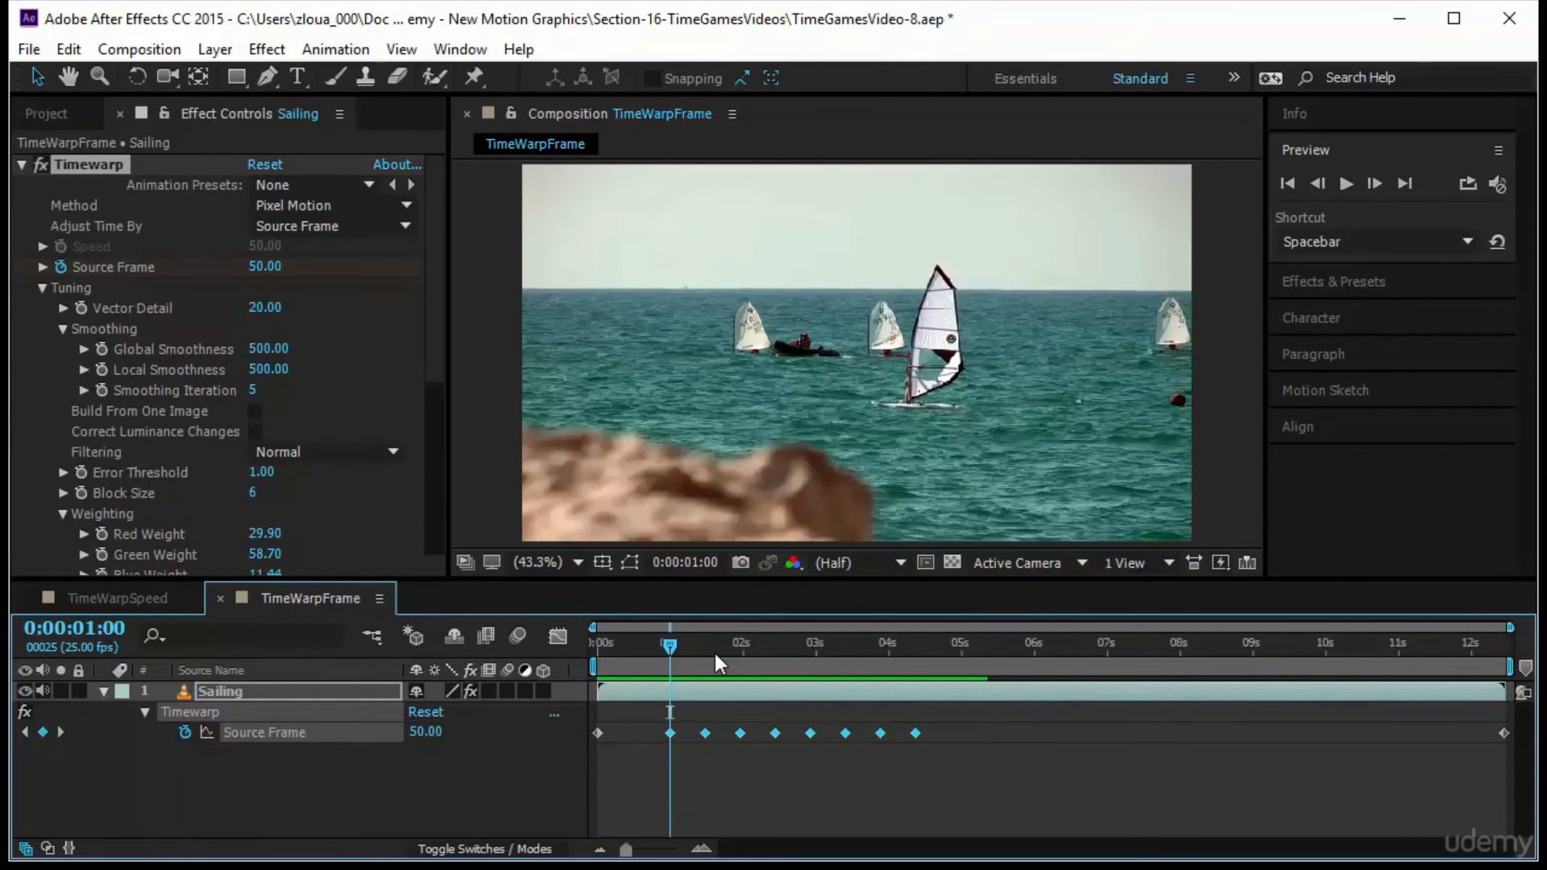
key("Home")
key("space")
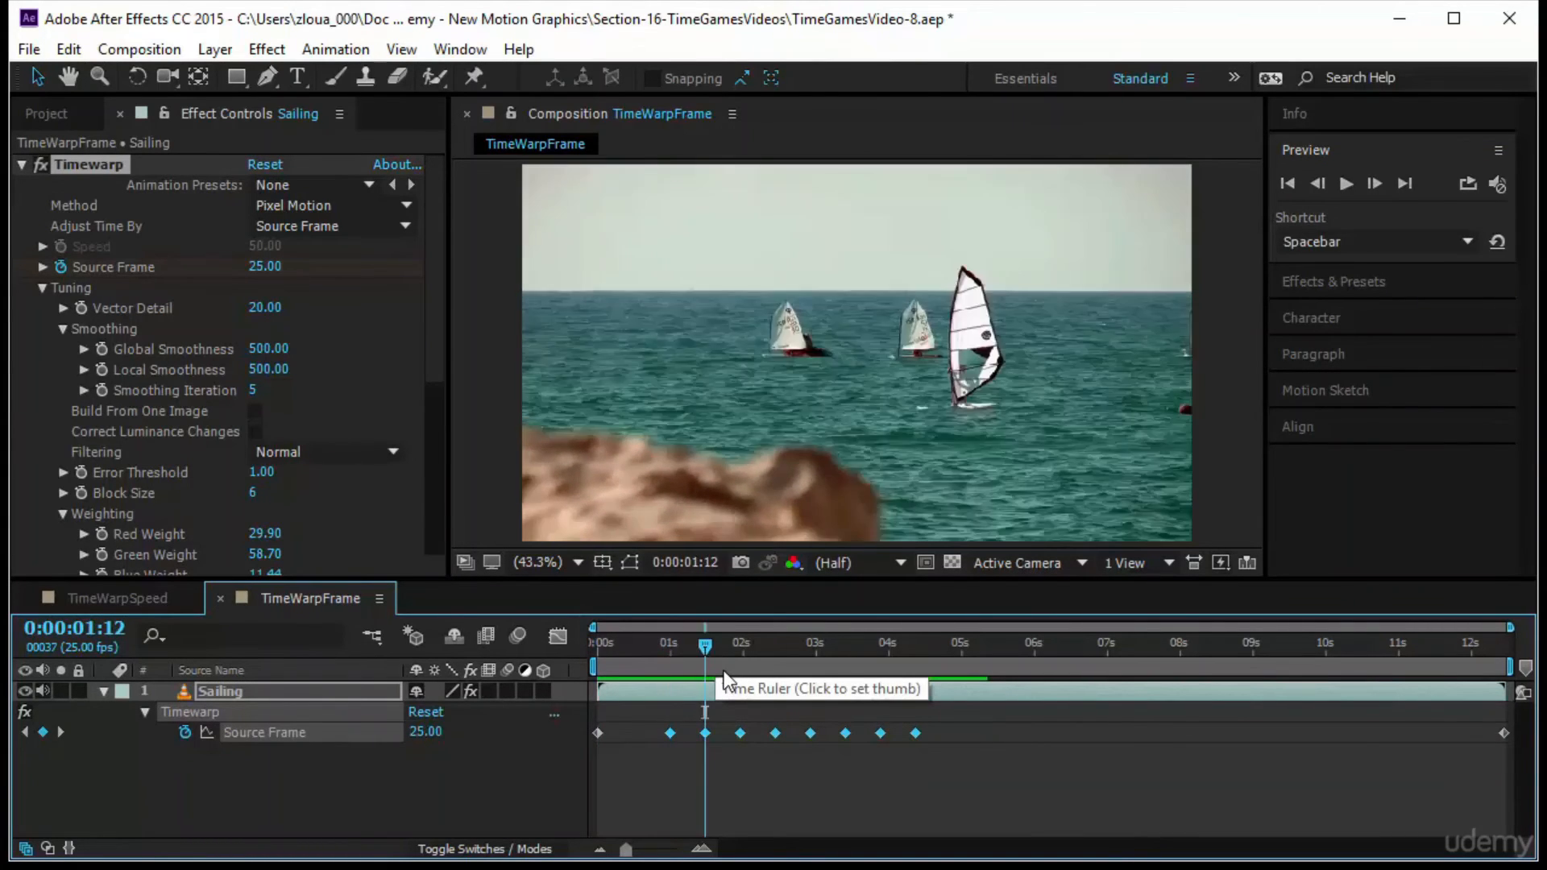
key("End")
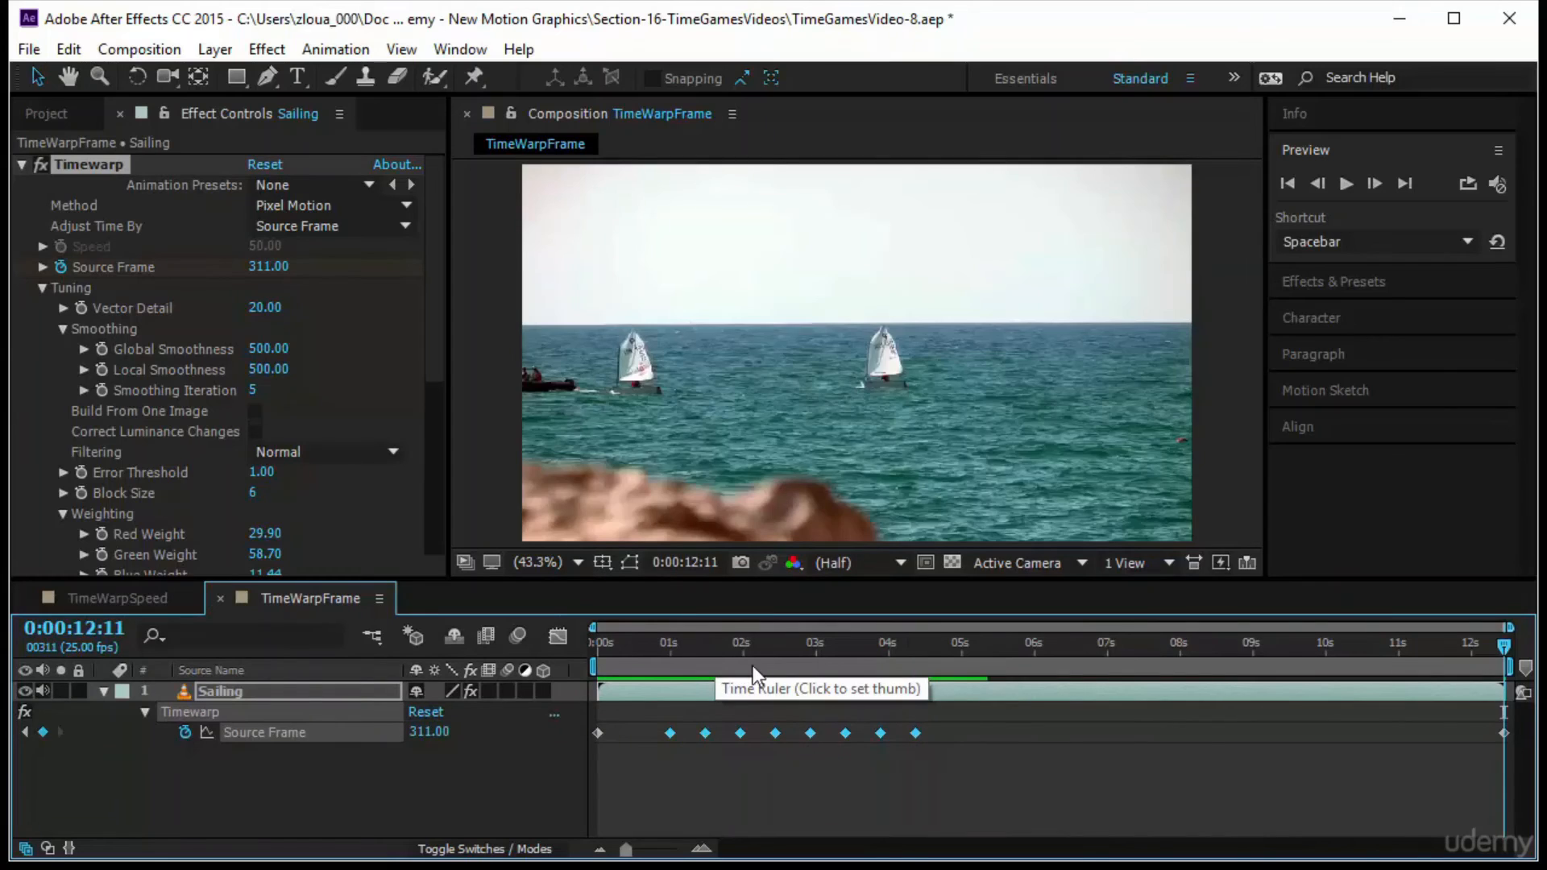
key("j")
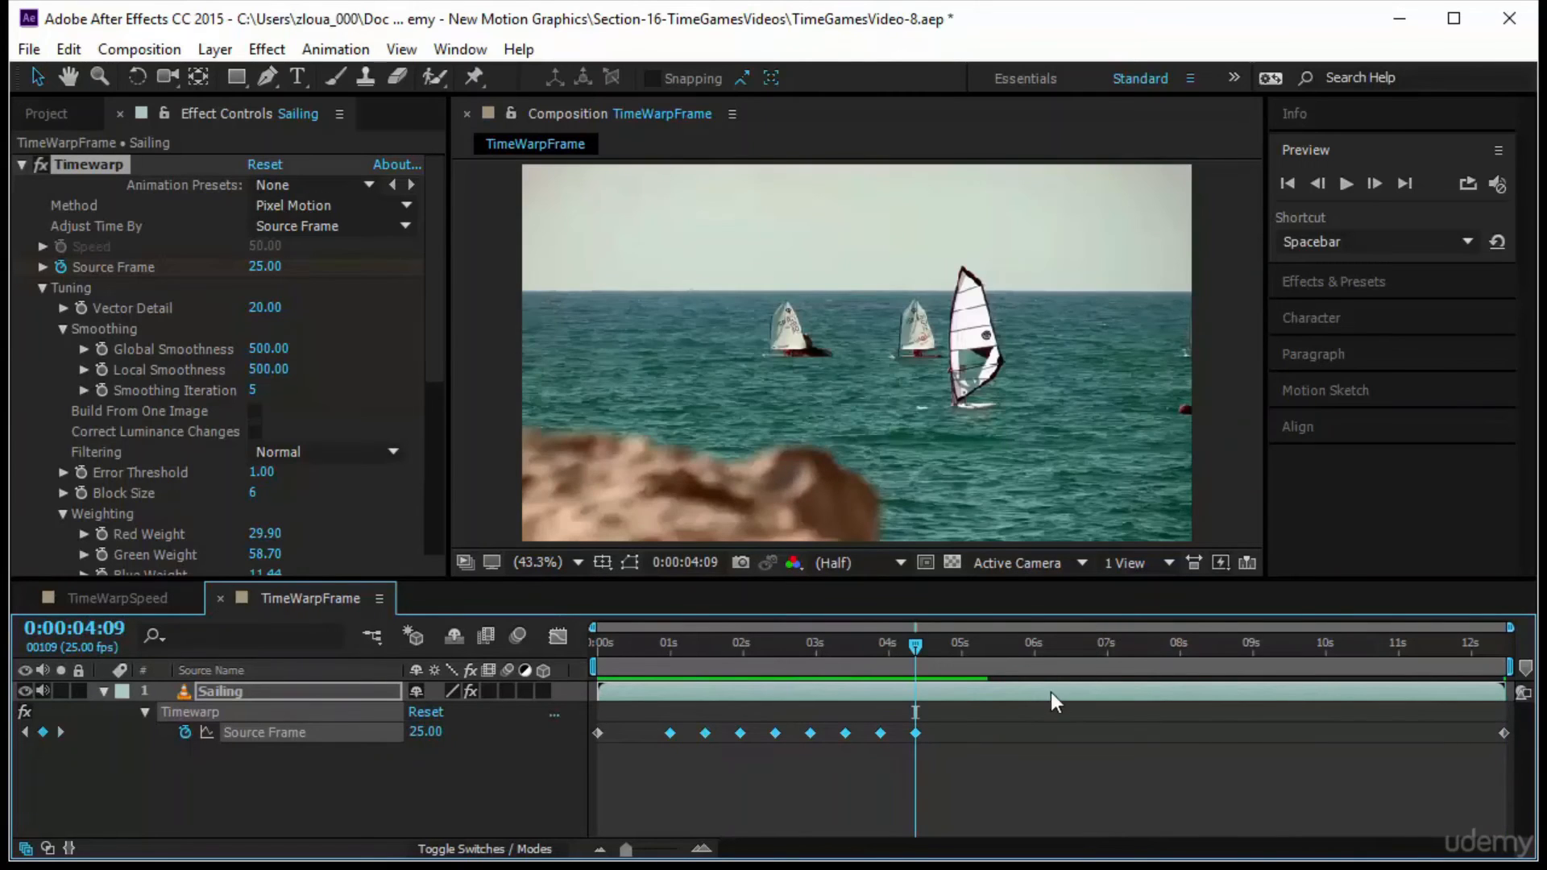
left_click(81, 633)
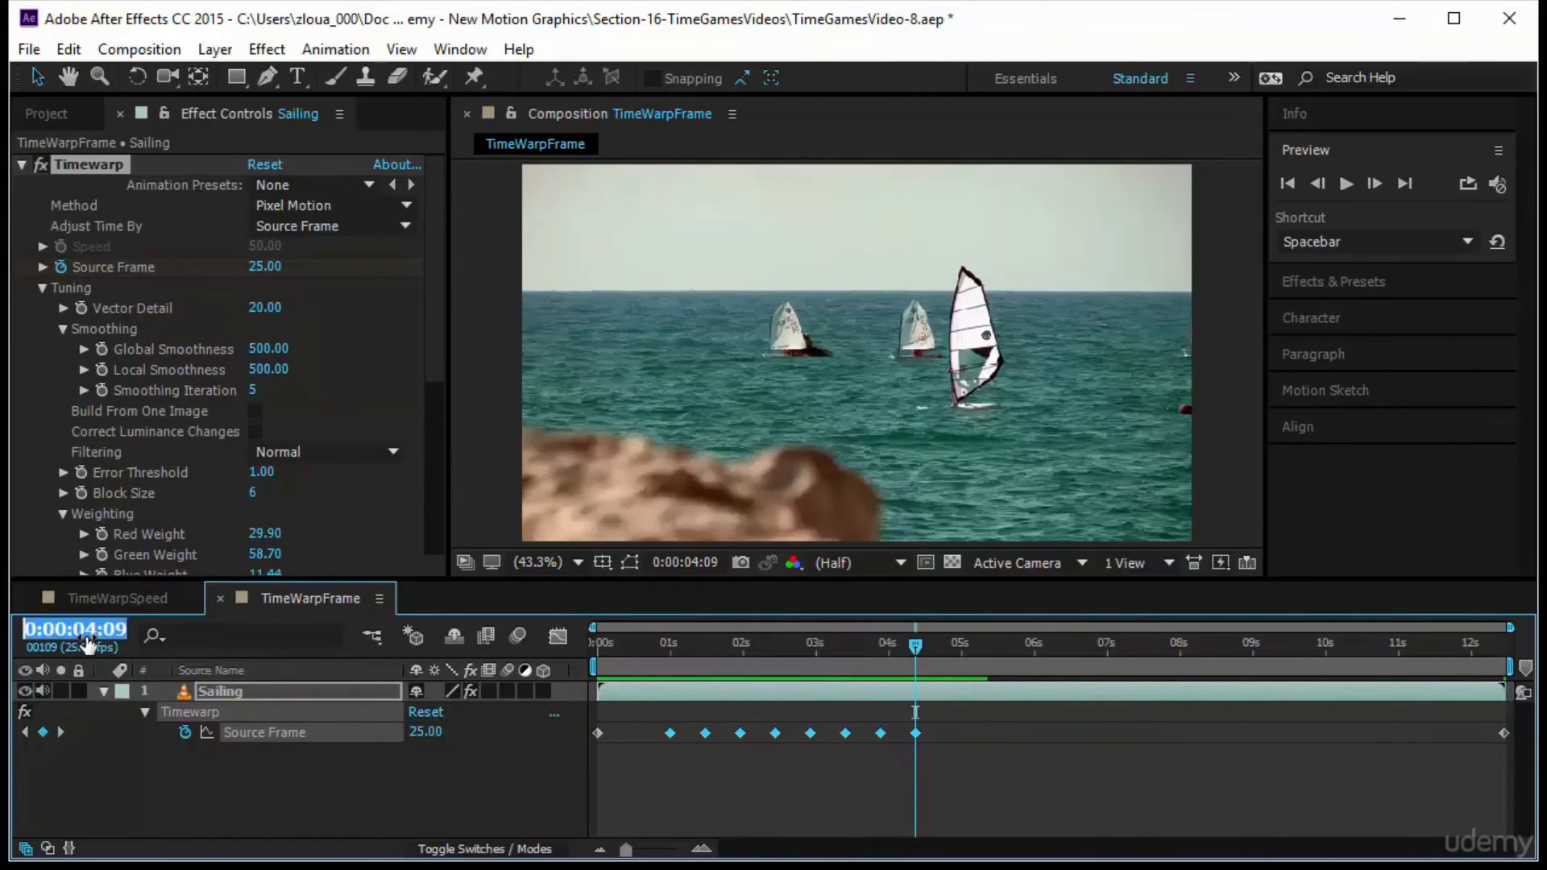
type("+12")
key("Return")
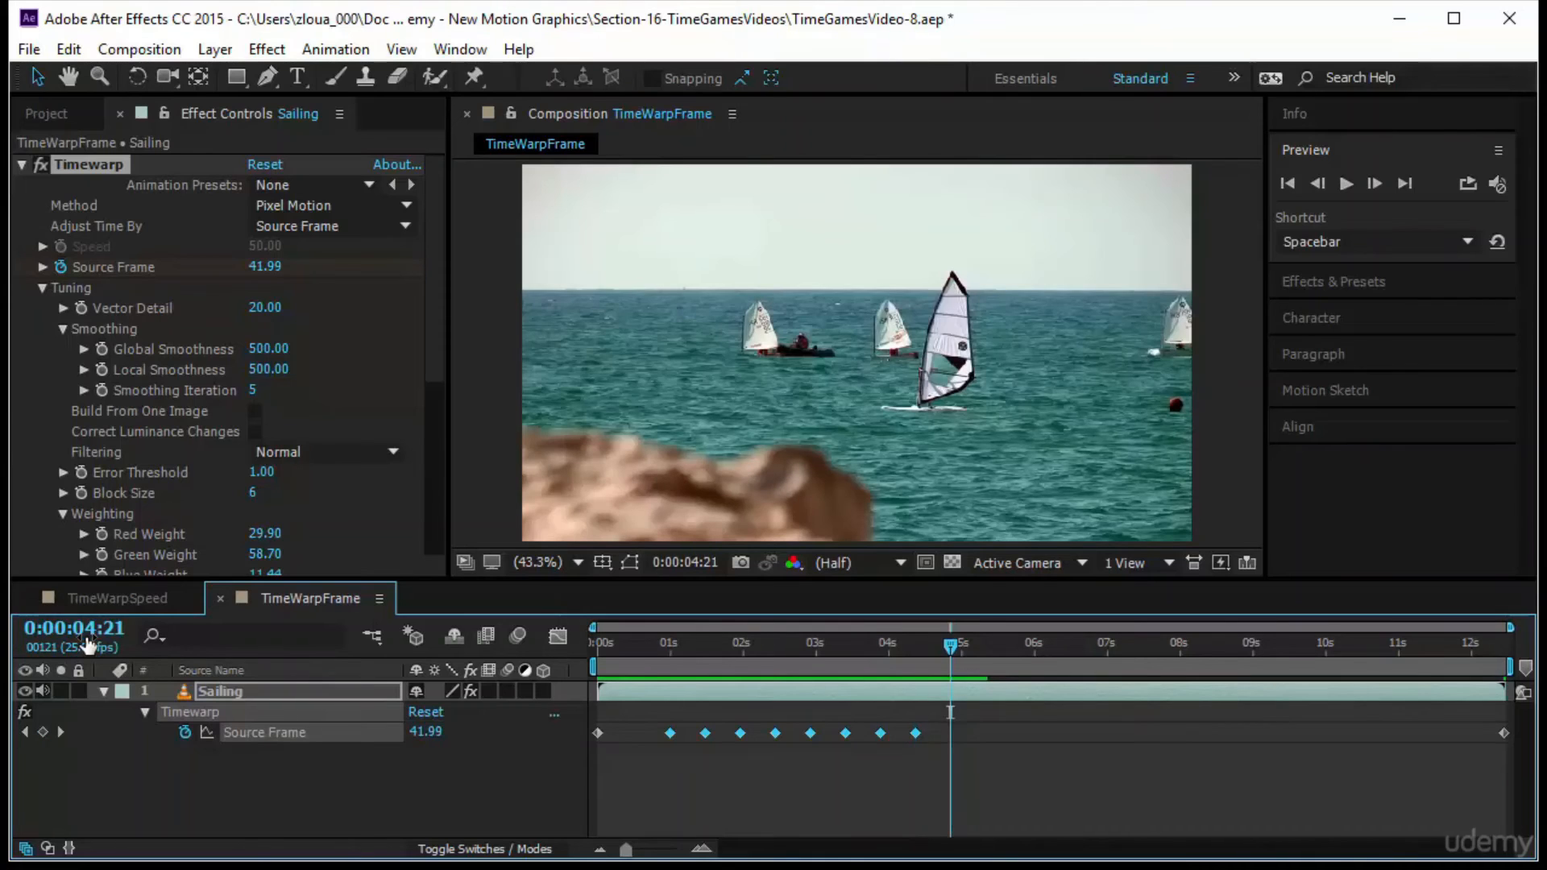
key("ctrl+v")
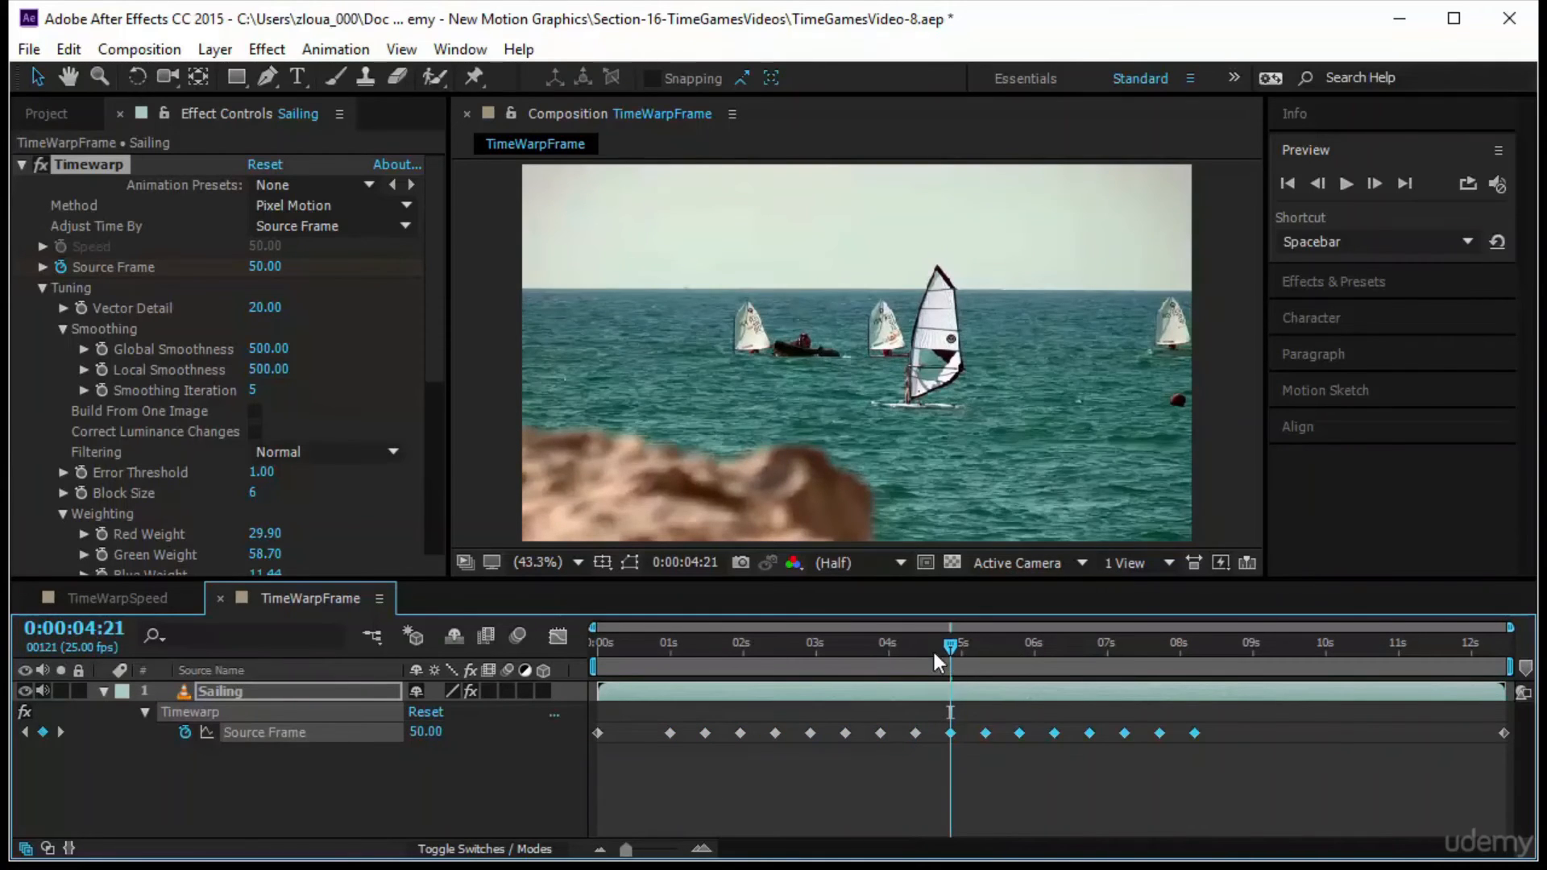
Play the composition from the start to check the extended back-and-forth section
left_click_drag(930, 651, 593, 692)
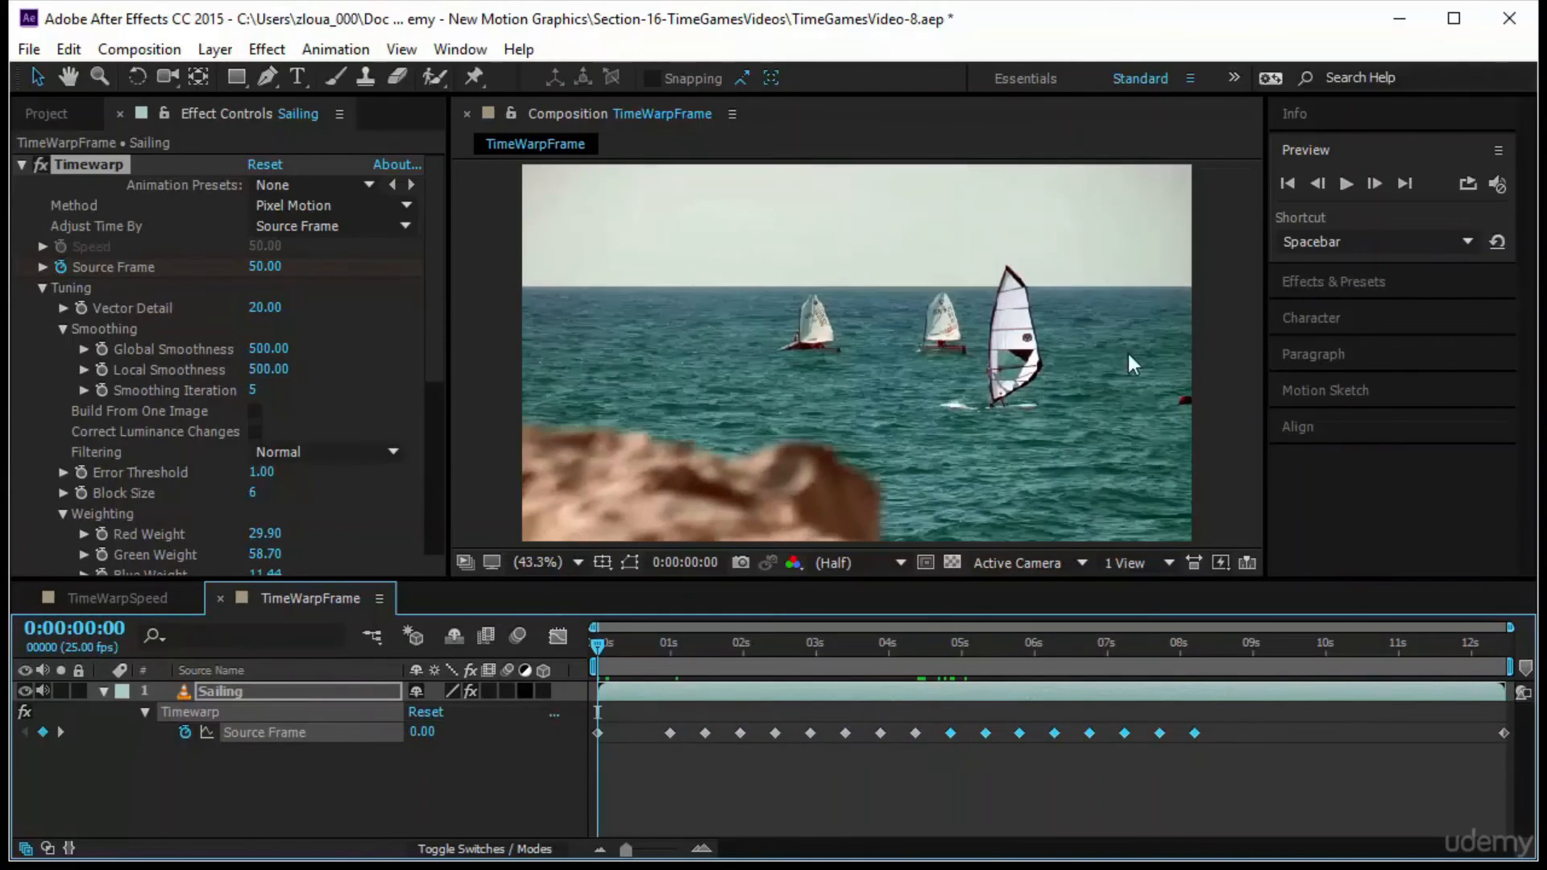
left_click(1346, 184)
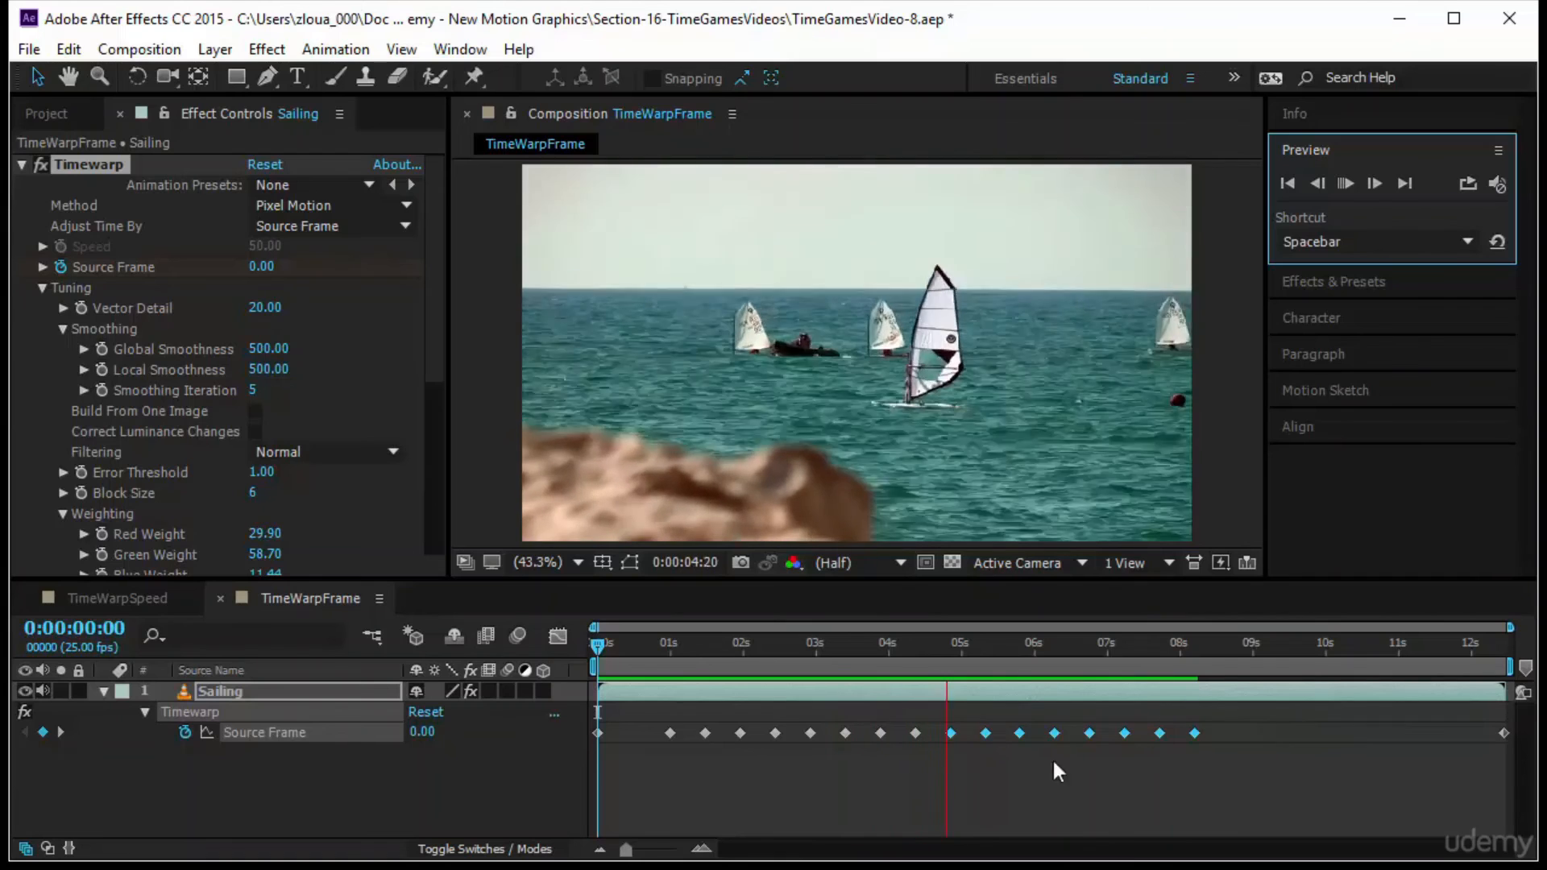
left_click(1149, 665)
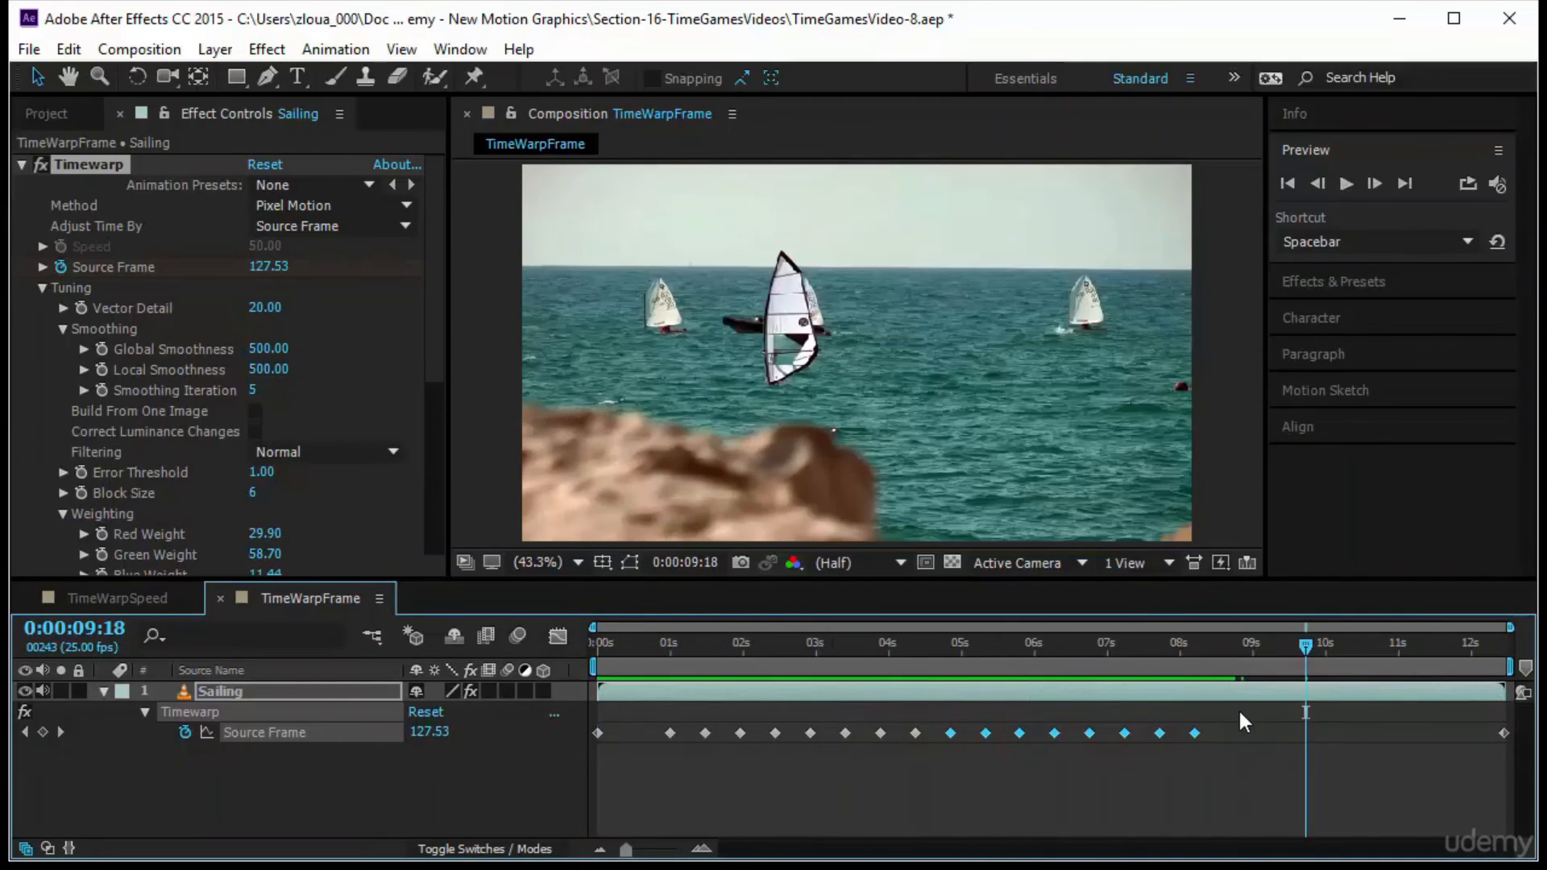
Compress all Source Frame keyframes between the first and last ones proportionally, ending at about 0:00:04:20, and preview from the start
left_click_drag(1240, 708, 637, 756)
left_click_drag(1194, 734, 946, 746)
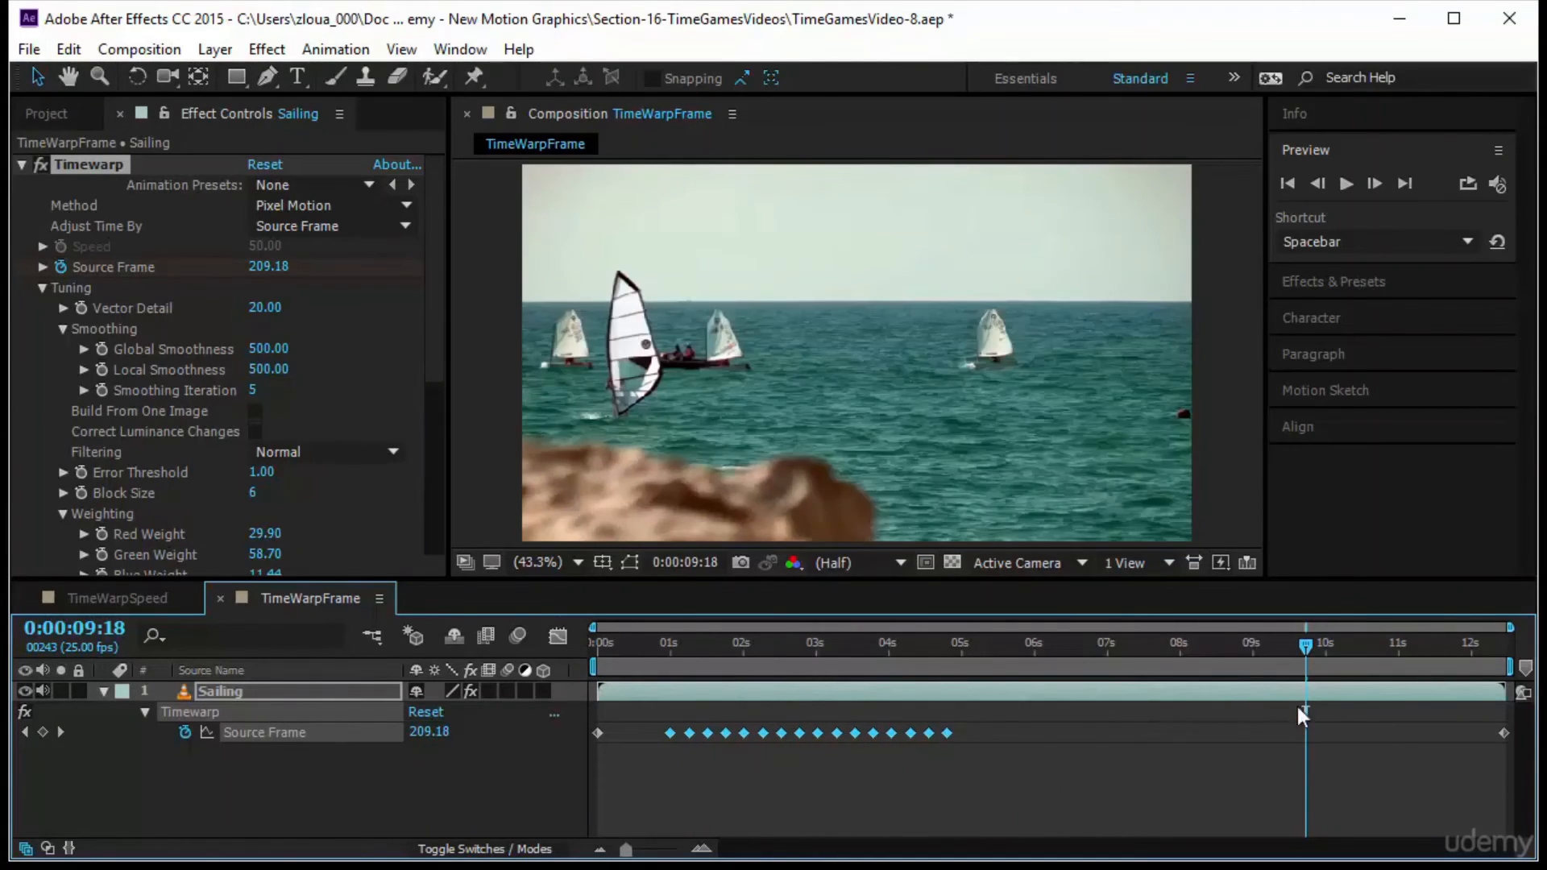
left_click_drag(1304, 643, 593, 685)
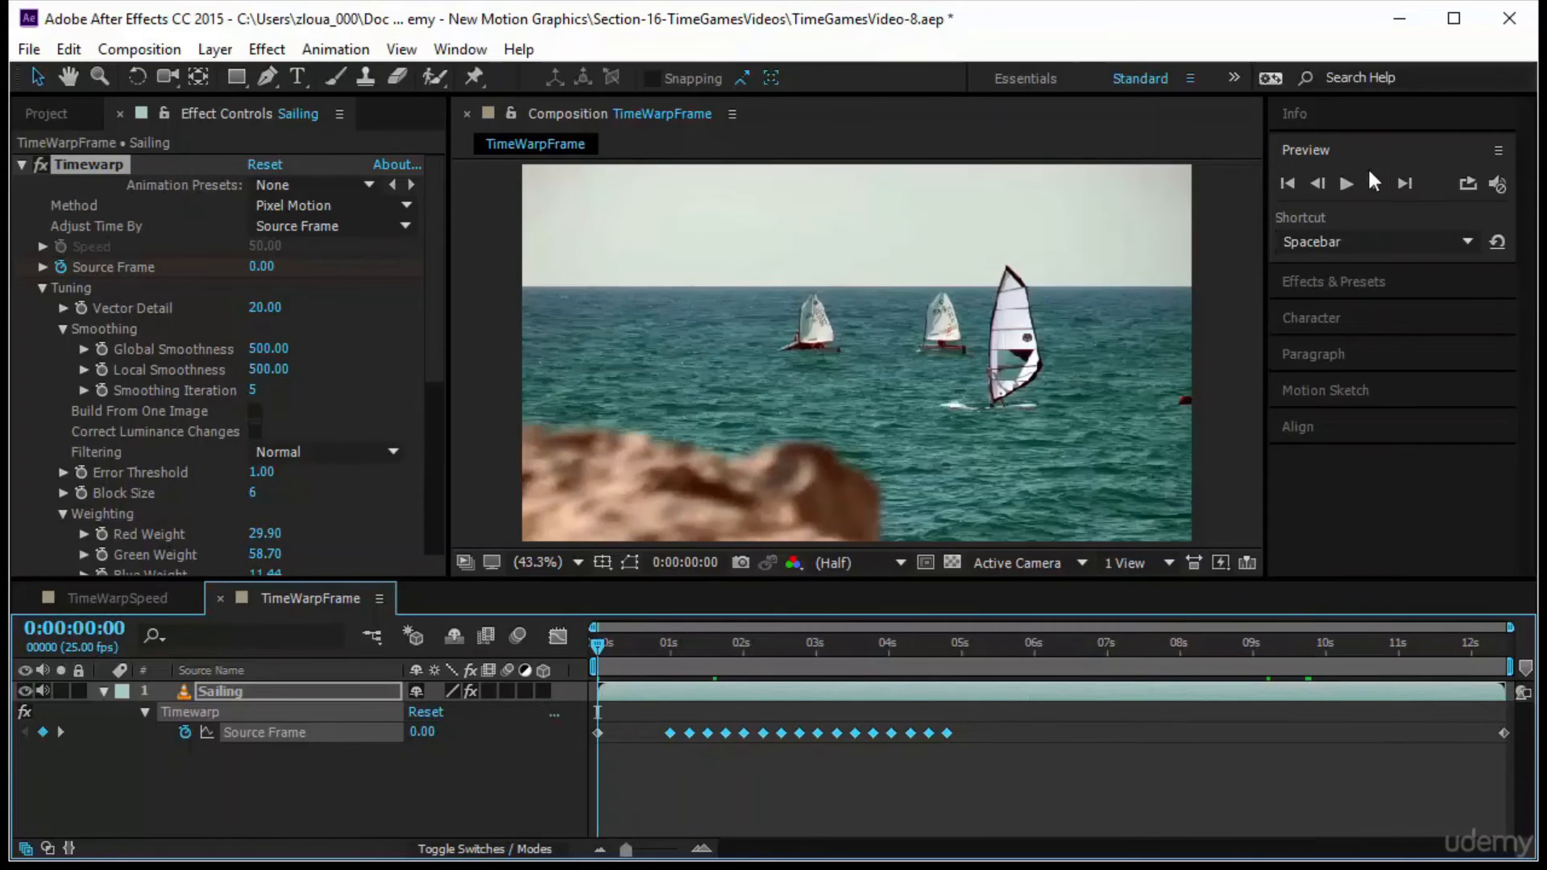
left_click(1338, 188)
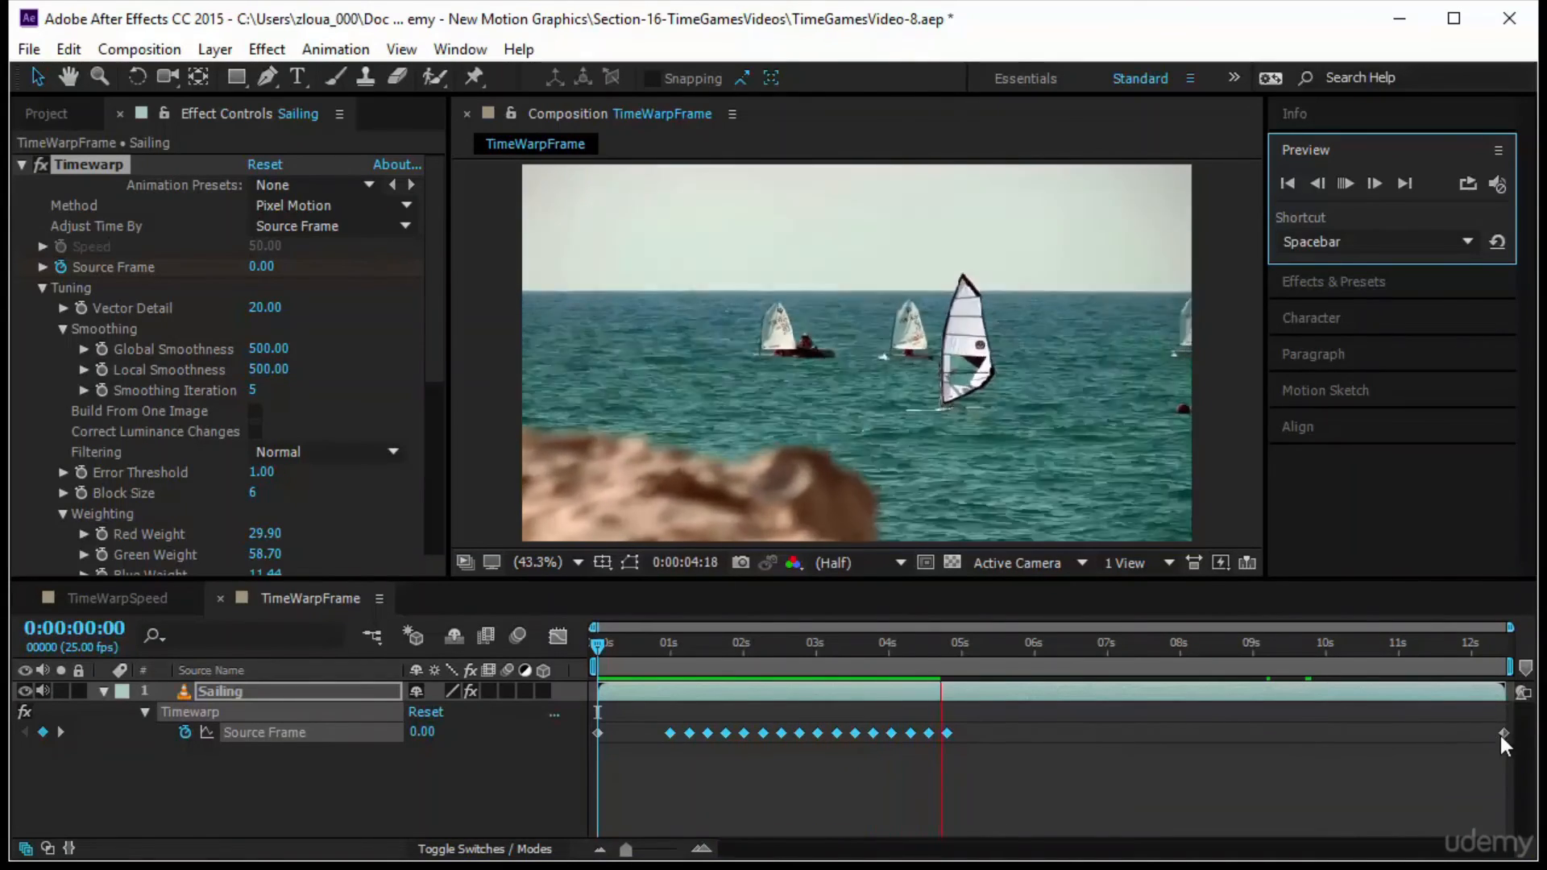
Move the final Source Frame keyframe earlier to about 0:00:06:02 and stop the playback
left_click_drag(1505, 736, 1124, 737)
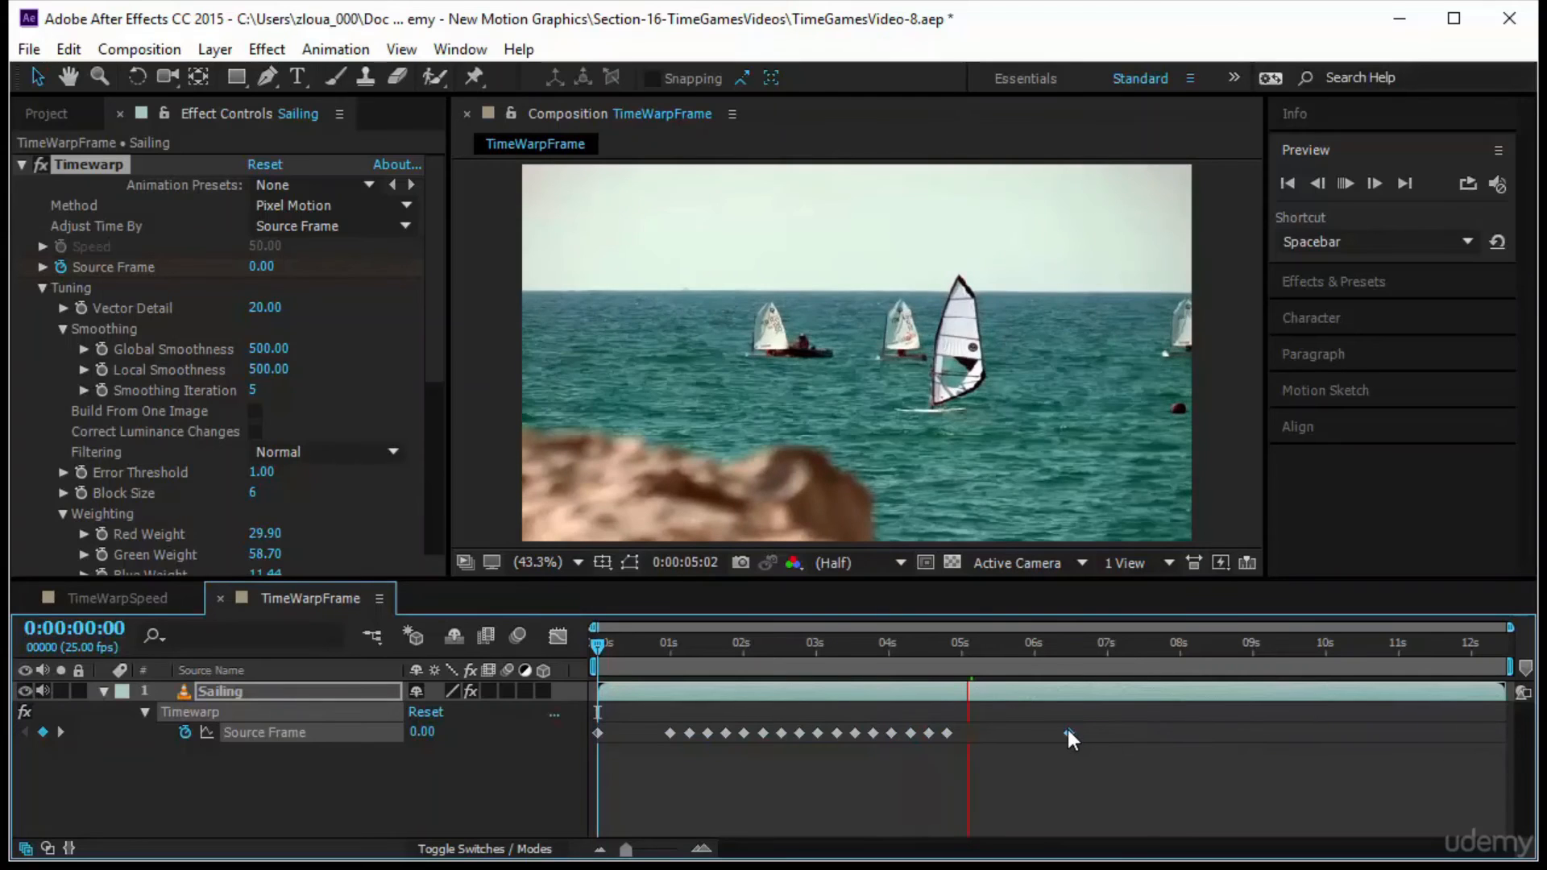
right_click(1067, 730)
key("Escape")
key("space")
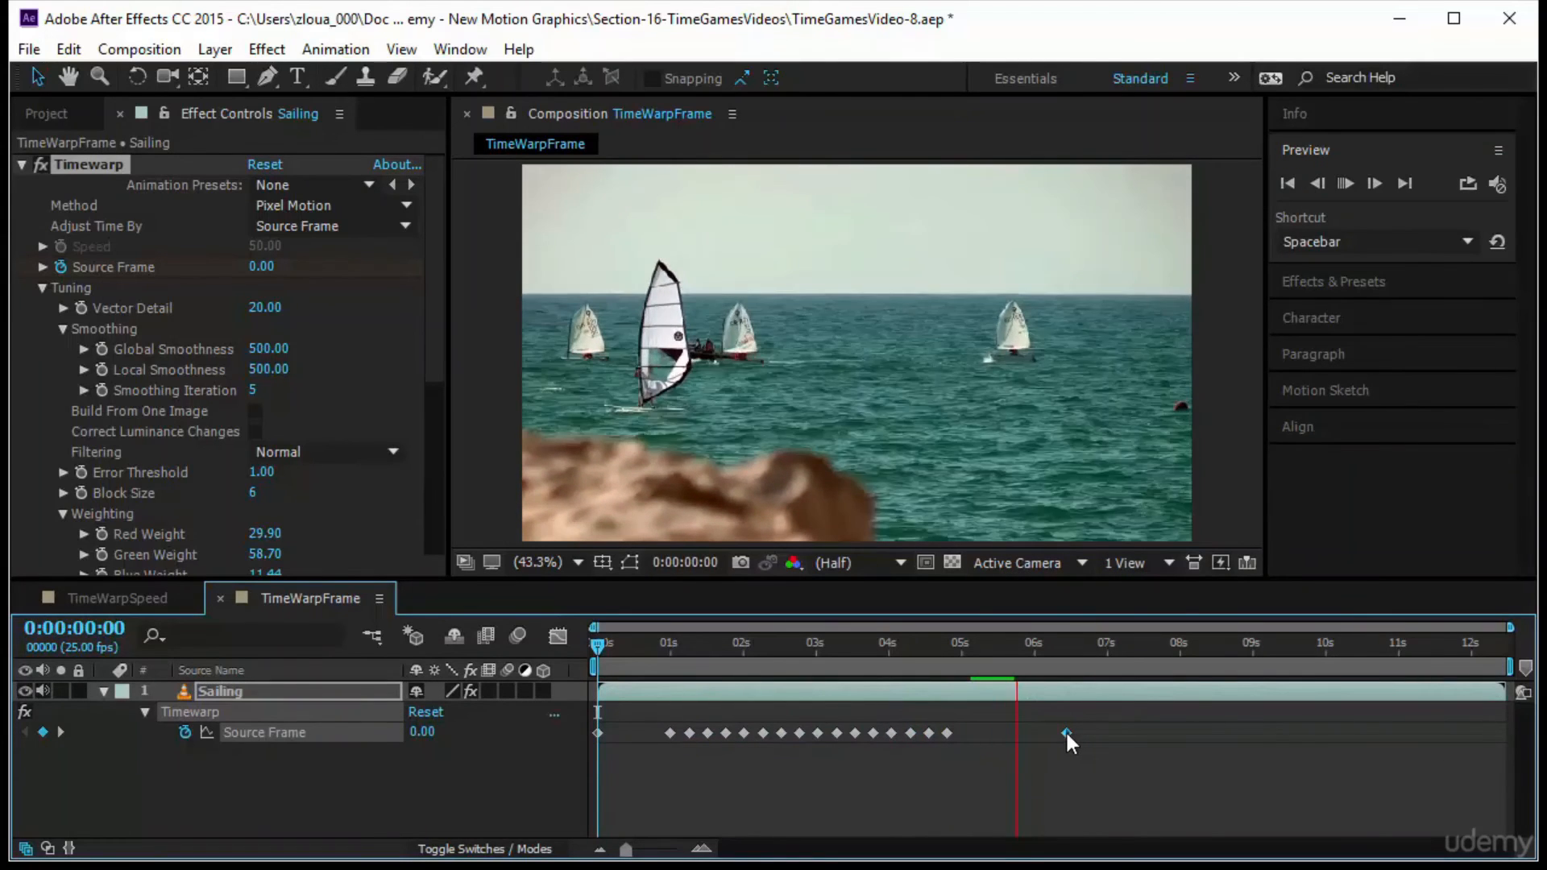
left_click_drag(1066, 731, 1043, 734)
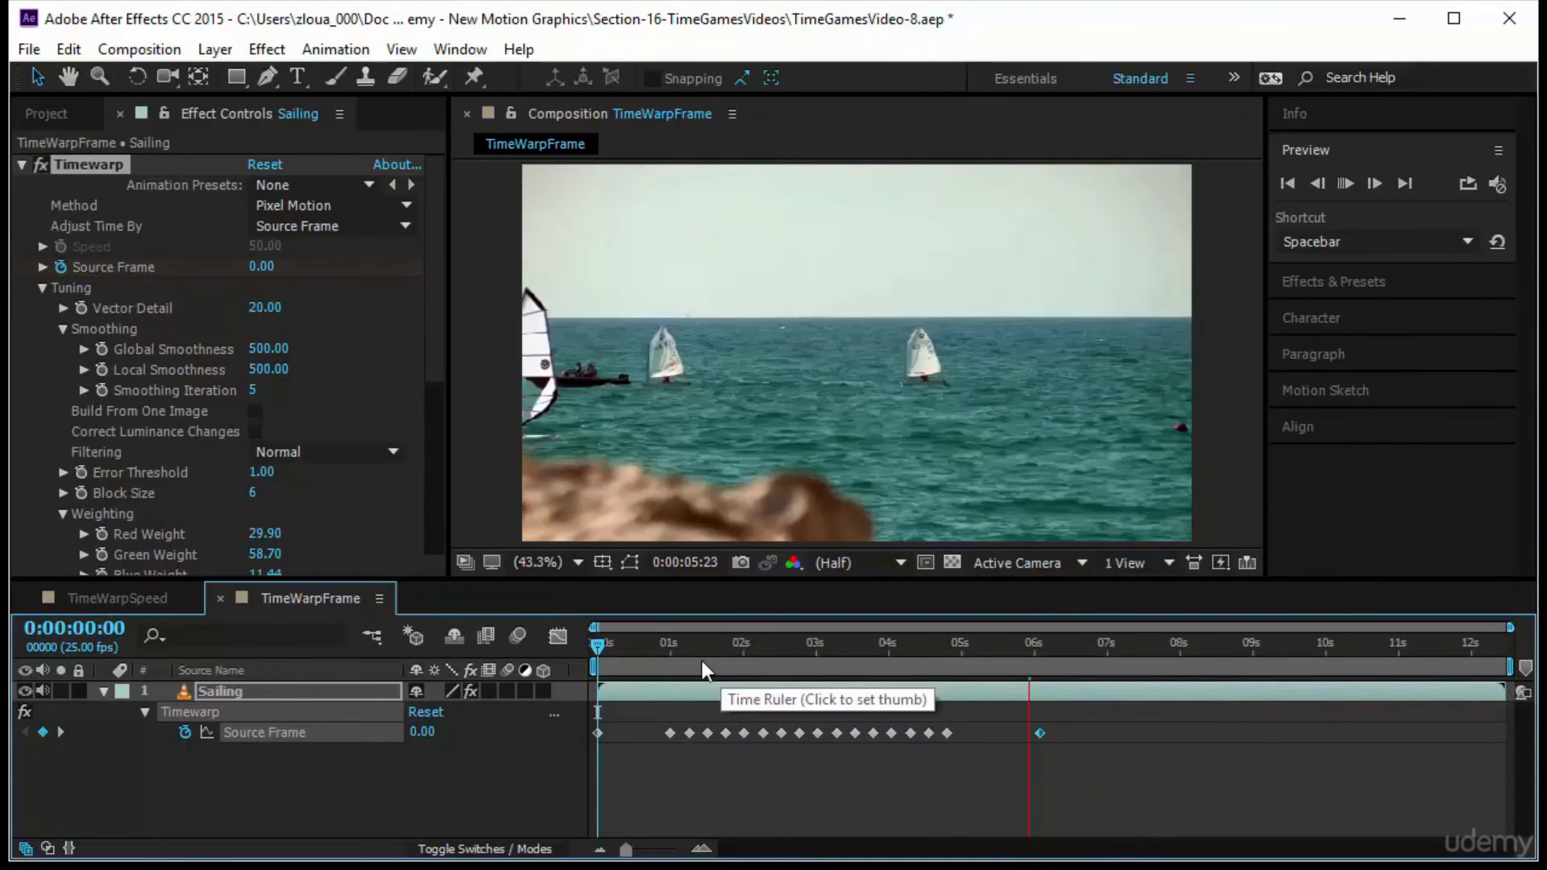
key("space")
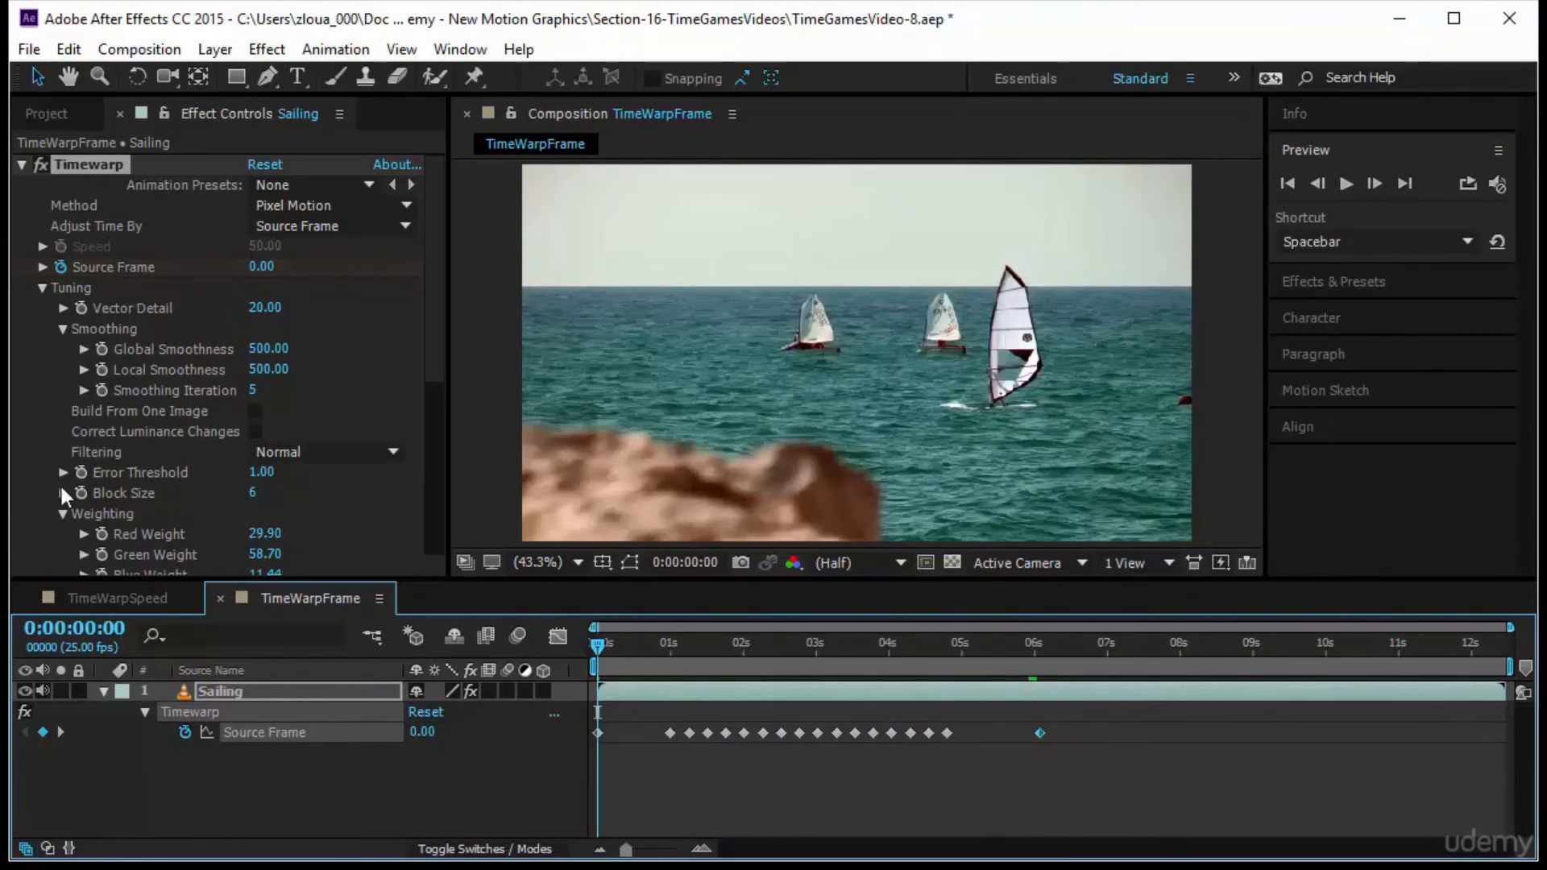
Collapse Timewarp's Tuning settings, enable its motion blur, and preview the composition
left_click(40, 290)
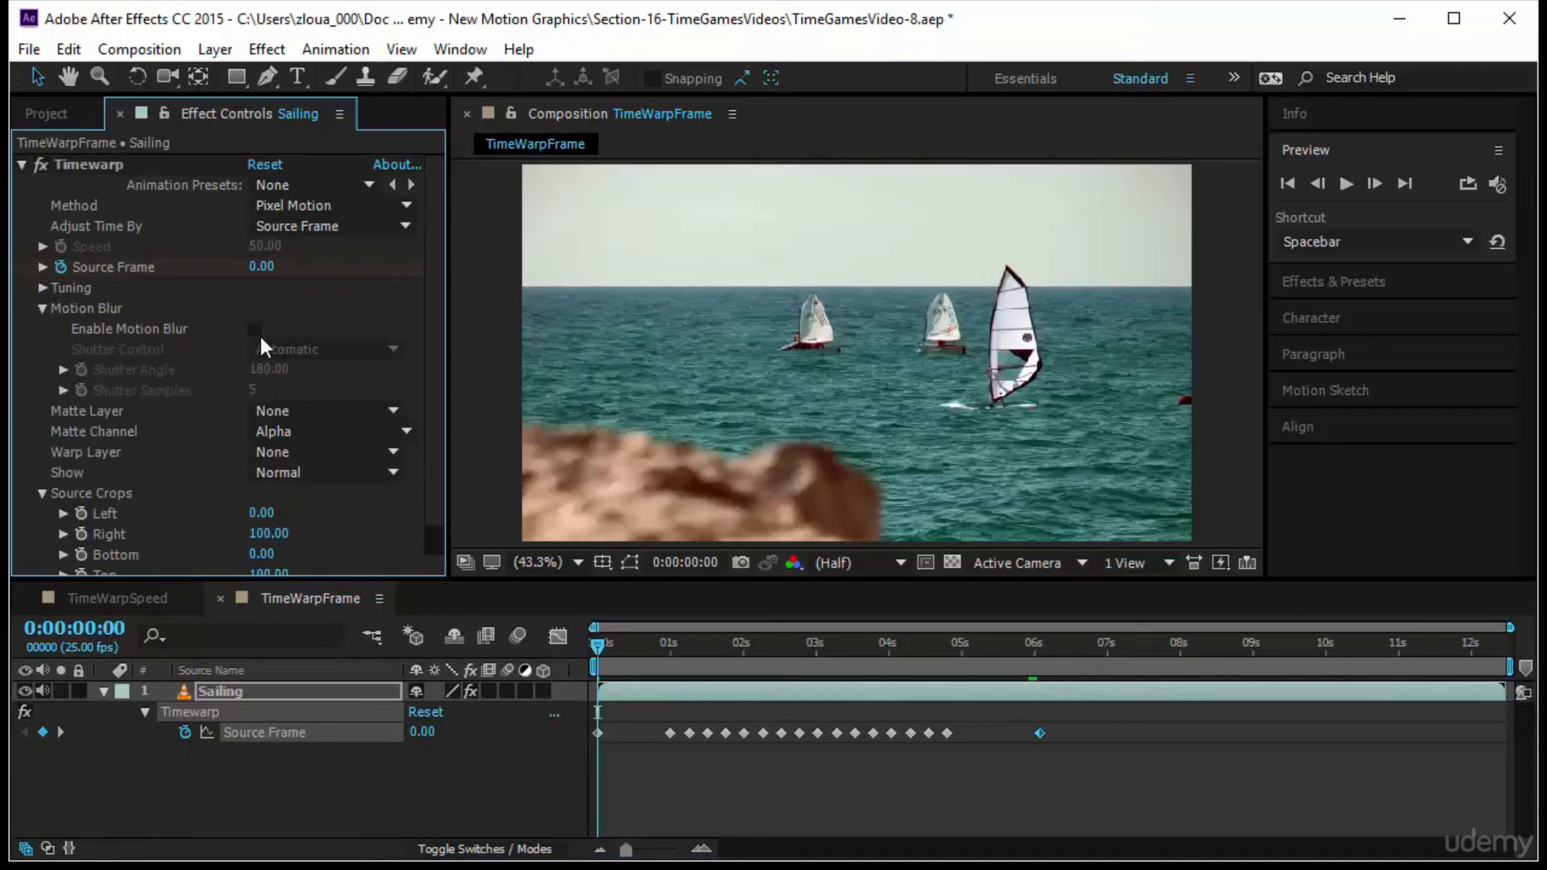
left_click(255, 329)
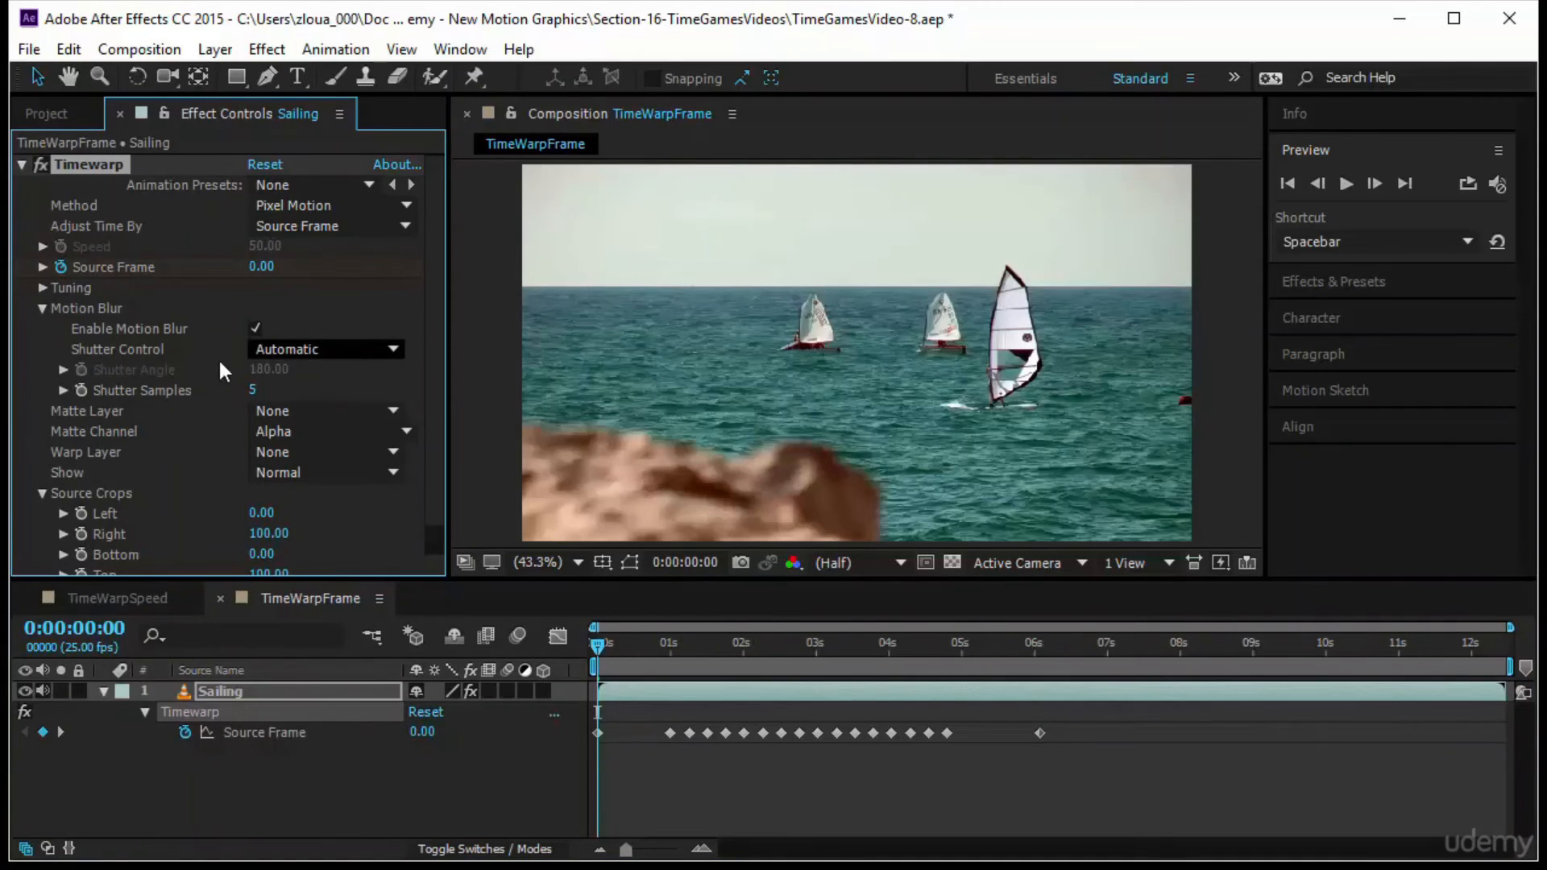
left_click(1346, 184)
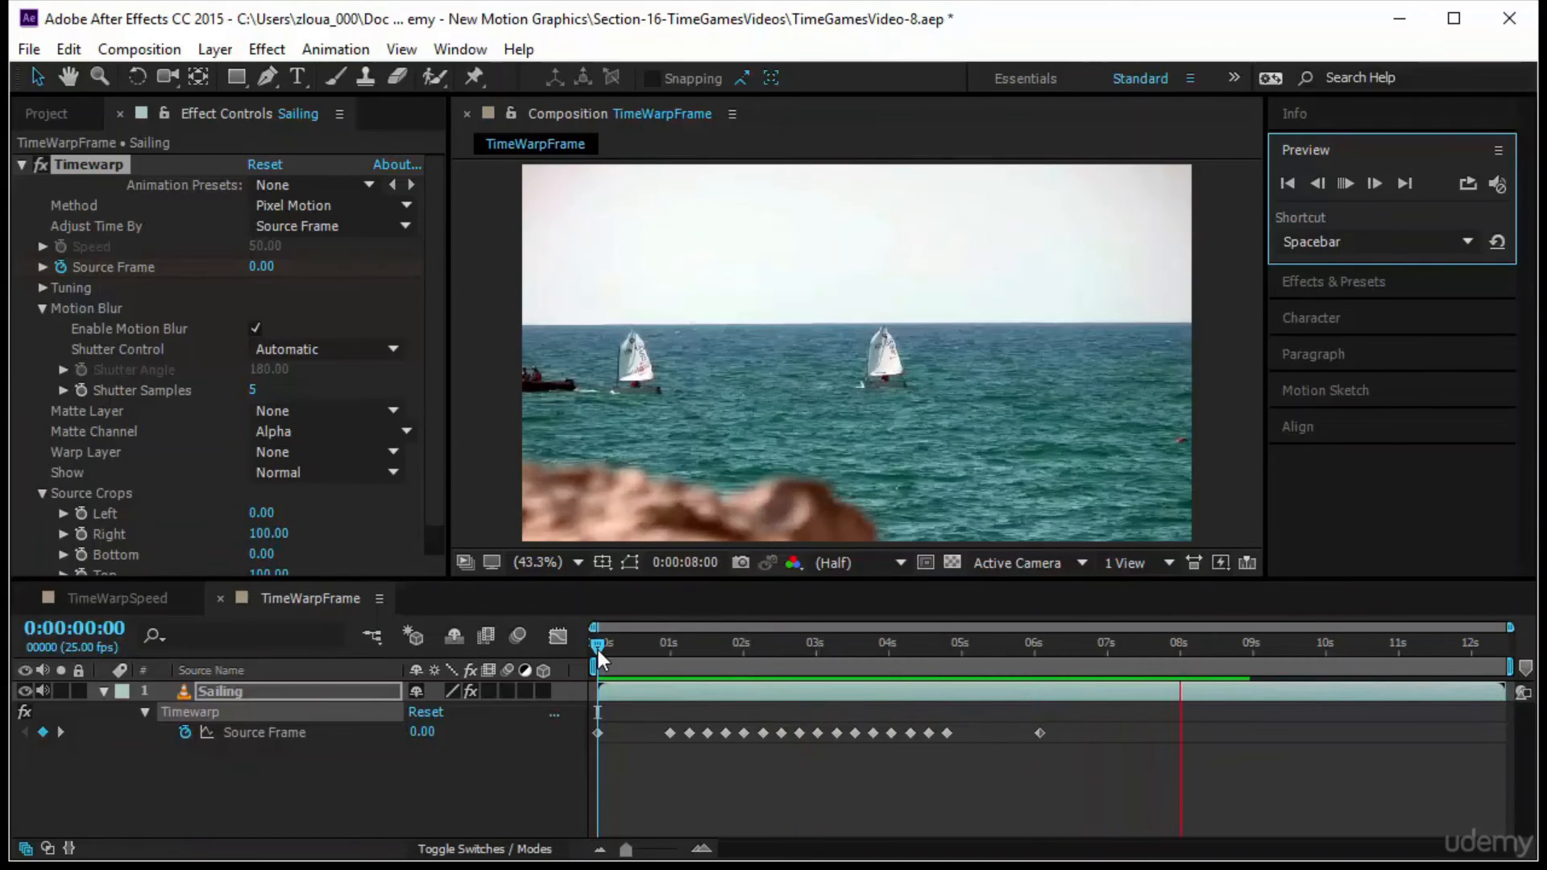
key("space")
left_click(1343, 187)
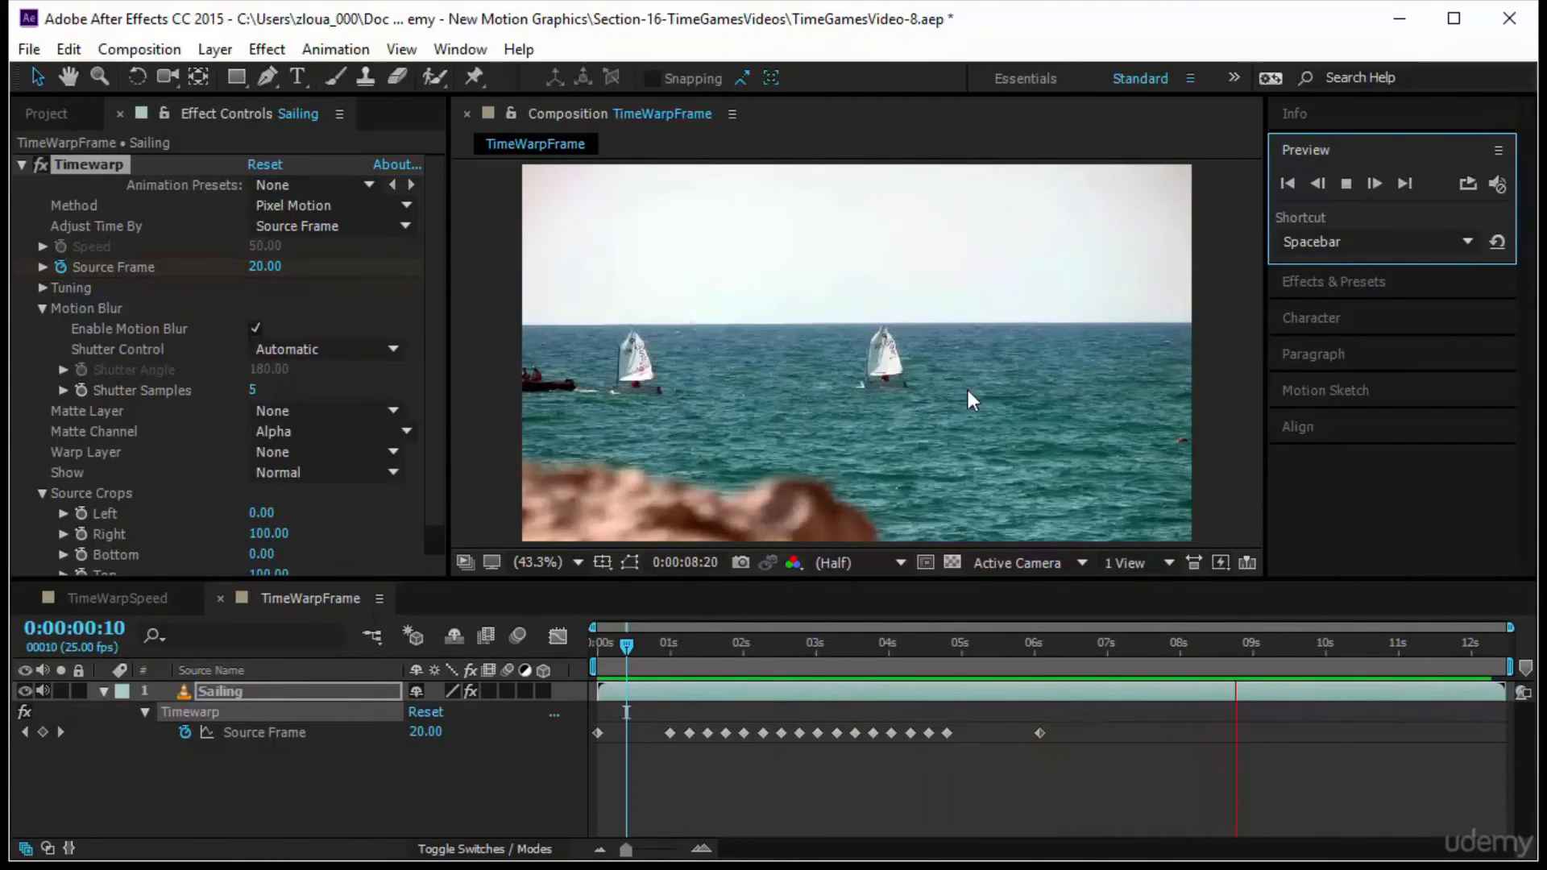
Convert the Source Frame keyframes from 0:00:01:00 to about 0:00:04:20 to Auto Bezier and inspect their speed graph
left_click_drag(978, 711, 640, 772)
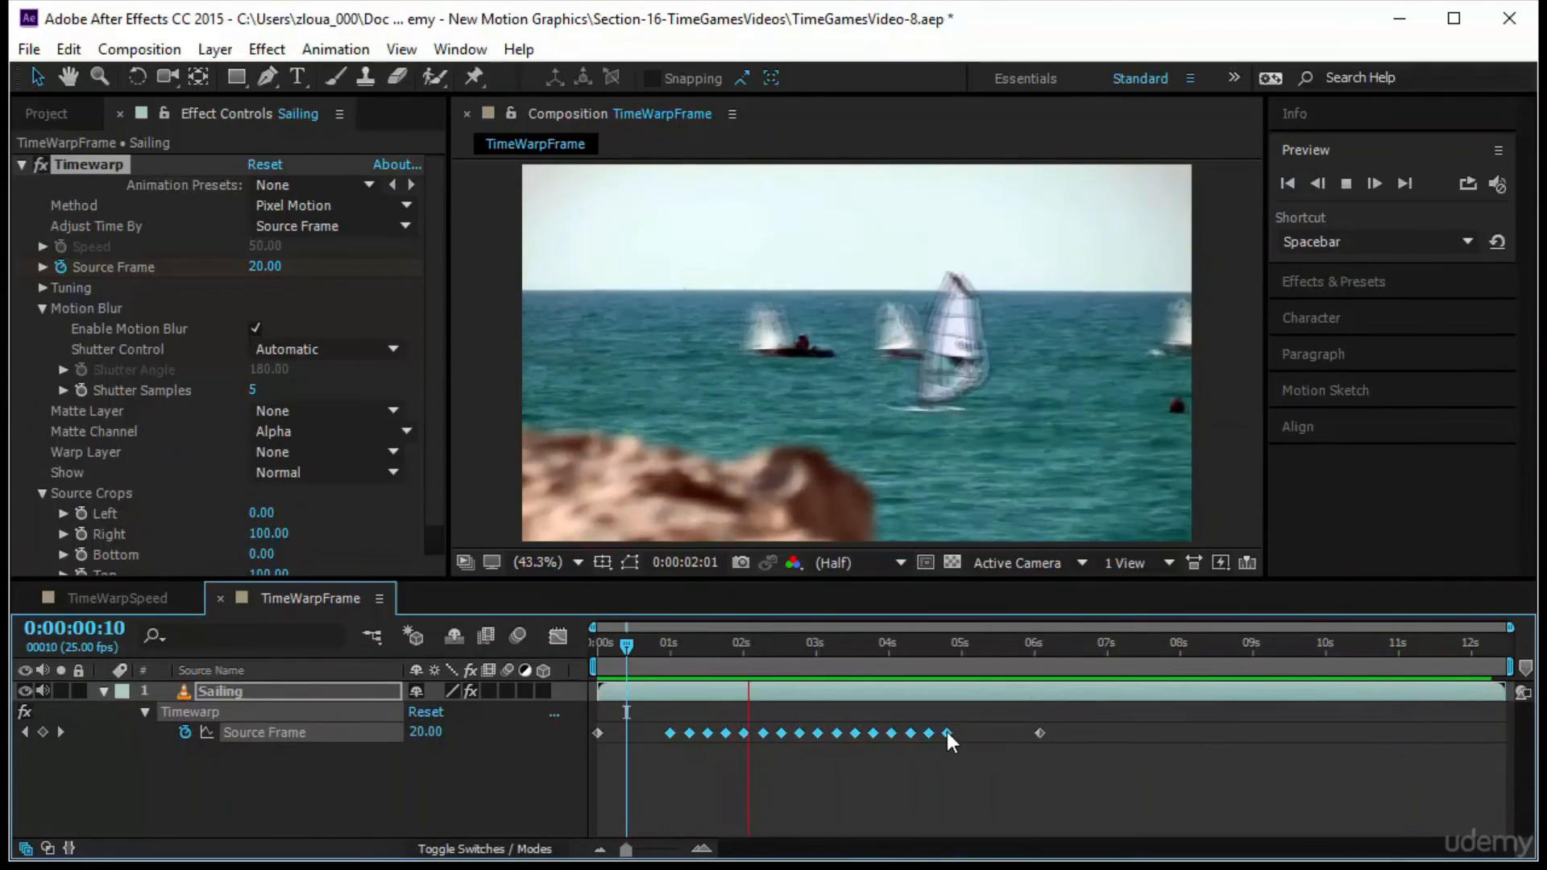
left_click(948, 732, "ctrl")
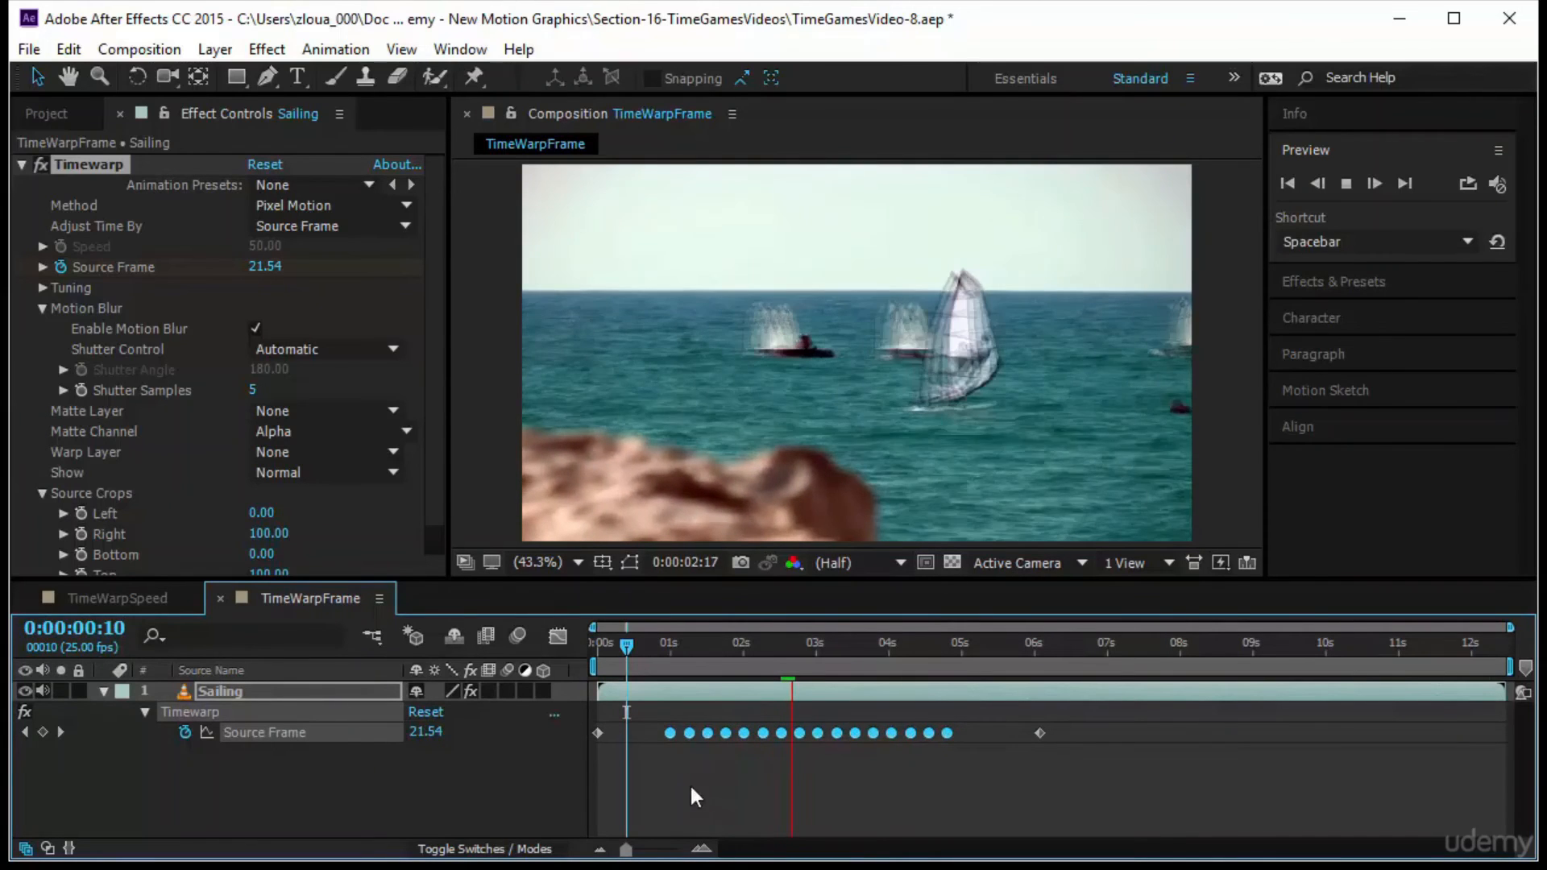
left_click(559, 637)
key("space")
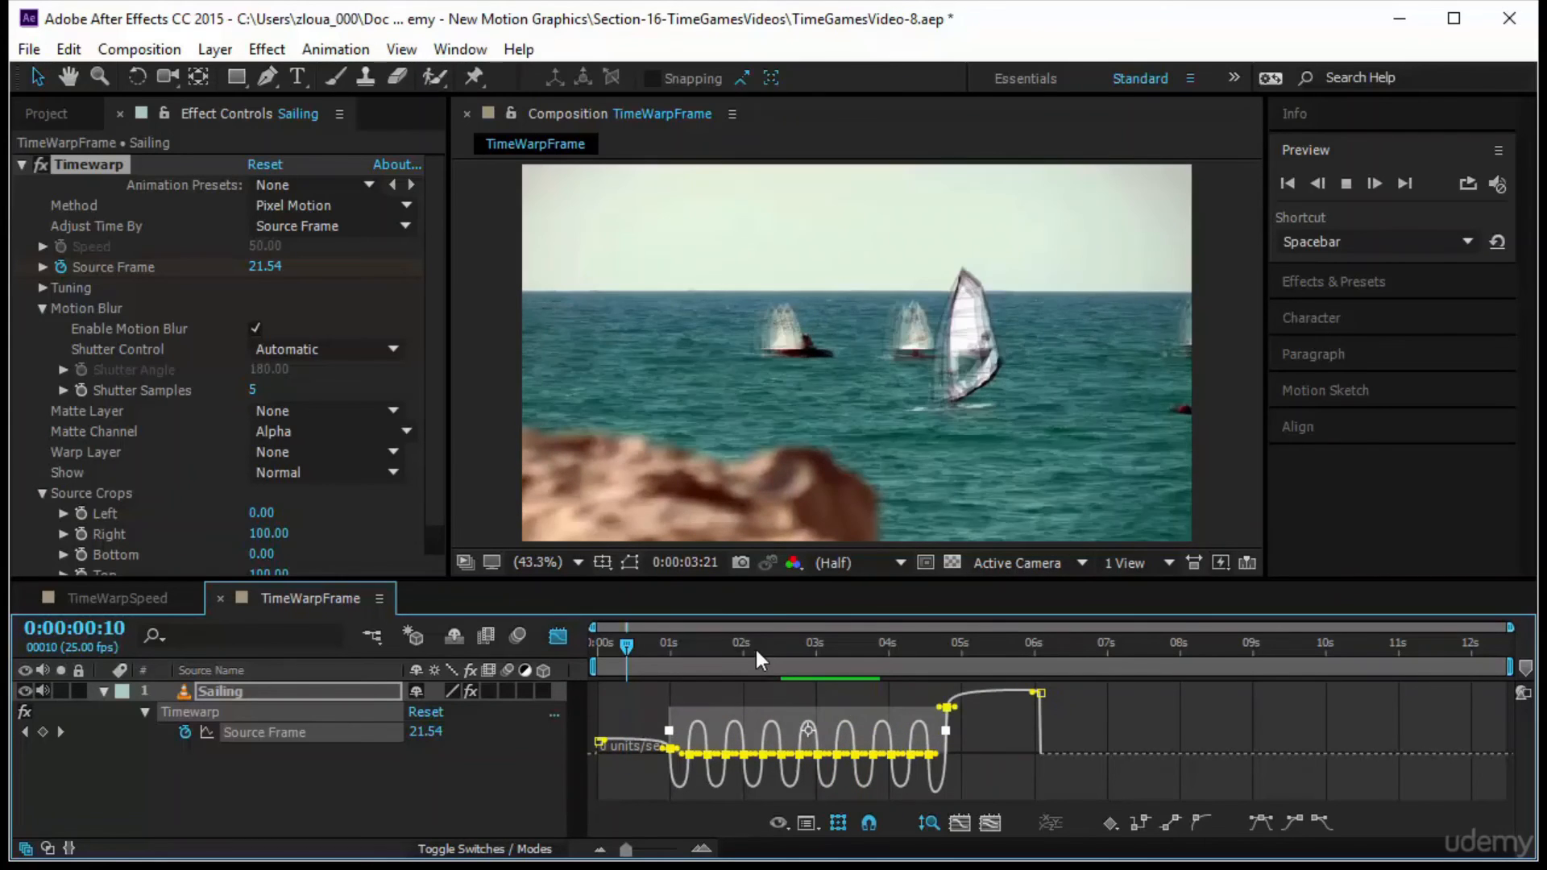
left_click(549, 635)
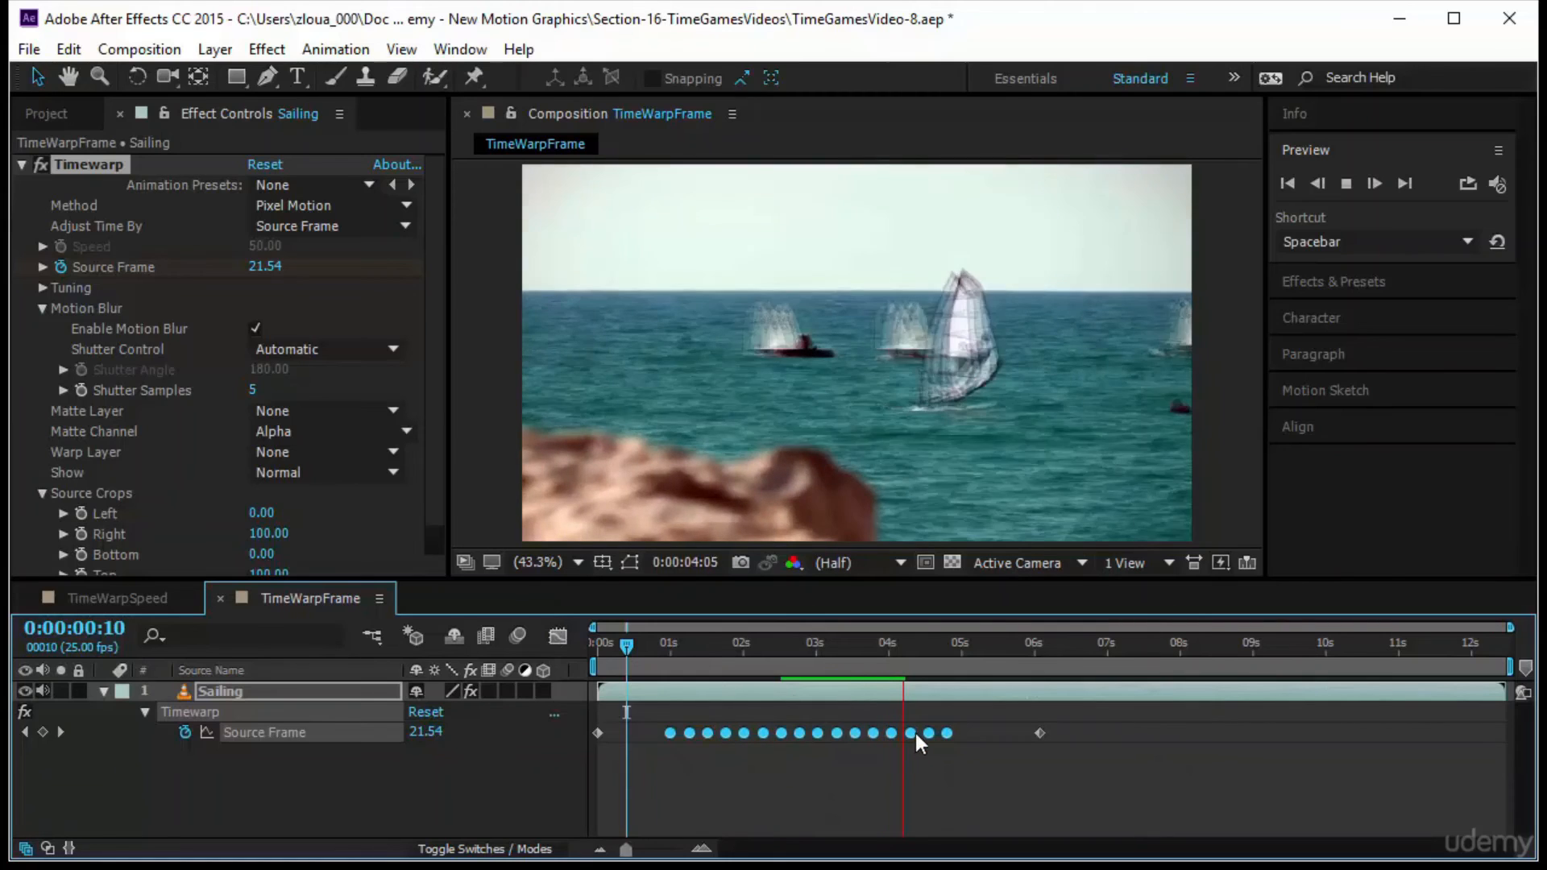
Apply Easy Ease to the back-and-forth Source Frame keyframes, inspect the speed graph, and return to the start of the composition
left_click_drag(972, 715, 641, 757)
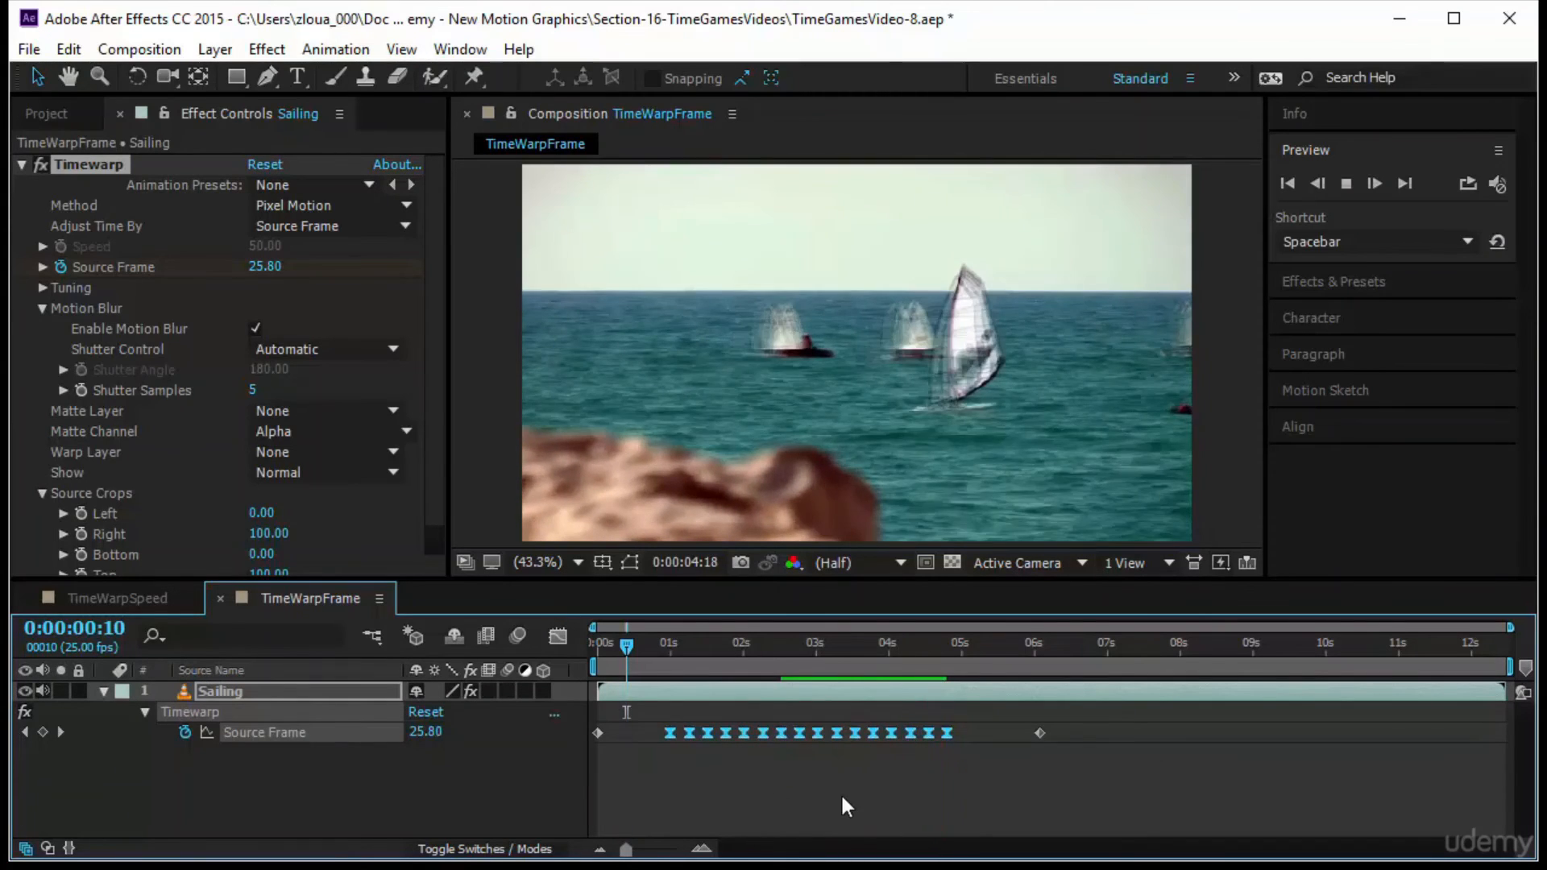
left_click(550, 636)
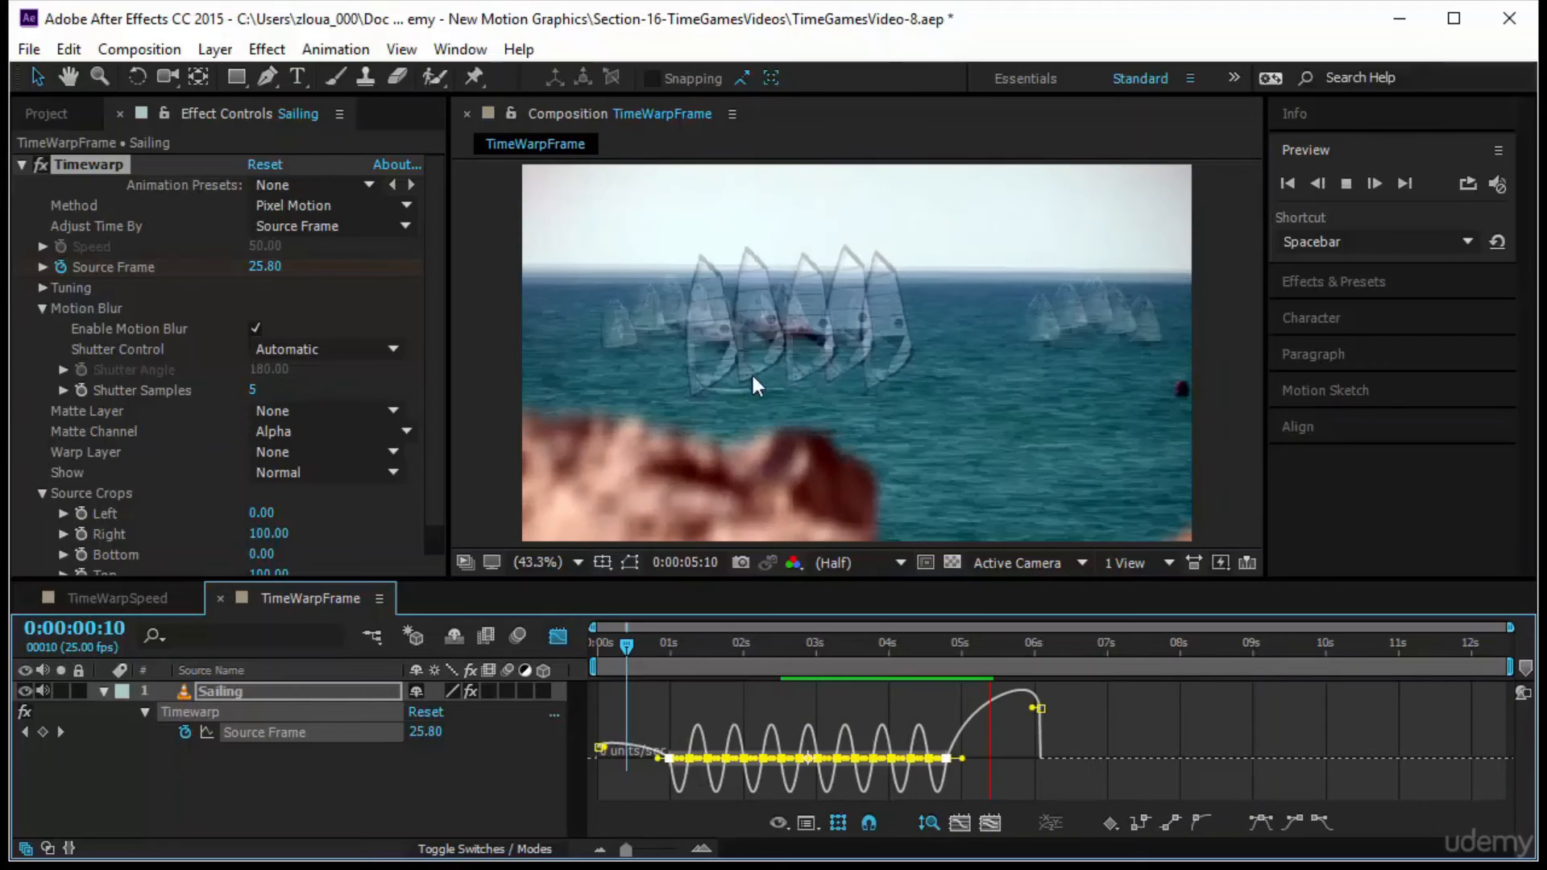
left_click(558, 637)
left_click_drag(635, 646, 553, 640)
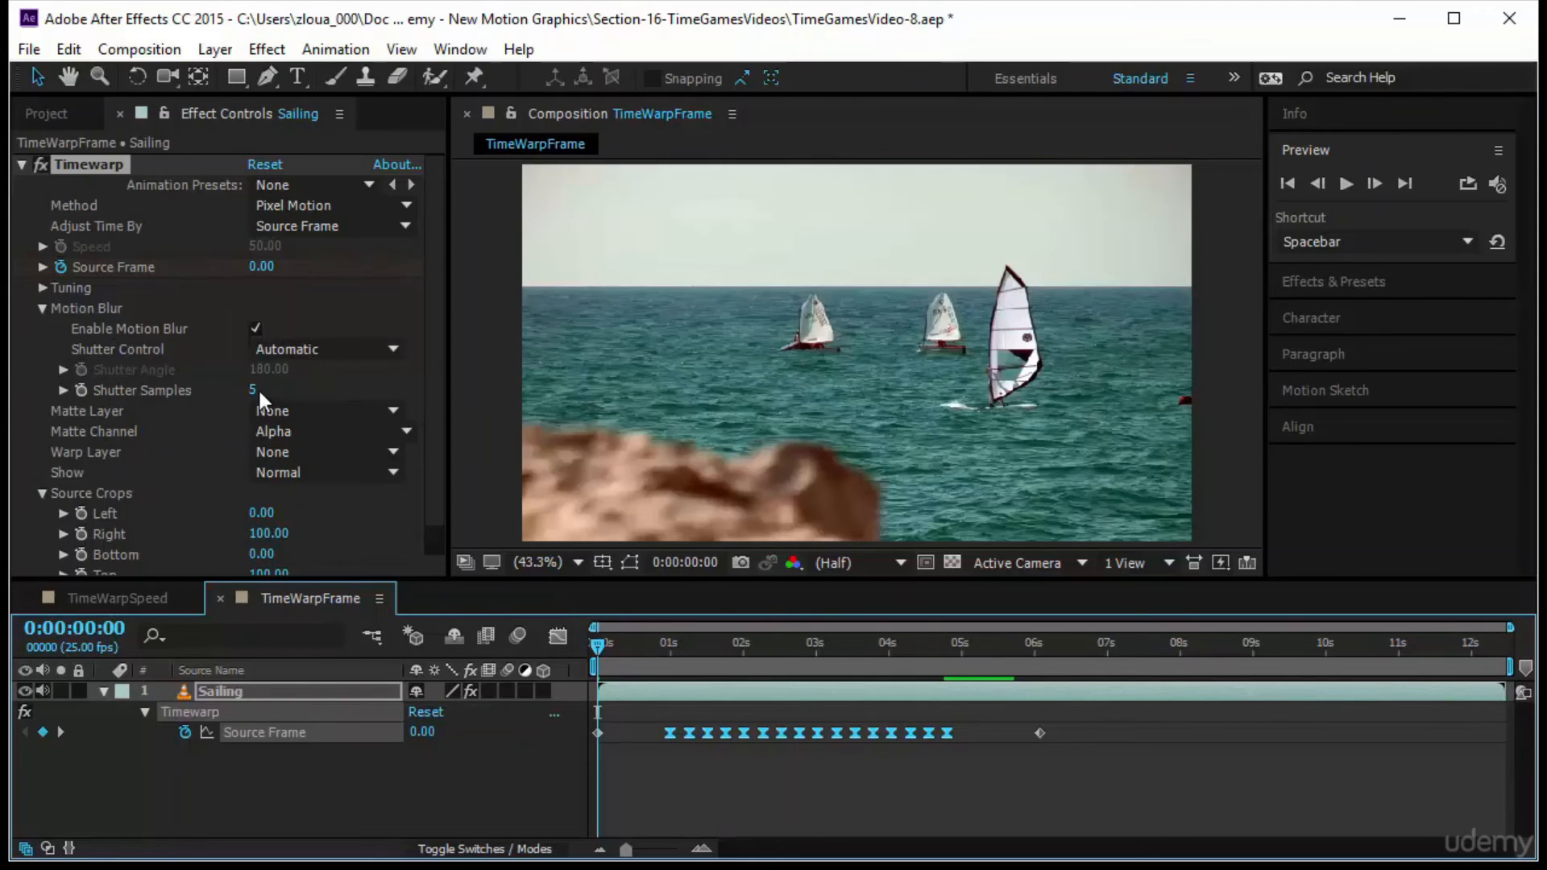
Set Timewarp's Method to Frame Mix and preview the result, pausing to inspect the frame at 0:00:01:21
scroll(131, 488, "down", 1)
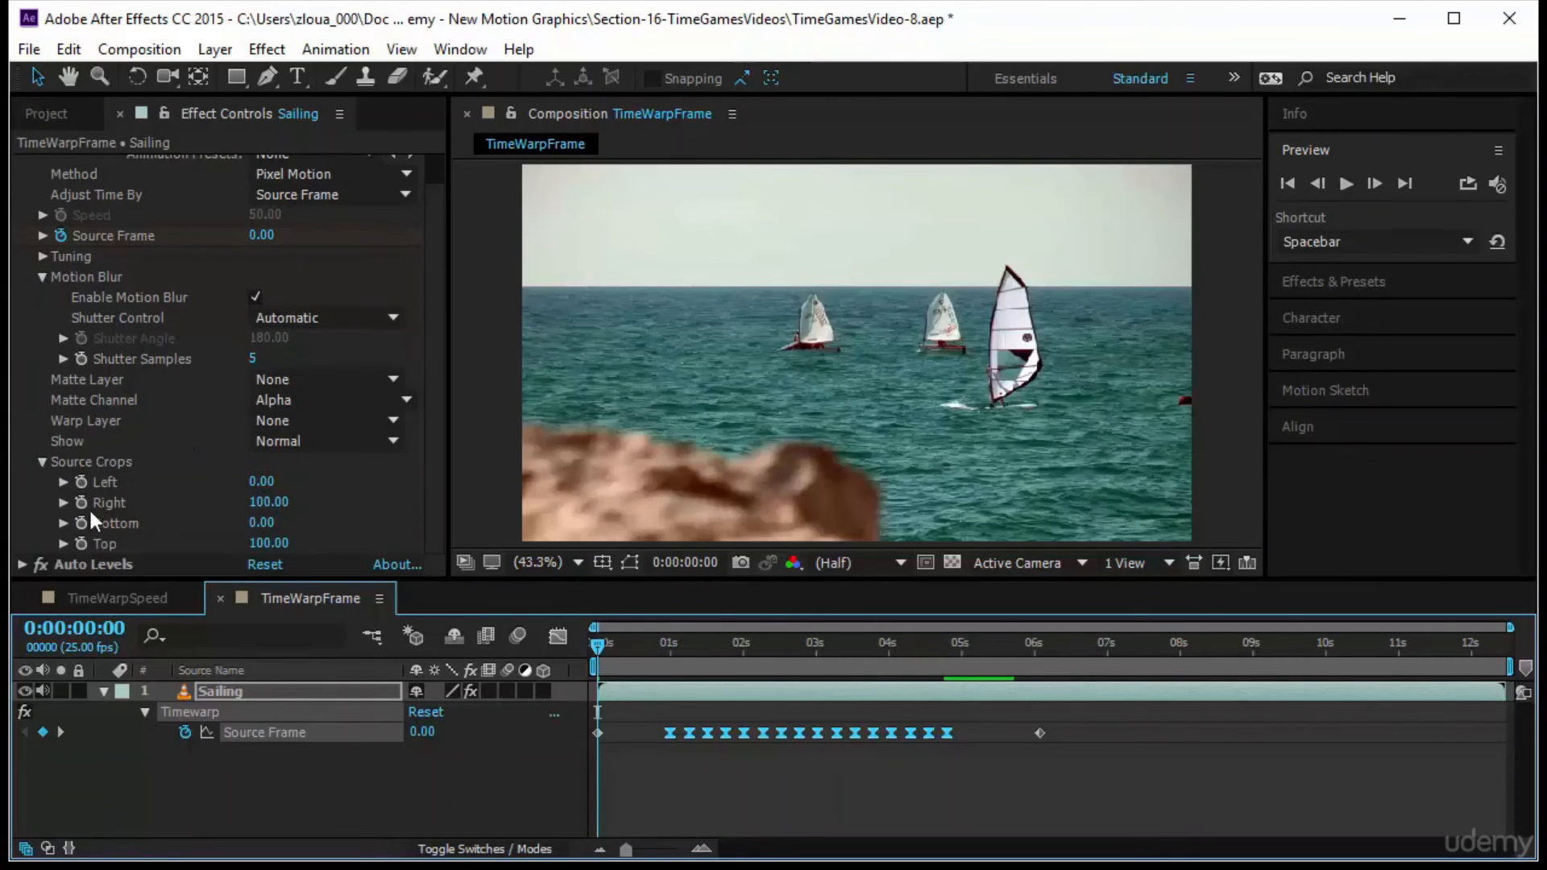
scroll(216, 510, "up", 1)
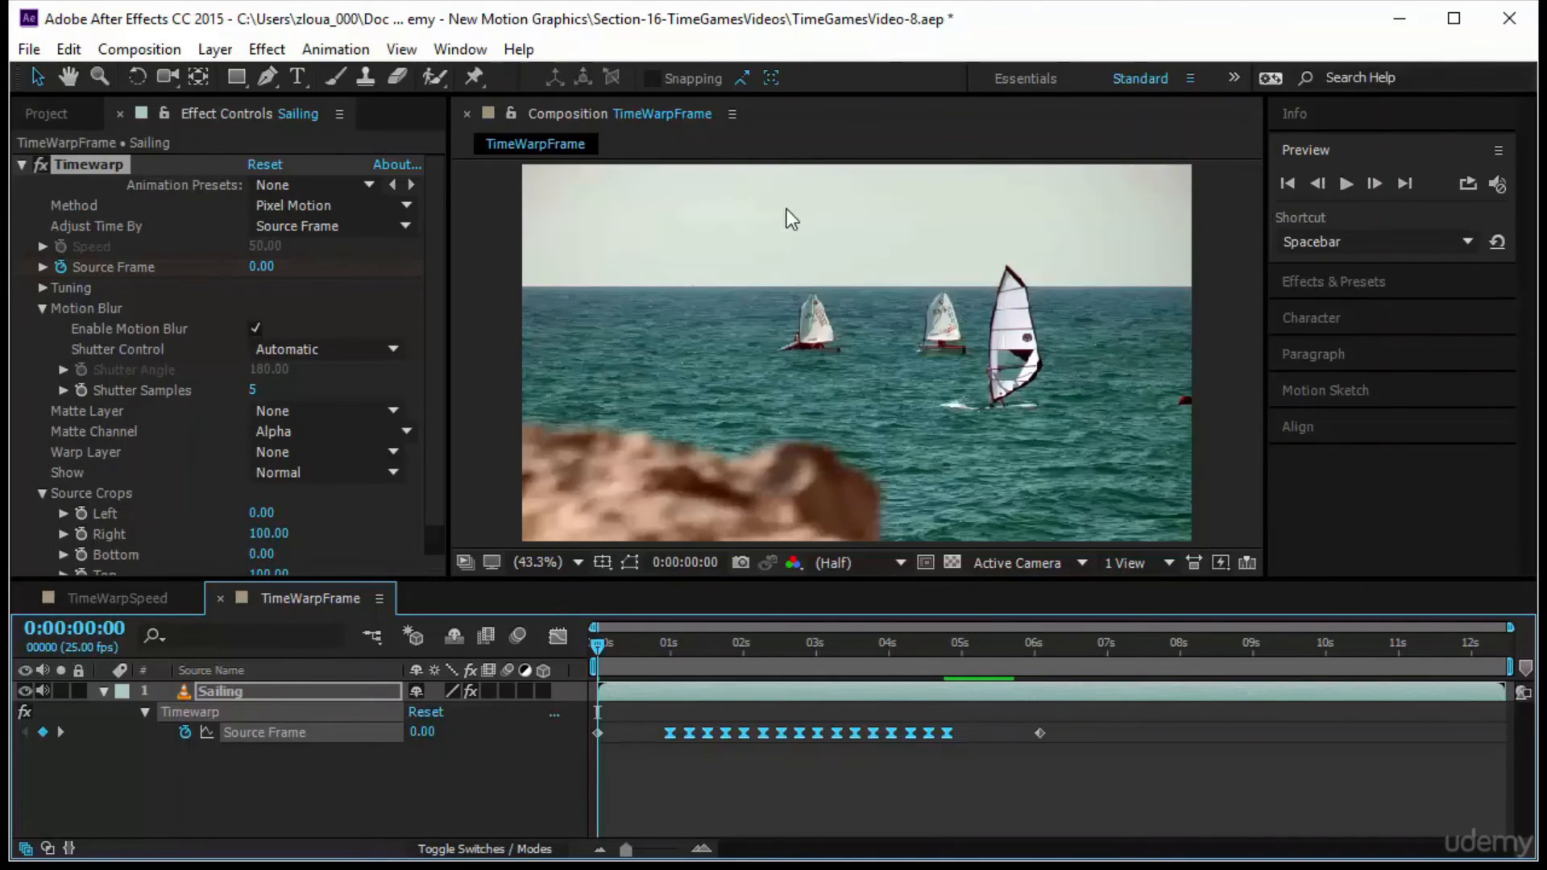
left_click(345, 207)
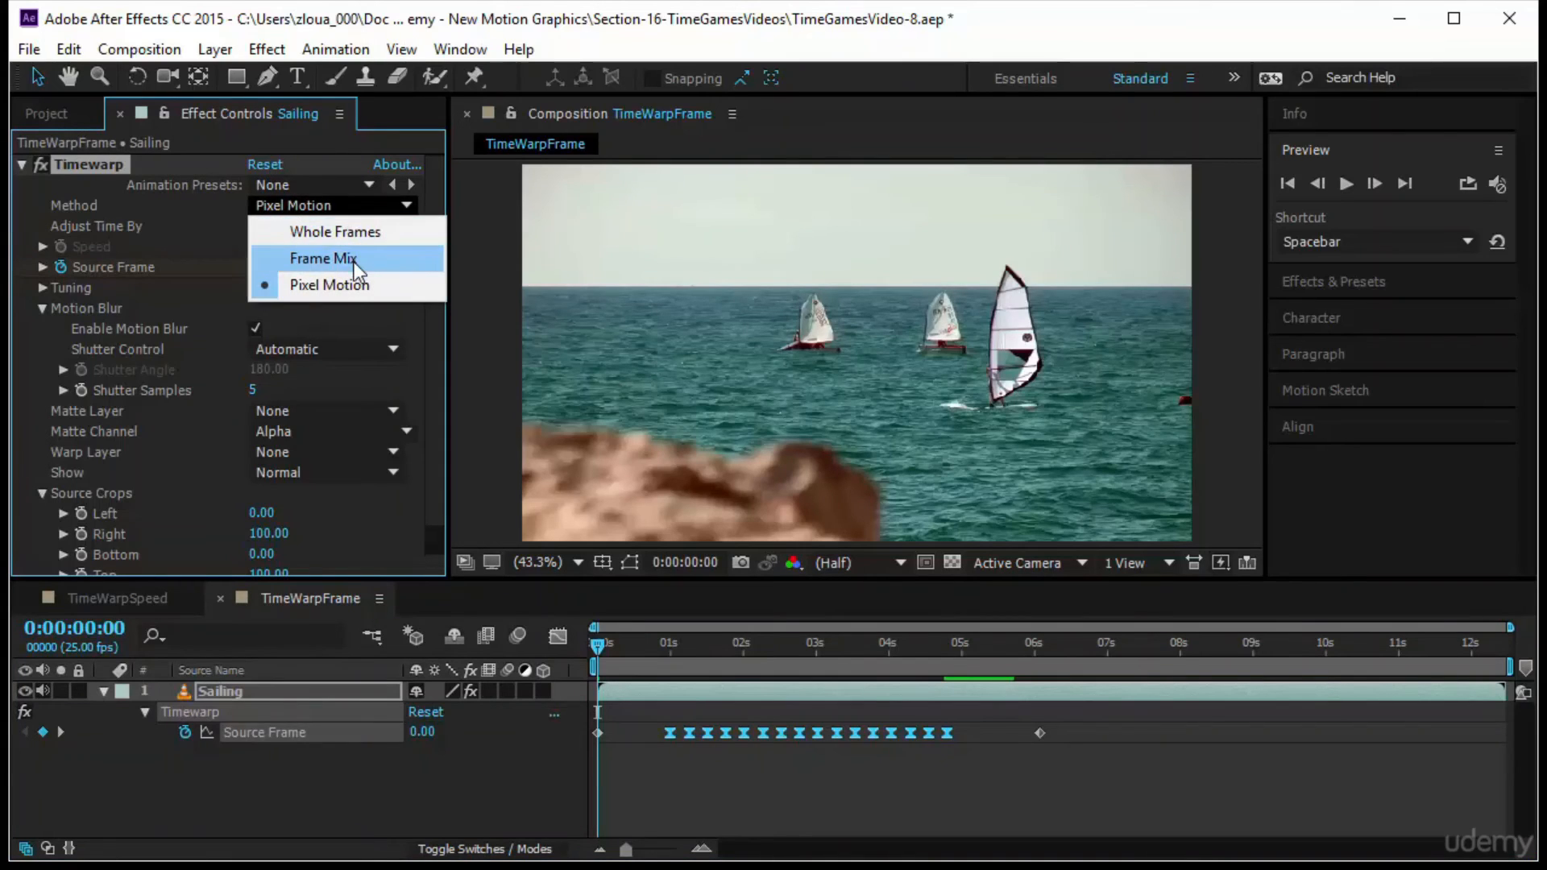
left_click(355, 260)
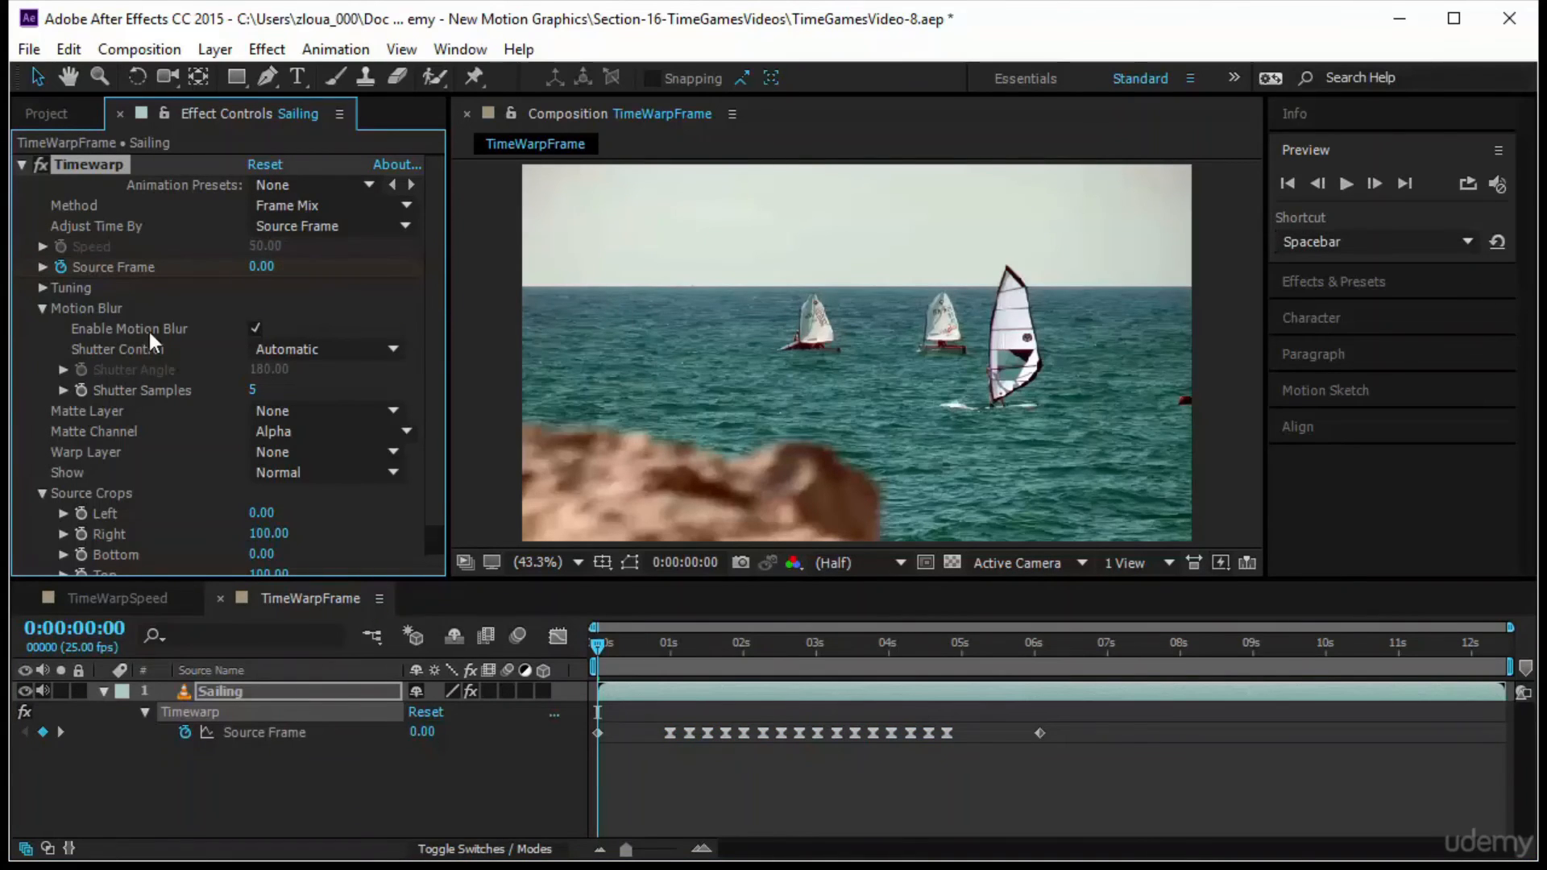
left_click(1344, 184)
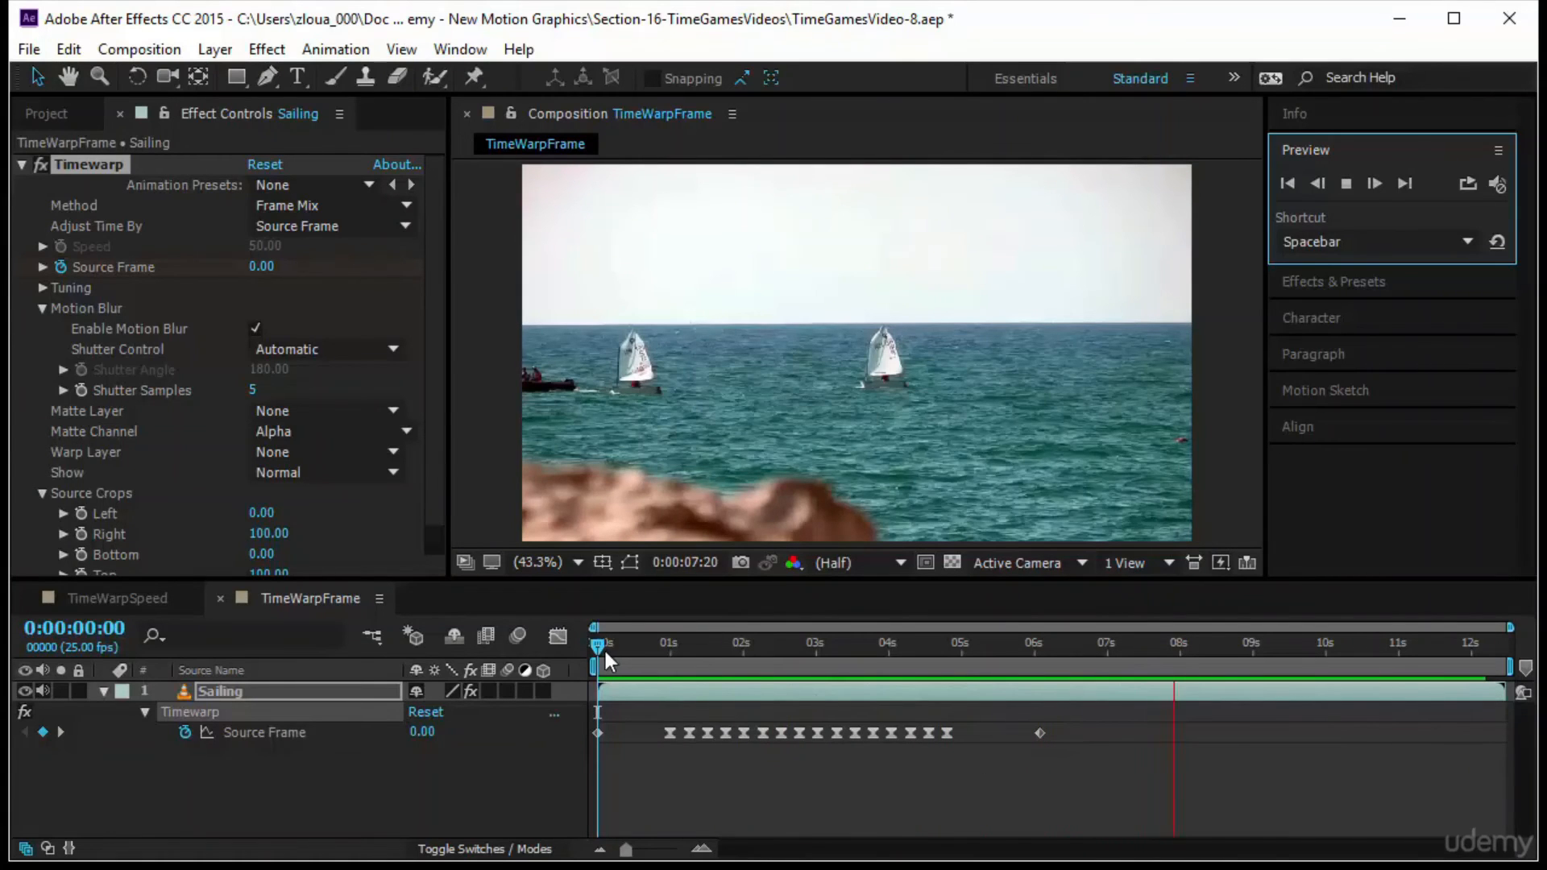
left_click_drag(606, 649, 729, 698)
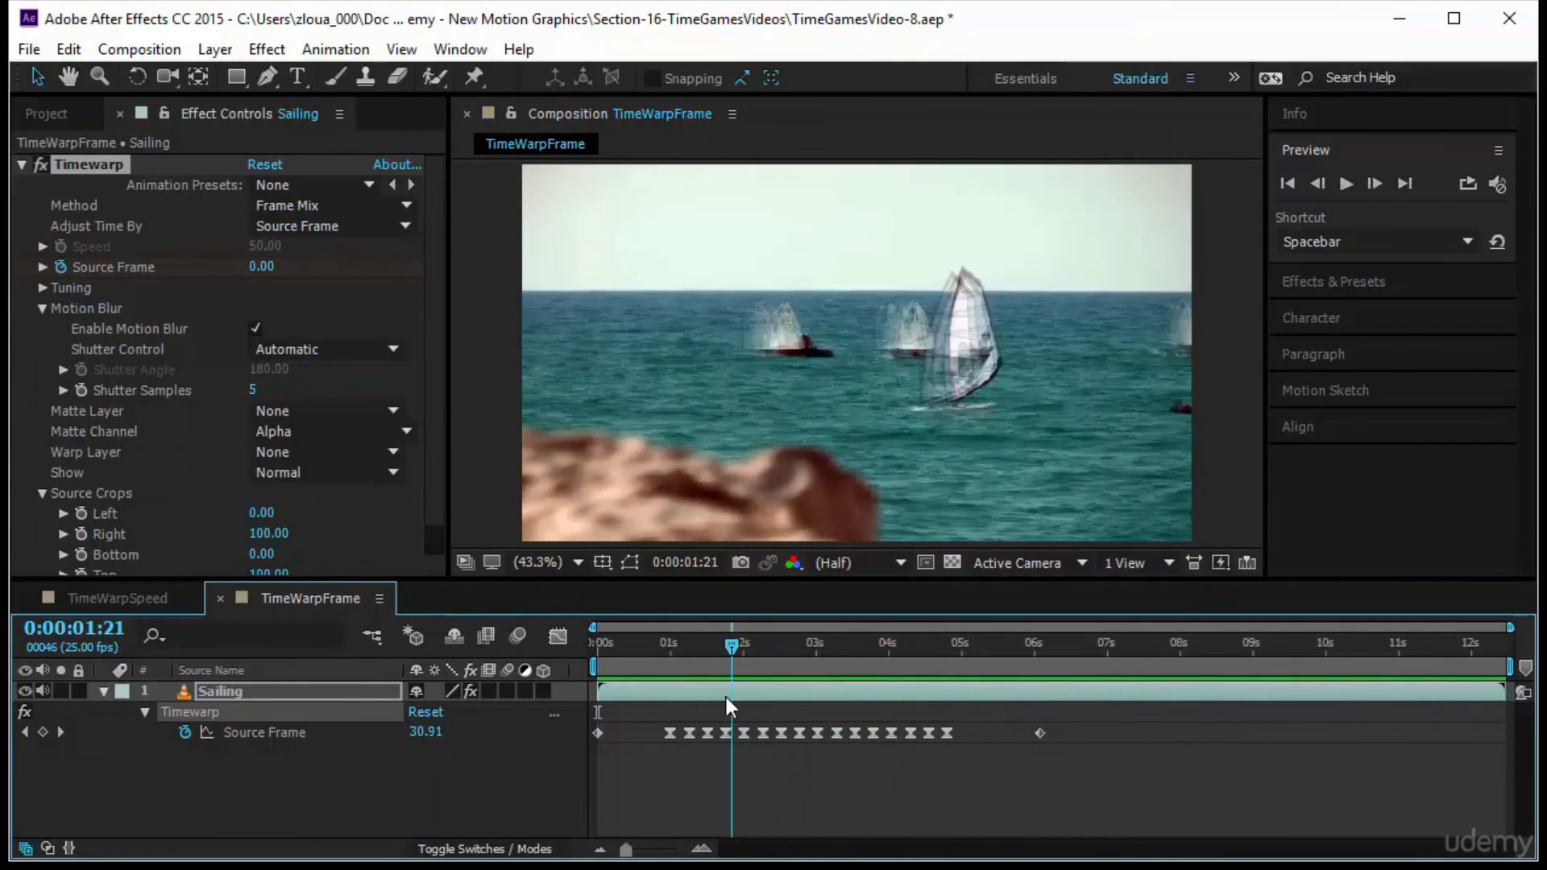
left_click(1346, 183)
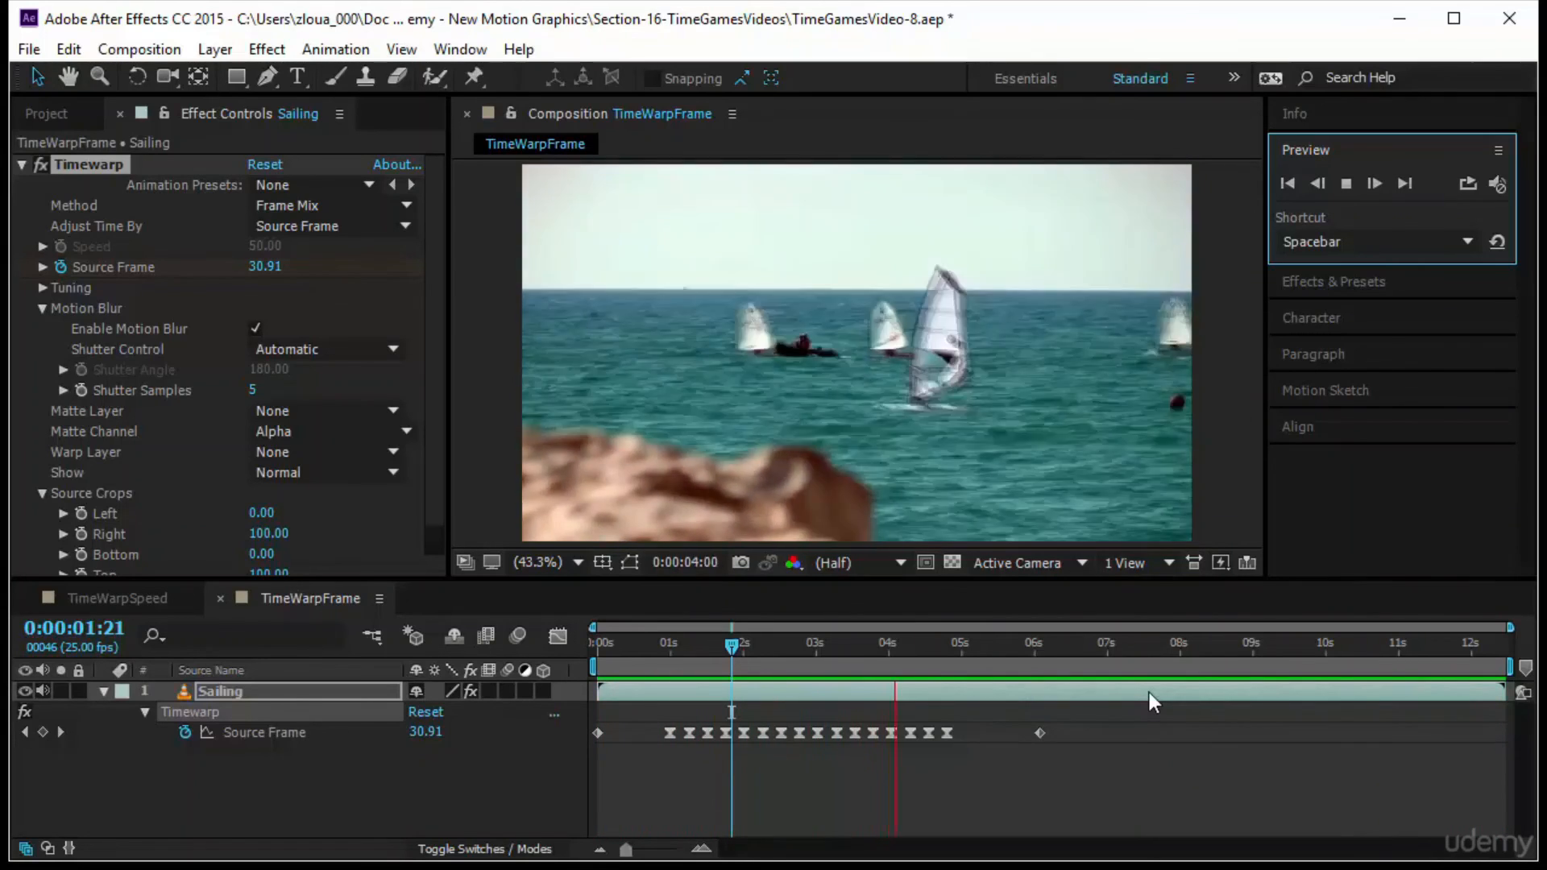
Check the Adjust Time By options of Timewarp and preview the TimeWarpFrame composition from its start
left_click(328, 225)
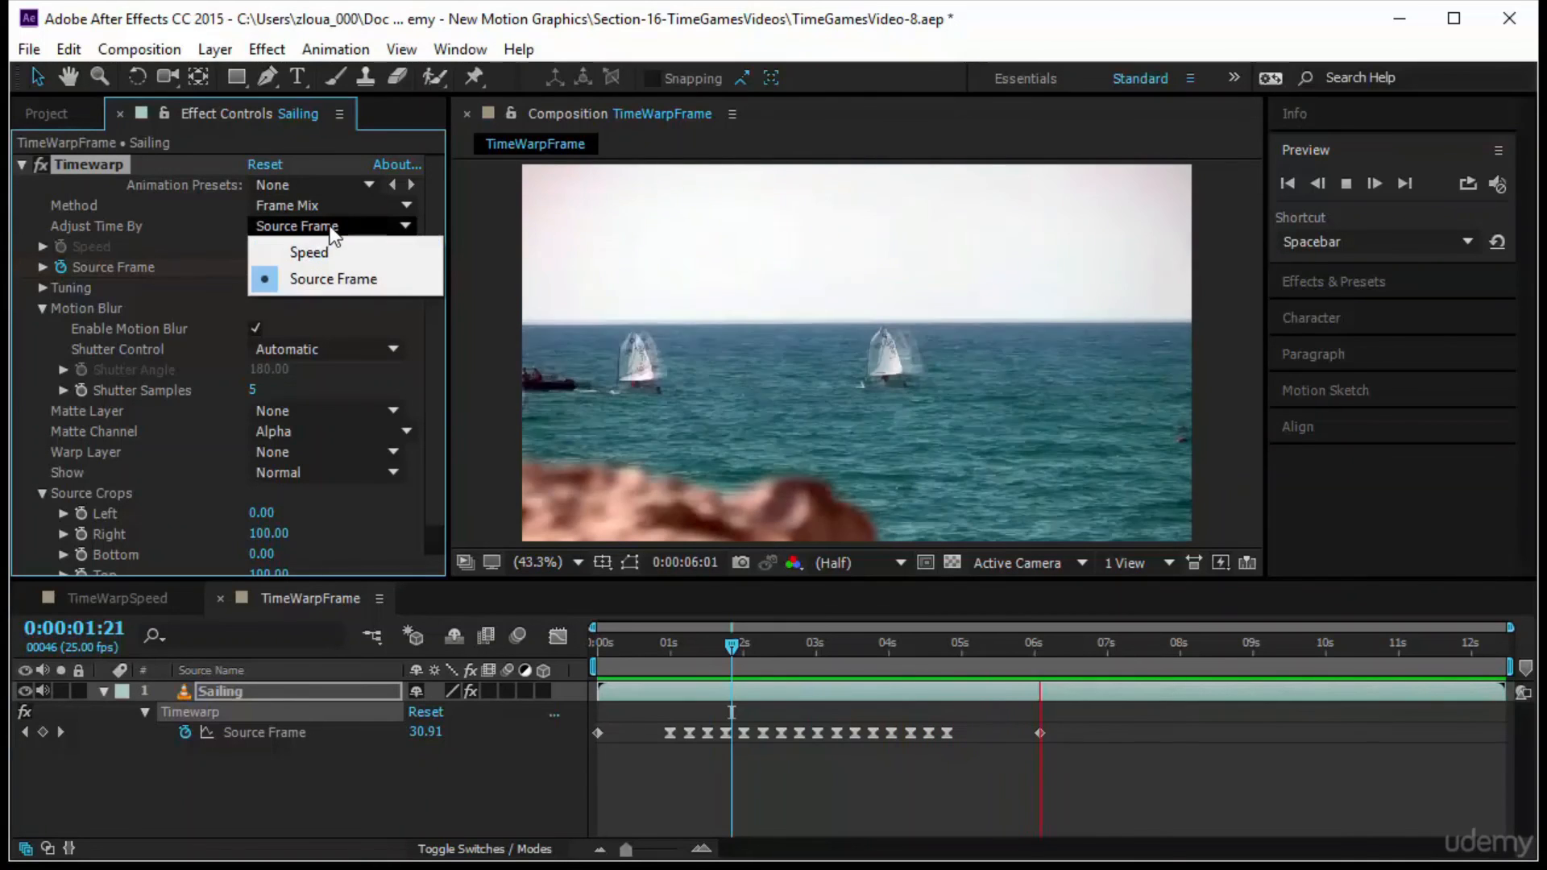
left_click(493, 370)
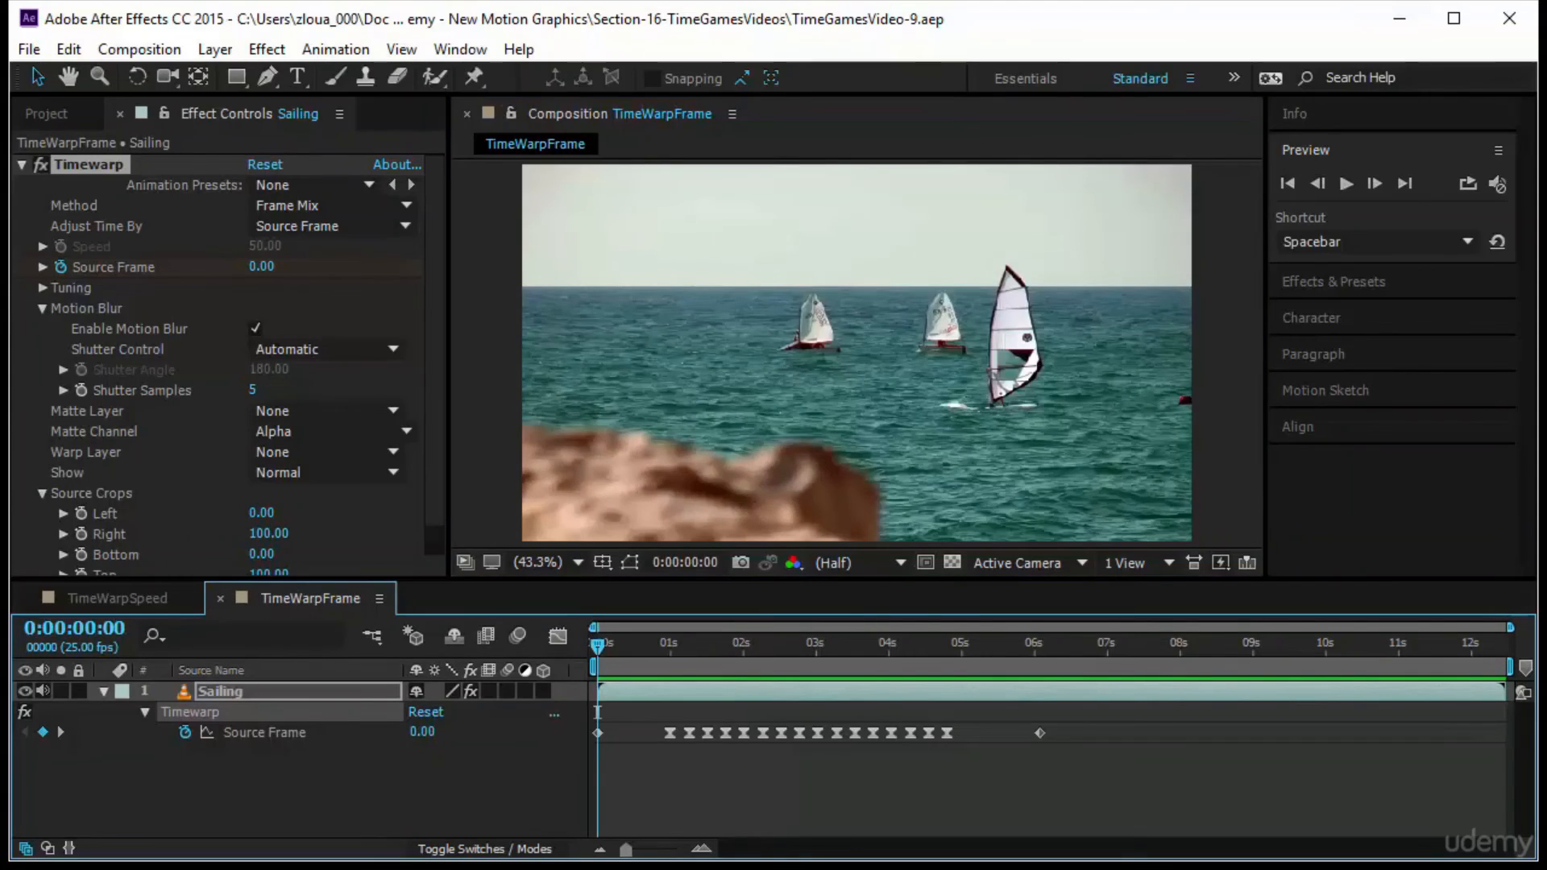
key("space")
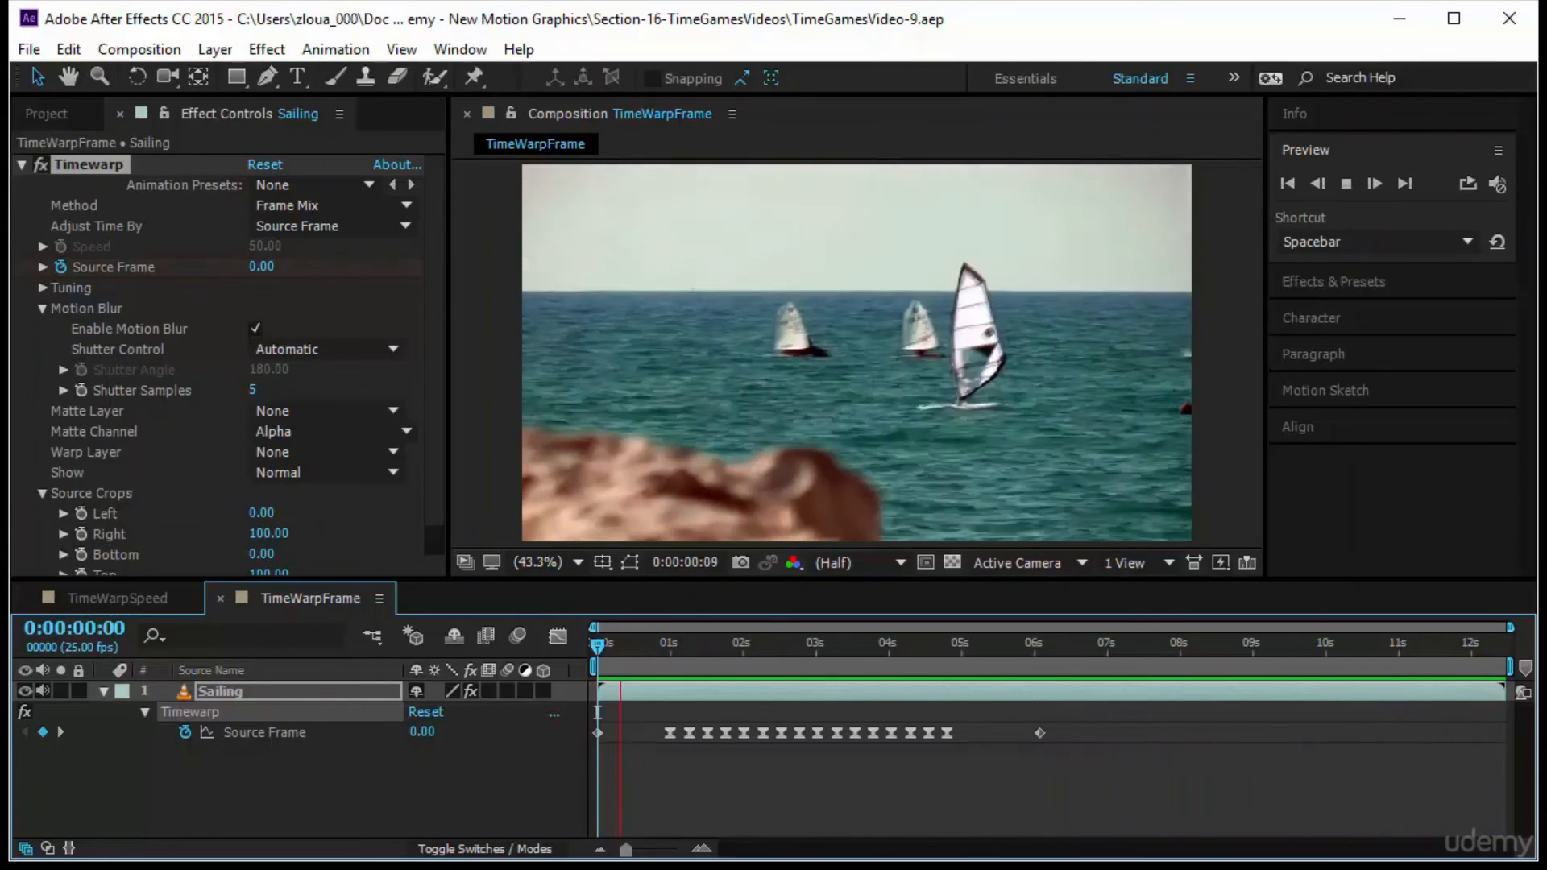
key("space")
key("space")
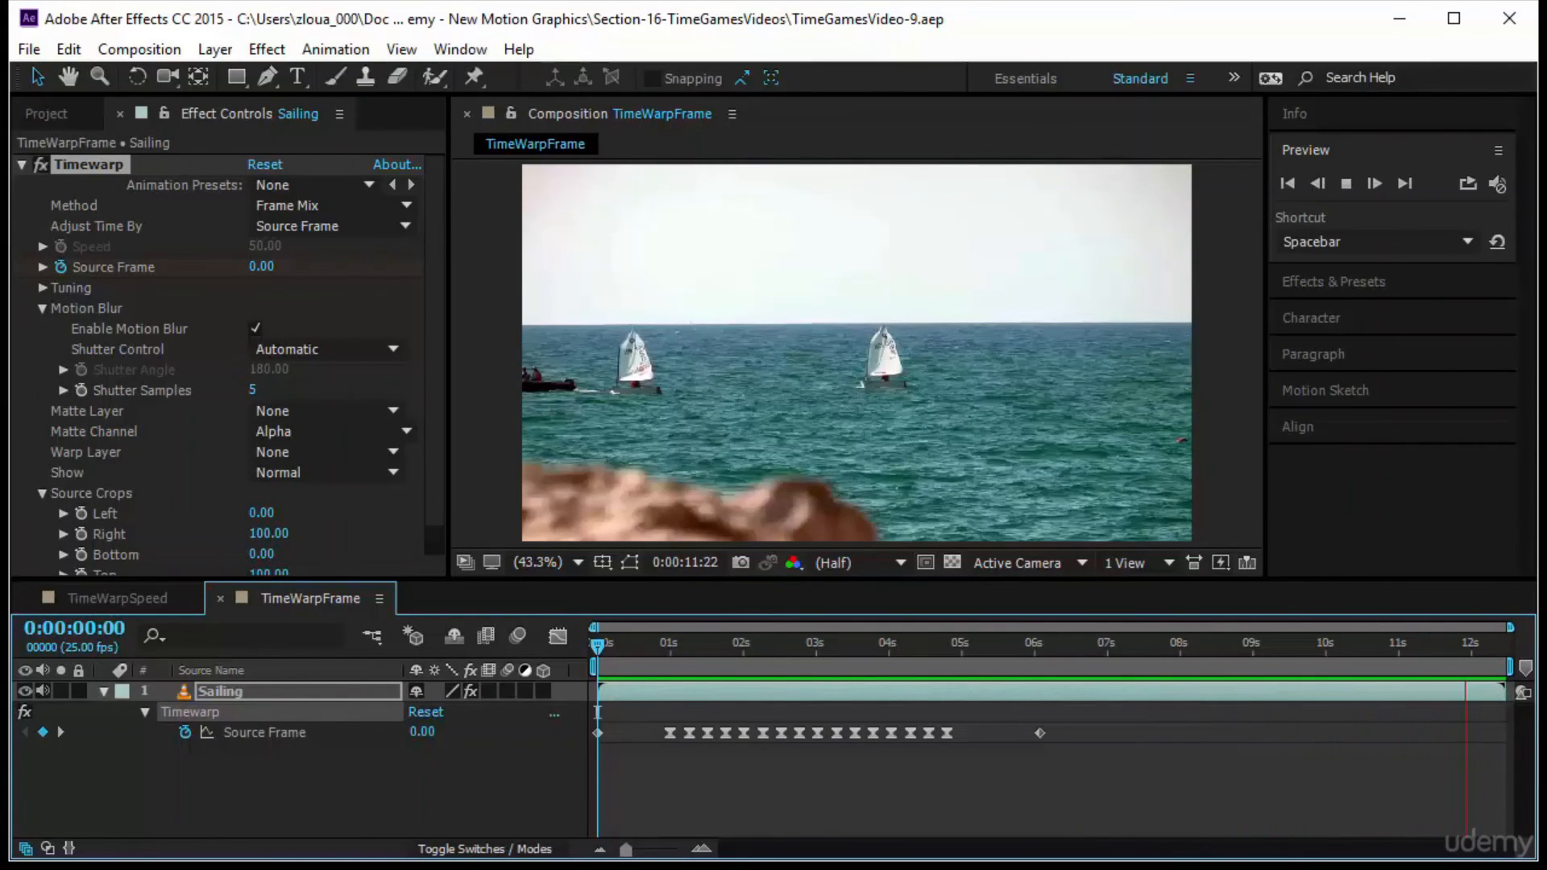
key("space")
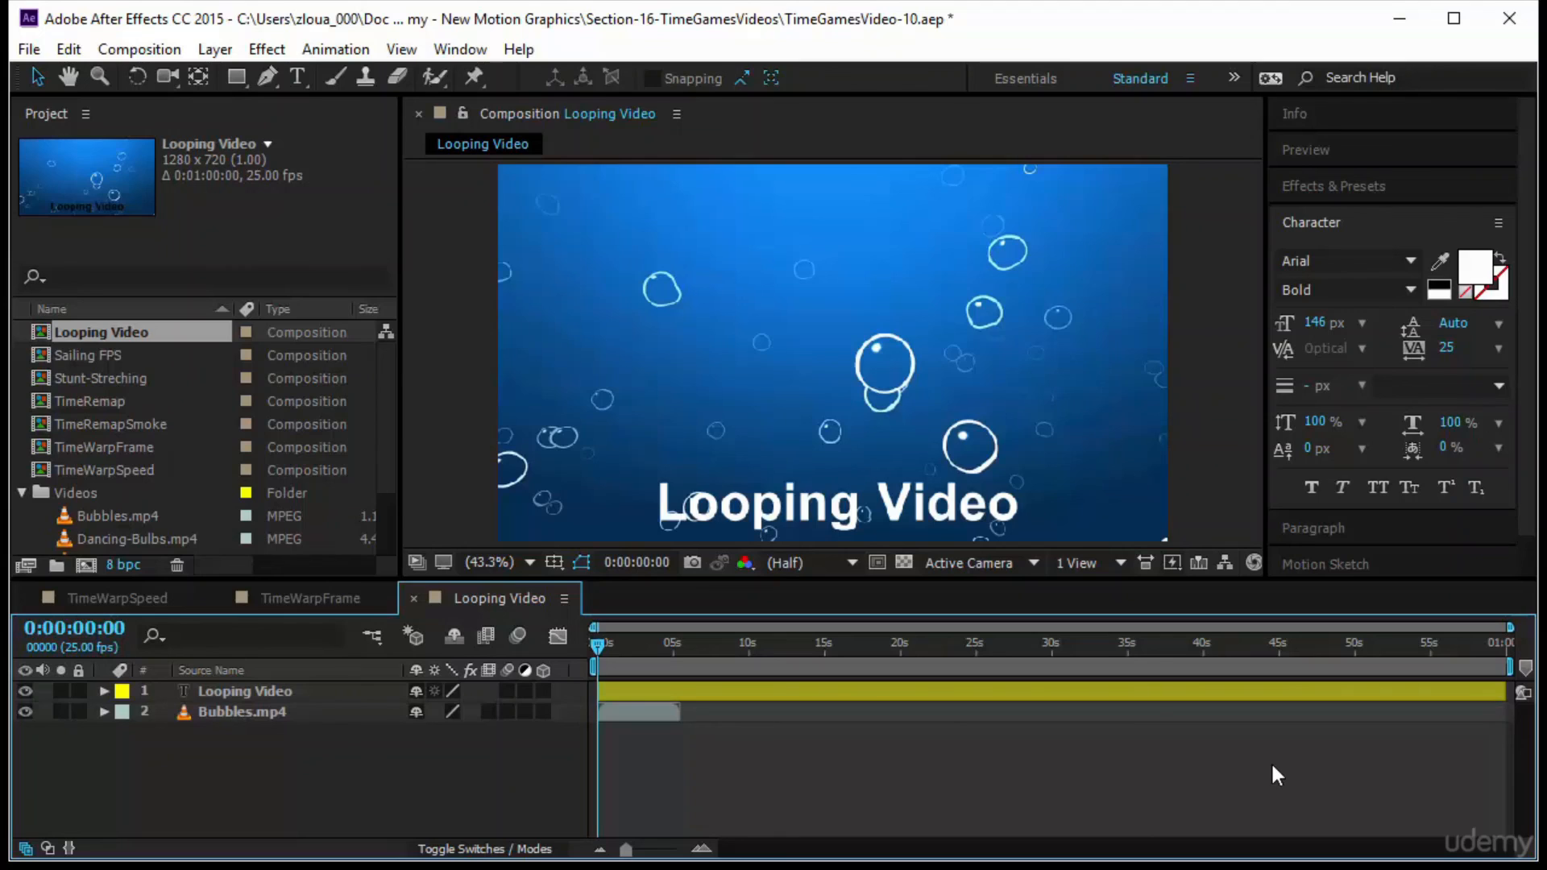
Select the Bubbles.mp4 layer in the Looping Video composition, preview the composition past the clip's end, and return to the start
left_click(282, 710)
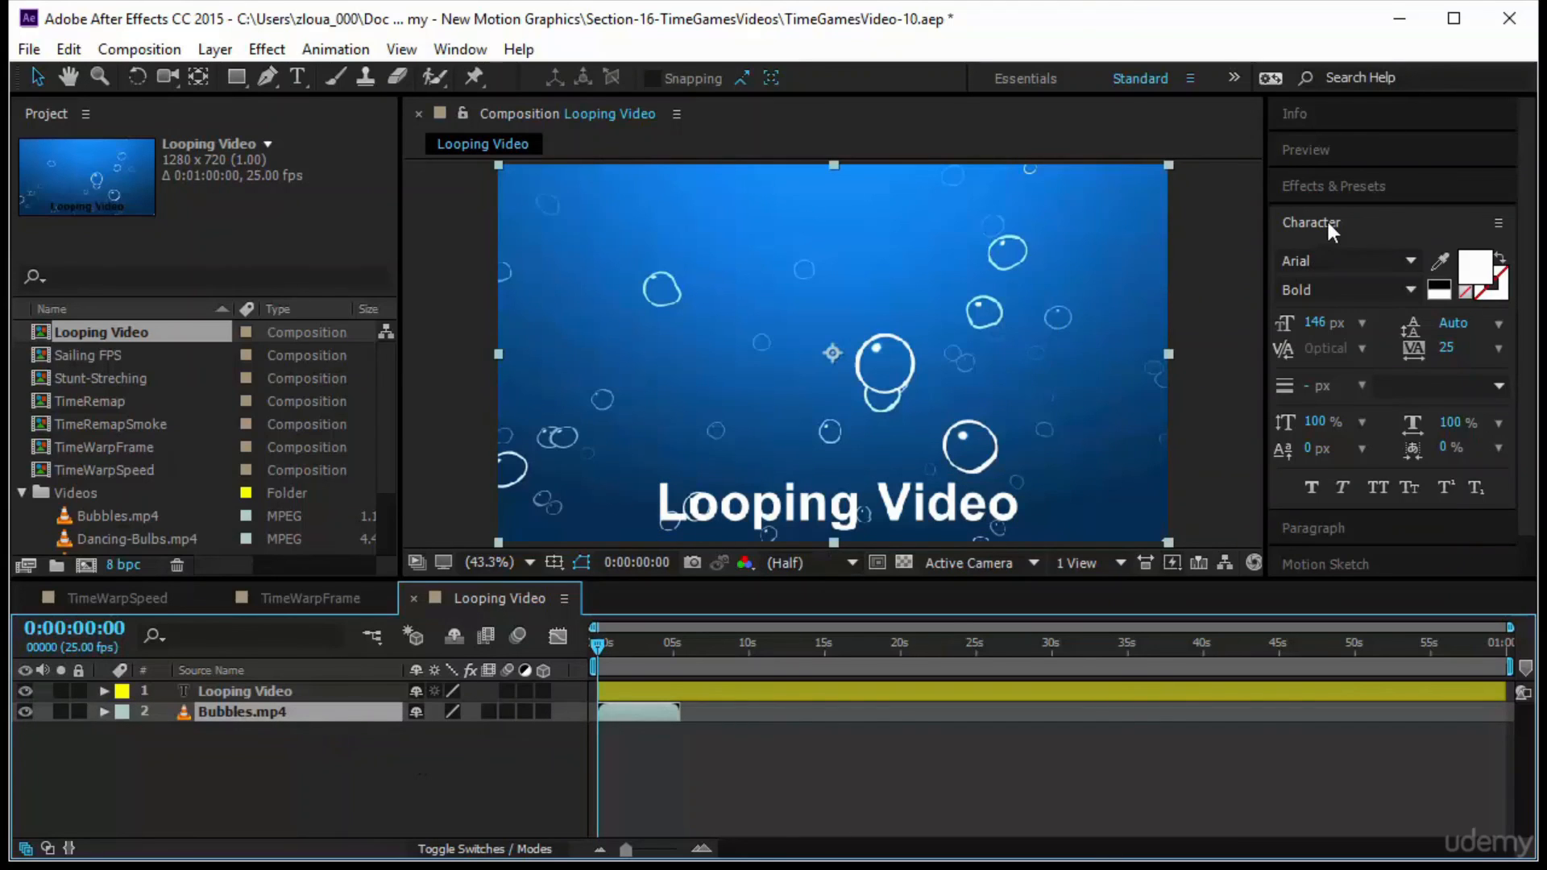
left_click(1332, 154)
left_click(1345, 184)
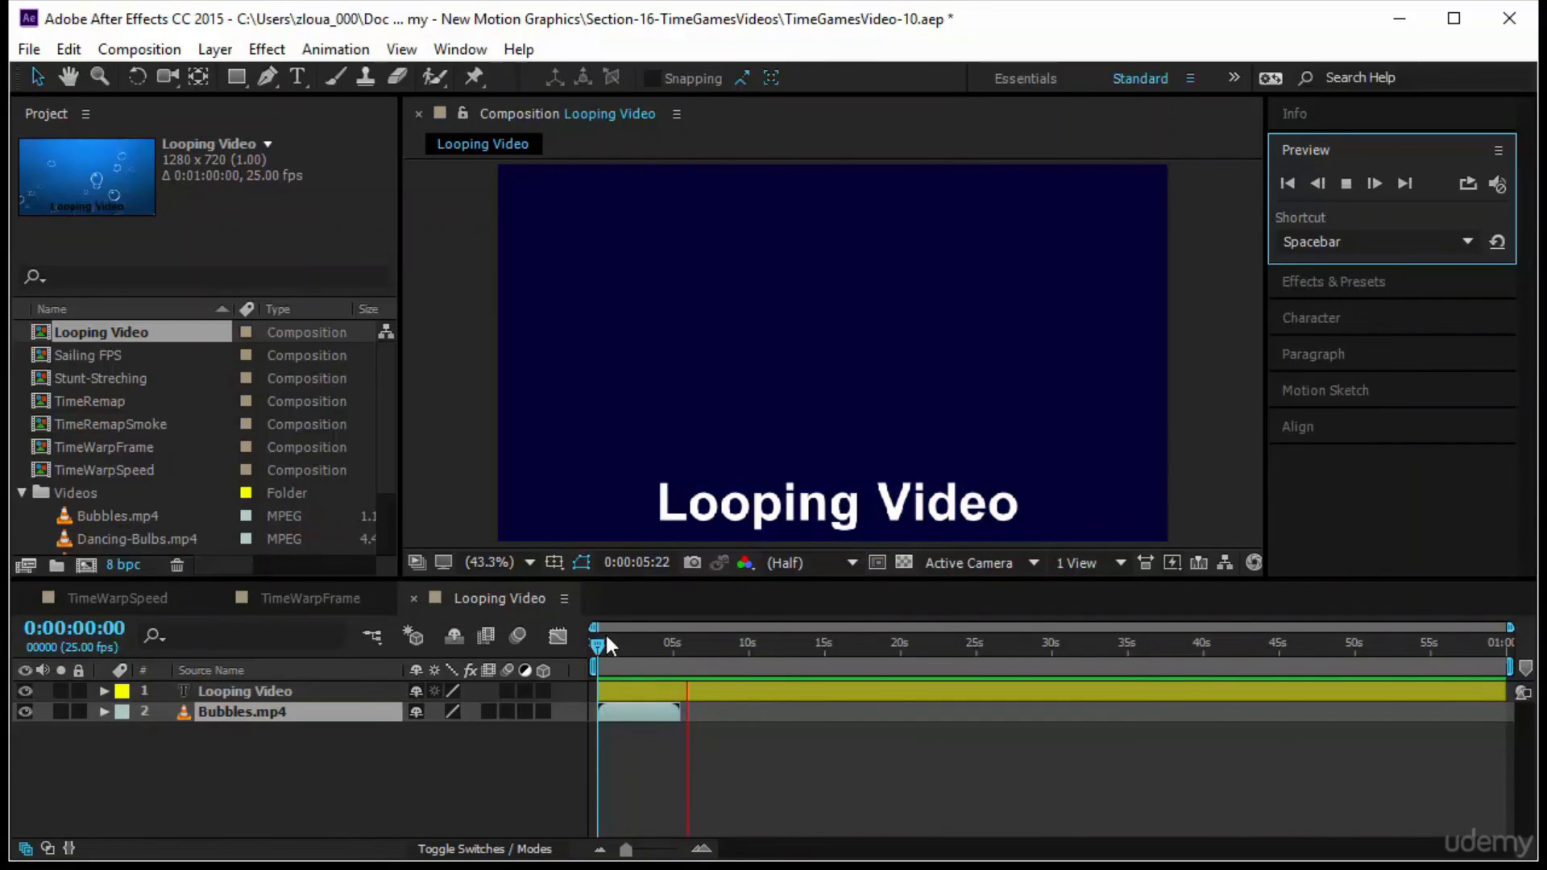
left_click(597, 643)
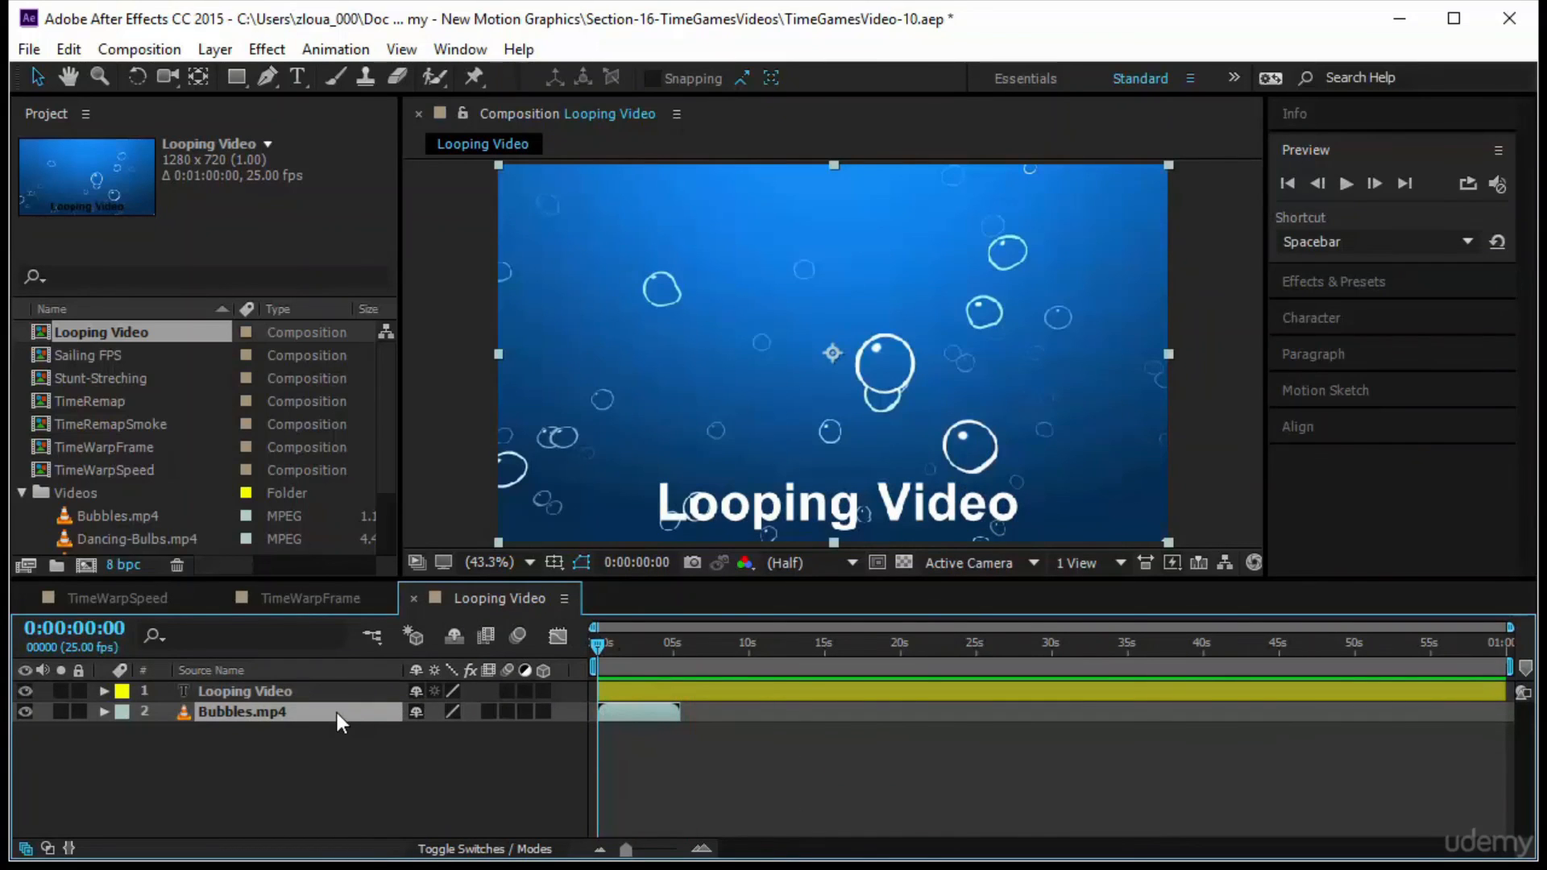
Try extending the background by duplicating the Bubbles.mp4 layer and sliding the copy to about 5 seconds, and delete the copy
key("ctrl+d")
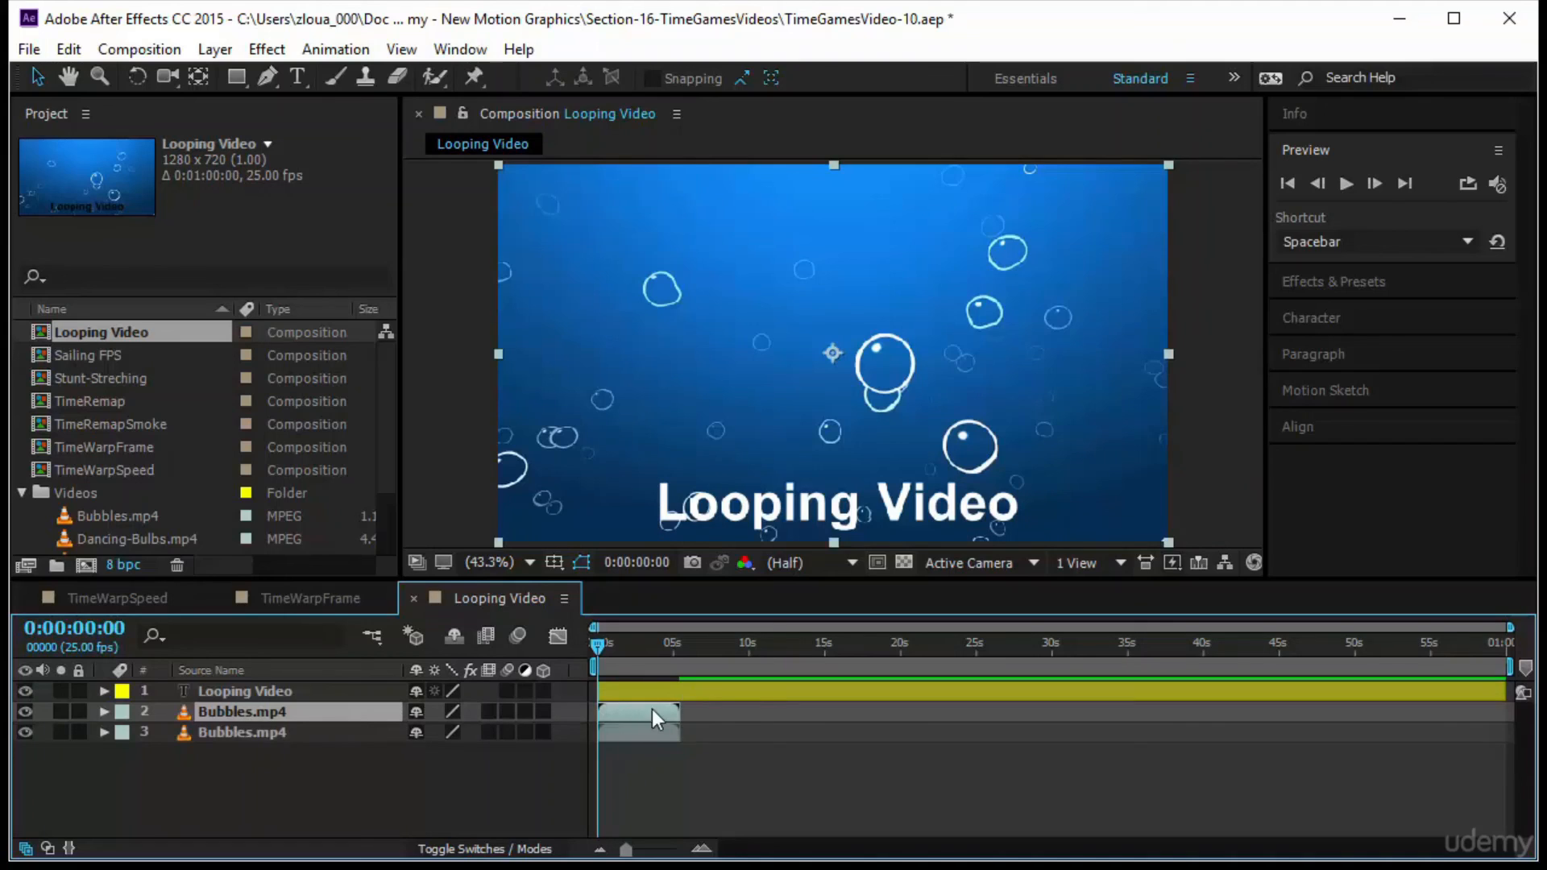
left_click_drag(651, 709, 714, 711)
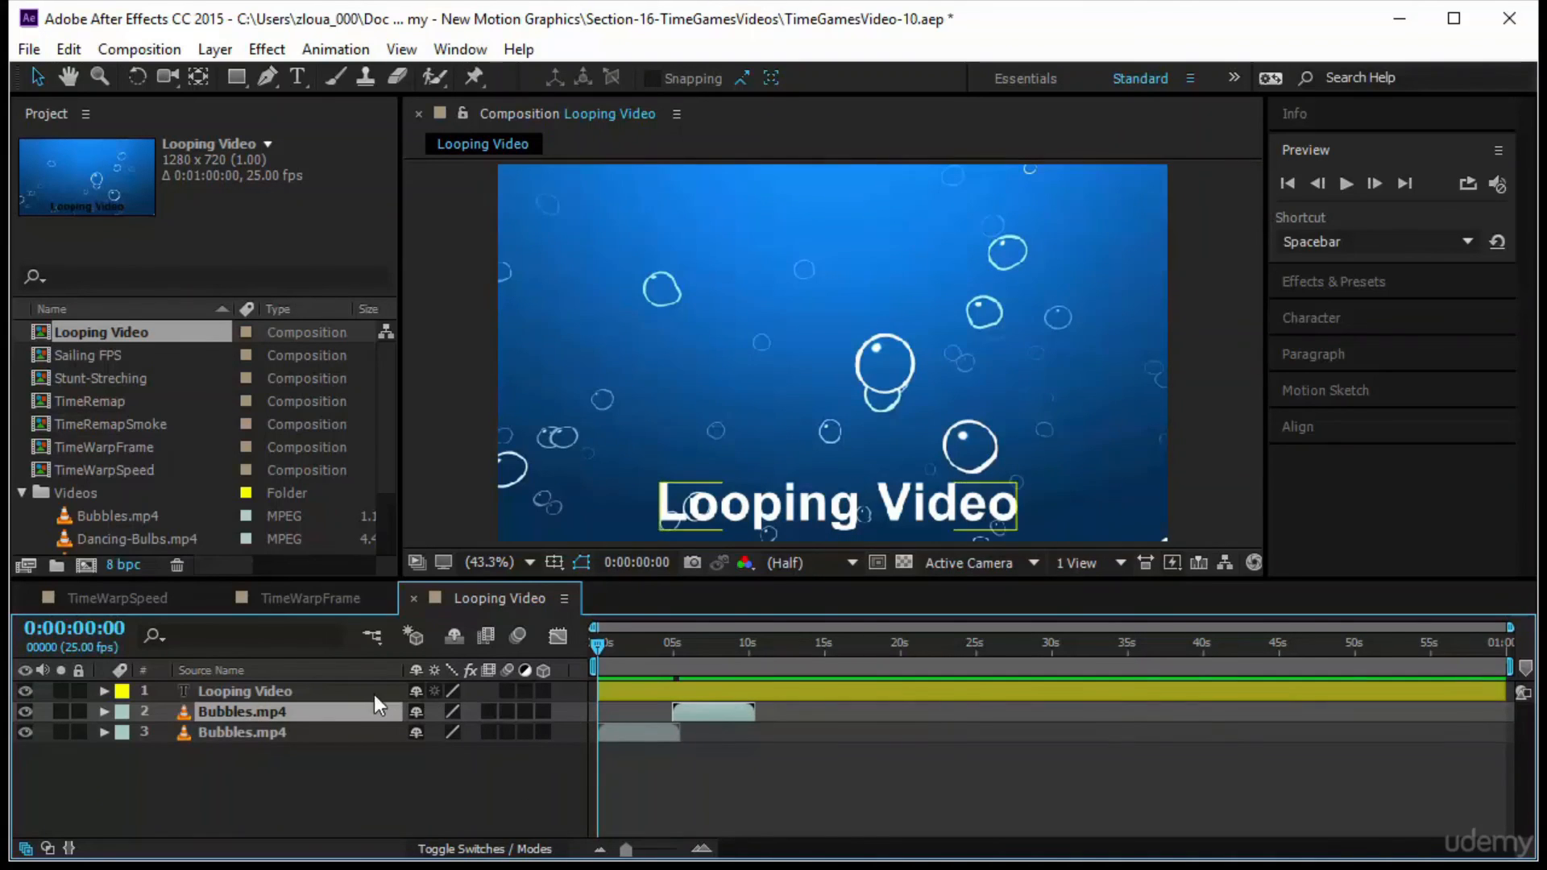
key("Delete")
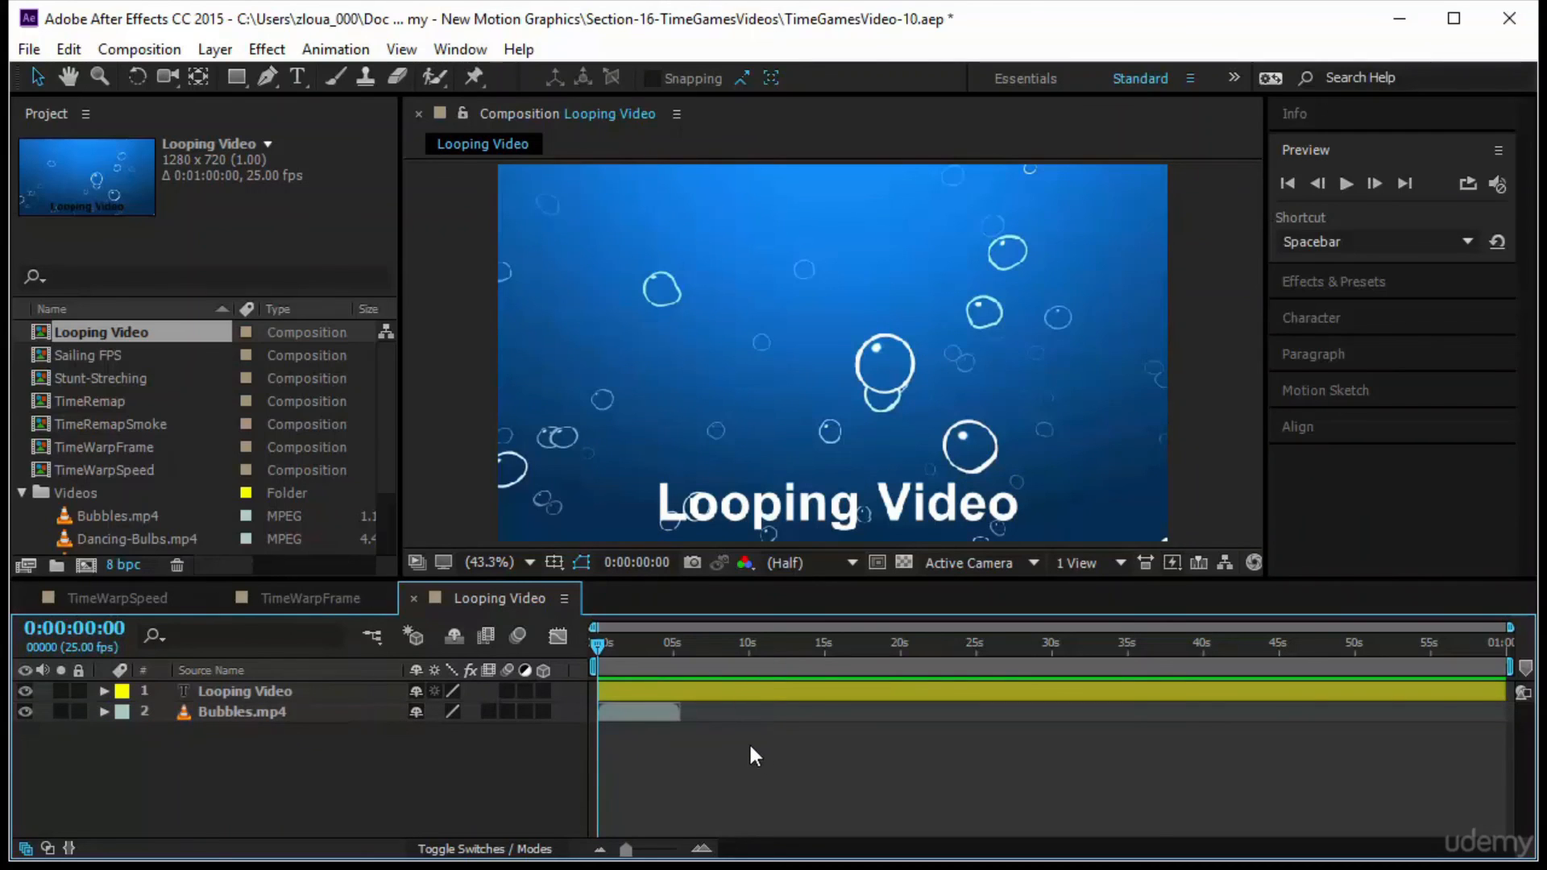
Select the Bubbles.mp4 footage in the project's Videos folder
left_click(379, 713)
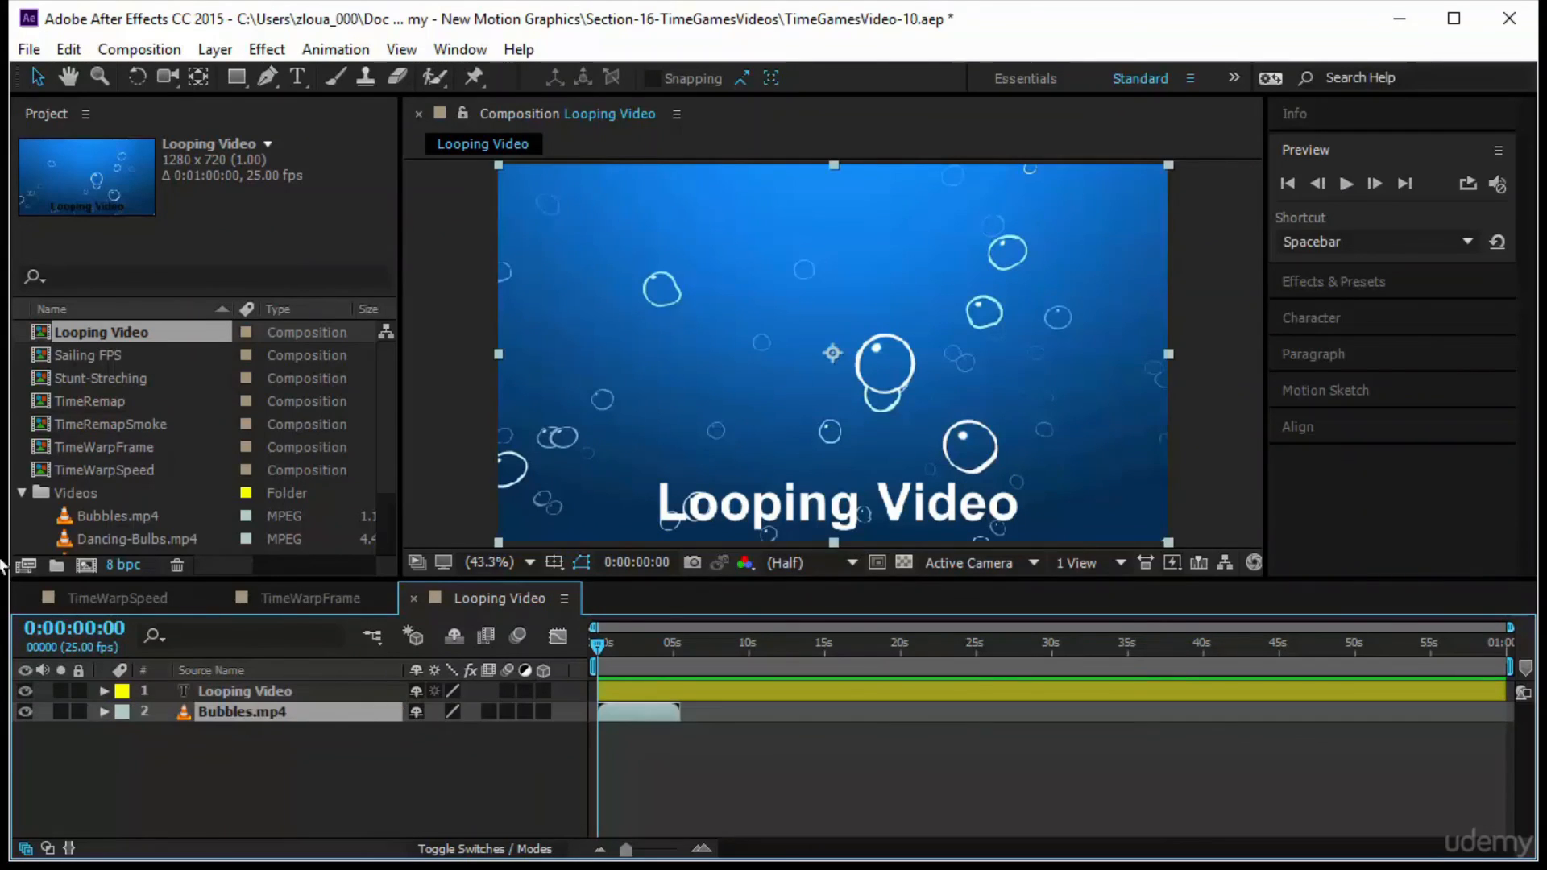
left_click(108, 514)
scroll(108, 514, "down", 2)
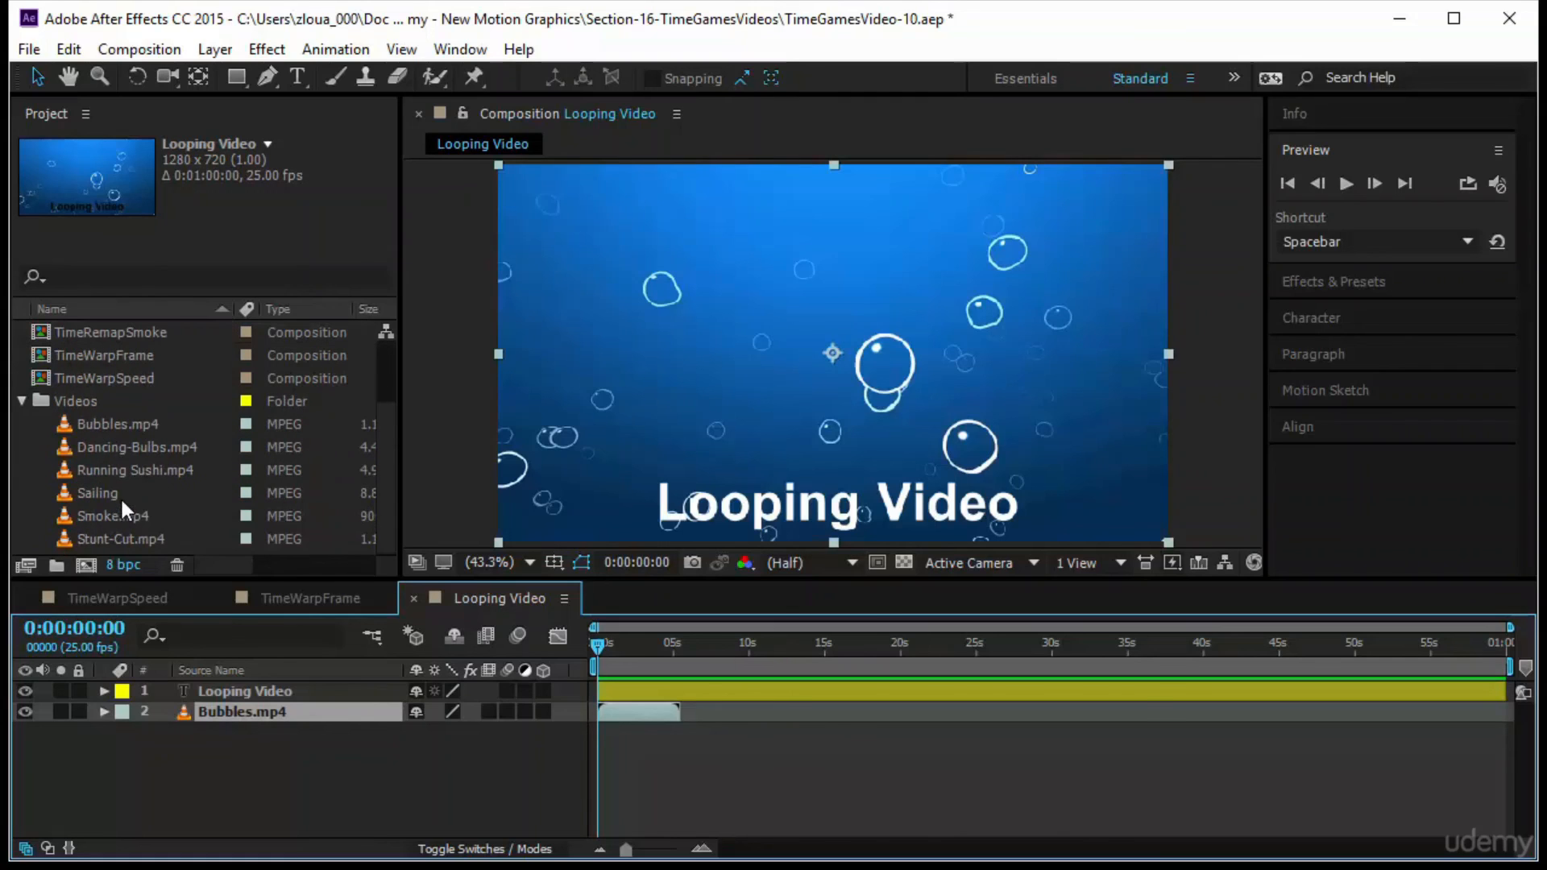
left_click(124, 432)
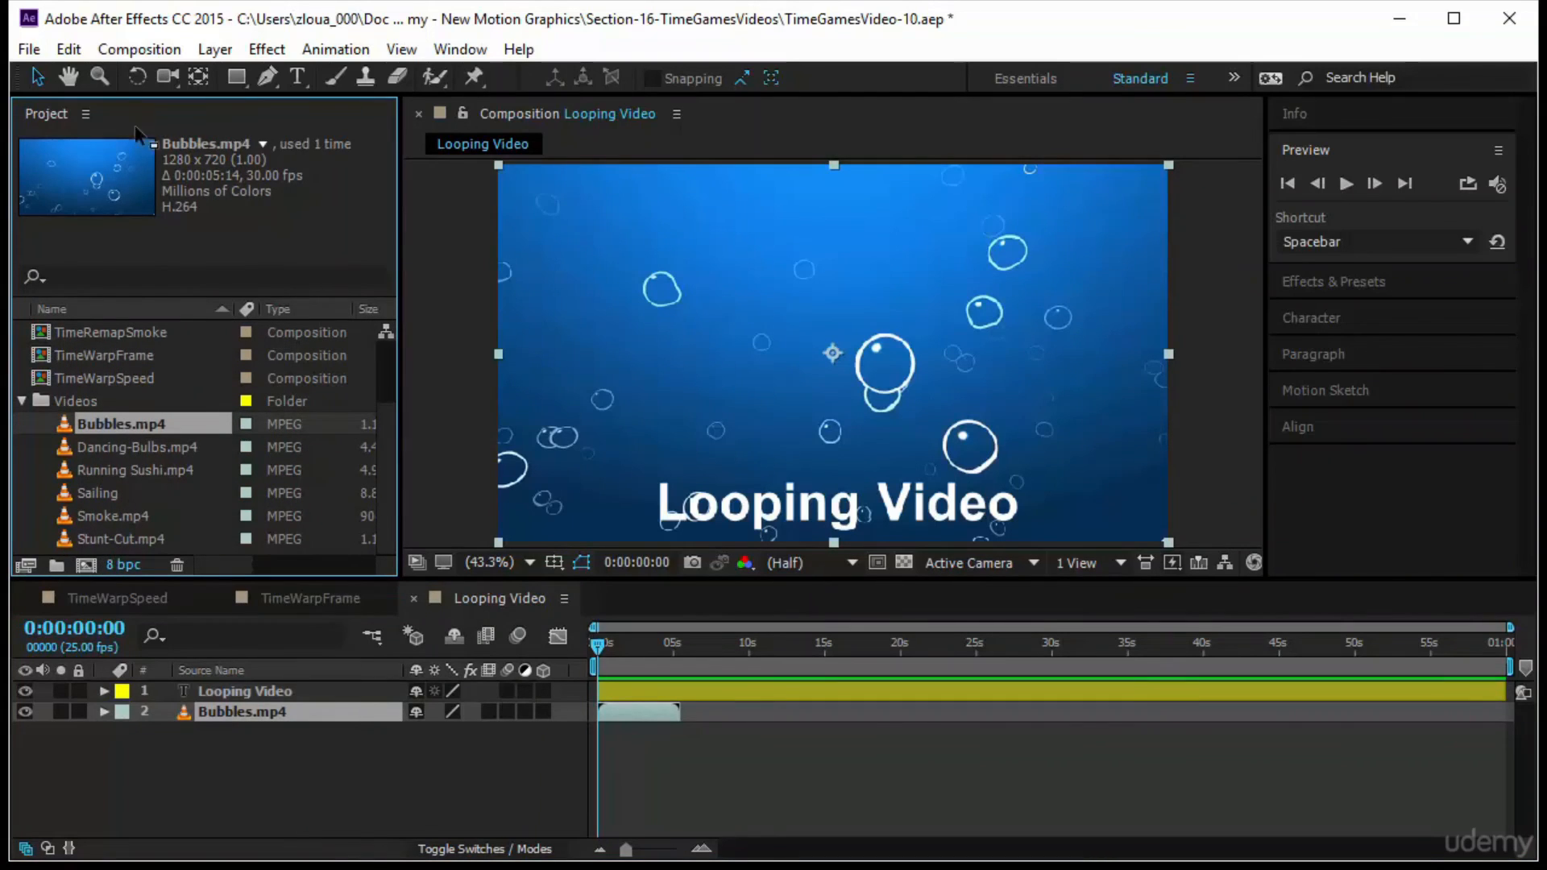
Try different Loop counts, such as 5, in the Interpret Footage settings of Bubbles.mp4
left_click(29, 566)
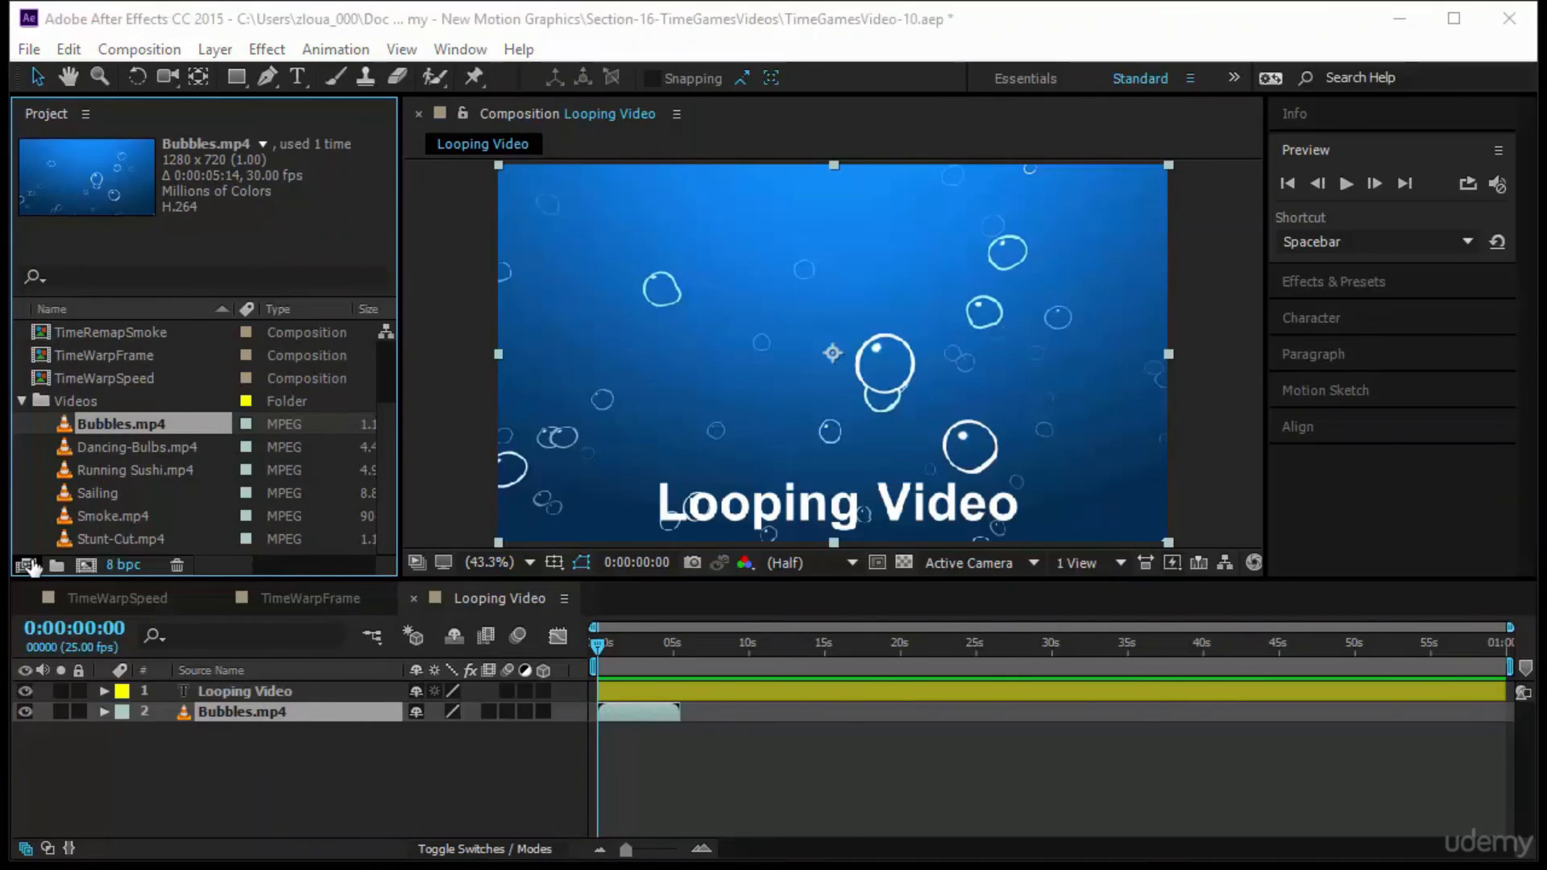
left_click(530, 826)
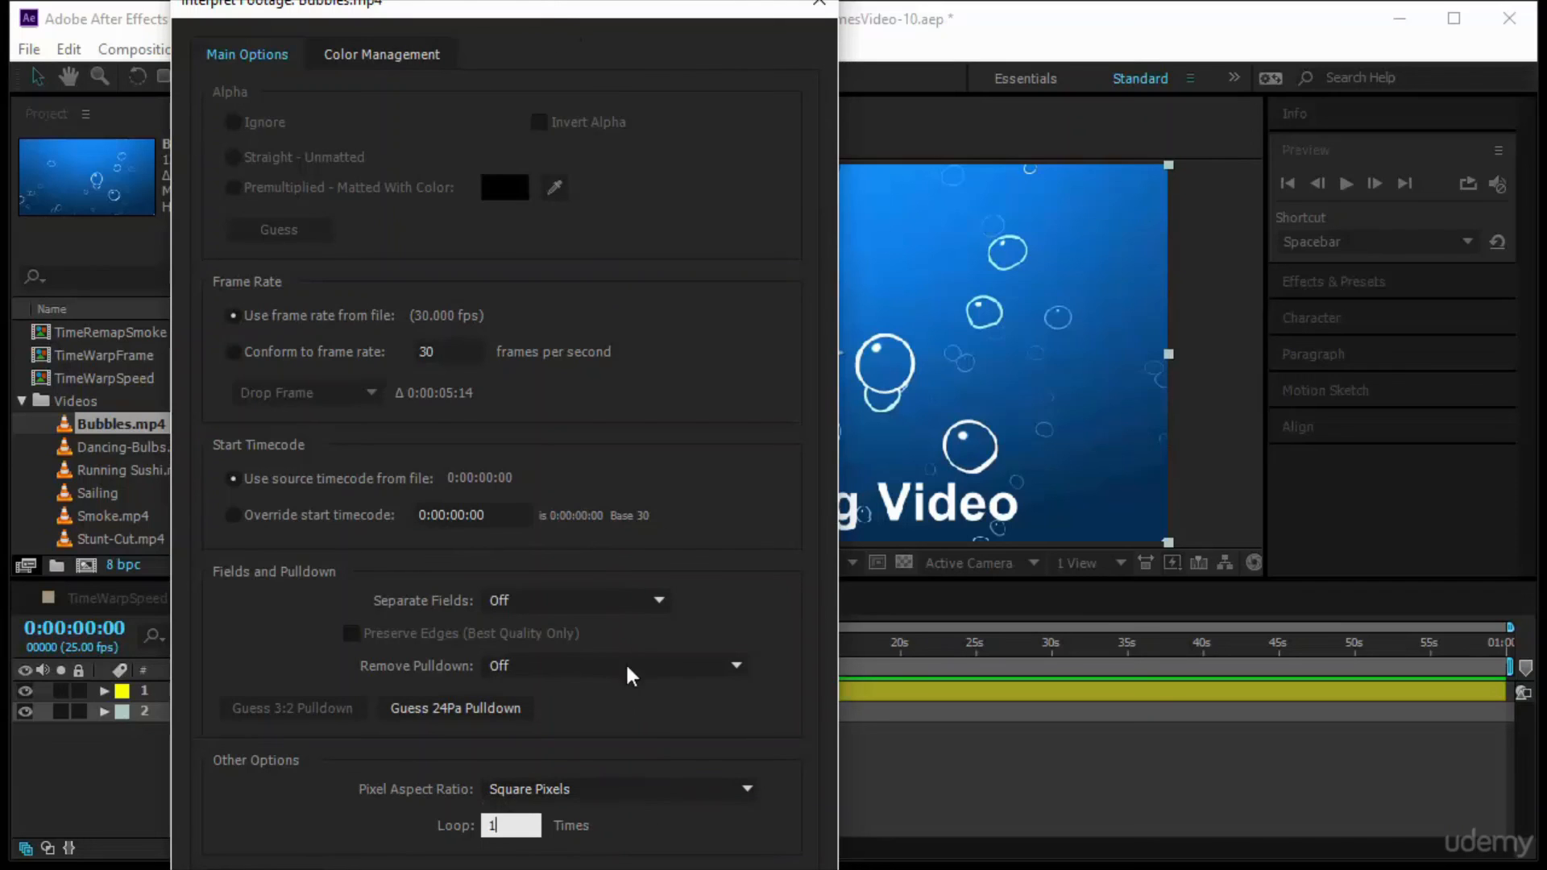
left_click_drag(519, 819, 432, 825)
type("5")
left_click_drag(513, 816, 456, 816)
type("0")
key("Return")
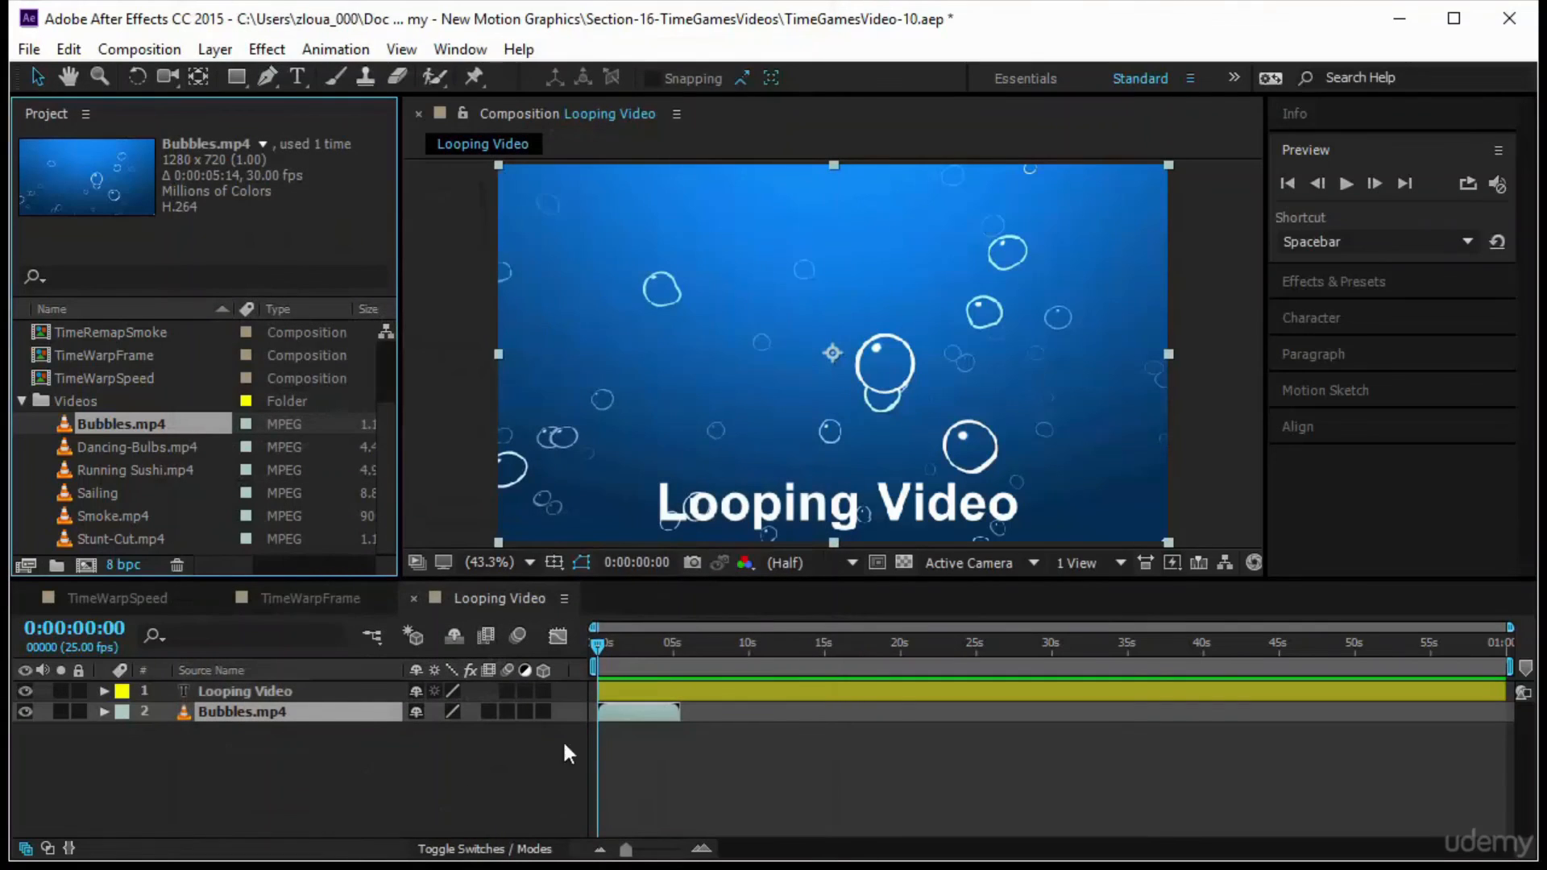
Check the Bubbles.mp4 layer's out point and set its footage to loop 12 times, extending the layer to the composition's end
mouse_move(598, 646)
left_mouse_down()
mouse_move(655, 646)
mouse_move(588, 654)
left_mouse_up()
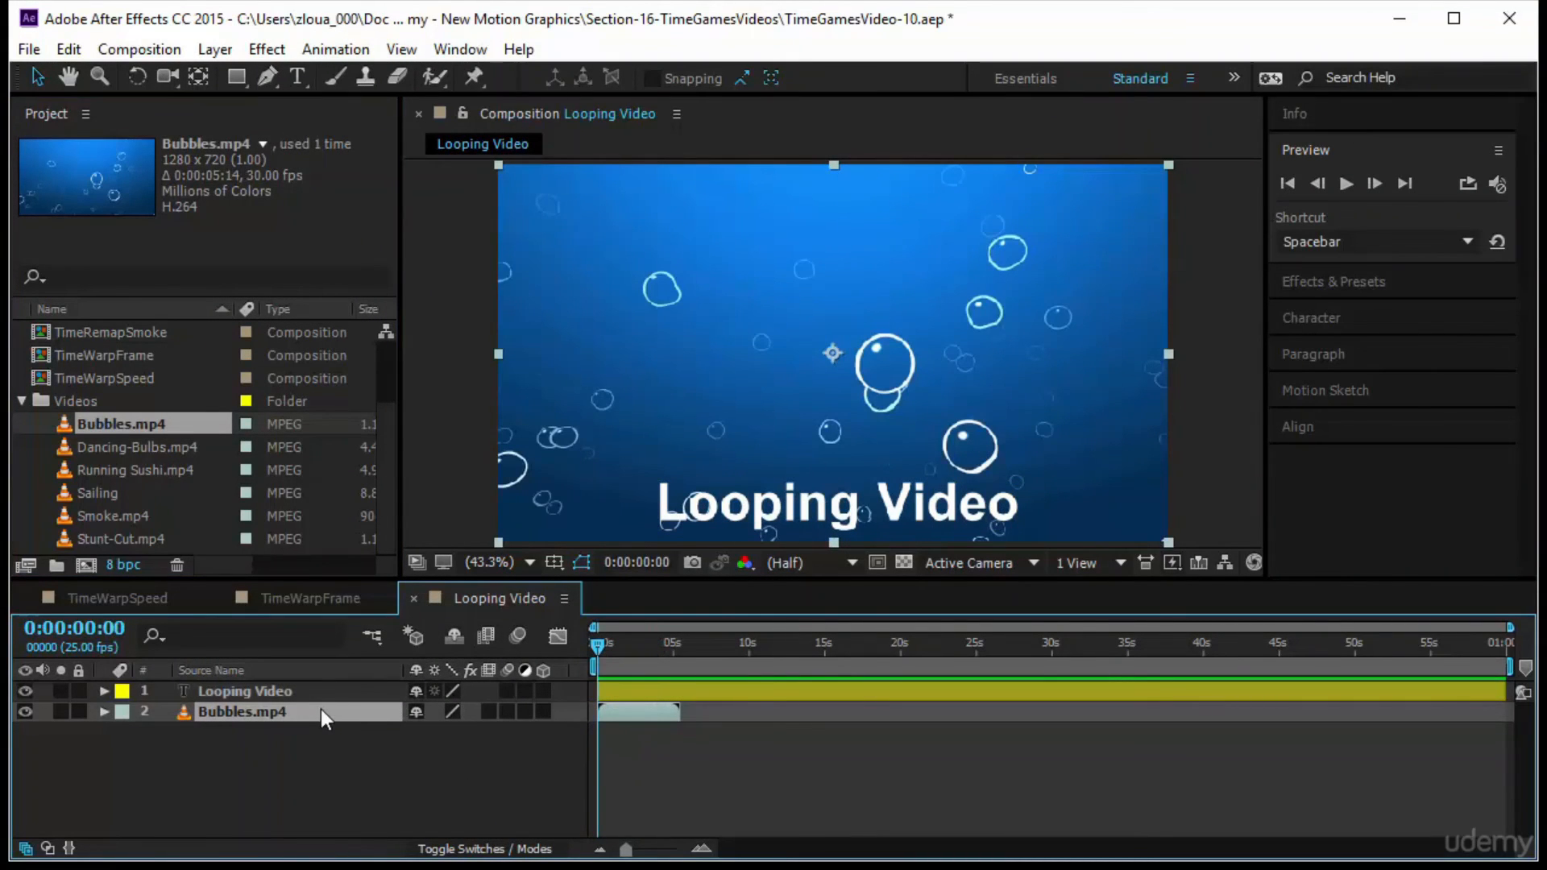
key("o")
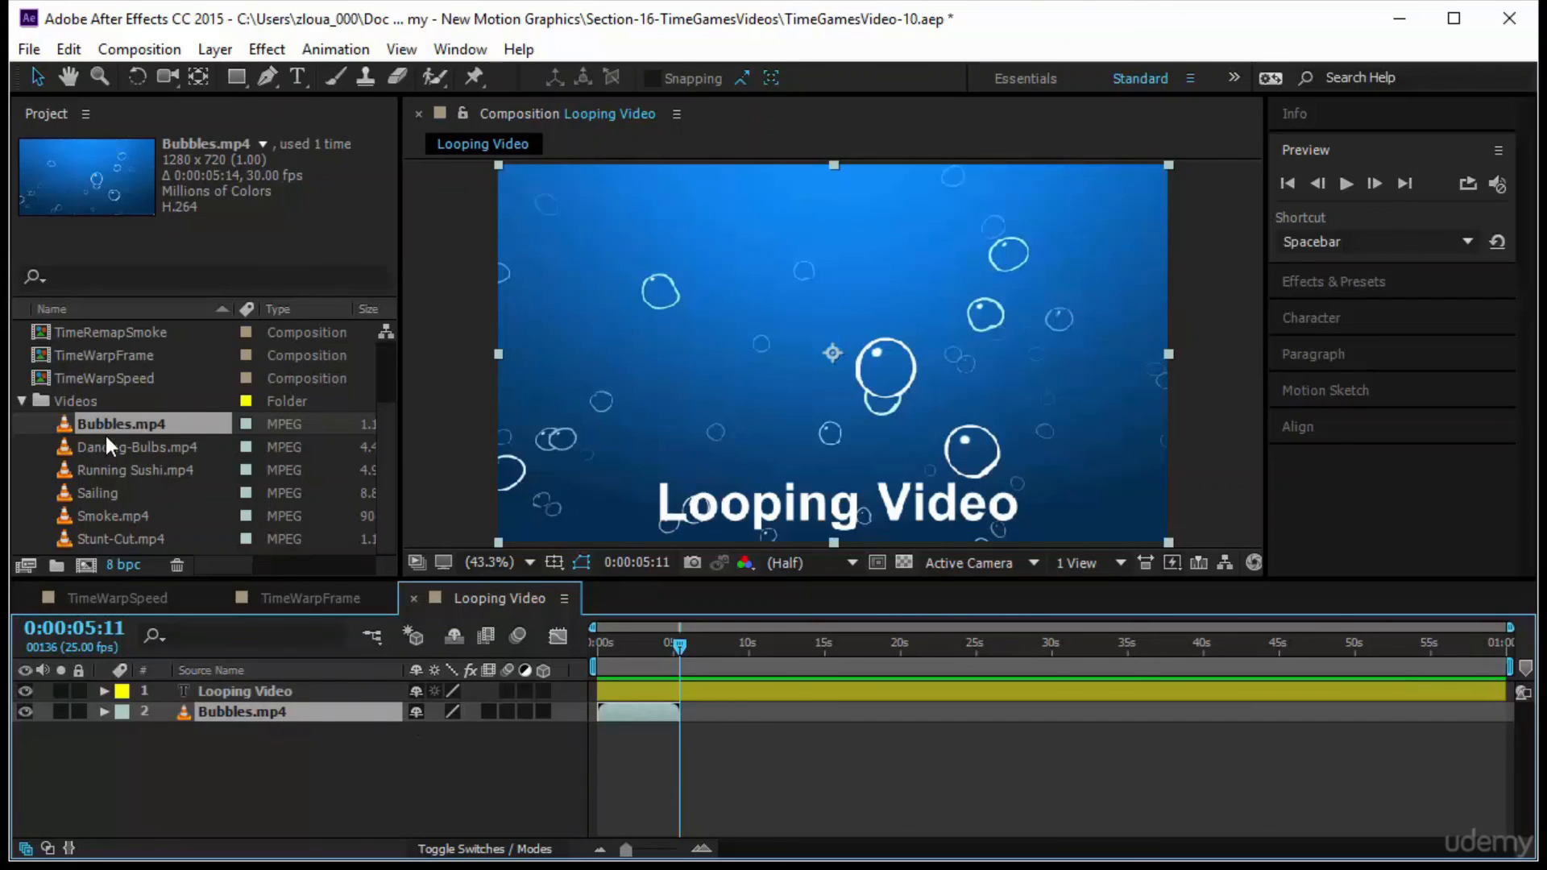
left_click(26, 565)
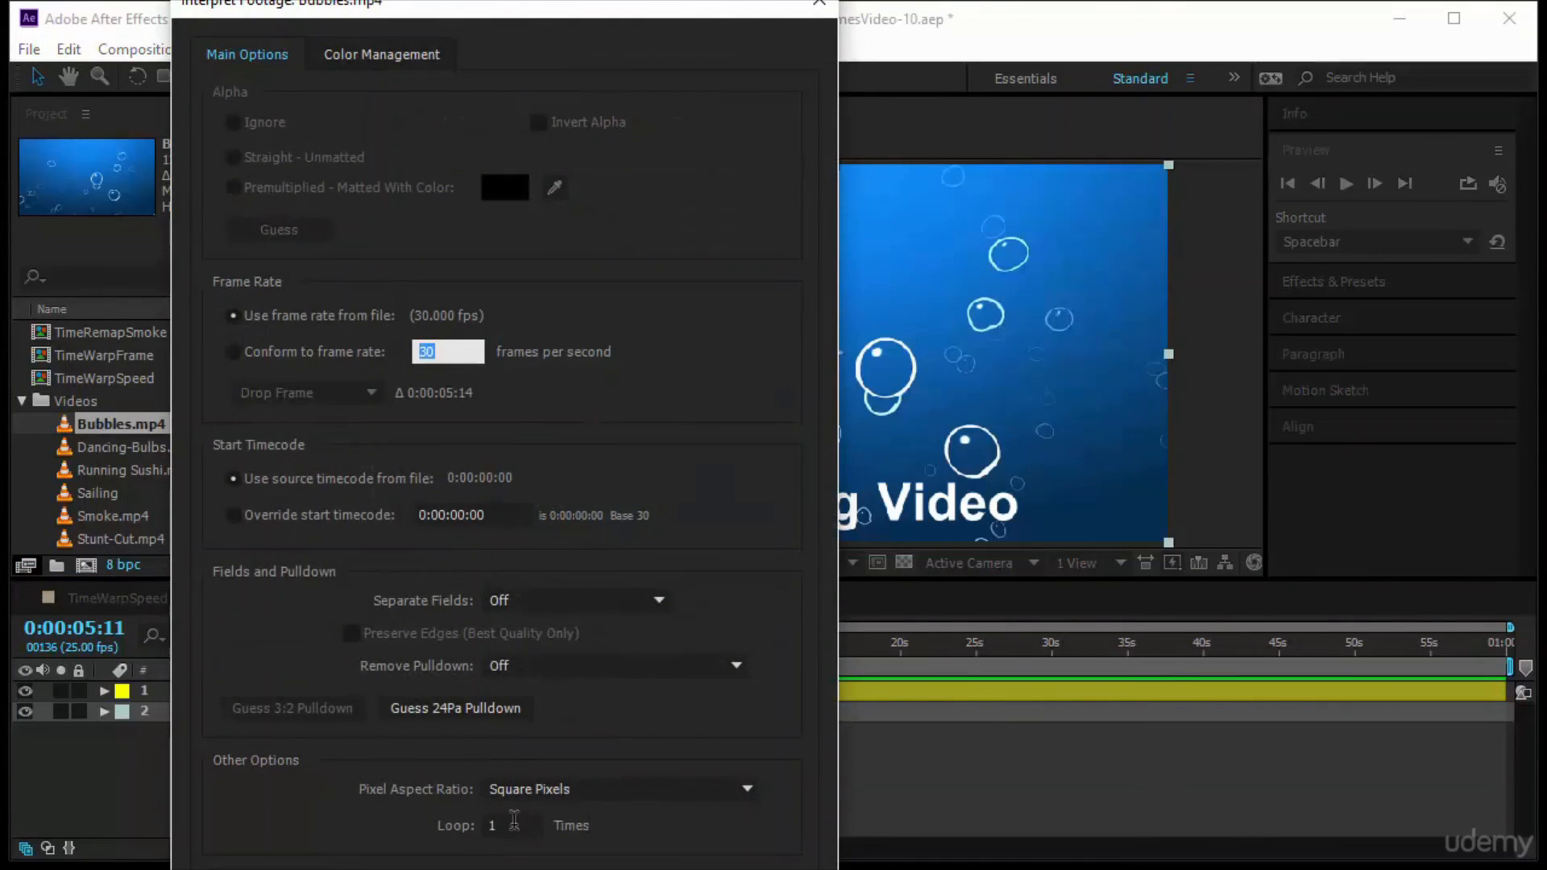
left_click(508, 823)
type("12")
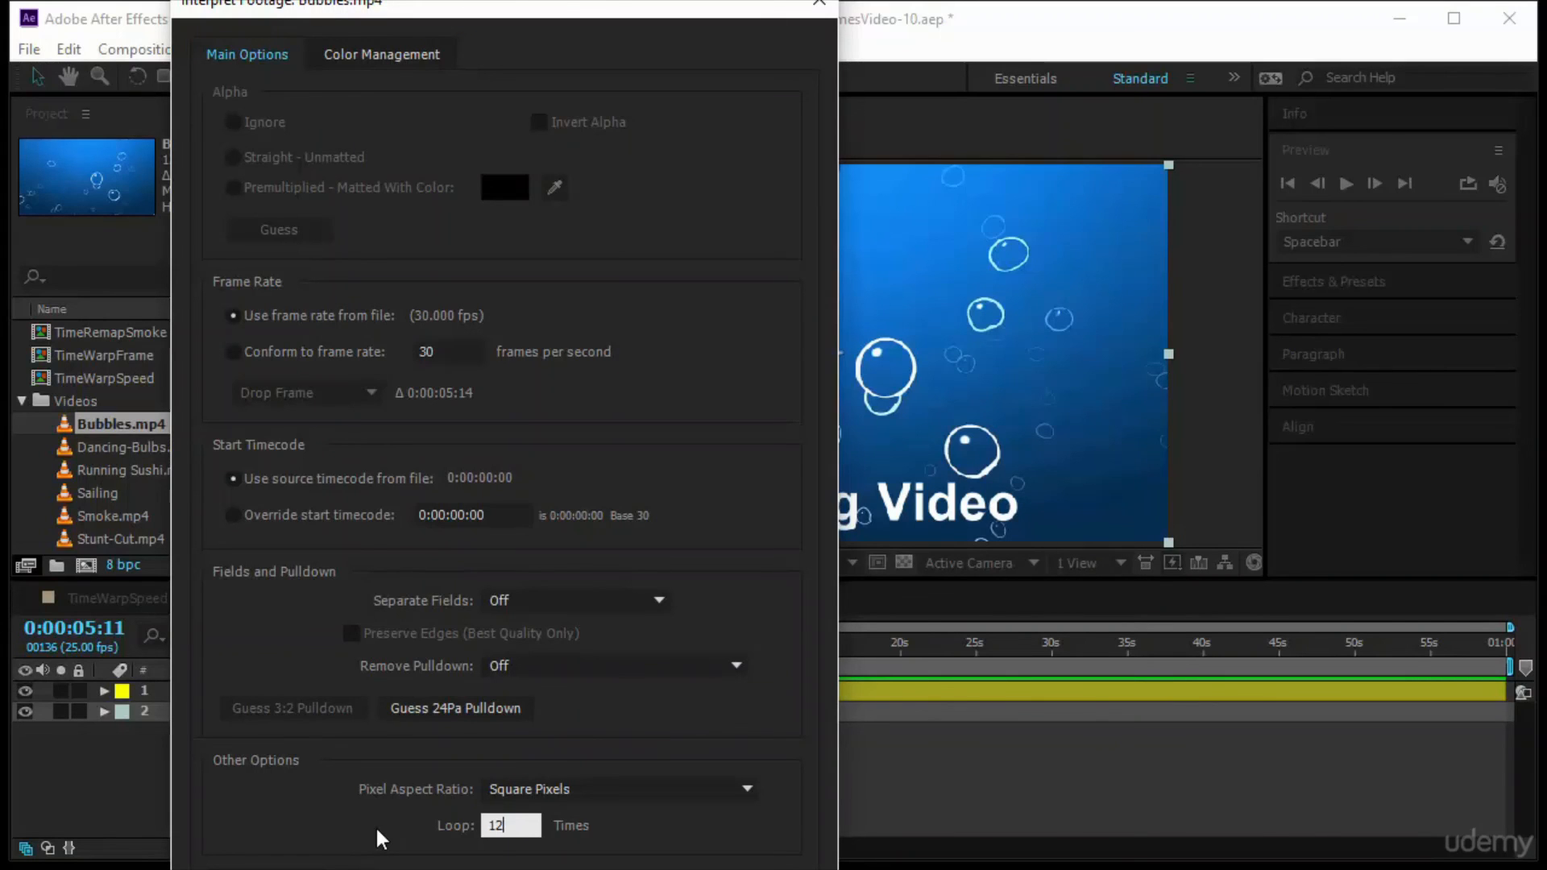
key("Return")
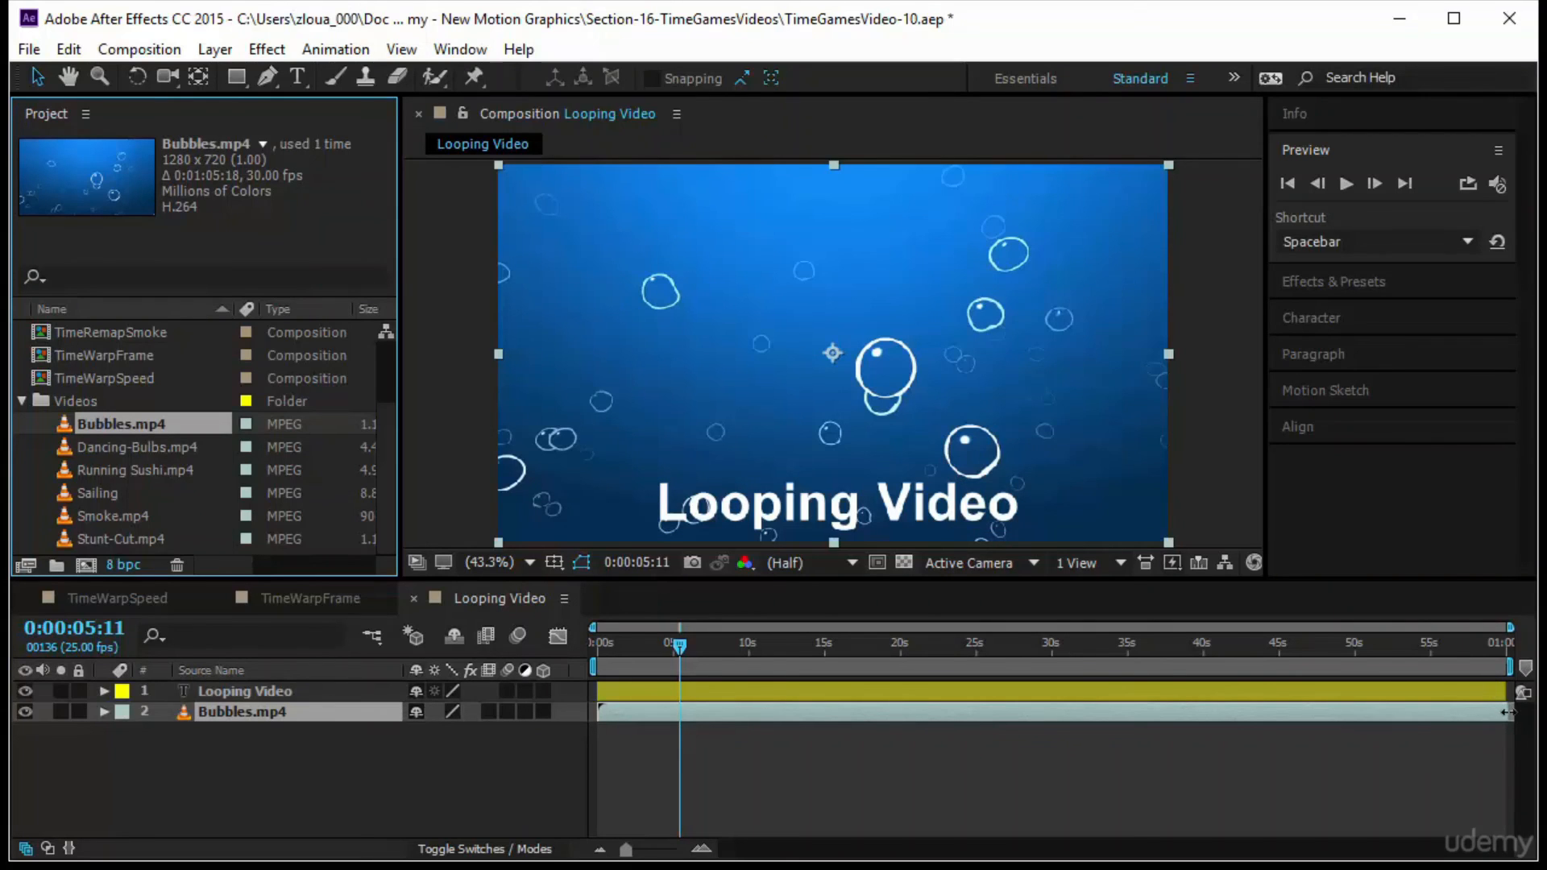
Preview the looped Bubbles.mp4 background, return to the start of the composition, and reselect the footage in the project
key("space")
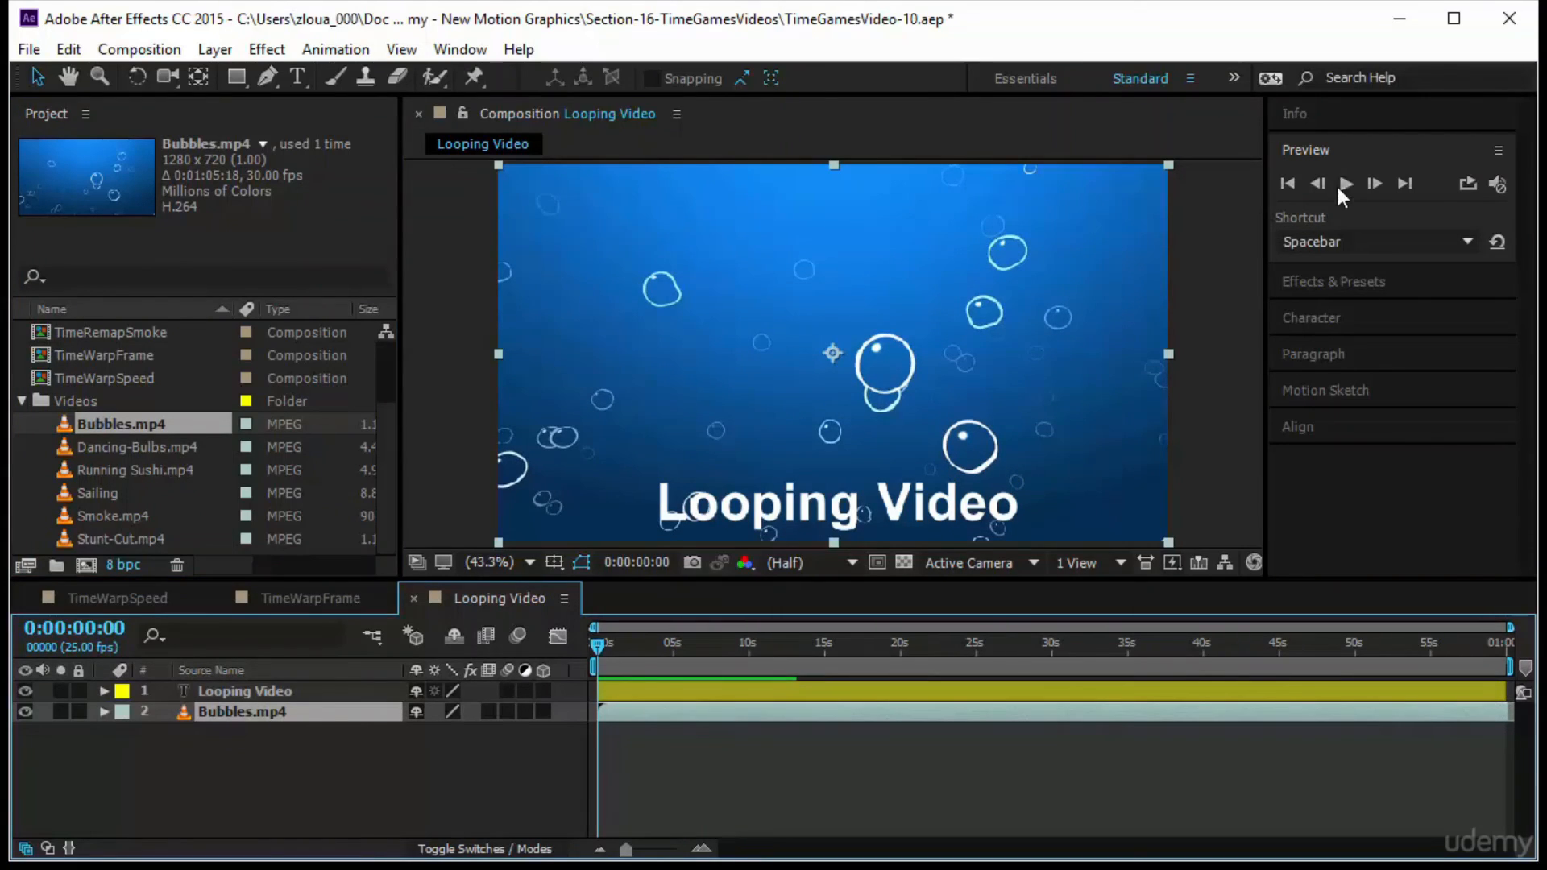
left_click(1344, 185)
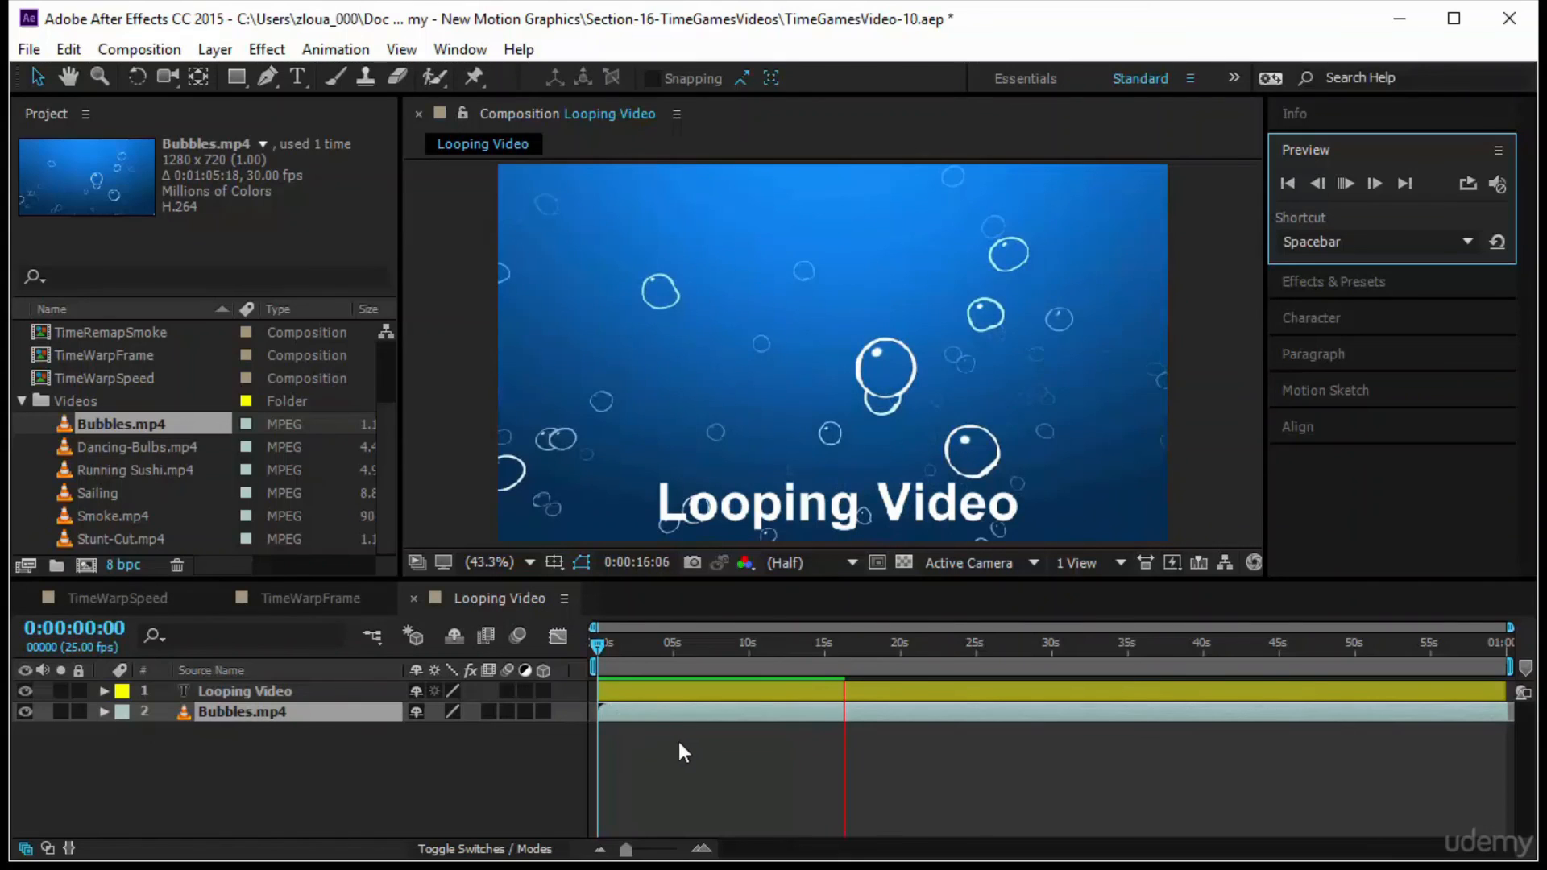
left_click(593, 644)
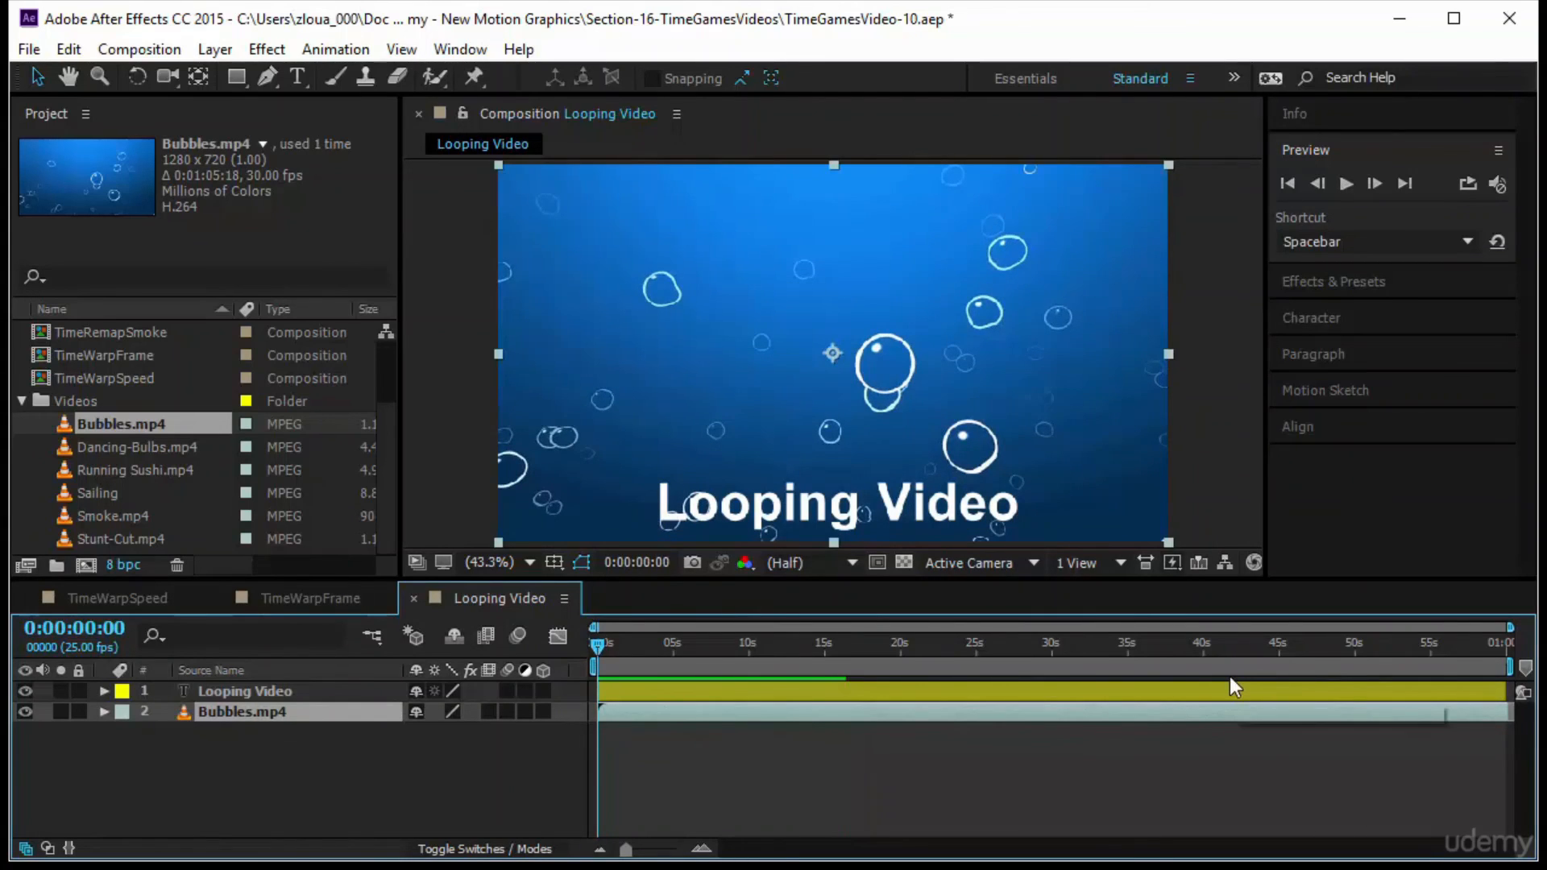
left_click(1162, 777)
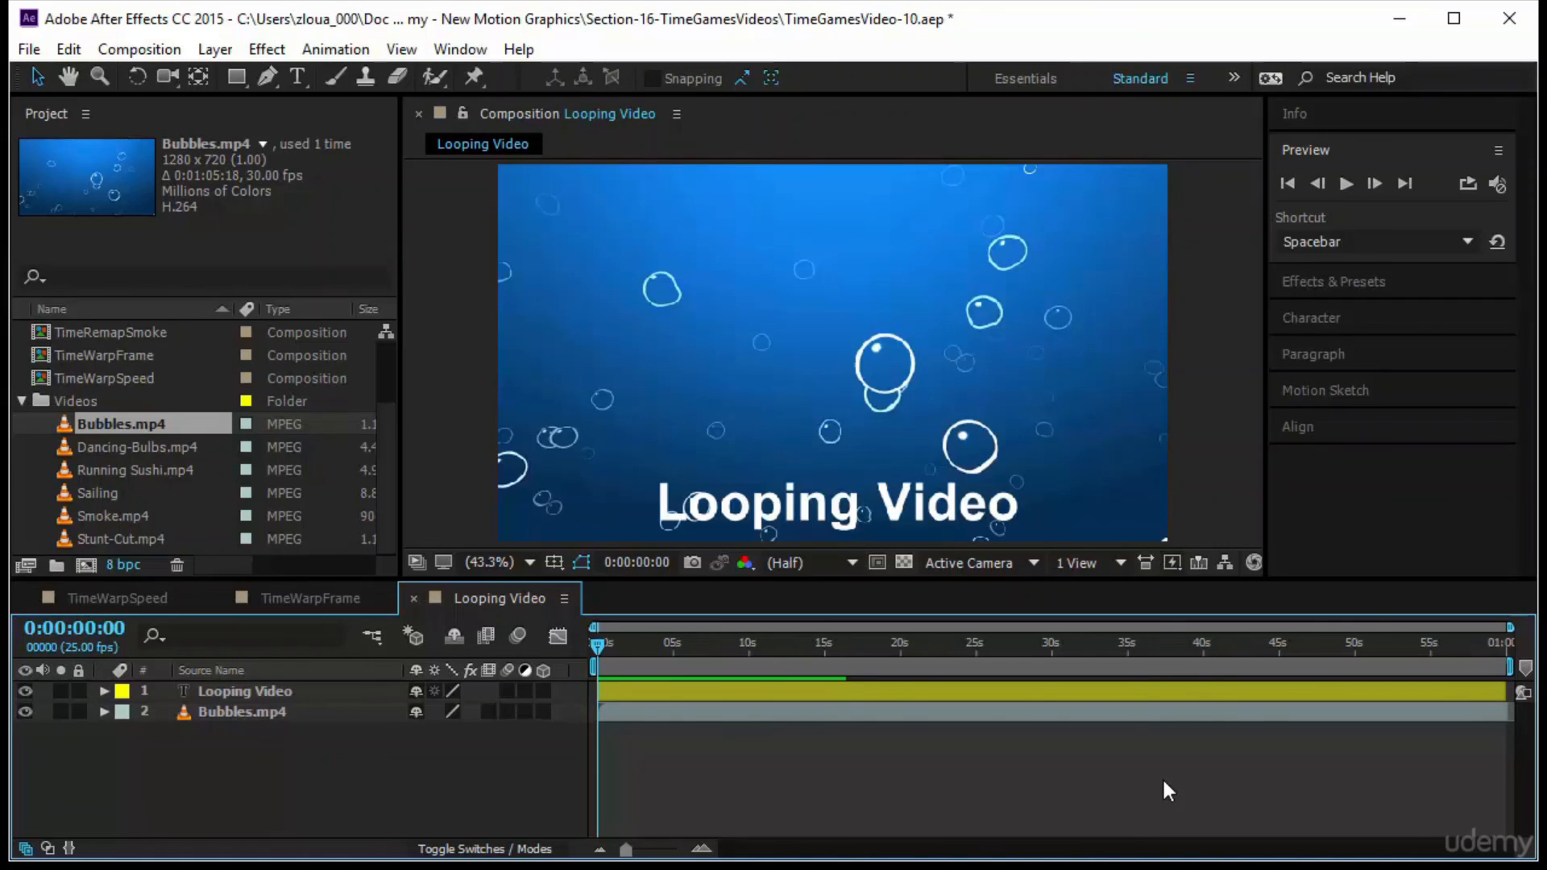
left_click(129, 421)
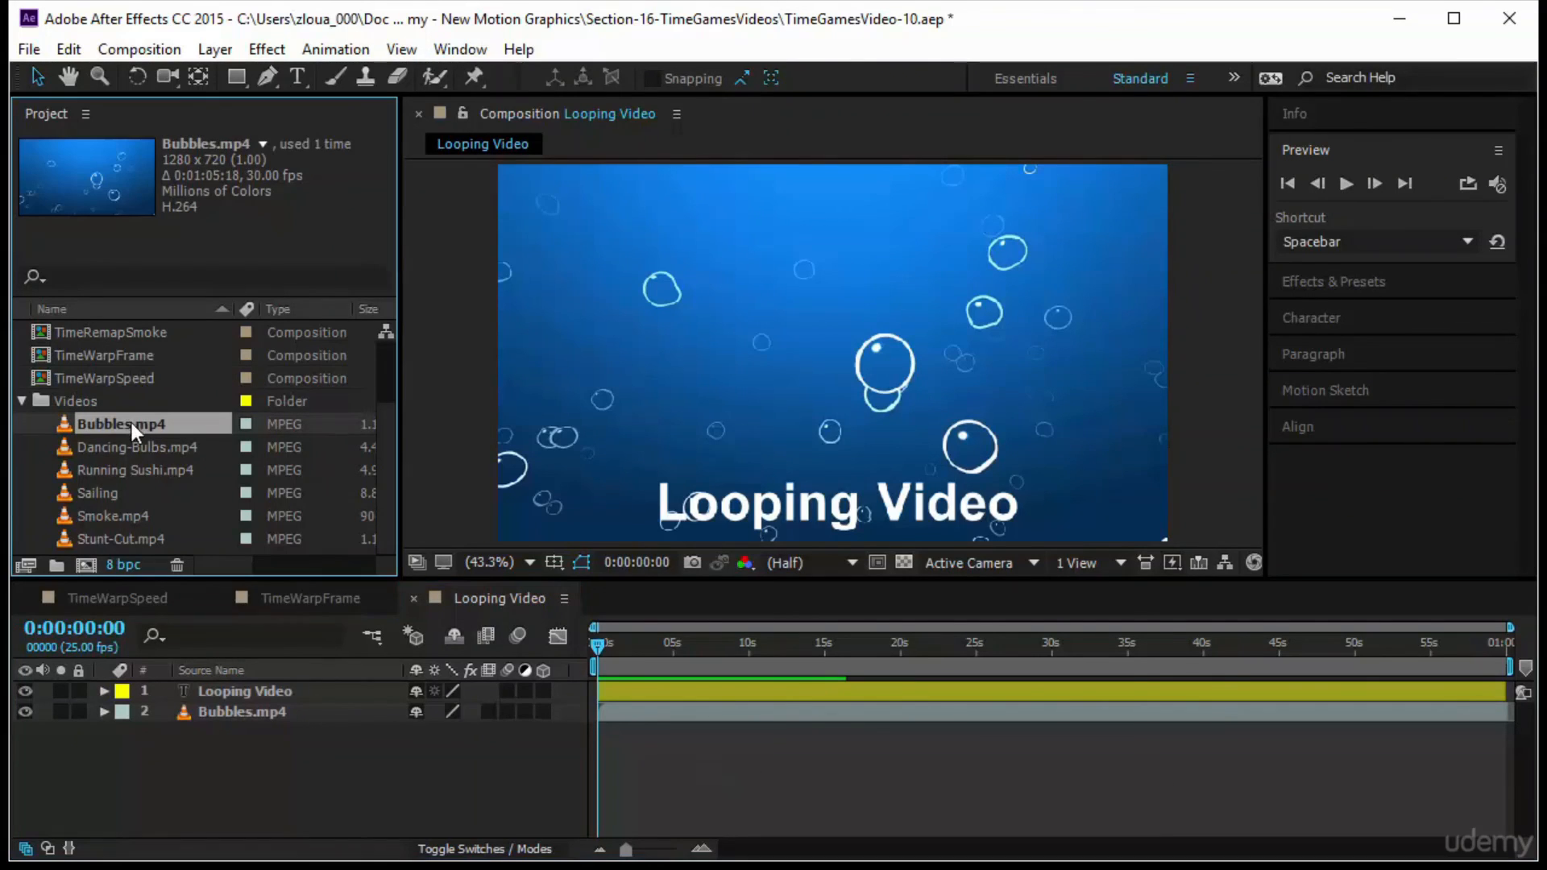